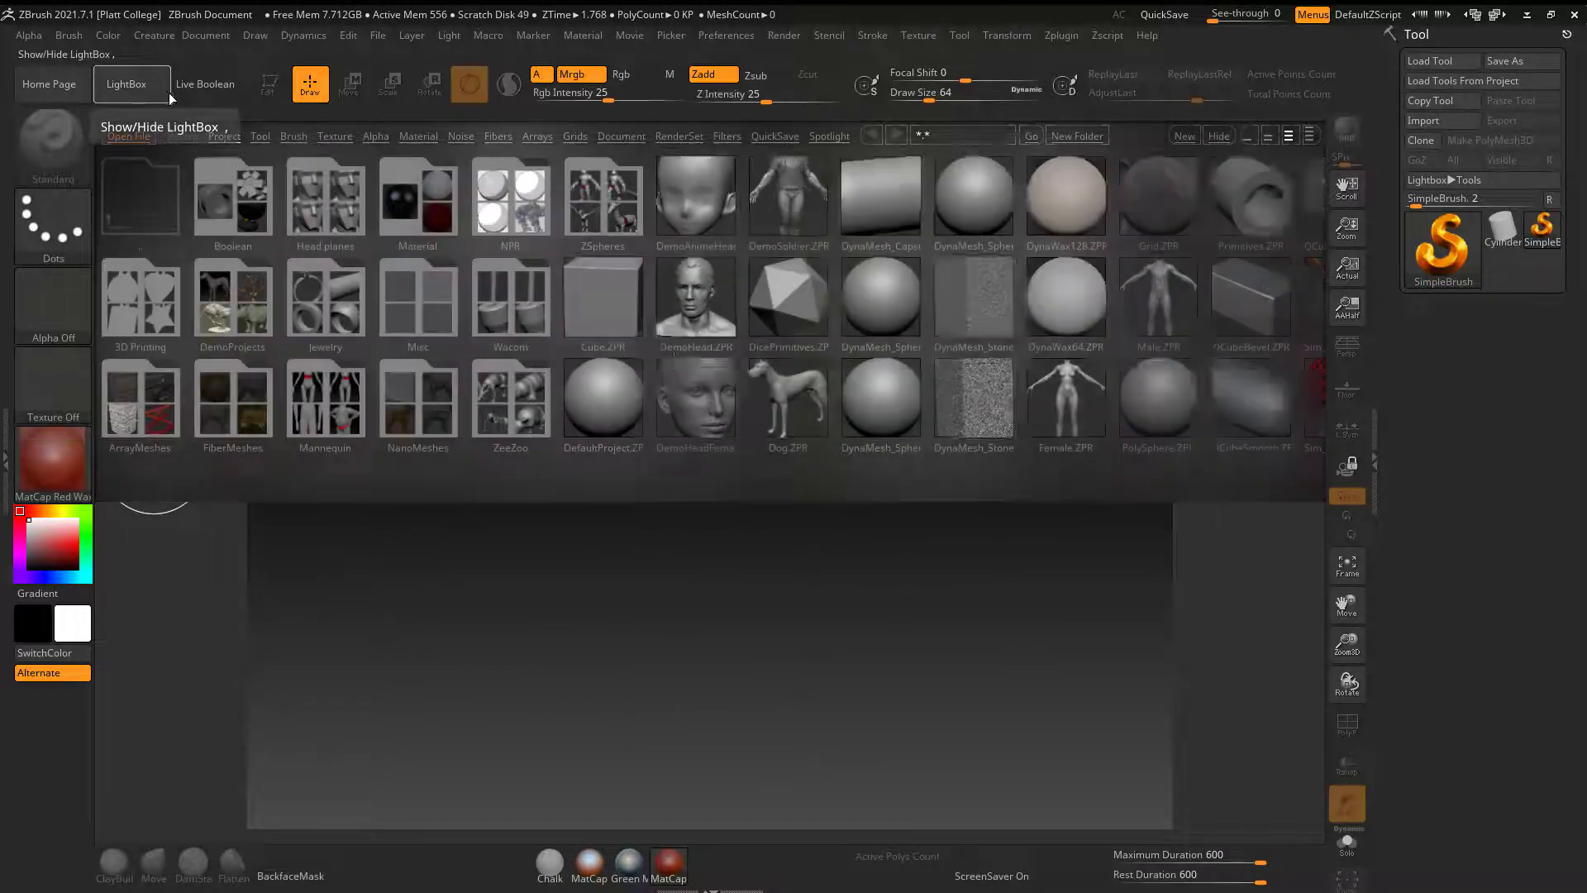
- Load the DemoHead.ZPR sample project
double_click(708, 296)
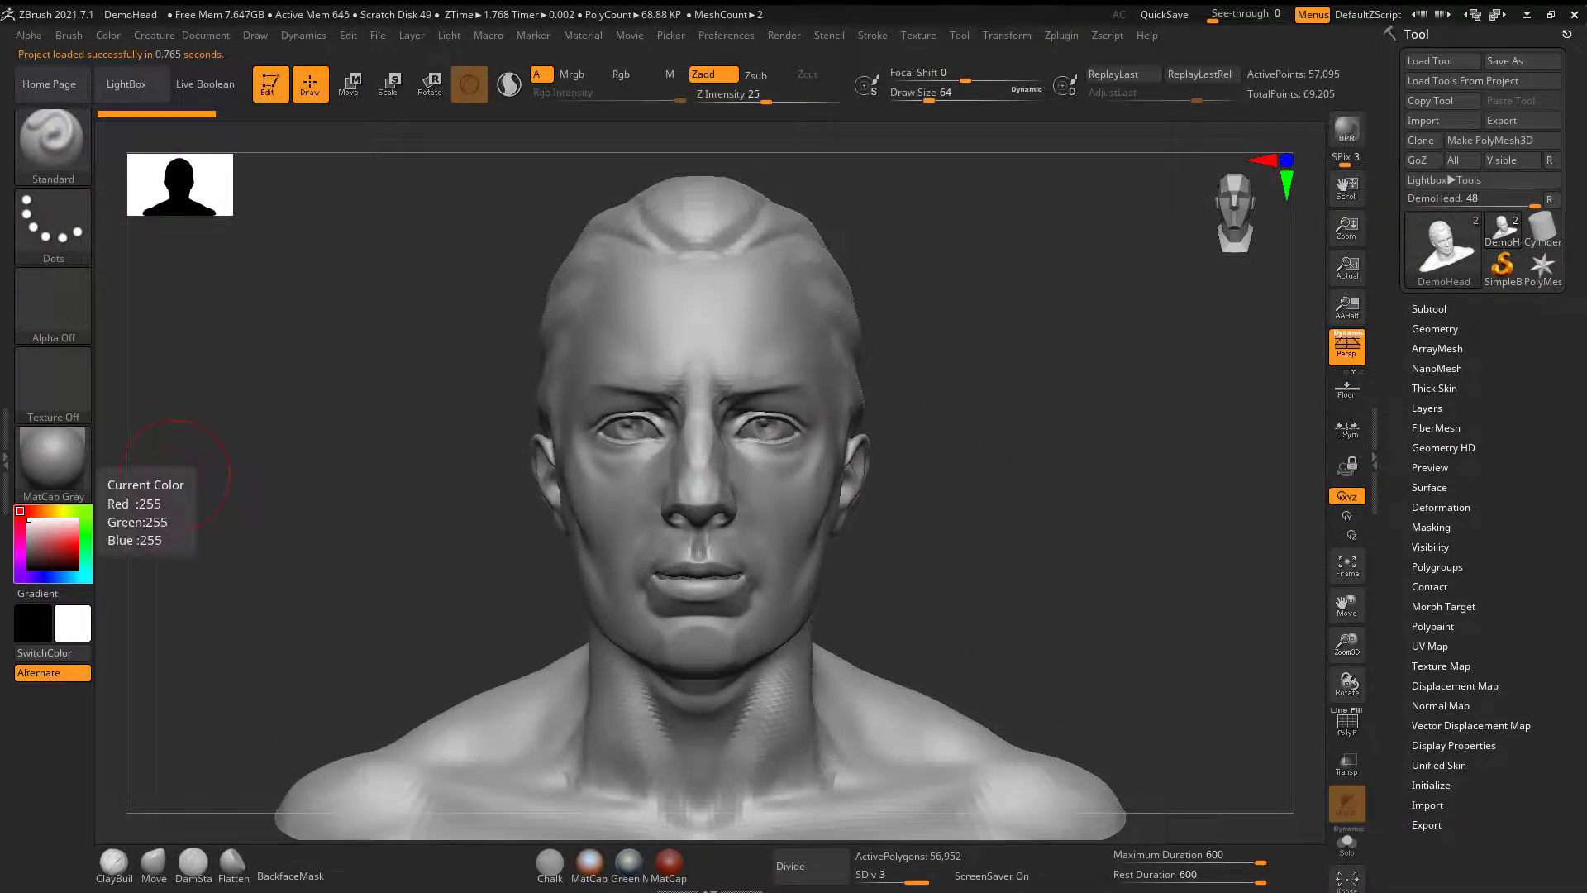
- Compare the front and side views of the head with the reference photos in the FaceImages folder
key(alt+Tab)
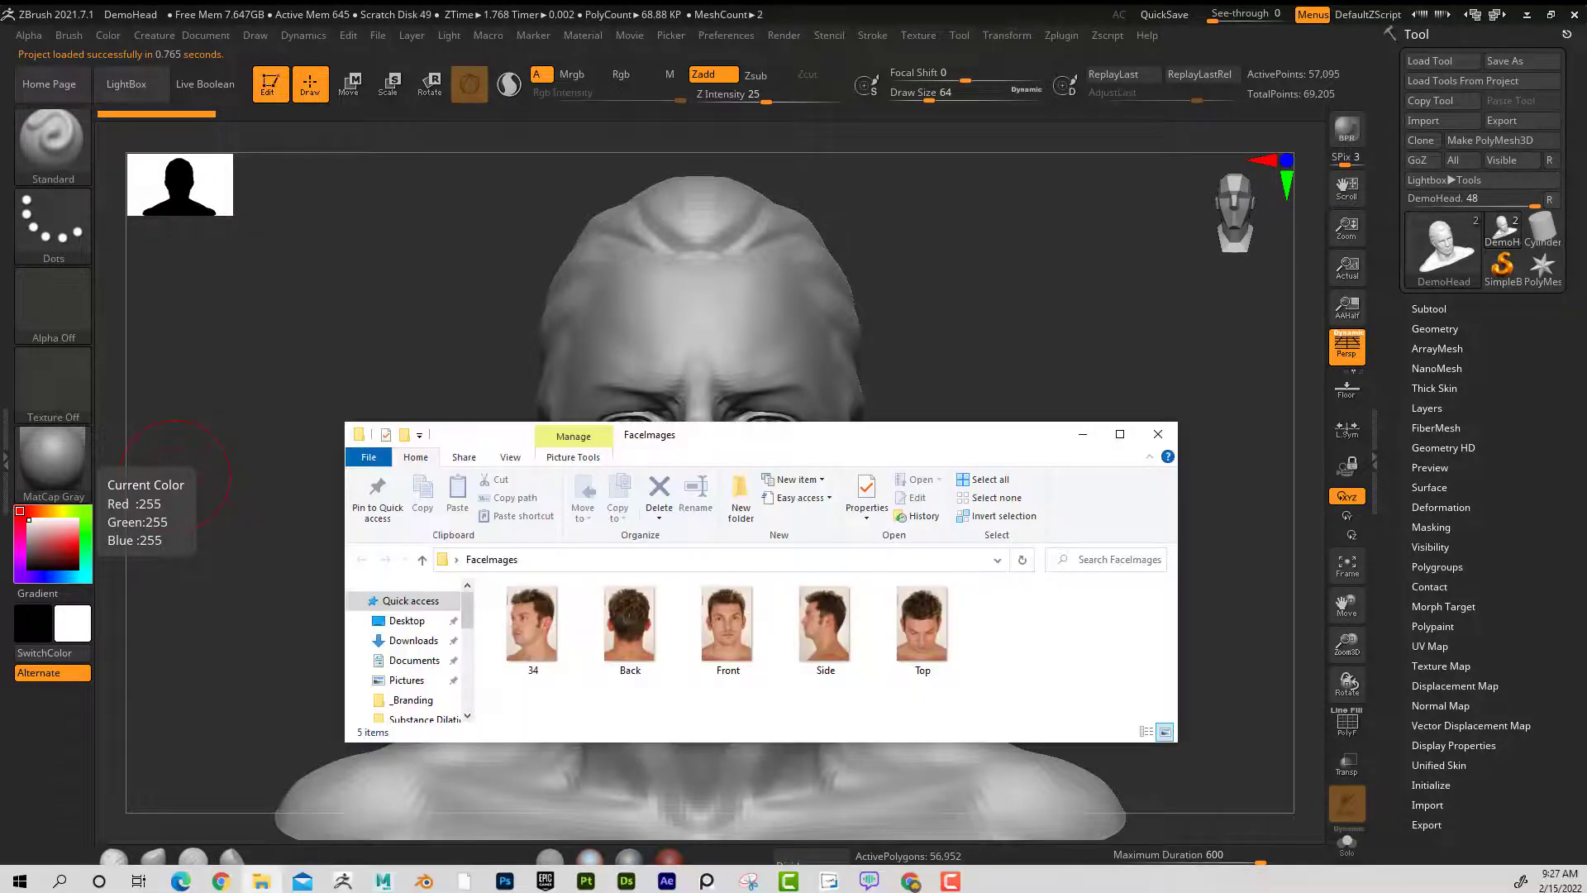
drag(834, 438, 1295, 246)
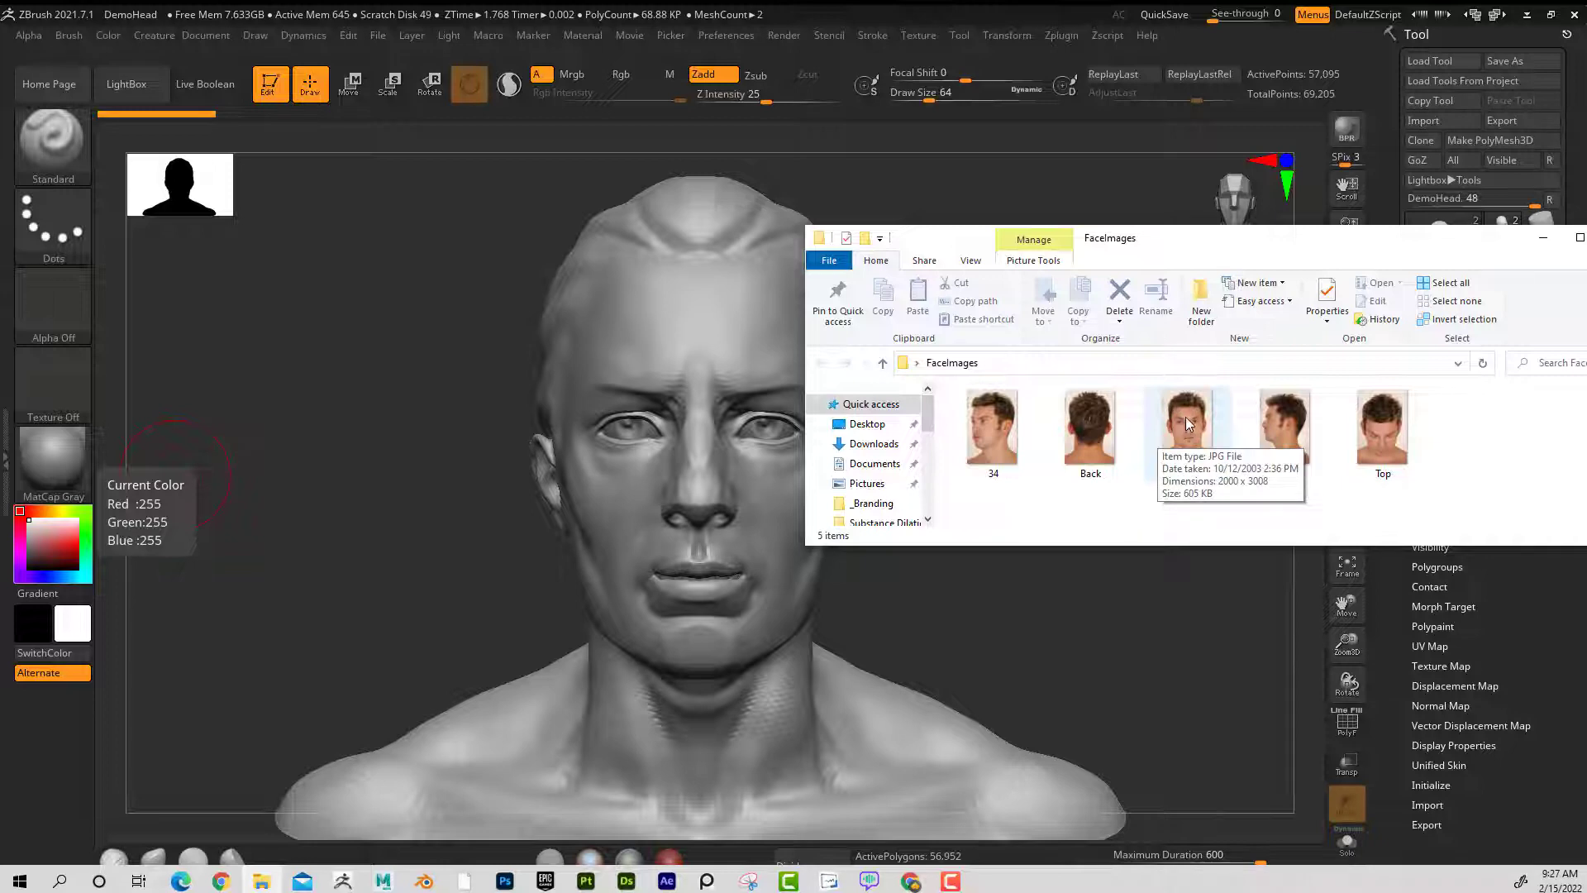
drag(980, 620, 919, 597)
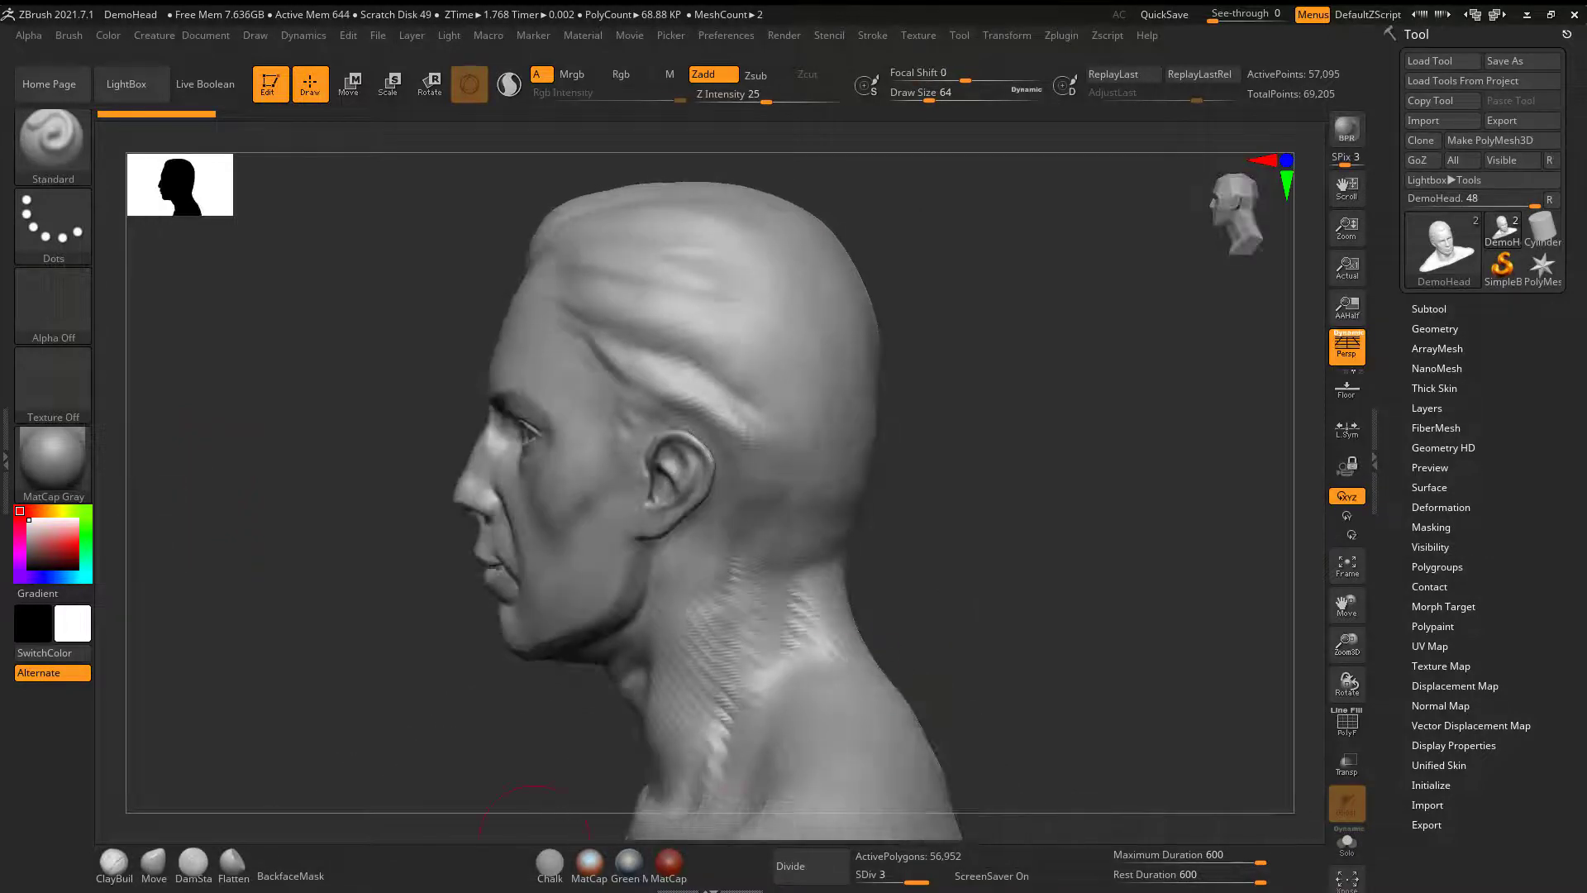
key(alt+Tab)
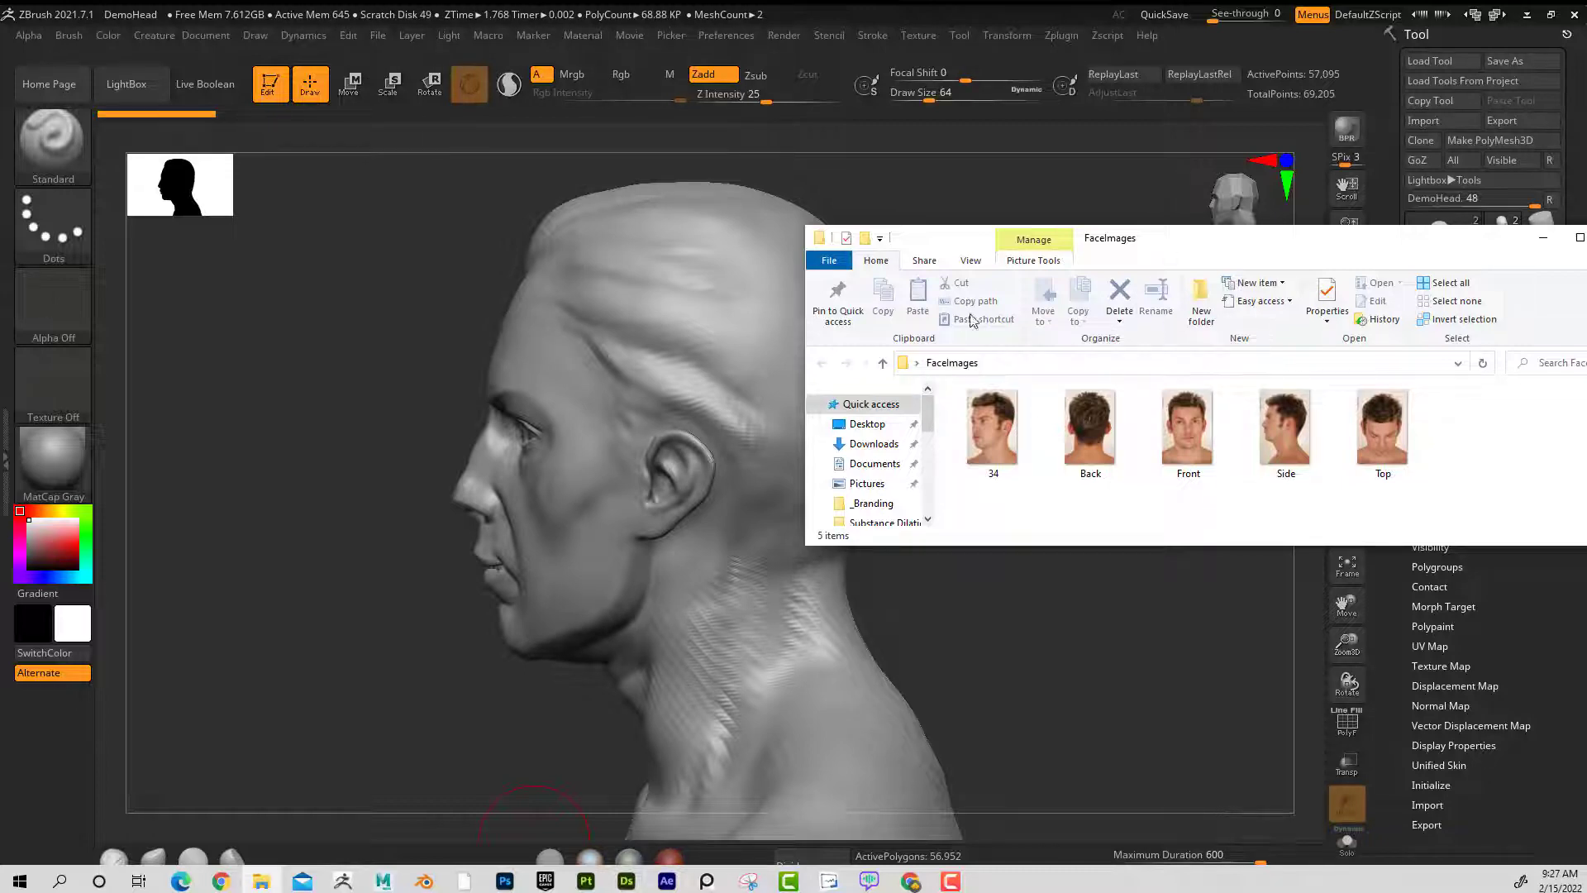
drag(1283, 240, 0, 405)
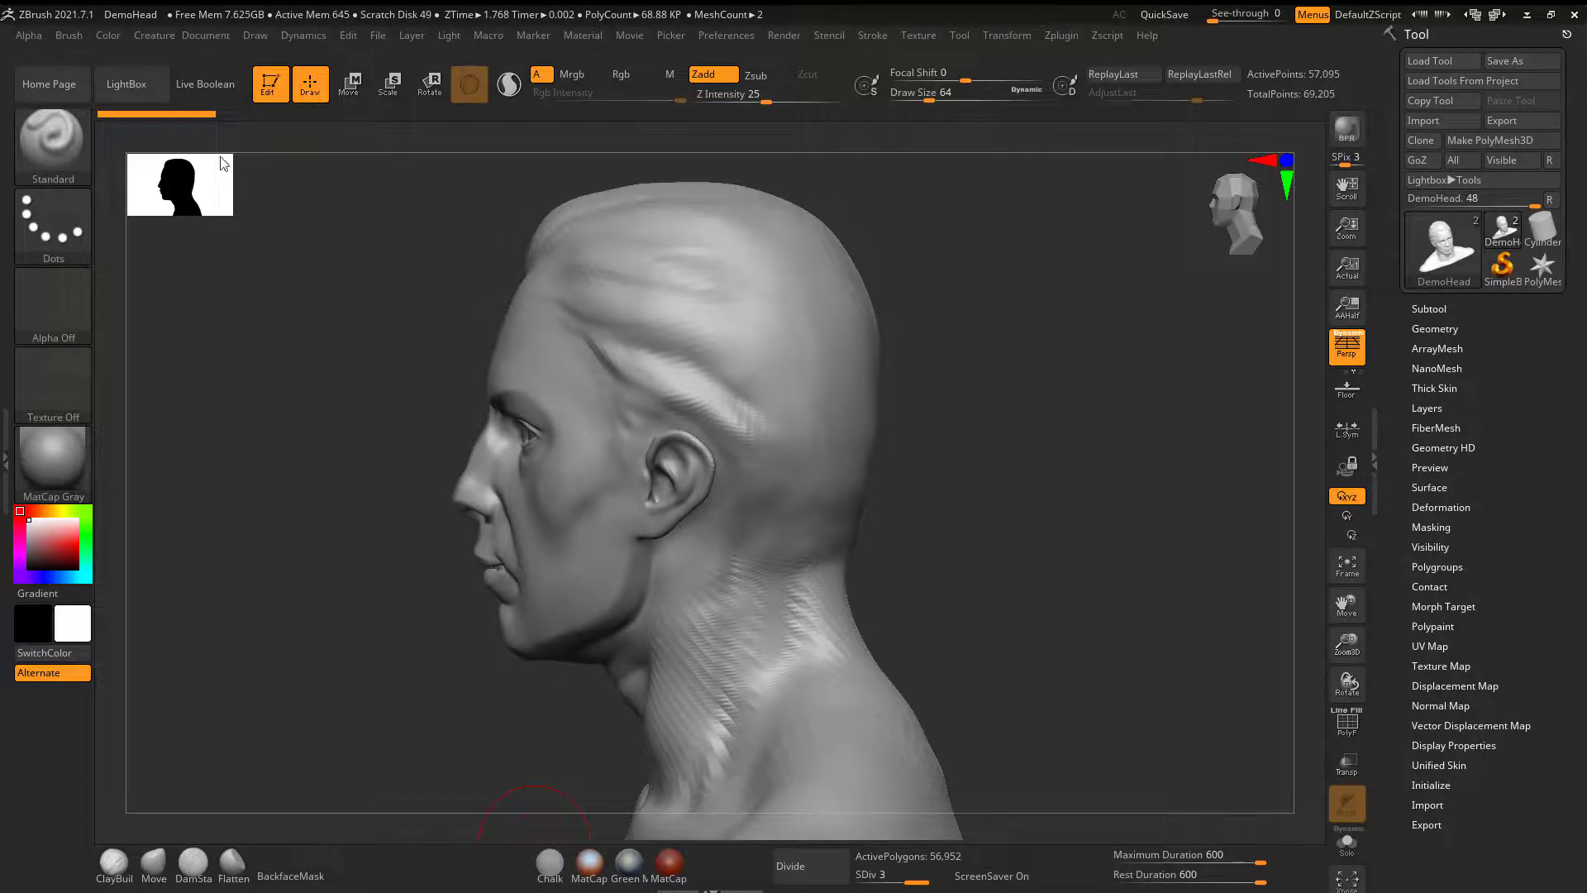
drag(354, 378, 430, 364)
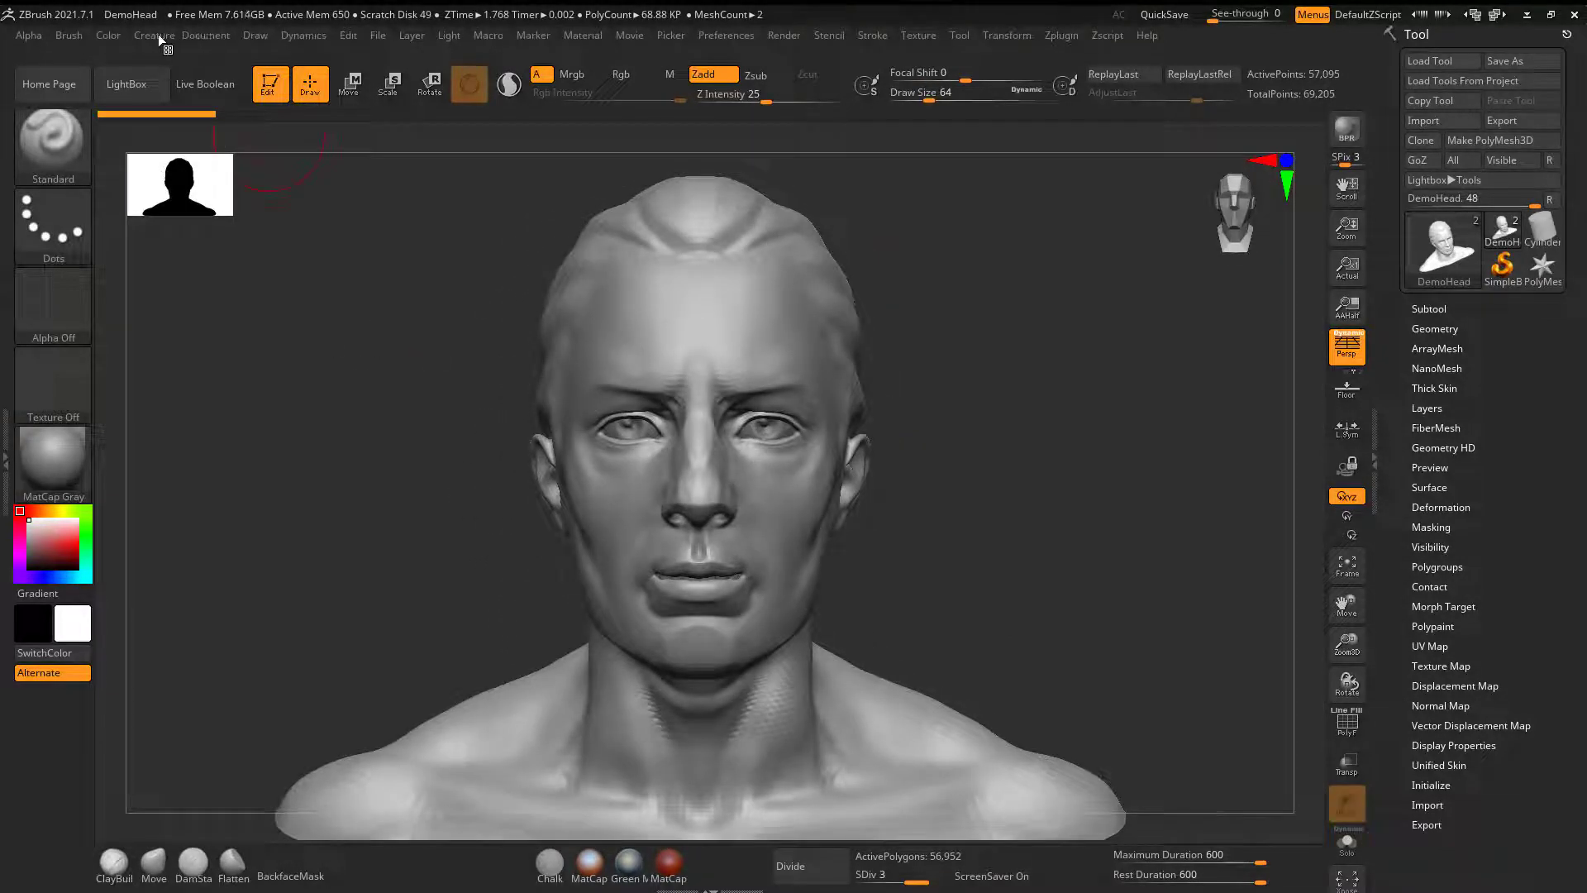
click(203, 38)
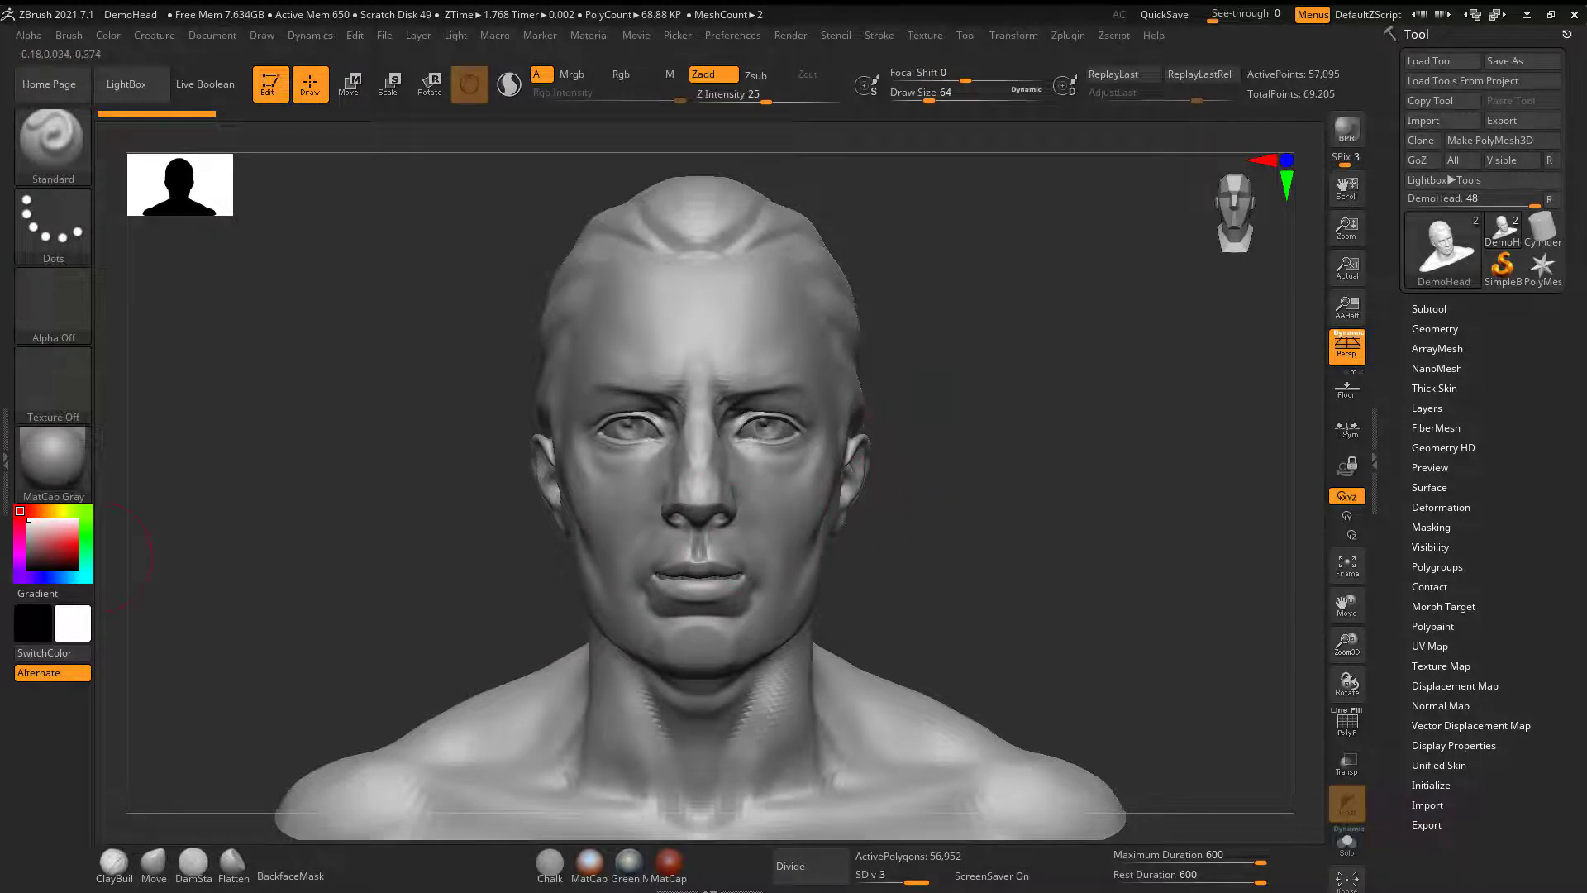
- Open the Front photo from the FaceImages folder, inspect its skin detail at up to 161% zoom, and close it
drag(0, 396, 709, 259)
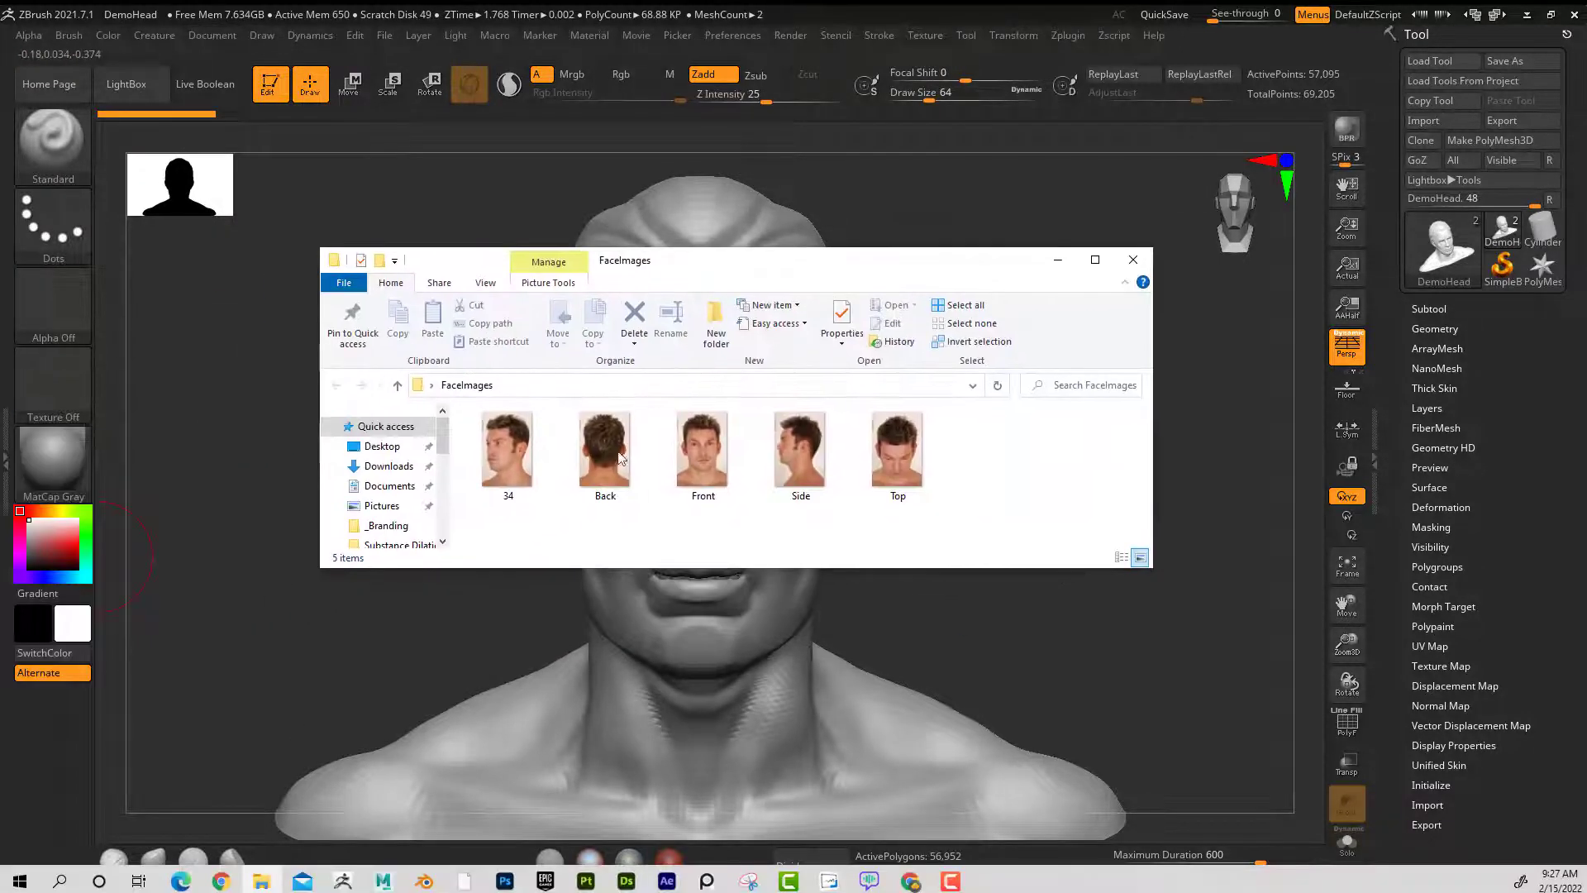
double_click(703, 452)
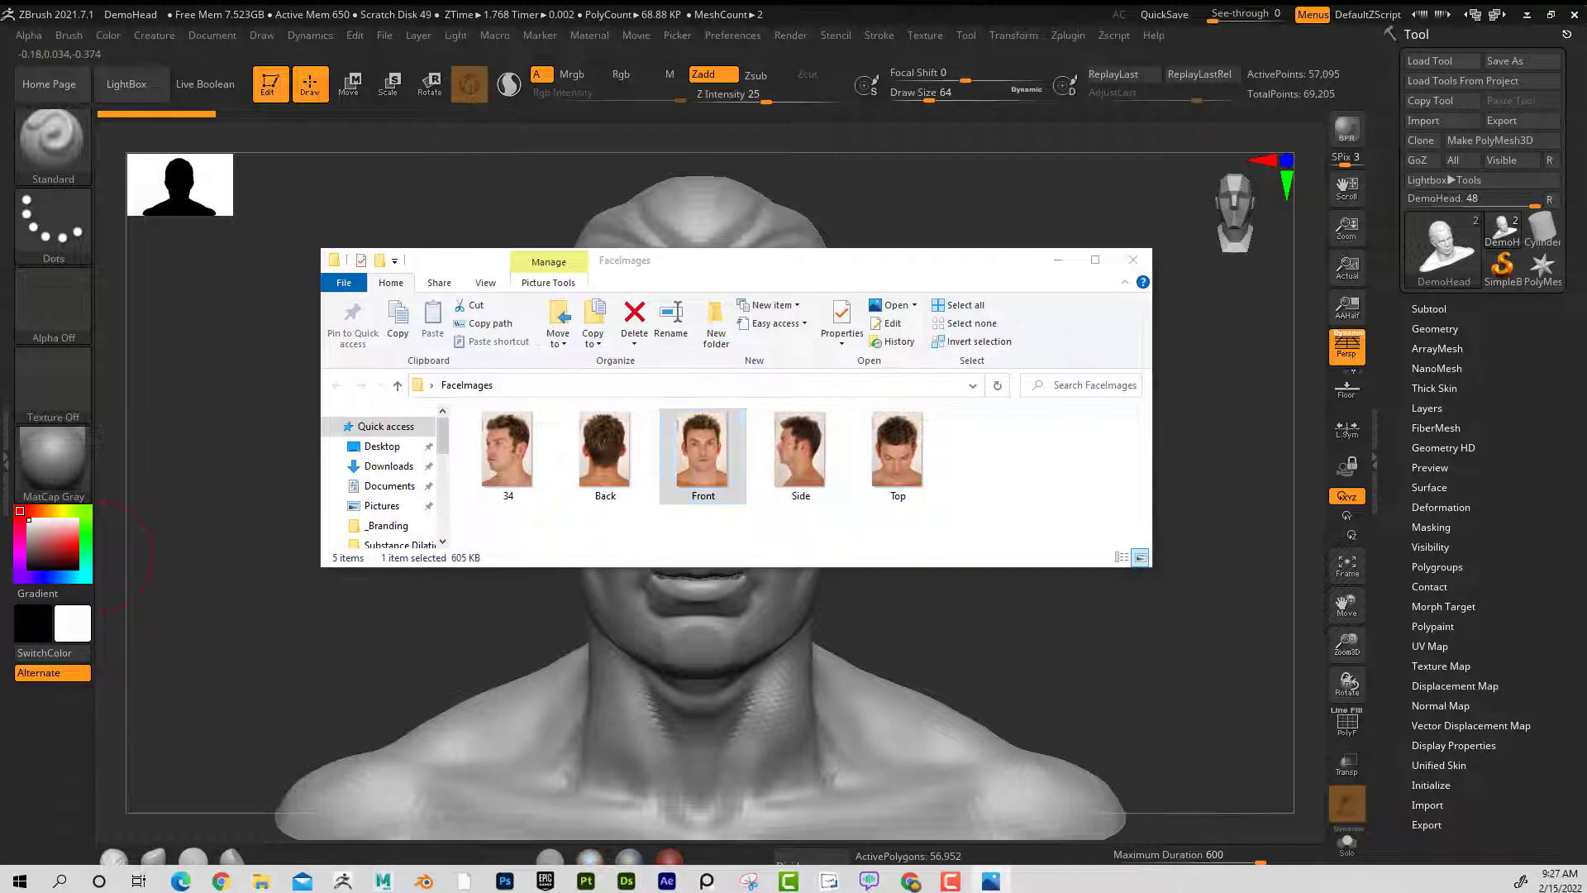
drag(0, 136, 762, 142)
click(488, 169)
click(488, 168)
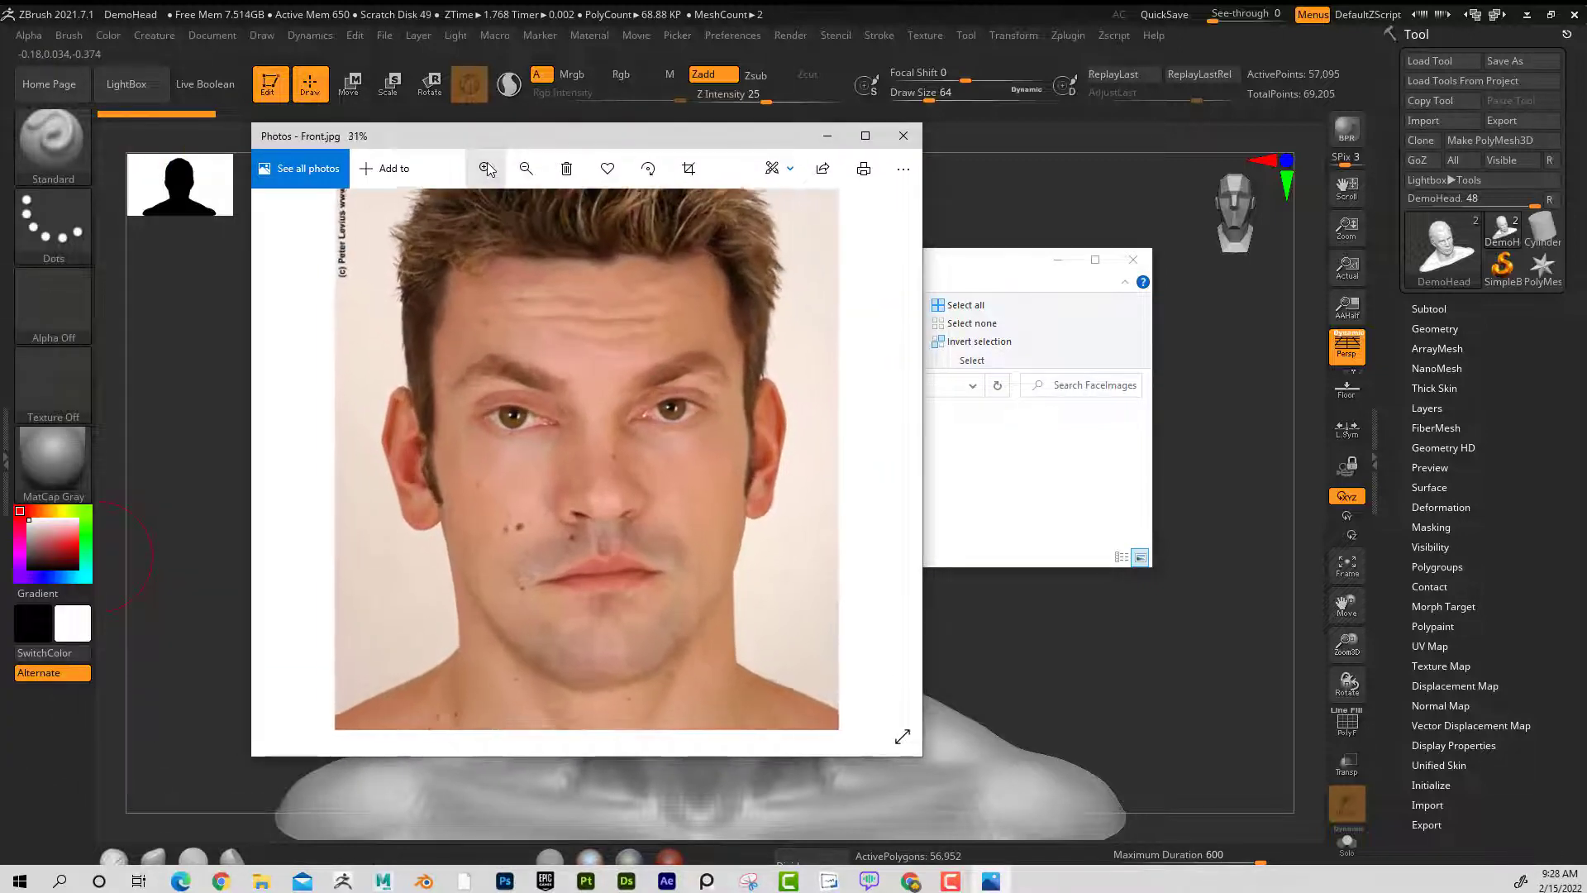
click(488, 168)
click(488, 168)
click(488, 169)
click(488, 168)
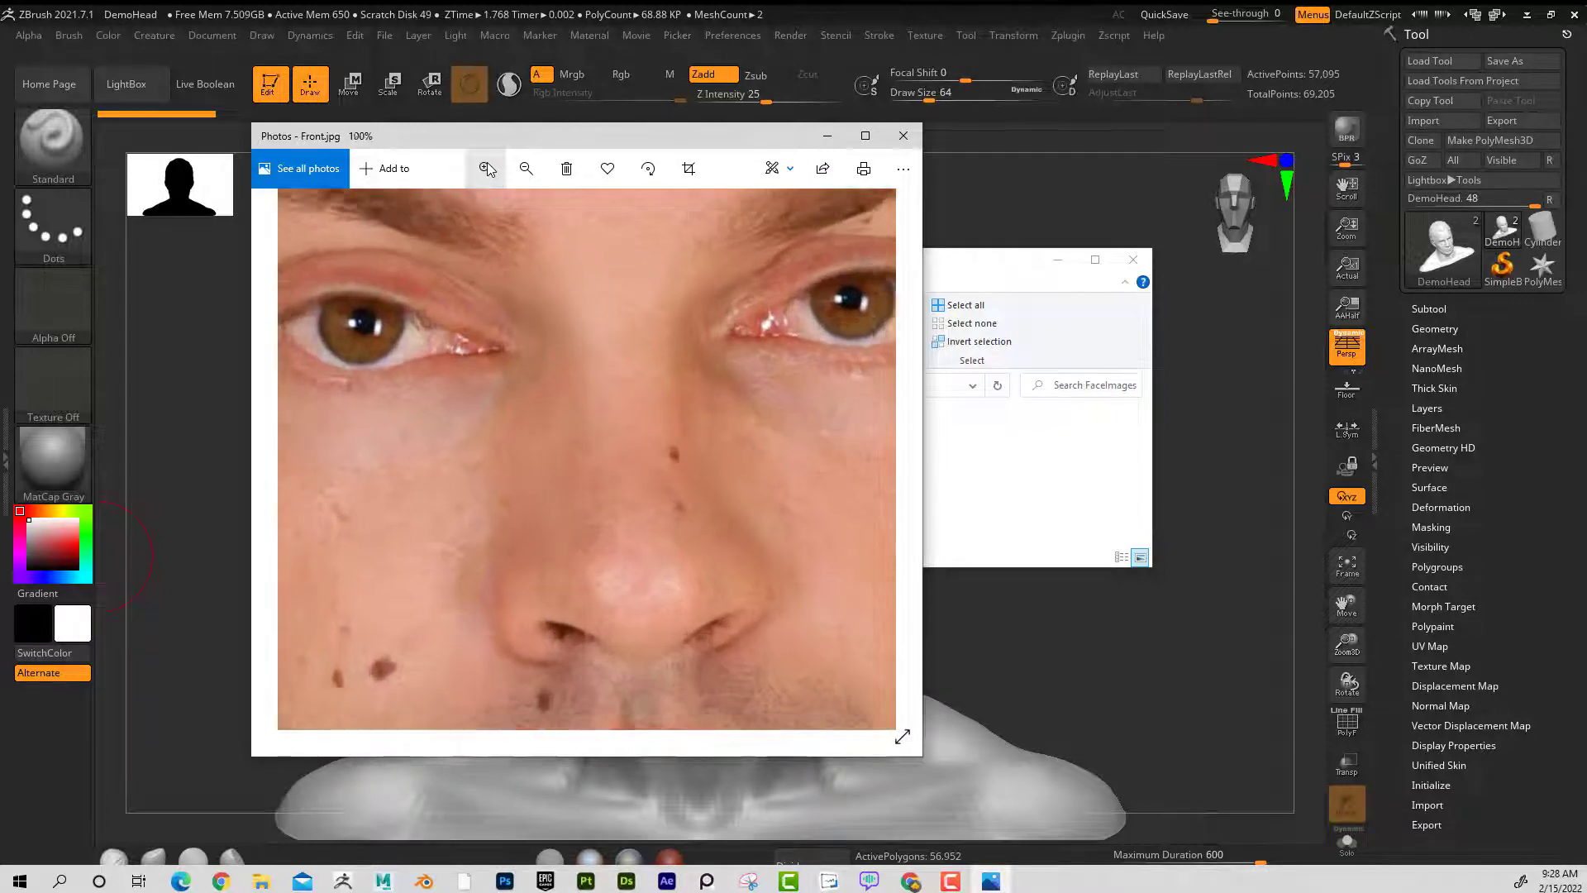
click(488, 169)
click(478, 170)
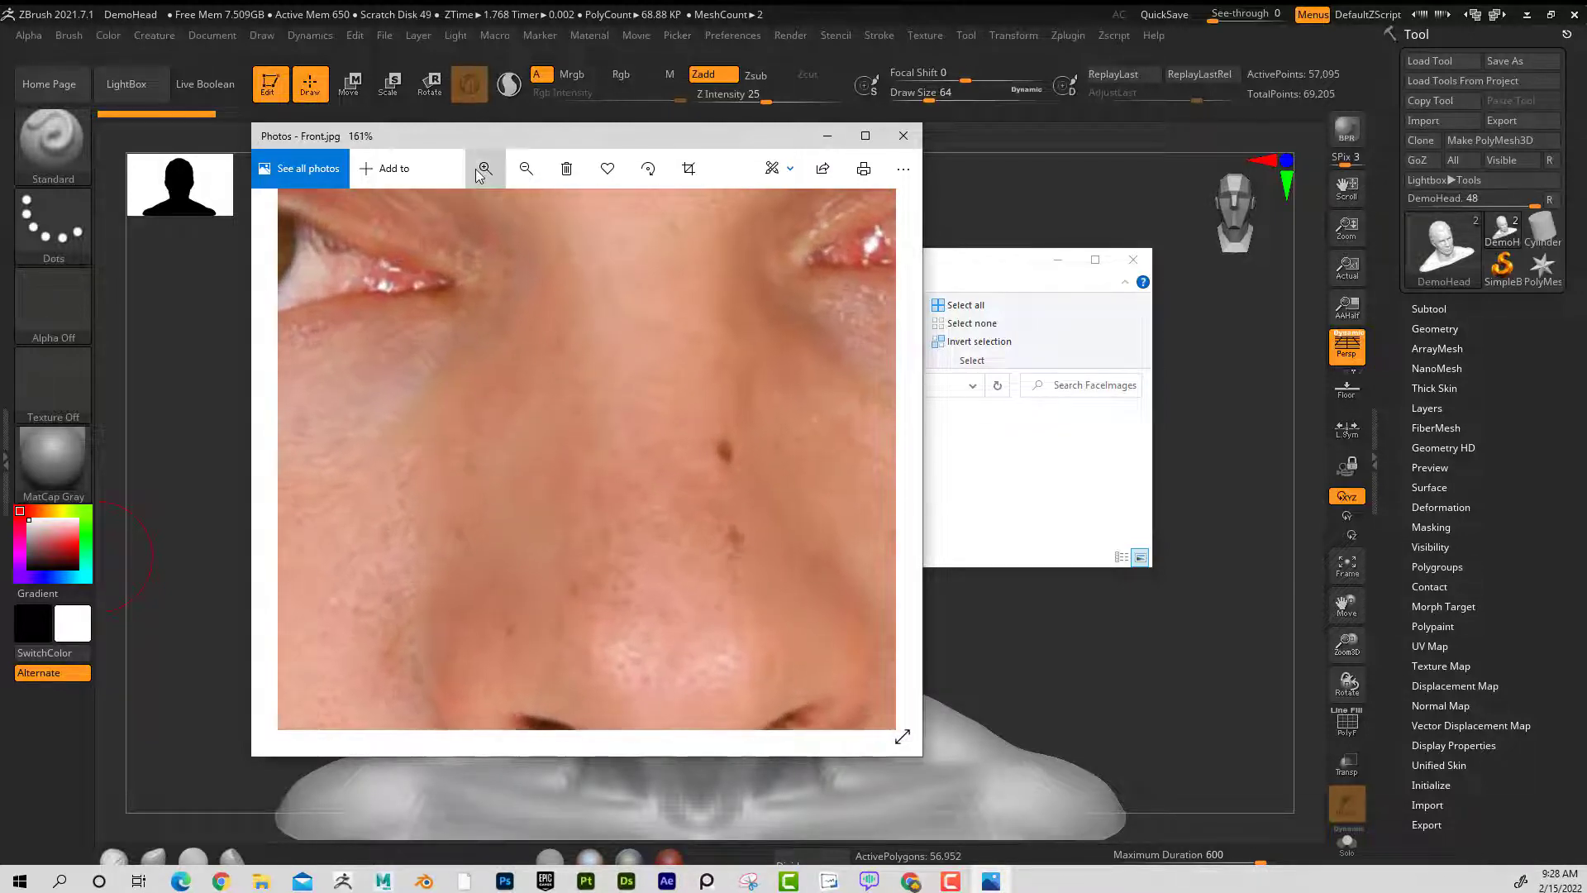
click(903, 137)
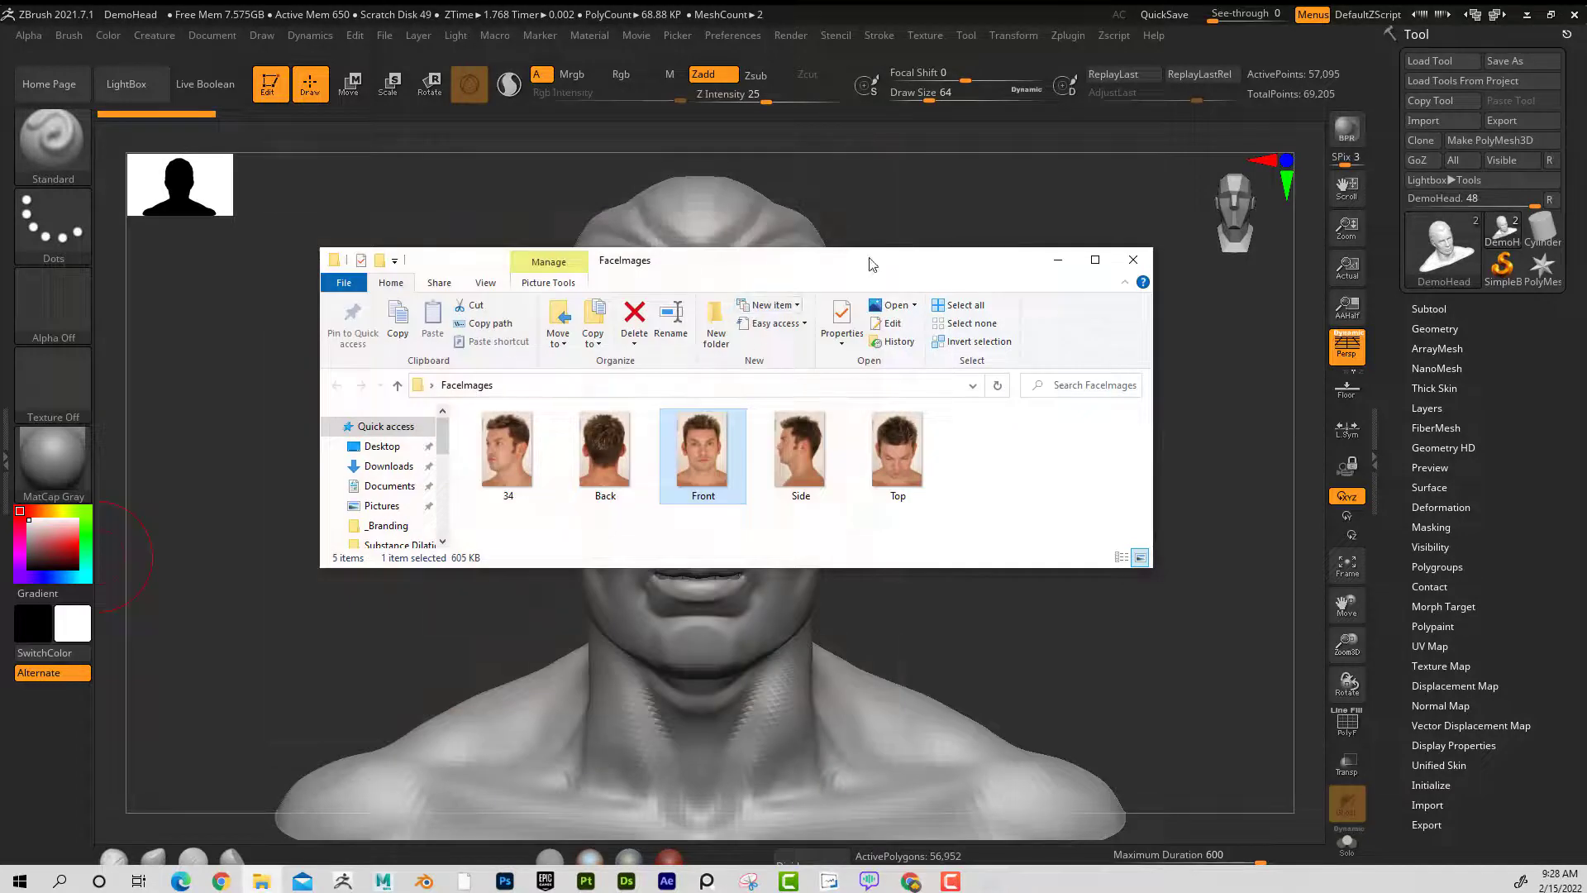
drag(871, 261, 0, 350)
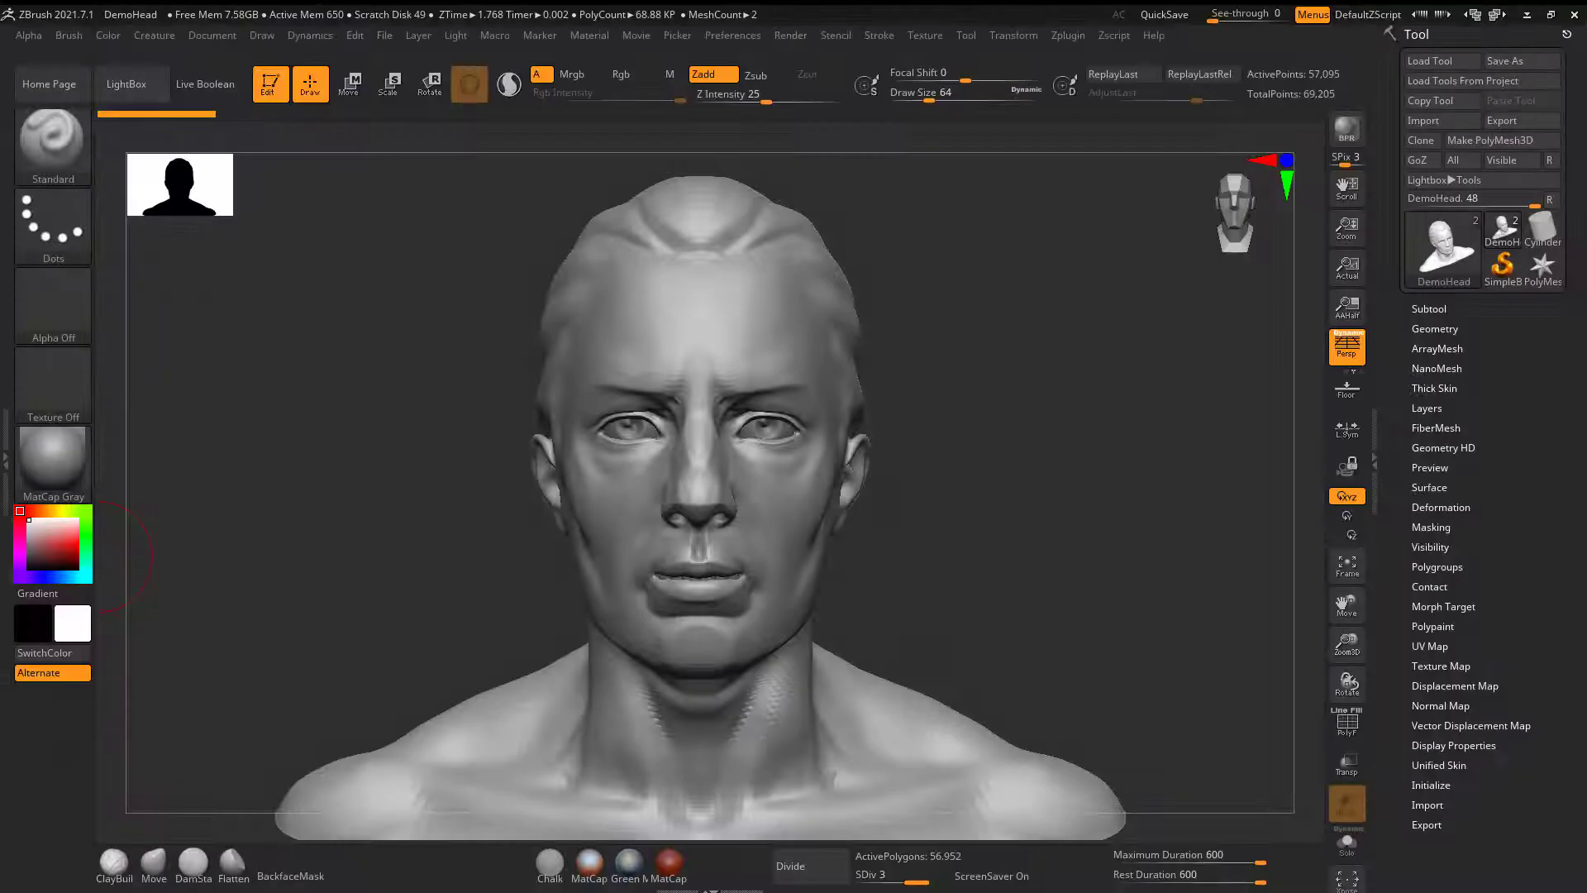
- Switch to Chrome and look through the 3d.sk home page for its human reference photos and assets
click(910, 881)
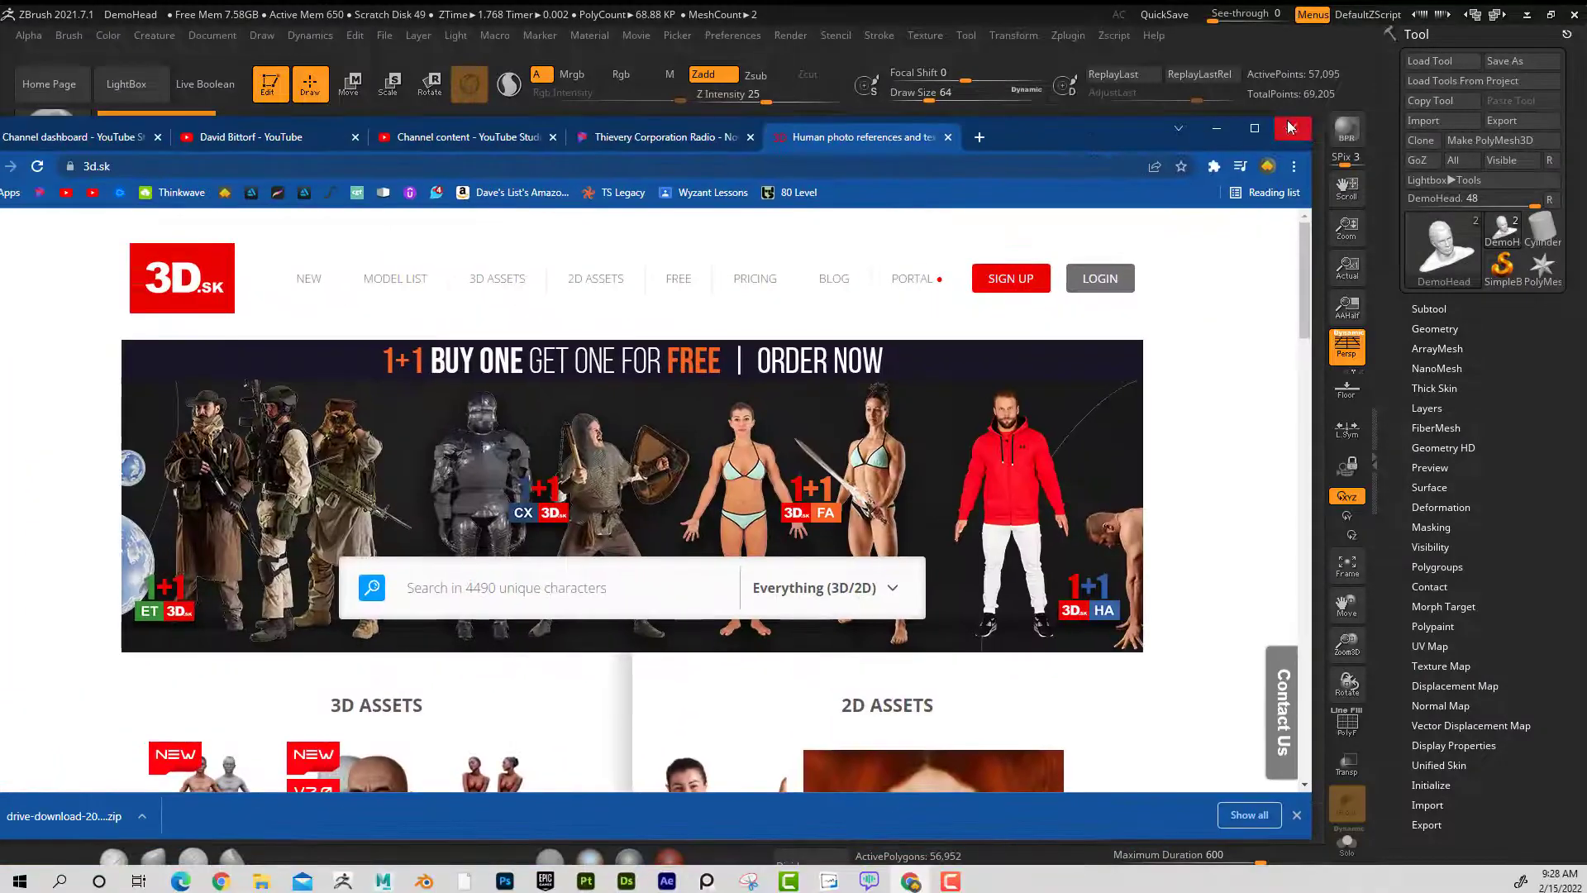
click(1254, 128)
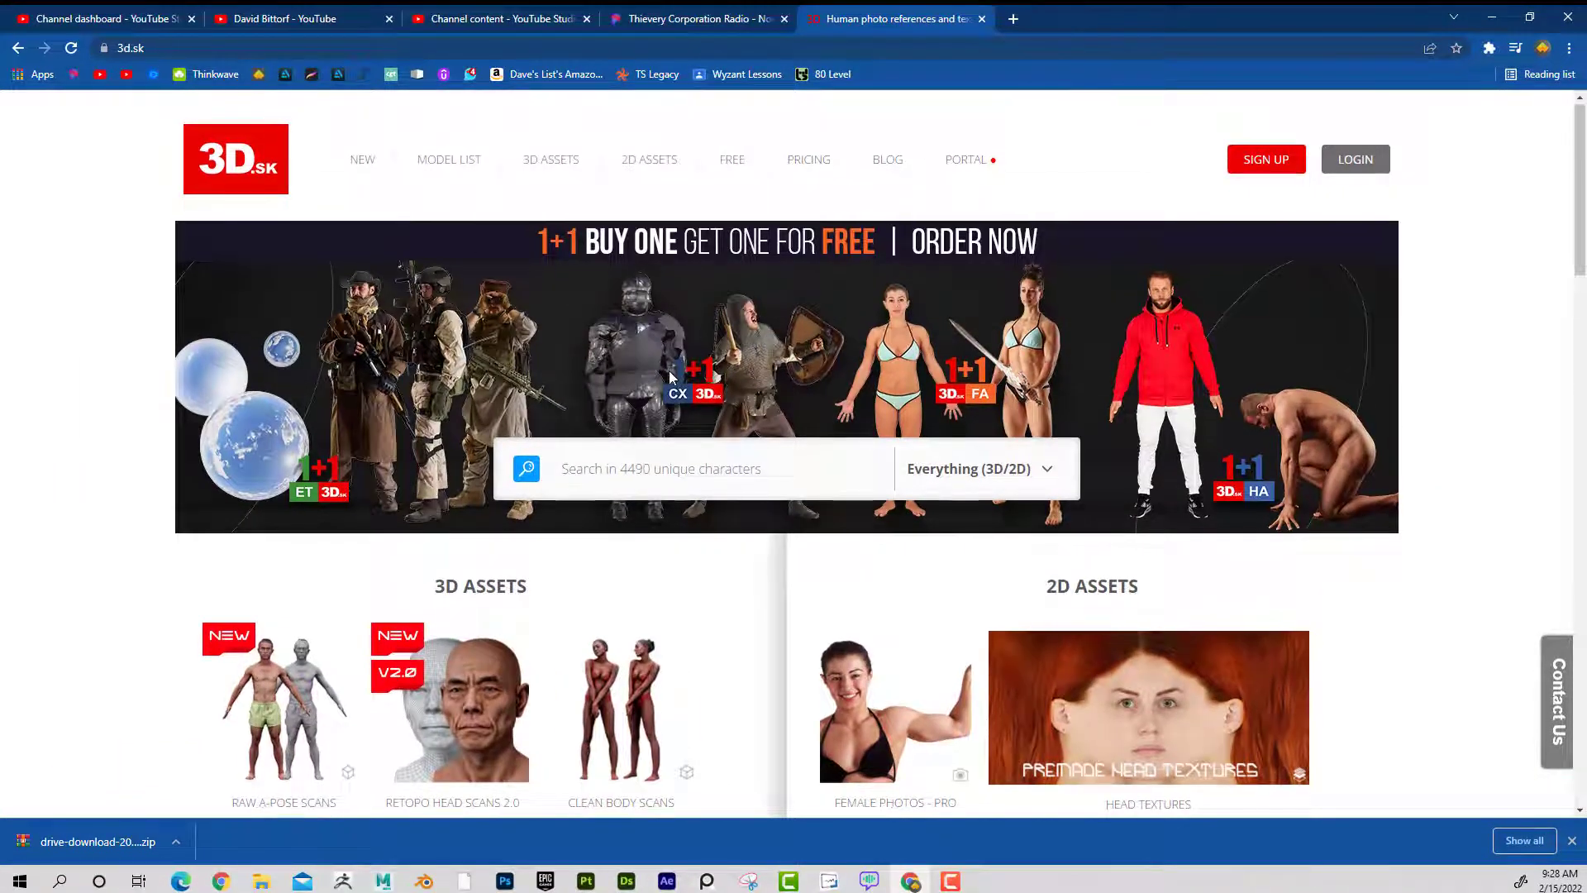
scroll(669, 364, down, 11)
scroll(670, 355, down, 8)
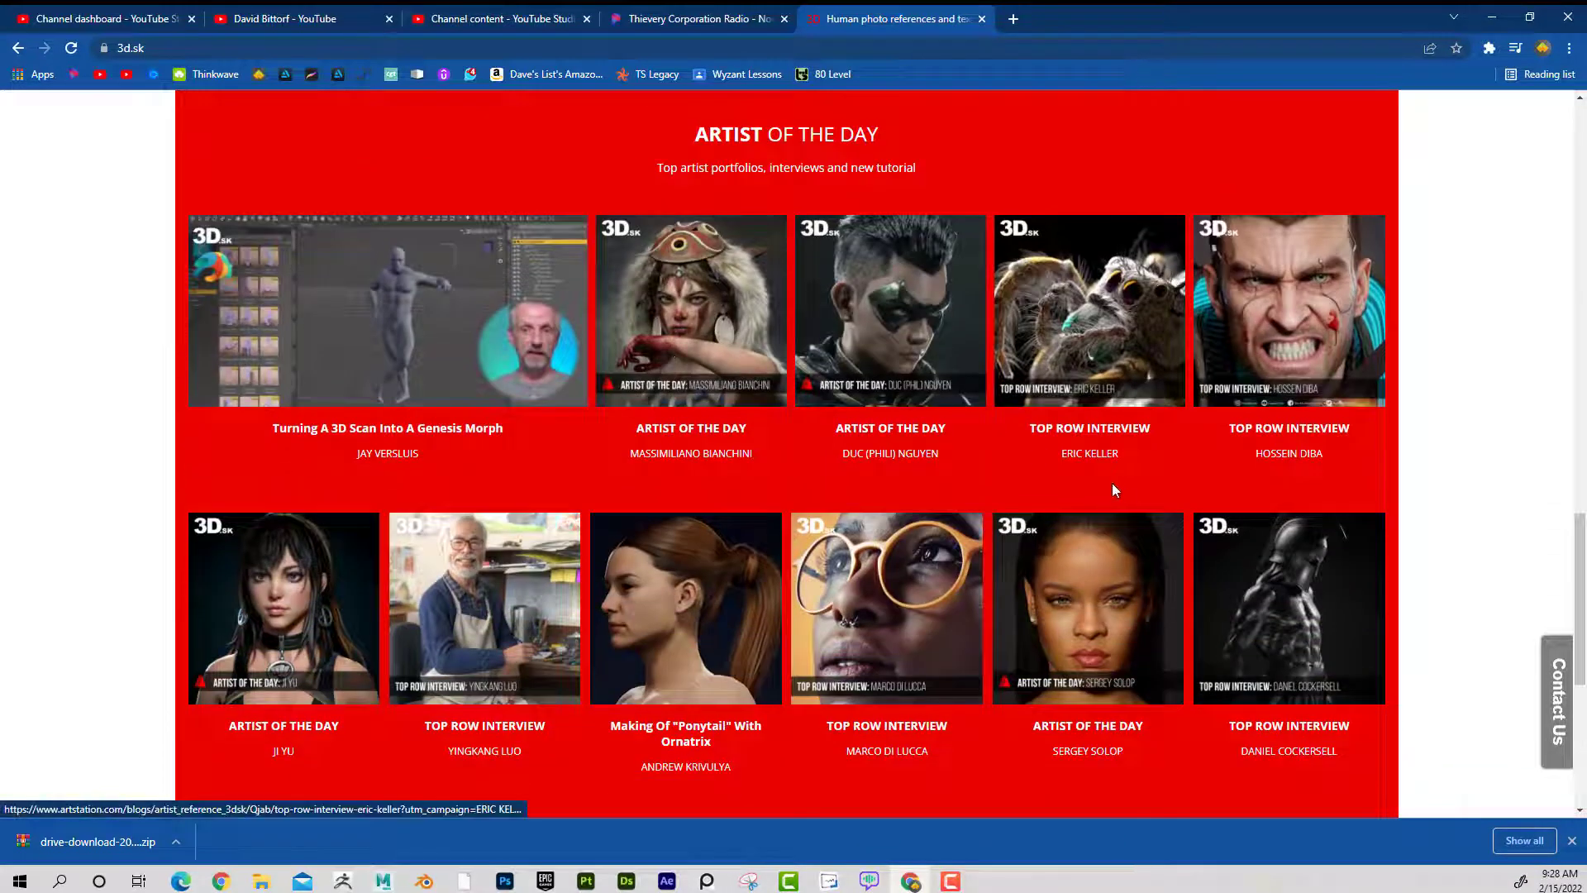
scroll(1101, 507, up, 10)
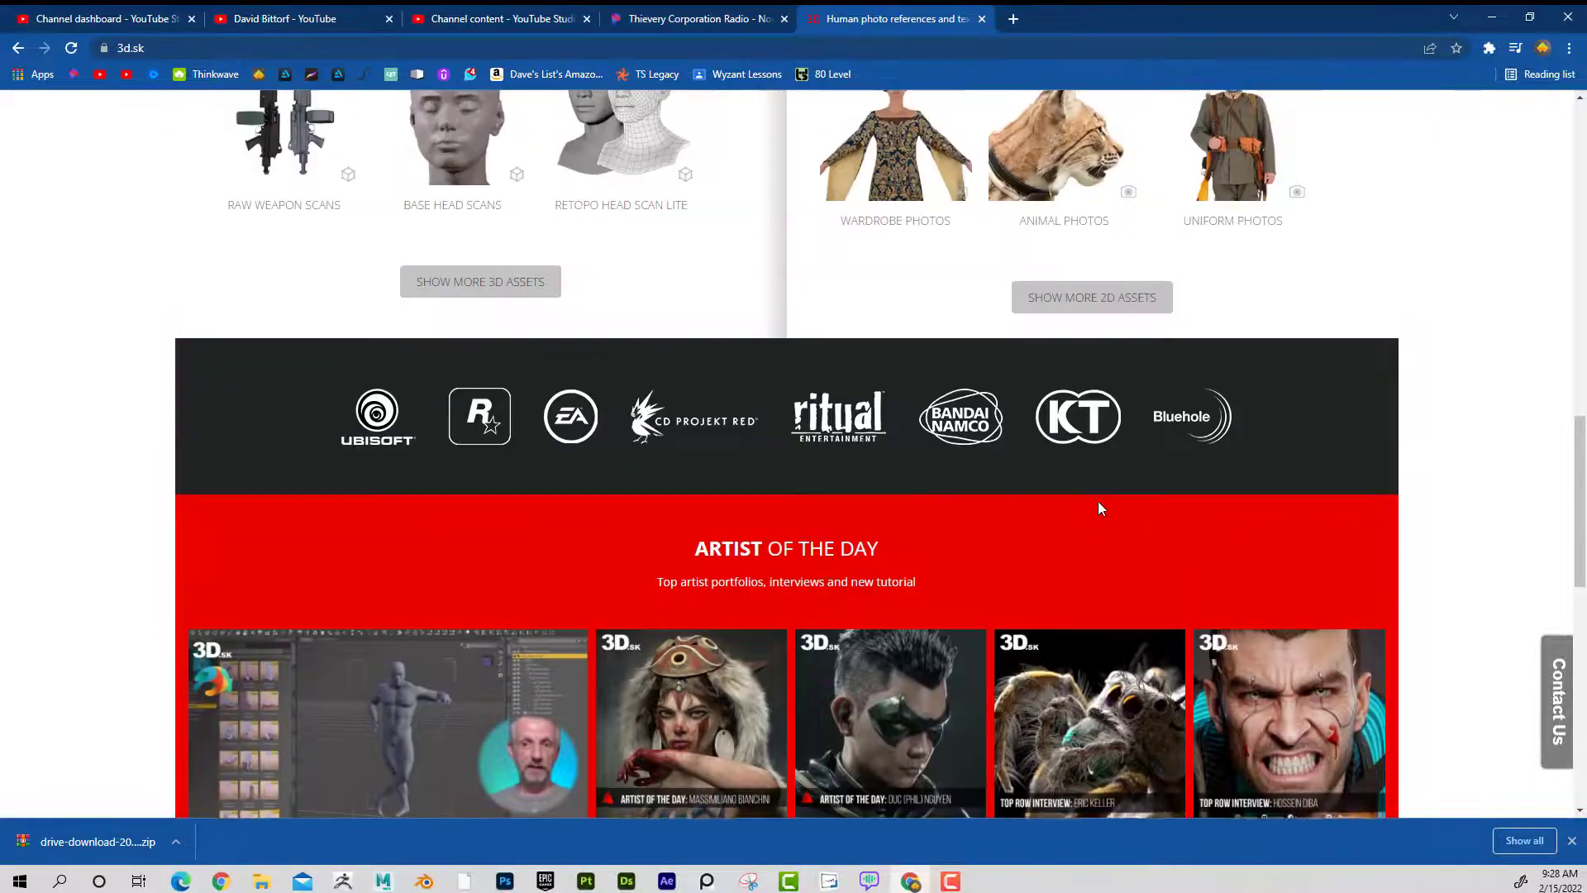
scroll(1066, 487, up, 6)
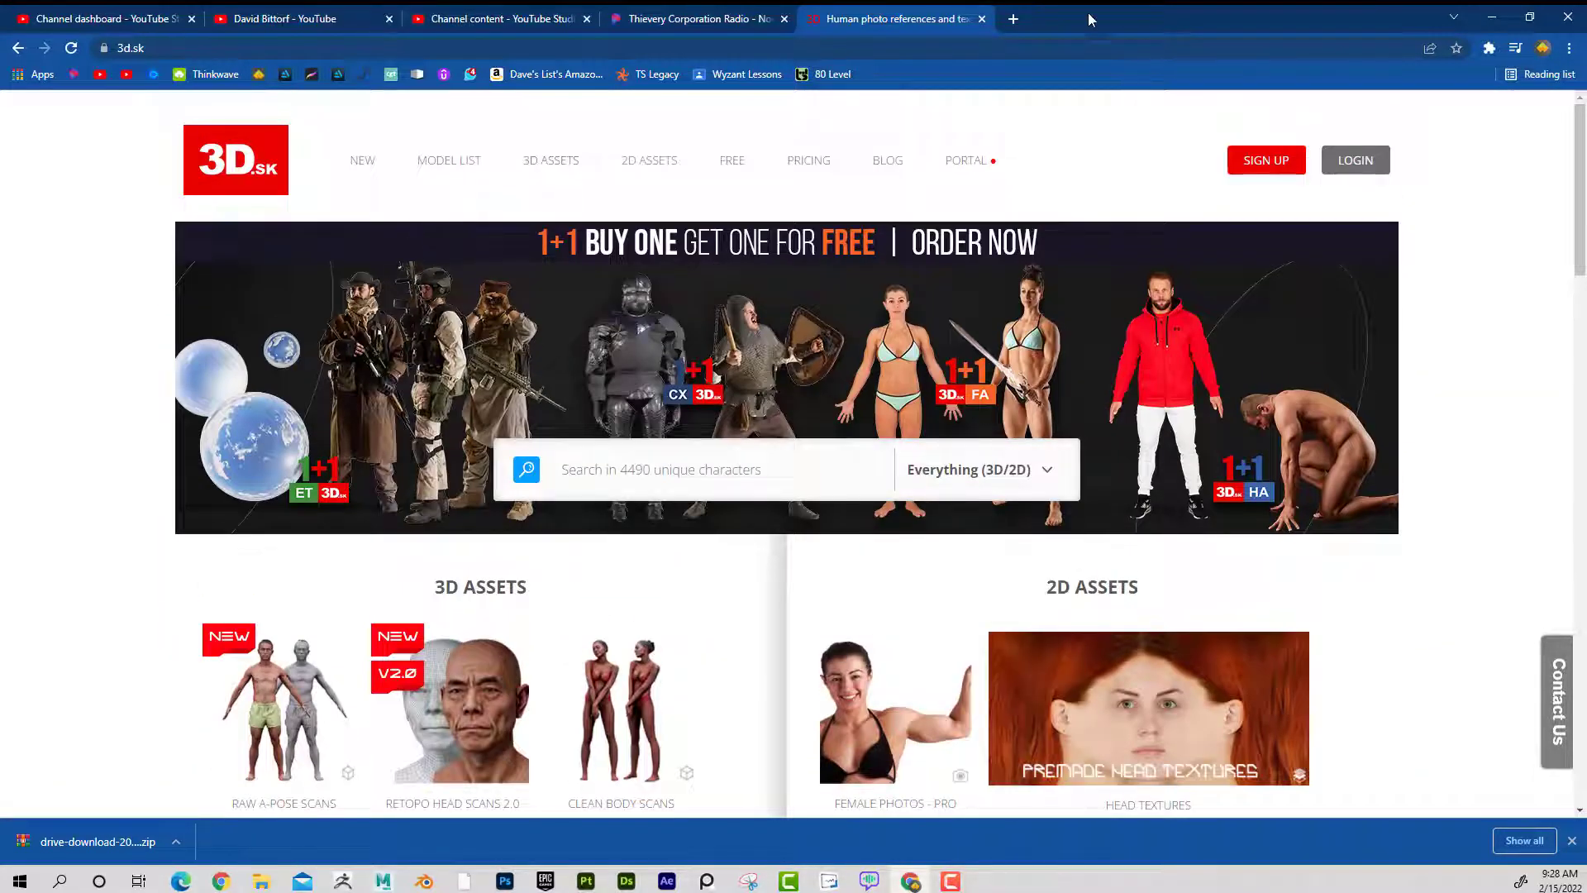
drag(1148, 17, 0, 269)
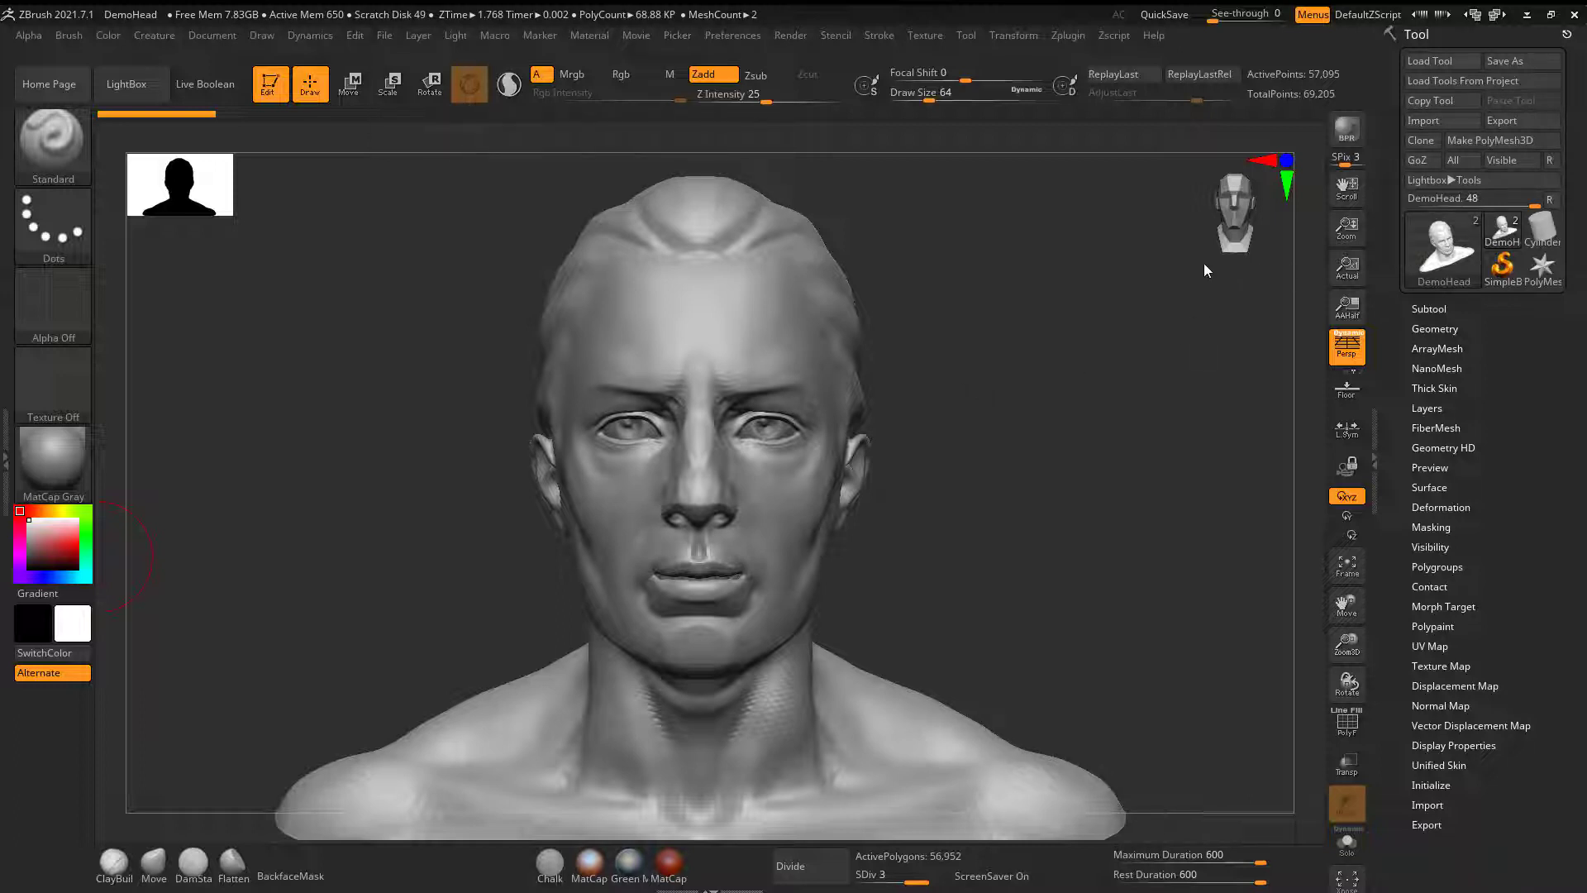
- Set the document's background gradient range to 0.5 so the canvas area stands out from its surroundings
drag(1347, 229, 1042, 487)
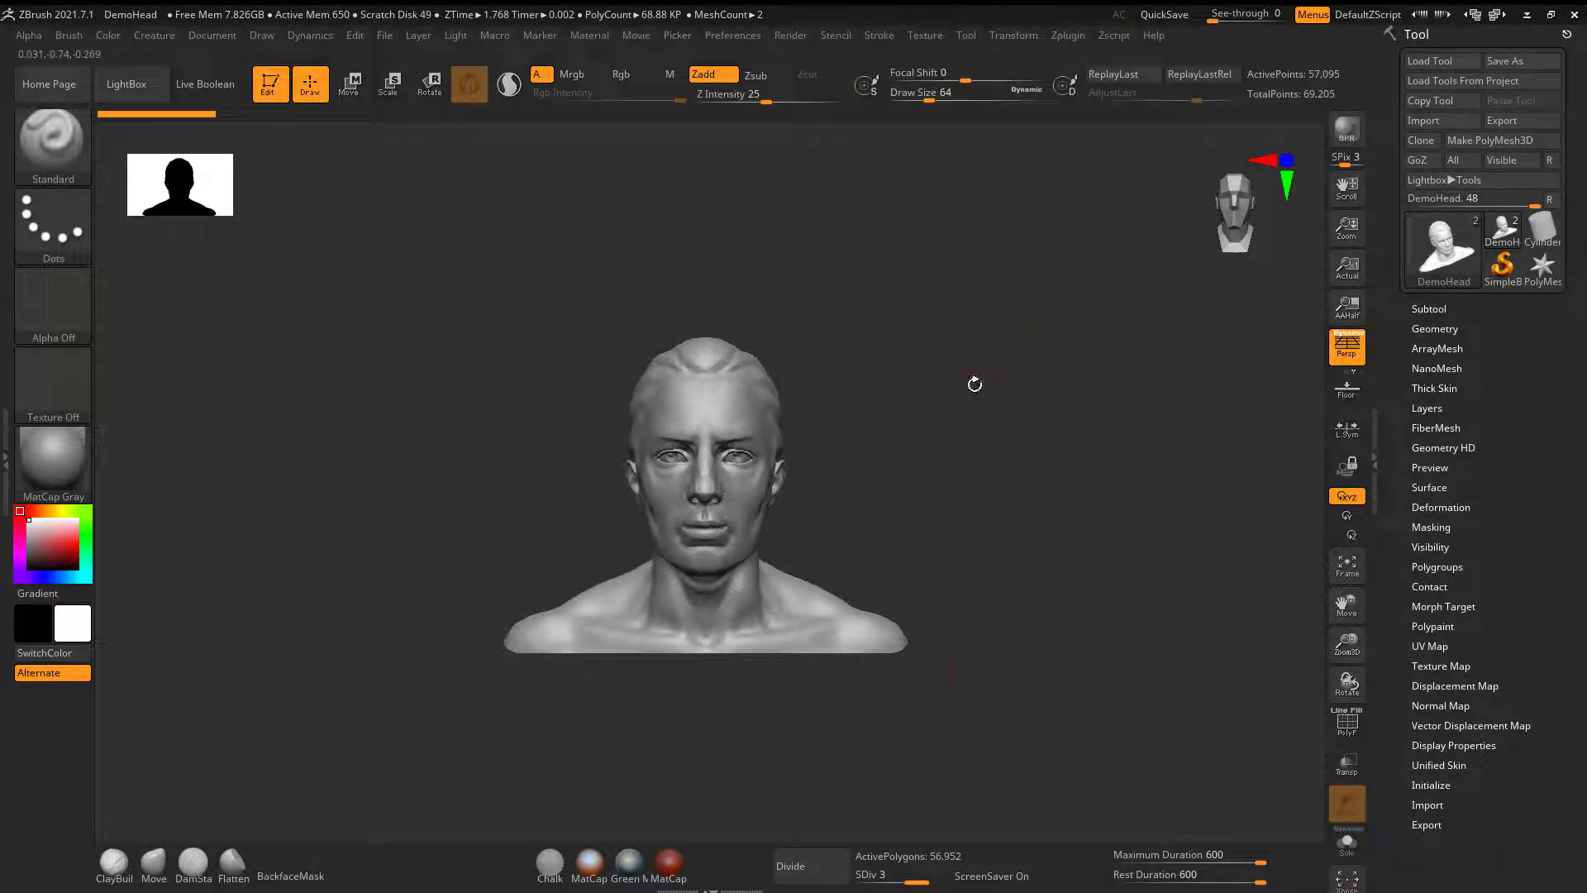
click(215, 34)
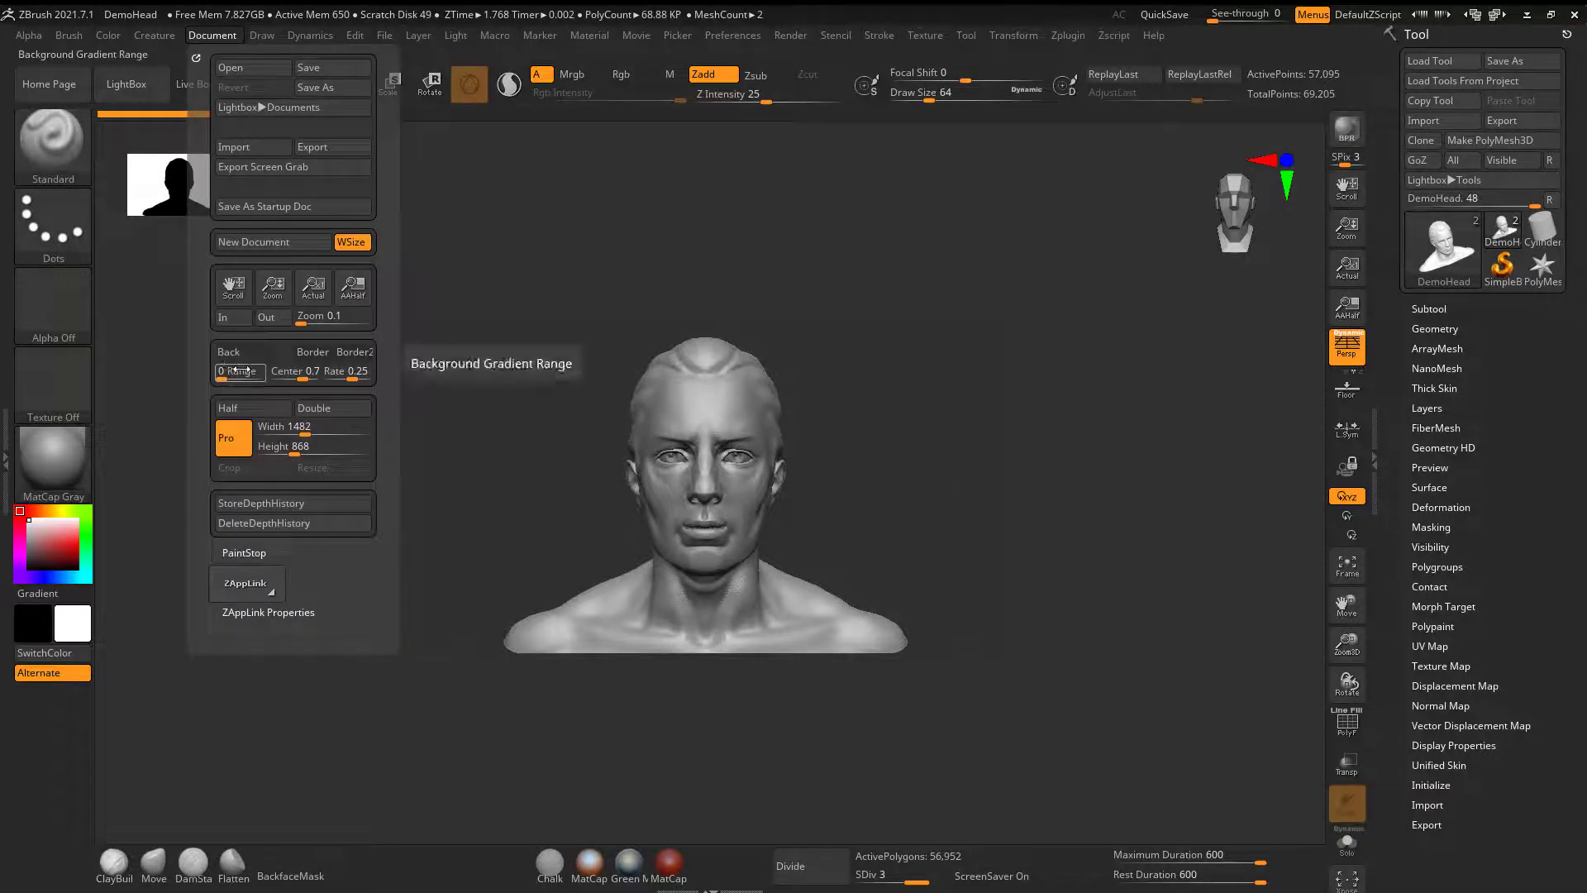
drag(239, 370, 246, 370)
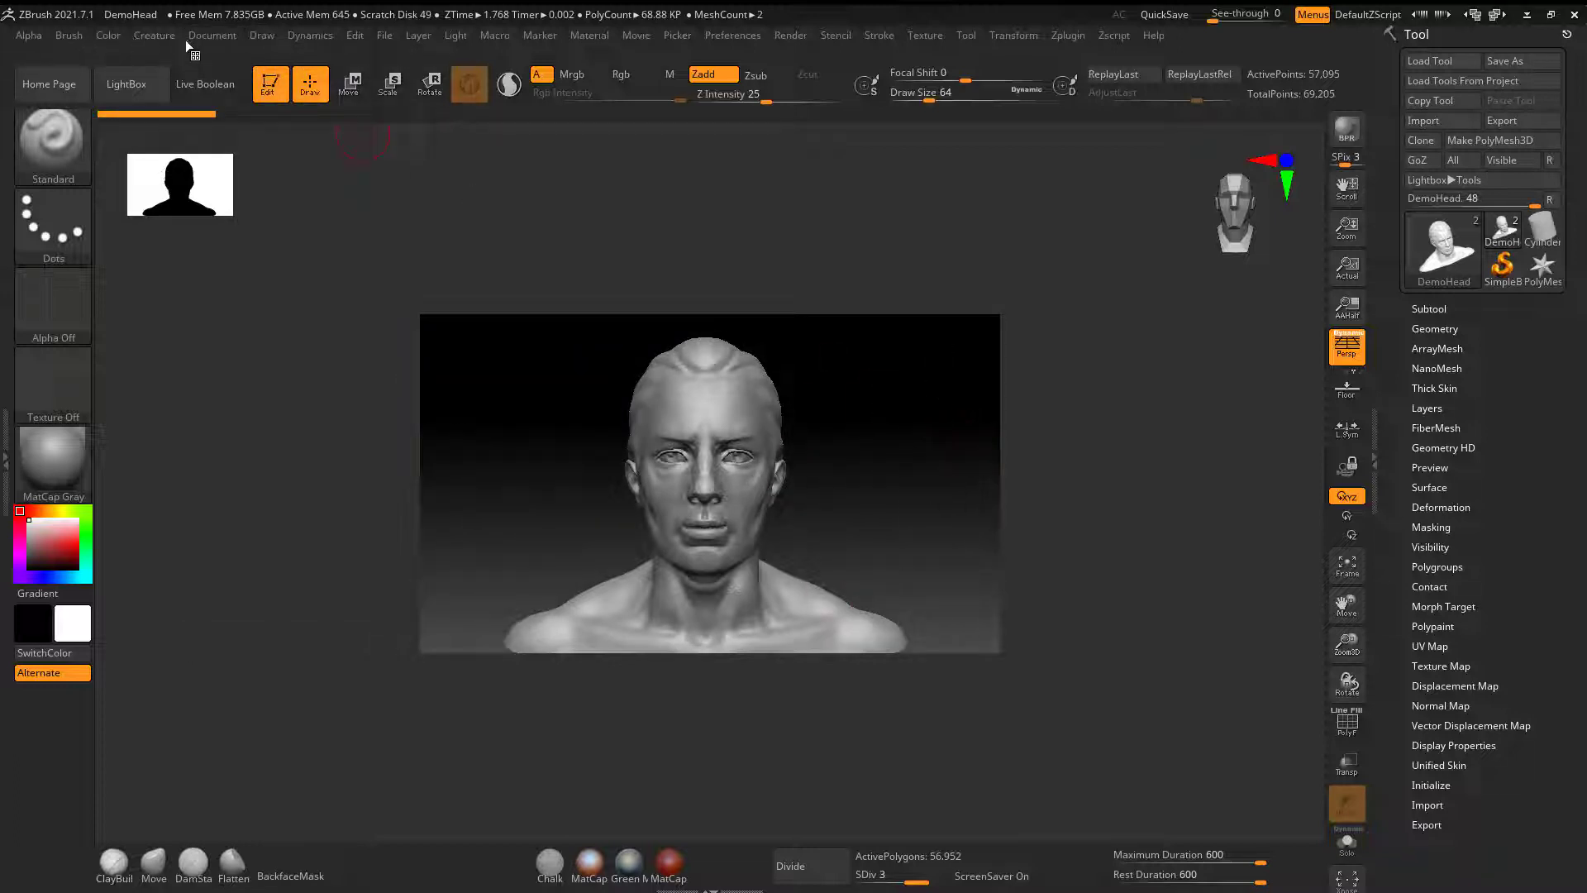
- Turn off the document's proportion constraint and resize it to a width and height of 2048
click(211, 35)
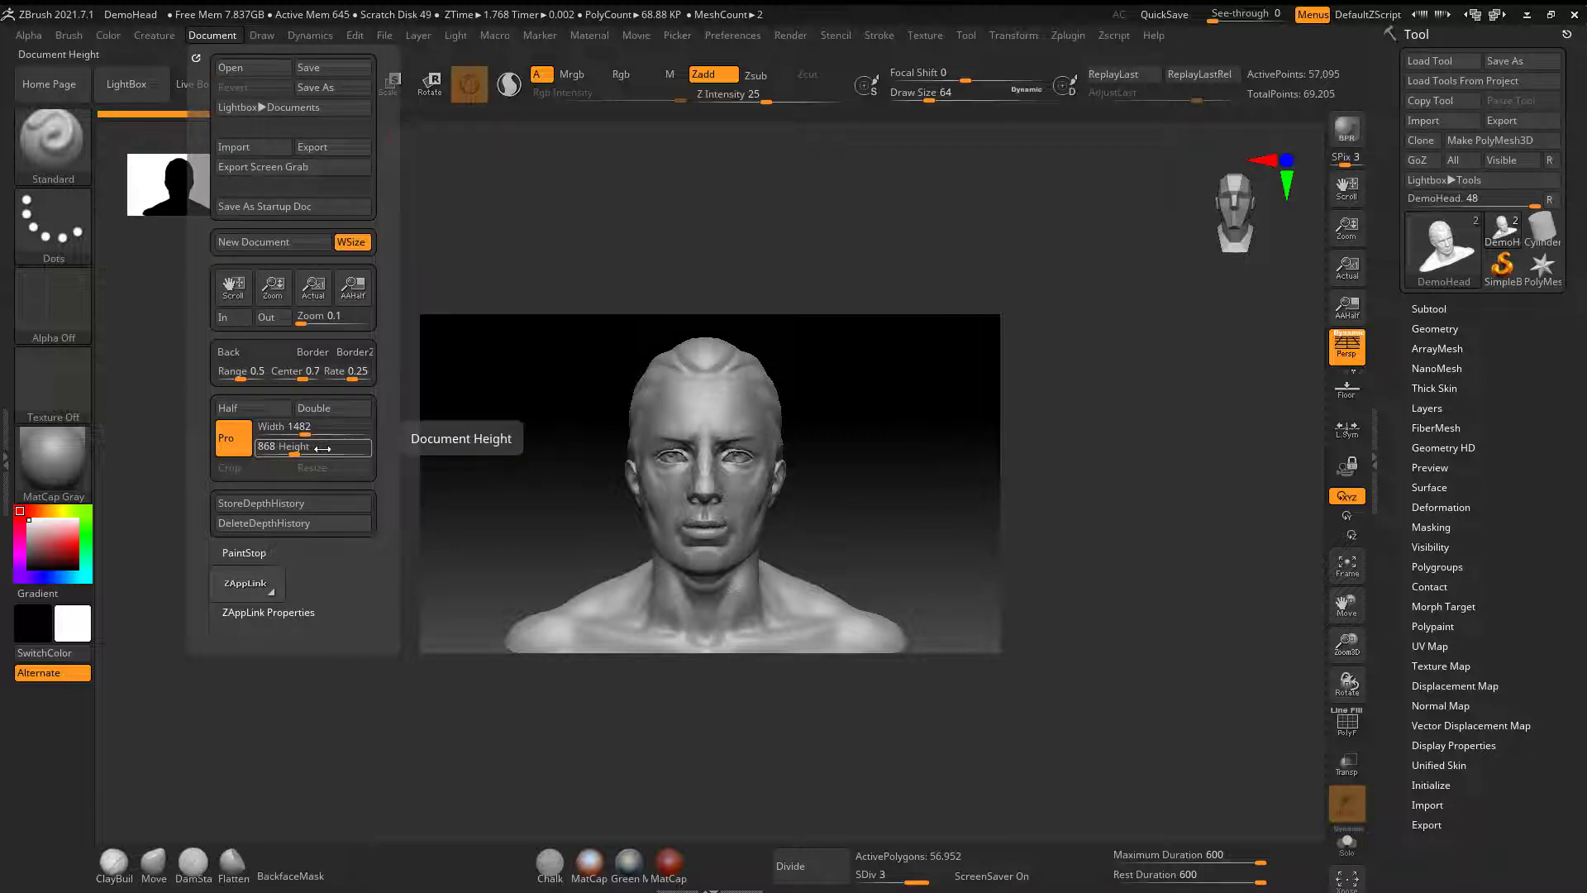
click(235, 438)
click(306, 426)
click(323, 426)
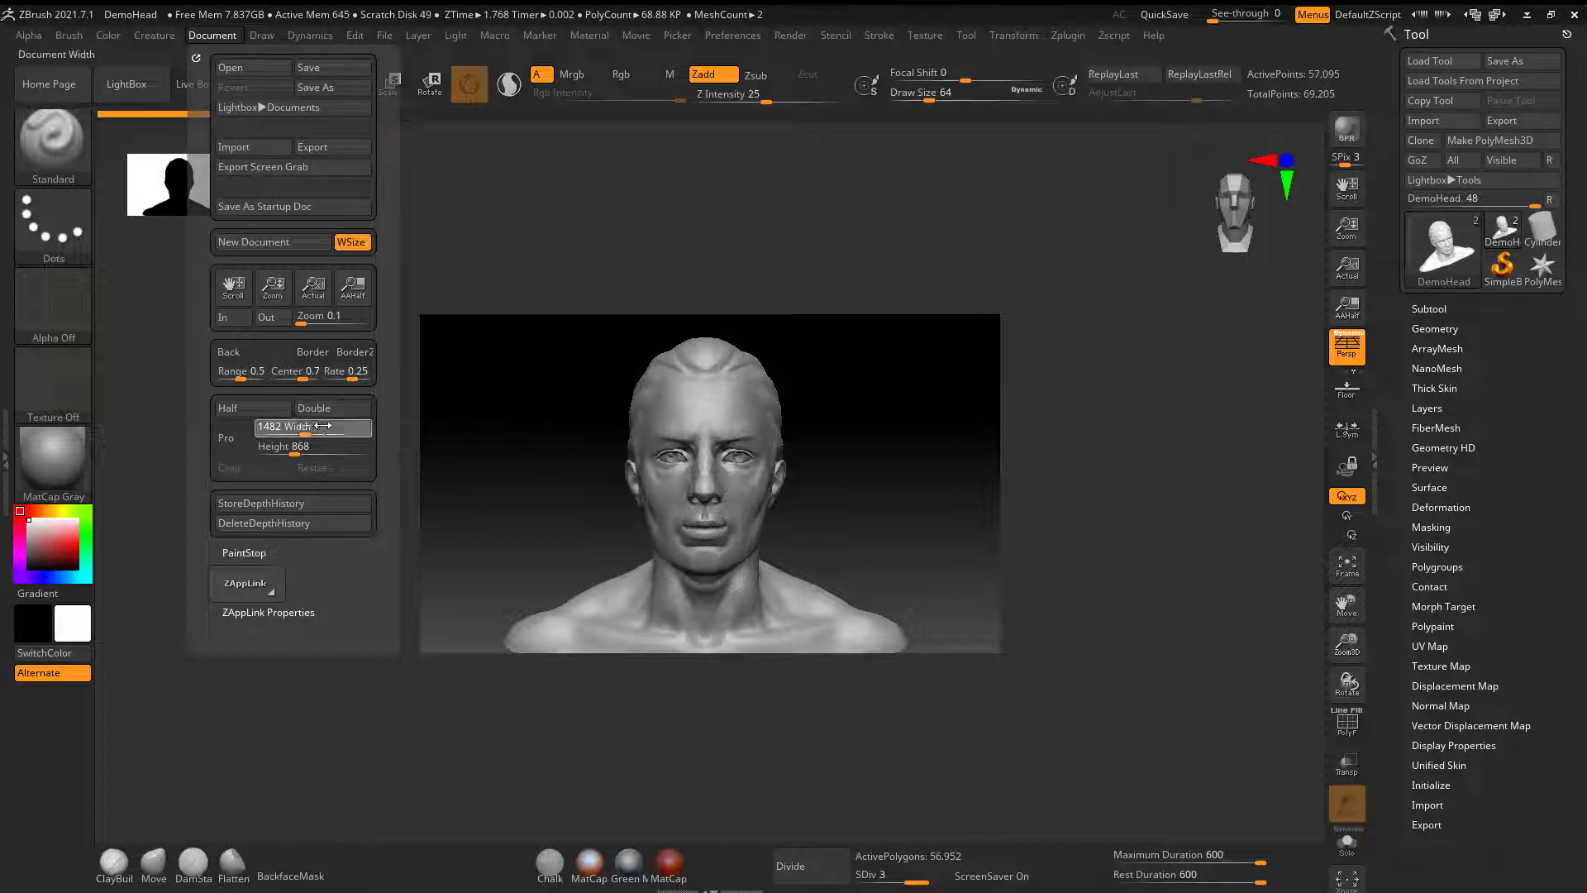
text(2)
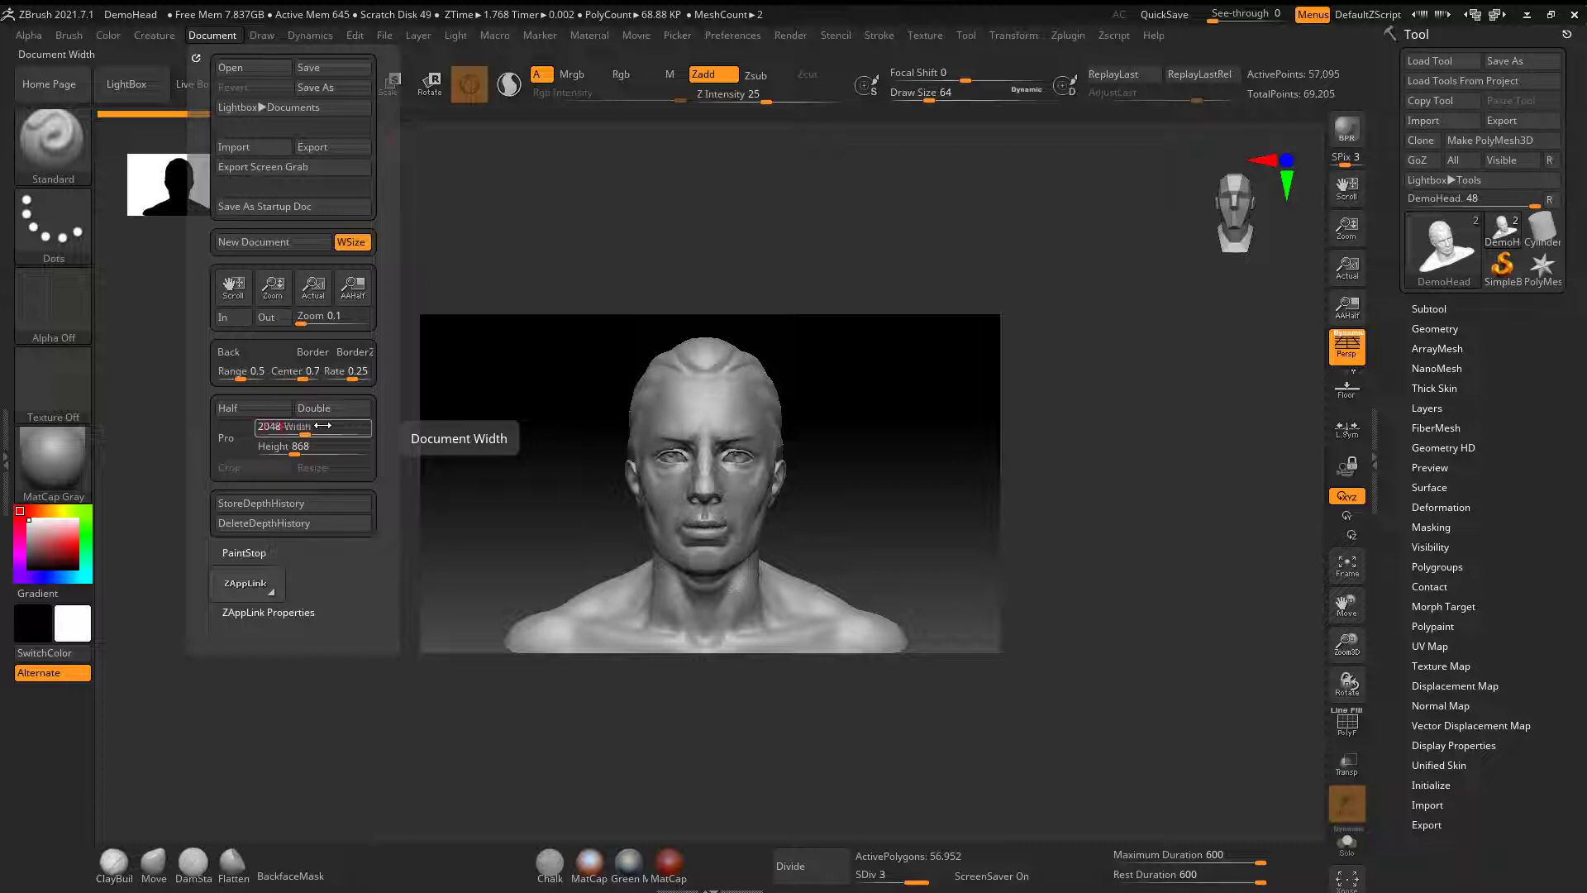
text(048)
click(324, 447)
text(2)
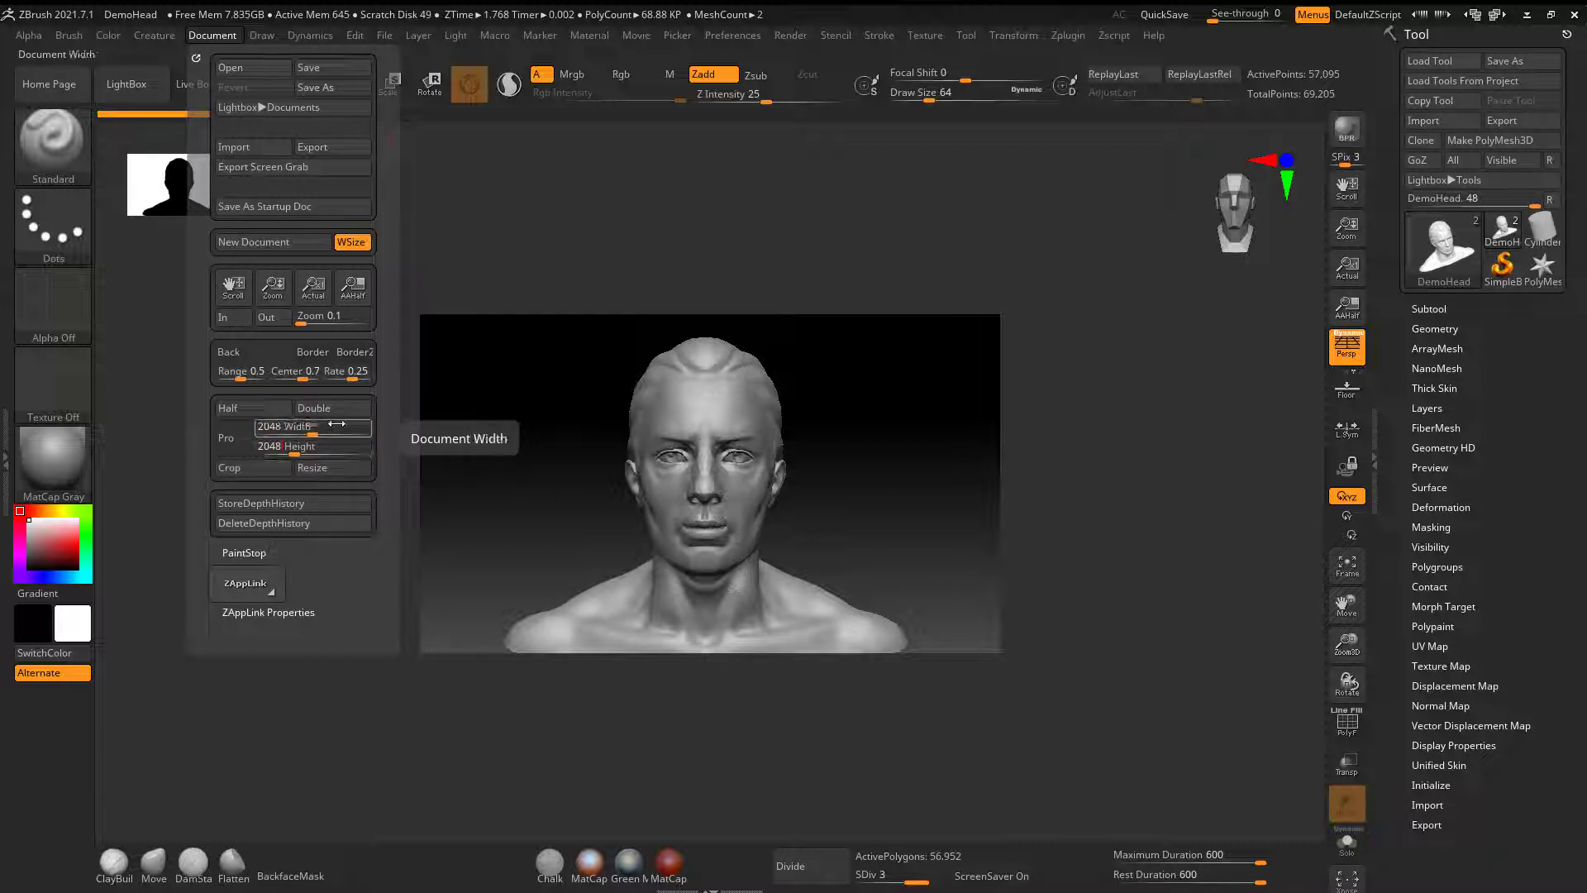
click(334, 467)
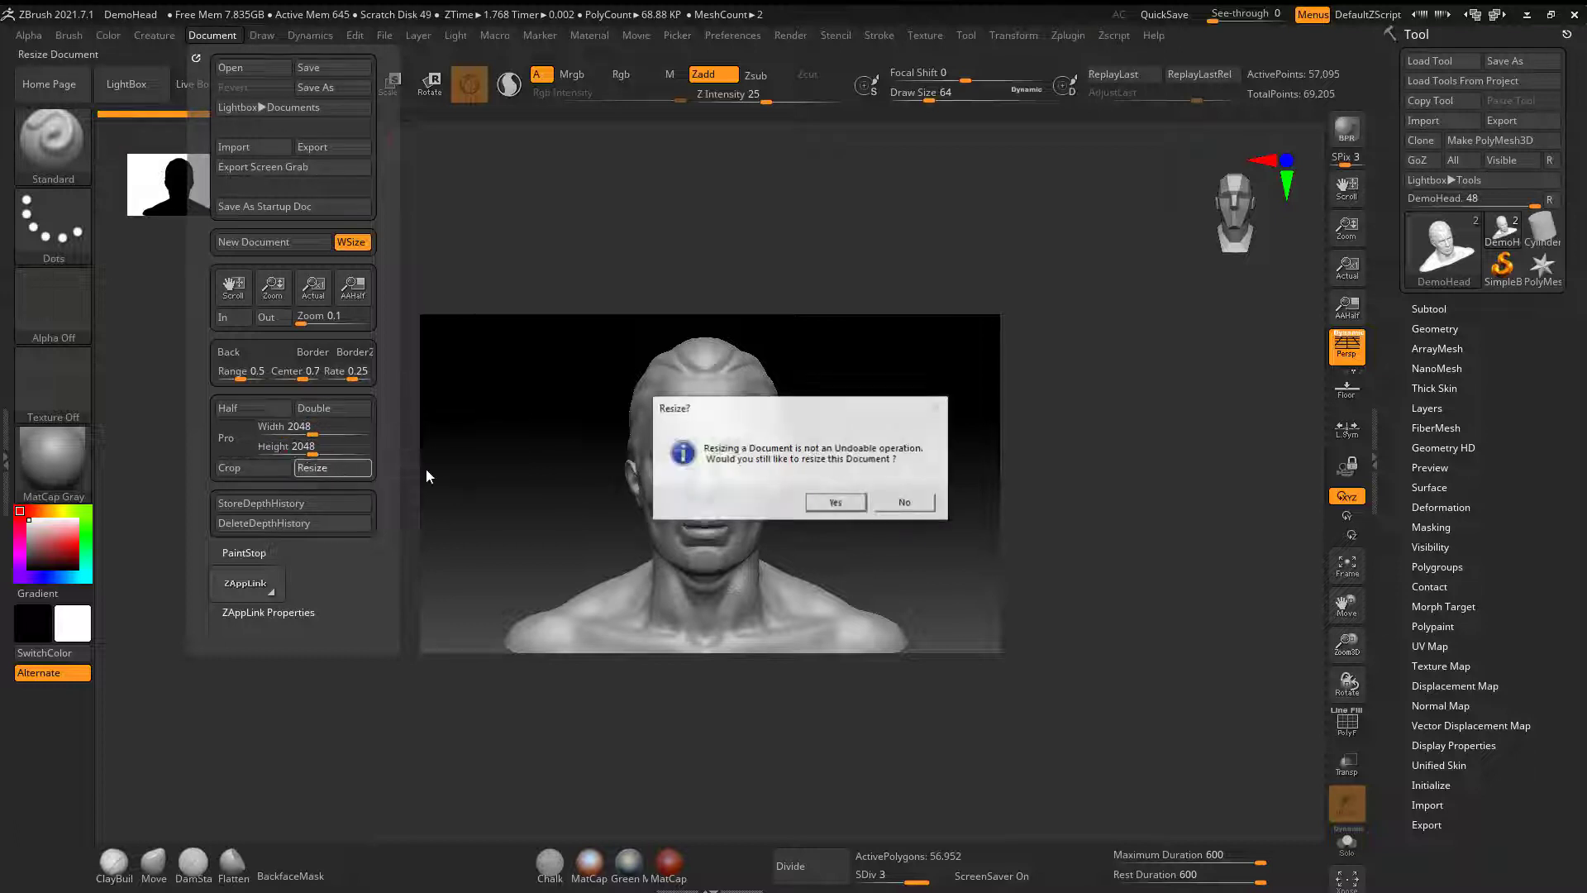
click(830, 504)
- Clear the resized canvas, draw the DemoHead onto it again and enter Edit mode
key(ctrl+n)
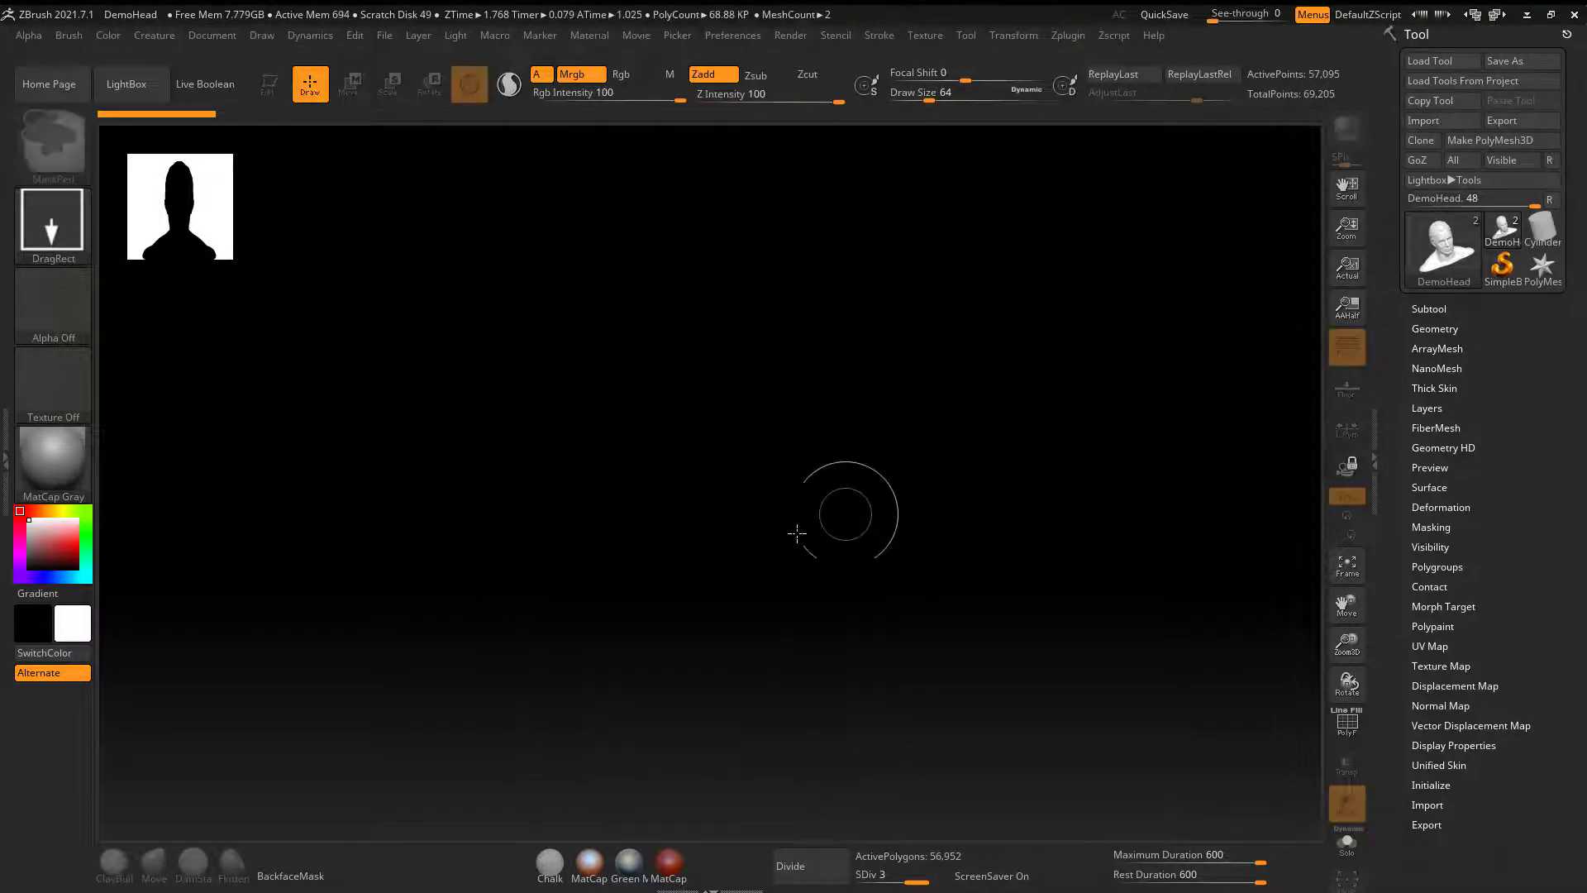
drag(646, 439, 659, 755)
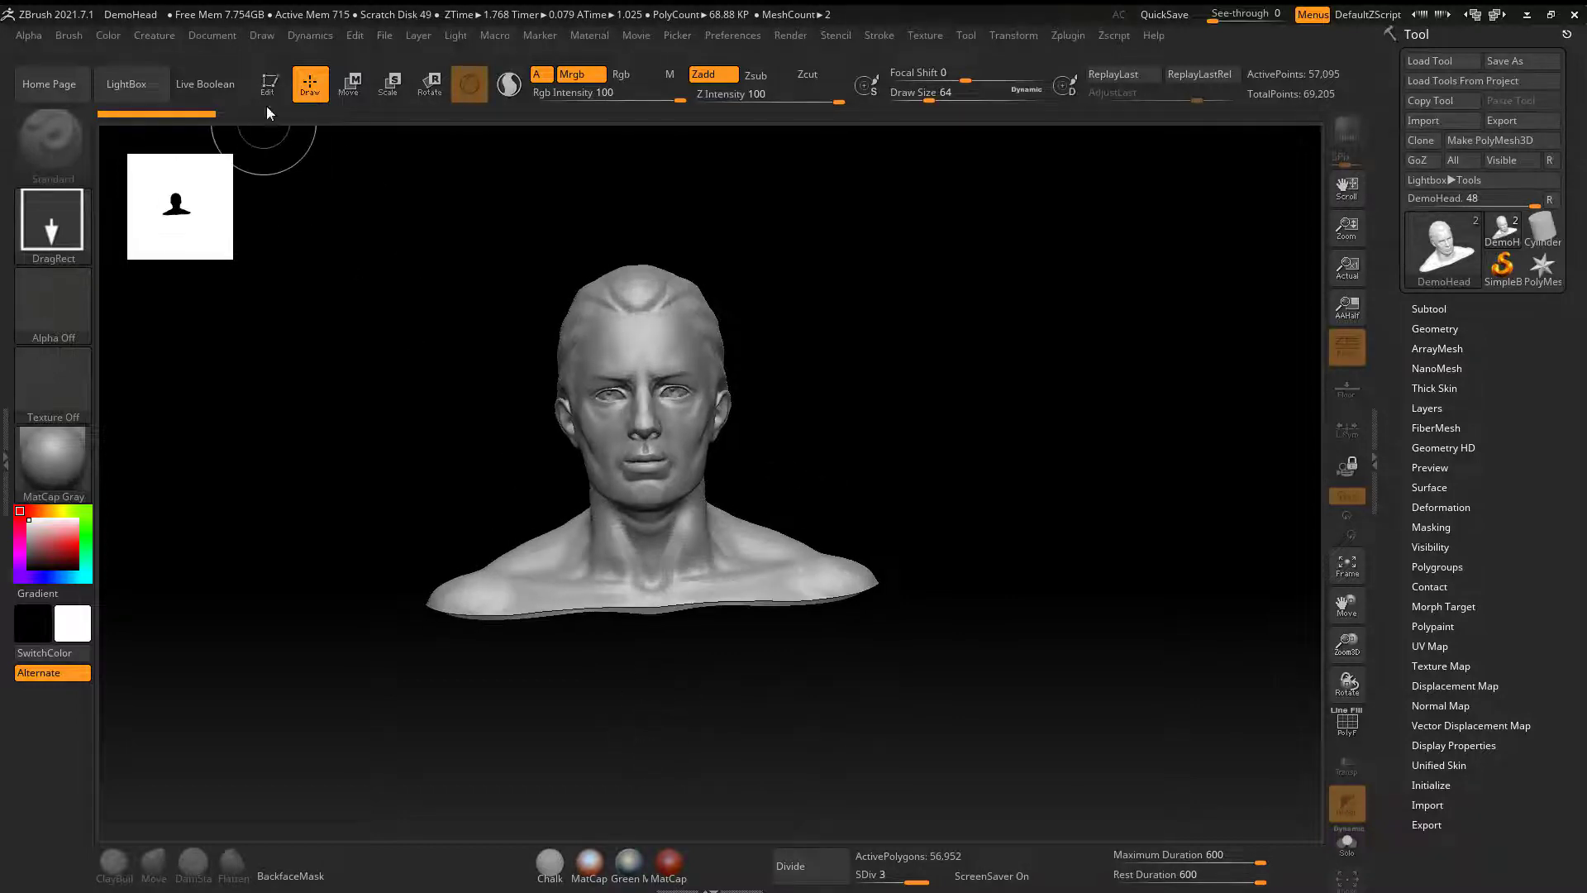
click(269, 85)
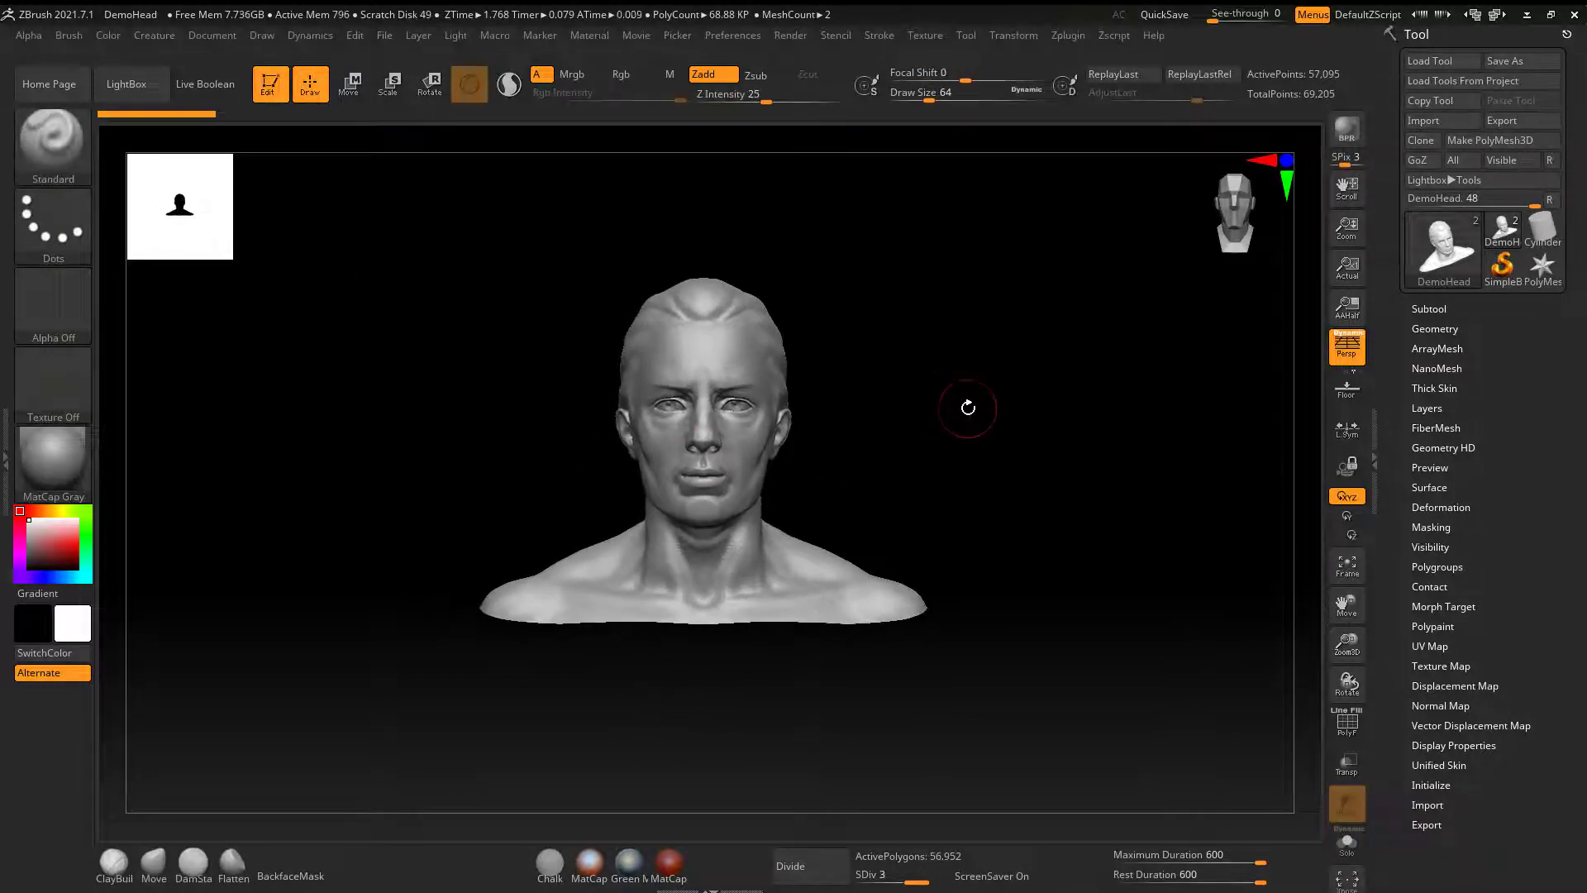
- Show the whole square document and enlarge the front-facing bust until it fills the canvas
drag(999, 436, 867, 394)
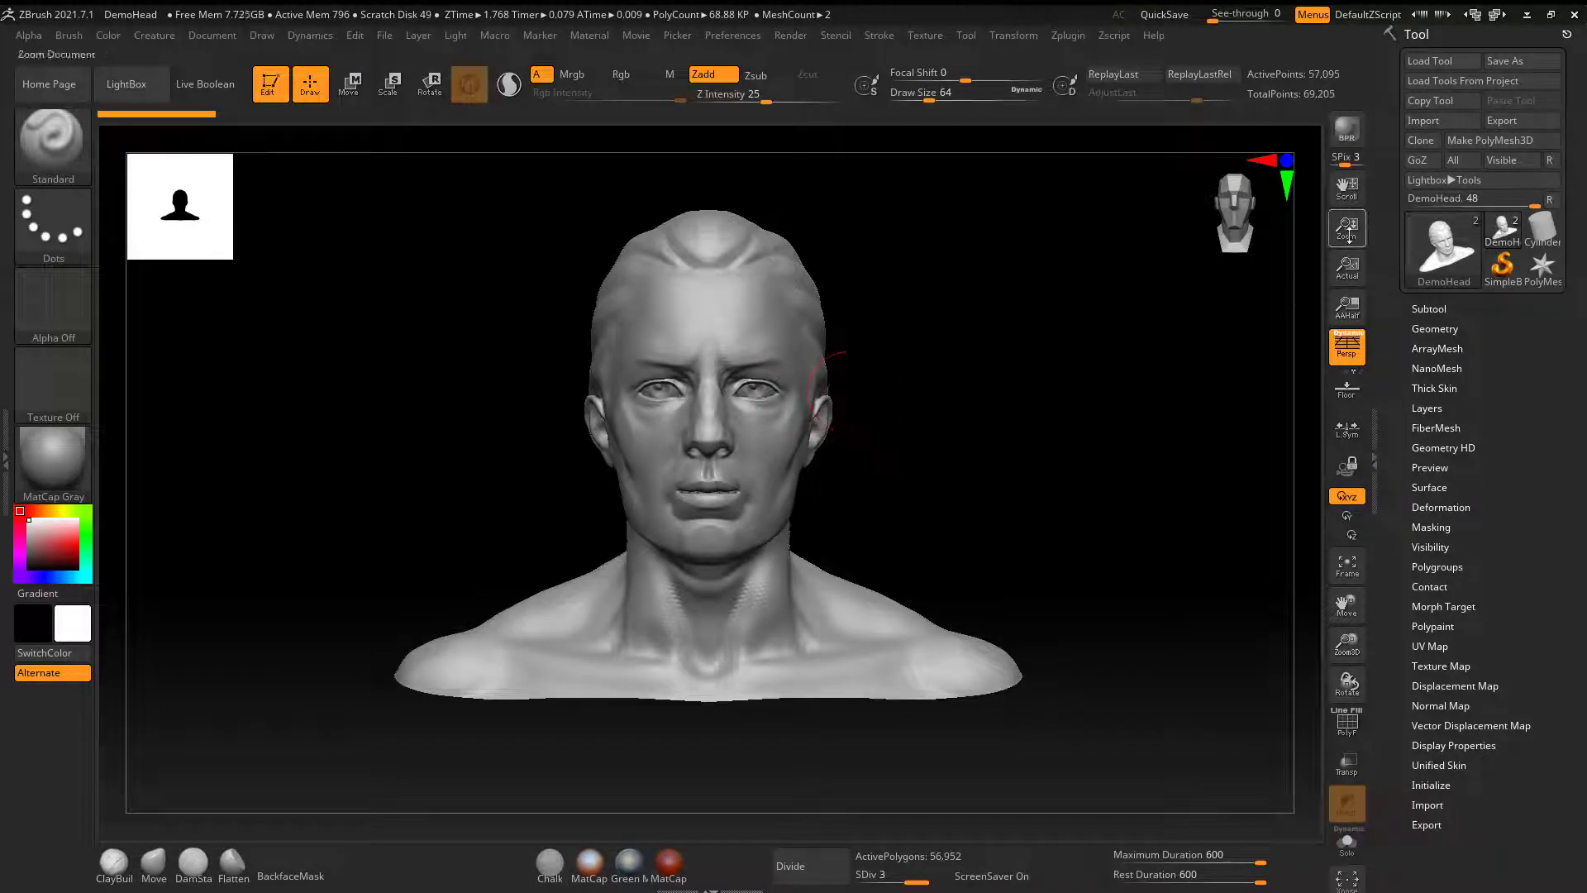
drag(1348, 230, 903, 421)
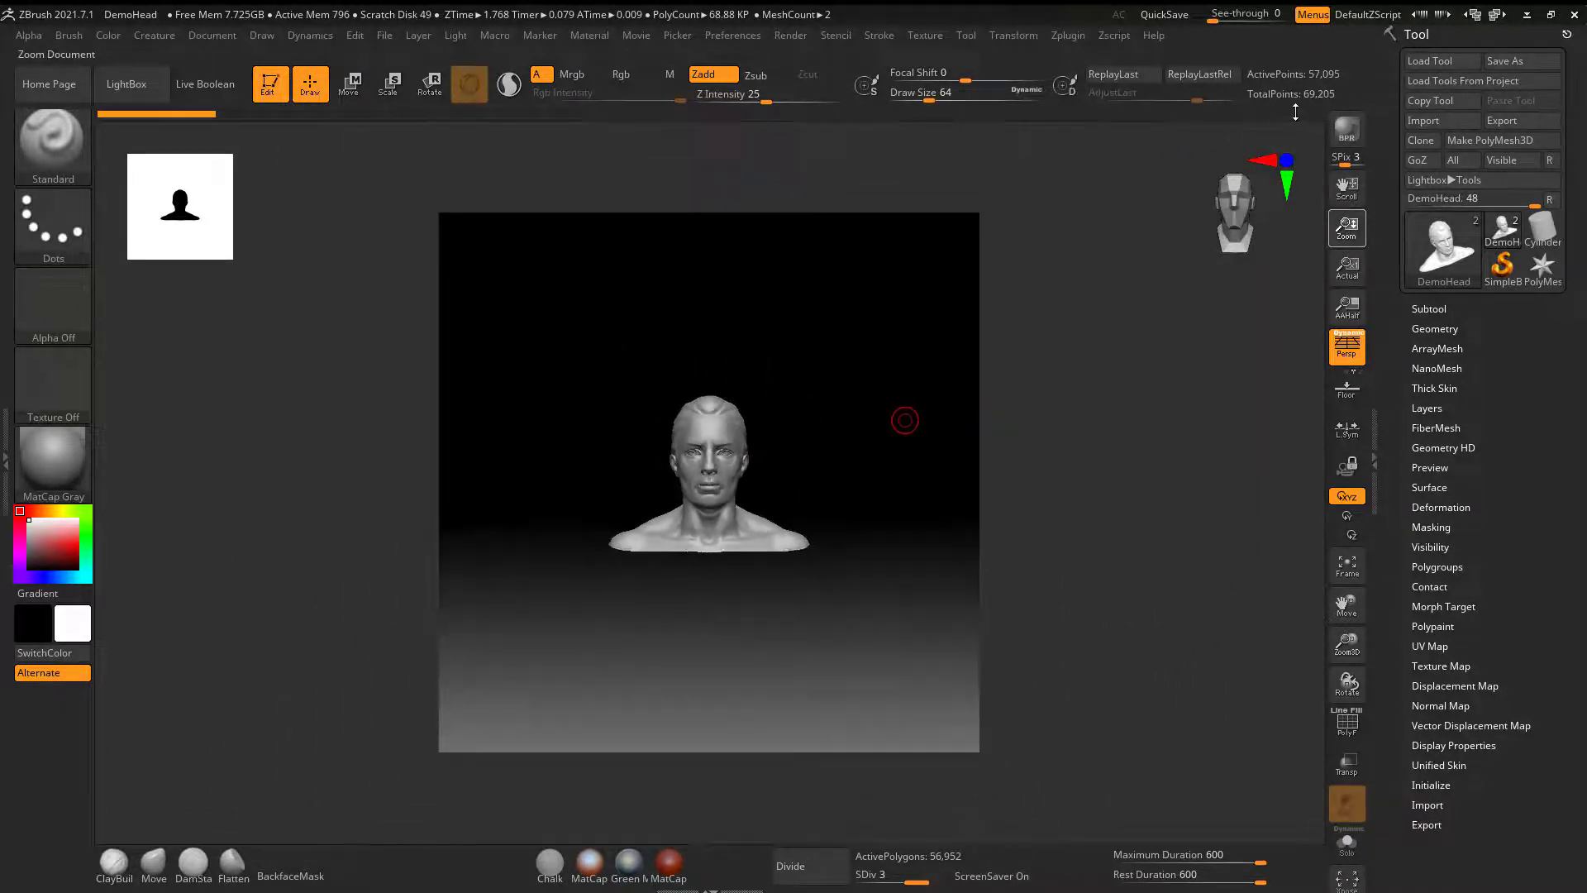
alt+drag(948, 353, 957, 418)
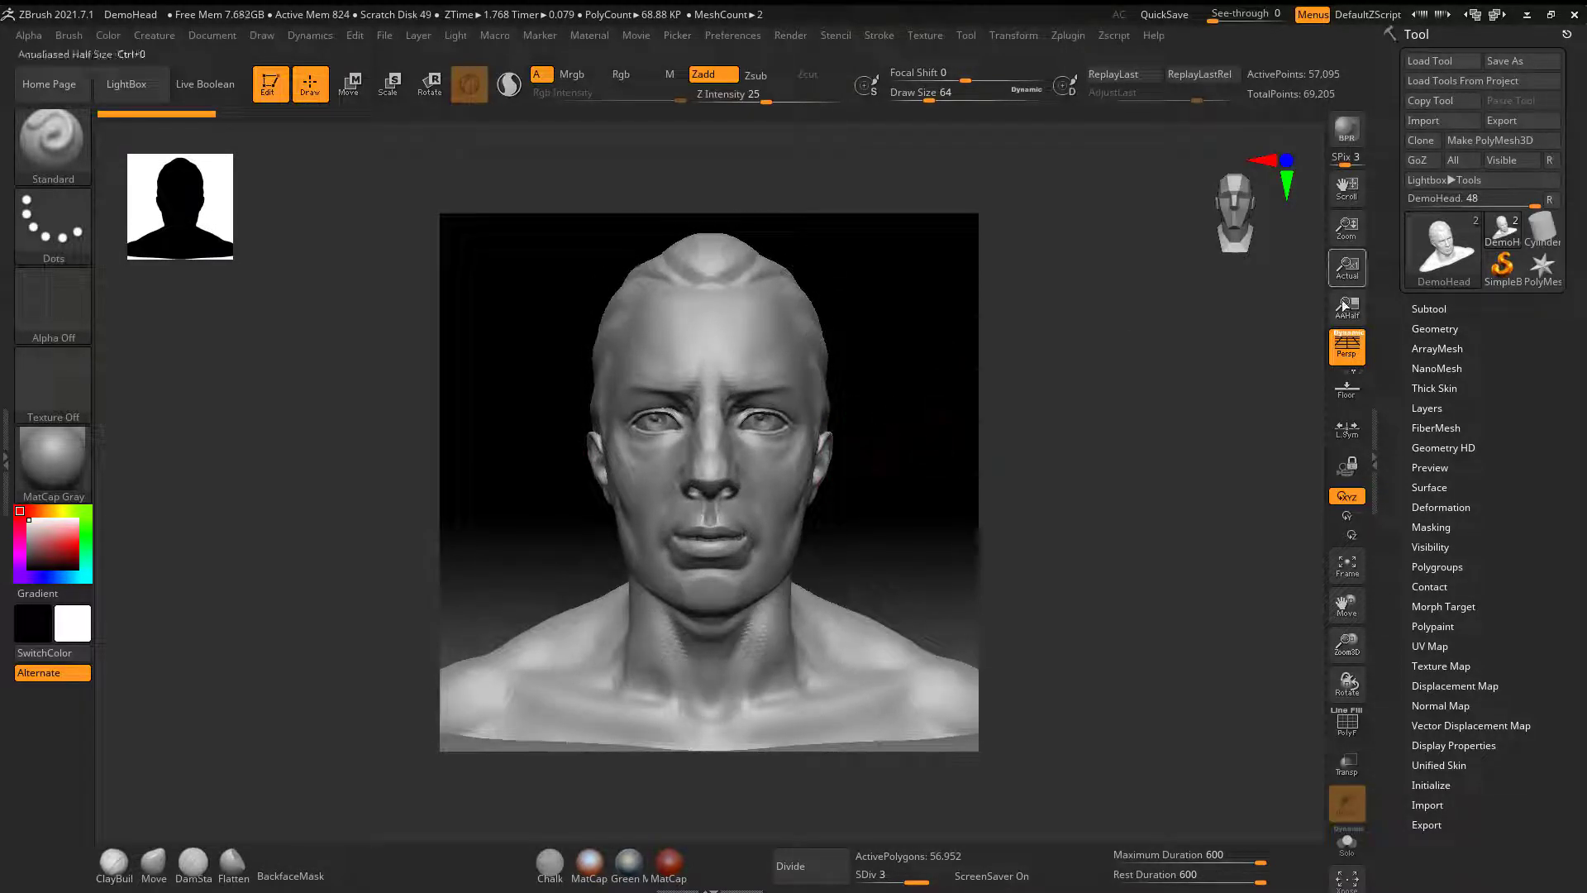
- Turn off the perspective view, recentre the bust in the canvas and hide the eyes subtool
click(1338, 349)
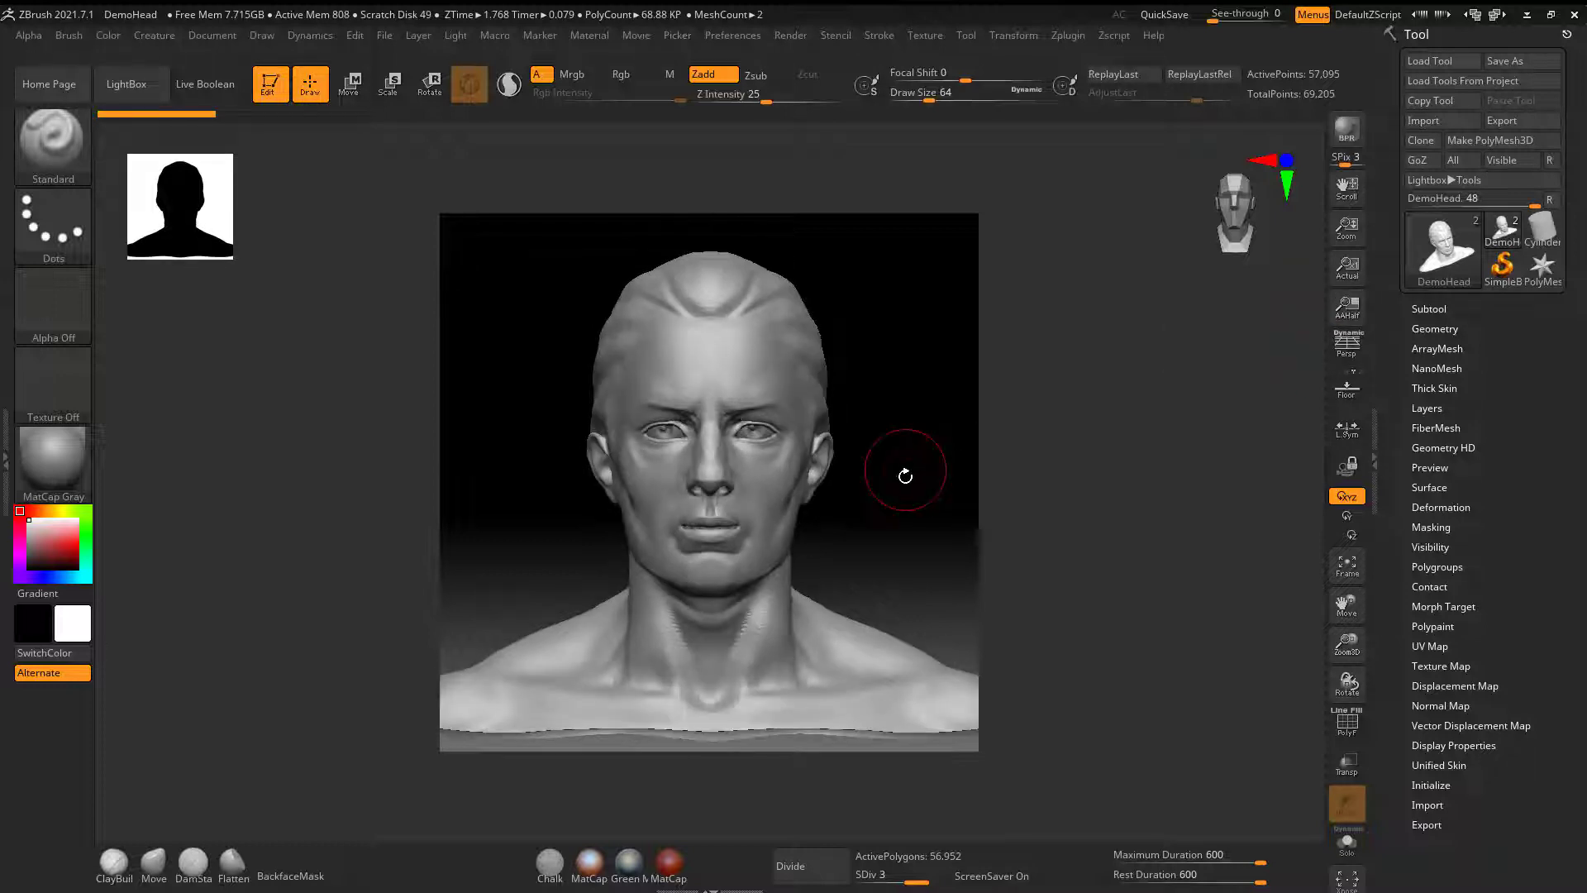
alt+drag(902, 477, 904, 467)
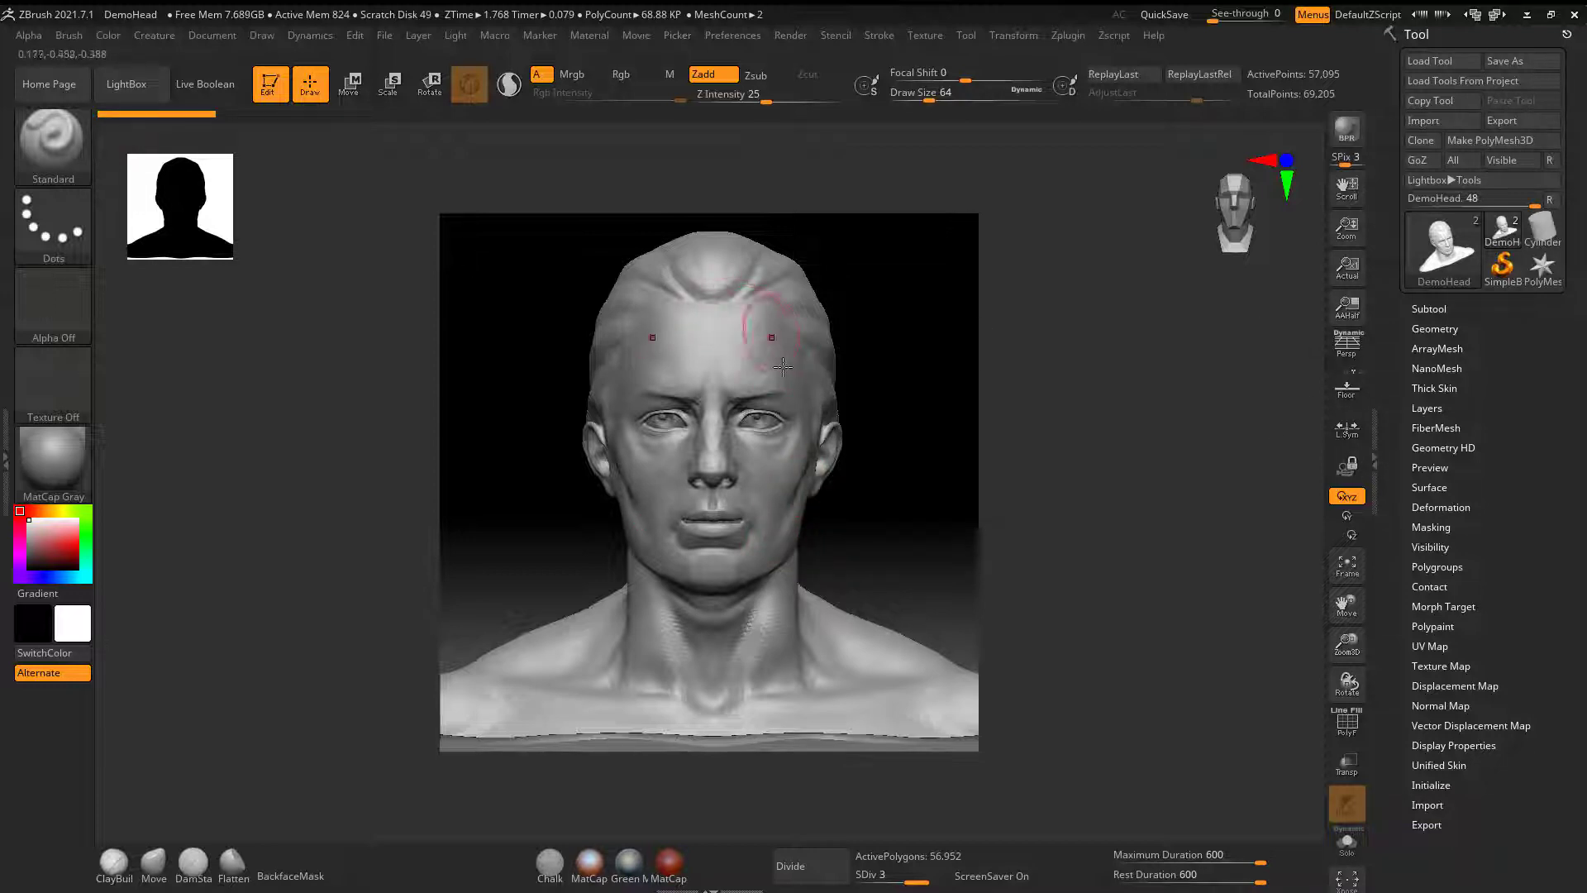
click(1427, 307)
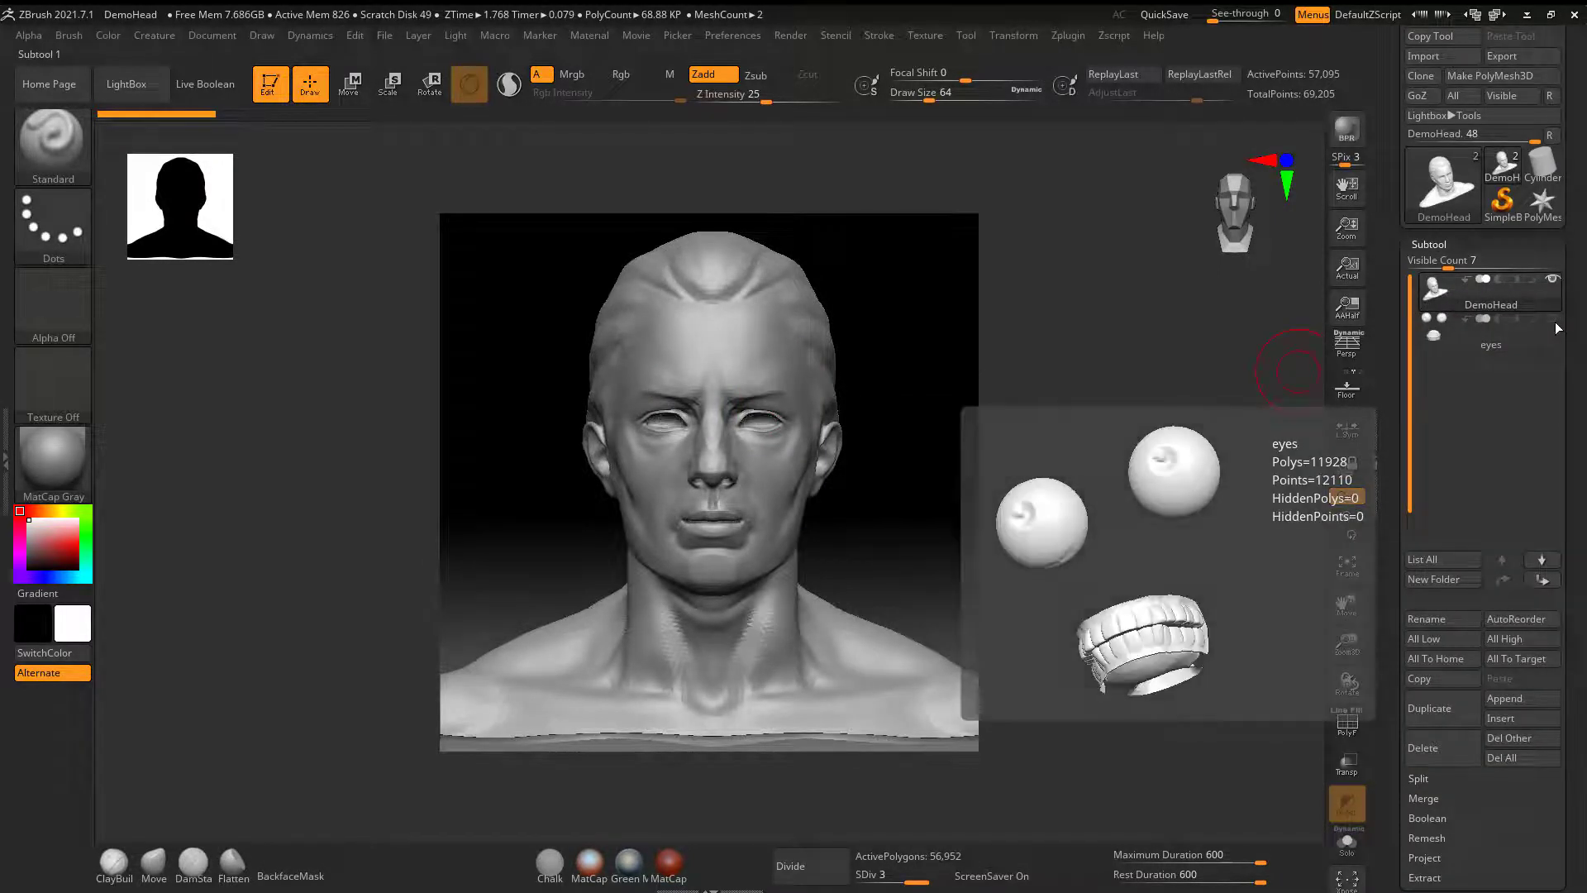
click(1553, 319)
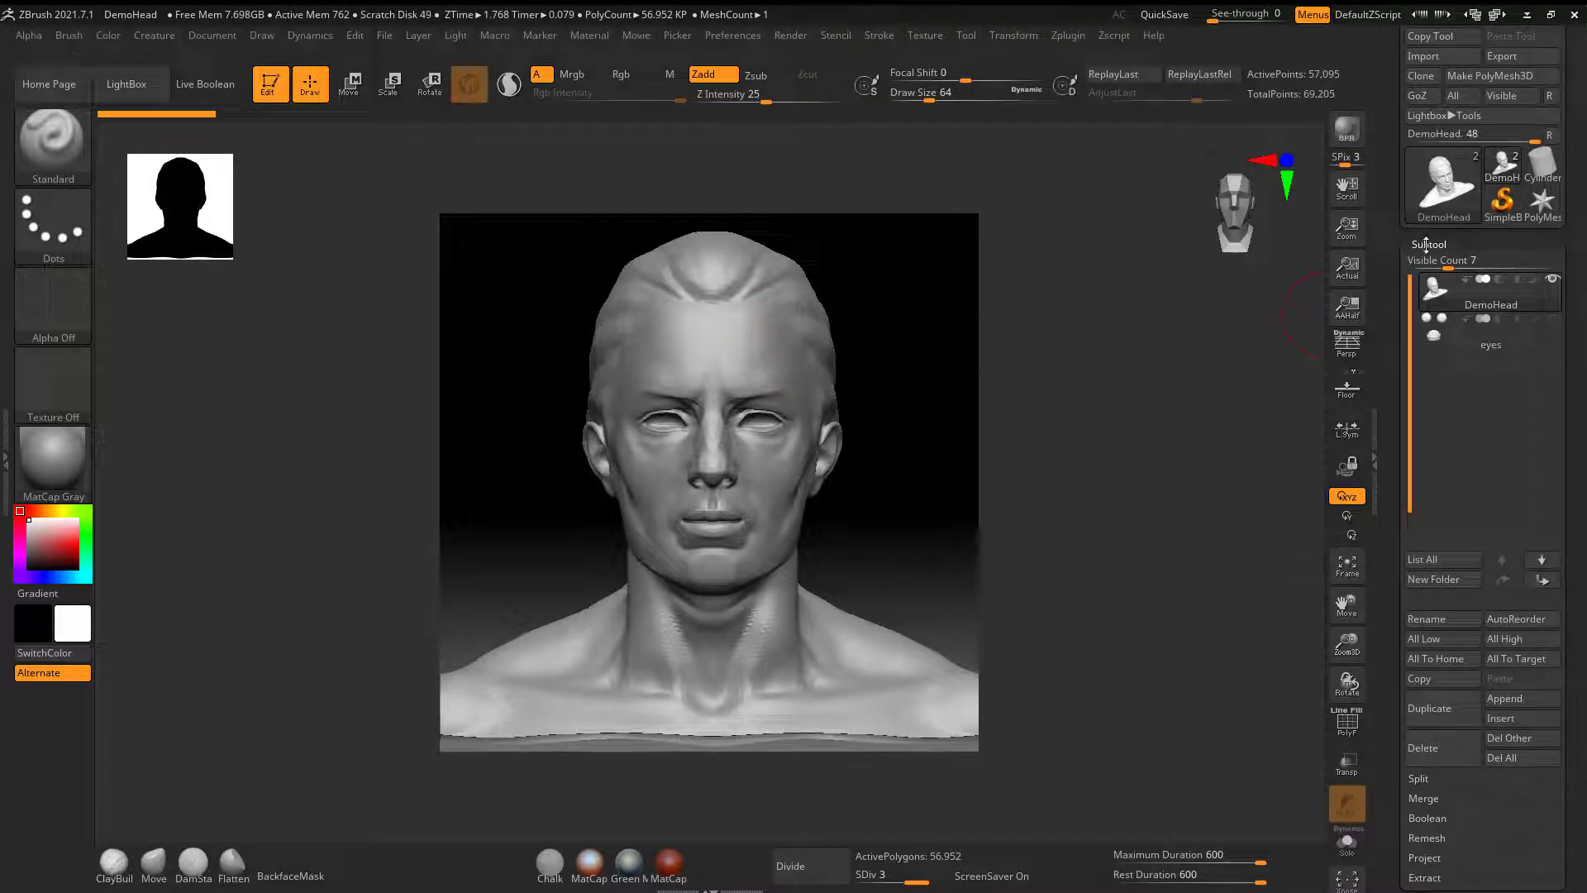
- Divide the DemoHead geometry repeatedly until it reaches subdivision level 7
drag(1401, 760, 1401, 454)
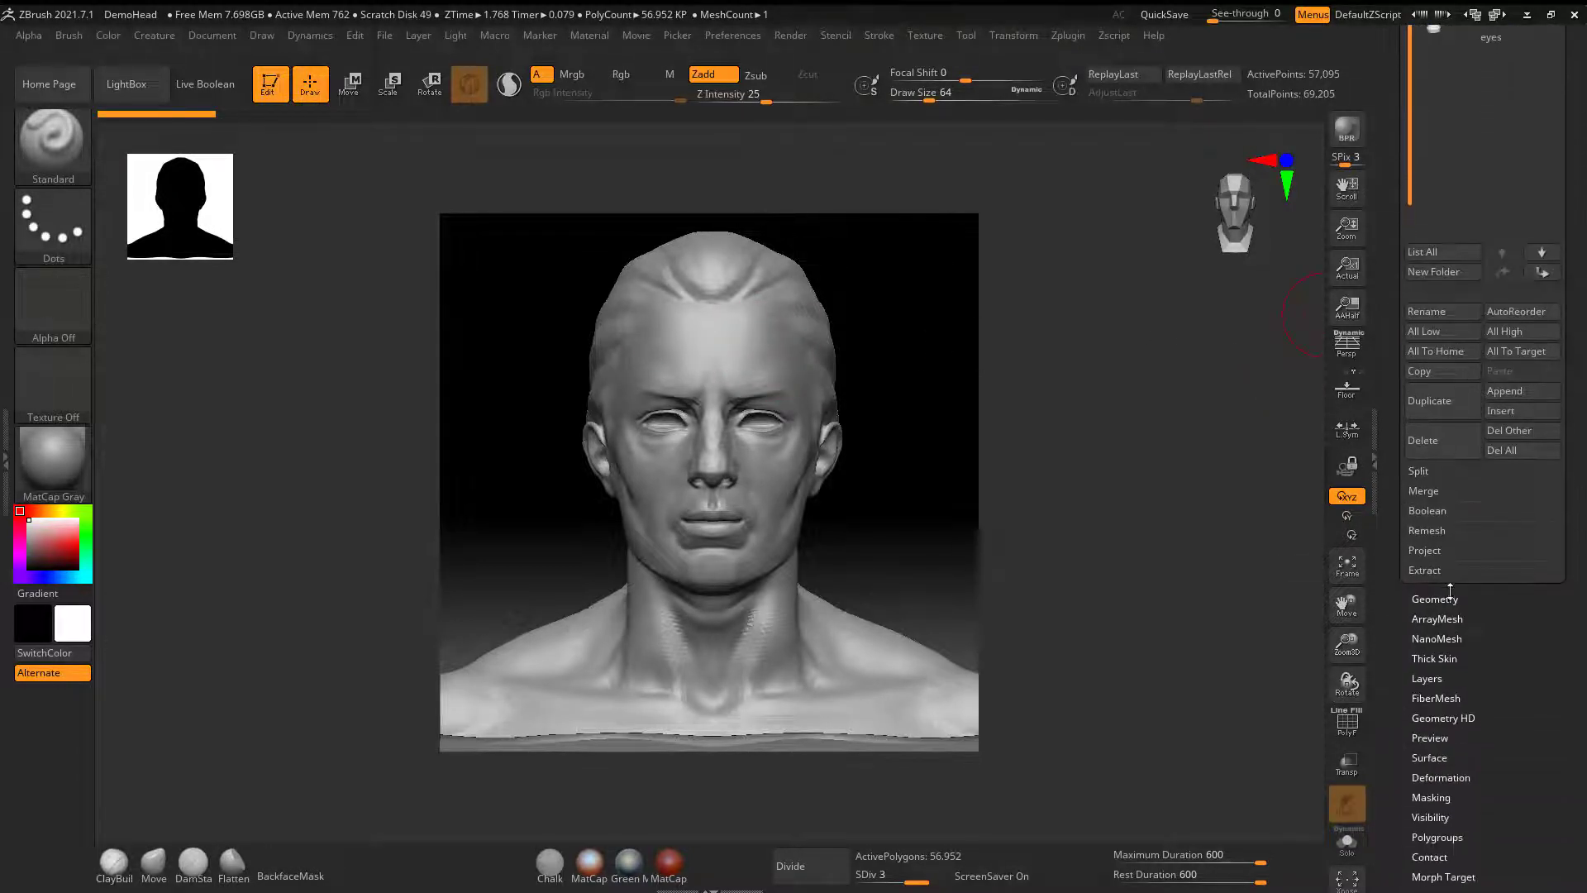
click(1449, 597)
drag(1399, 595, 1395, 698)
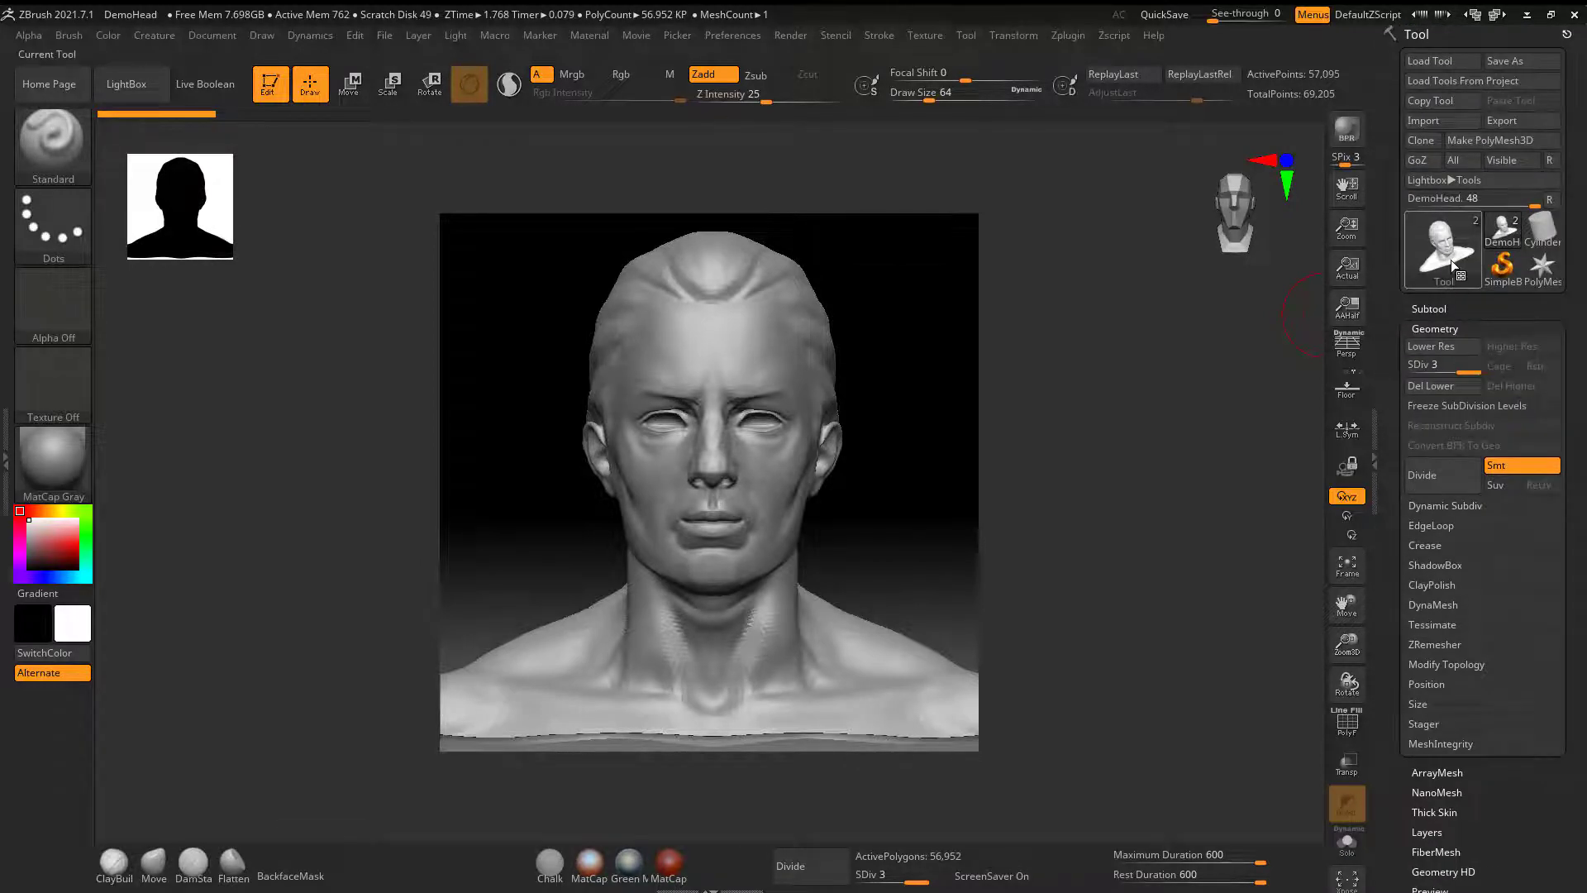
mouse_move(1453, 264)
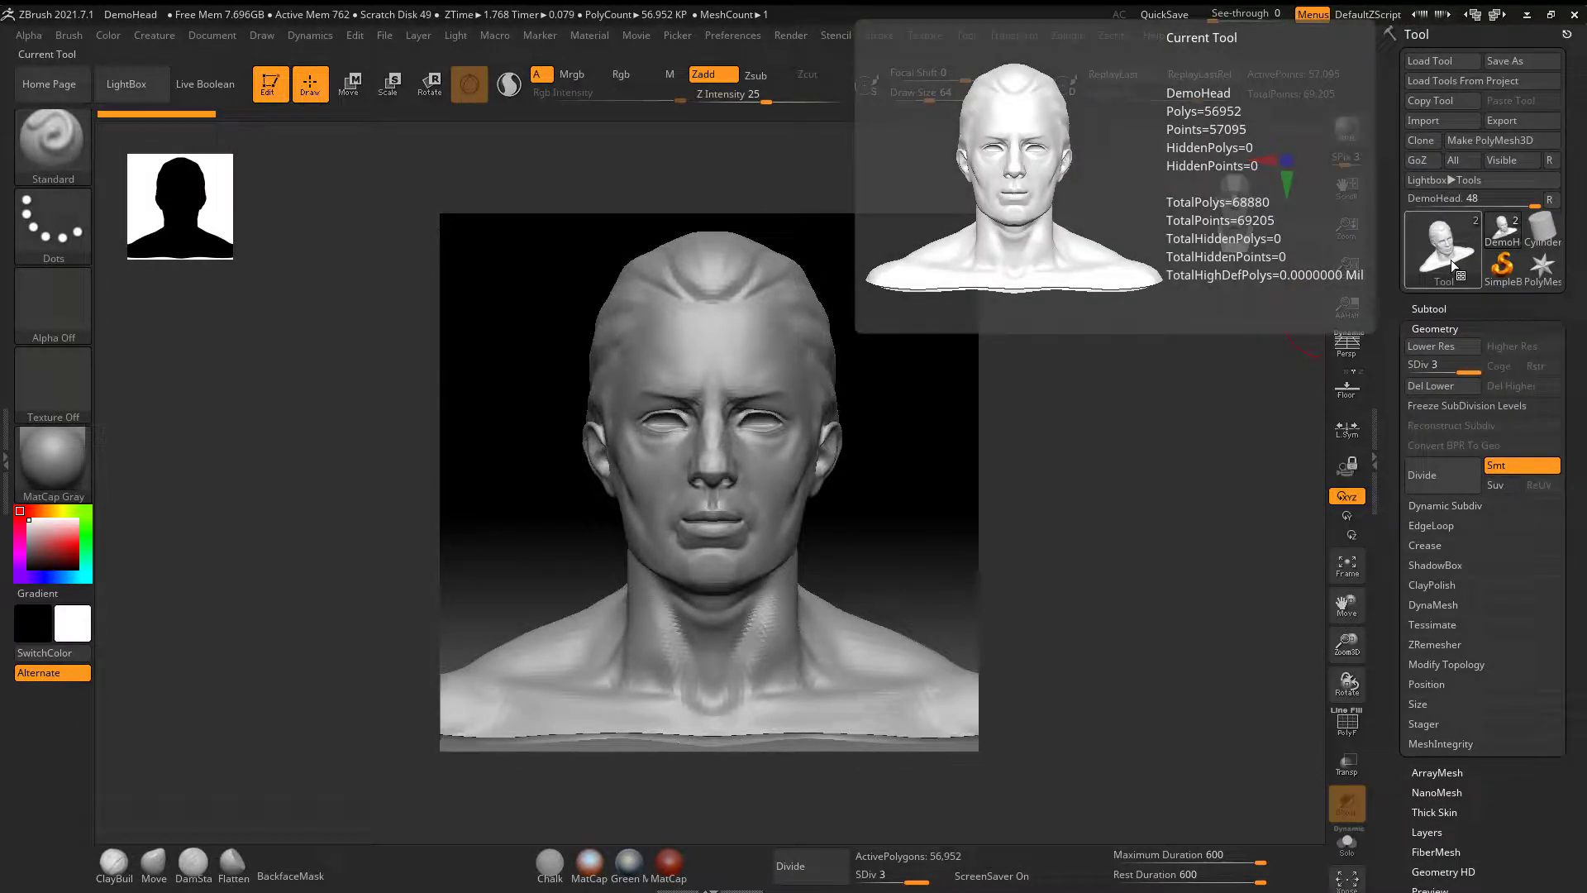
click(1430, 488)
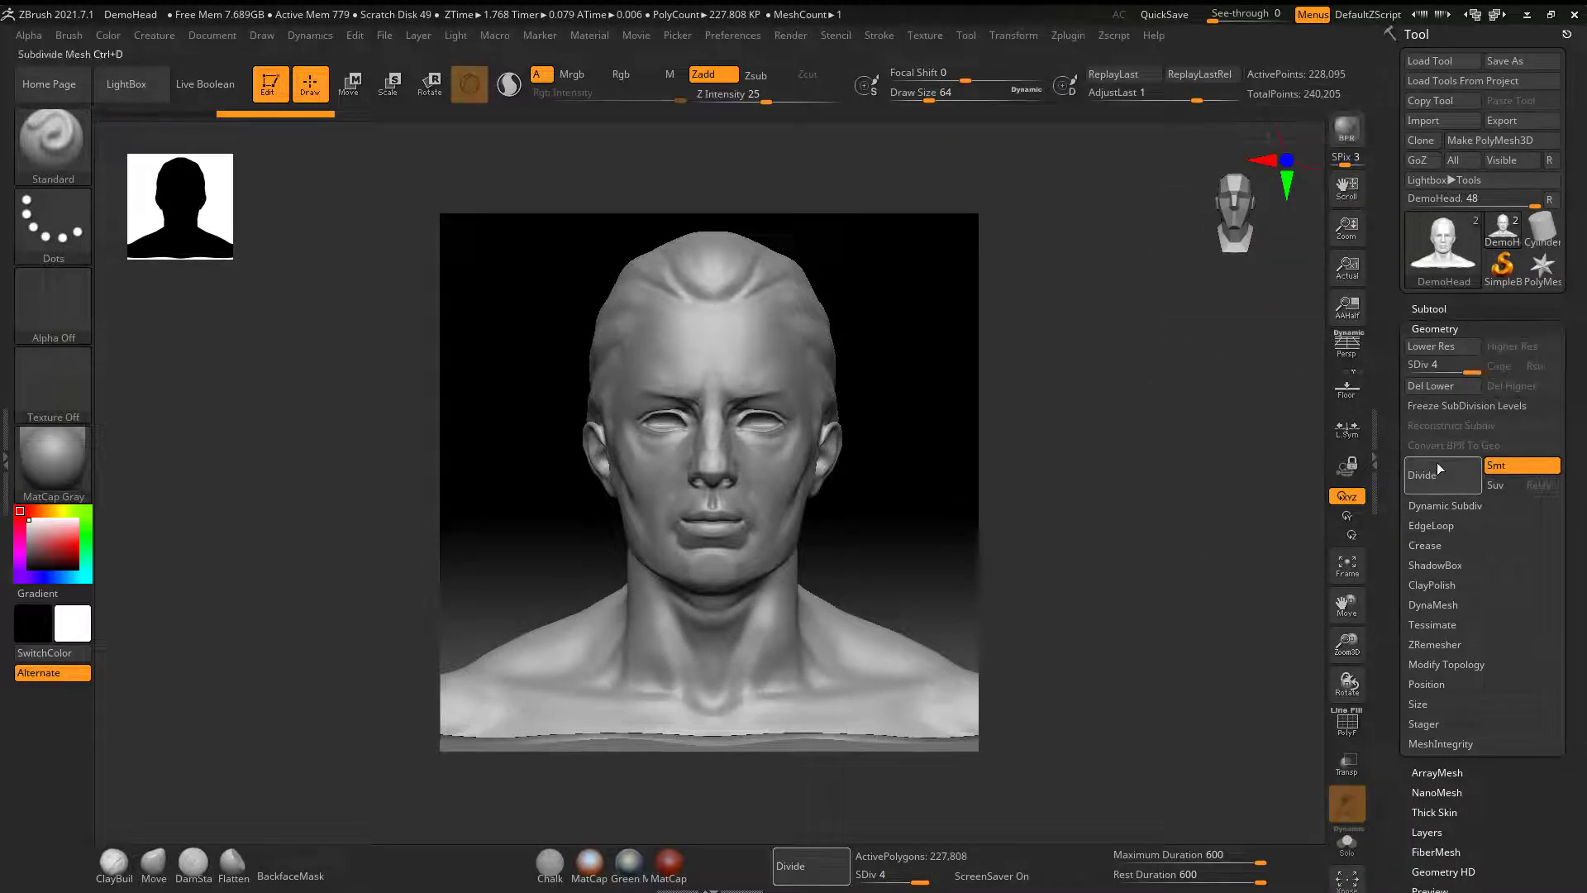
click(1440, 472)
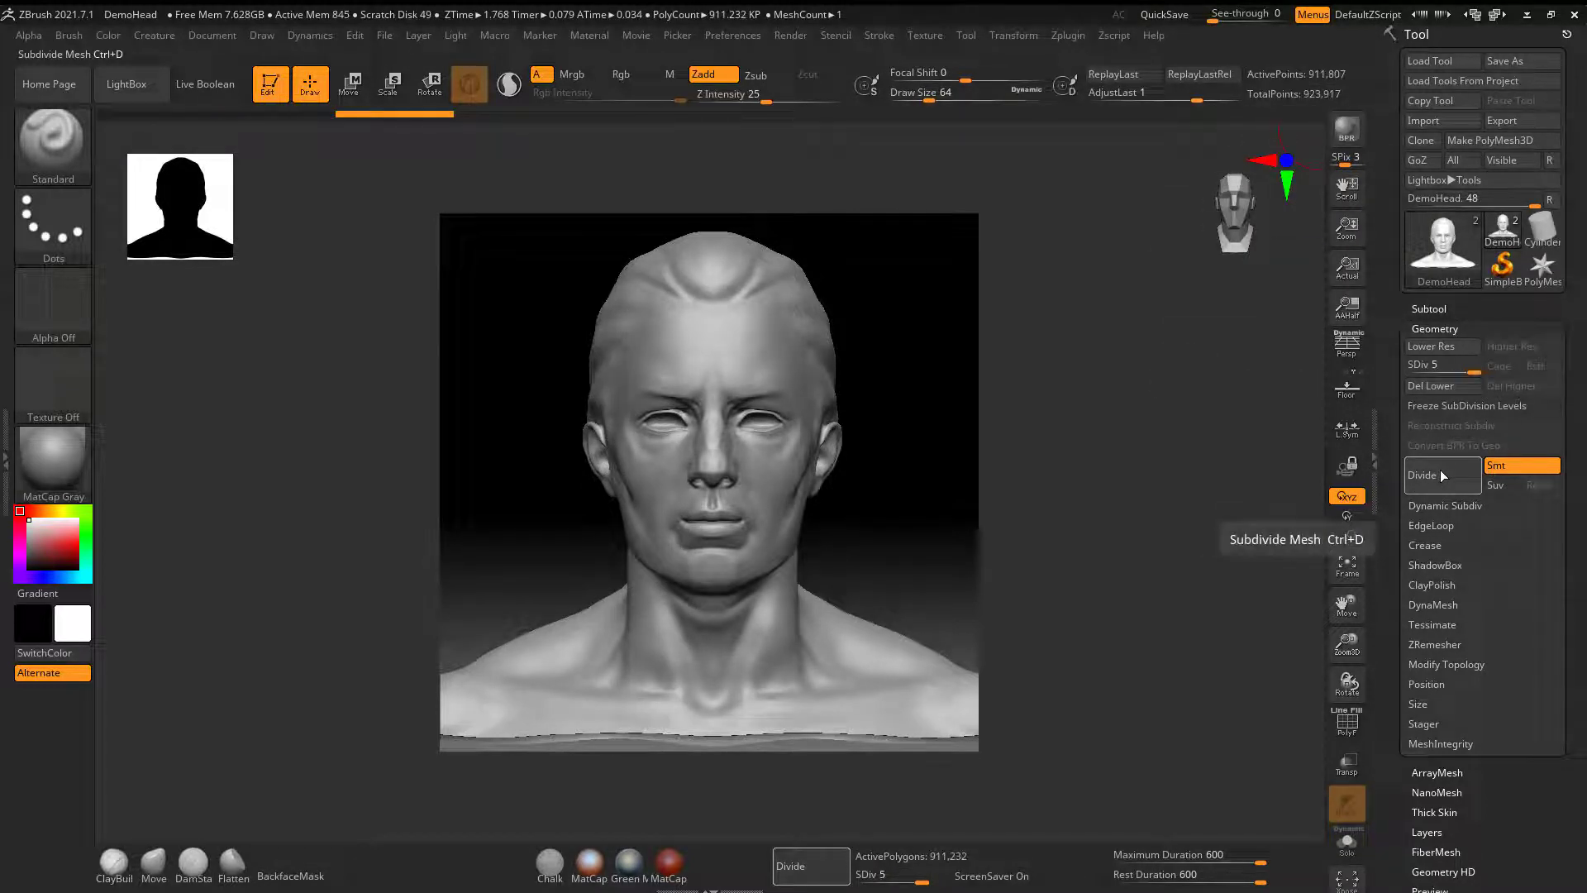
click(1440, 471)
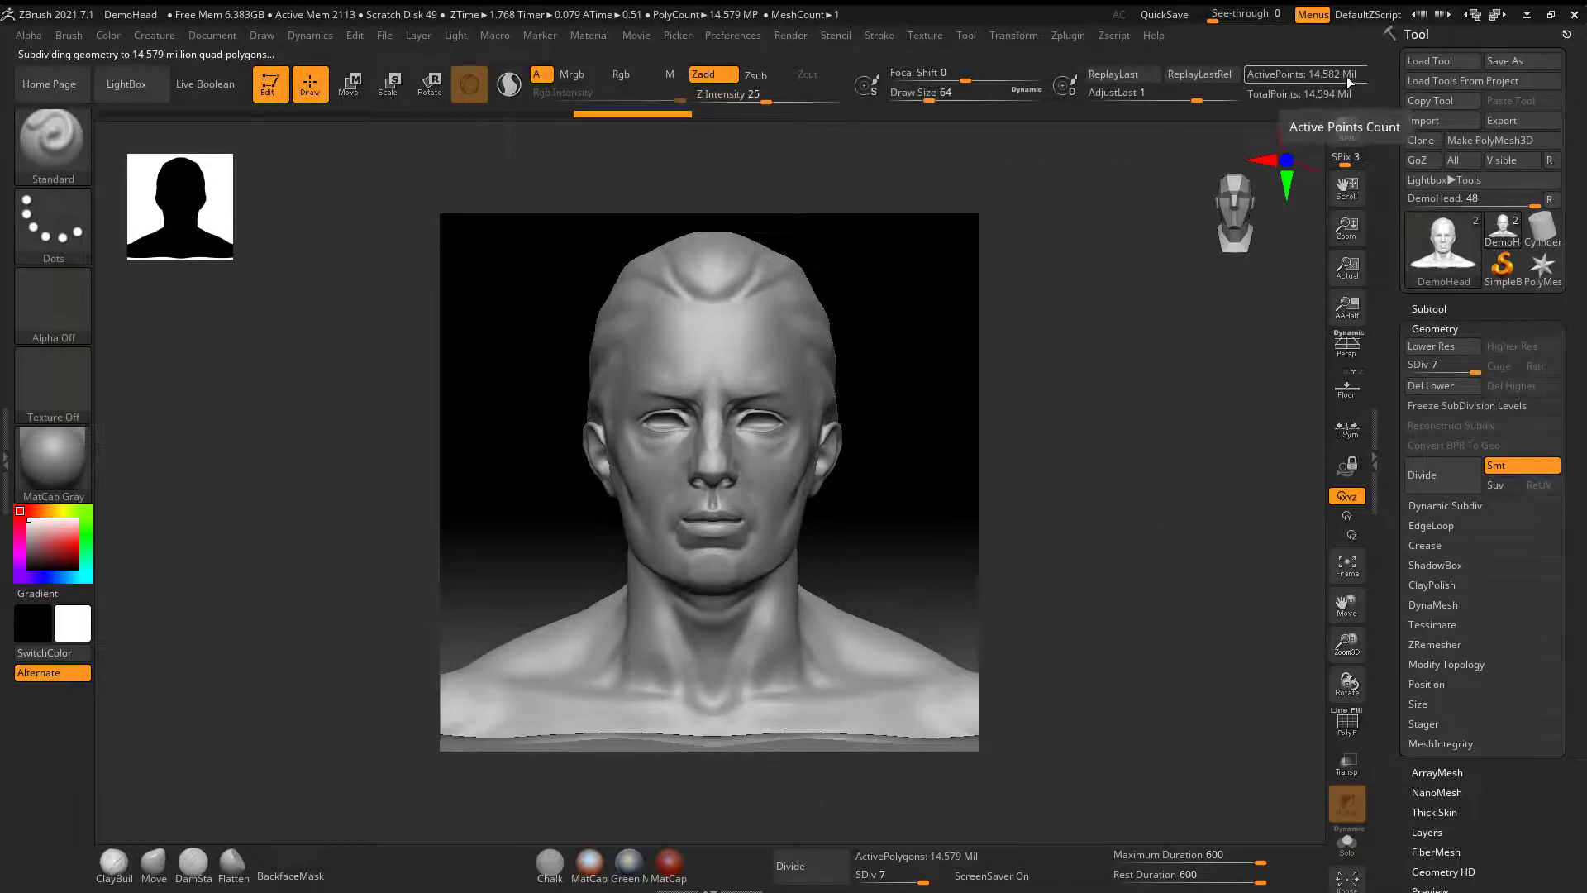
mouse_move(1439, 258)
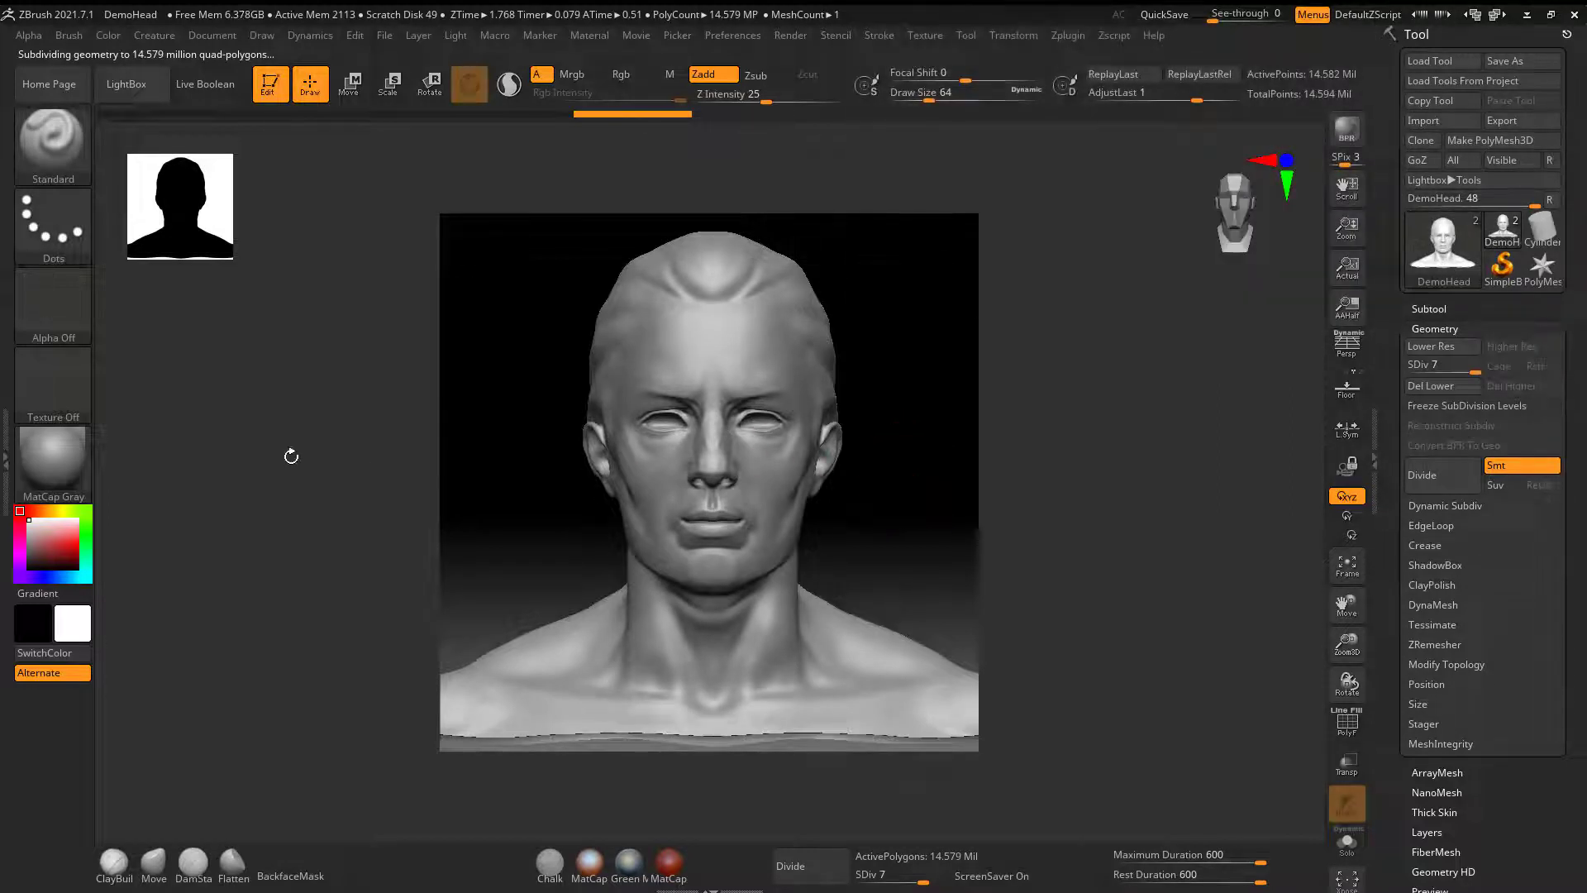
- Compare the MatCap Gray and SkinShade4 materials on the head and keep SkinShade4
click(71, 464)
click(694, 402)
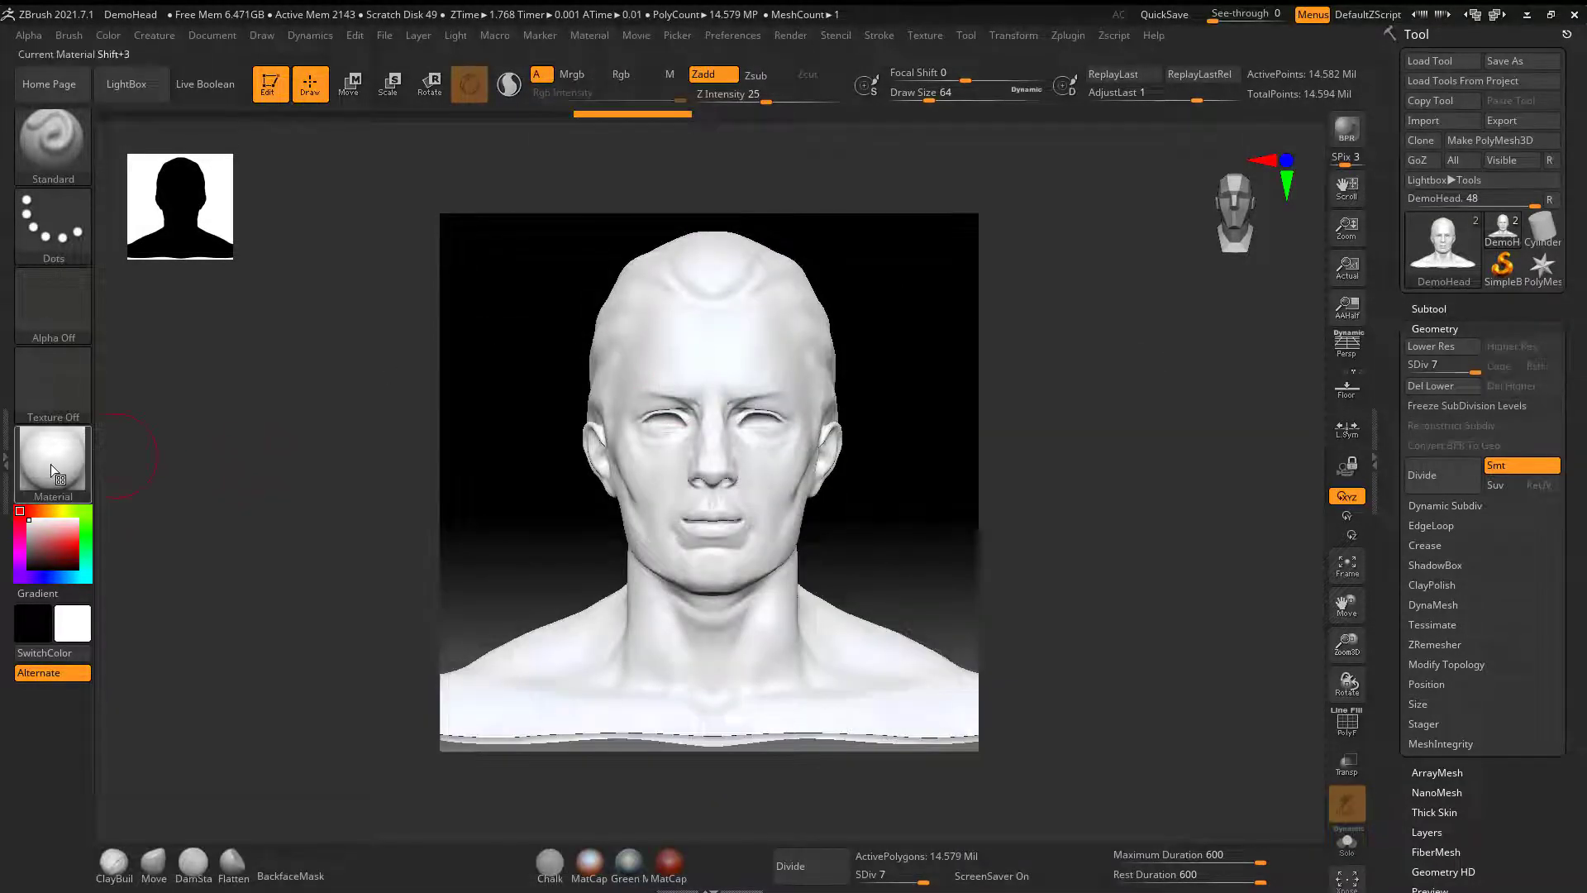
mouse_move(52, 467)
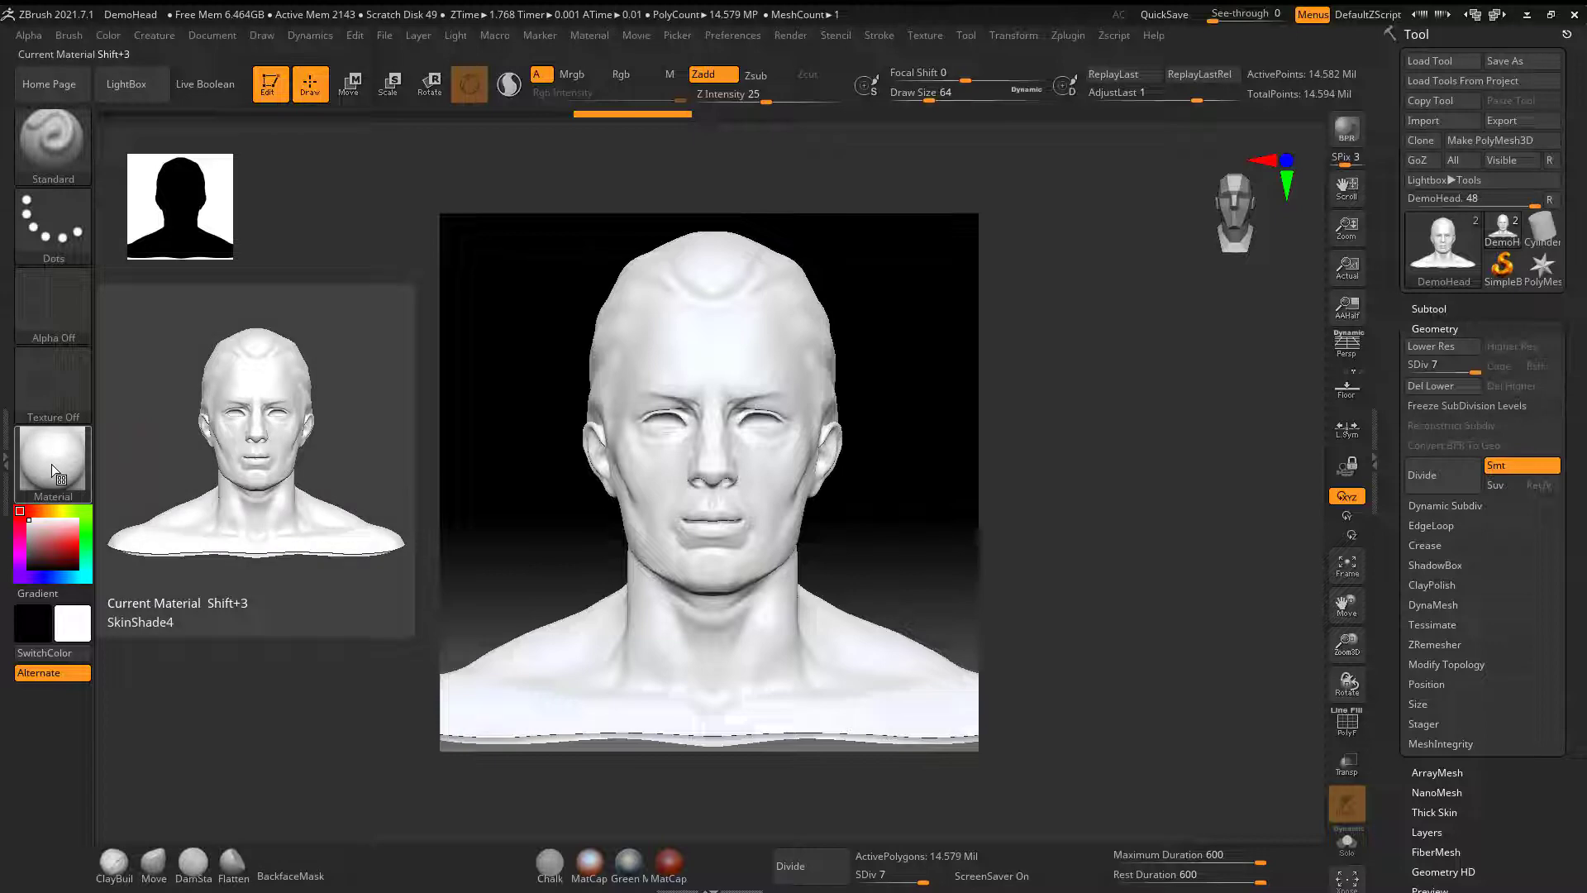
click(51, 464)
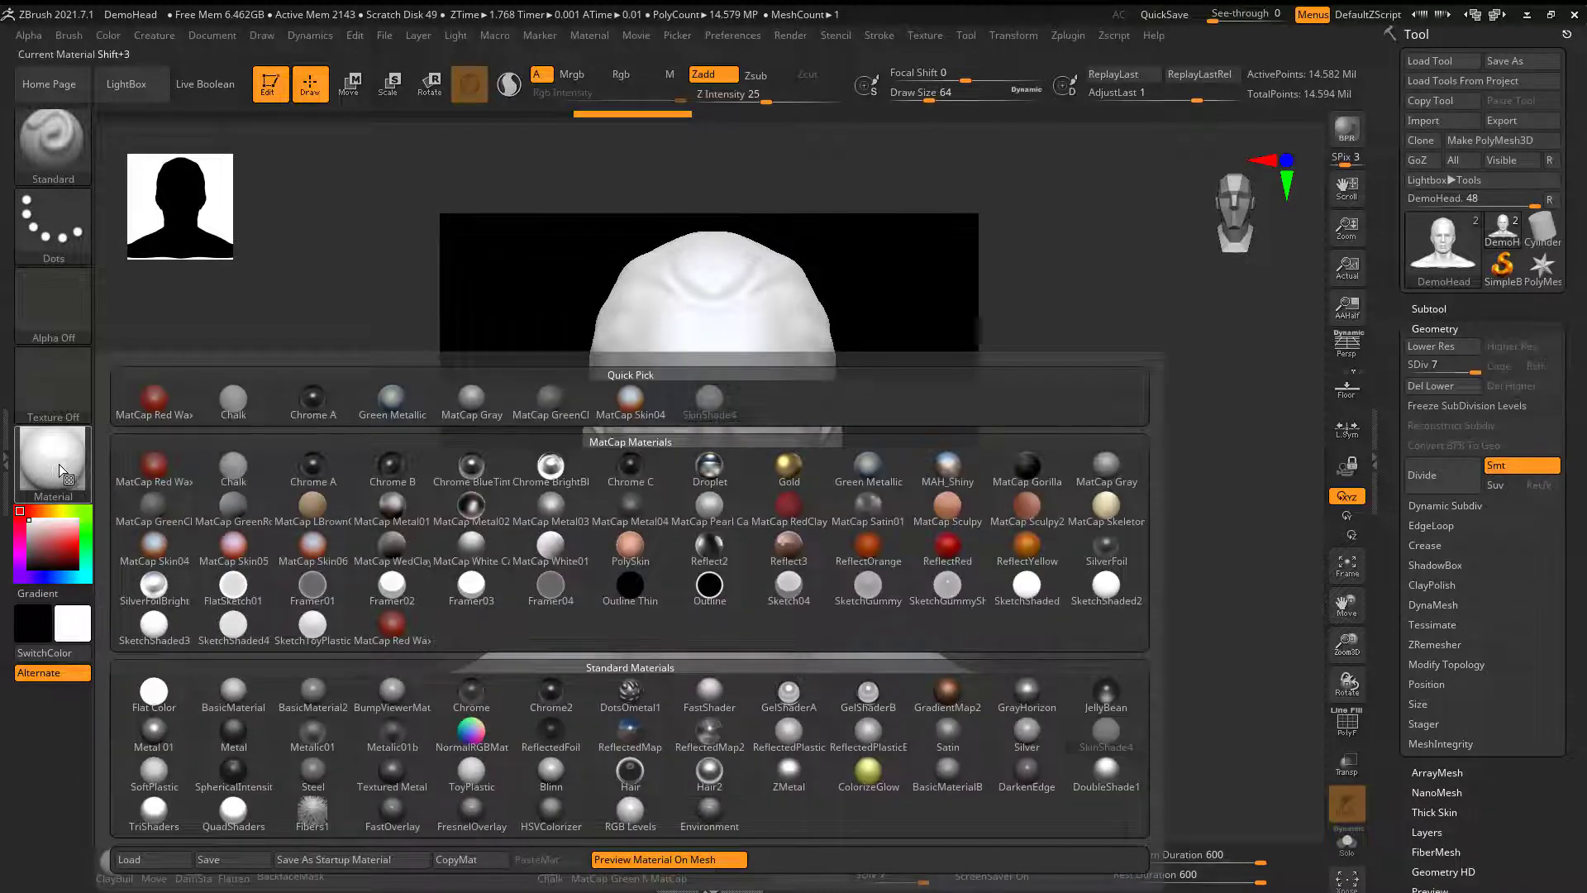
click(451, 399)
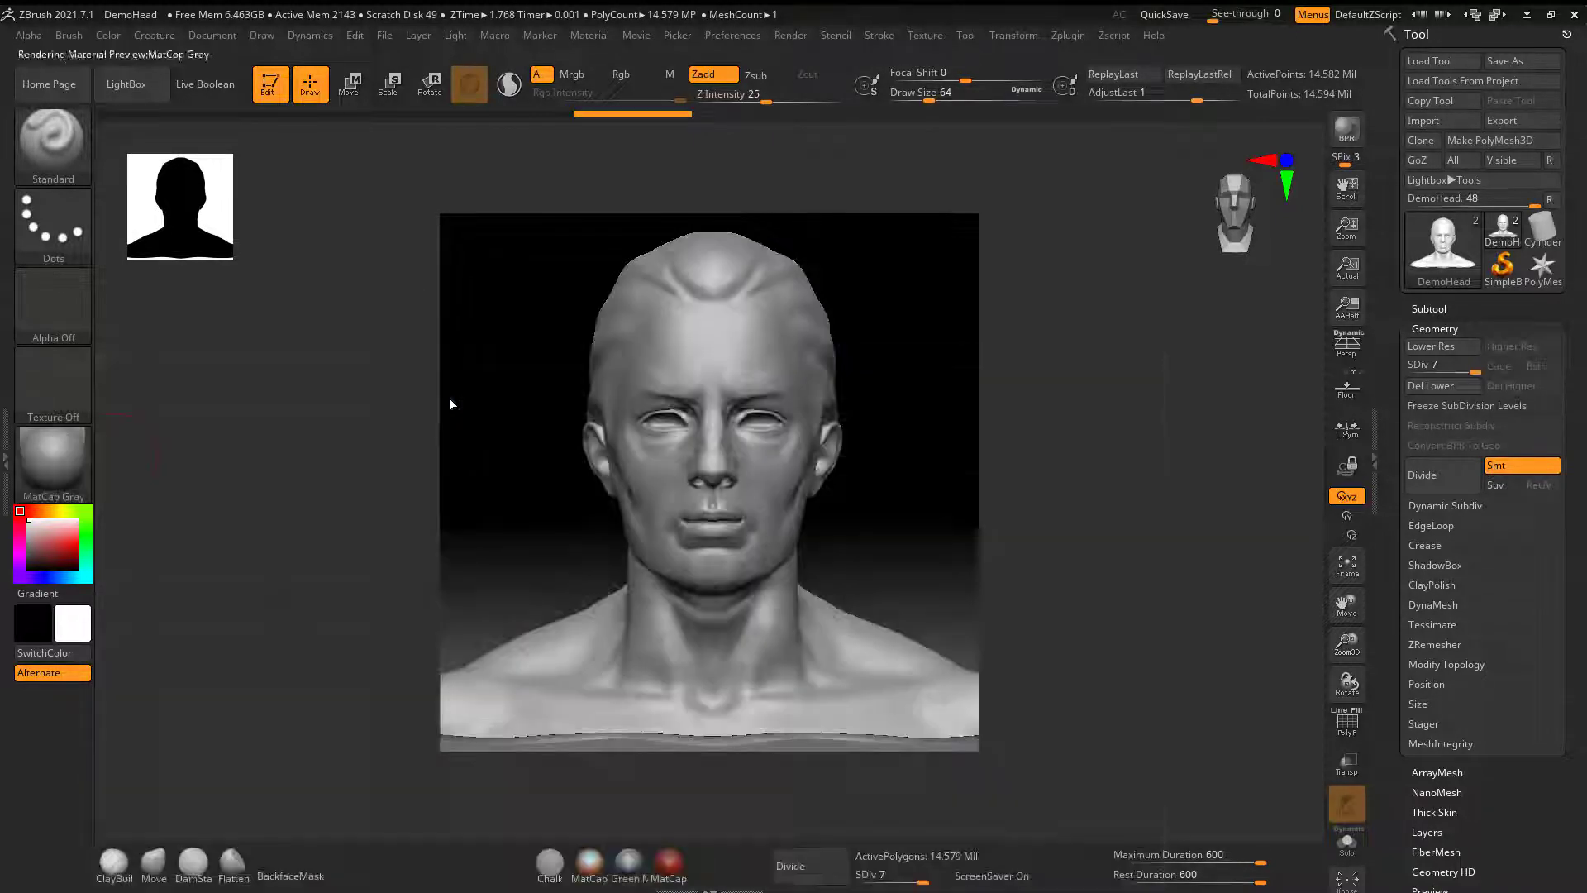
click(56, 446)
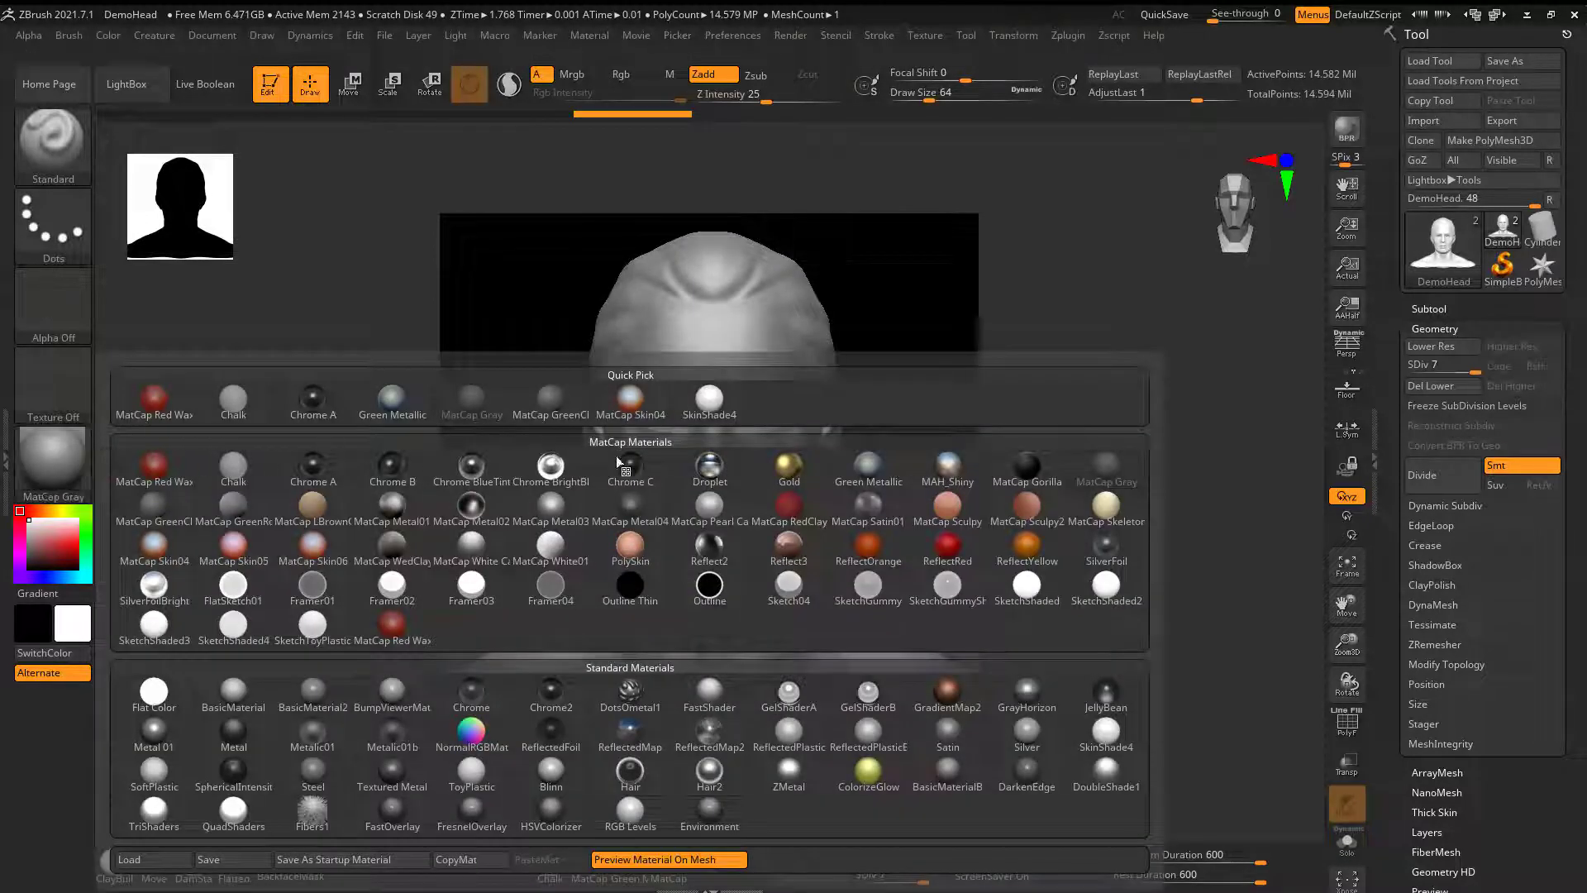
mouse_move(708, 416)
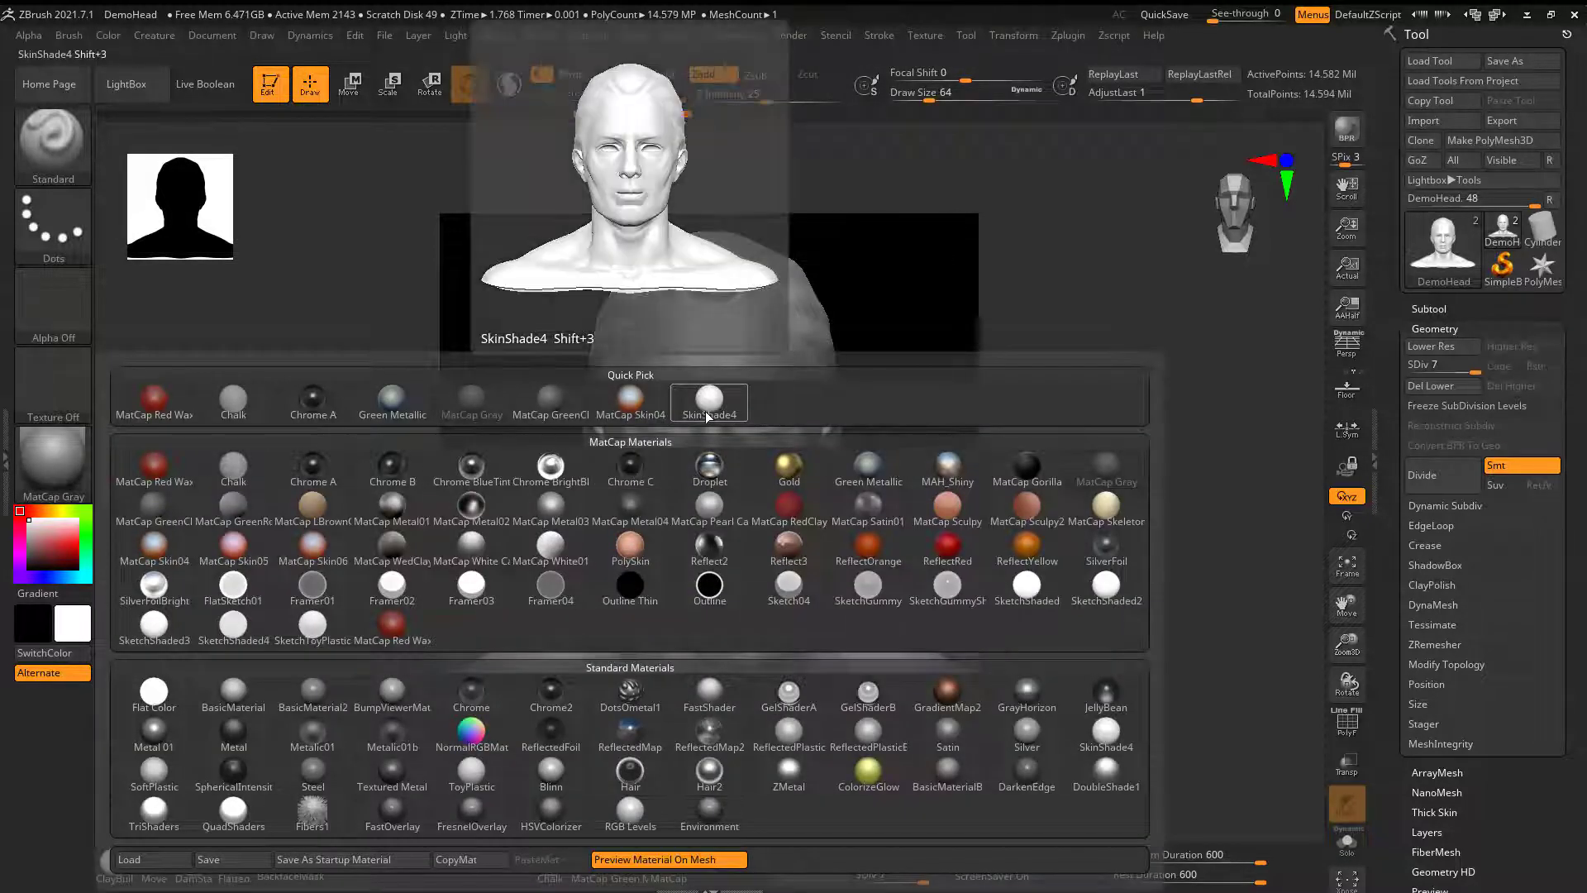
click(708, 405)
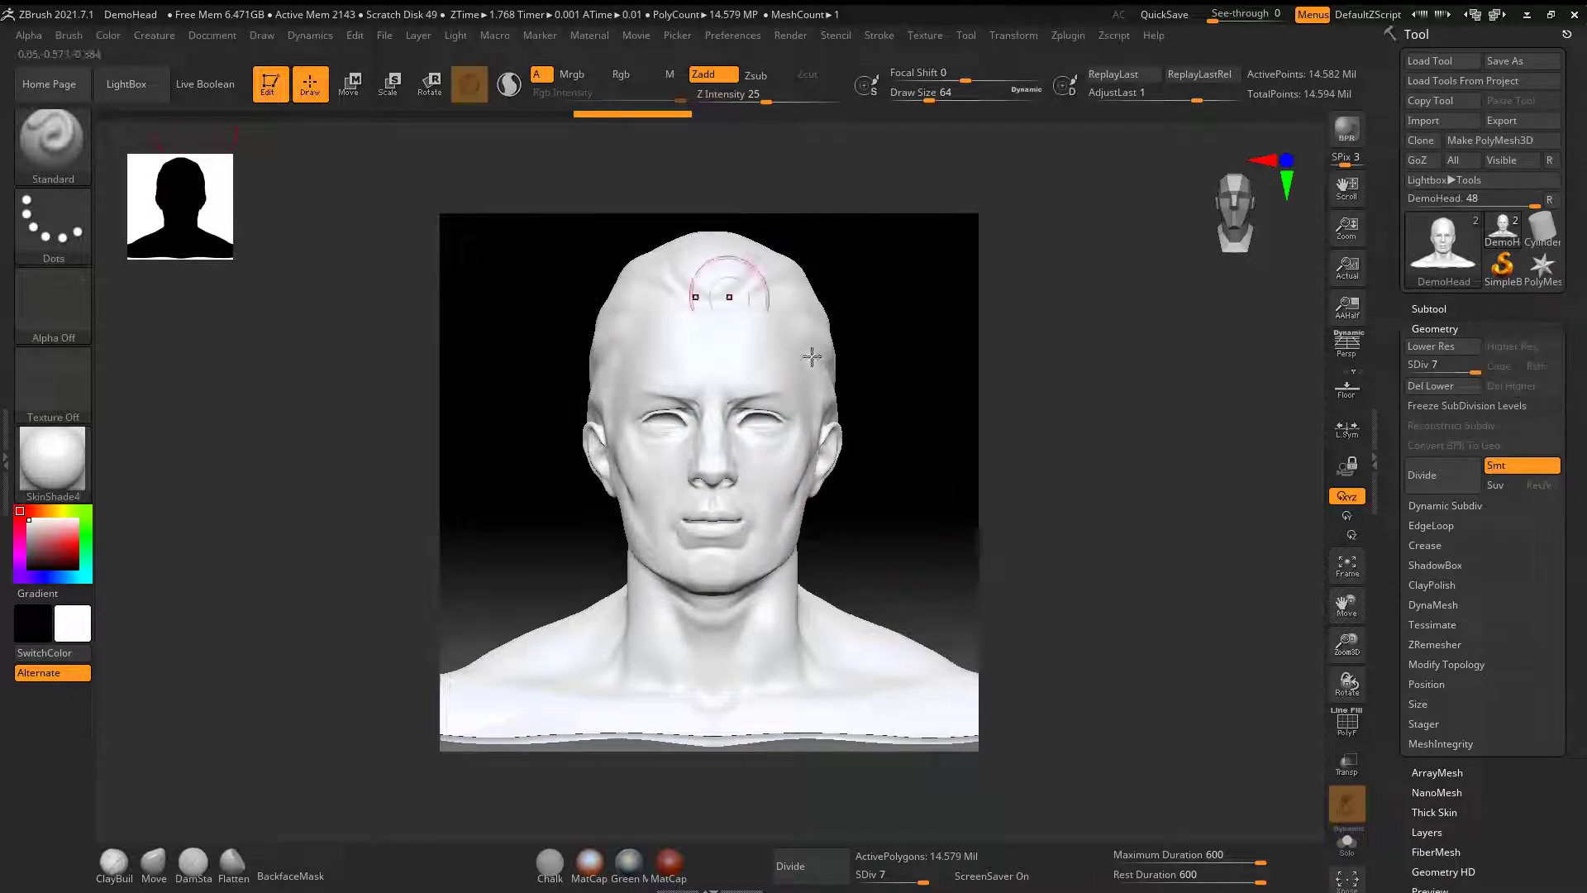
- Look over the reference photos in the FaceImages folder and return to the model
drag(0, 393, 1391, 175)
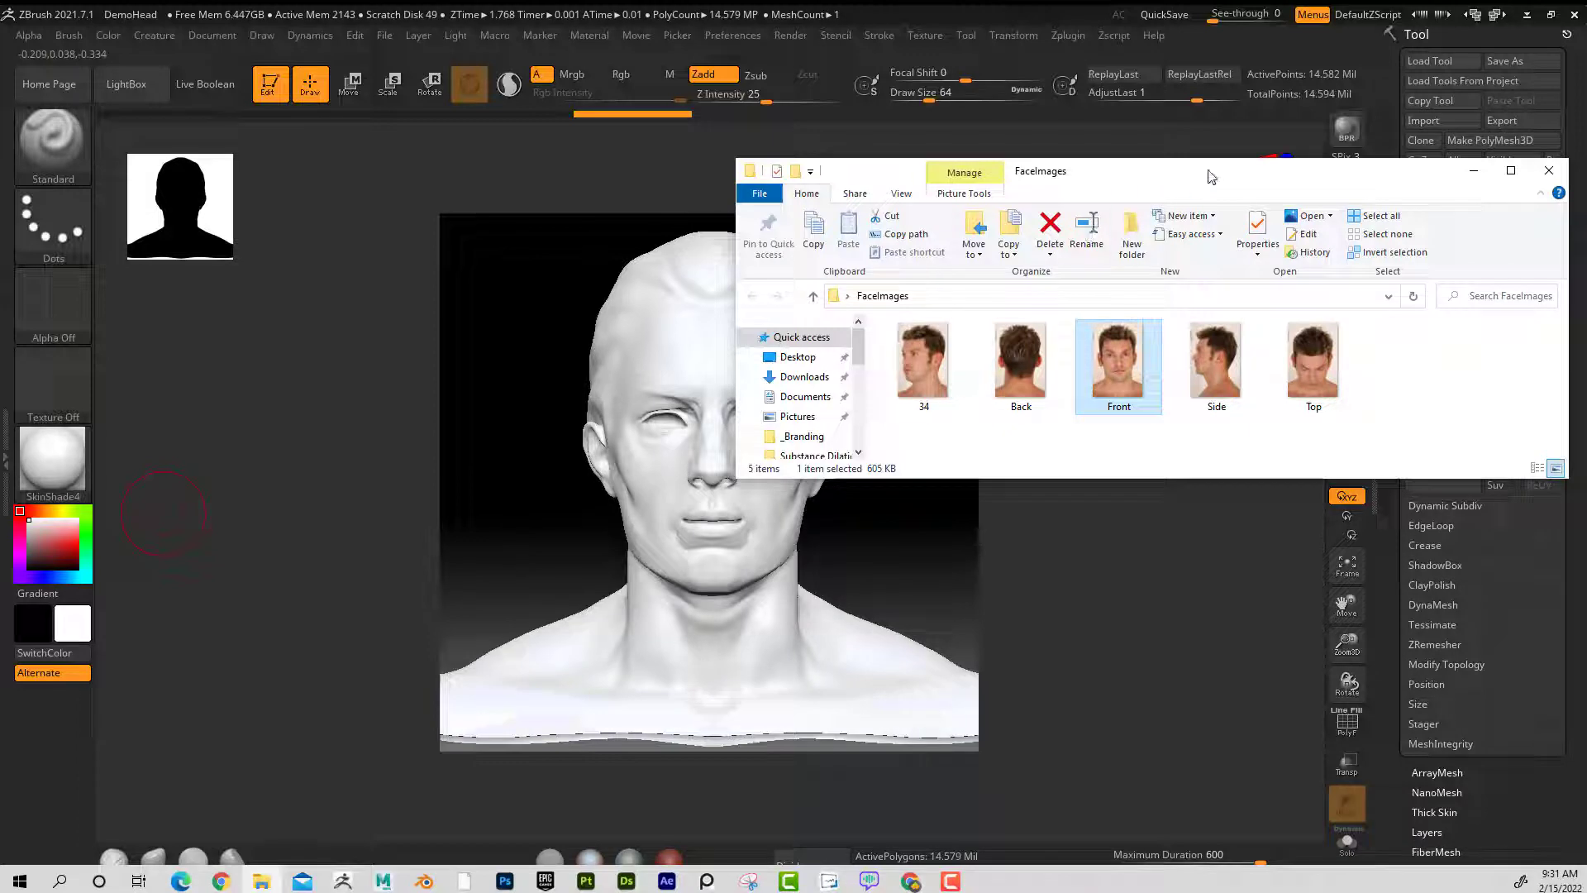
drag(1091, 159, 2, 253)
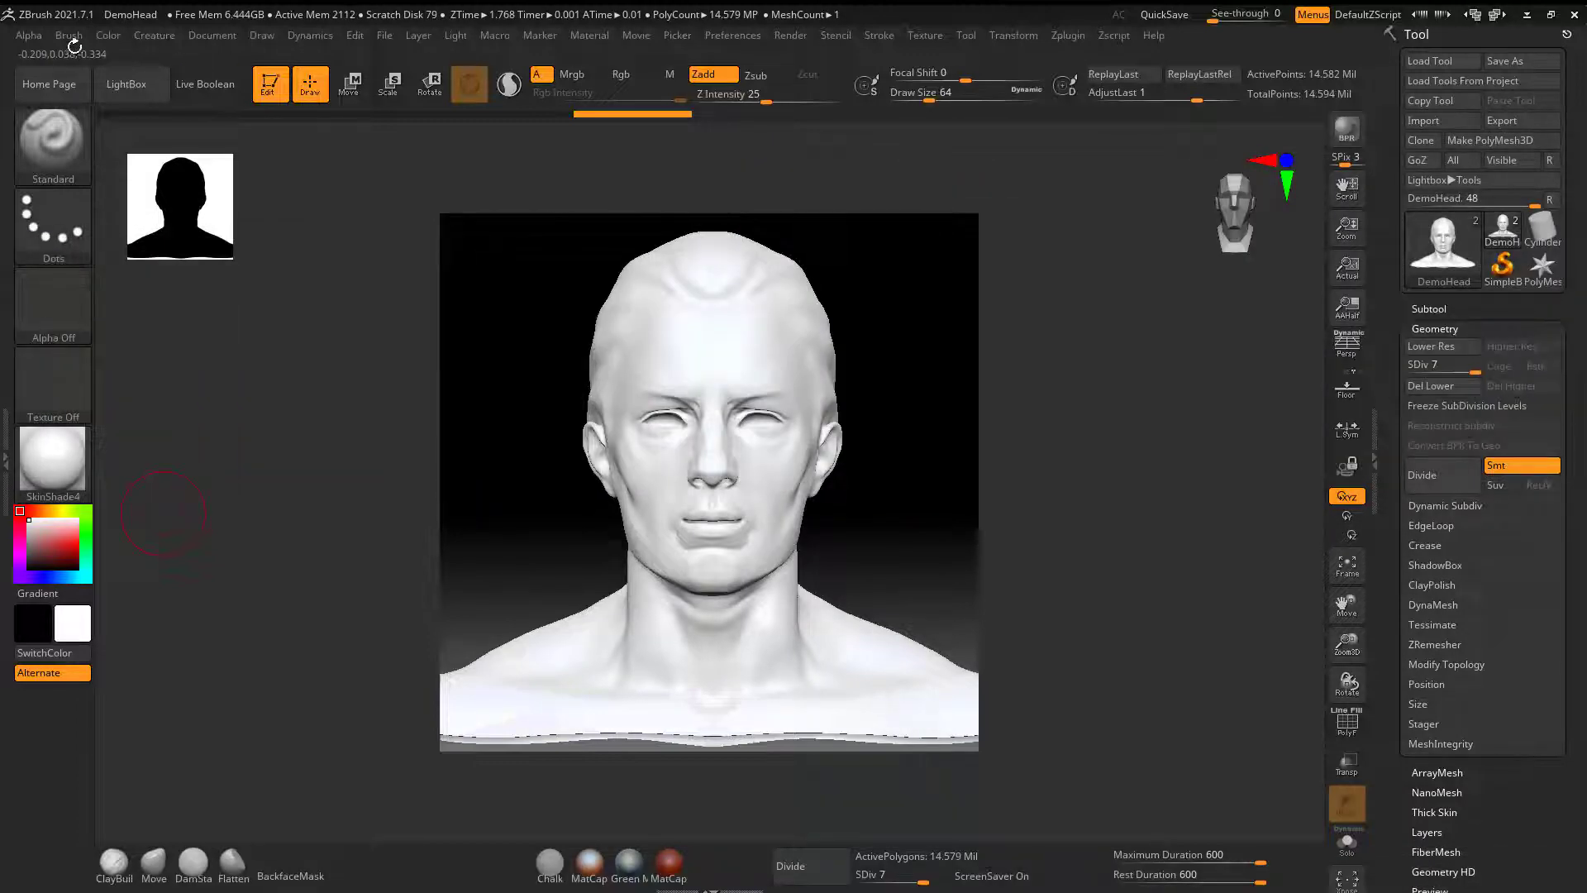
- Send the front view to Photoshop through ZAppLink, enabling polygon colorize and dropping the tool with only Fade on
click(212, 36)
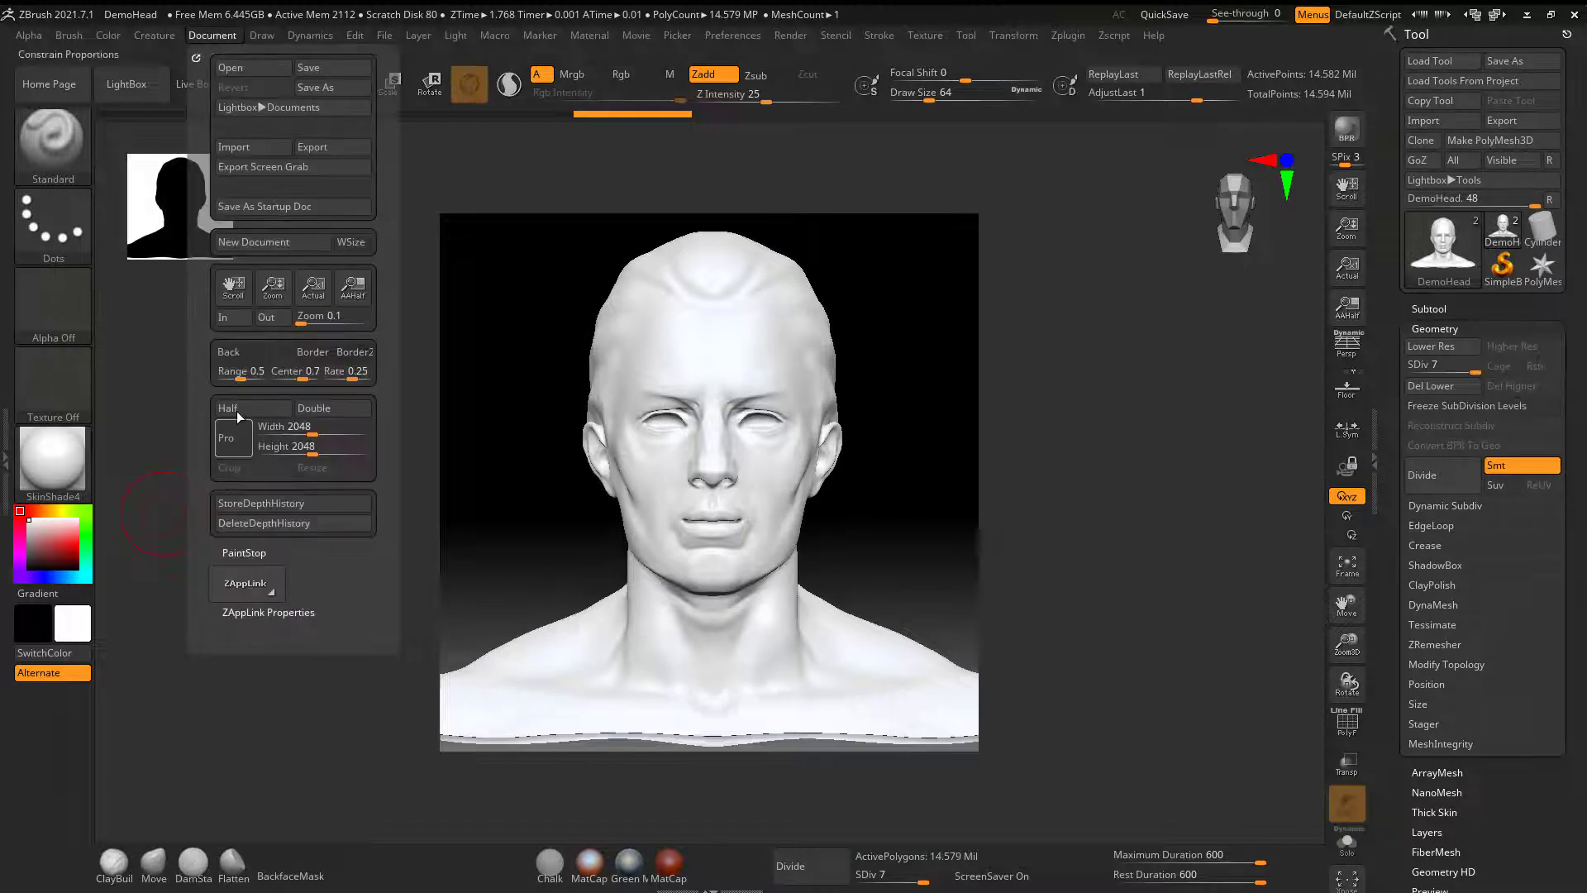
click(257, 585)
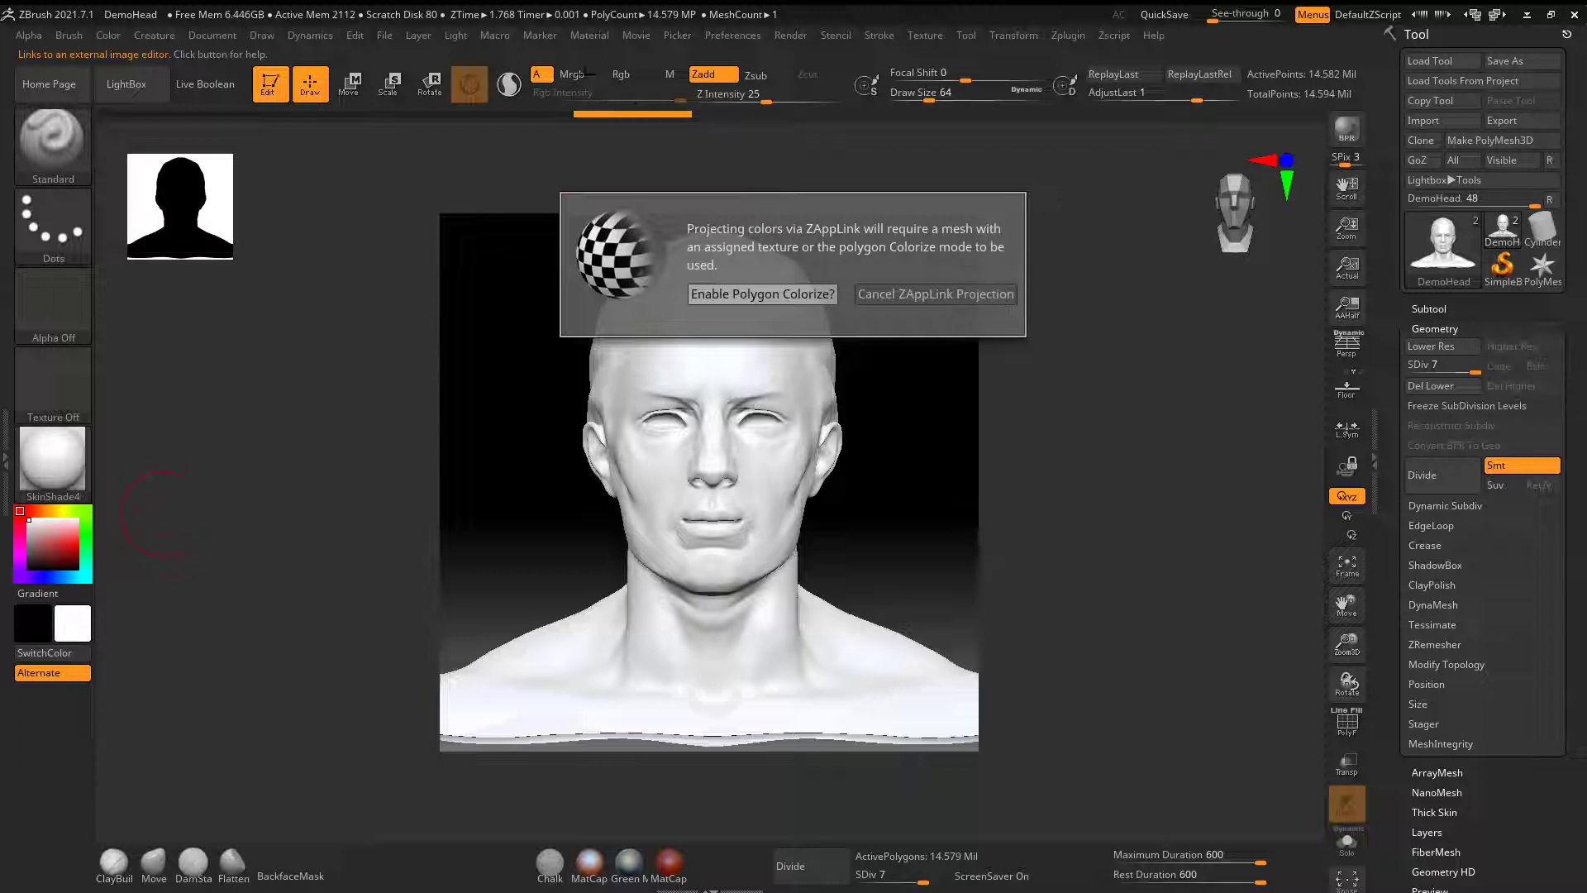
click(786, 295)
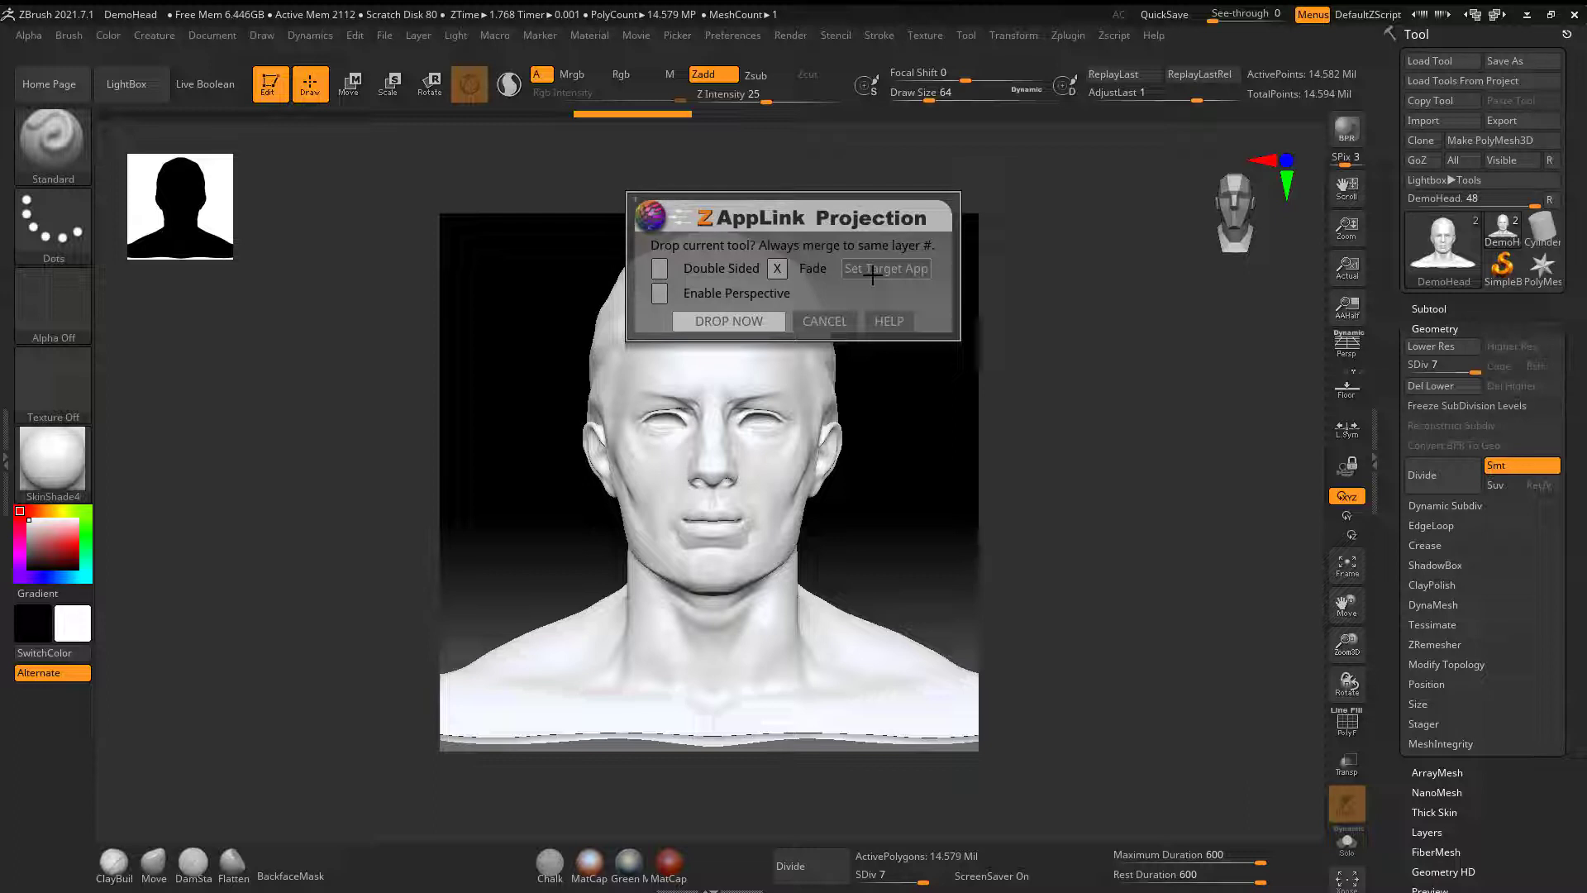
click(733, 320)
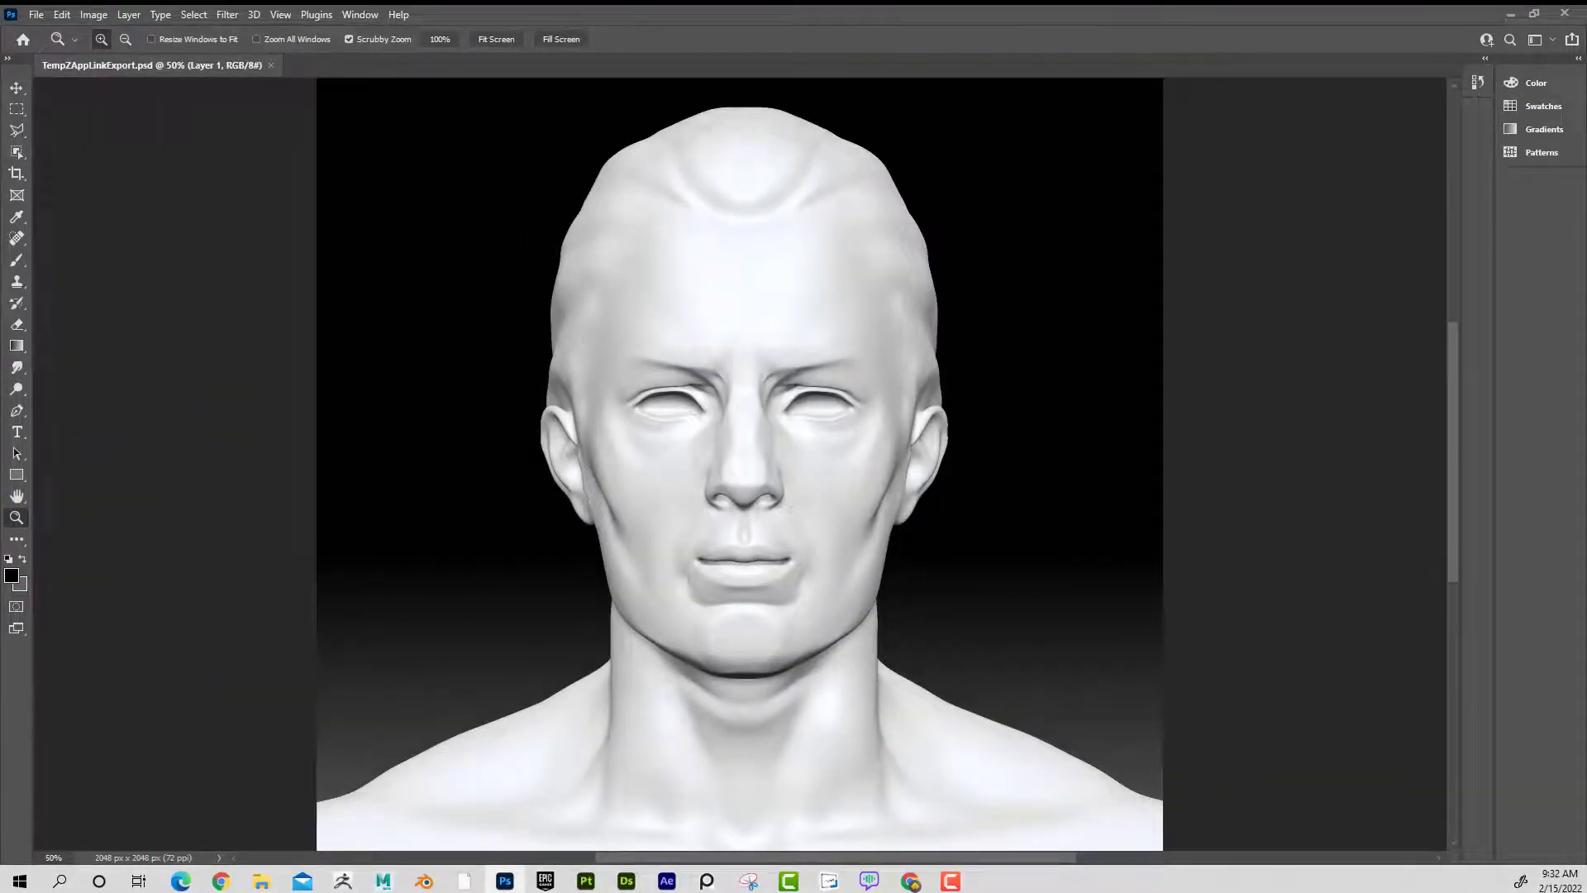
- Bring the exported document's layers into view and check its pixel dimensions without resizing the image
drag(0, 98, 1326, 7)
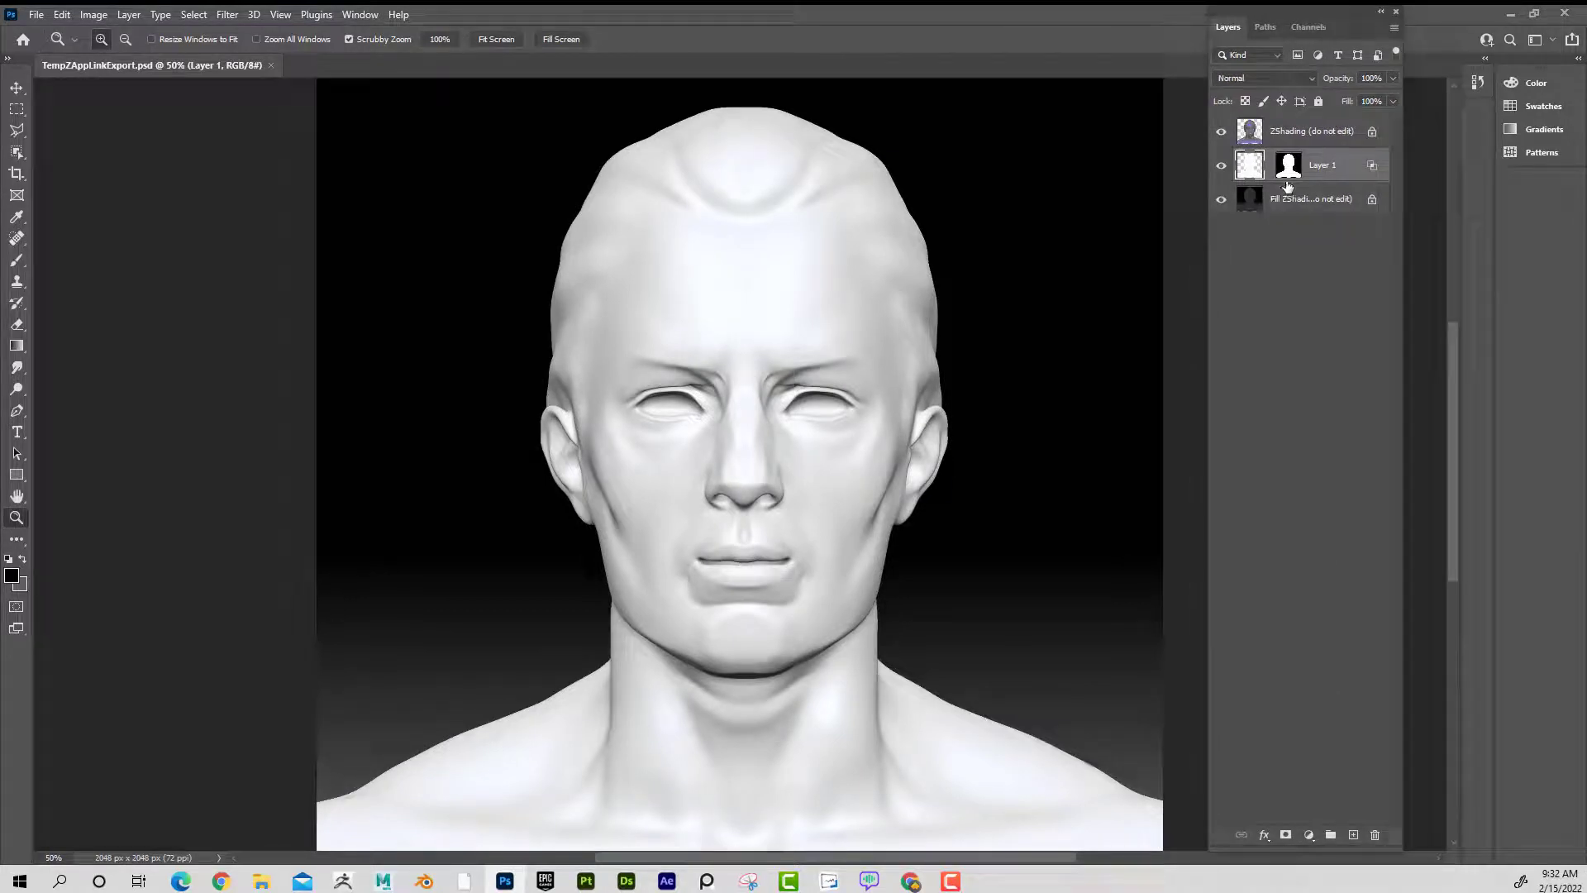
drag(844, 394, 777, 395)
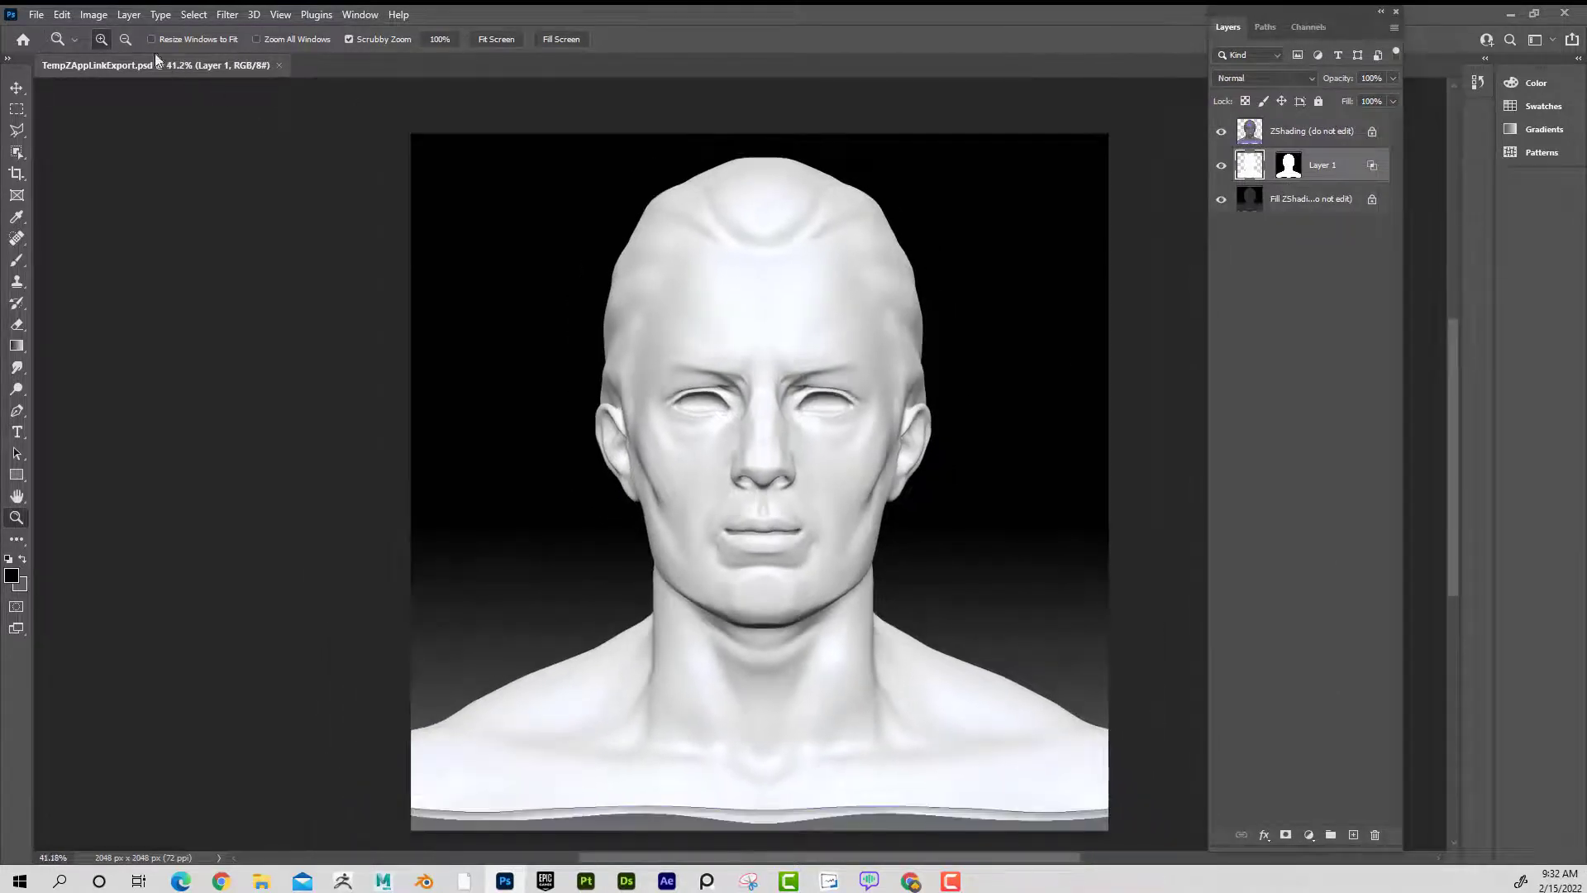
click(95, 14)
click(133, 137)
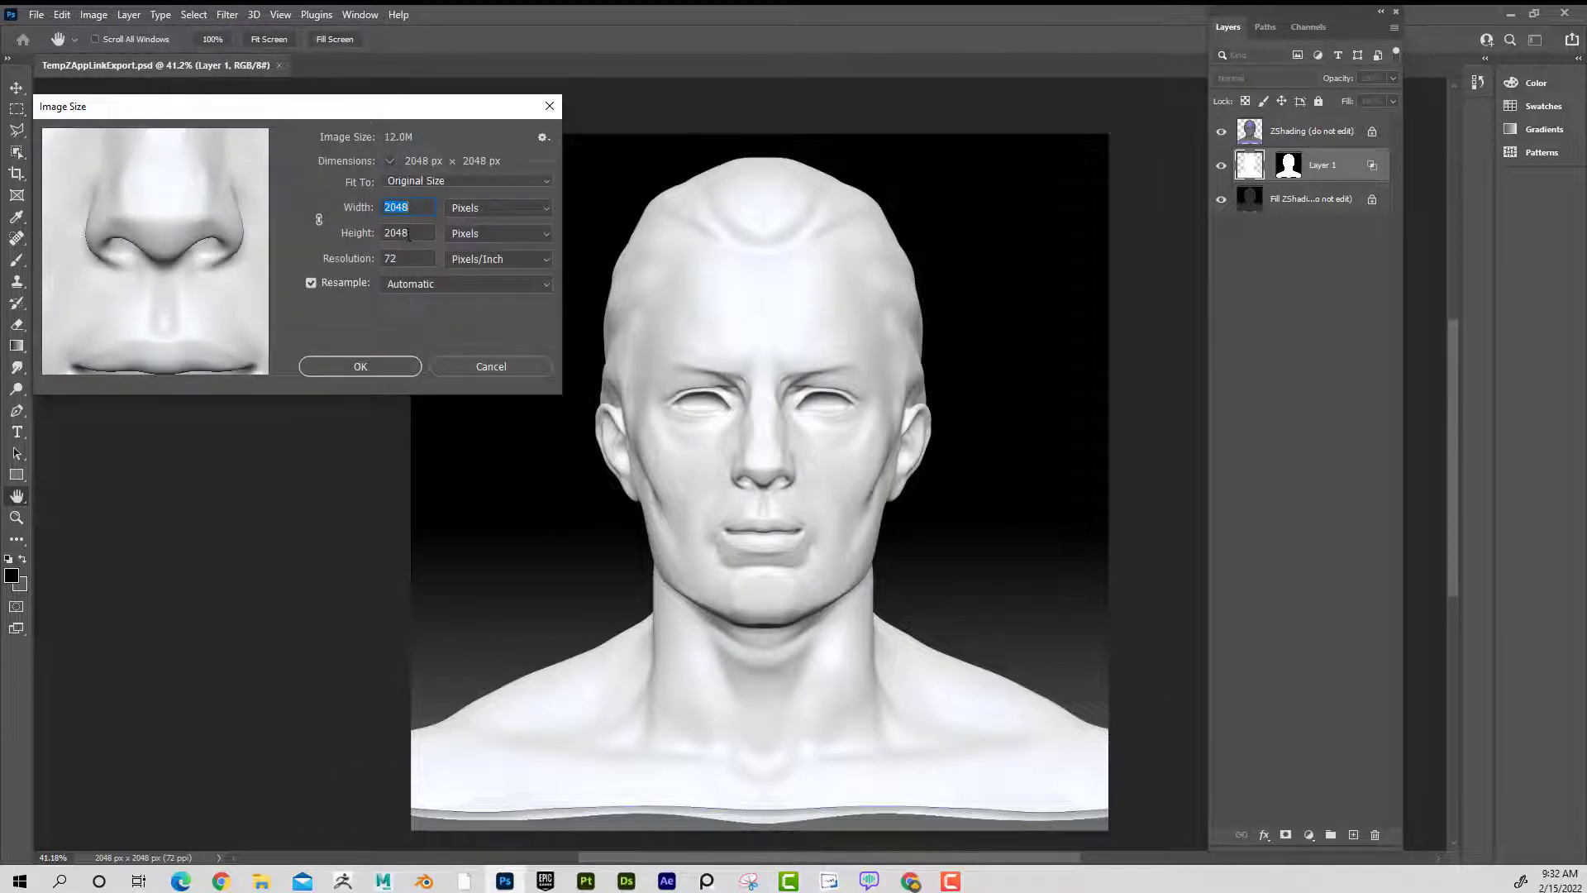
key(z)
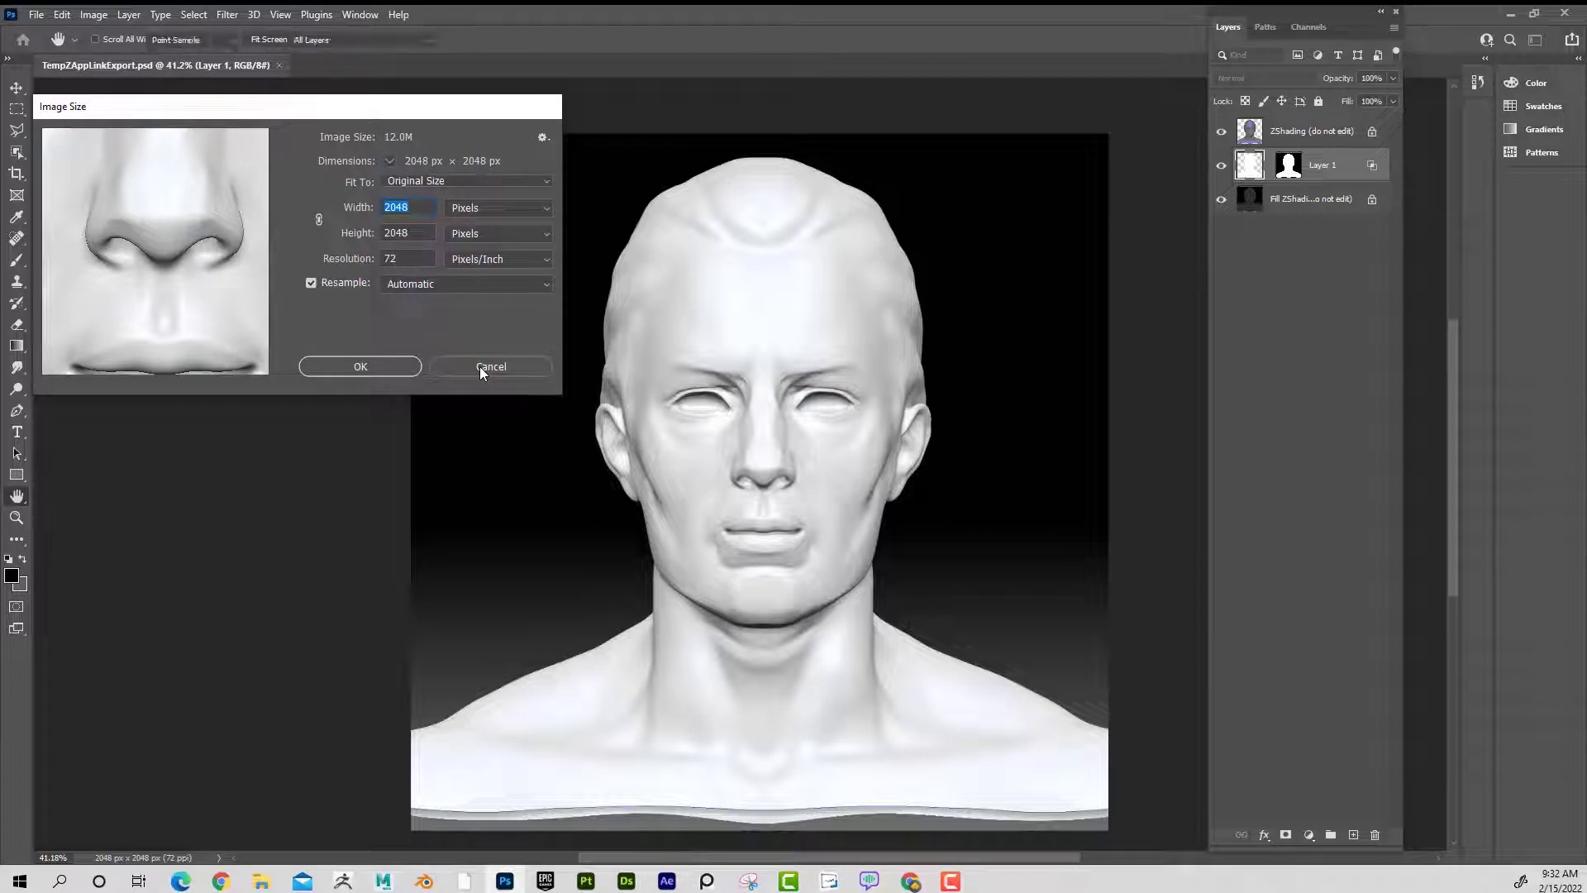
click(490, 366)
- Open the Front photo from the FaceImages folder on the Desktop
click(36, 15)
click(56, 48)
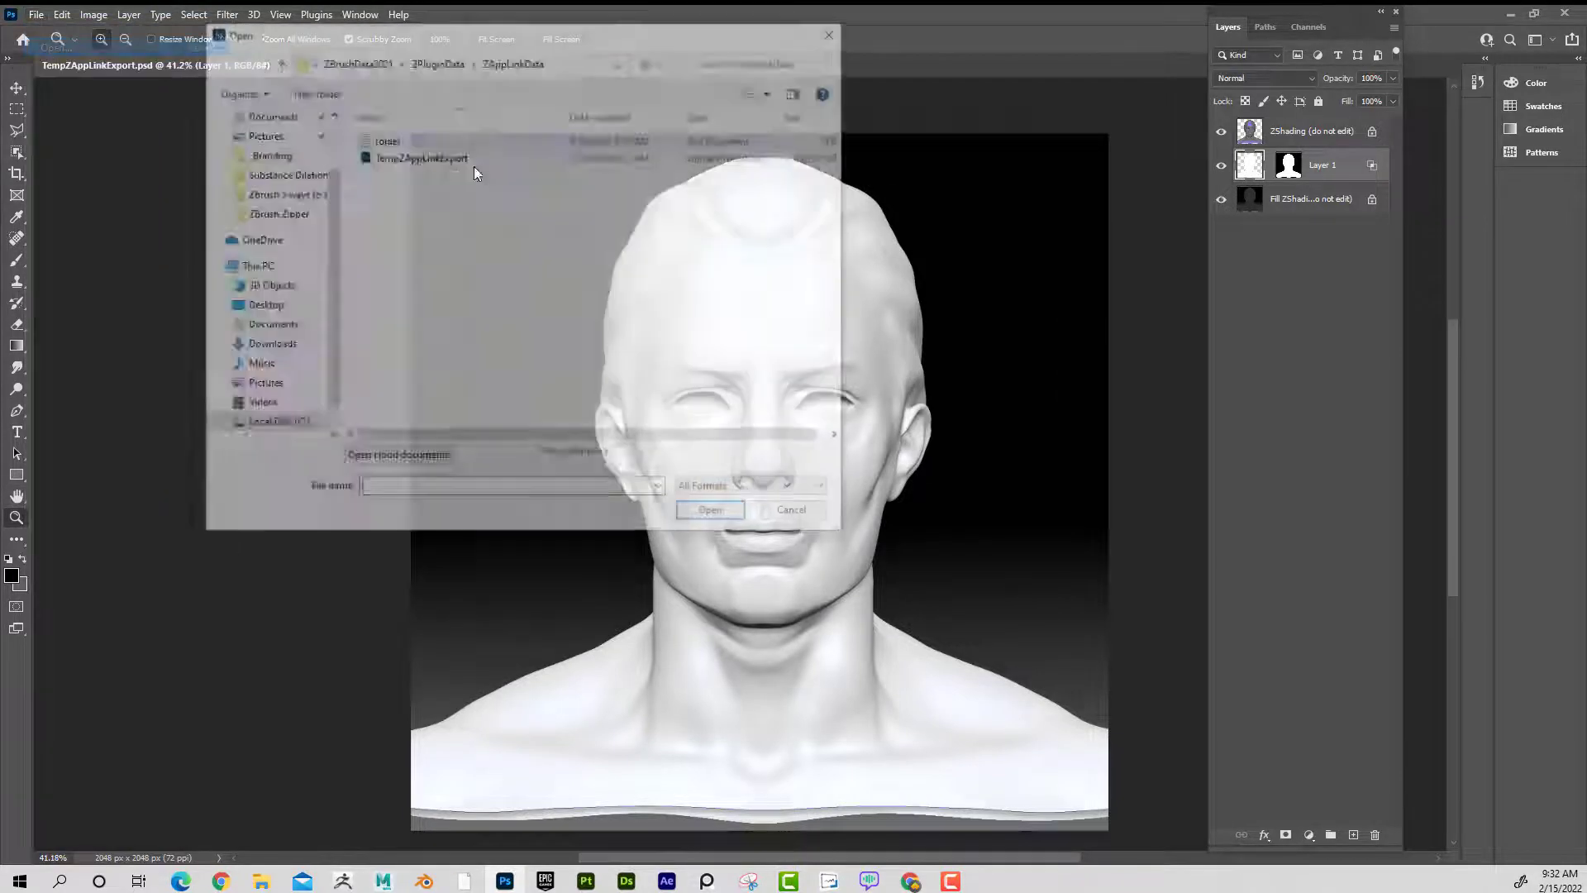
click(261, 305)
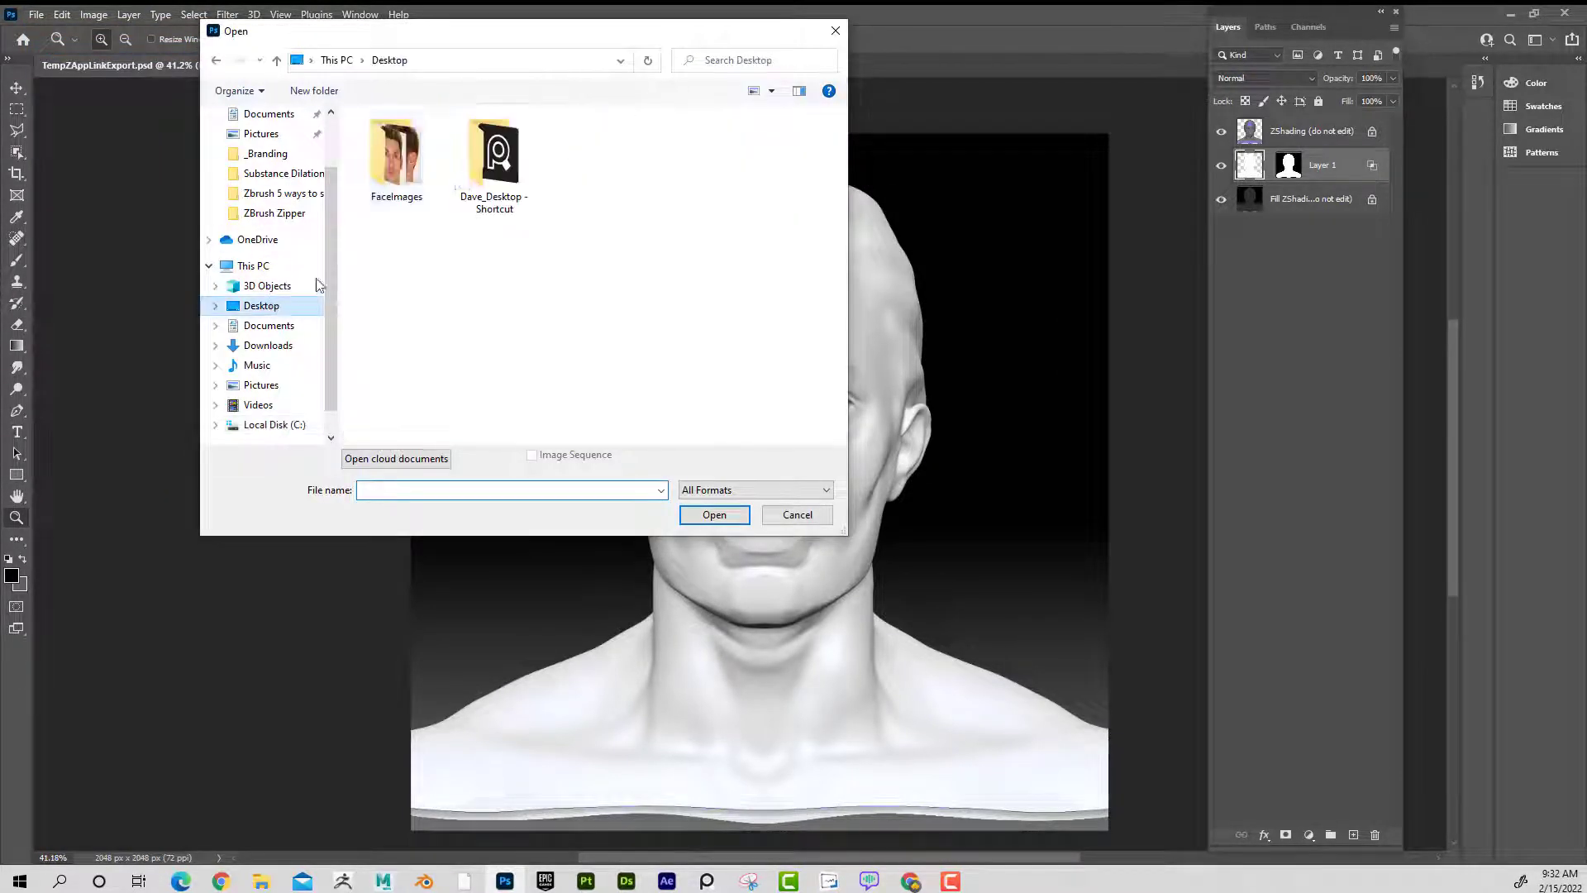
double_click(396, 156)
click(592, 153)
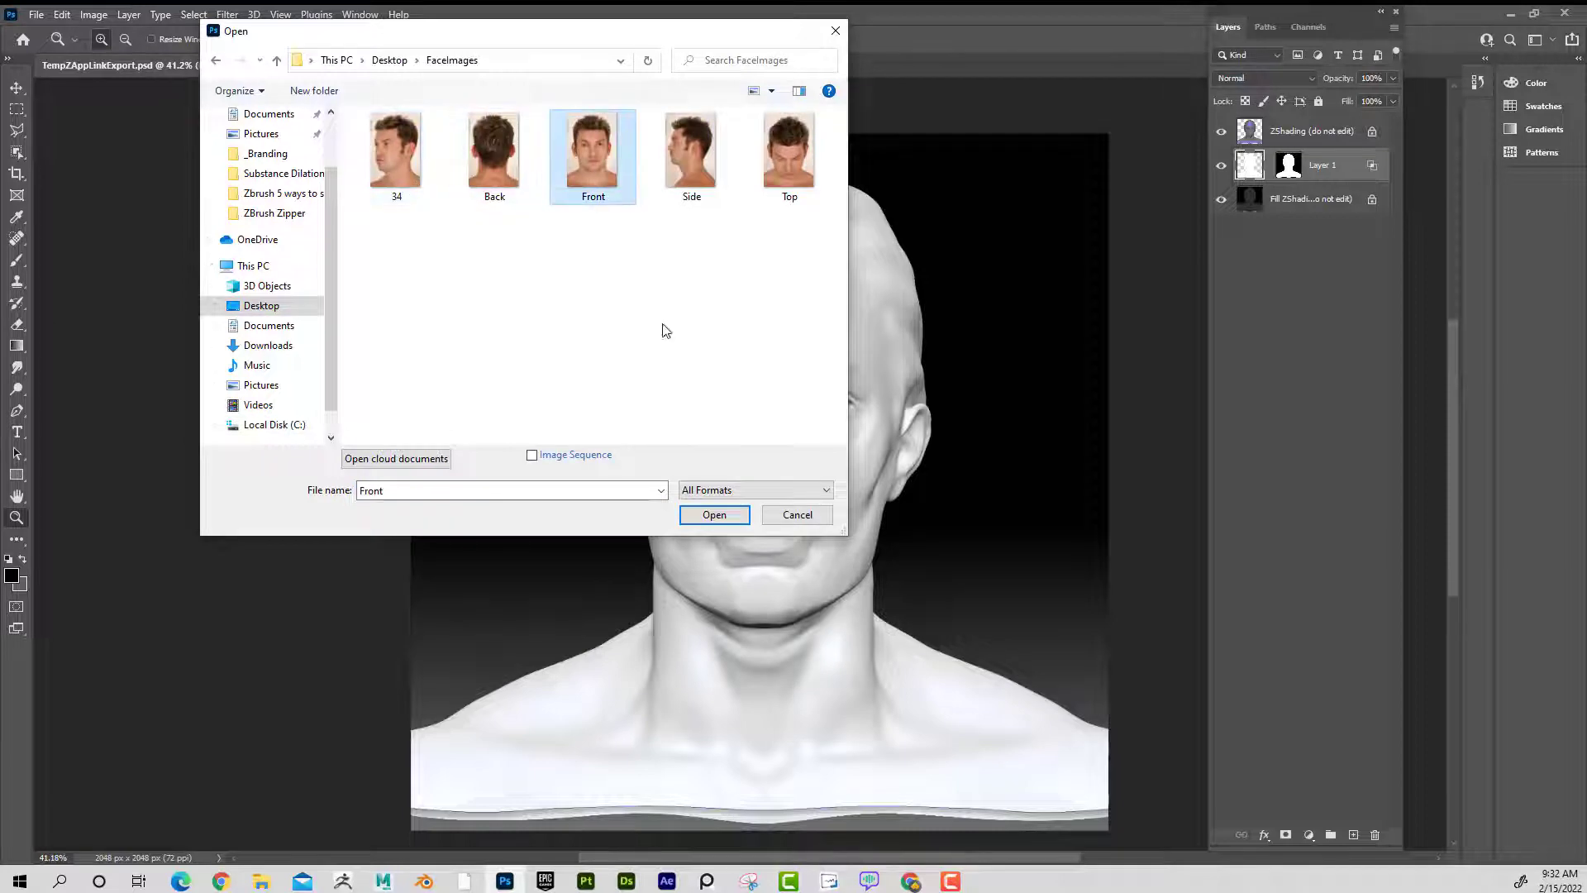
click(714, 514)
- Copy a rectangular area around the face in Front.jpg and paste it into TempZAppLinkExport.psd above Layer 1
click(17, 109)
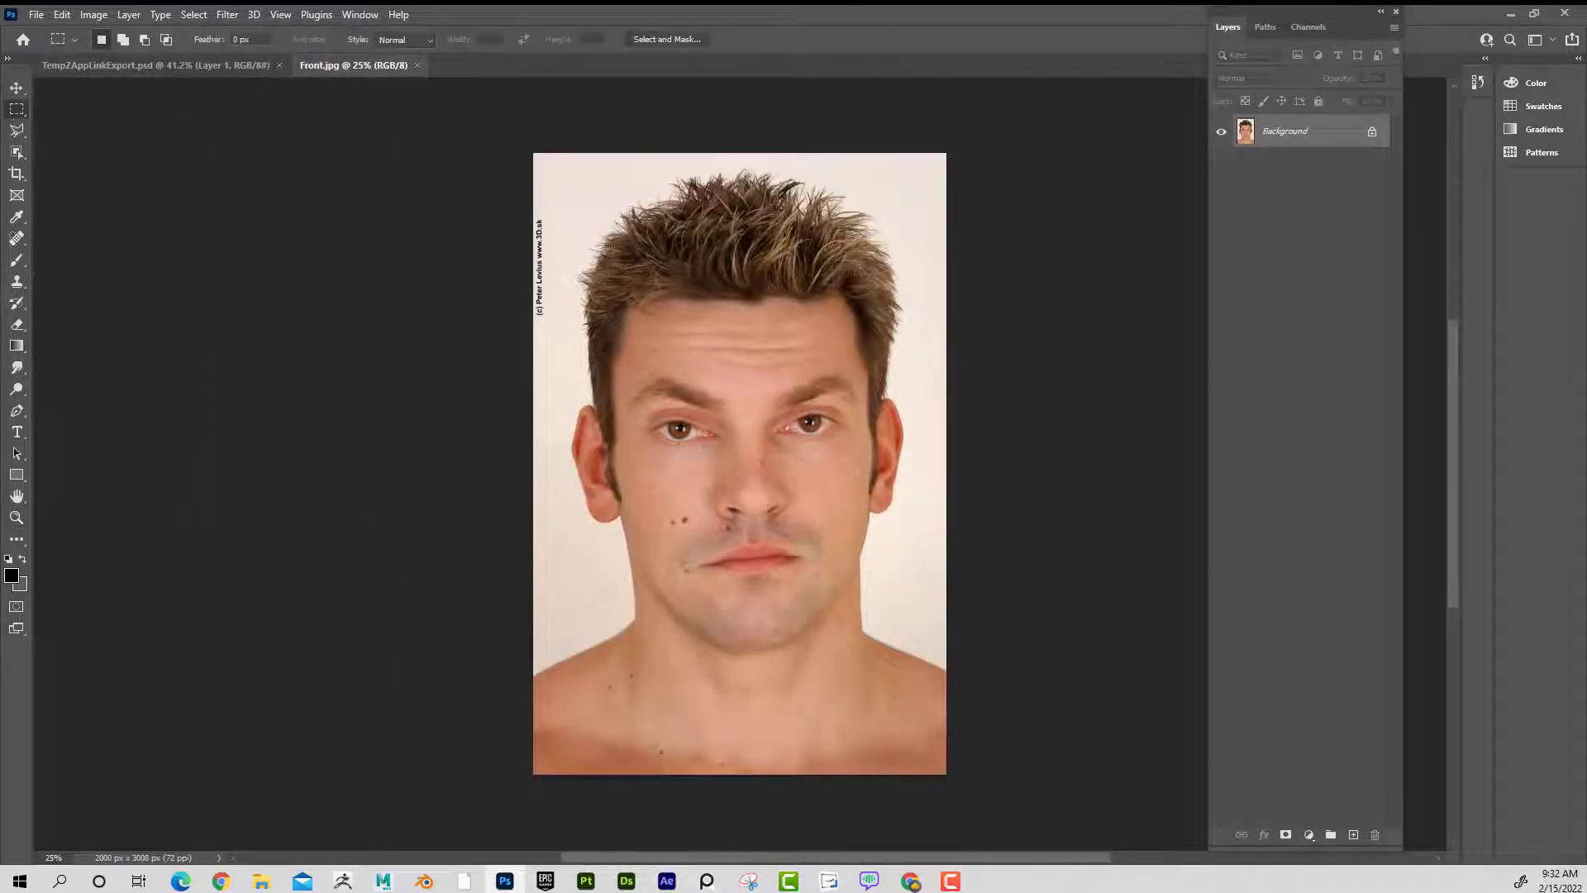
drag(566, 226, 924, 660)
click(181, 64)
key(ctrl+v)
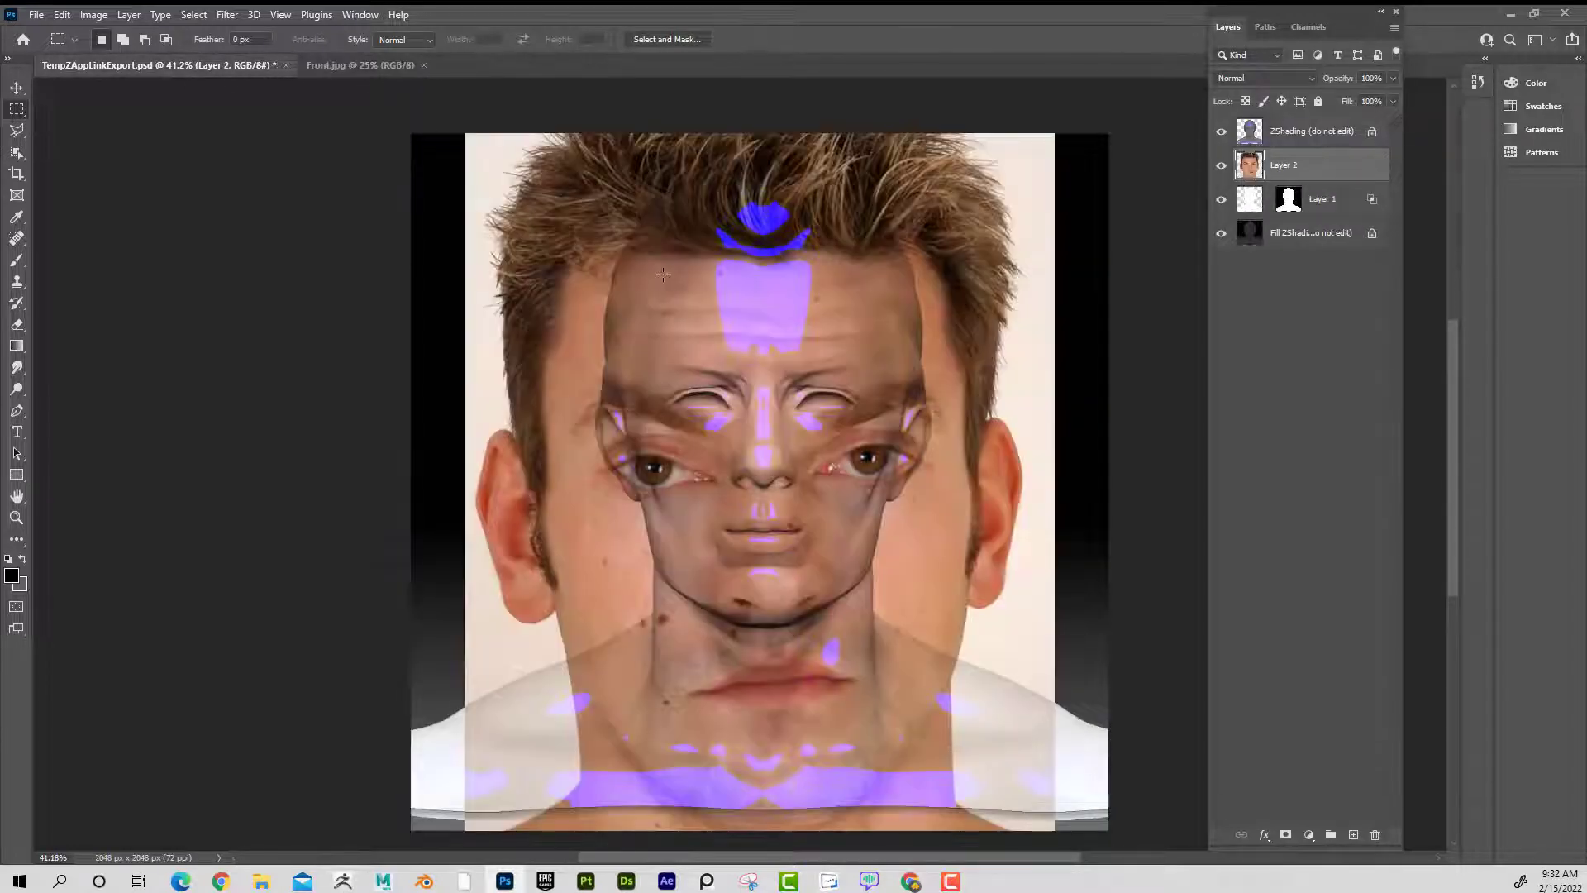
- Scale the pasted face on Layer 2 to about 59%, rotate it about 2.65° and fit it over the model's head, checking with ZShading toggled
key(ctrl+t)
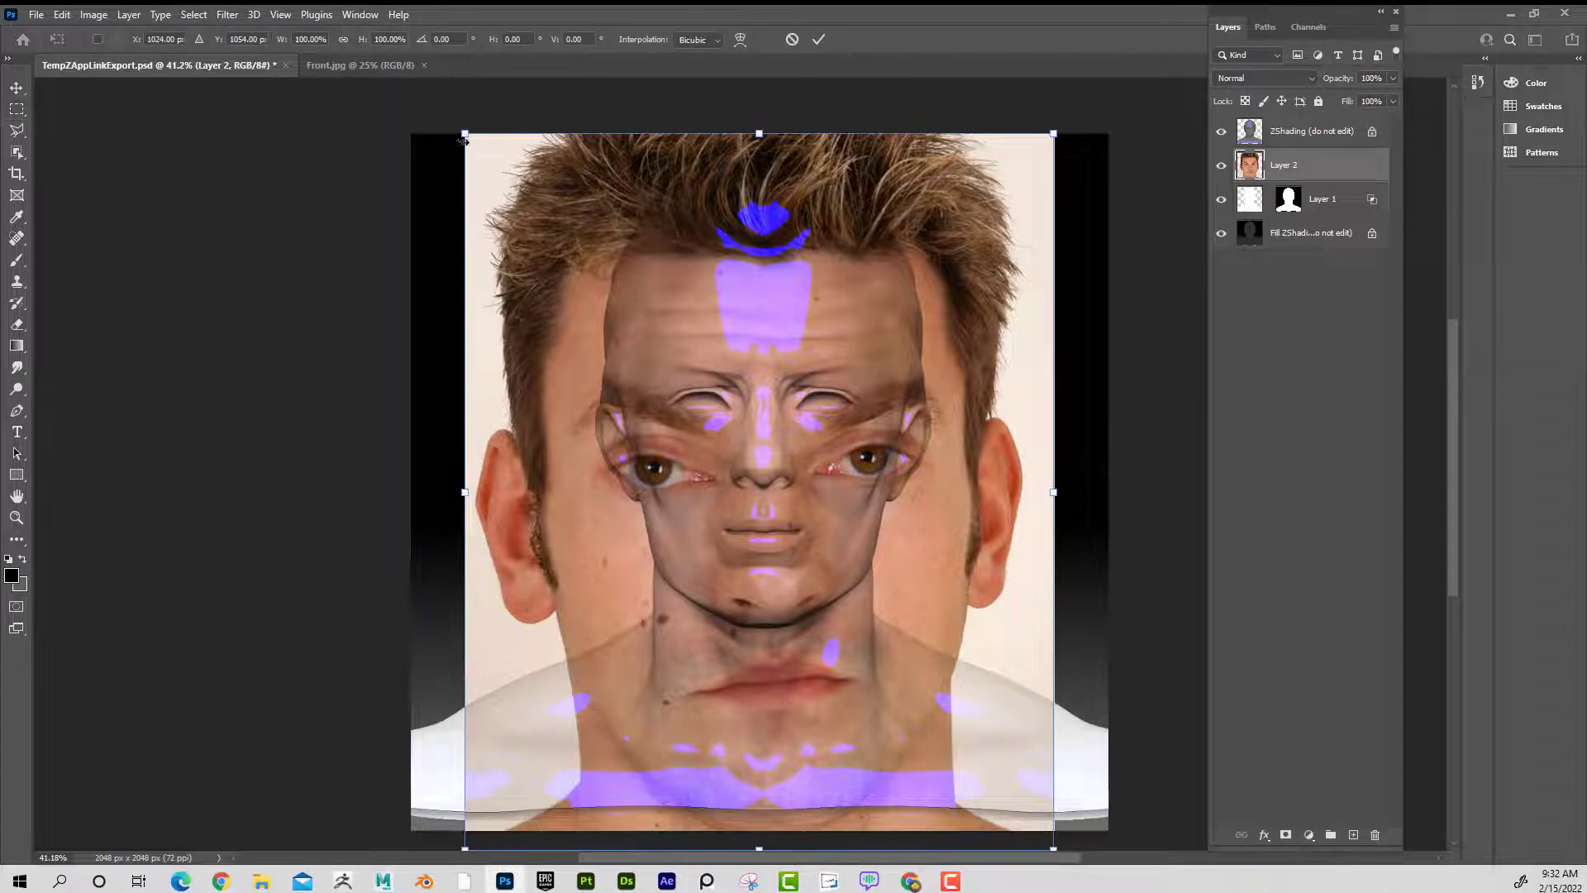
drag(471, 137, 714, 360)
drag(779, 468, 691, 265)
drag(971, 188, 1013, 231)
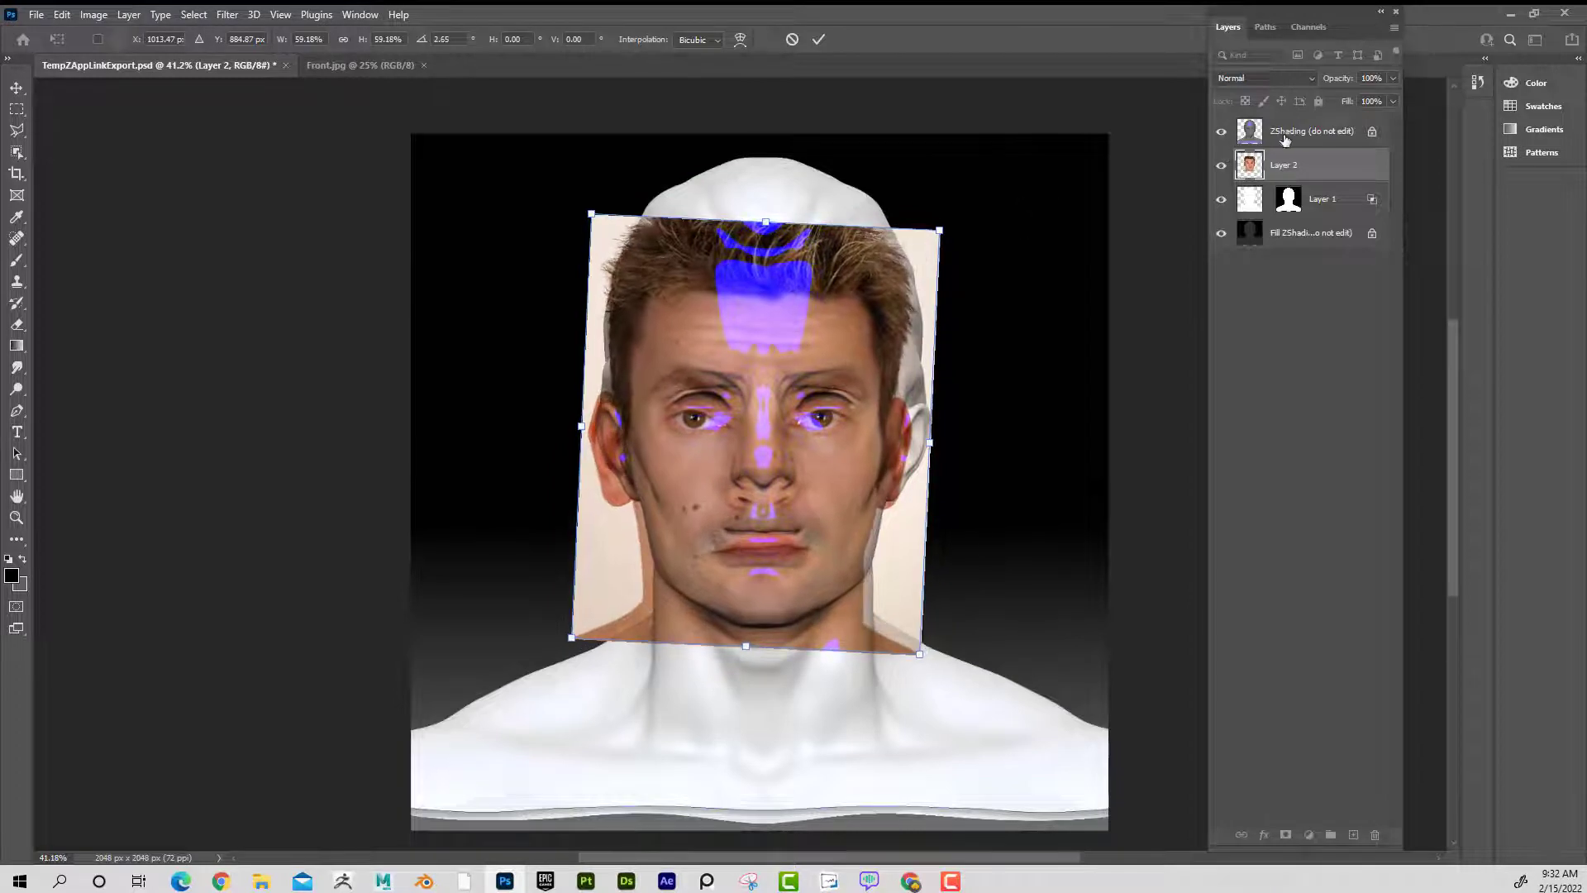
key(Return)
click(1221, 130)
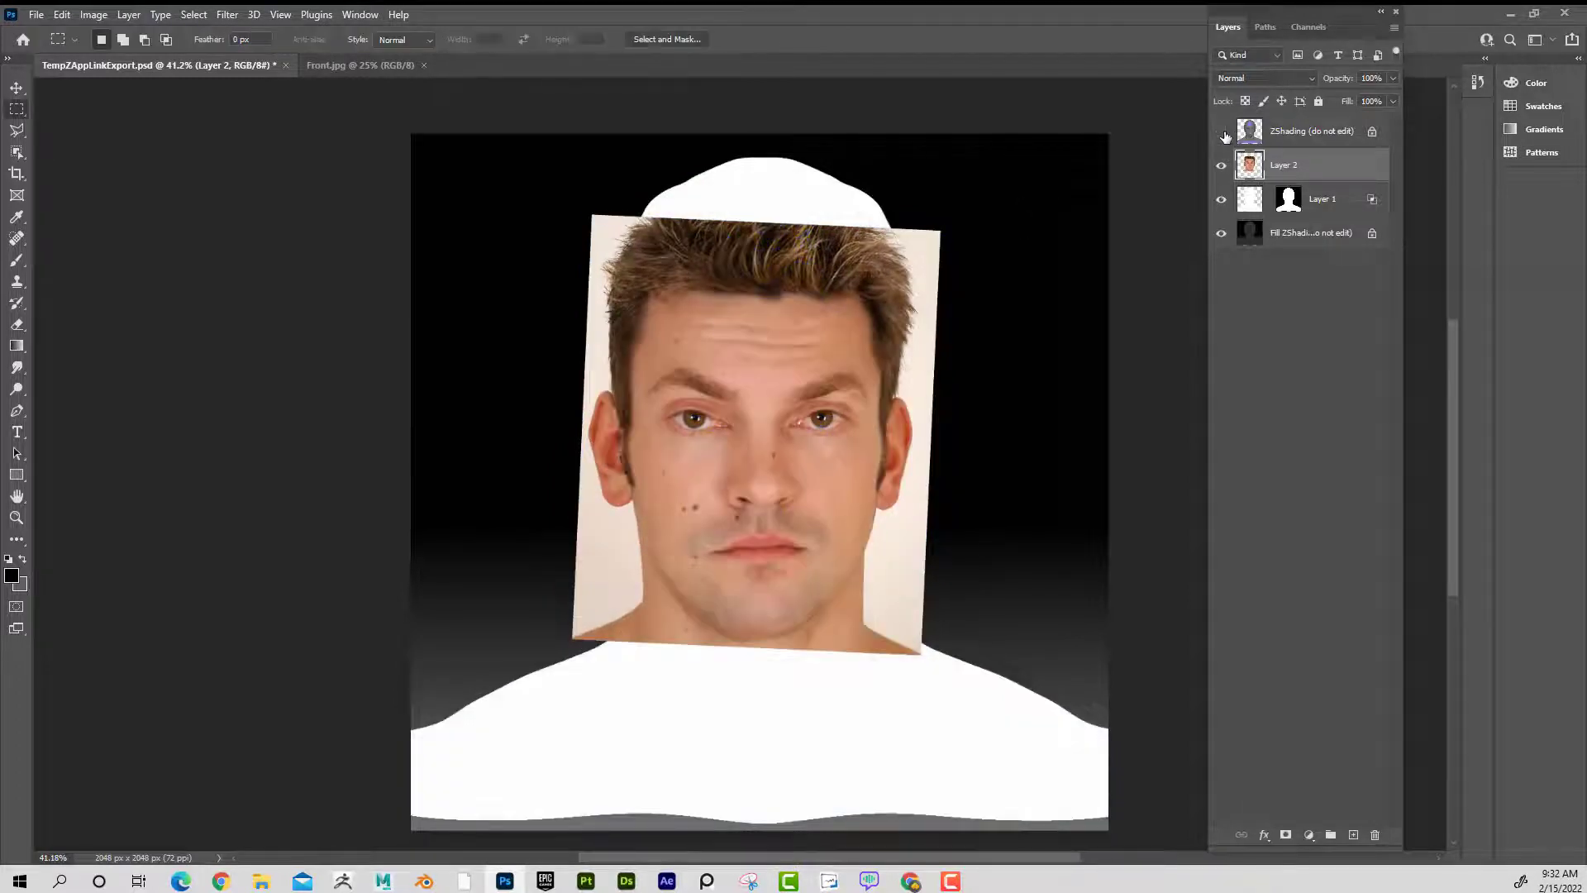
click(1221, 131)
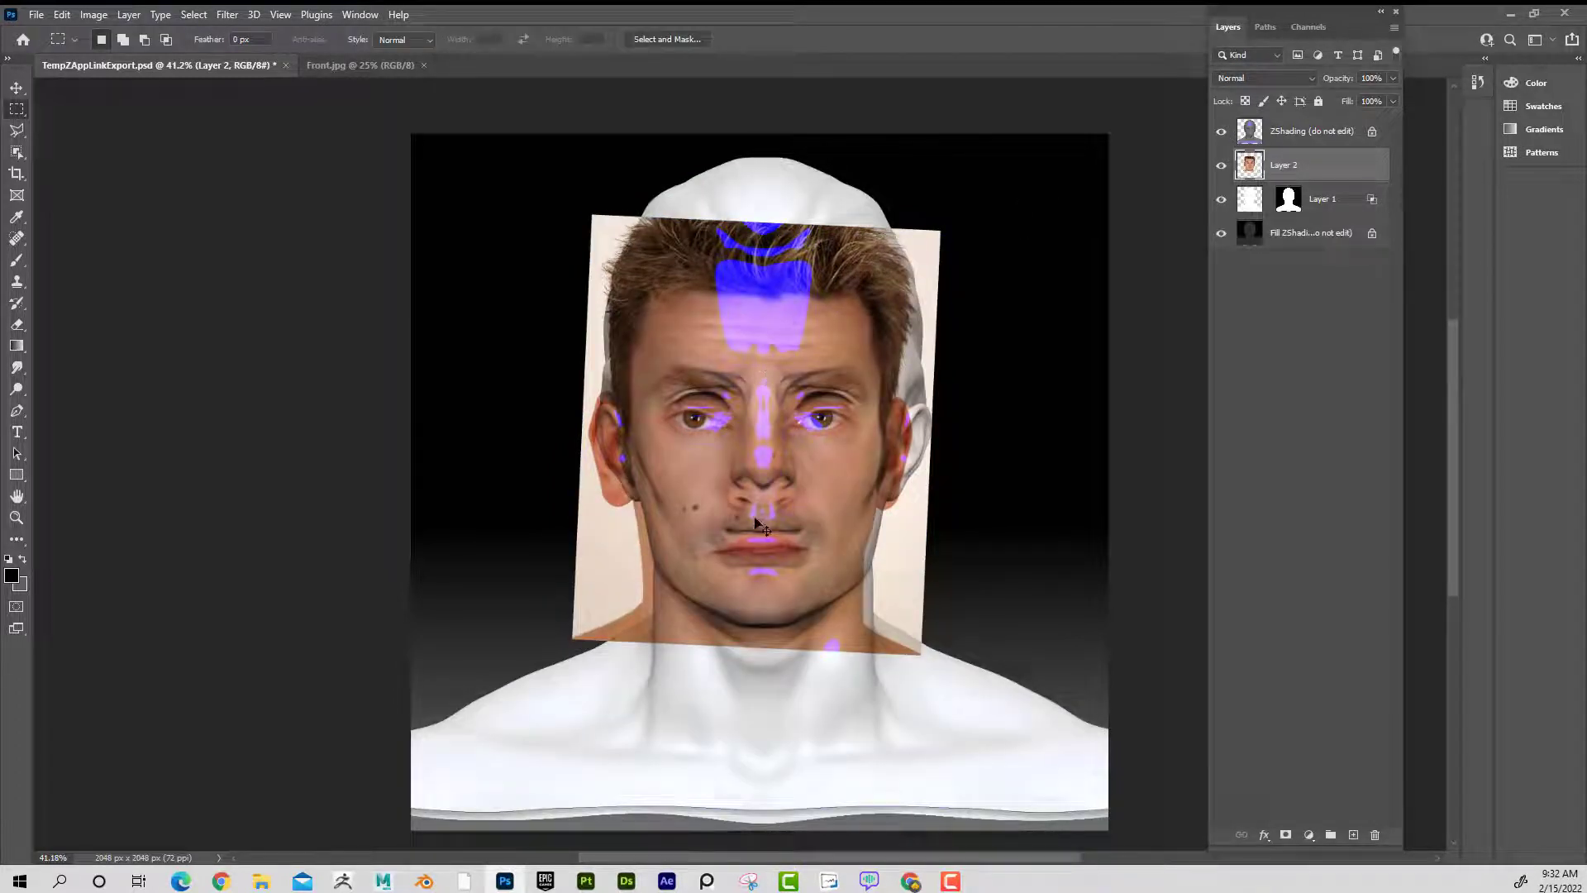
- Shrink the face photo to about 93.25% width and 93.82% height, then reposition and slightly rotate it to match the model's features
key(ctrl+t)
drag(573, 659, 593, 628)
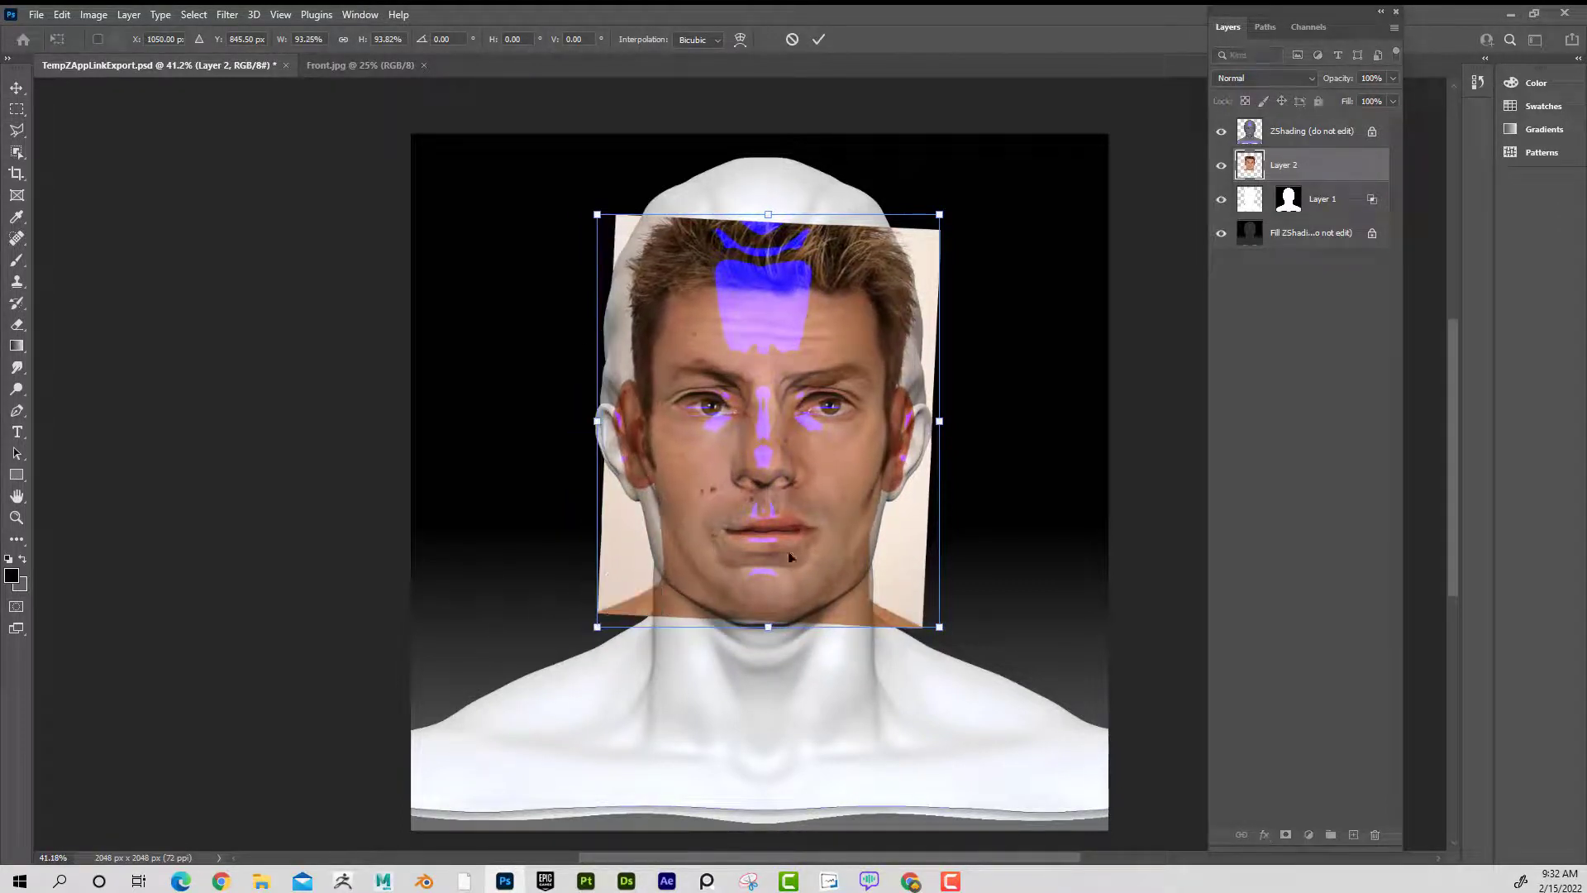
drag(797, 547, 787, 542)
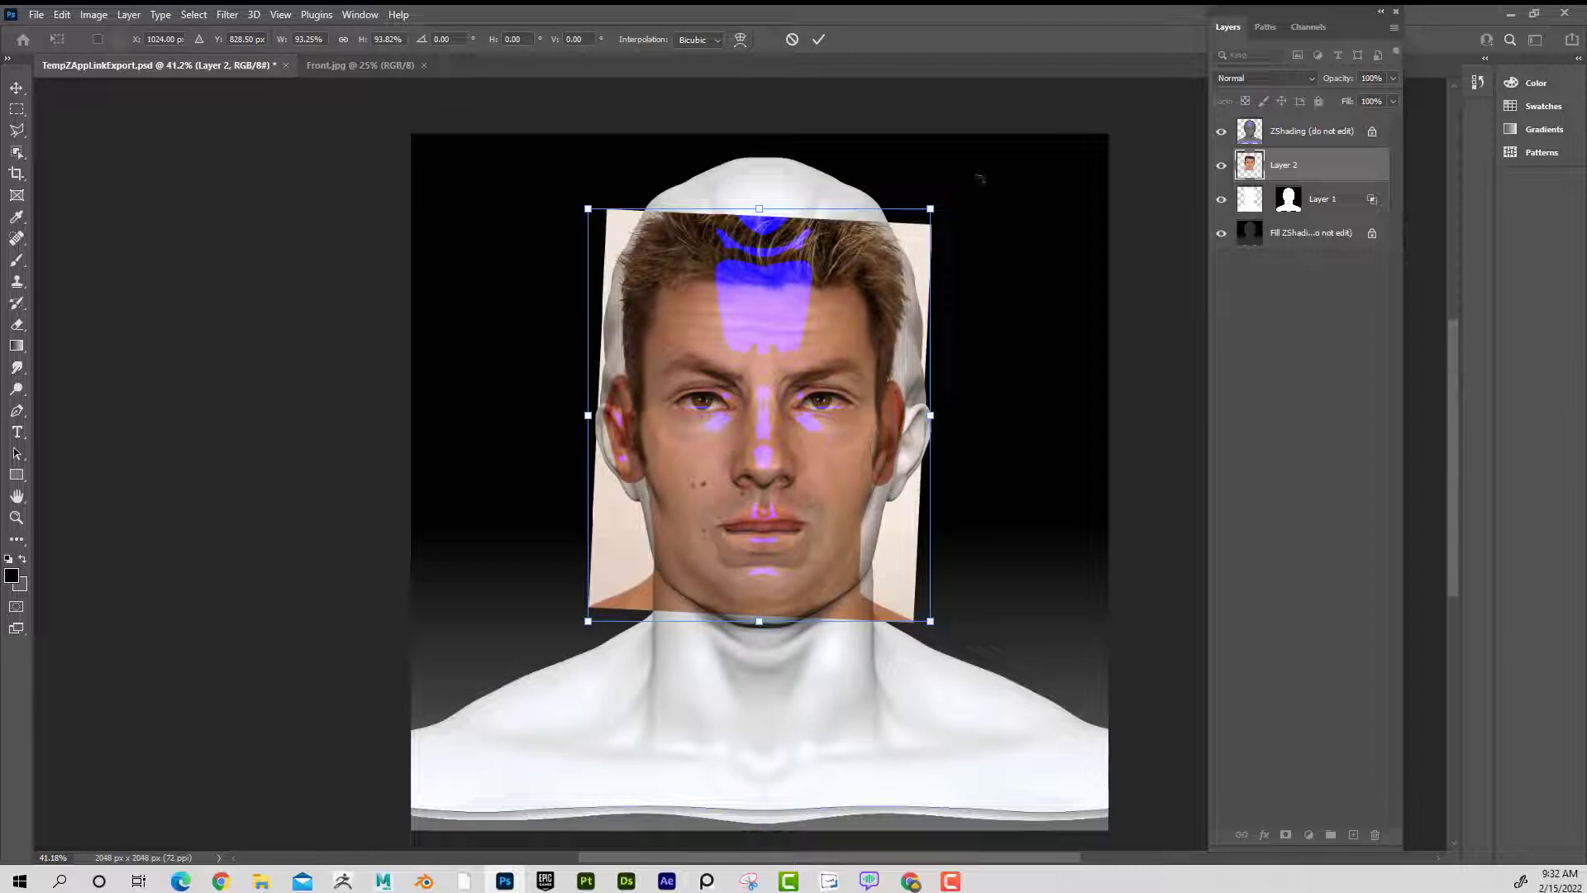
mouse_move(979, 178)
mouse_down()
mouse_move(1016, 156)
mouse_move(991, 179)
mouse_up()
key(Return)
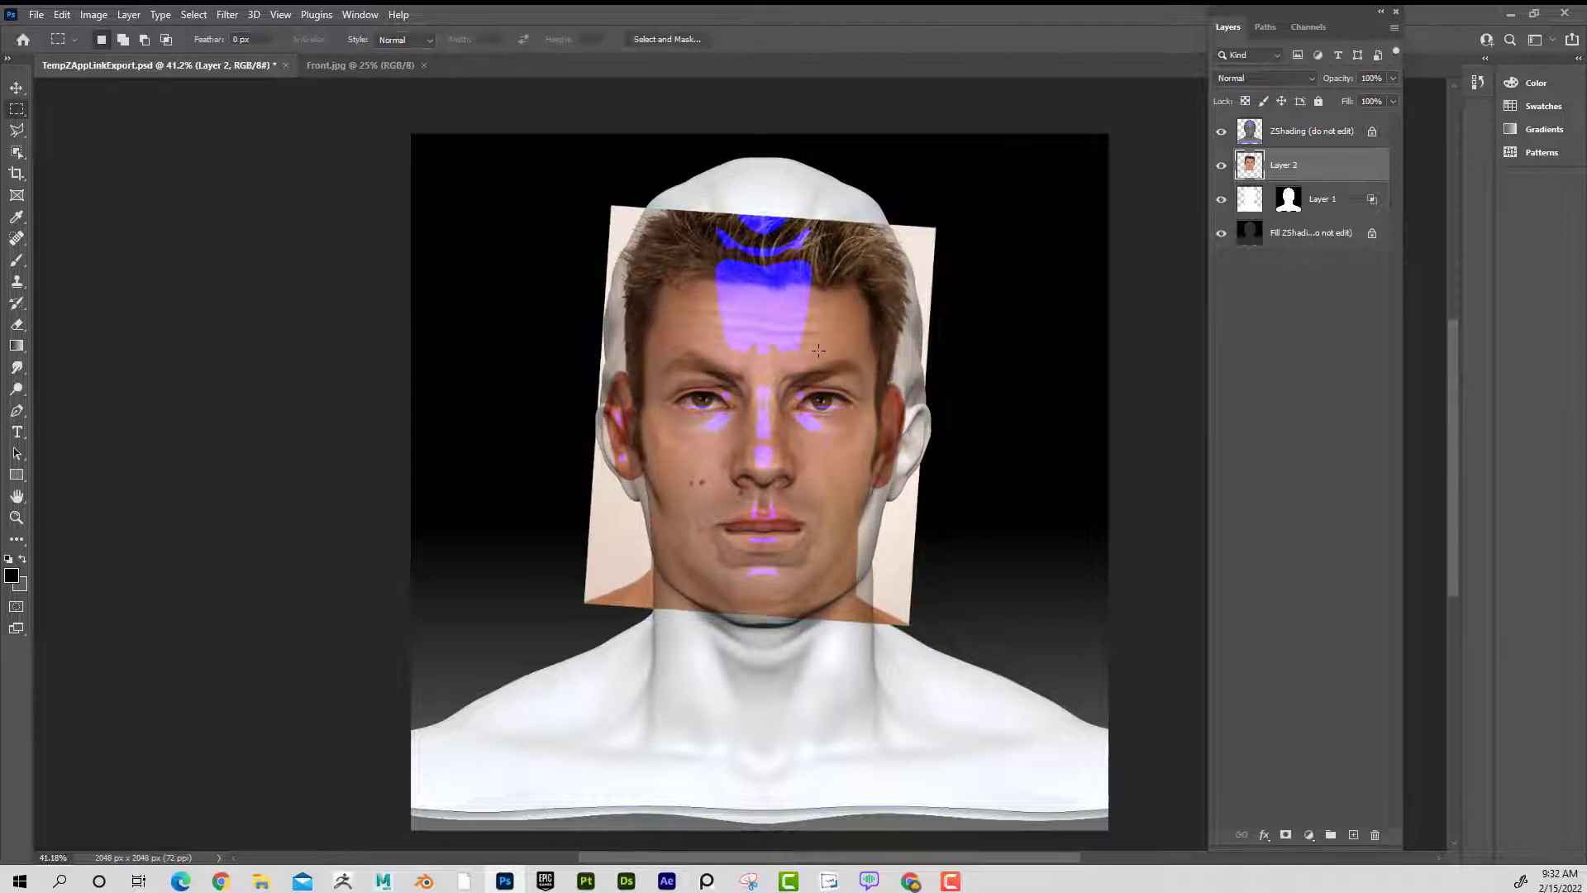
- Stretch the face photo to about 102.61% width and 105.92% height and rotate it about -1.47° to fit the eyes, nose and chin
click(17, 518)
drag(764, 422, 784, 387)
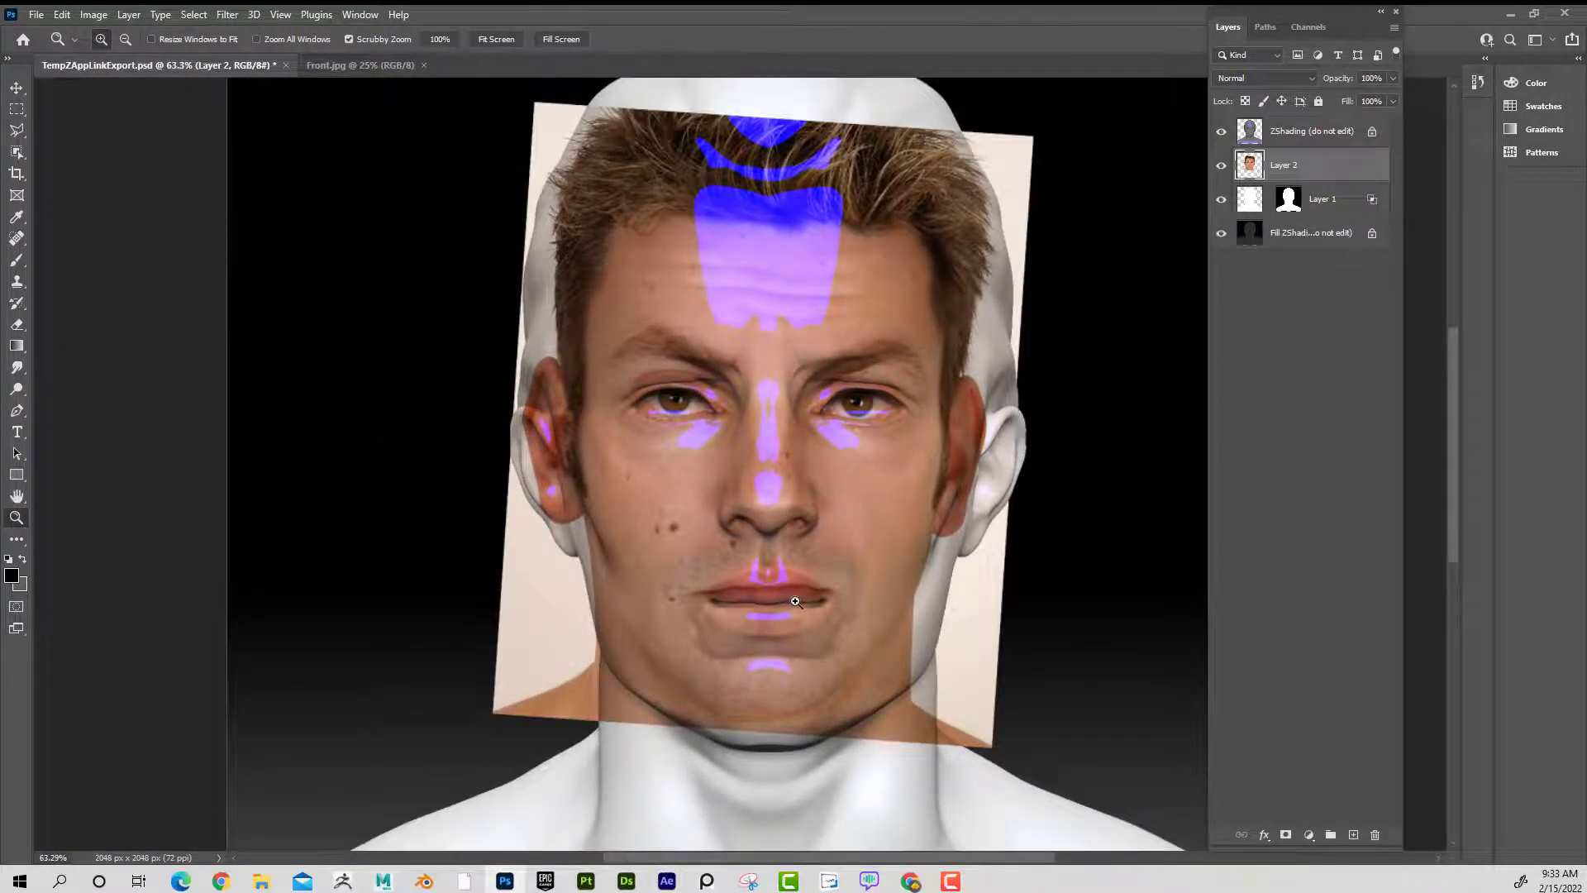
mouse_move(806, 602)
mouse_down()
mouse_move(842, 600)
mouse_move(806, 593)
mouse_up()
key(ctrl+t)
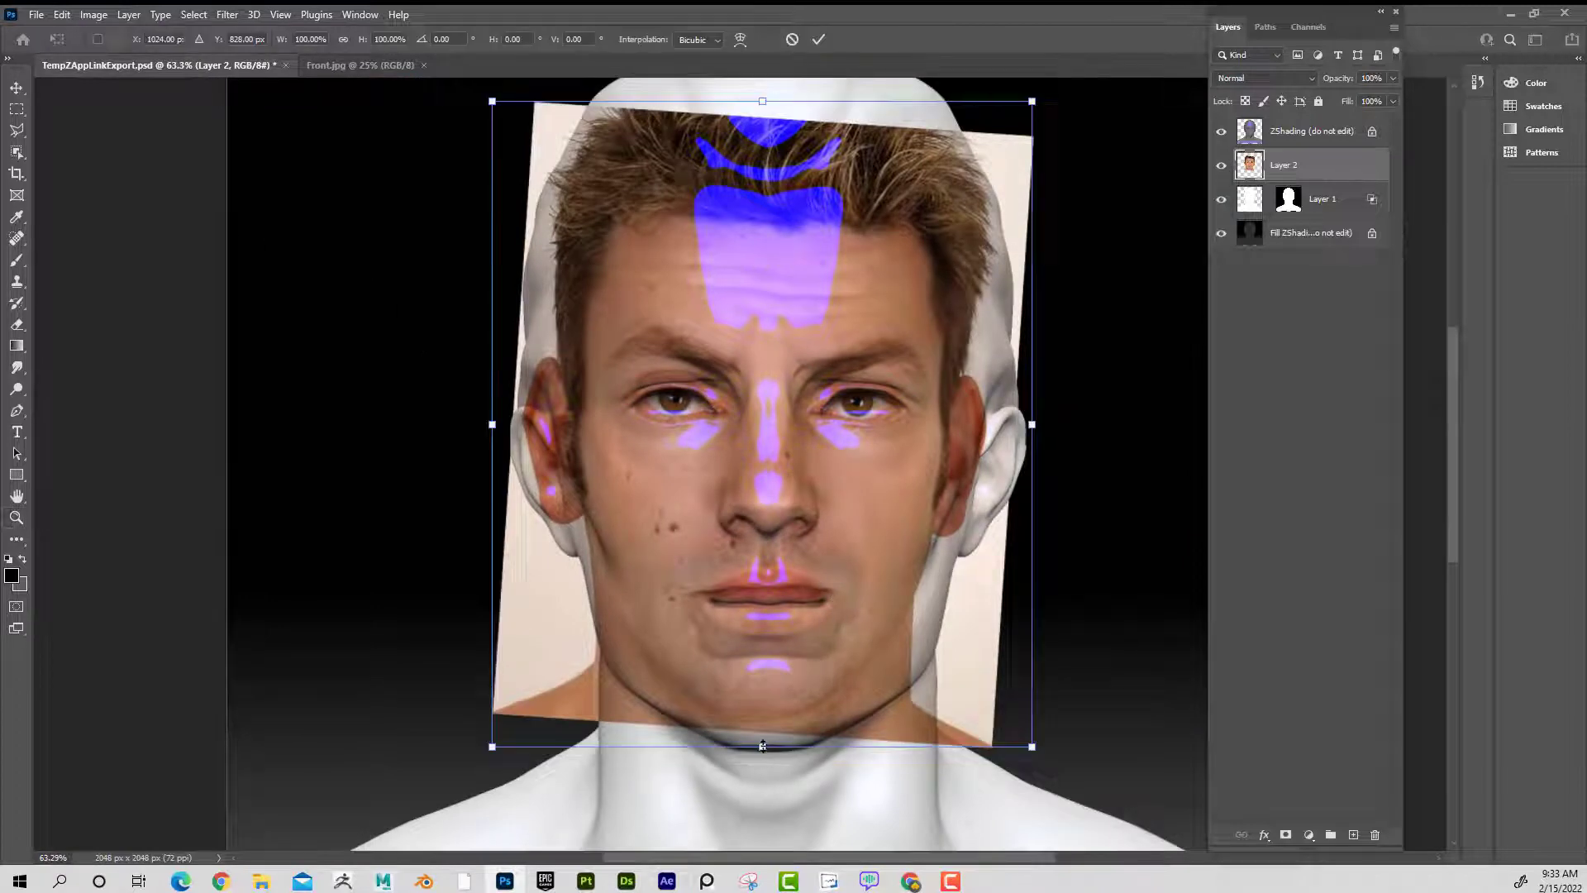
drag(762, 746, 761, 769)
drag(767, 104, 767, 85)
drag(1032, 428, 1038, 428)
drag(493, 427, 483, 427)
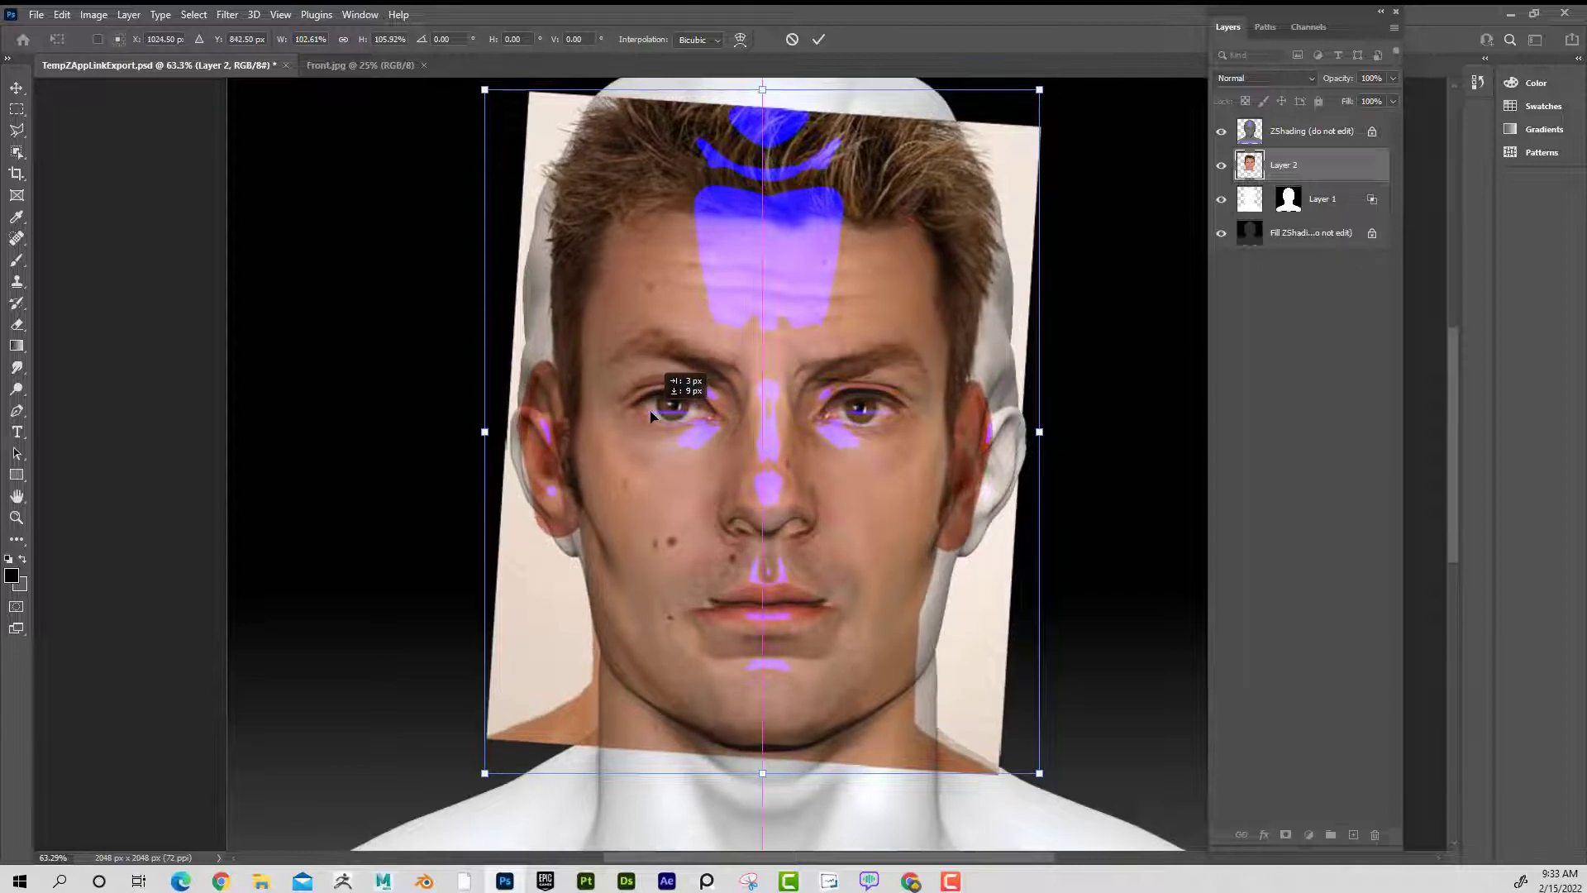
drag(390, 454, 389, 481)
key(Return)
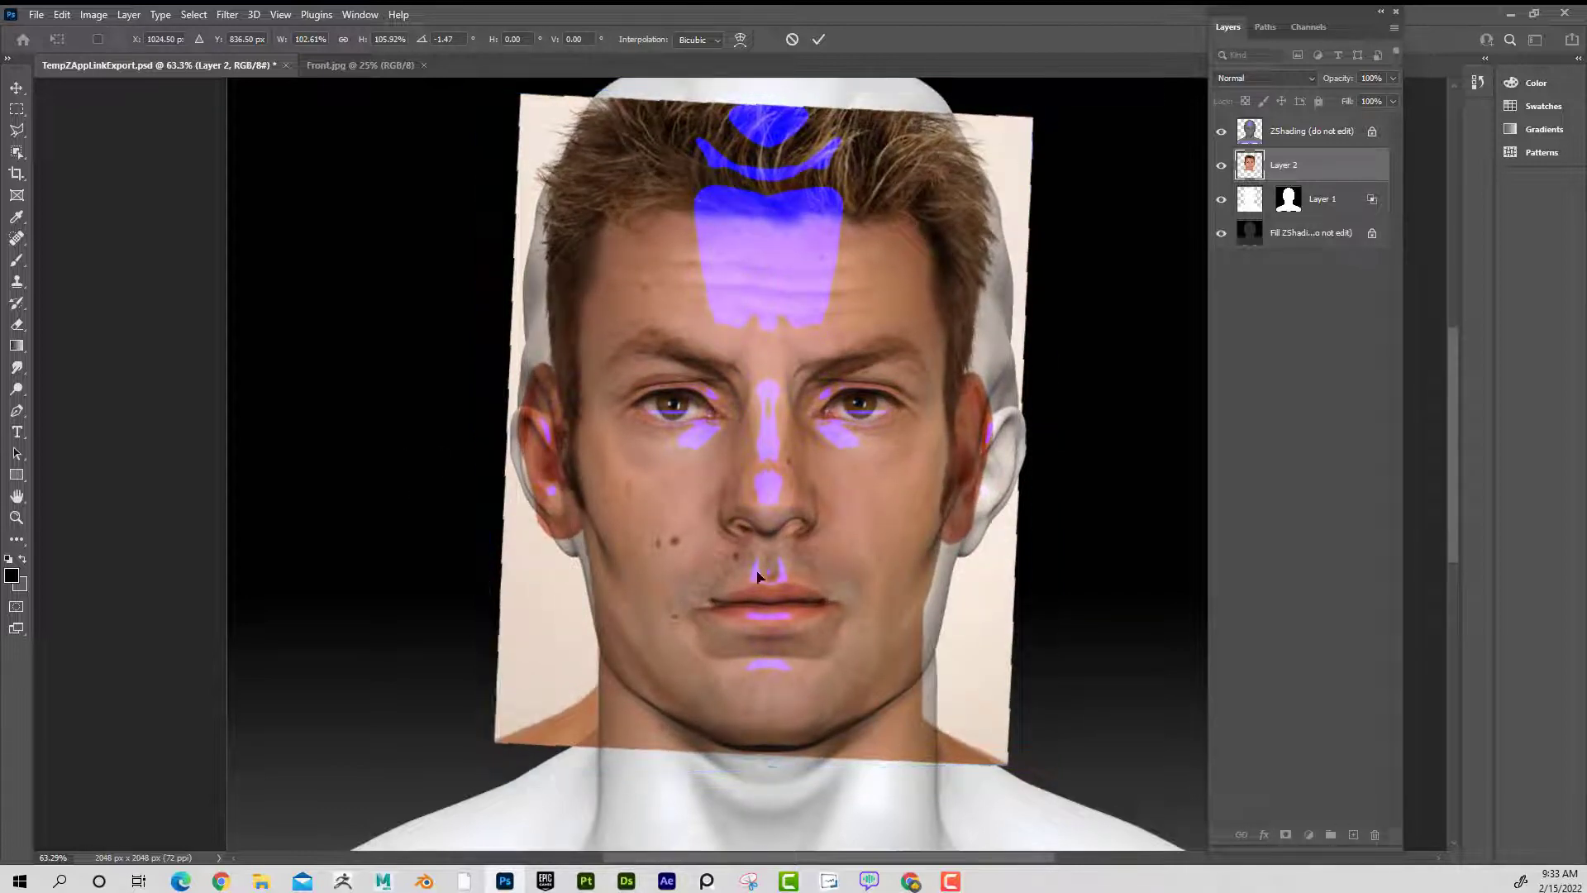
- Copy a rectangular area around the mouth from Layer 2 to a new layer
key(z)
drag(772, 536, 761, 403)
drag(776, 501, 776, 431)
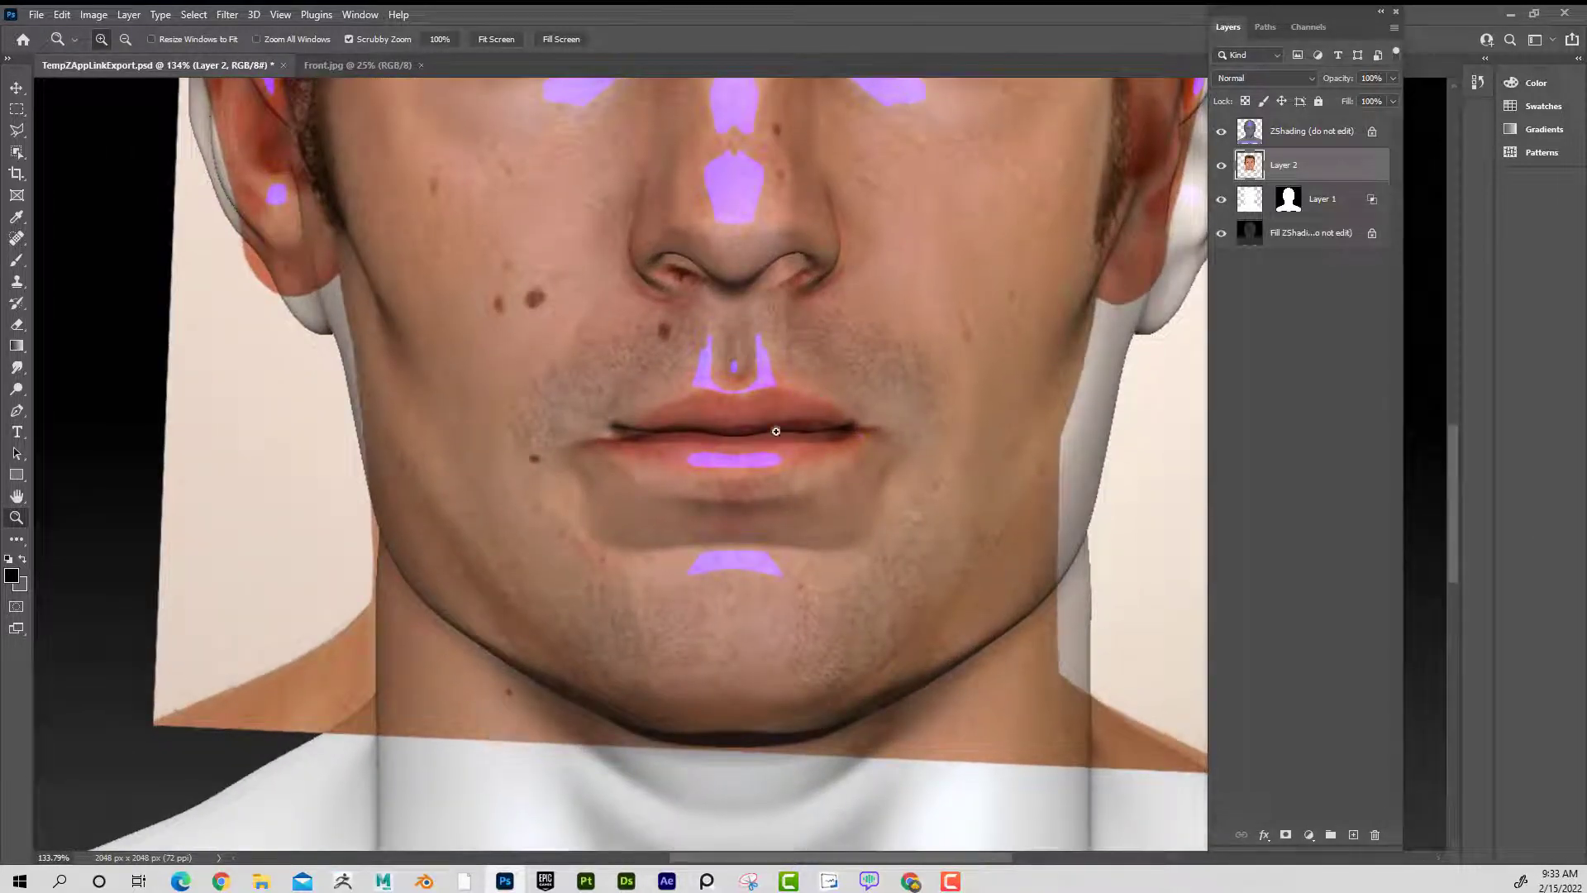
click(1224, 171)
click(1224, 171)
click(17, 108)
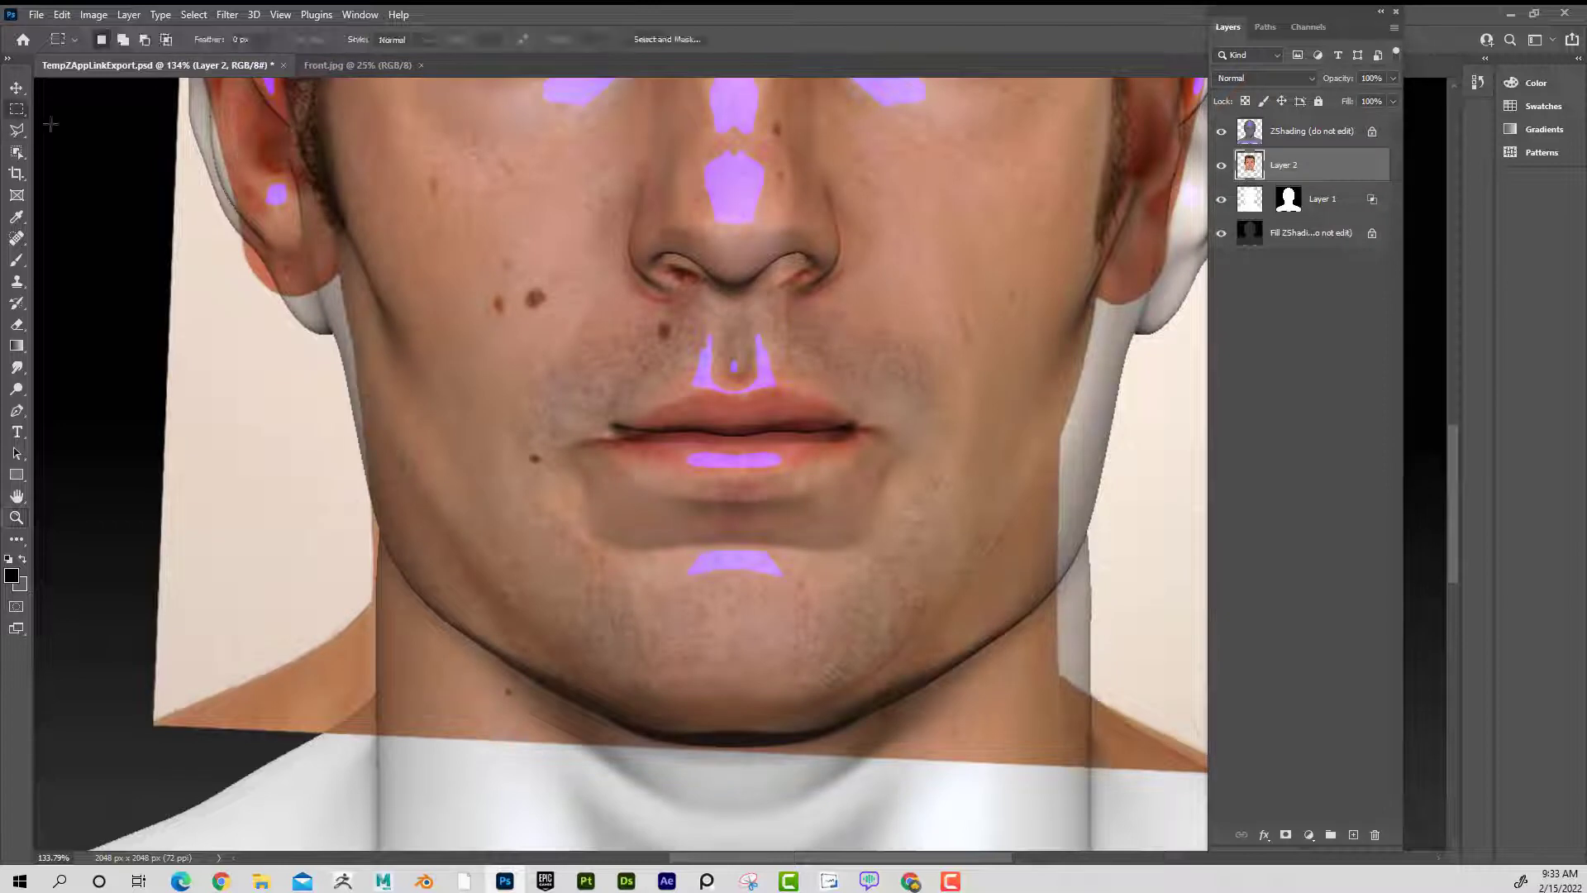
drag(460, 325, 991, 561)
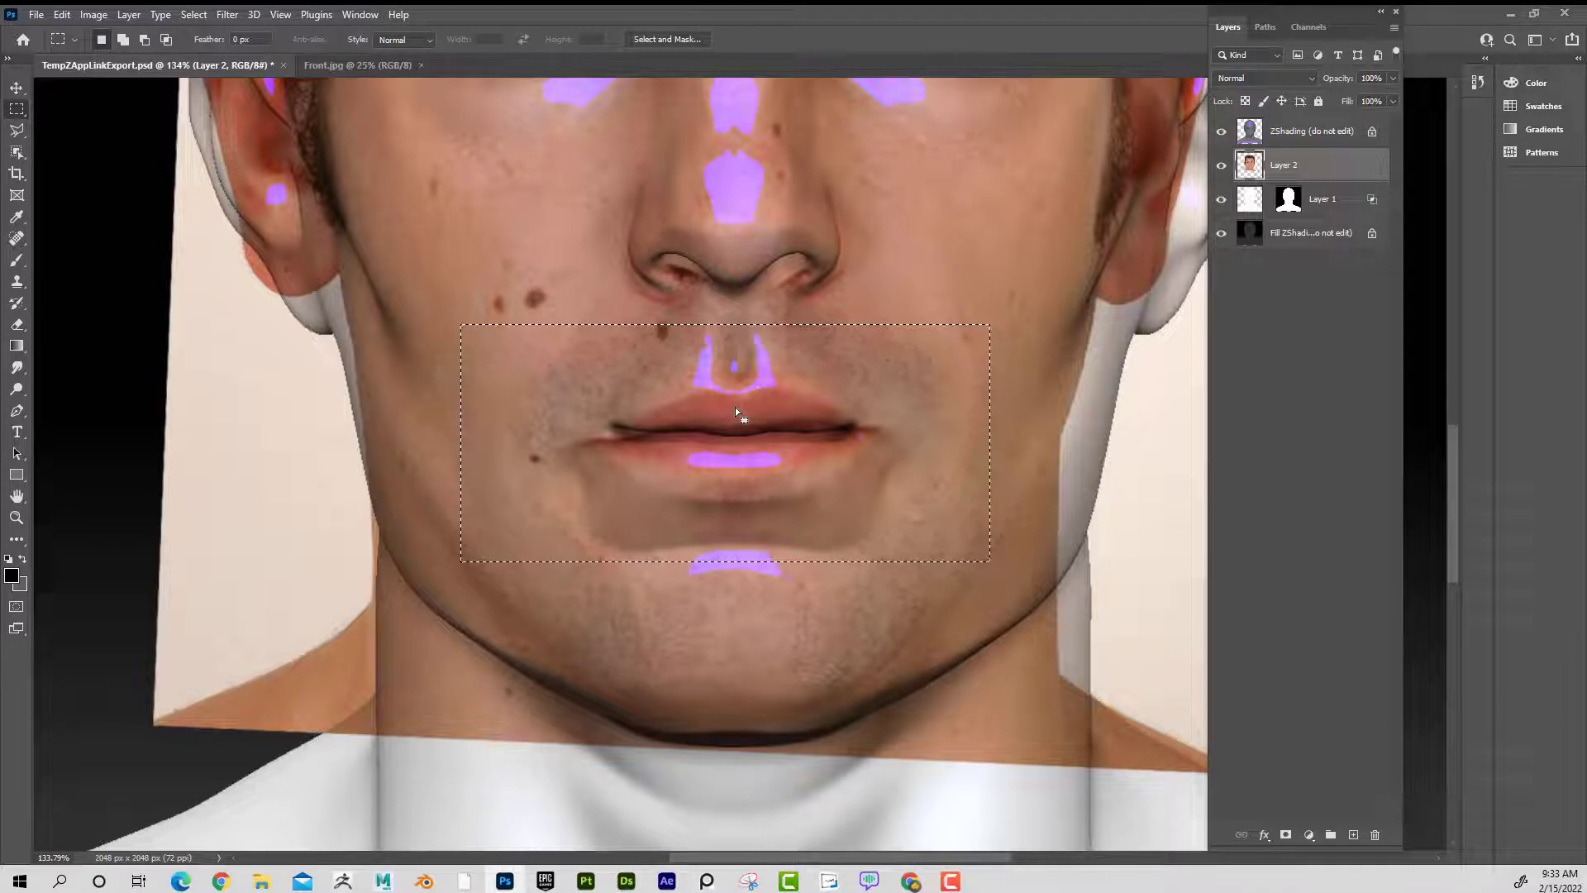
key(ctrl+j)
- Warp the copied mouth patch so the lips and mouth corners line up with the model's mouth
click(62, 15)
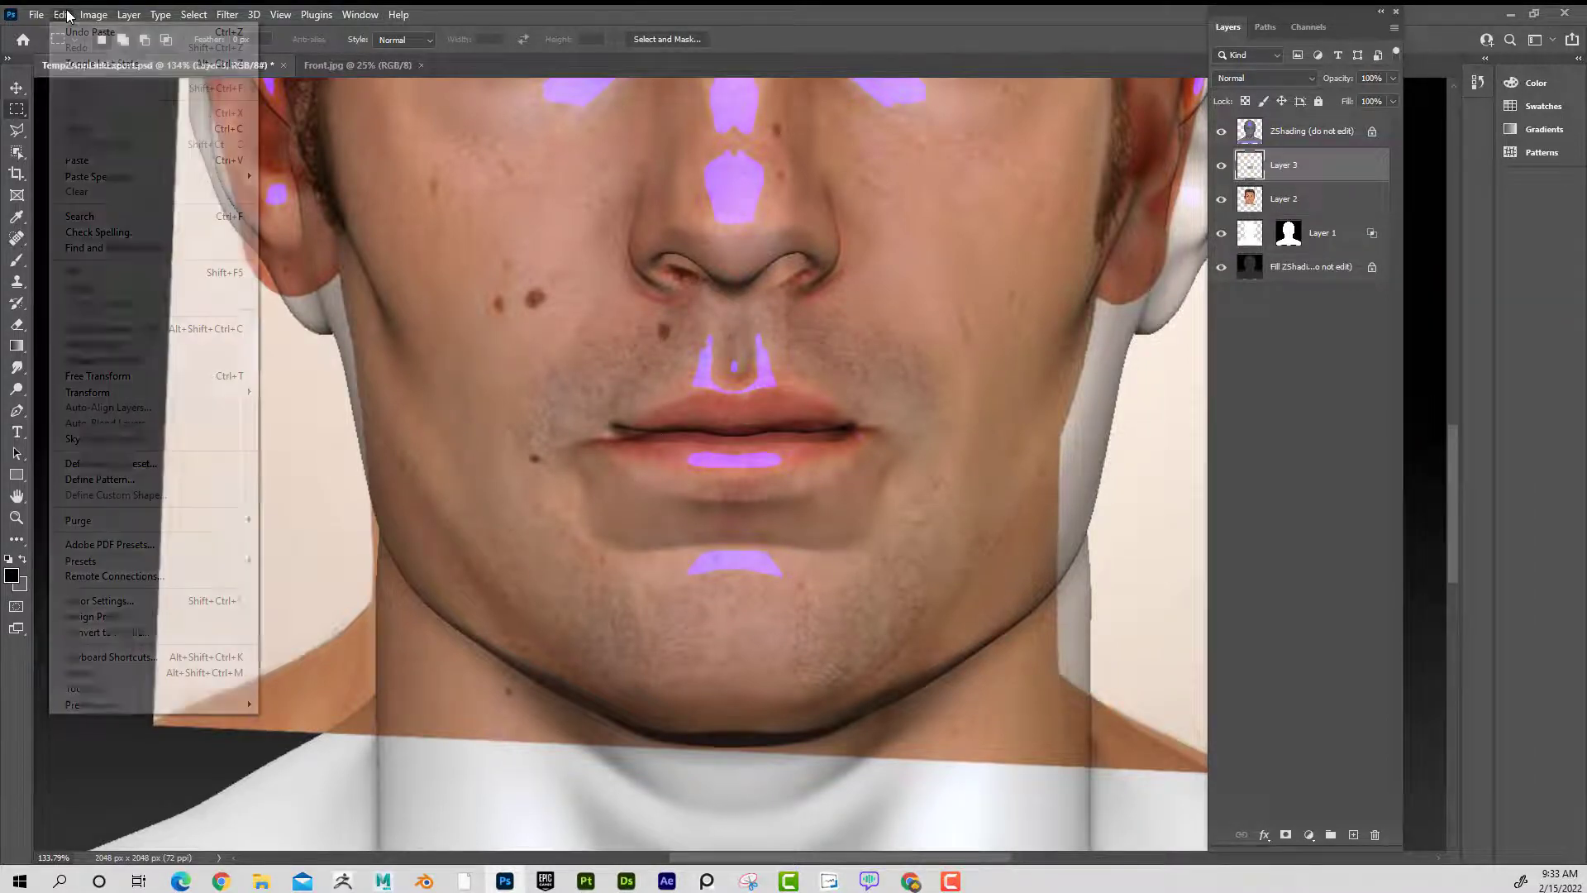
mouse_move(177, 400)
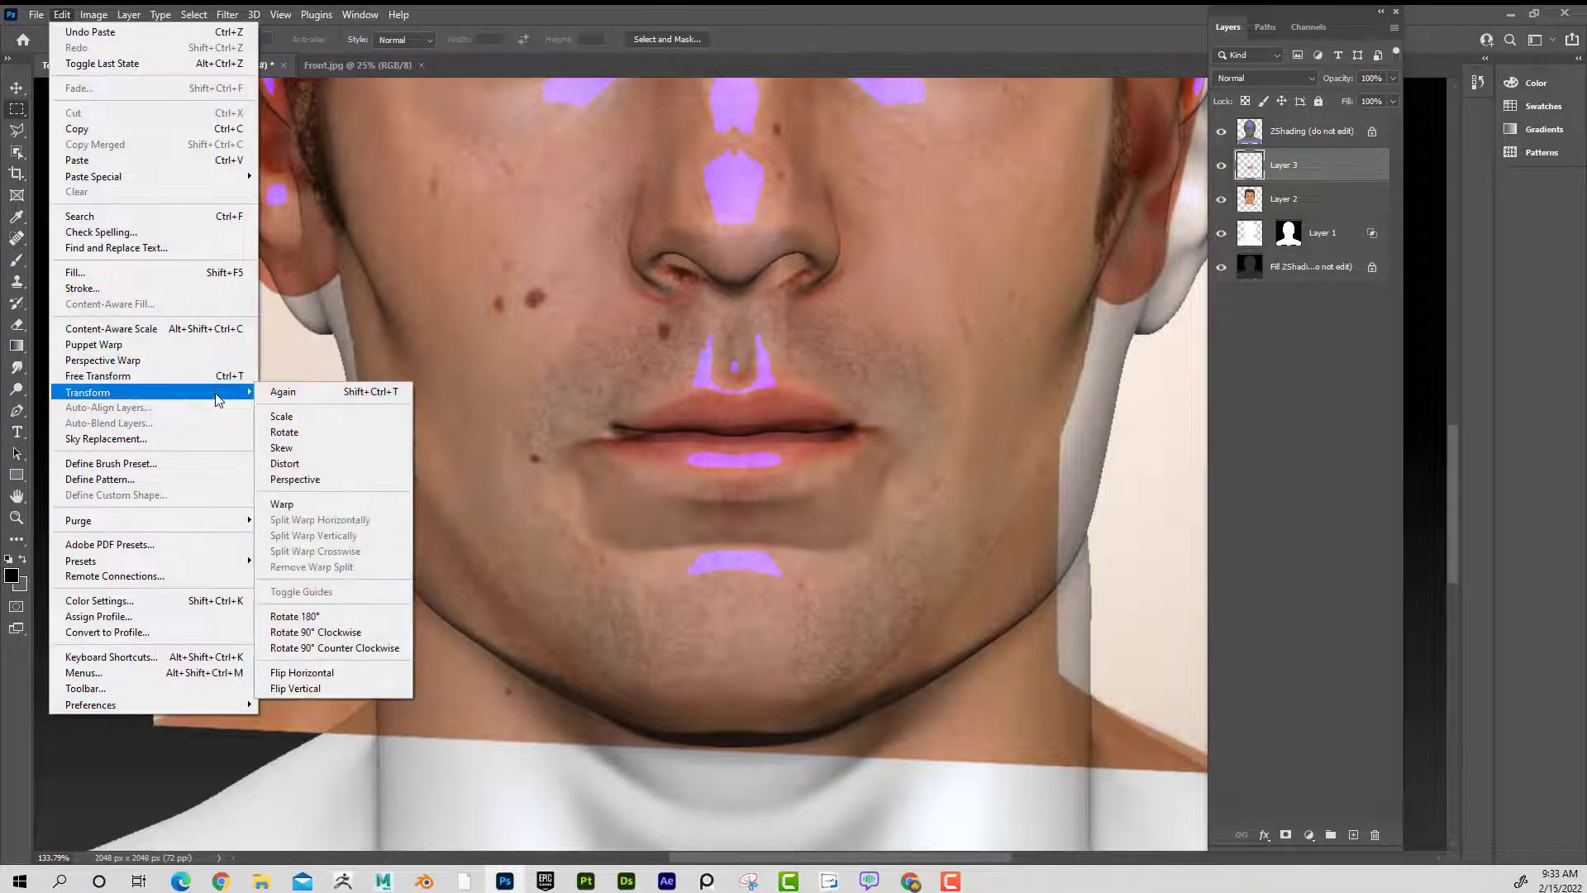
click(347, 505)
drag(532, 504, 544, 489)
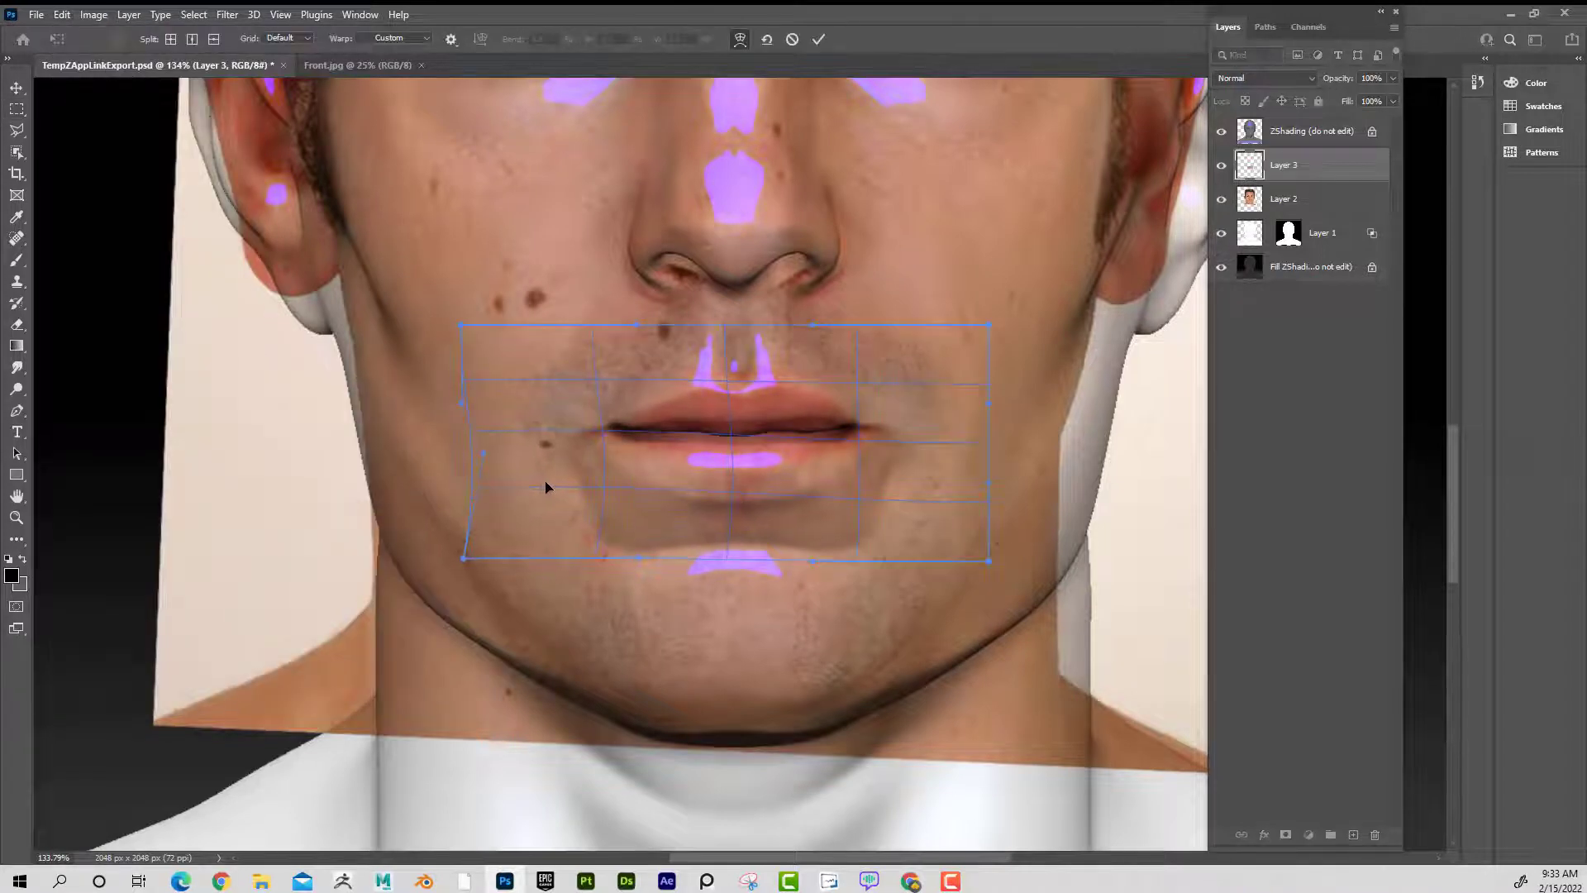
drag(904, 503, 901, 500)
drag(733, 495, 782, 549)
drag(971, 522, 949, 504)
mouse_move(491, 537)
mouse_down()
mouse_move(506, 512)
mouse_move(502, 525)
mouse_up()
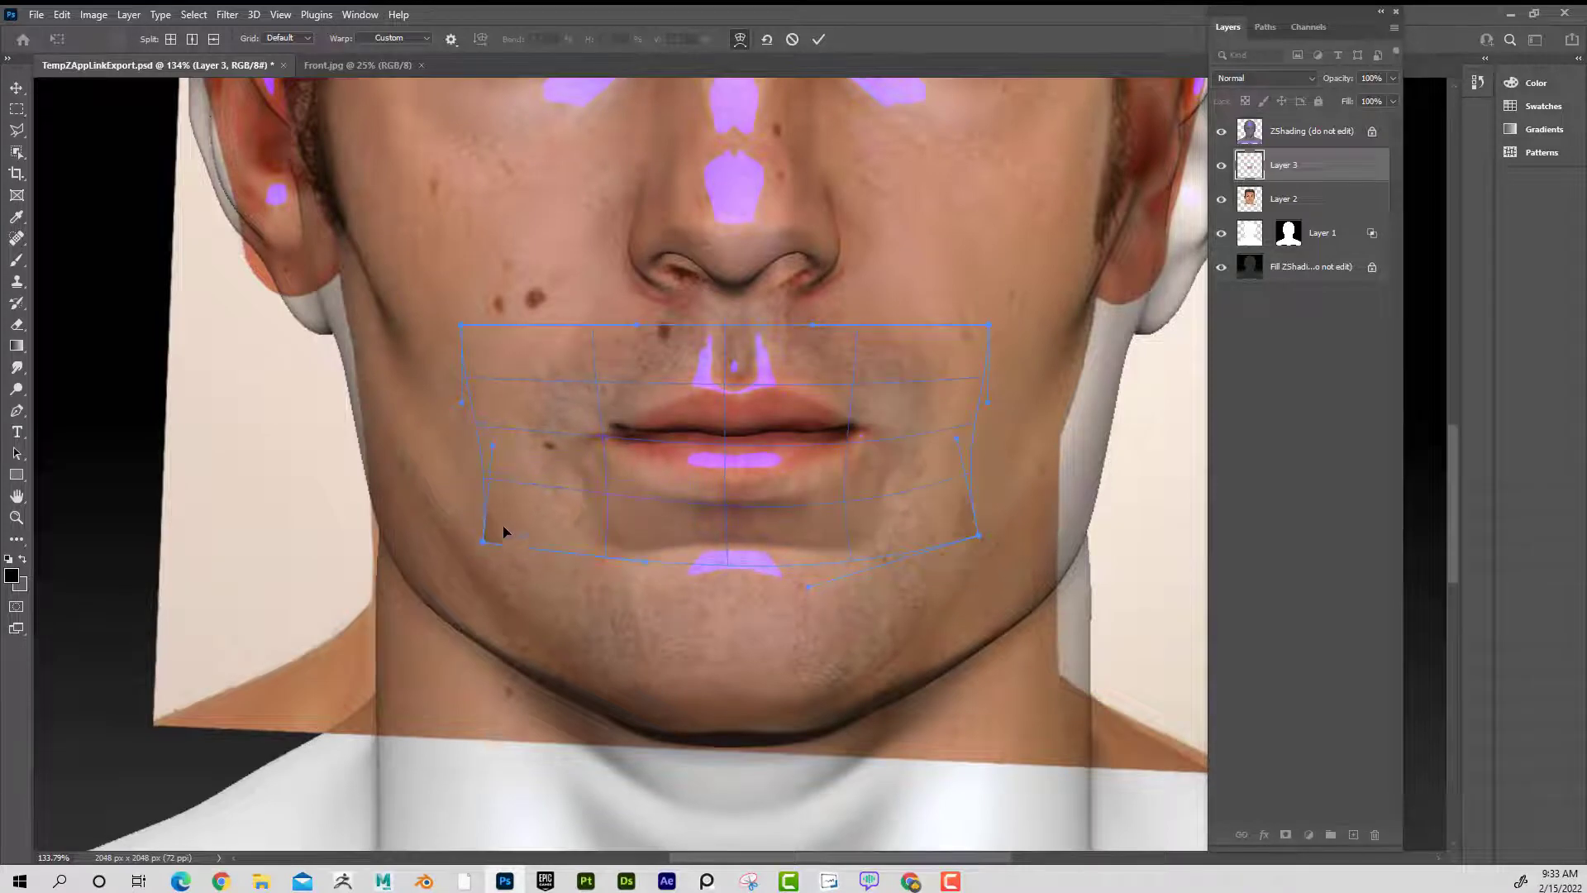
drag(530, 365, 538, 357)
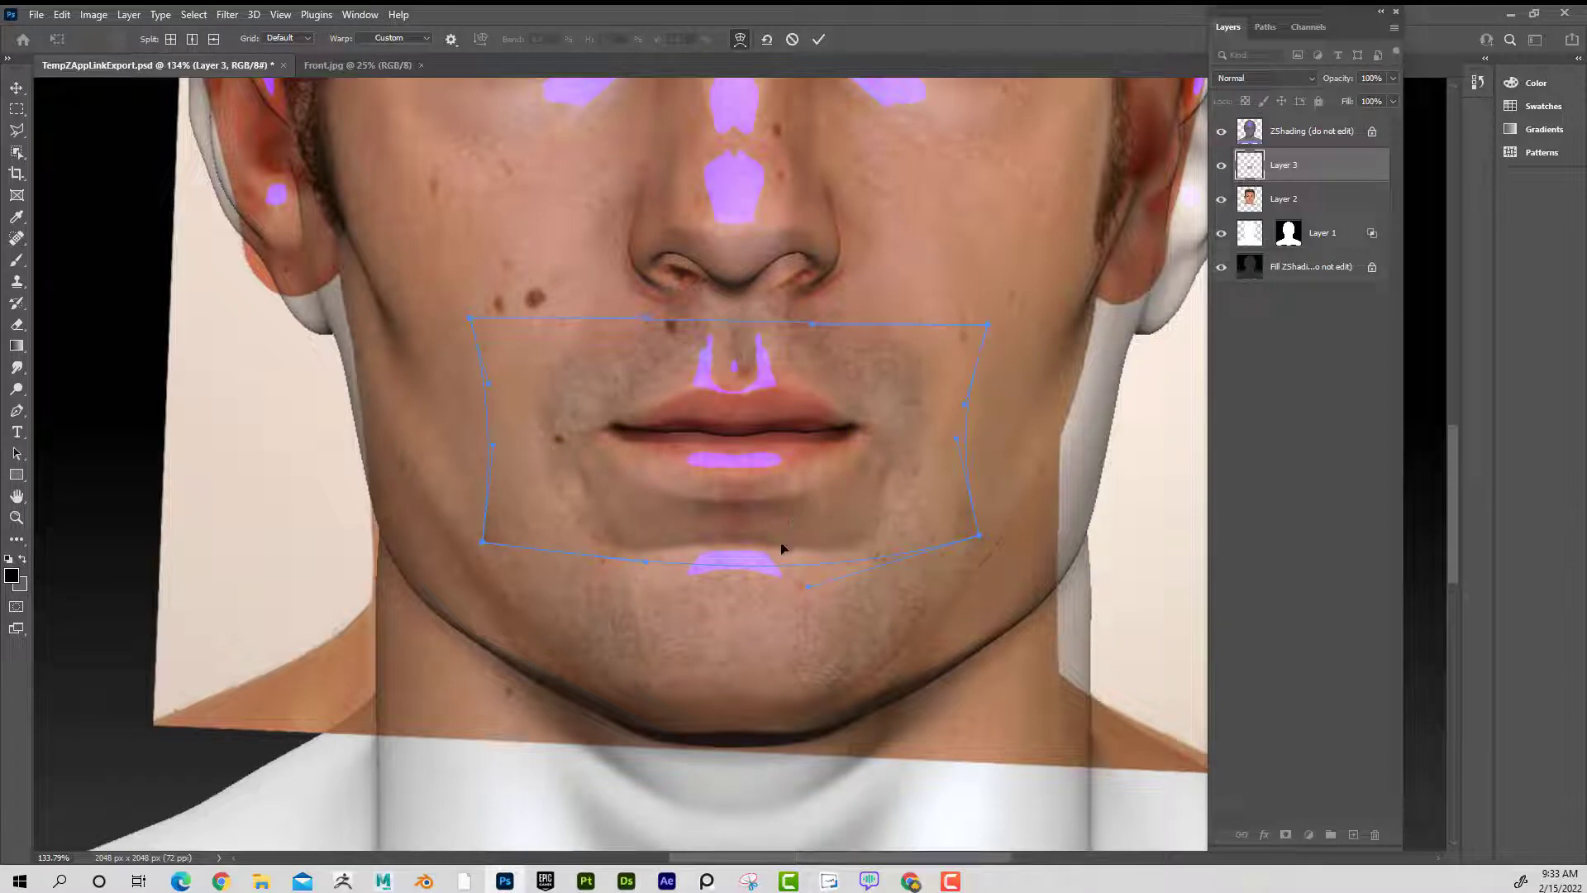
- Hide ZShading, mask the mouth patch and blend its edges in black with a 125 px Soft Round brush, then show ZShading again
click(1222, 132)
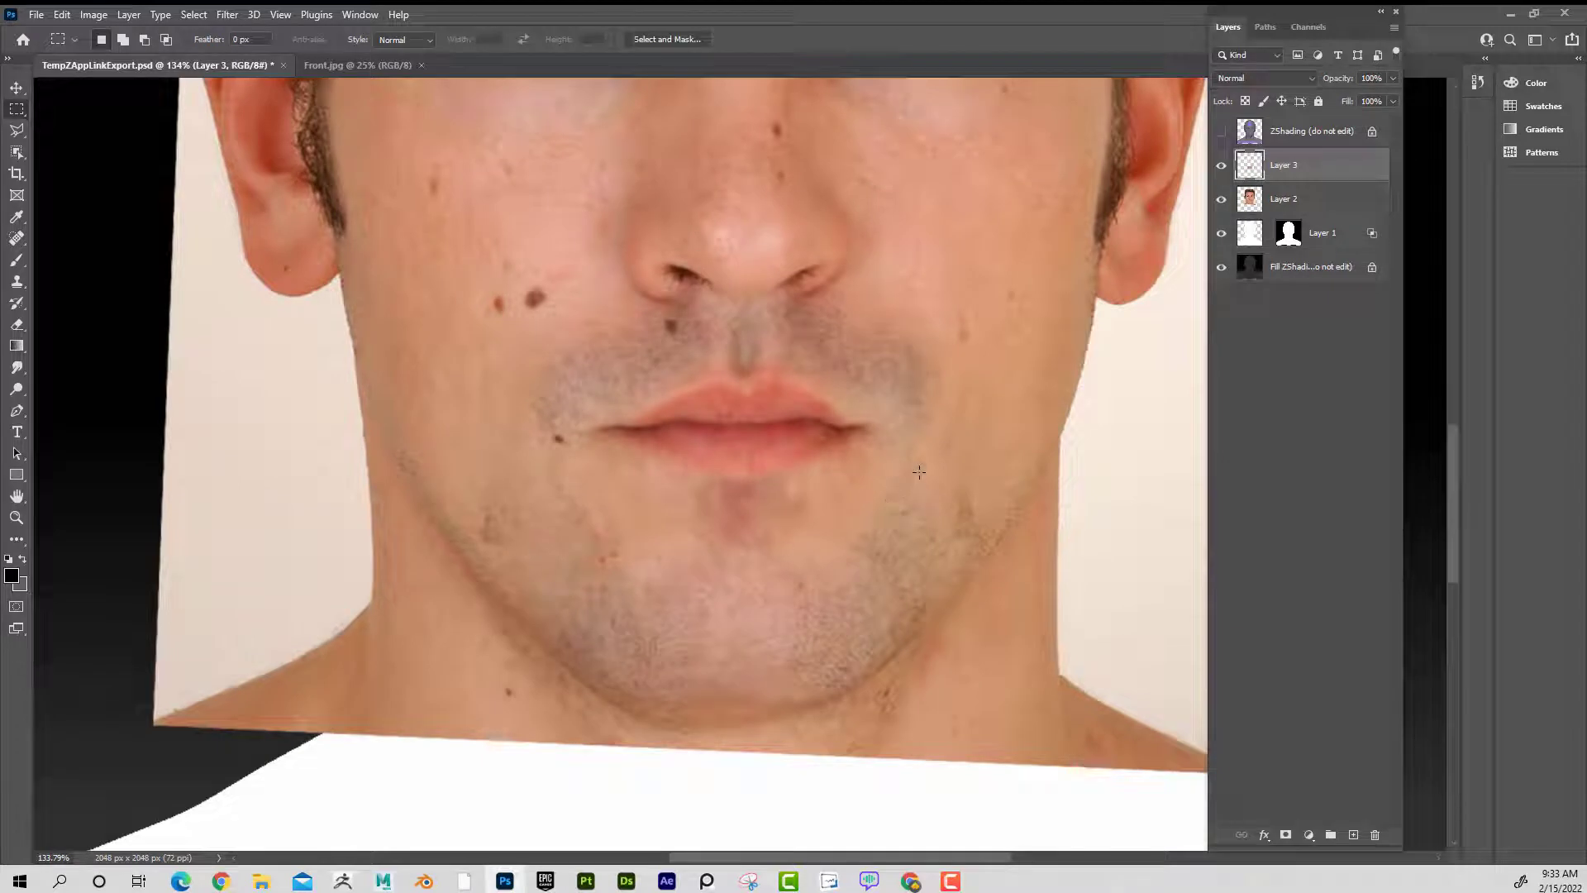
click(1284, 835)
click(16, 259)
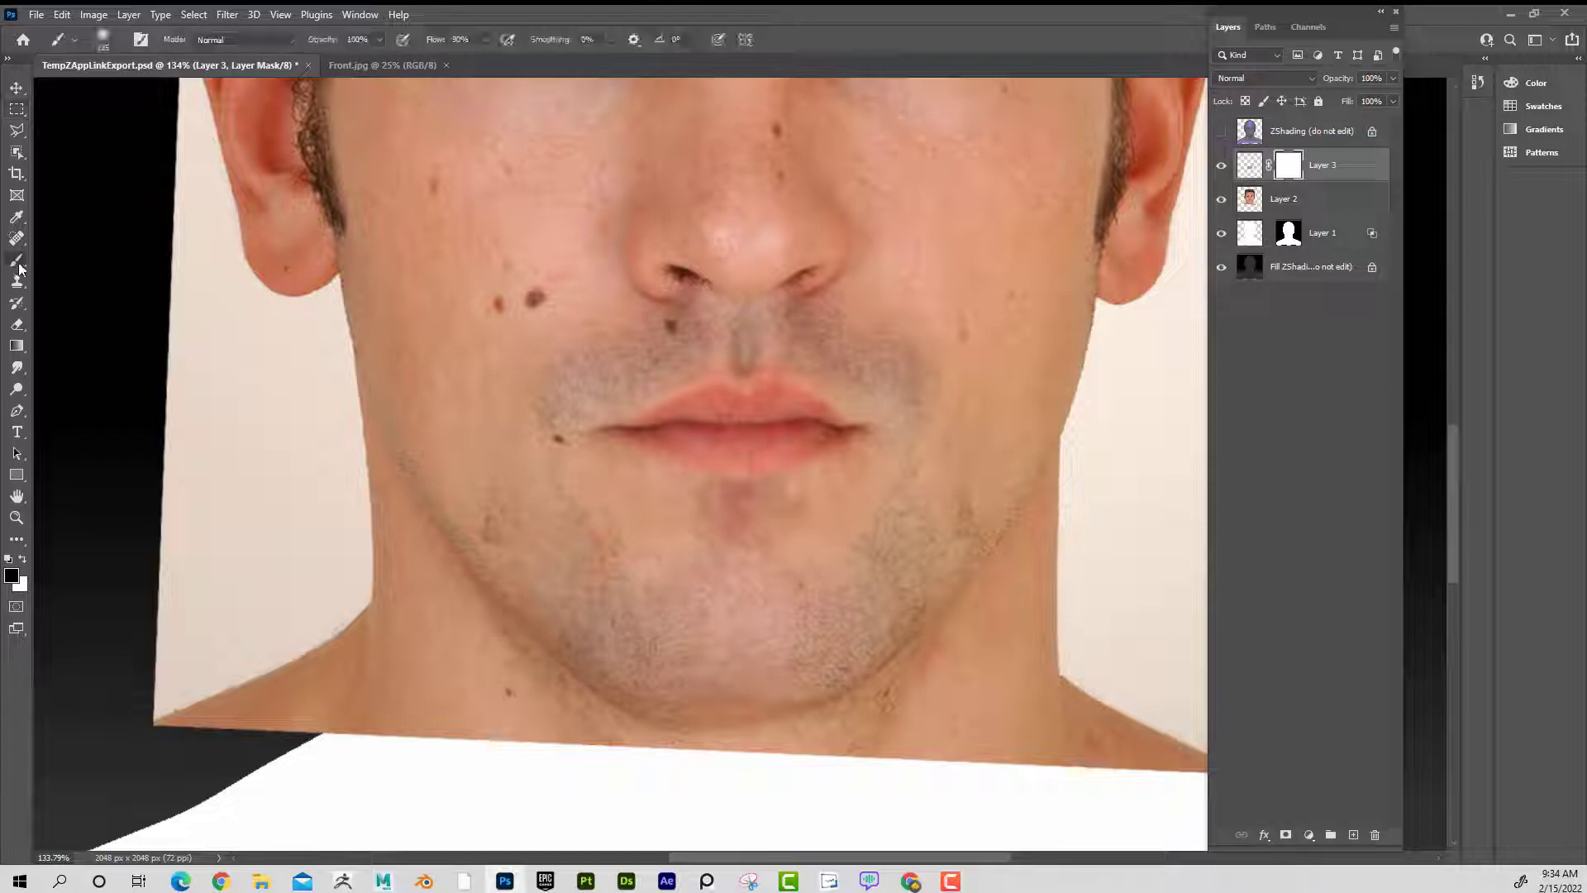
click(120, 40)
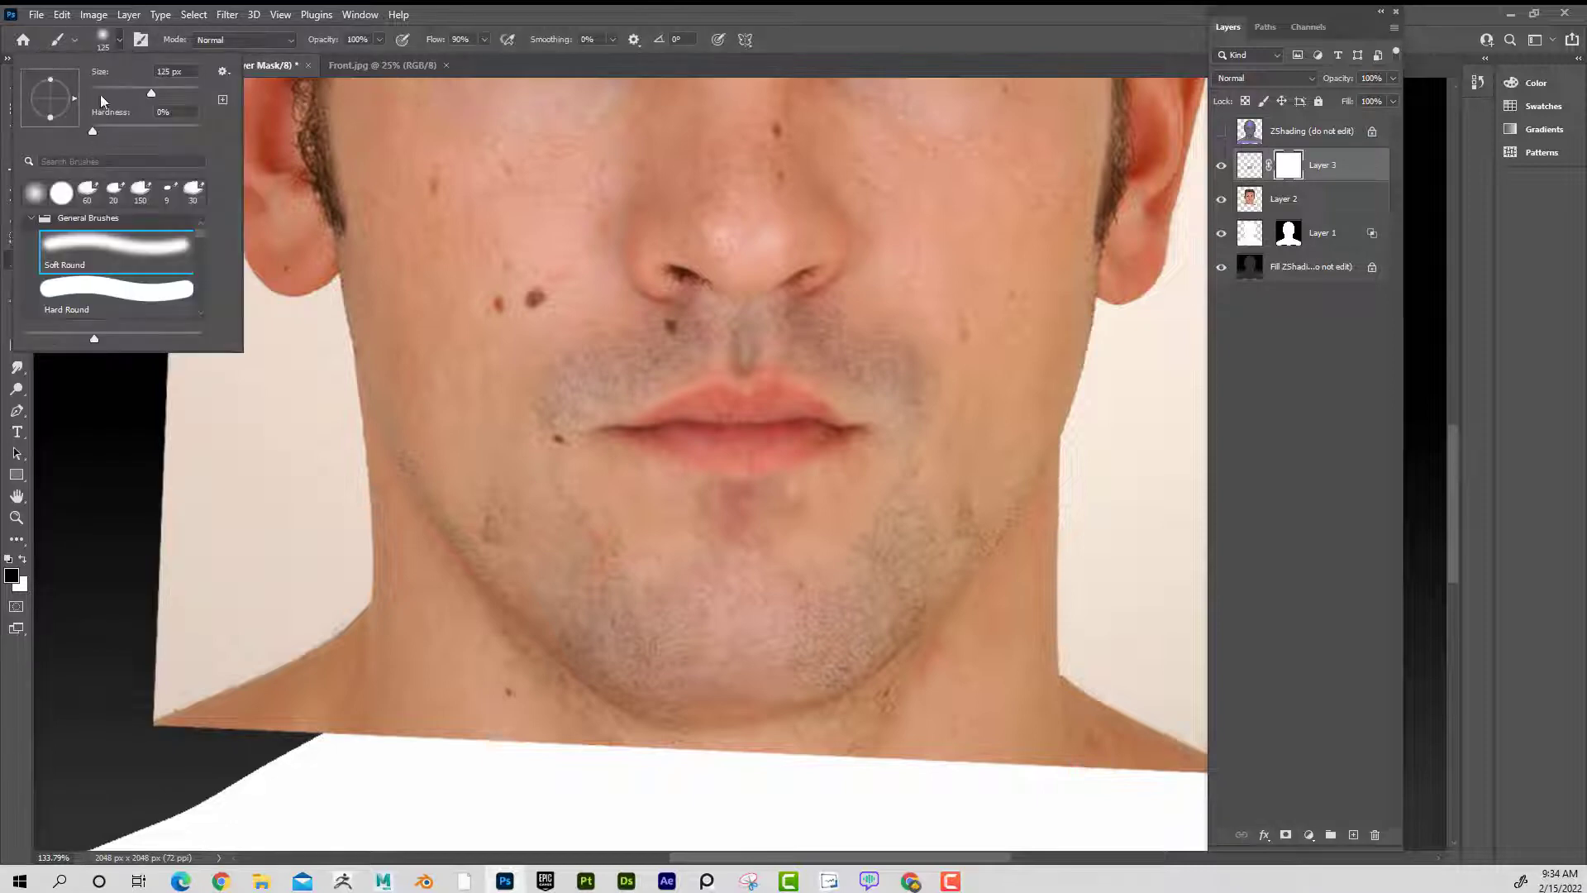
mouse_move(482, 502)
mouse_down()
mouse_move(514, 539)
mouse_move(739, 577)
mouse_move(880, 547)
mouse_move(964, 438)
mouse_move(928, 323)
mouse_move(829, 265)
mouse_move(644, 271)
mouse_move(499, 364)
mouse_move(503, 510)
mouse_move(655, 609)
mouse_move(719, 624)
mouse_up()
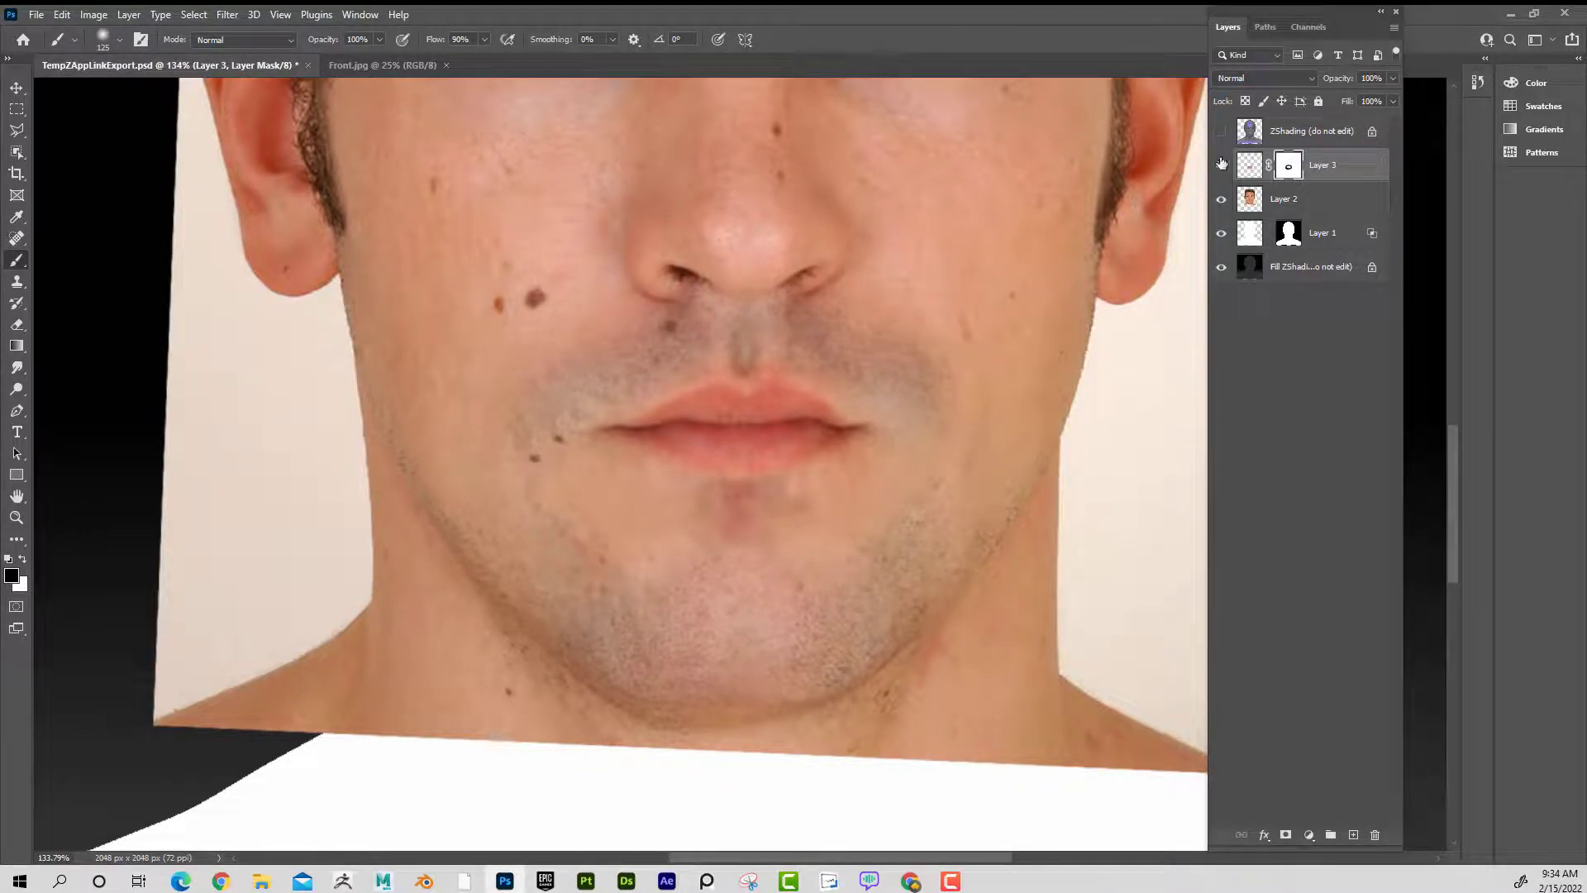
click(1220, 132)
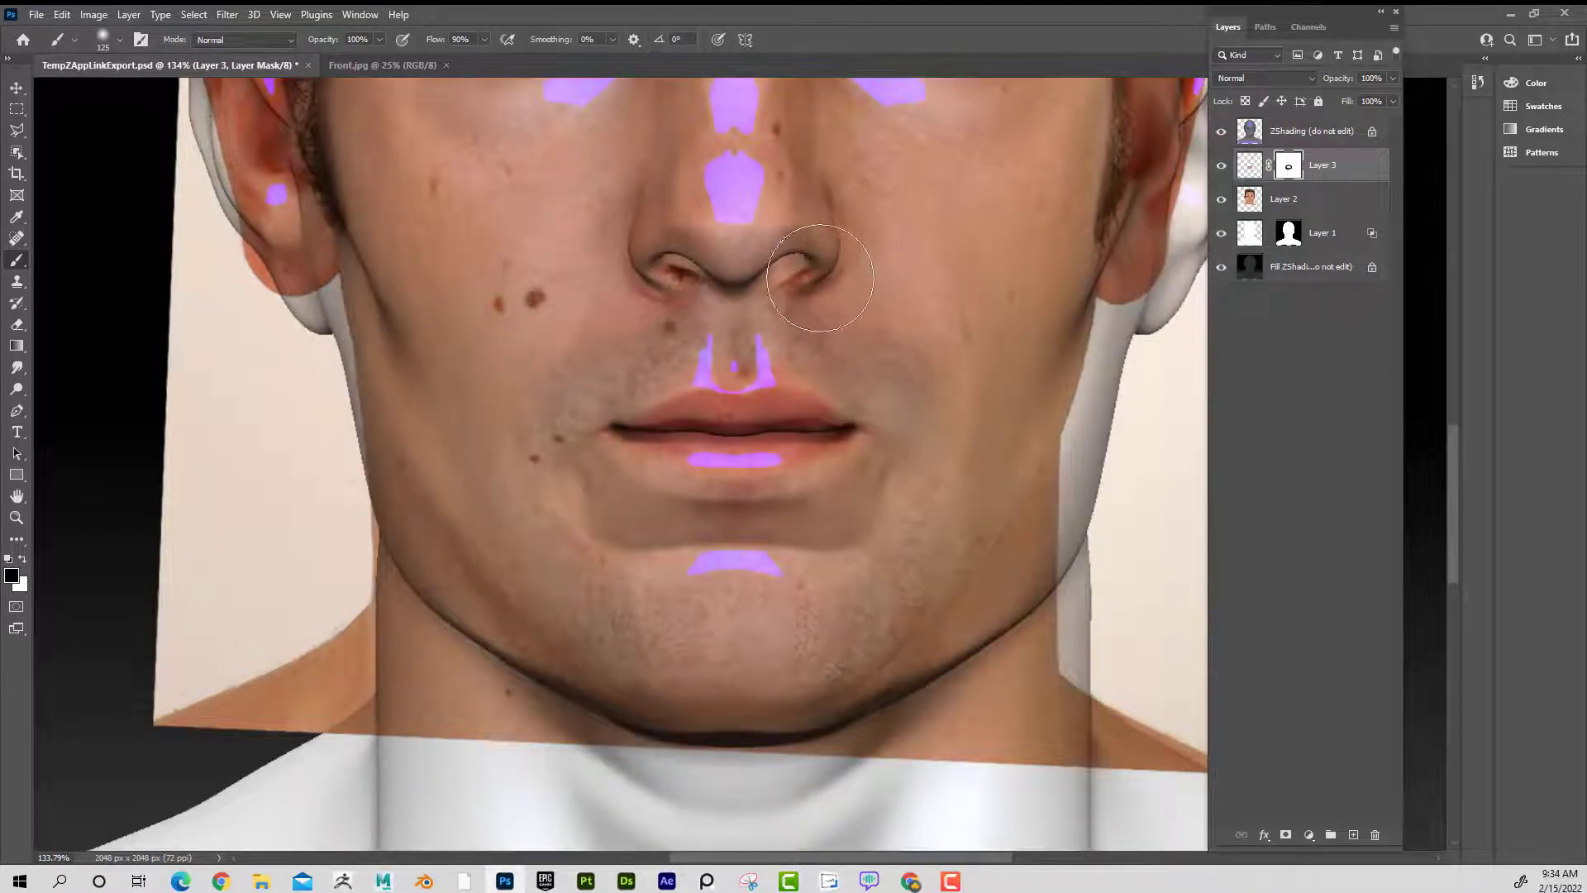
- Copy a rectangular area around the nose from Layer 2 to a new layer
click(1306, 205)
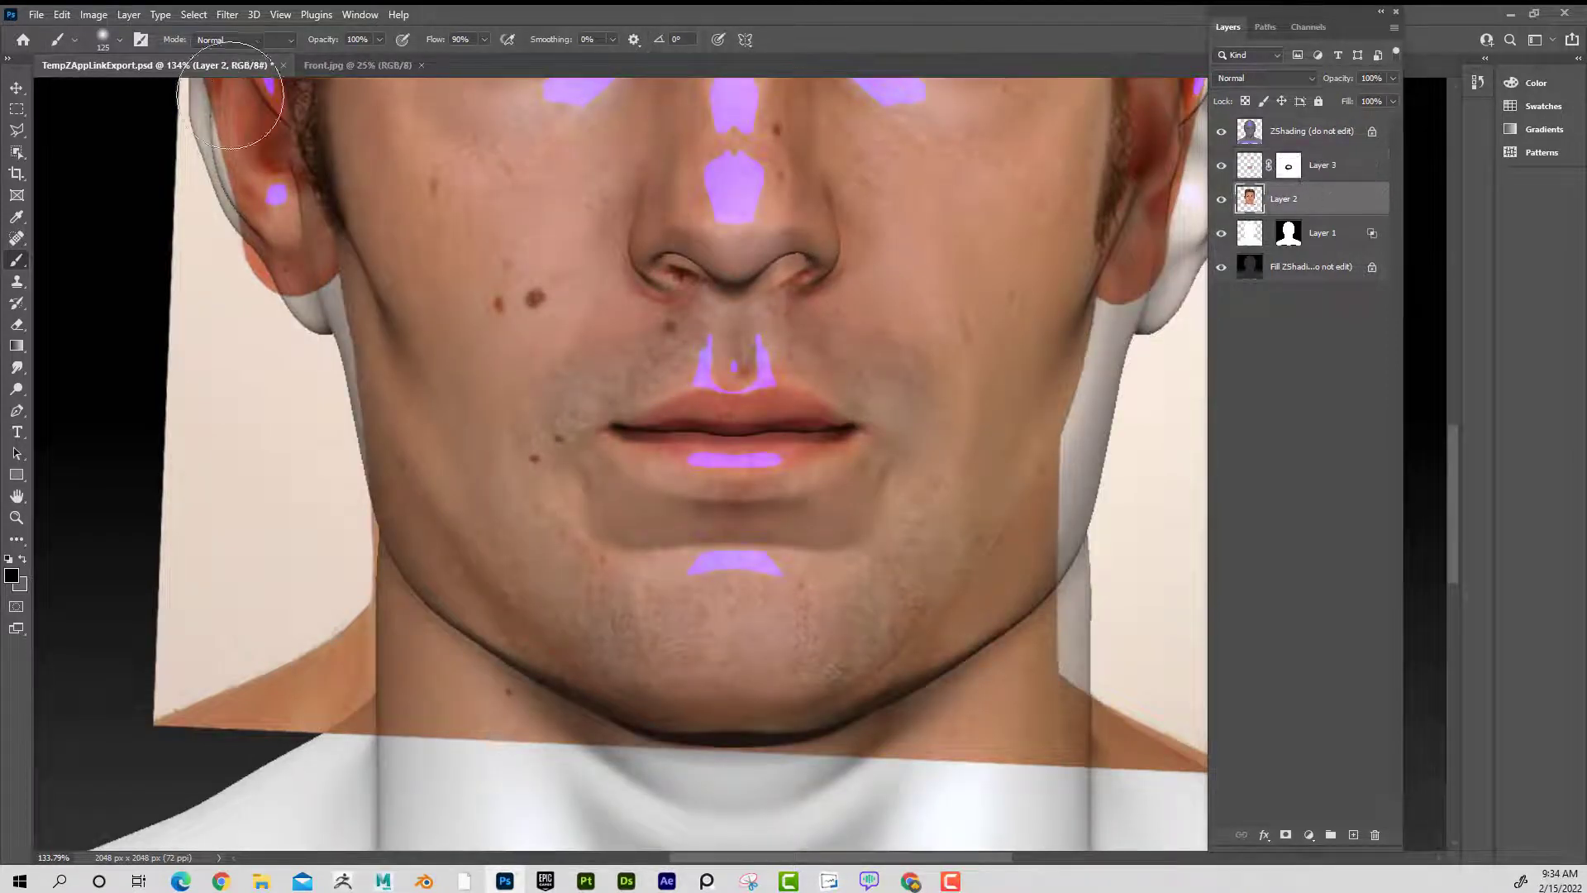
click(17, 109)
scroll(770, 244, up, 3)
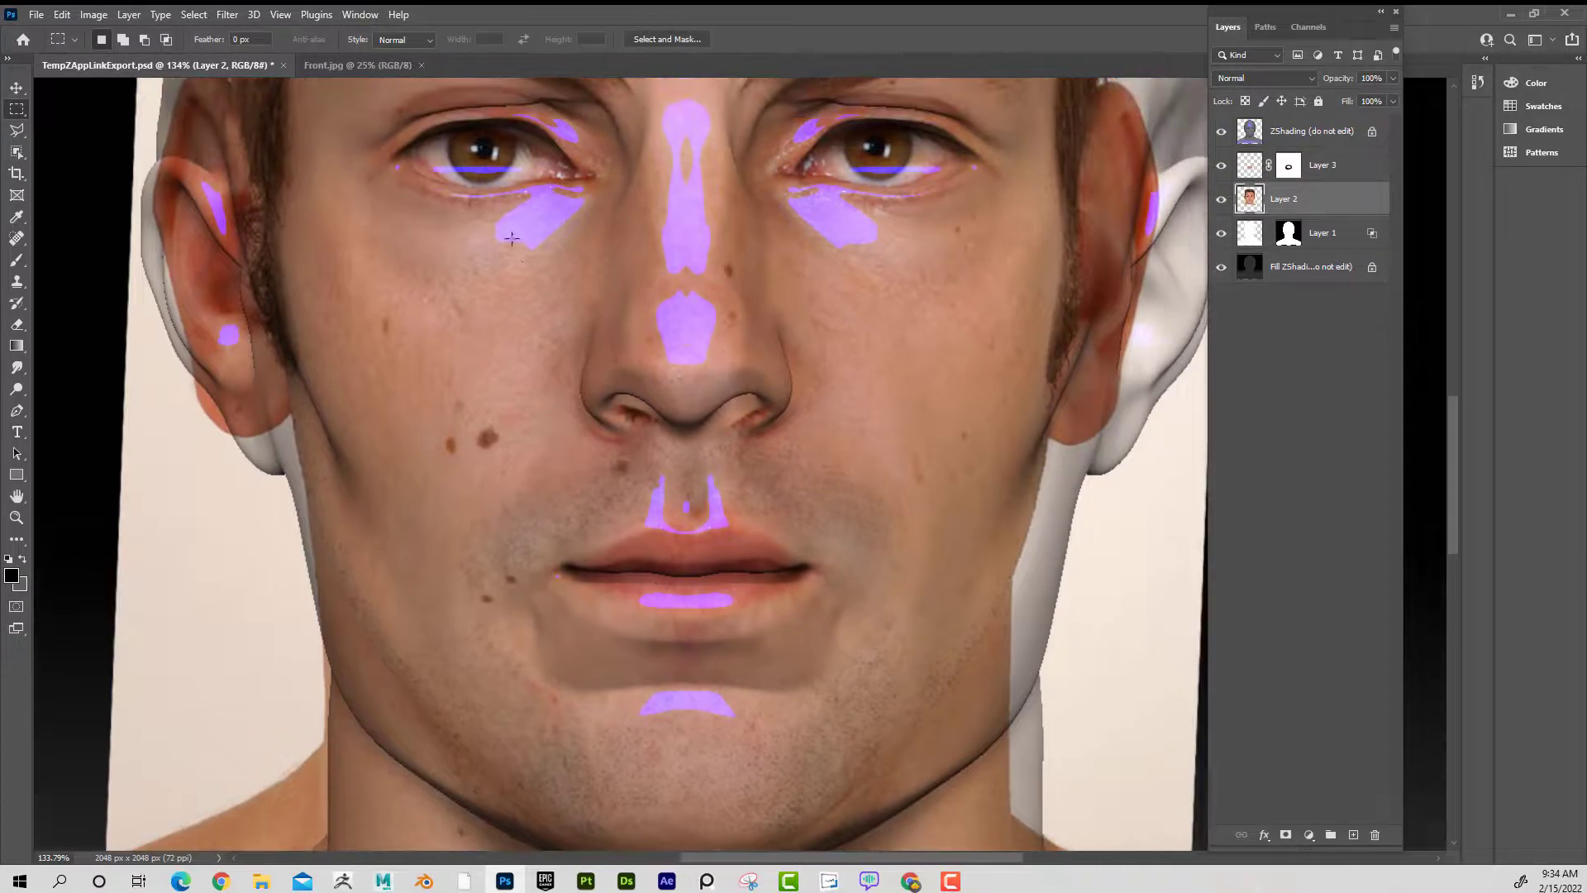
drag(517, 251, 877, 496)
click(1011, 429)
key(ctrl+z)
key(ctrl+j)
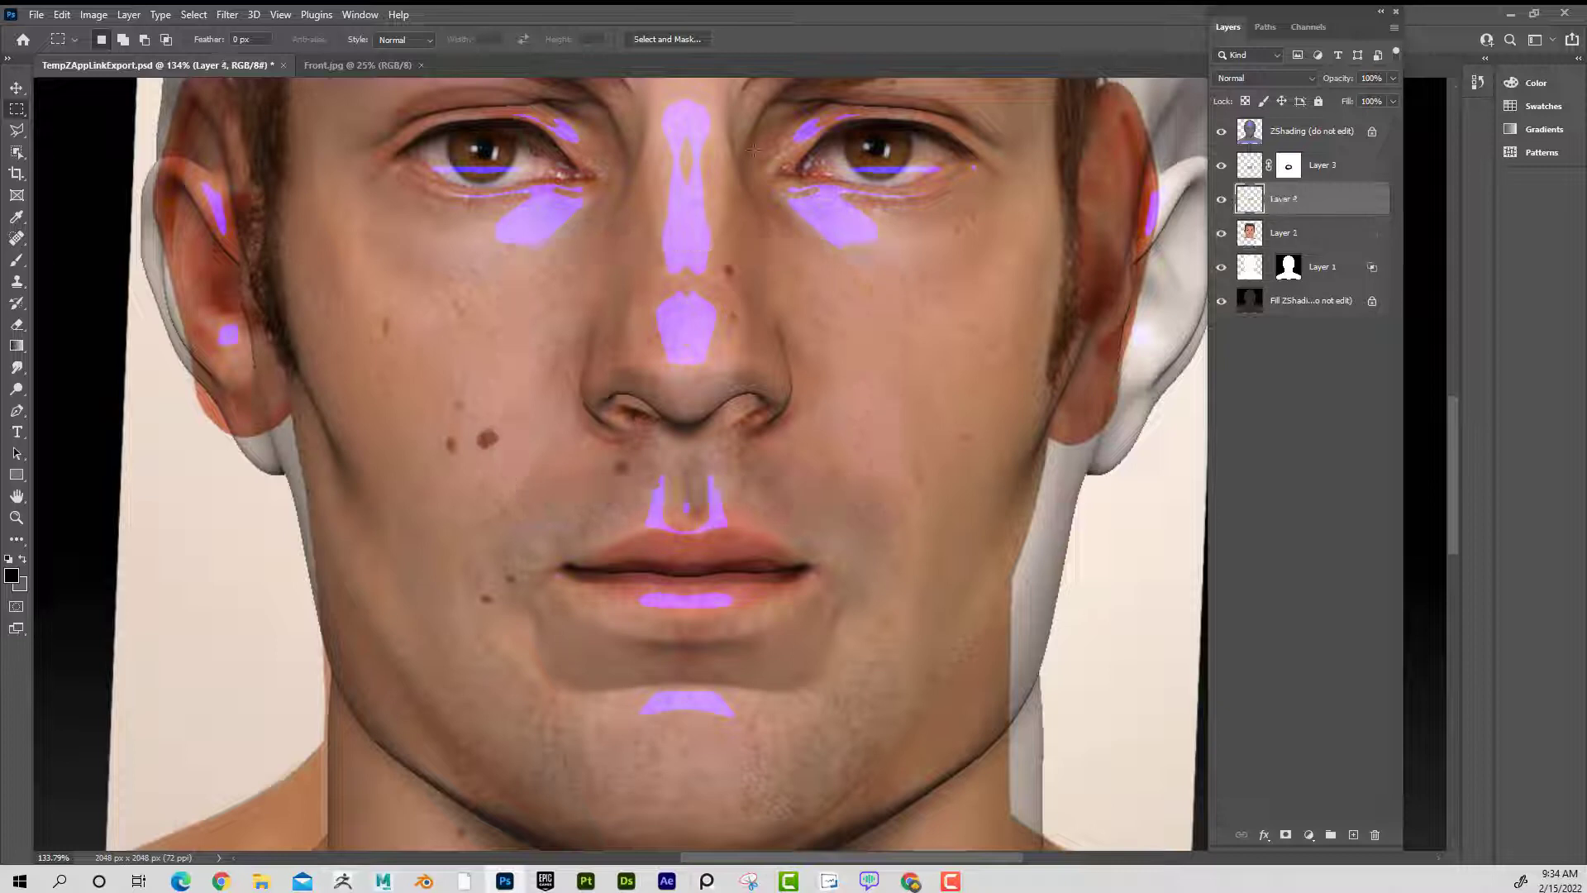
- Warp the copied nose patch so the nostrils and nose sides match the model's nose, and apply the warp
click(63, 15)
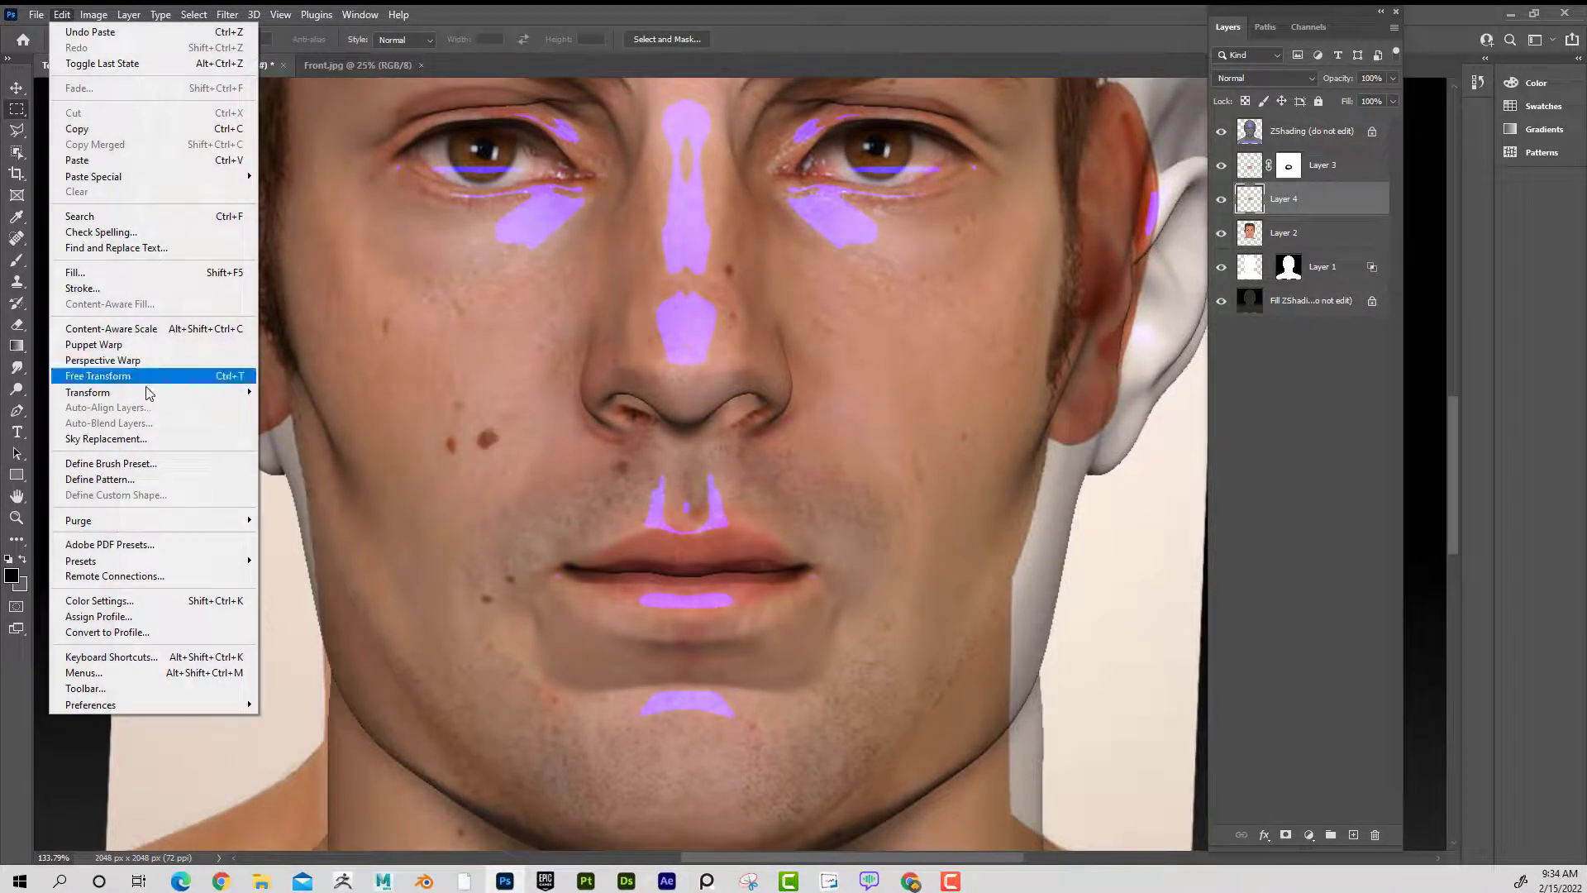
mouse_move(198, 393)
click(335, 504)
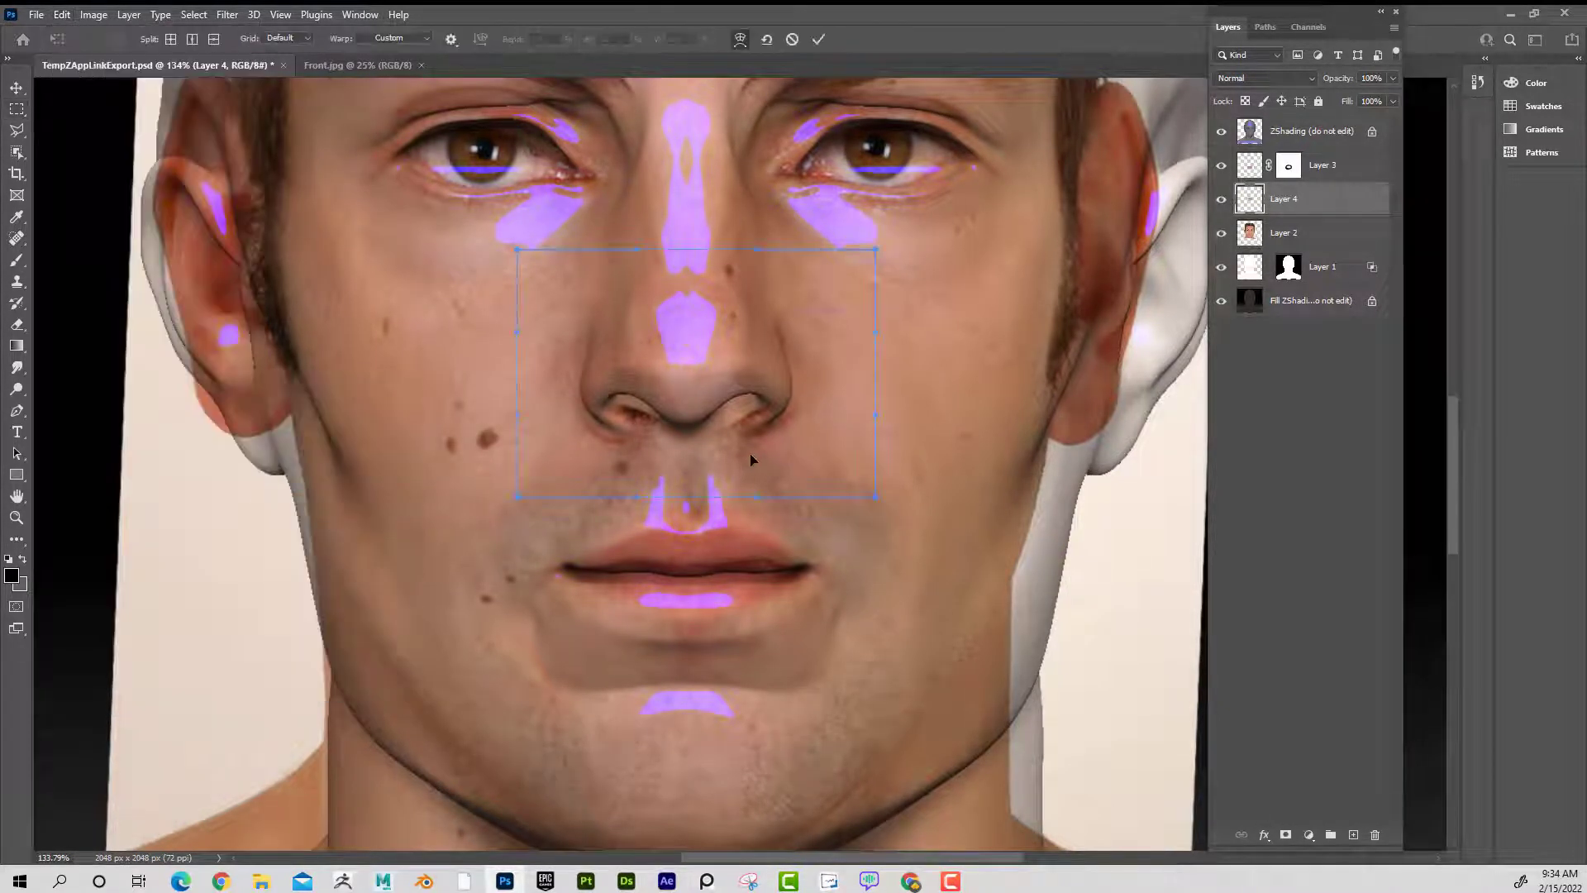
drag(752, 454, 738, 444)
drag(593, 443, 596, 435)
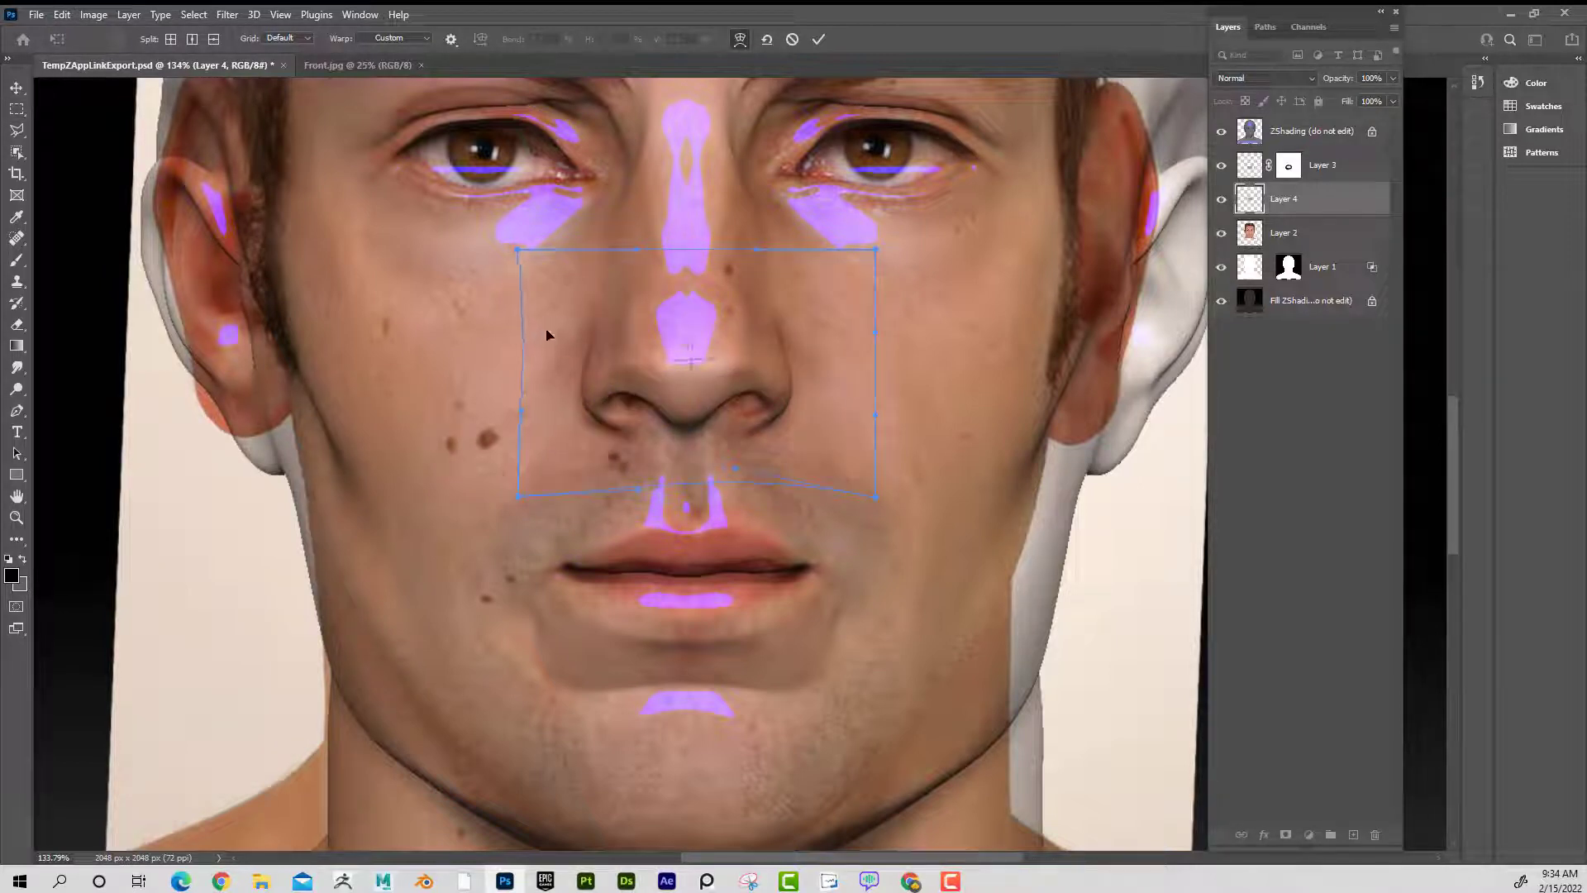
drag(546, 334, 575, 262)
drag(840, 295, 834, 293)
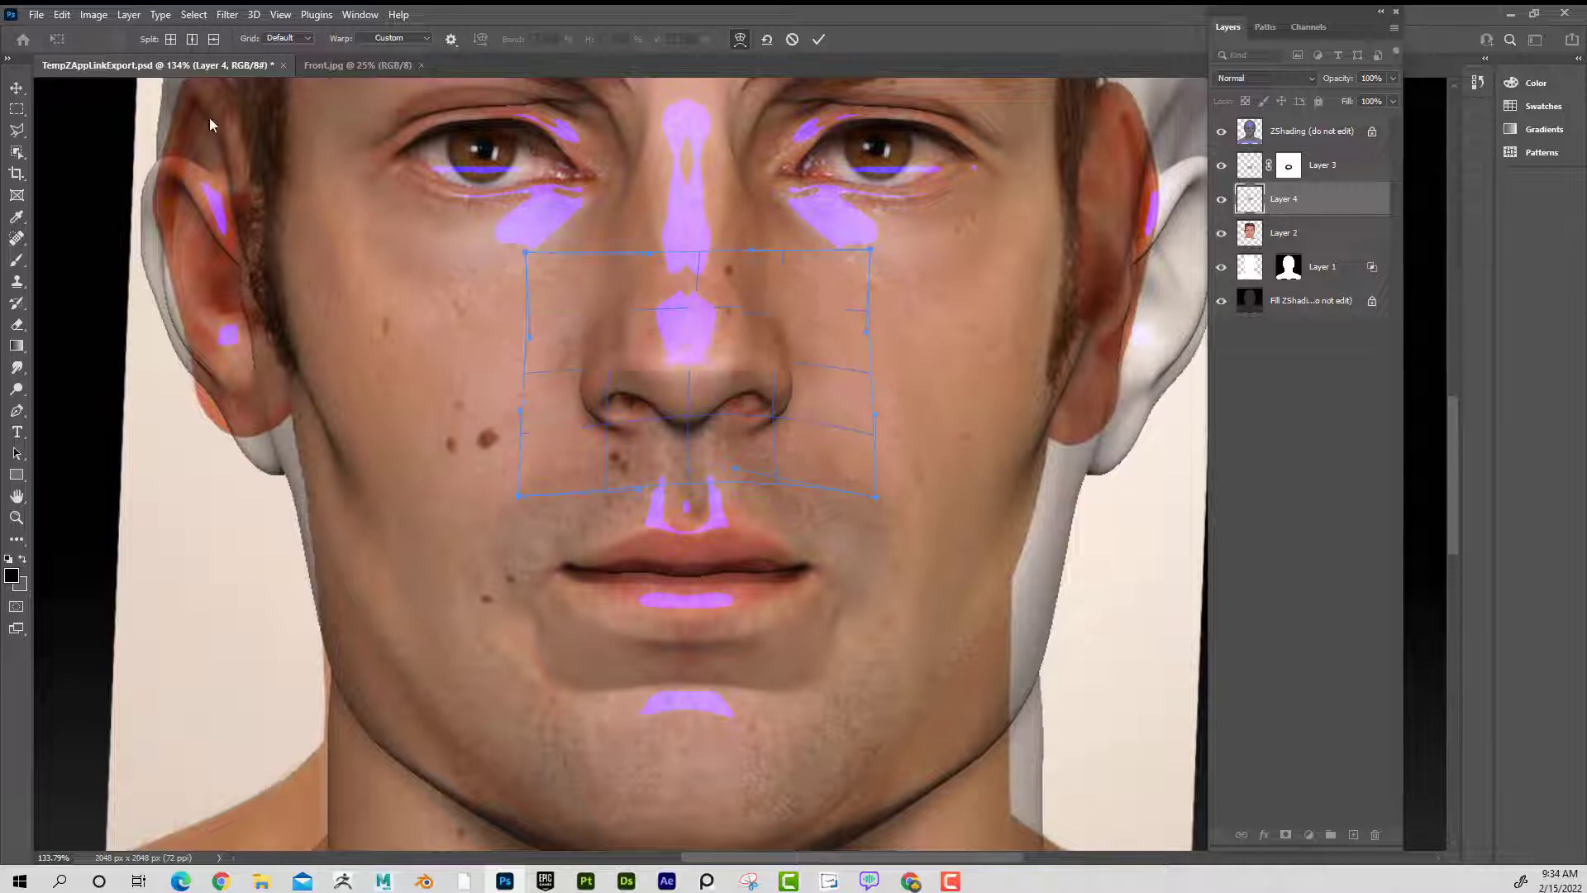
click(17, 91)
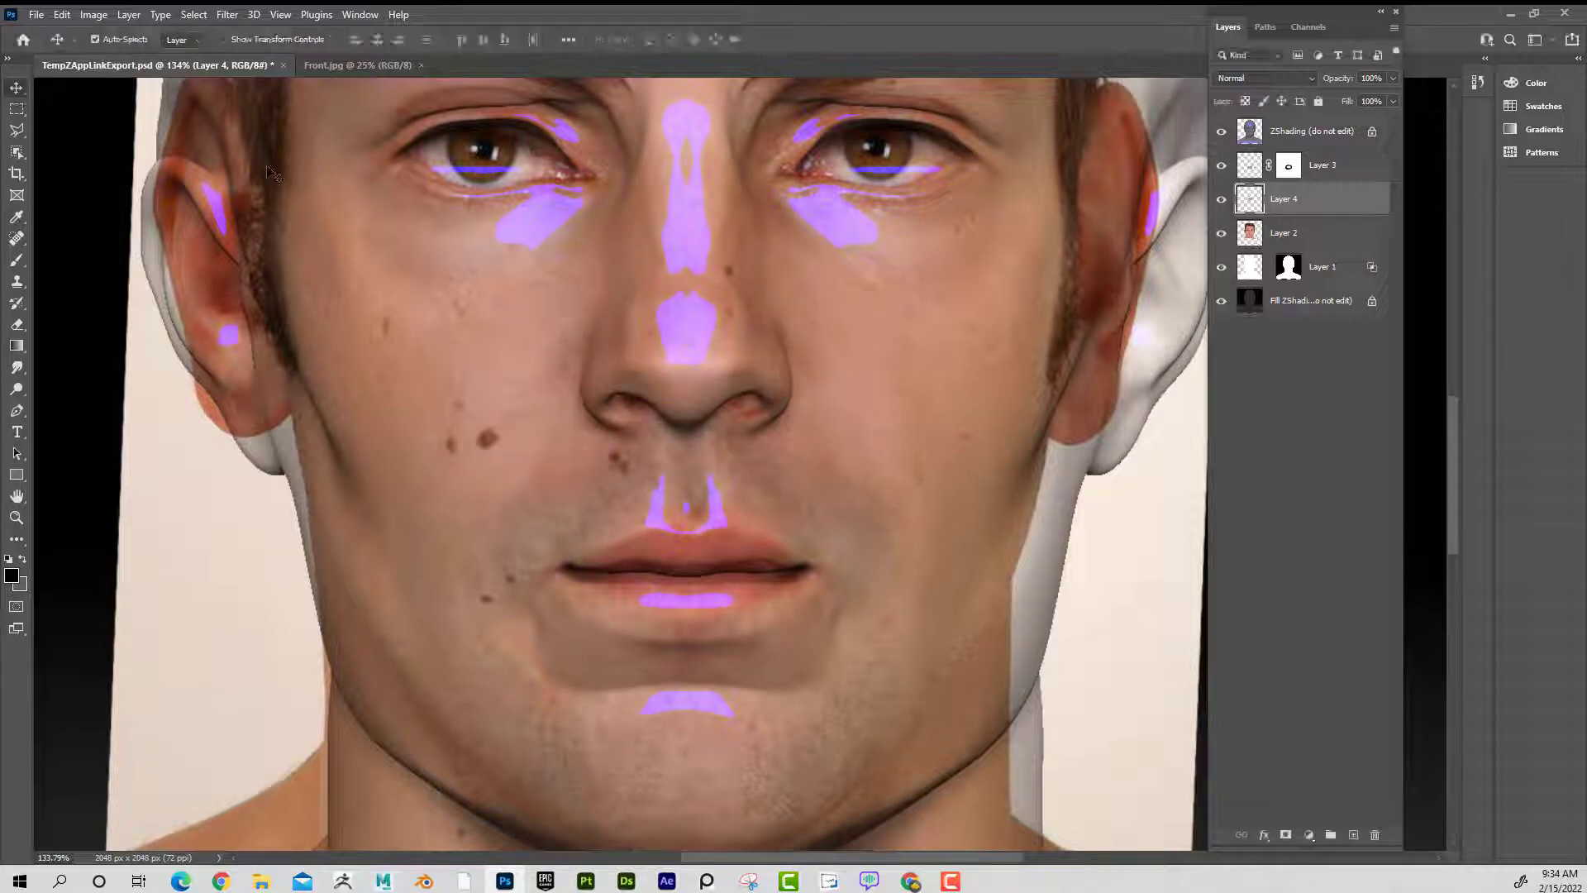
- Hide ZShading, mask the nose patch on Layer 4 and blend its edges in black with a soft brush, then show ZShading again
click(1221, 132)
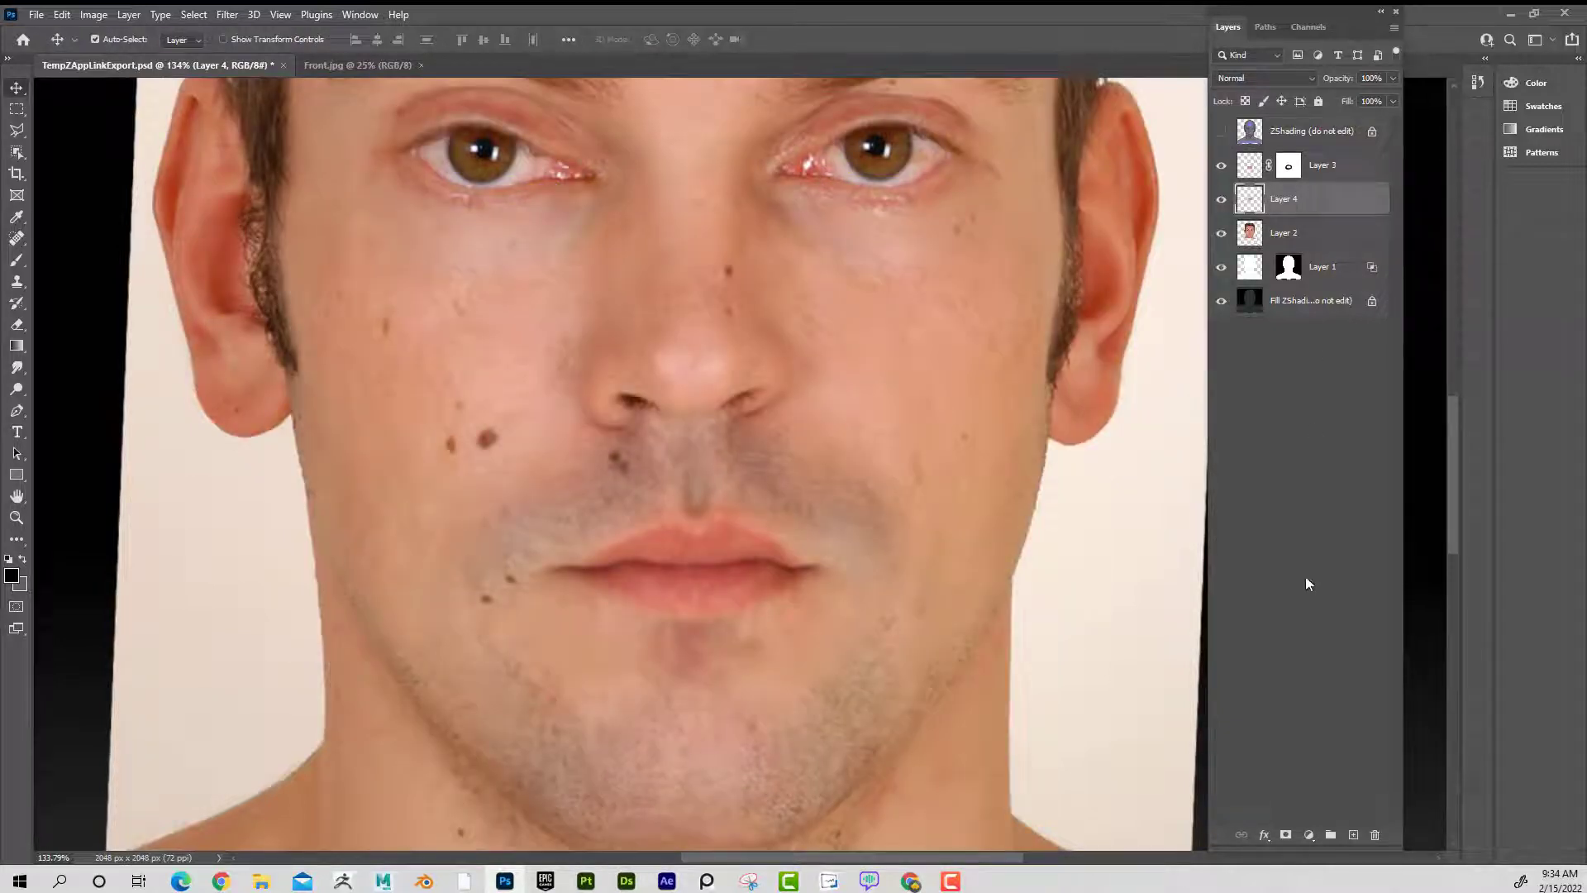
click(1284, 837)
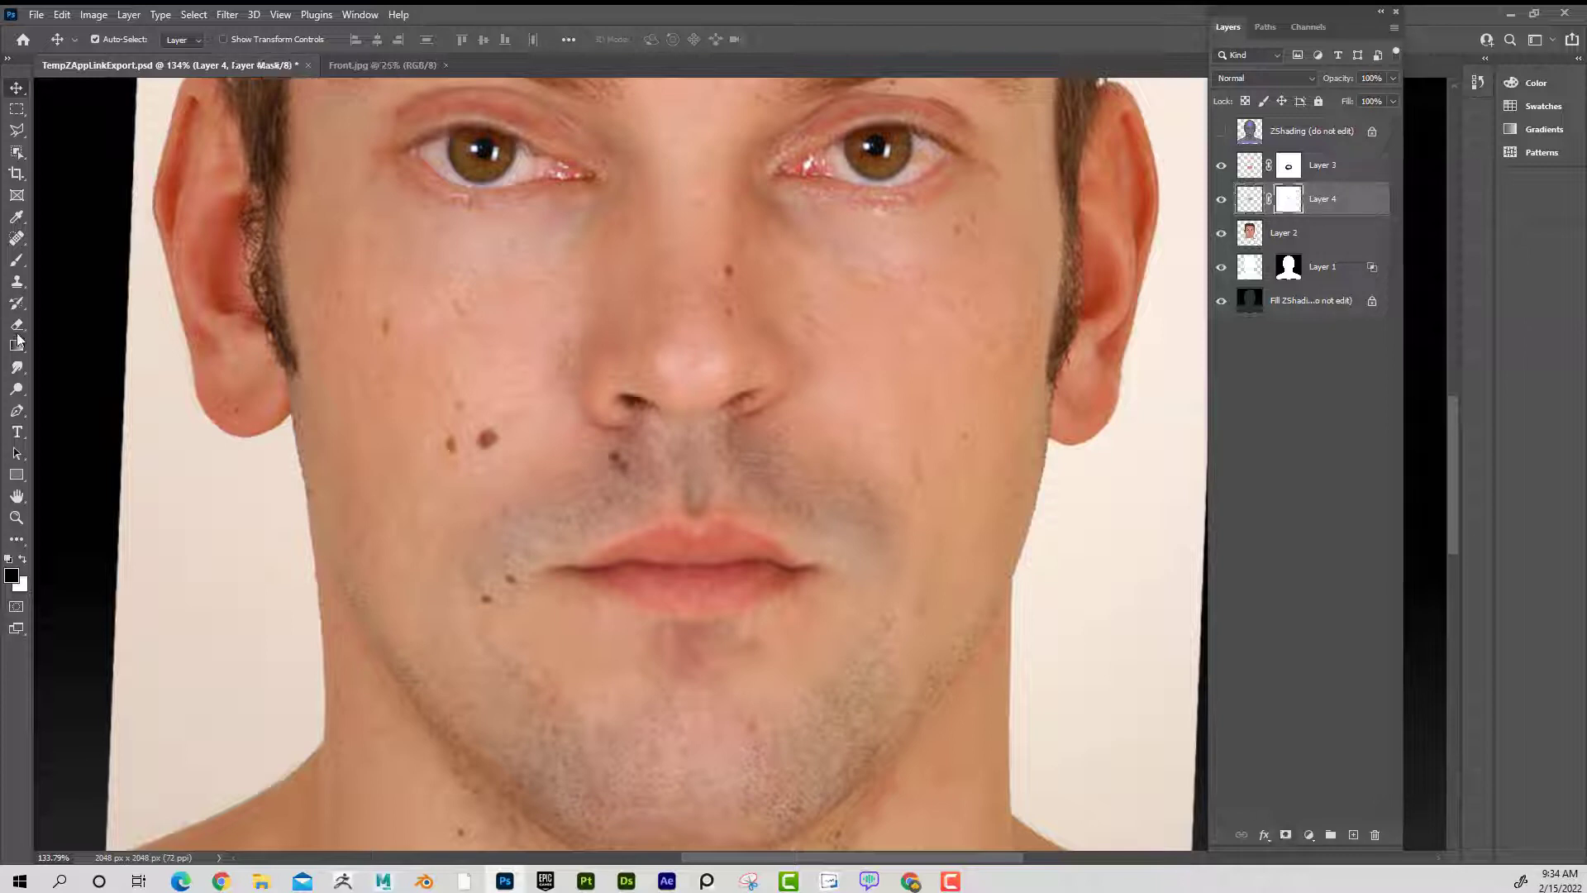
click(16, 260)
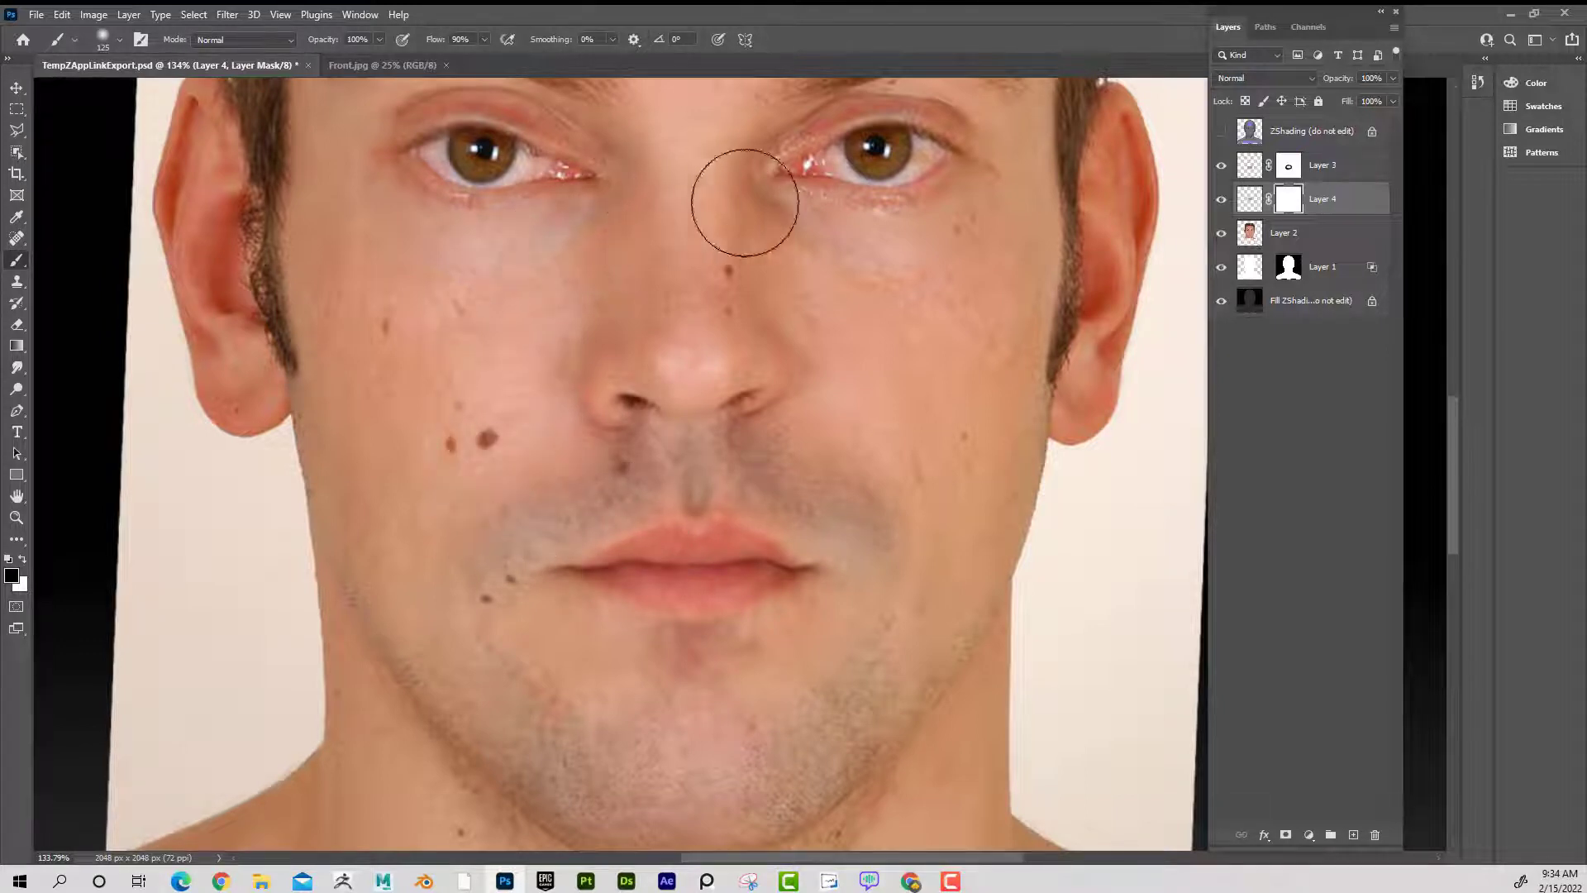
click(573, 508)
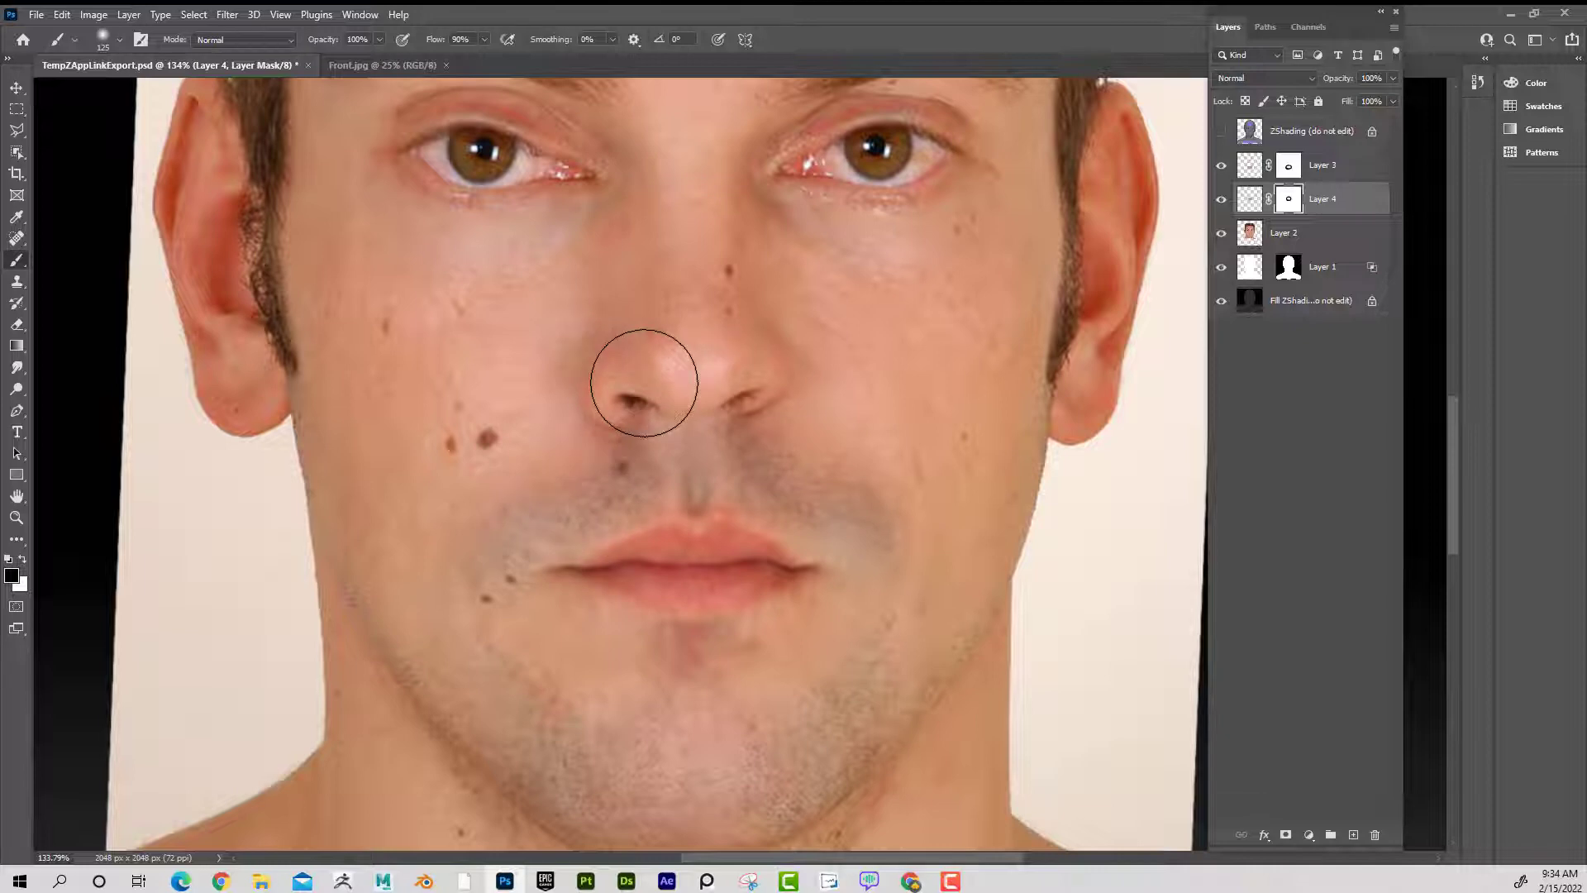
key(bracketleft)
key(bracketleft)
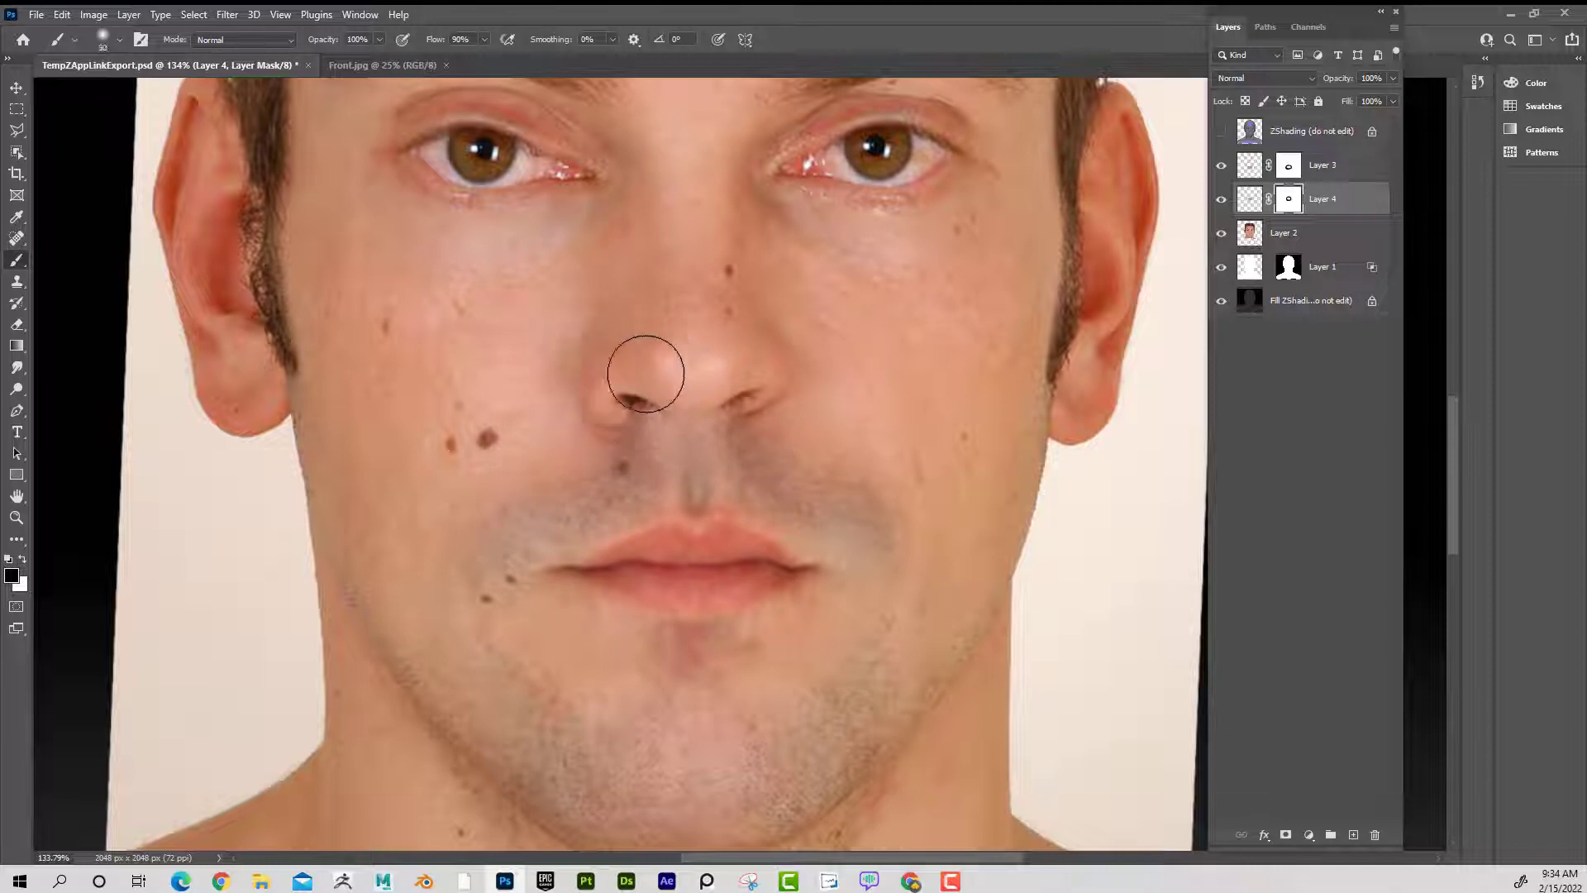
key(x)
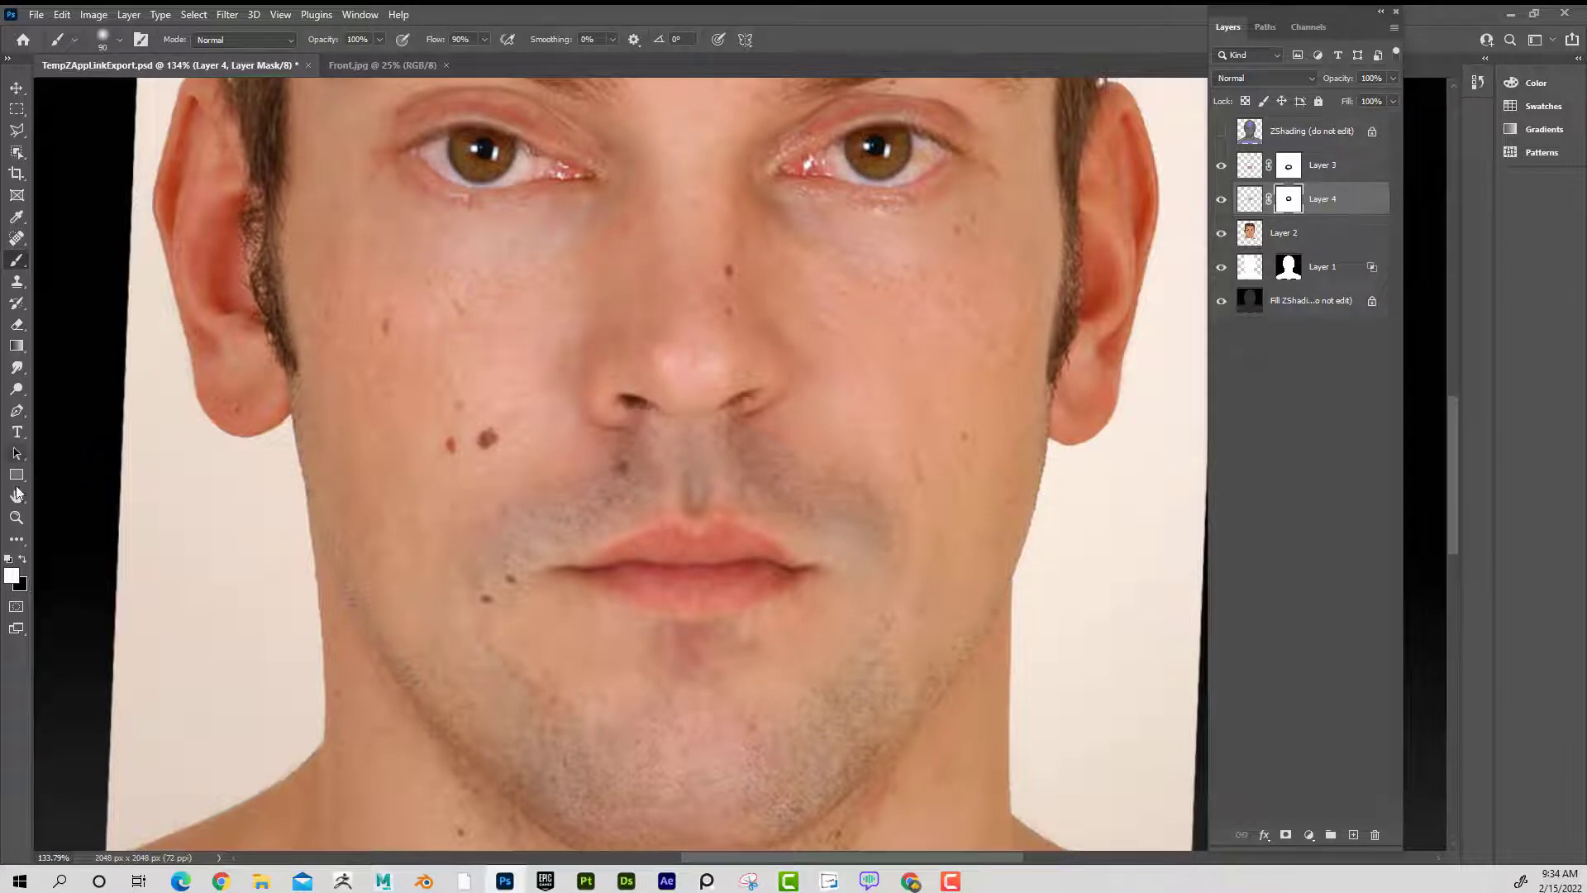
click(16, 516)
alt+click(710, 513)
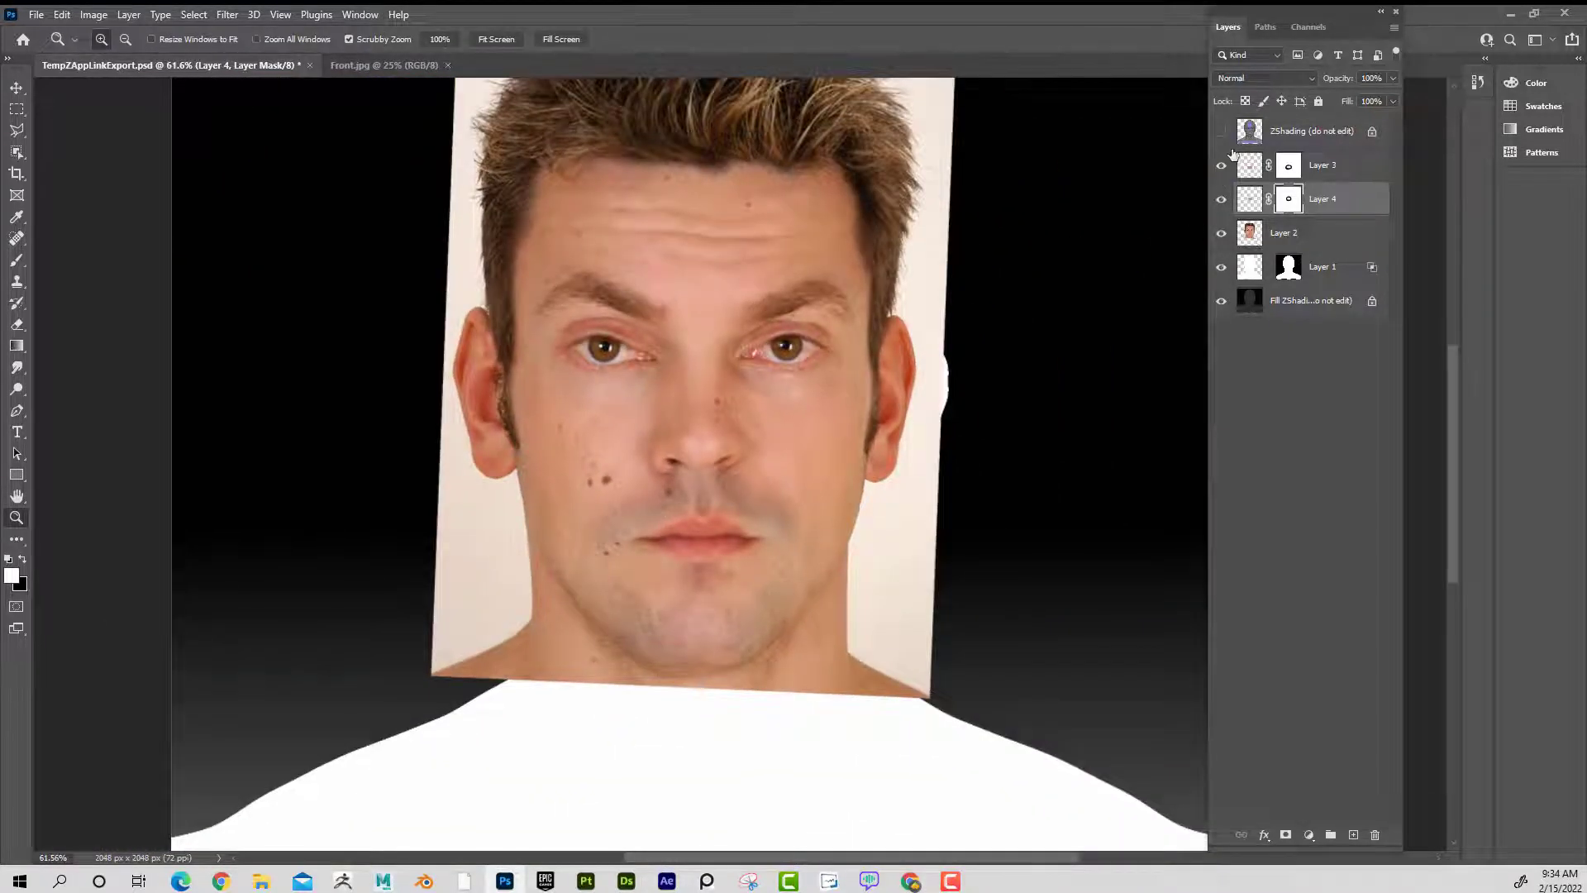
click(1220, 131)
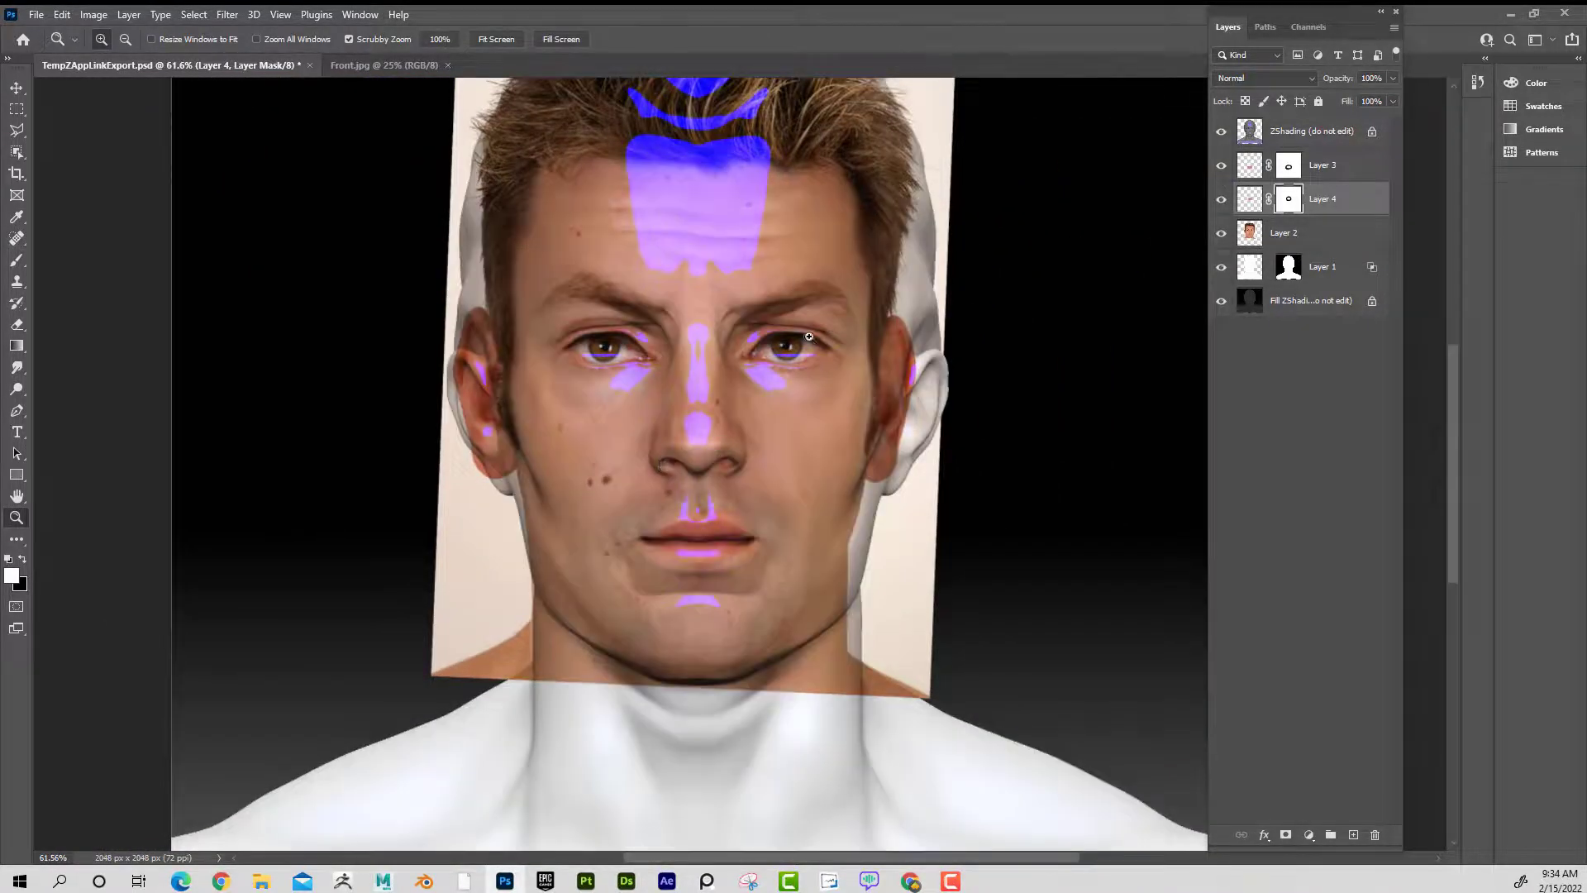
- Merge Layer 3, Layer 4 and Layer 2 down one after another into Layer 1, preserving the underlying layer masks
click(1314, 169)
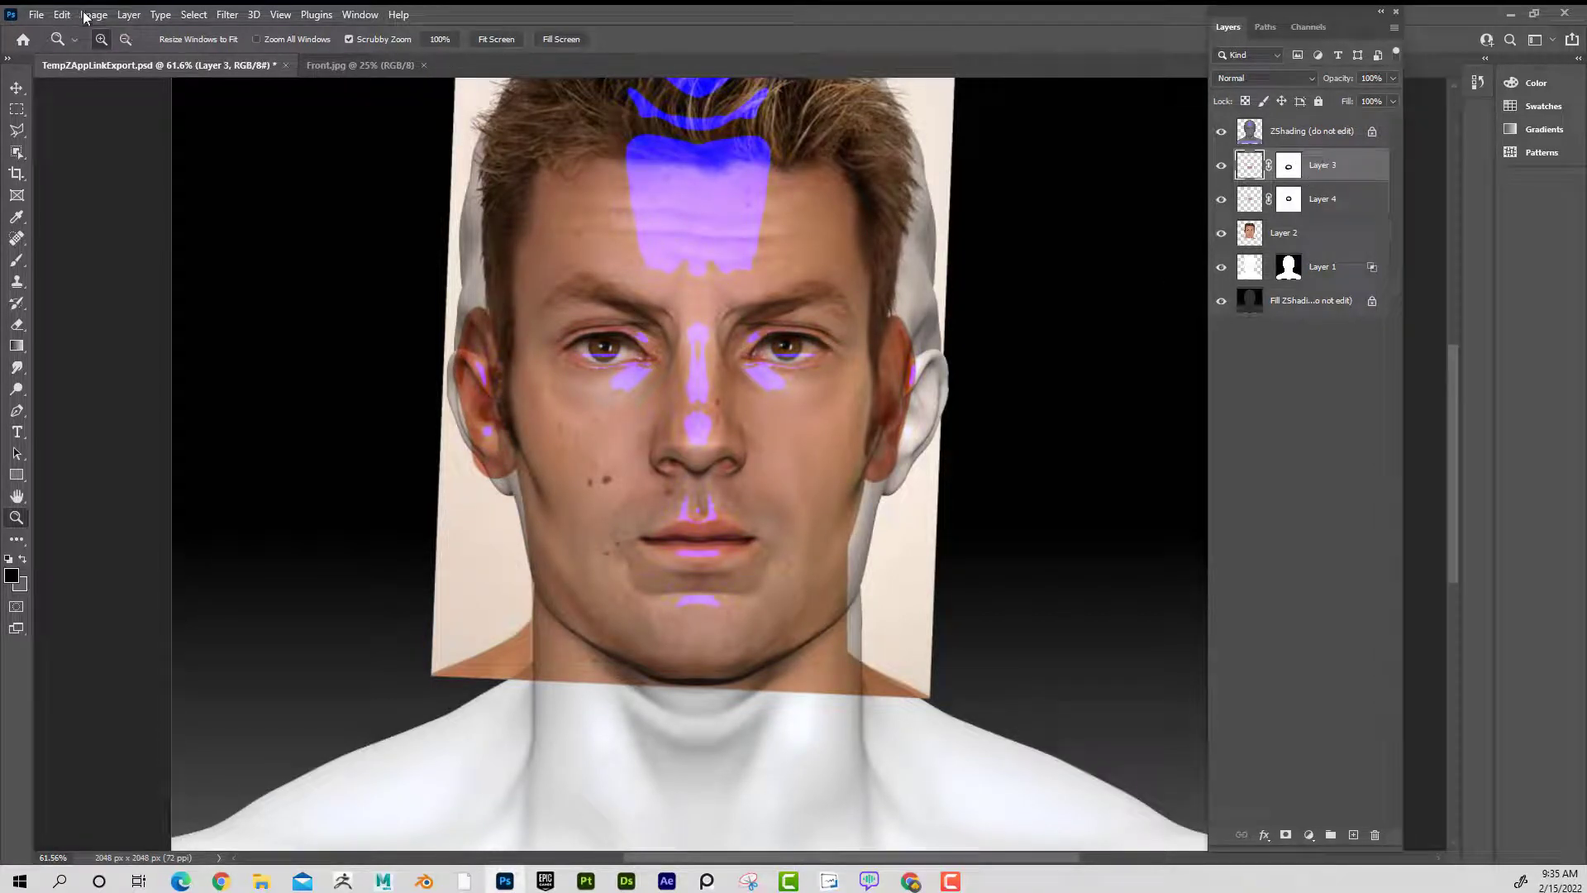
click(128, 15)
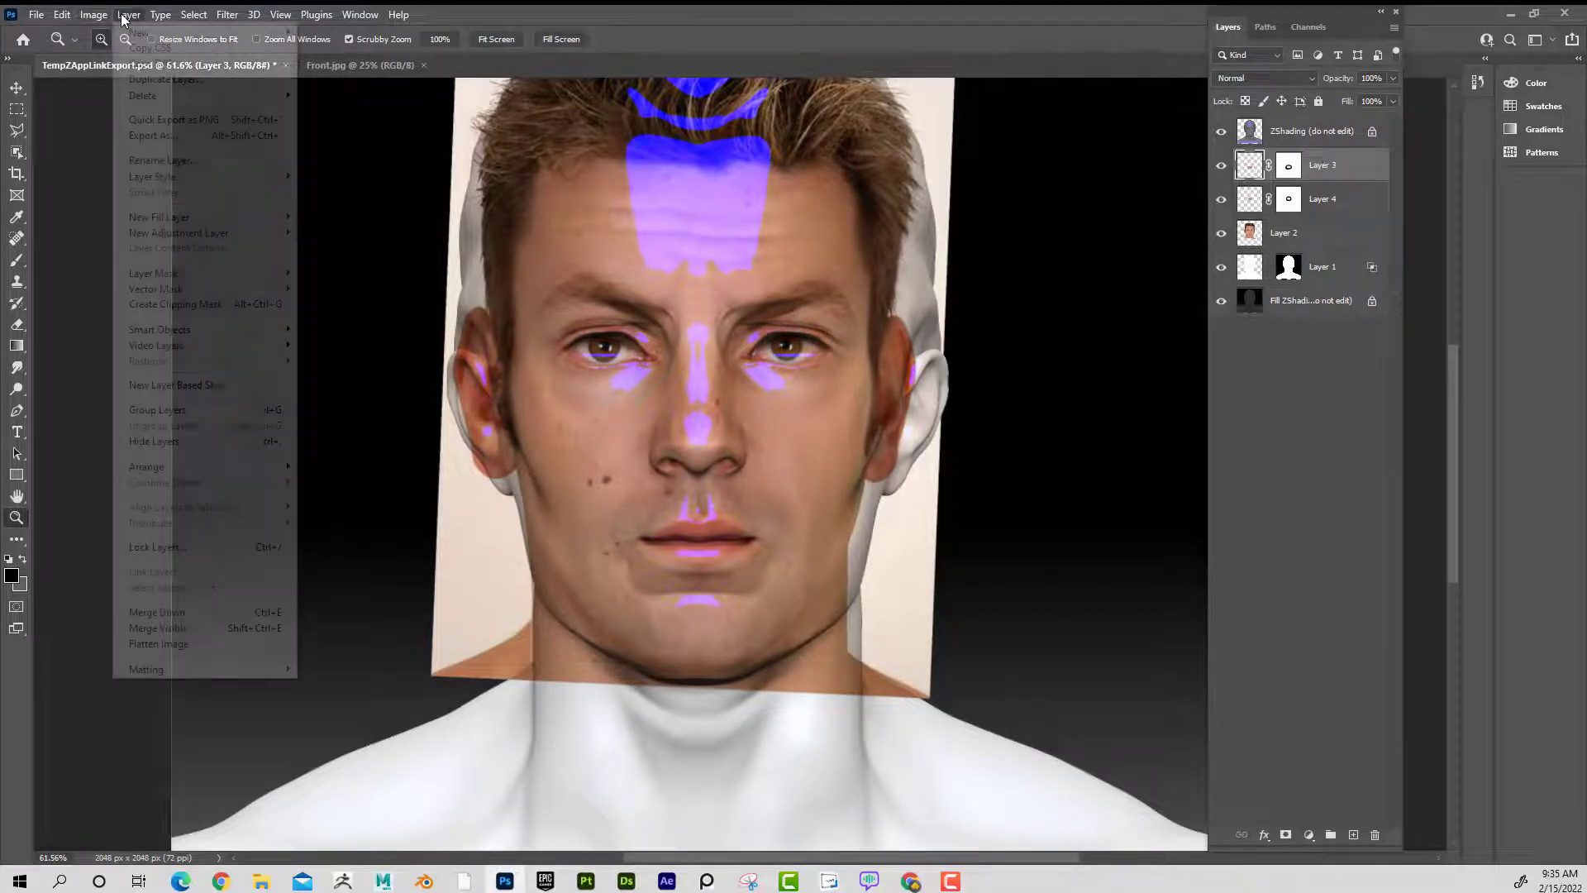
click(245, 616)
click(797, 346)
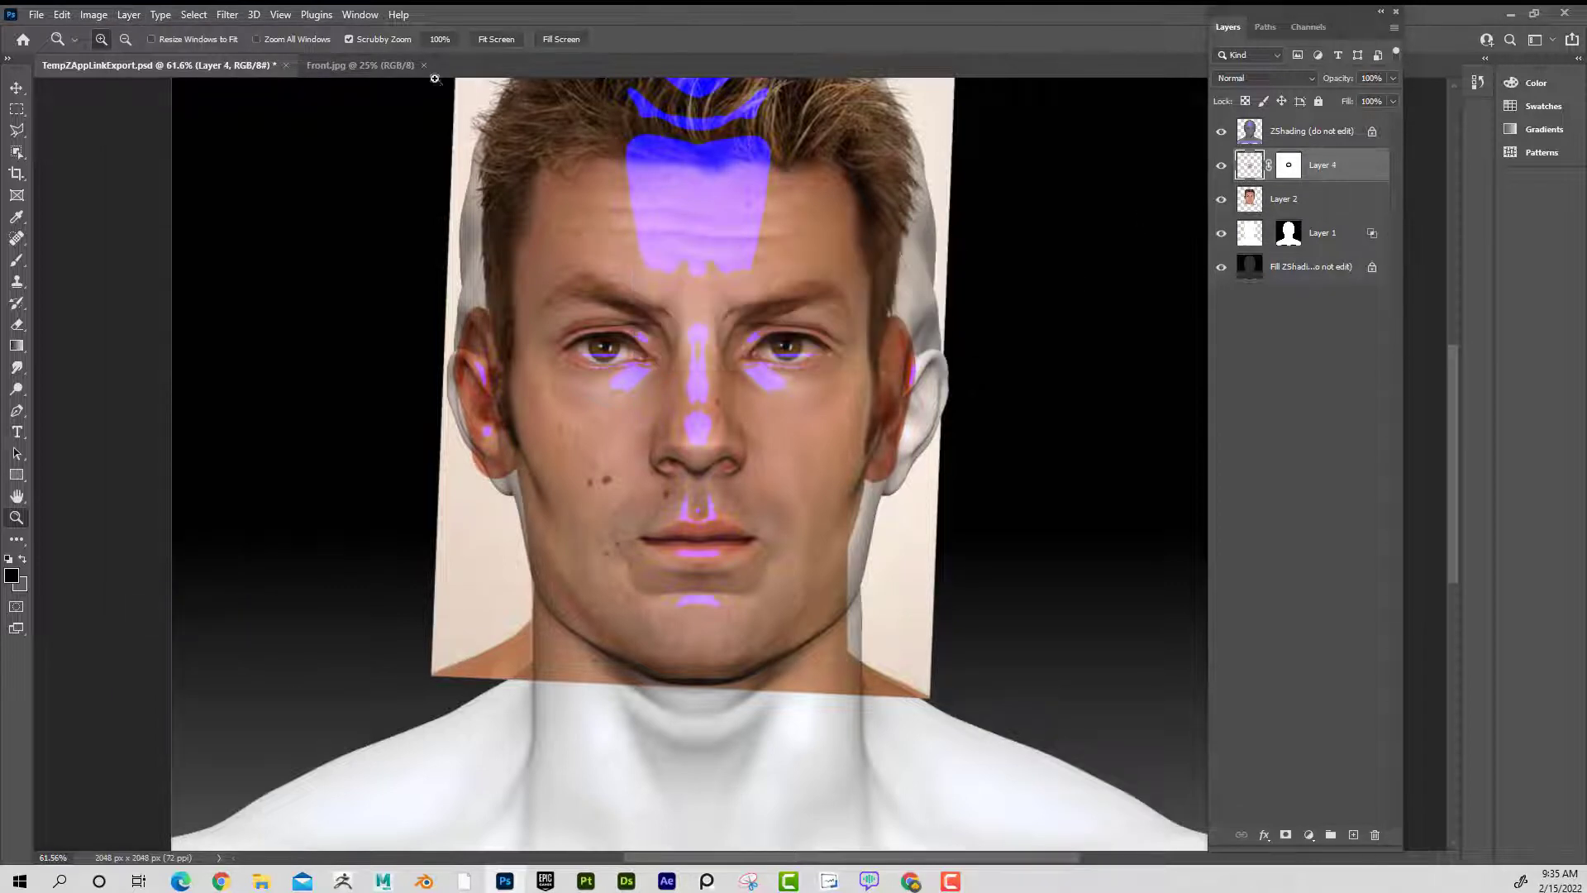
click(125, 15)
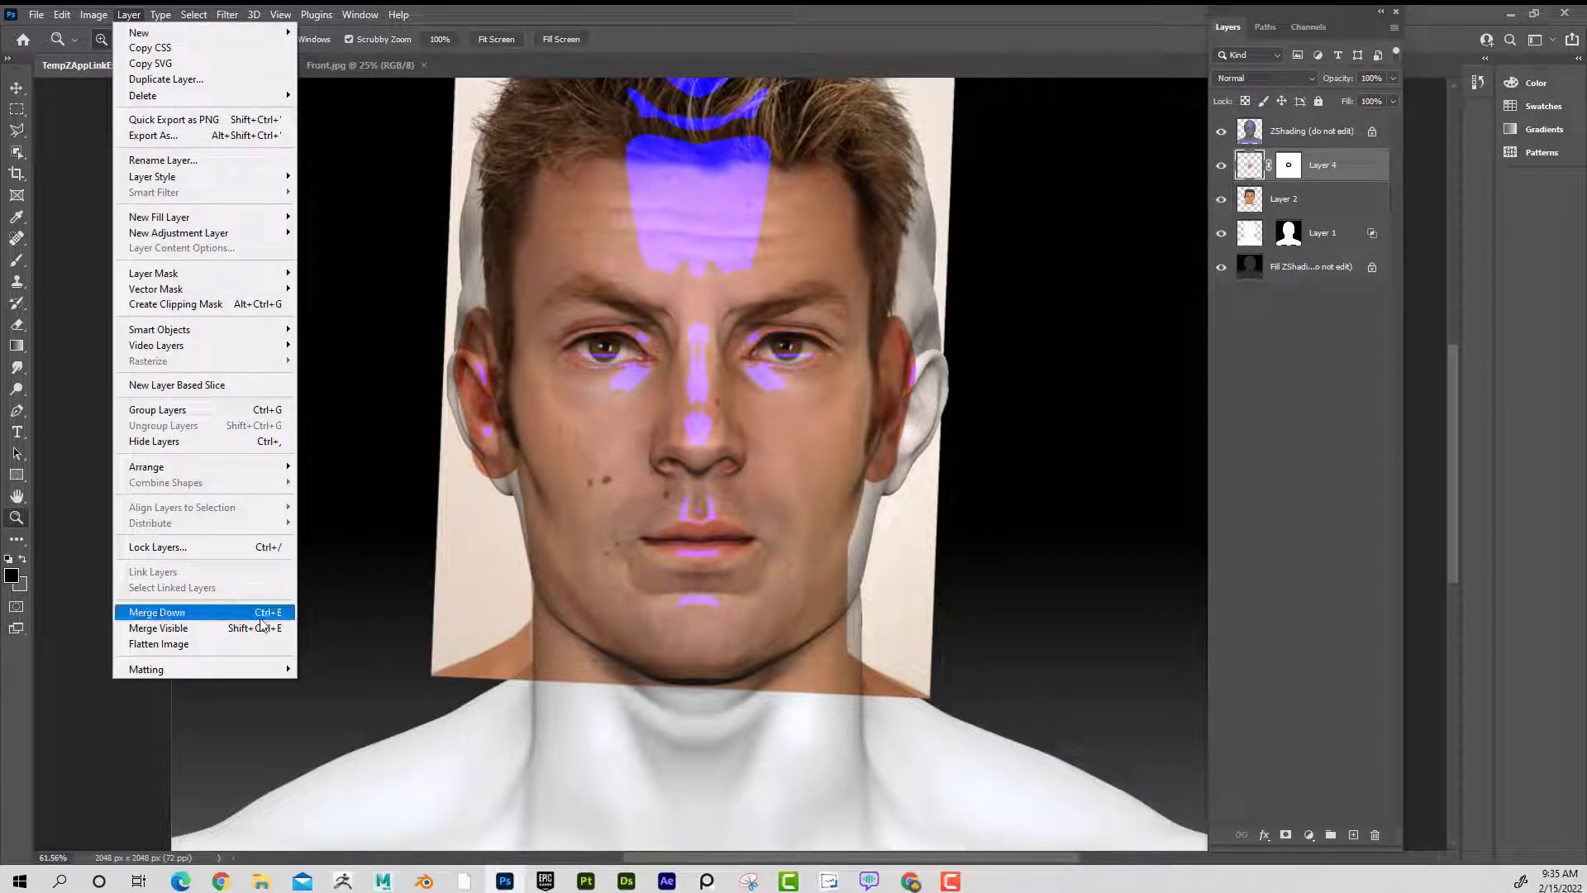
click(260, 615)
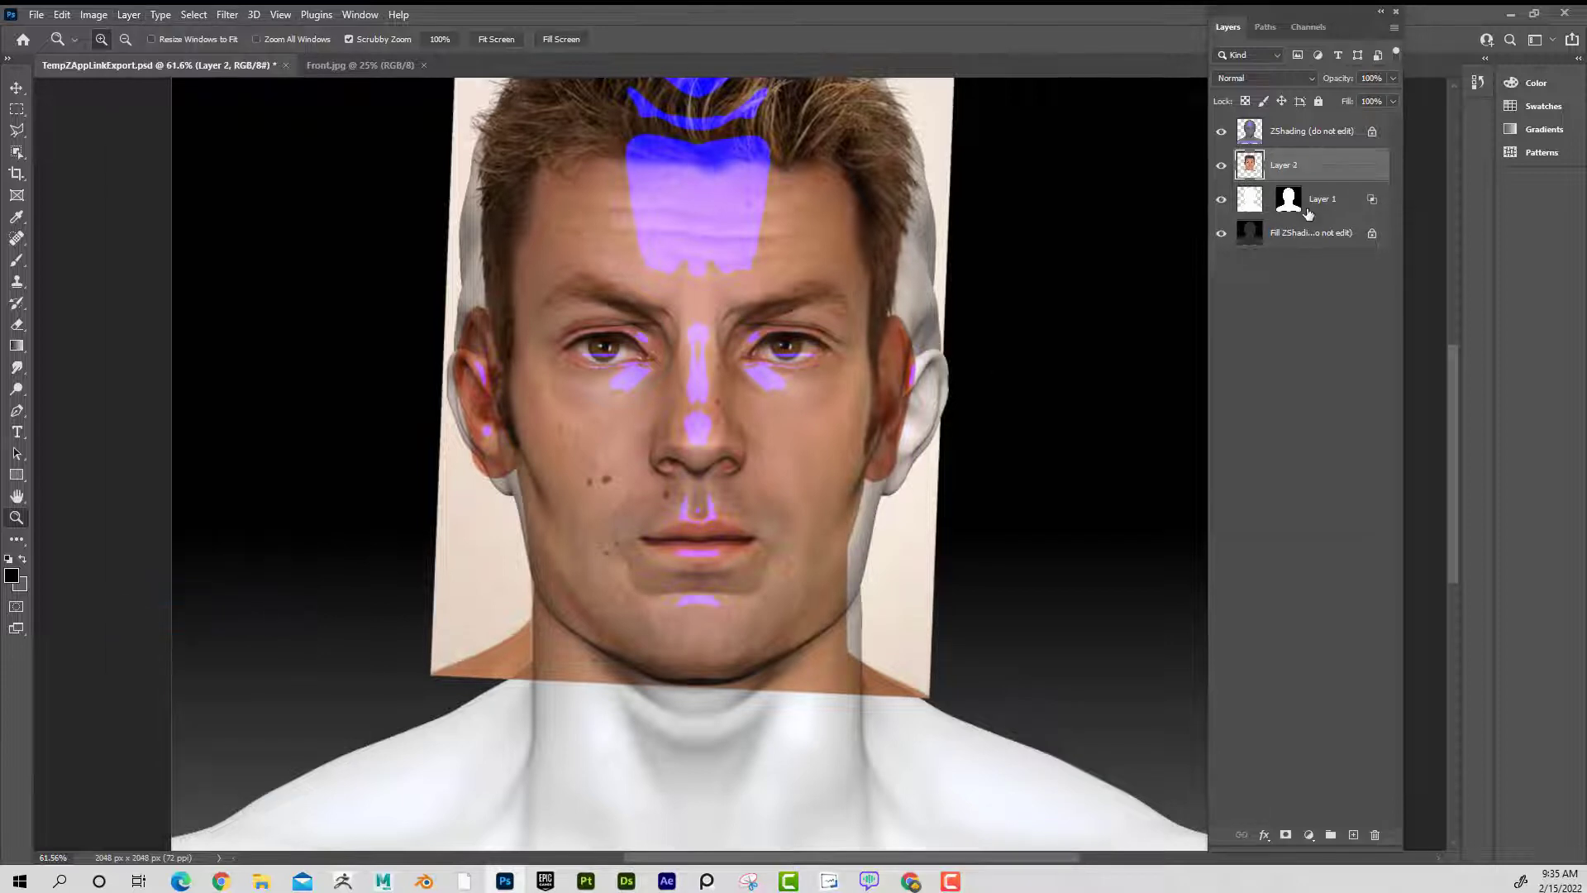
key(ctrl+e)
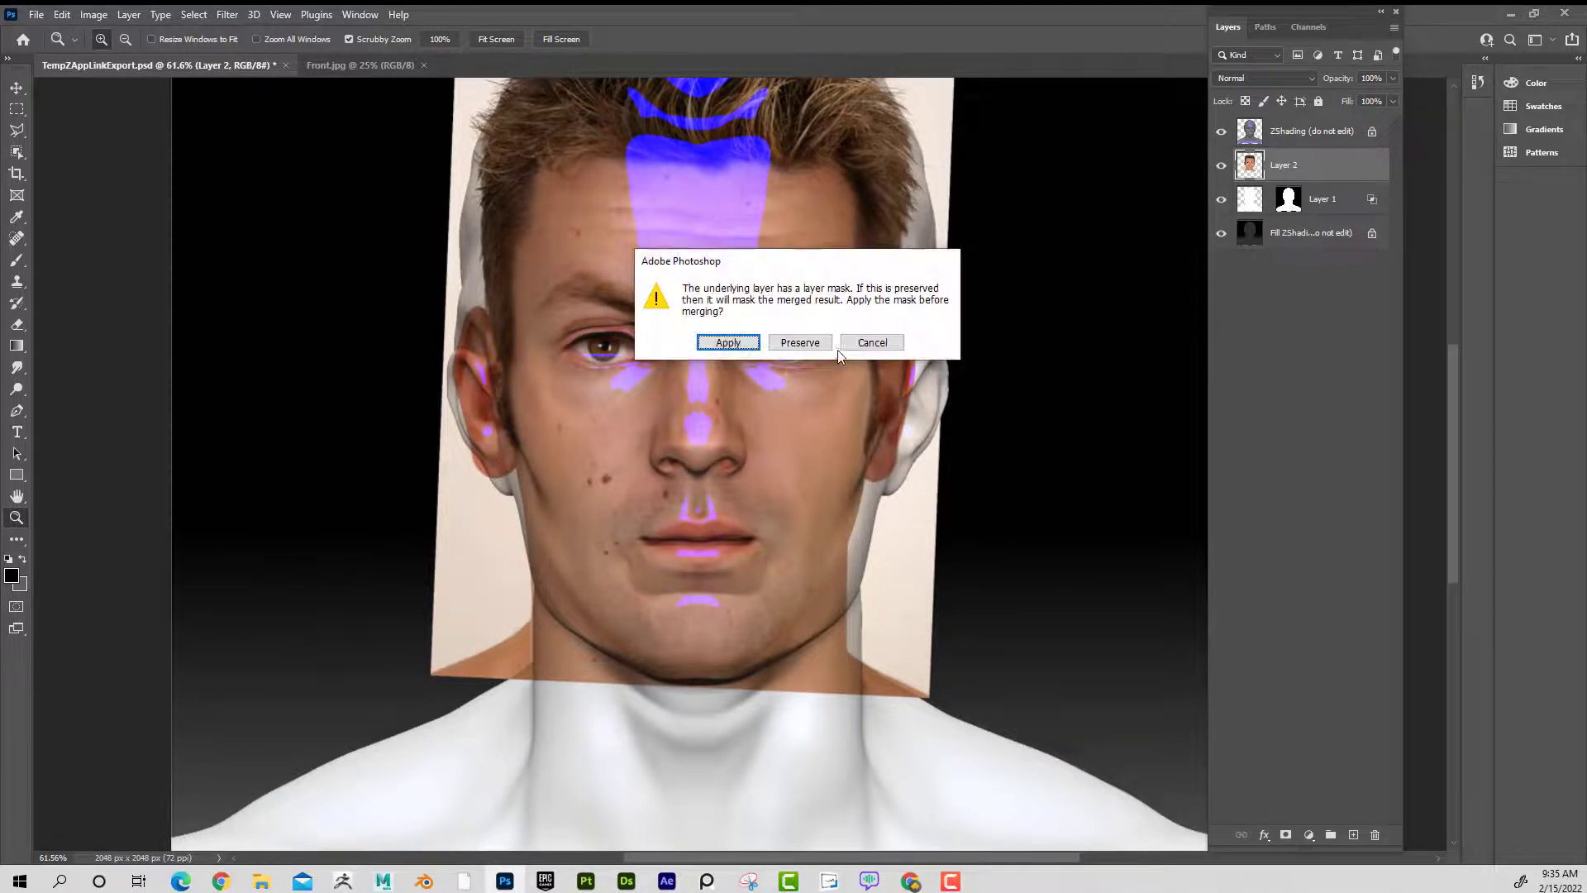
click(800, 345)
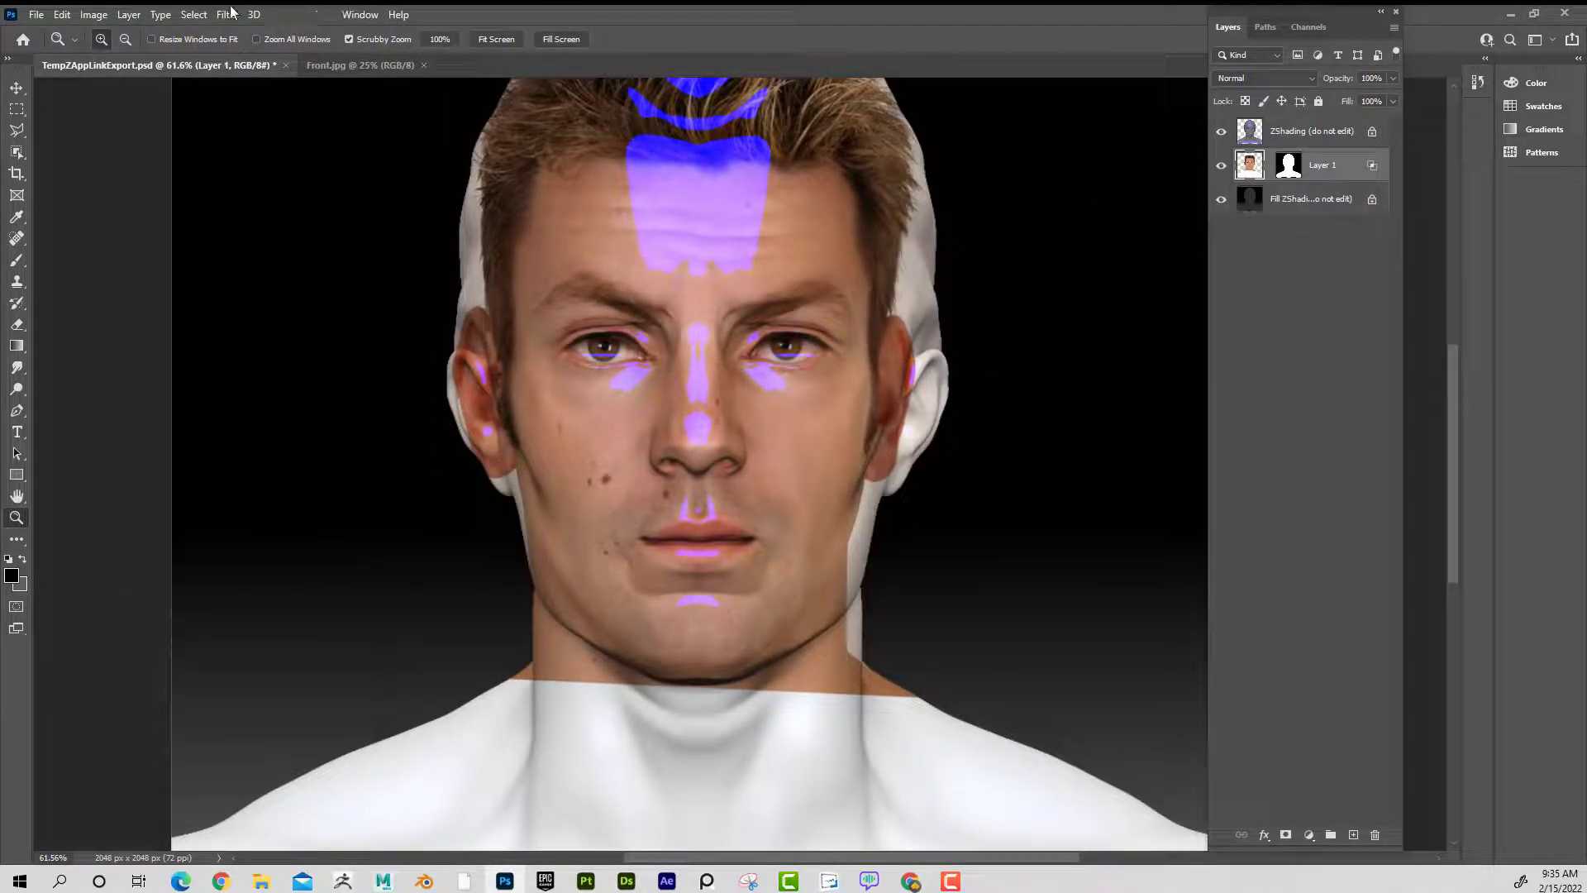
- Save TempZAppLinkExport.psd, switch to ZBrush and pick up the edited front projection onto the head
click(37, 15)
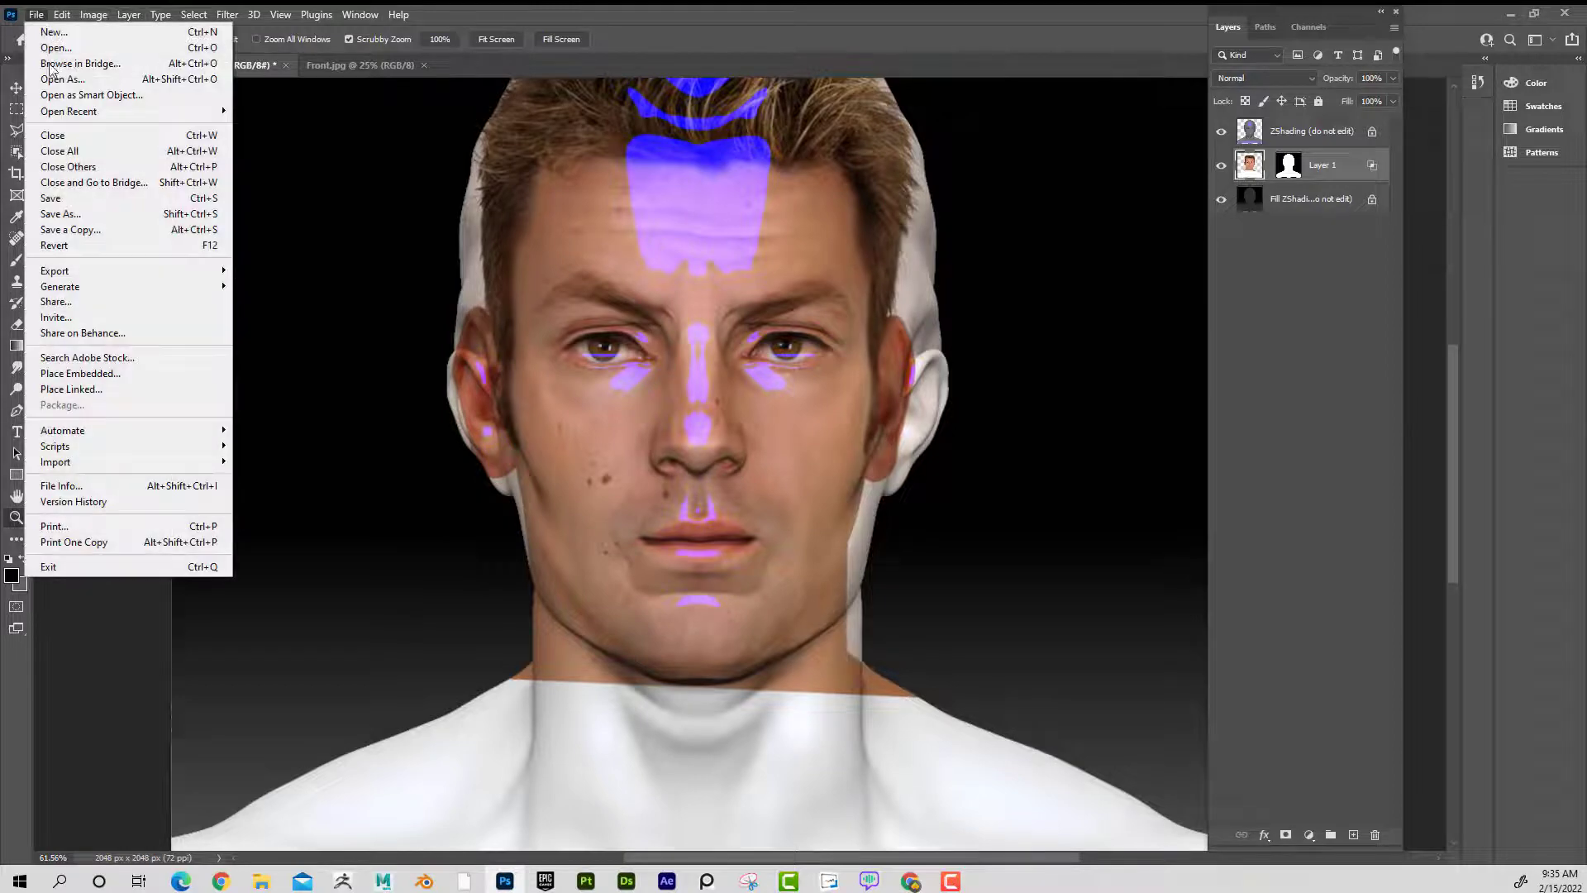
click(91, 199)
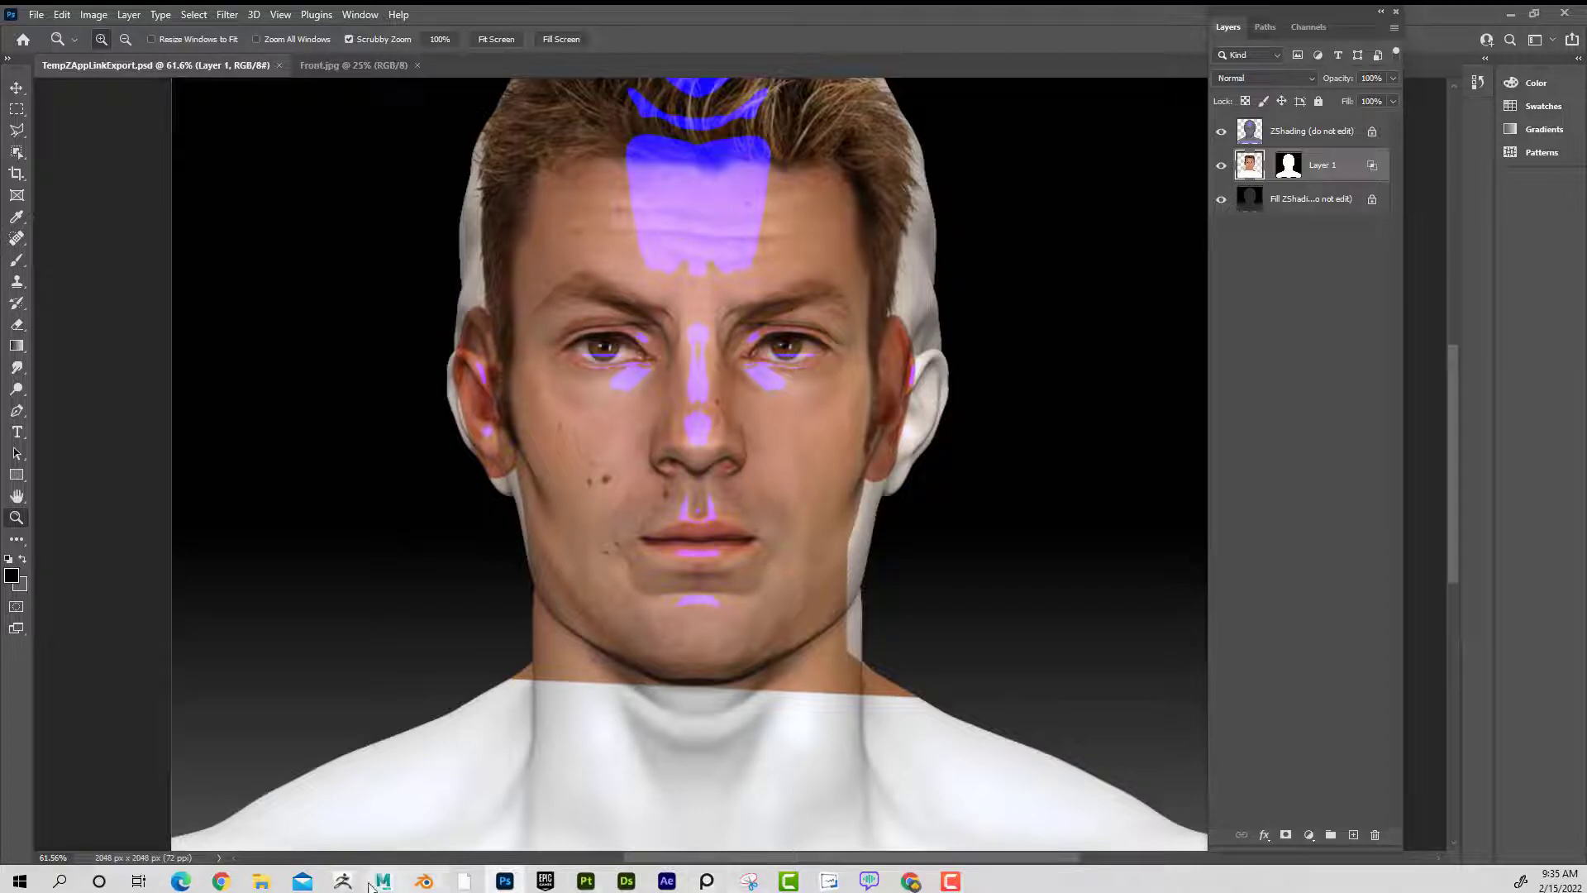
click(343, 881)
click(803, 235)
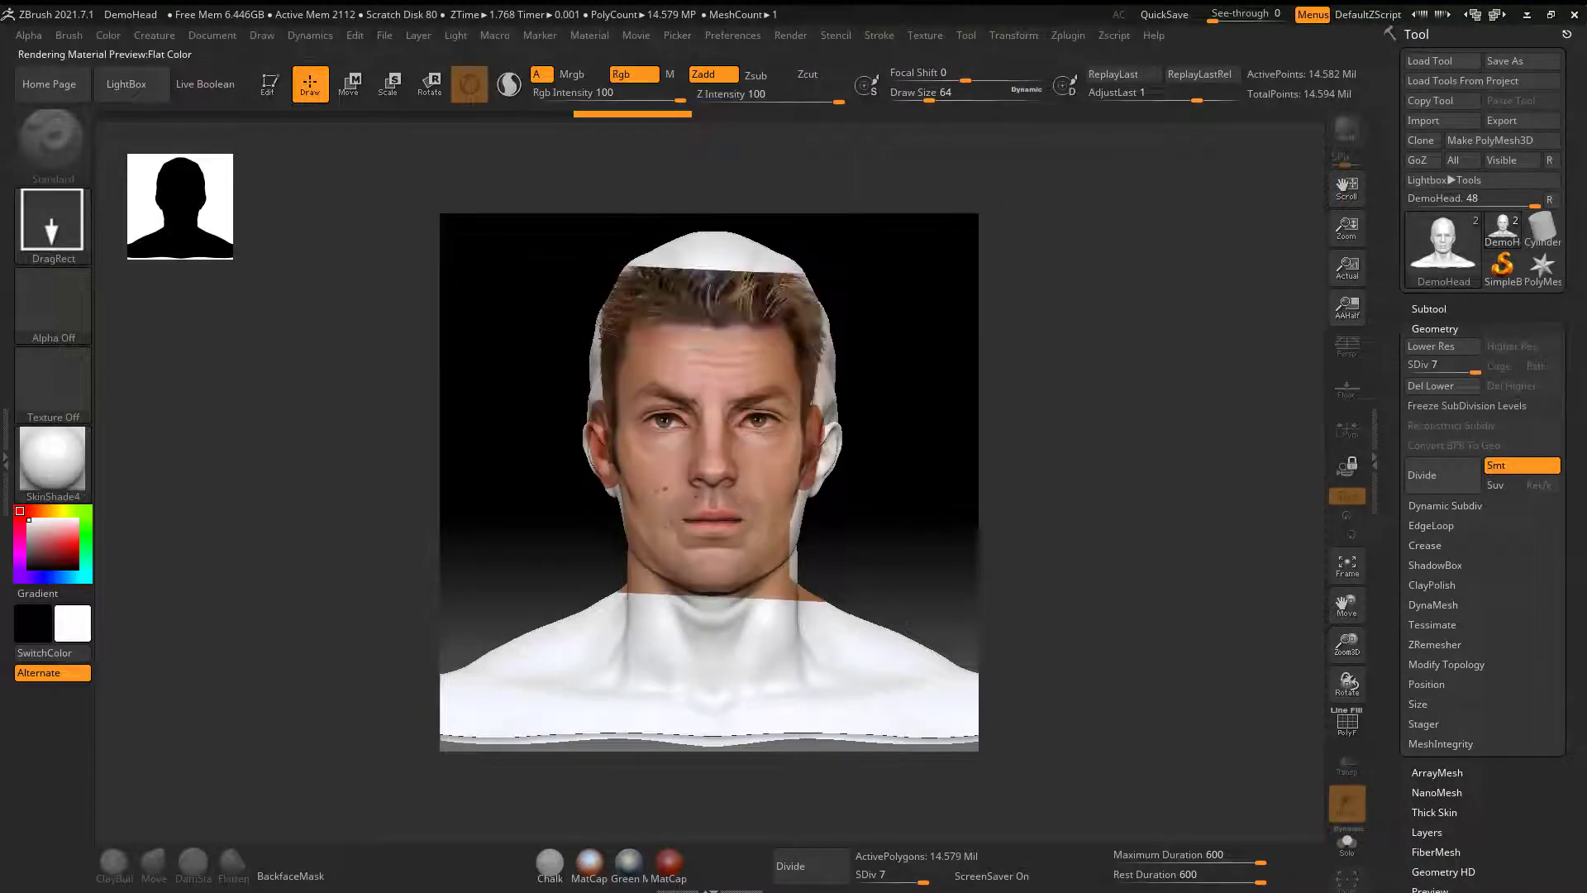
click(740, 321)
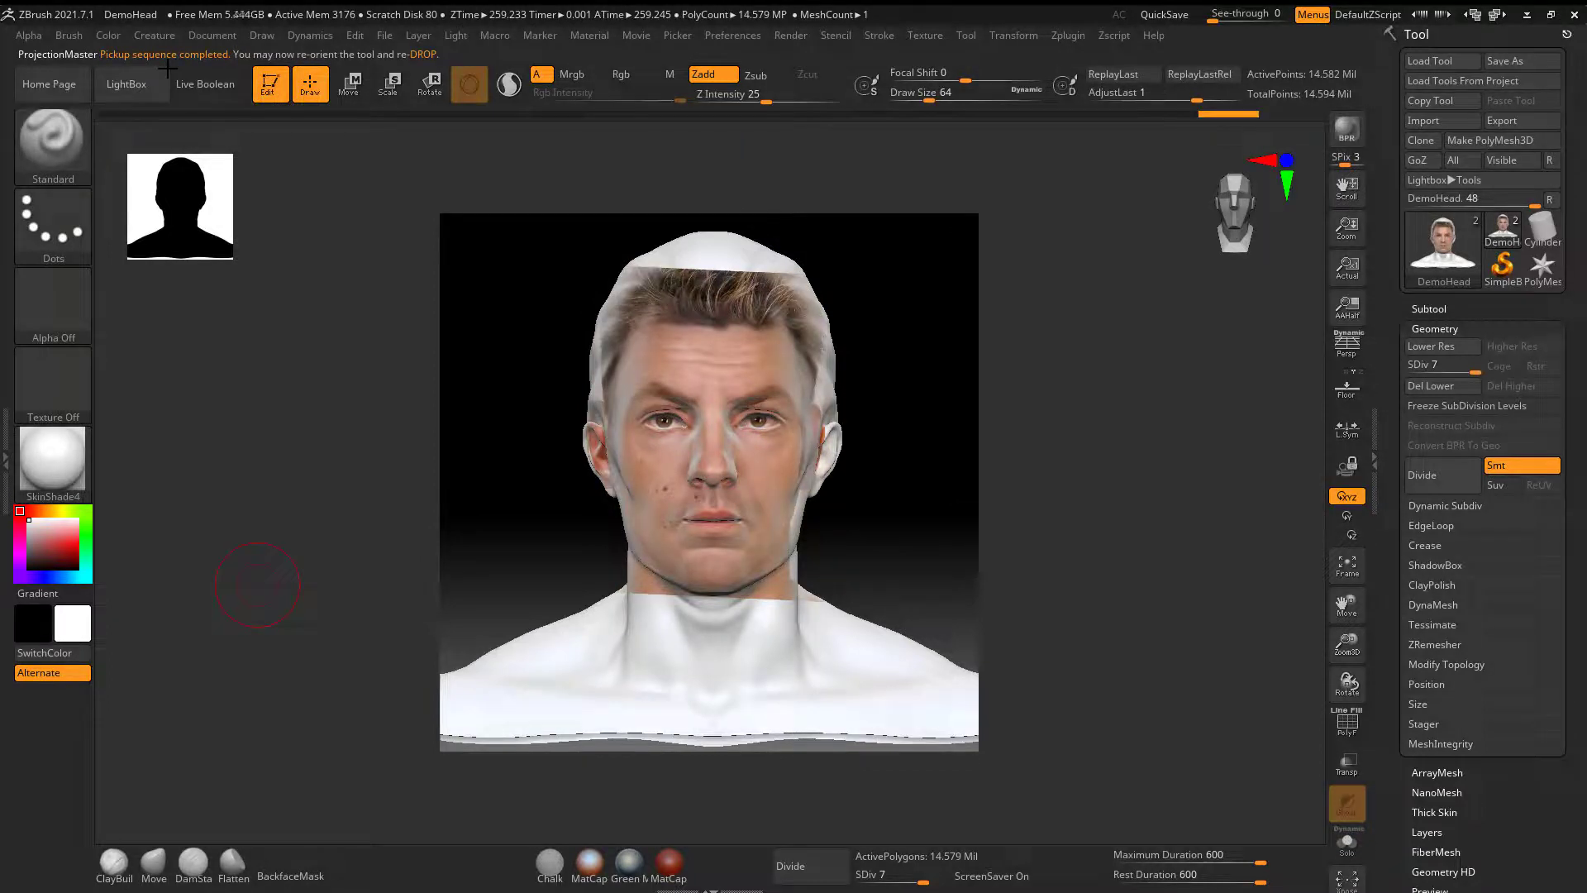
- Turn the head to a side profile facing left and check the Side reference photo in the FaceImages folder
drag(914, 506, 905, 469)
key(alt+Tab)
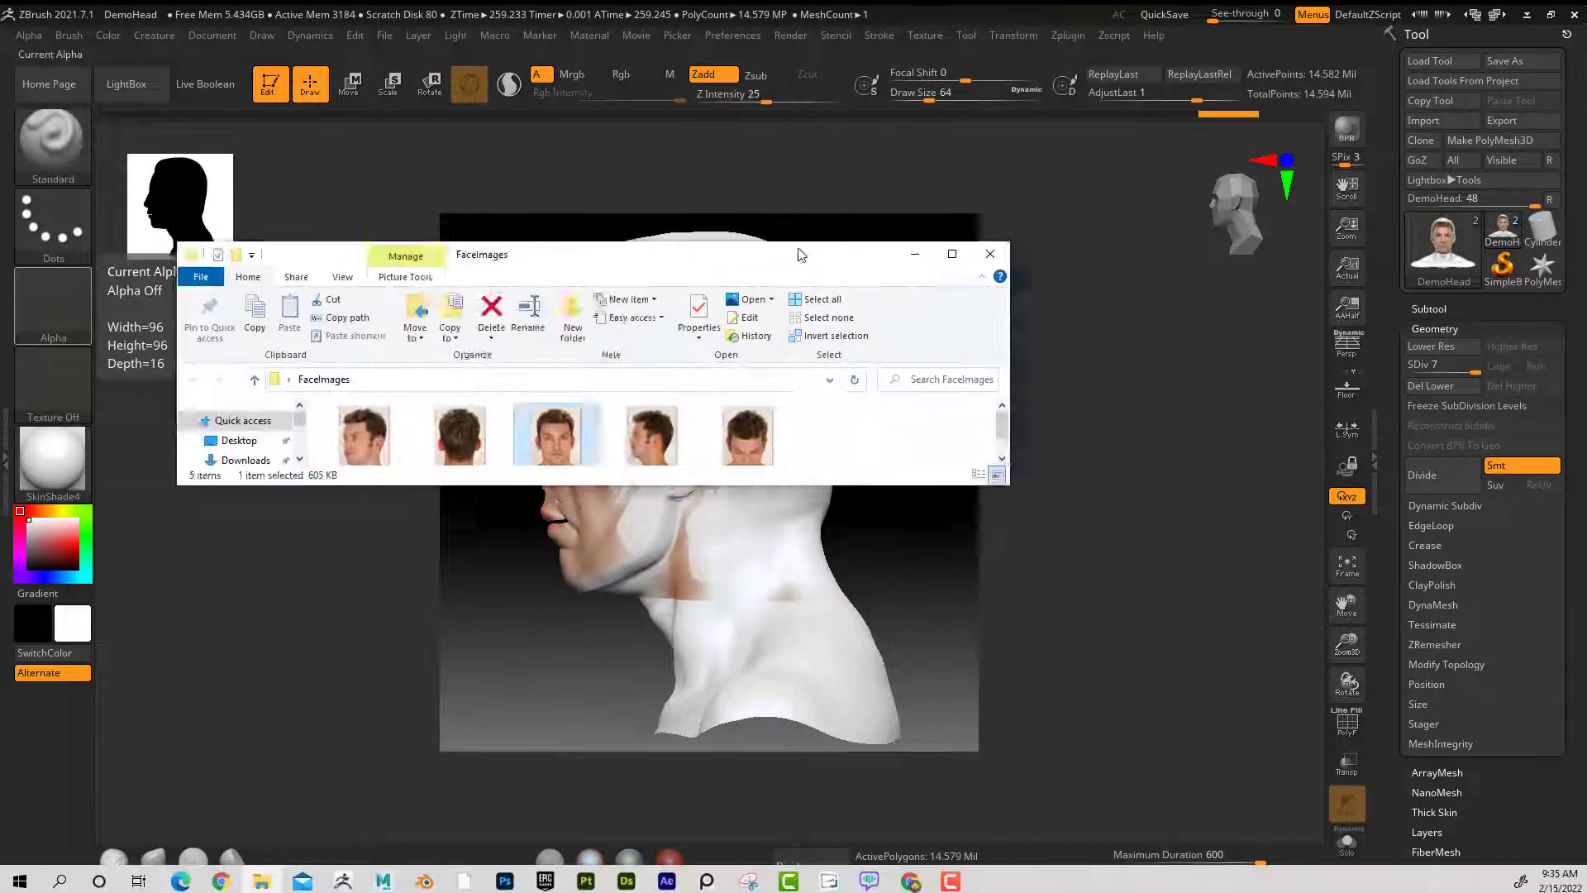
drag(801, 255, 1167, 220)
drag(1049, 450, 1043, 543)
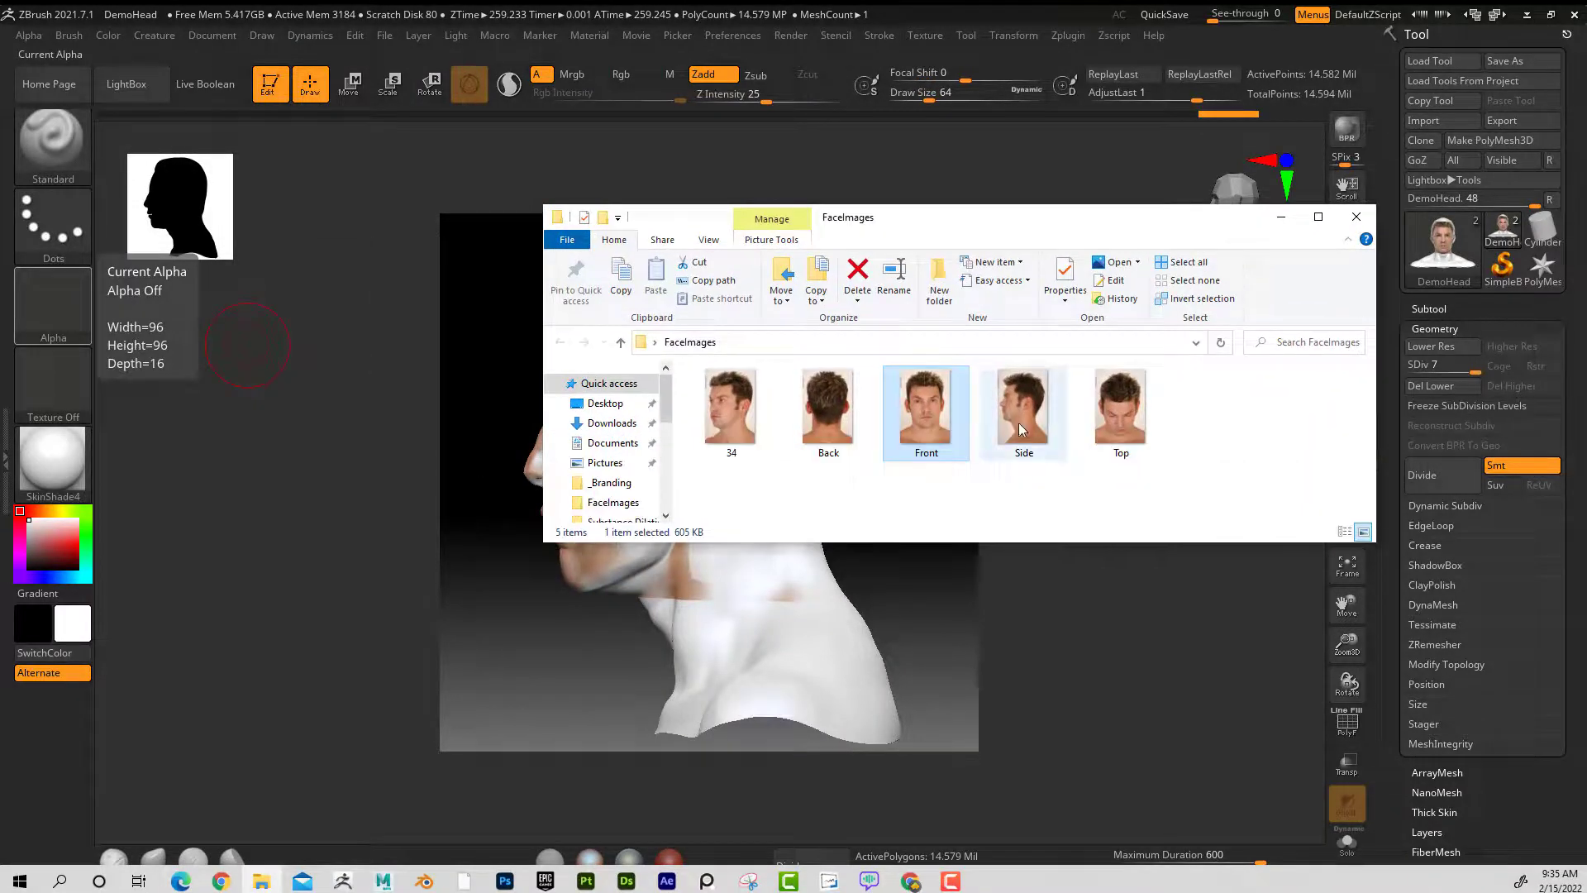
drag(1136, 226, 0, 300)
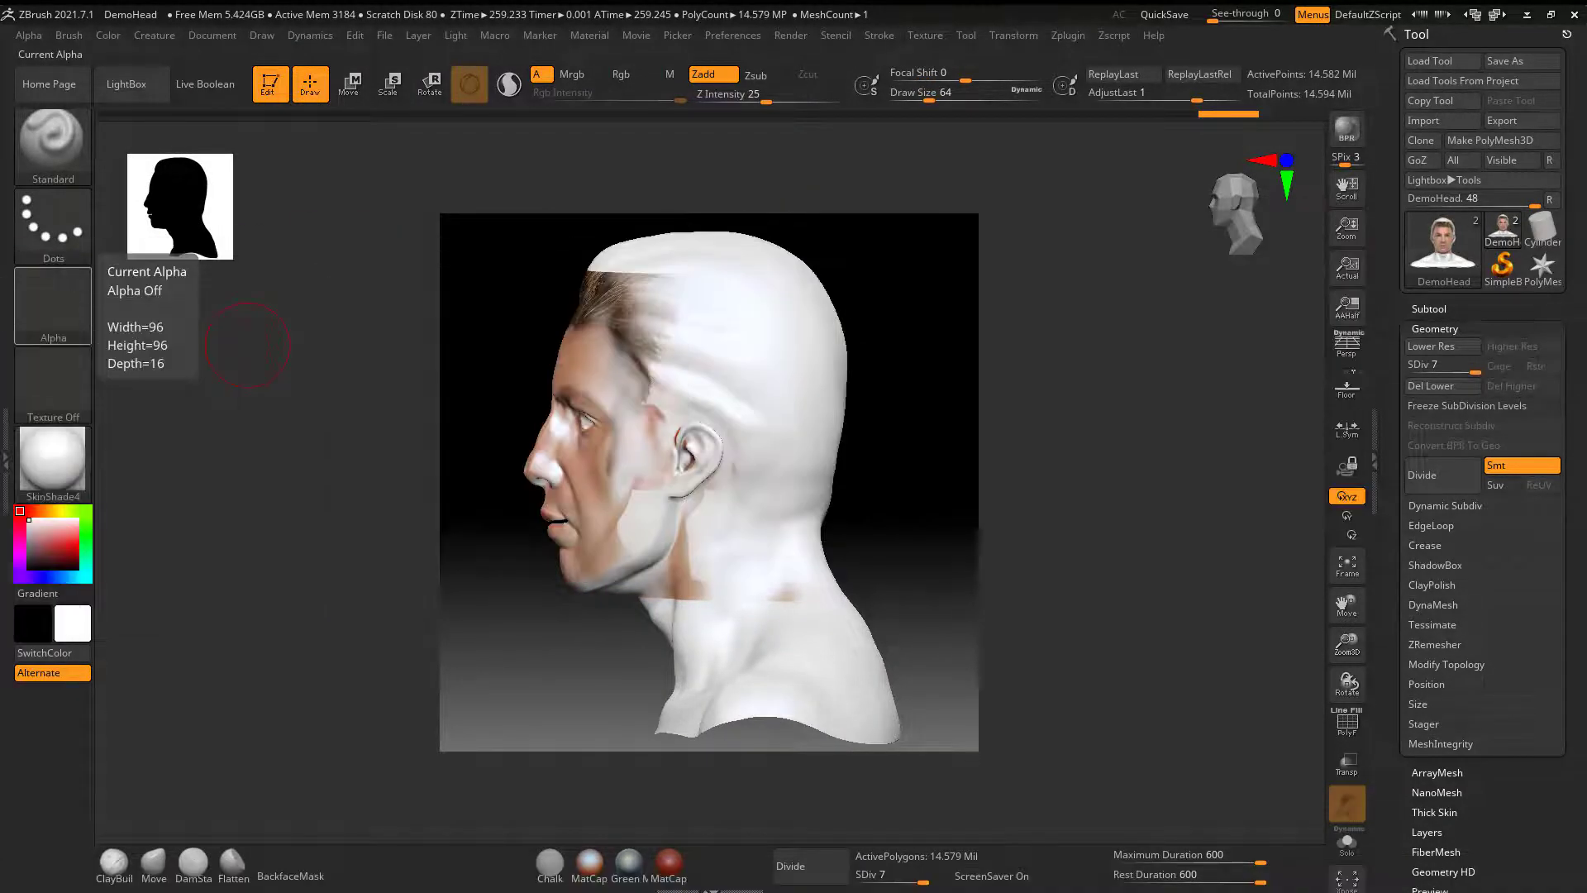
- Drop the profile view through ZAppLink and update TempZAppLinkExport.psd in Photoshop with the new export
click(205, 33)
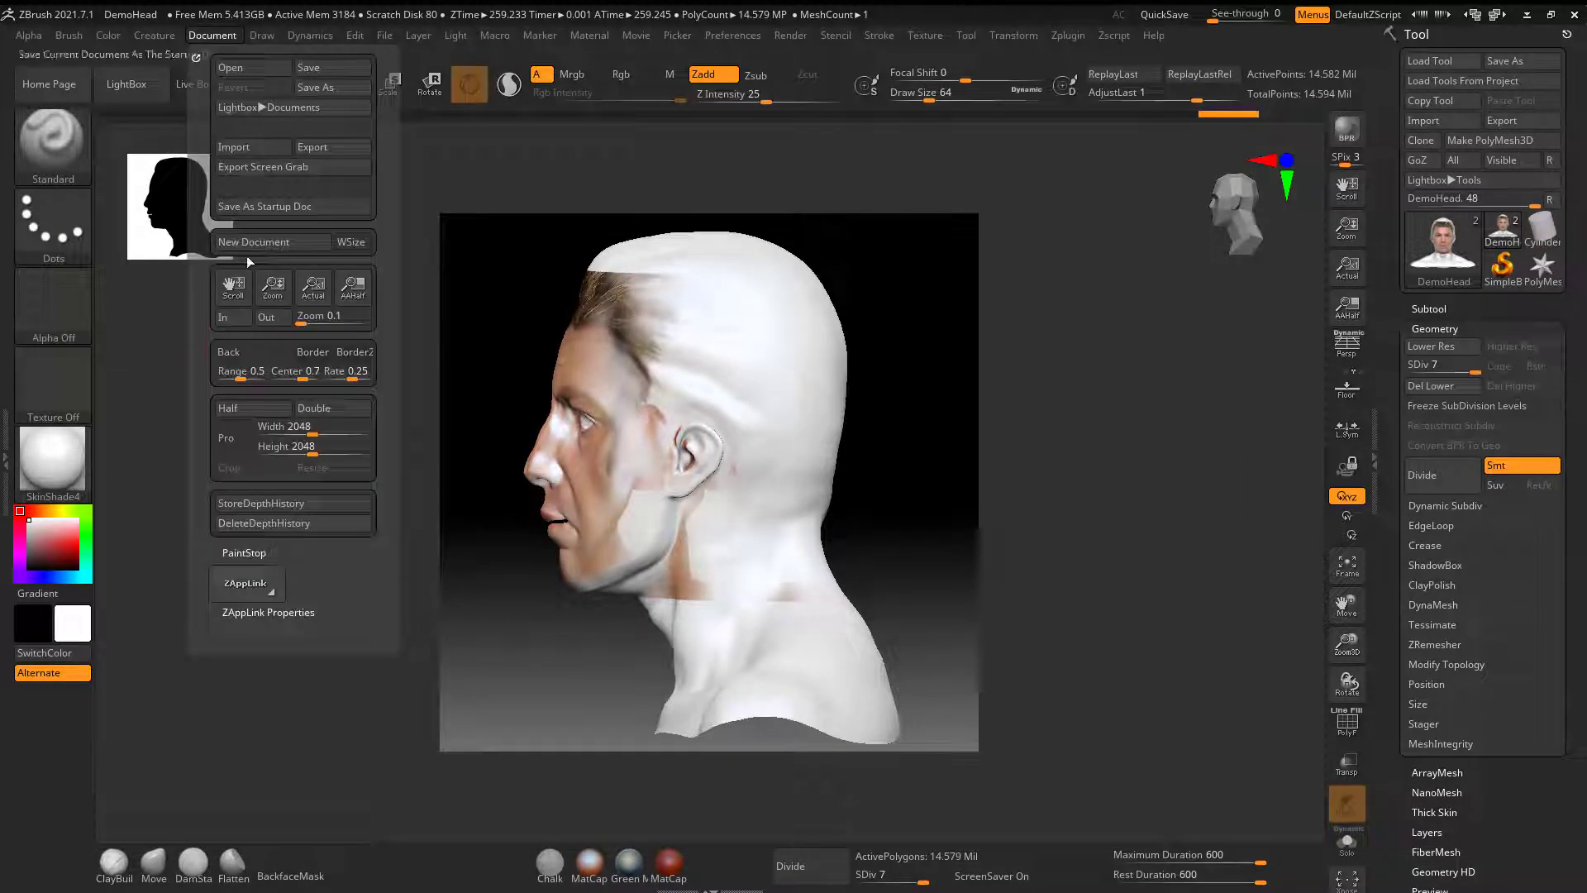
click(246, 583)
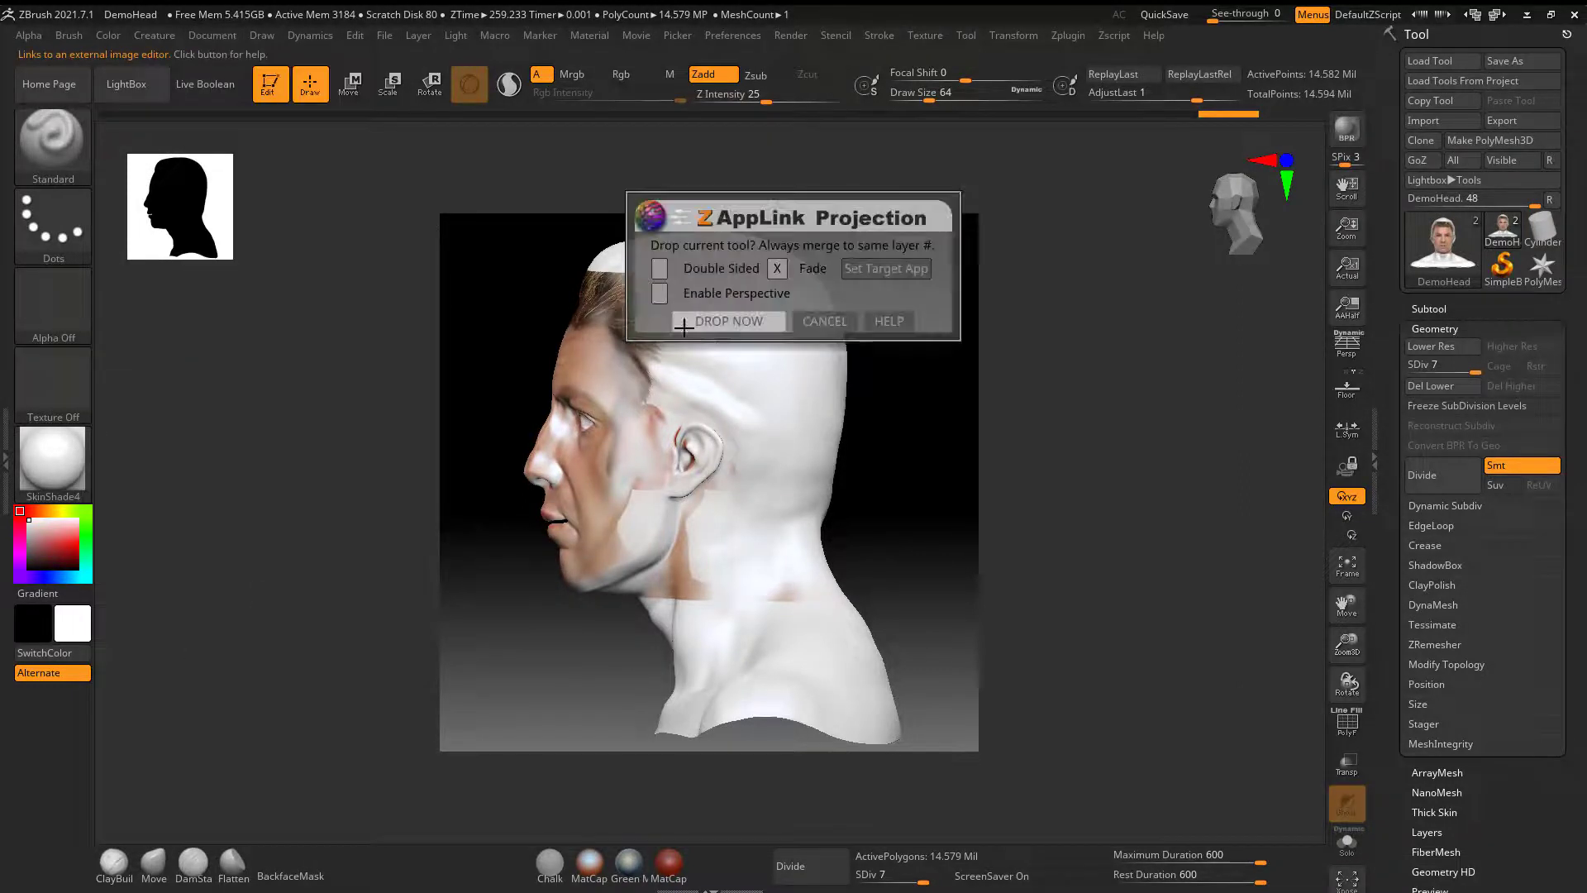
click(743, 322)
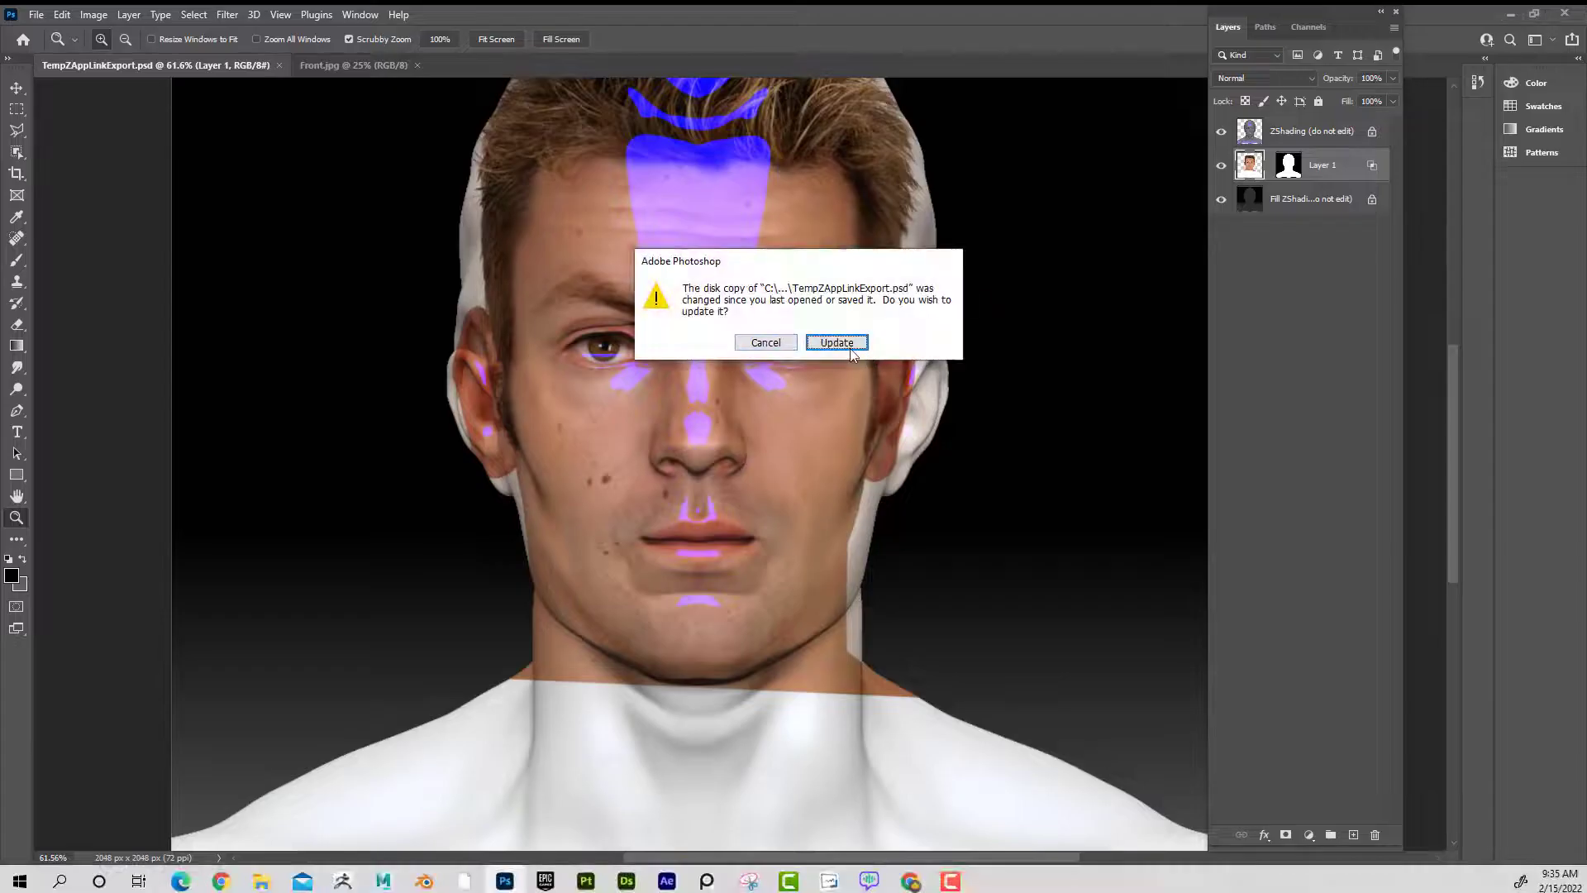
click(849, 345)
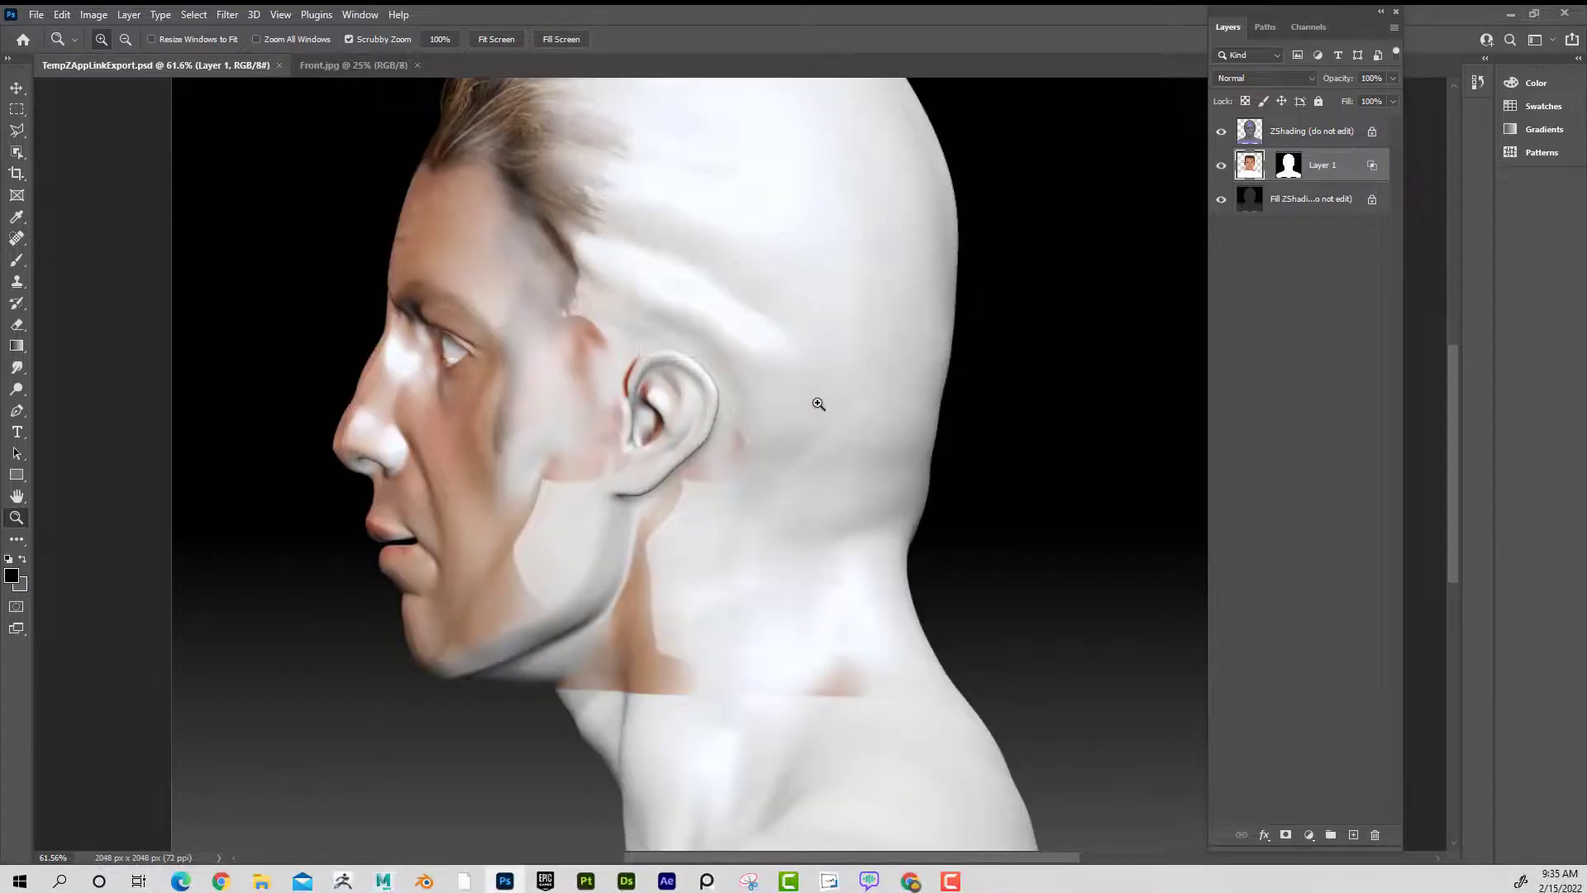
- Open the Side photo from the FaceImages folder
drag(818, 401, 791, 402)
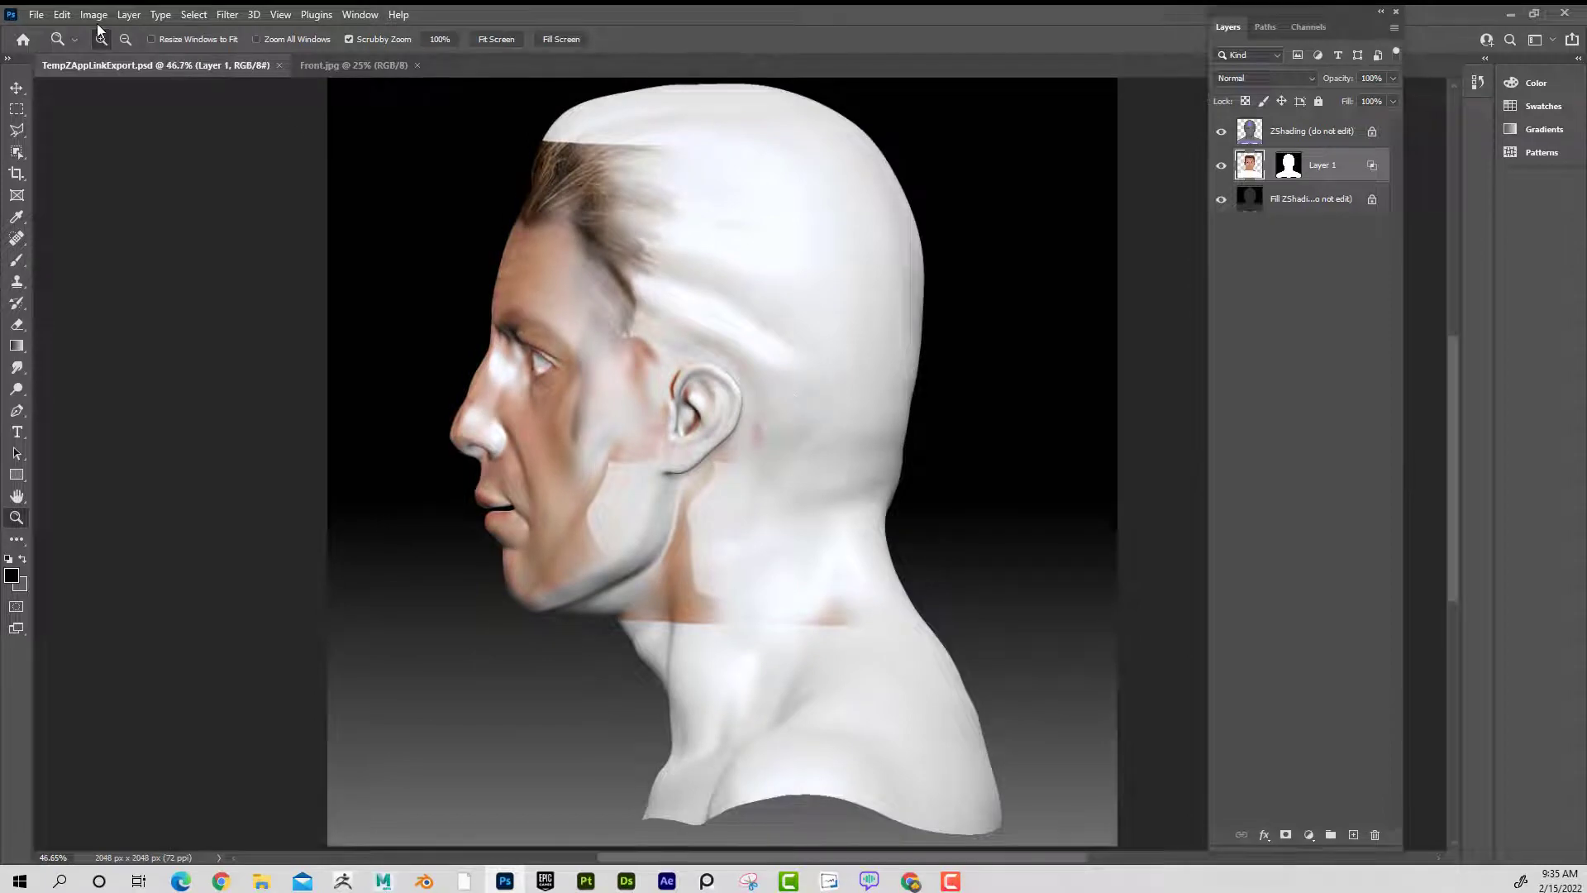
click(36, 14)
click(50, 48)
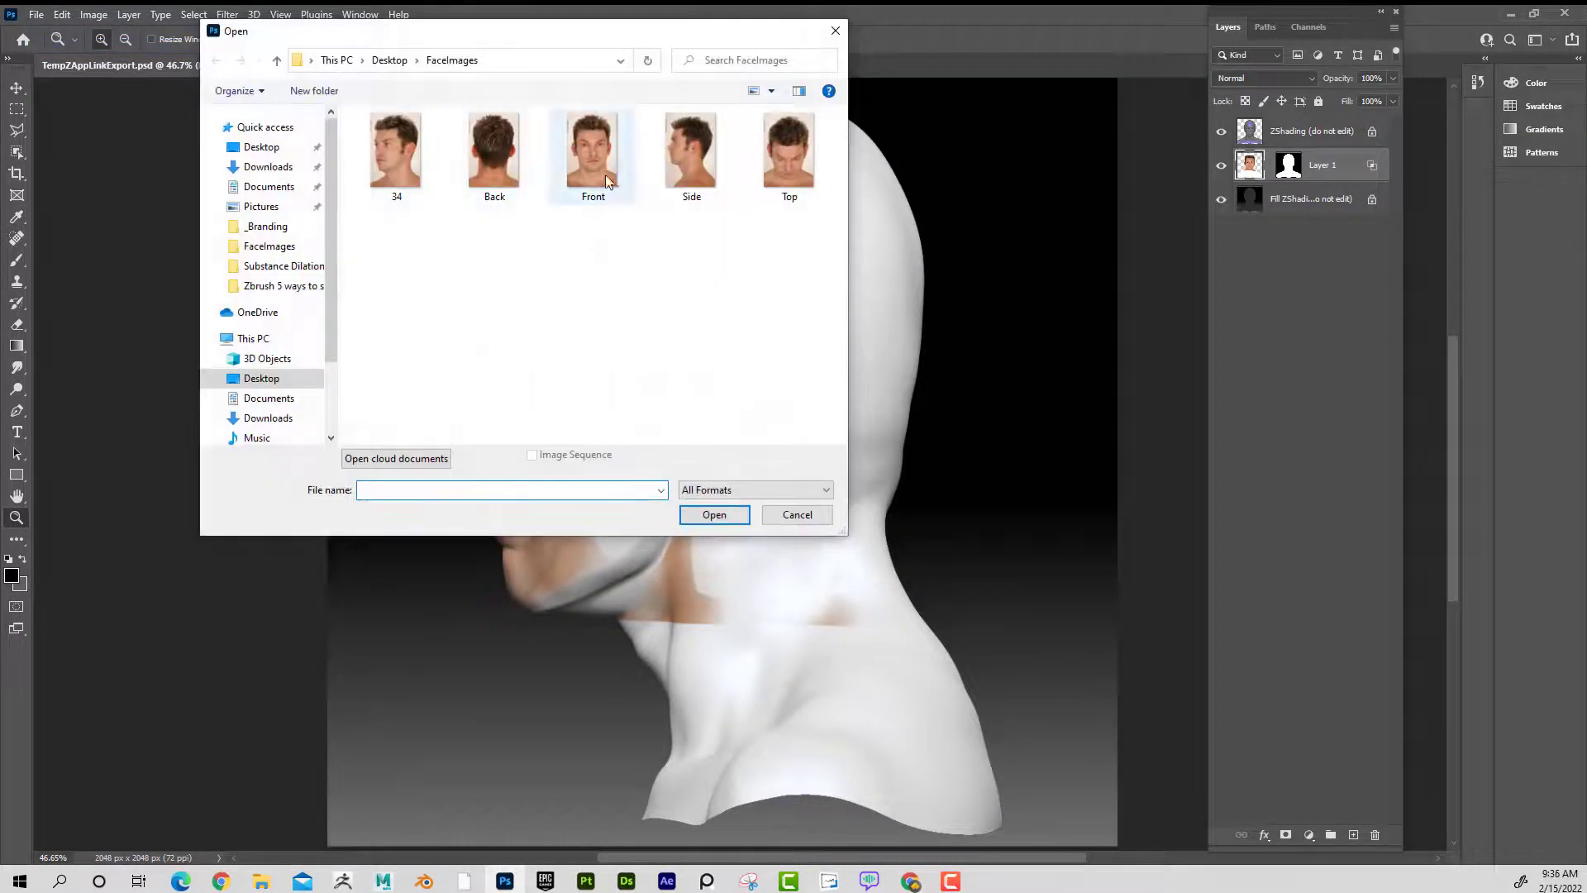
click(671, 163)
click(714, 515)
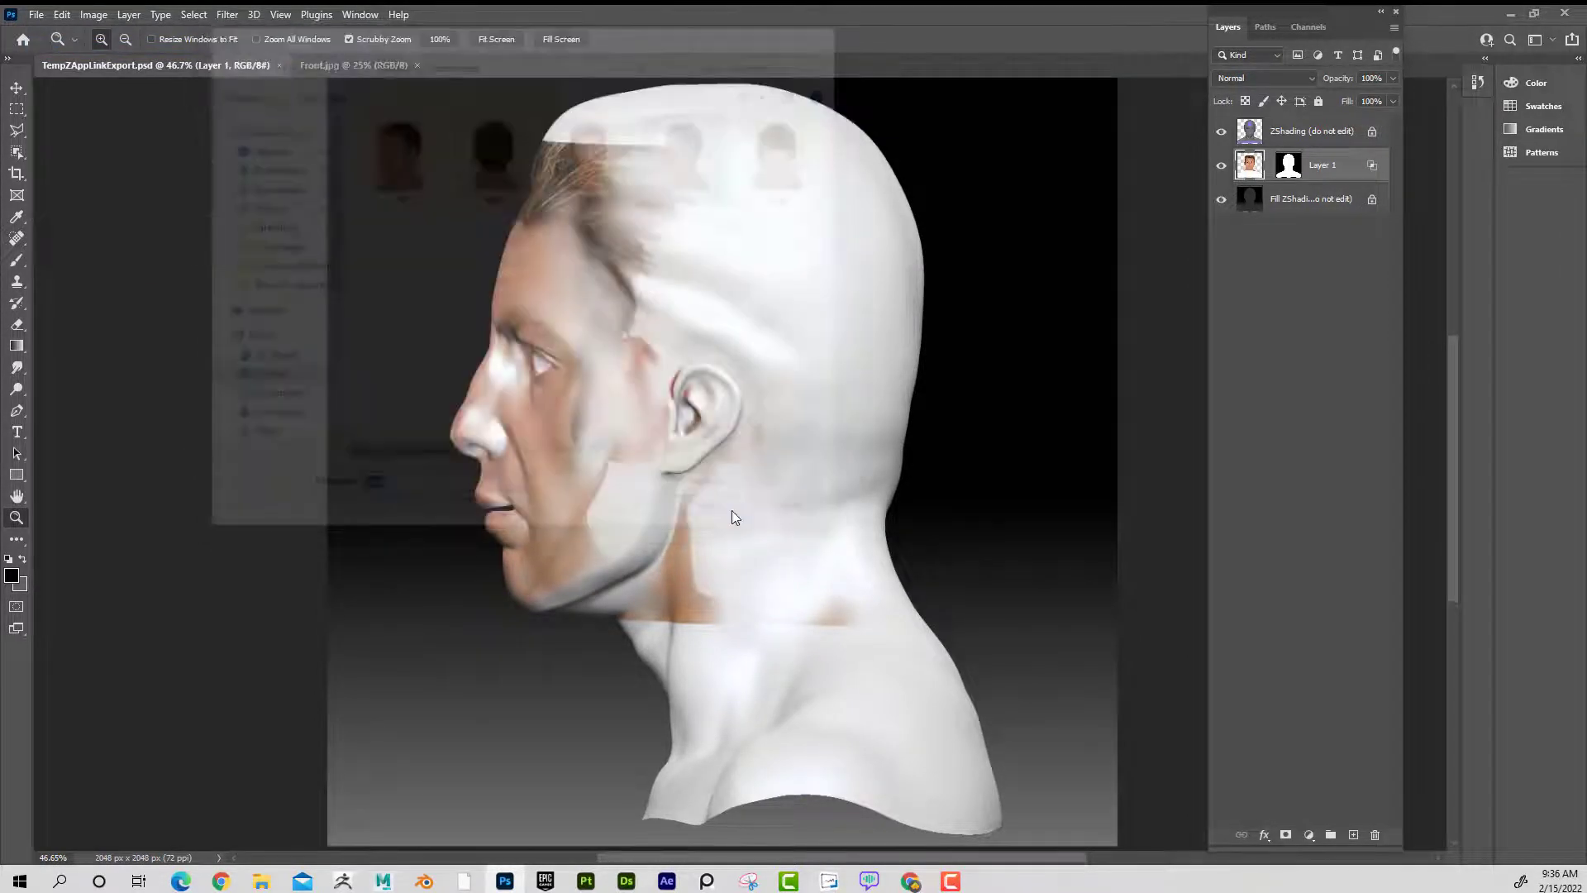
- Copy a rectangular area around the head in Side.jpg and paste it into TempZAppLinkExport.psd as a new layer
click(16, 108)
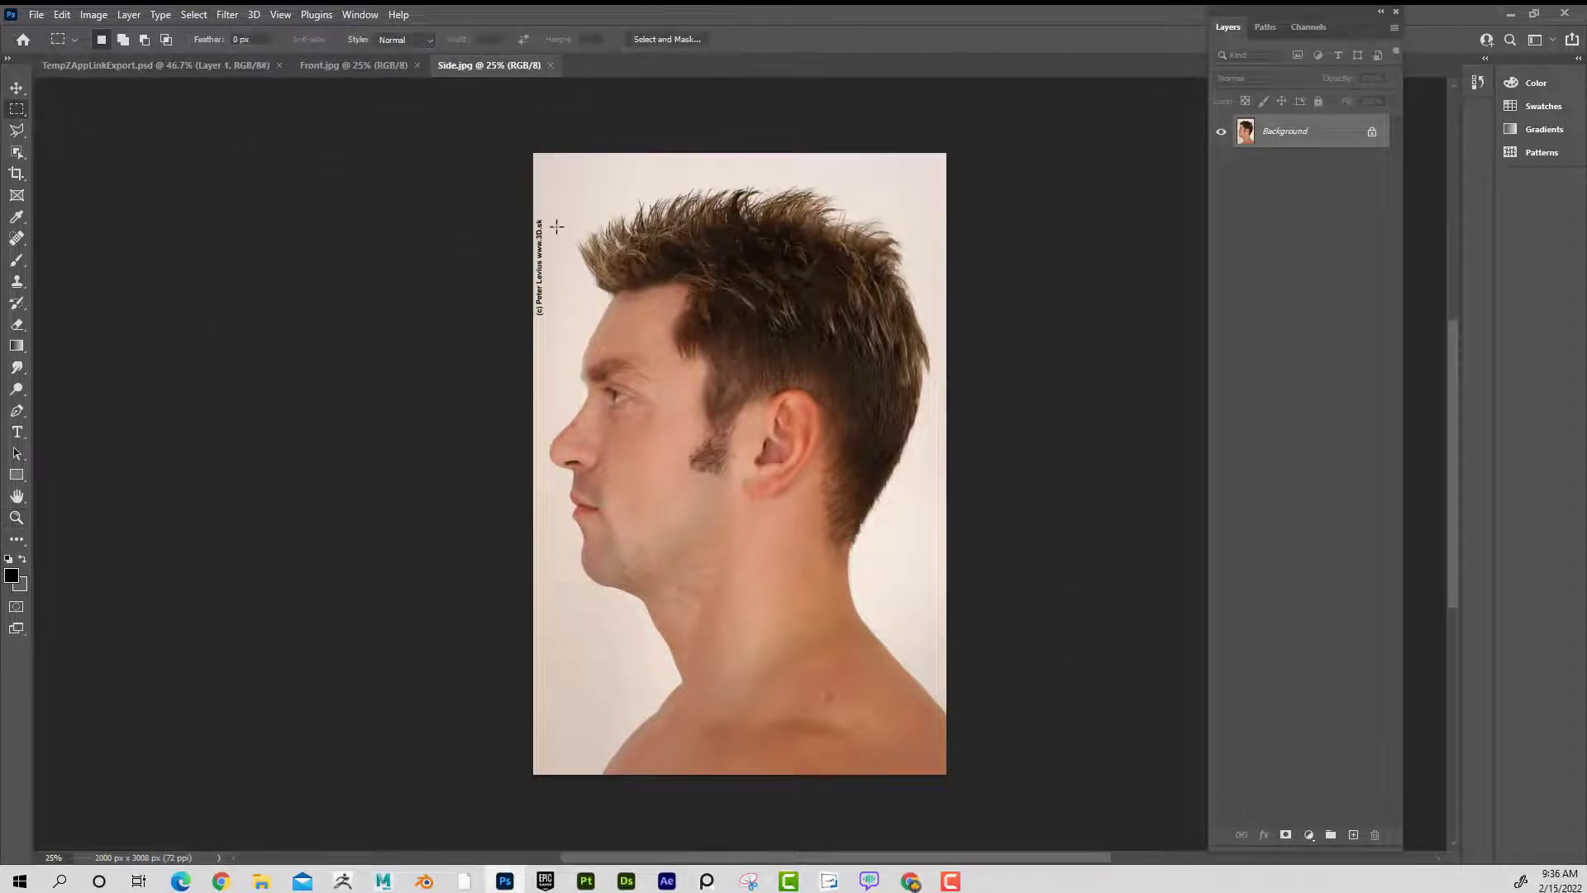
drag(552, 224, 871, 632)
click(223, 65)
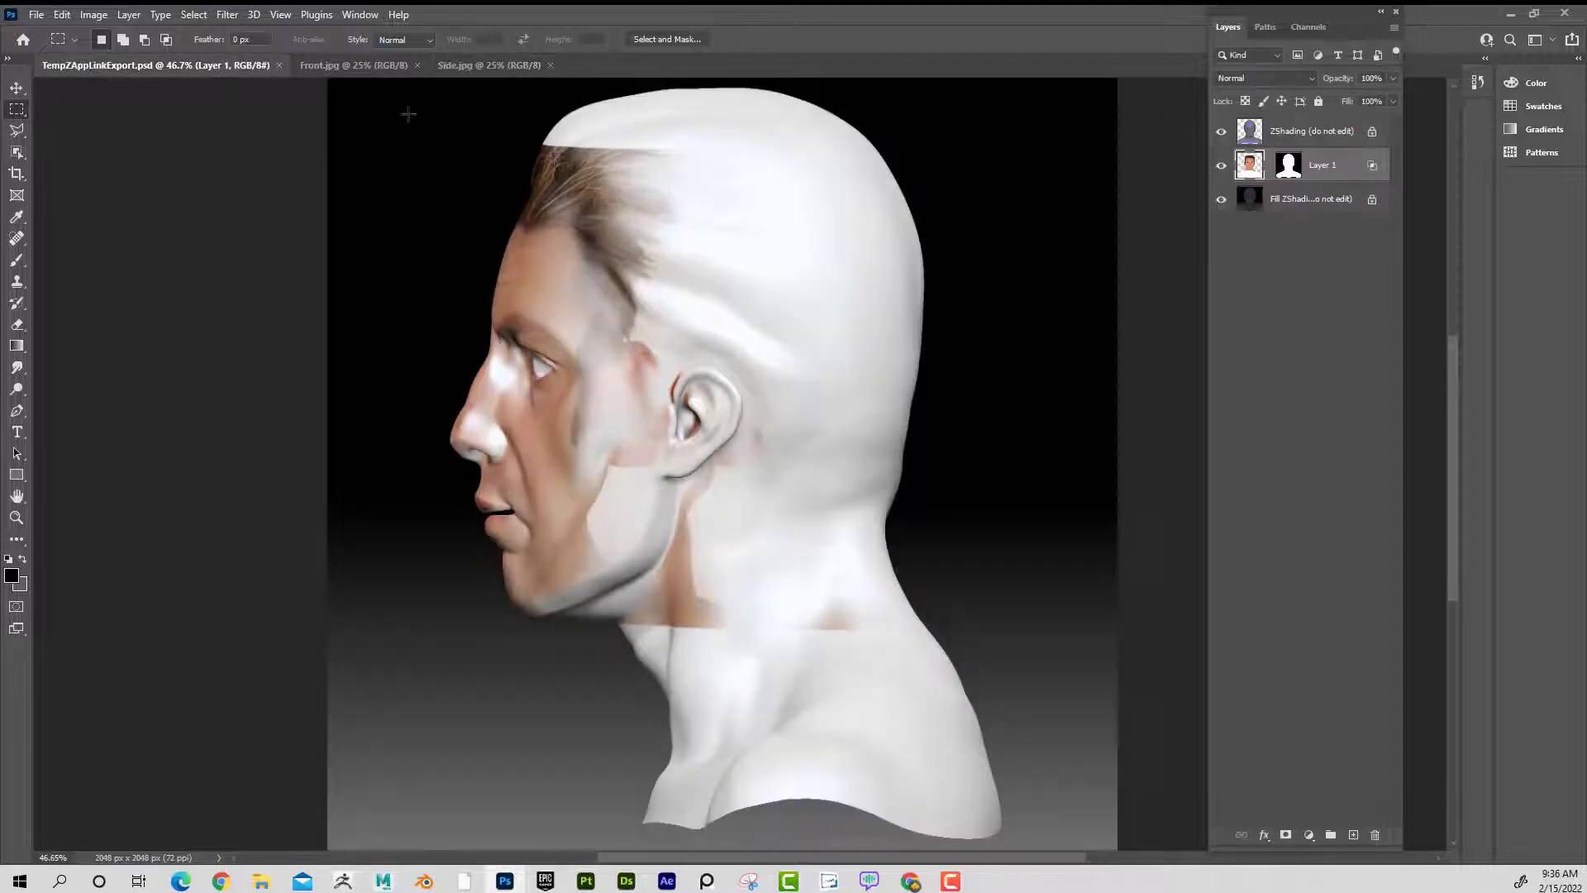
key(ctrl+v)
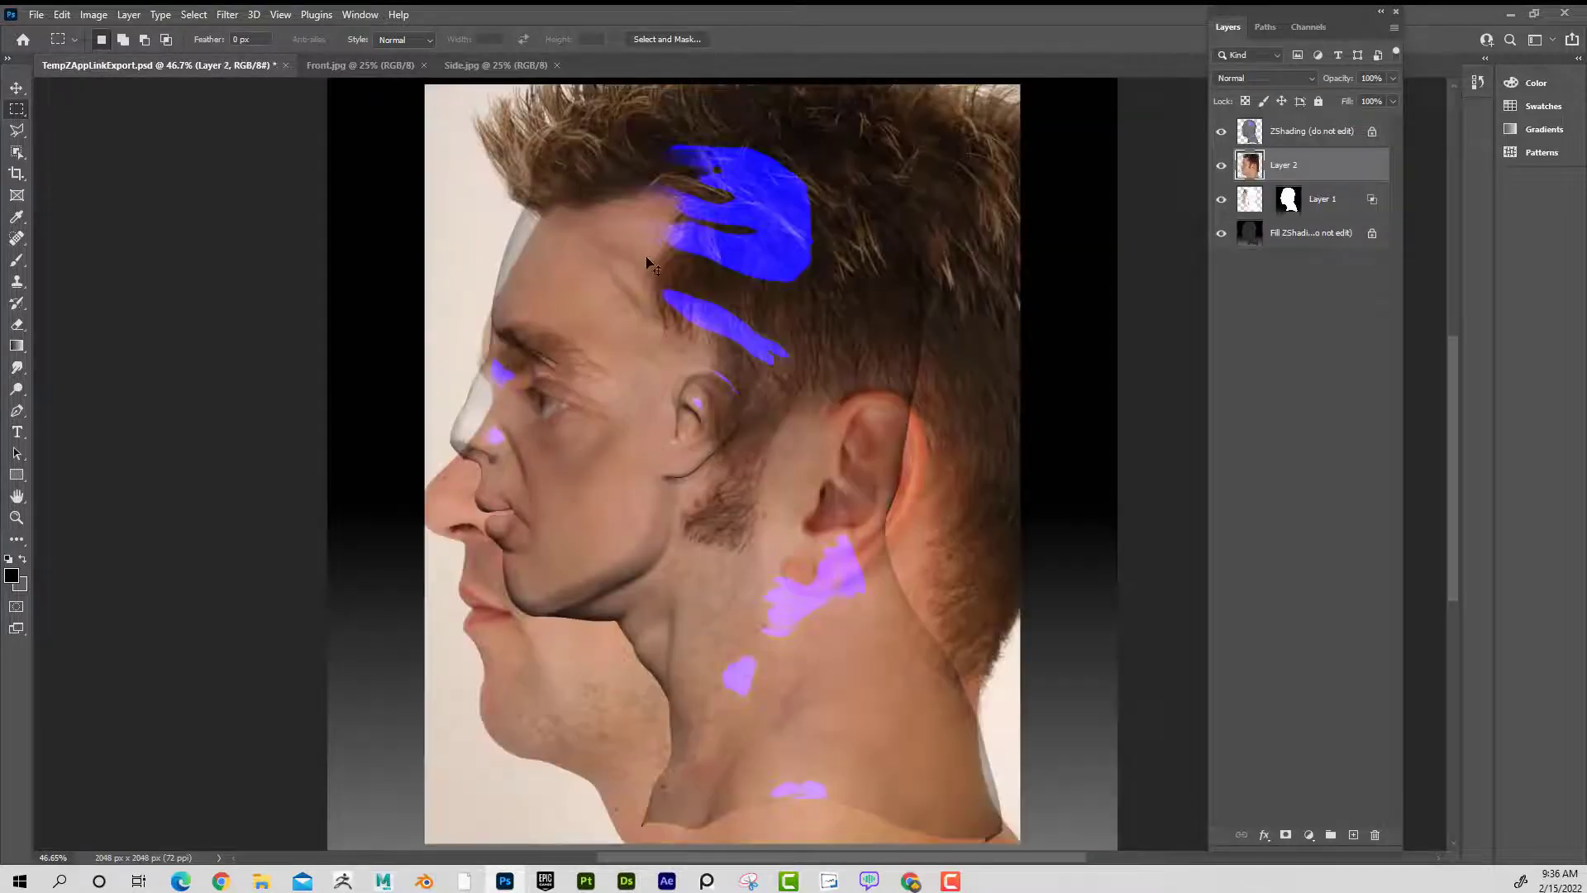
- Scale, rotate and move the pasted side photo on Layer 2 so its face roughly fits the model's profile
key(ctrl+t)
drag(425, 86, 666, 380)
drag(841, 524, 614, 315)
drag(810, 641, 866, 588)
drag(596, 177, 588, 115)
drag(696, 197, 723, 218)
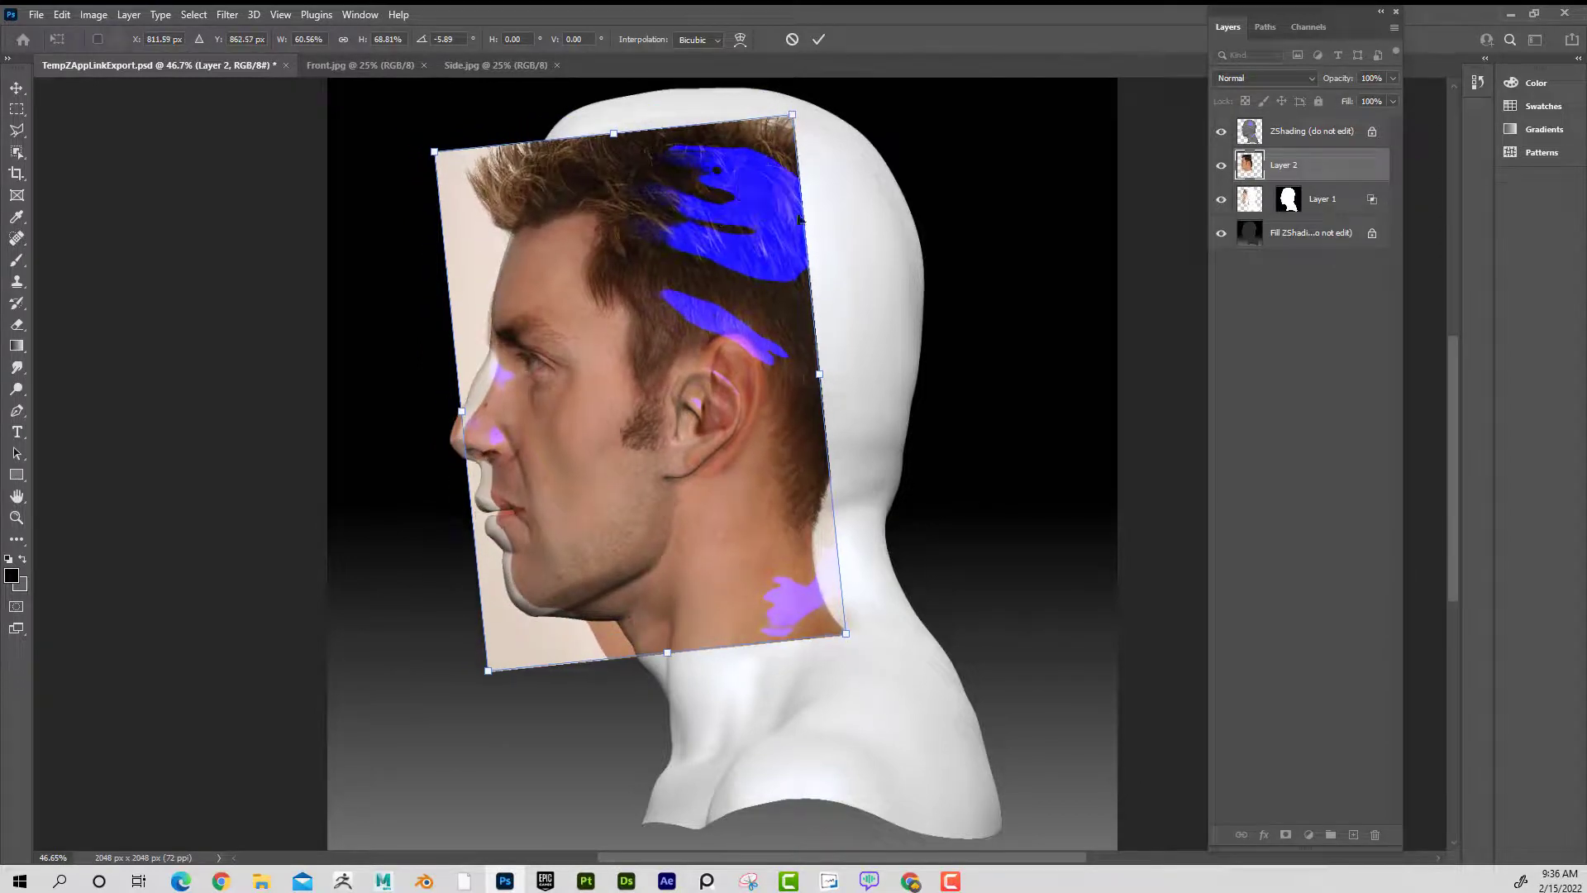
- Fine-tune Layer 2's fit to the model's profile at 62.19% width, 73.12% height and -1.77° rotation, and apply the transform
drag(791, 118, 787, 127)
mouse_move(785, 192)
mouse_down()
mouse_move(863, 186)
mouse_move(776, 182)
mouse_up()
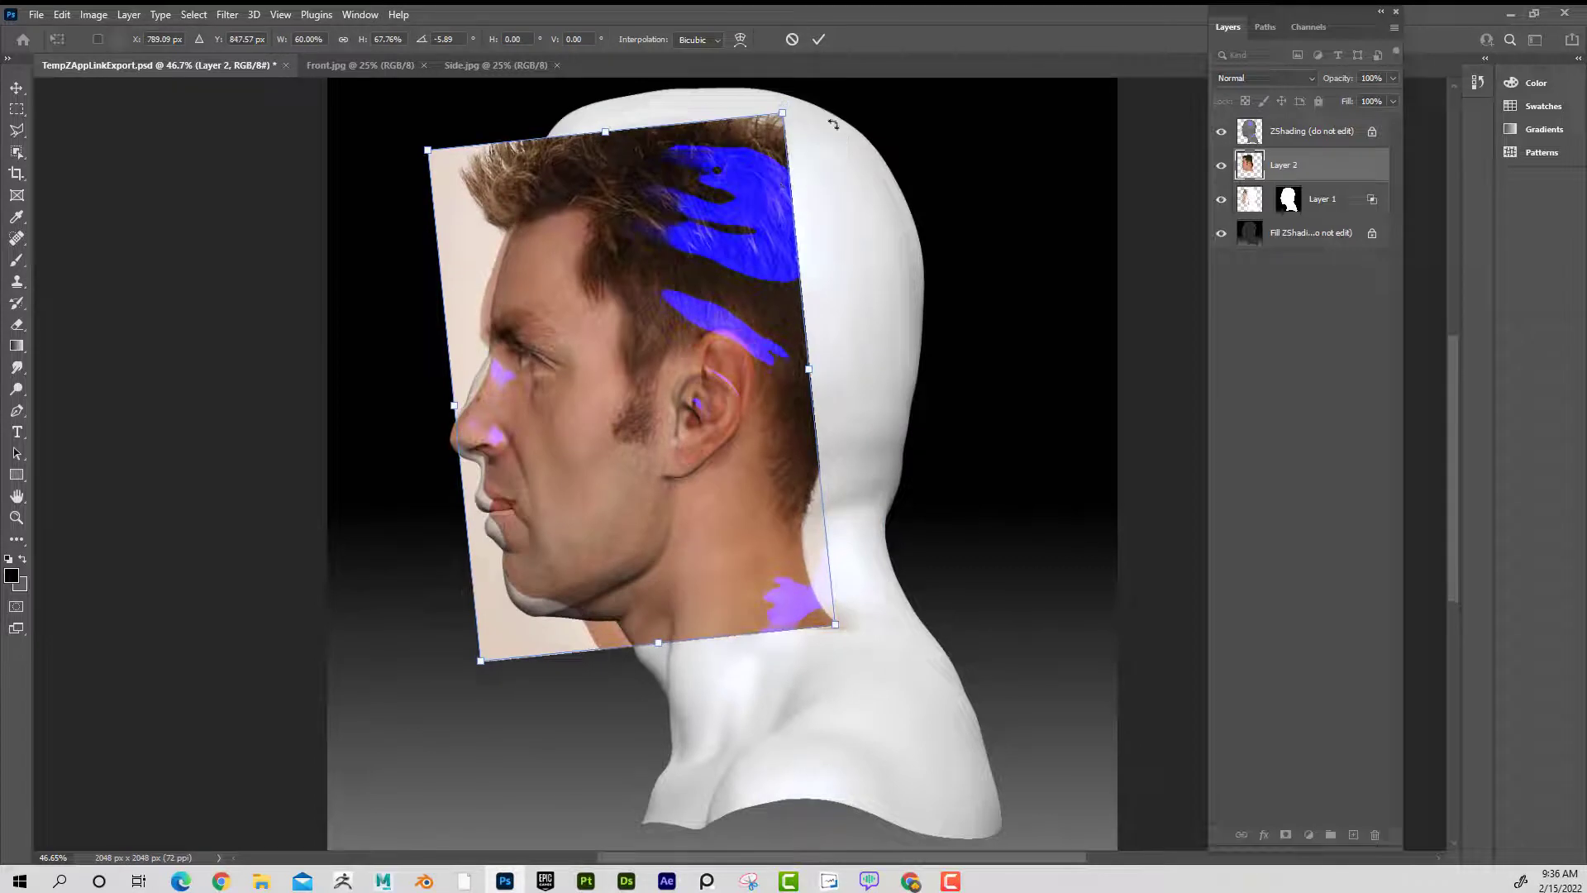
drag(854, 104, 869, 117)
drag(824, 637, 840, 658)
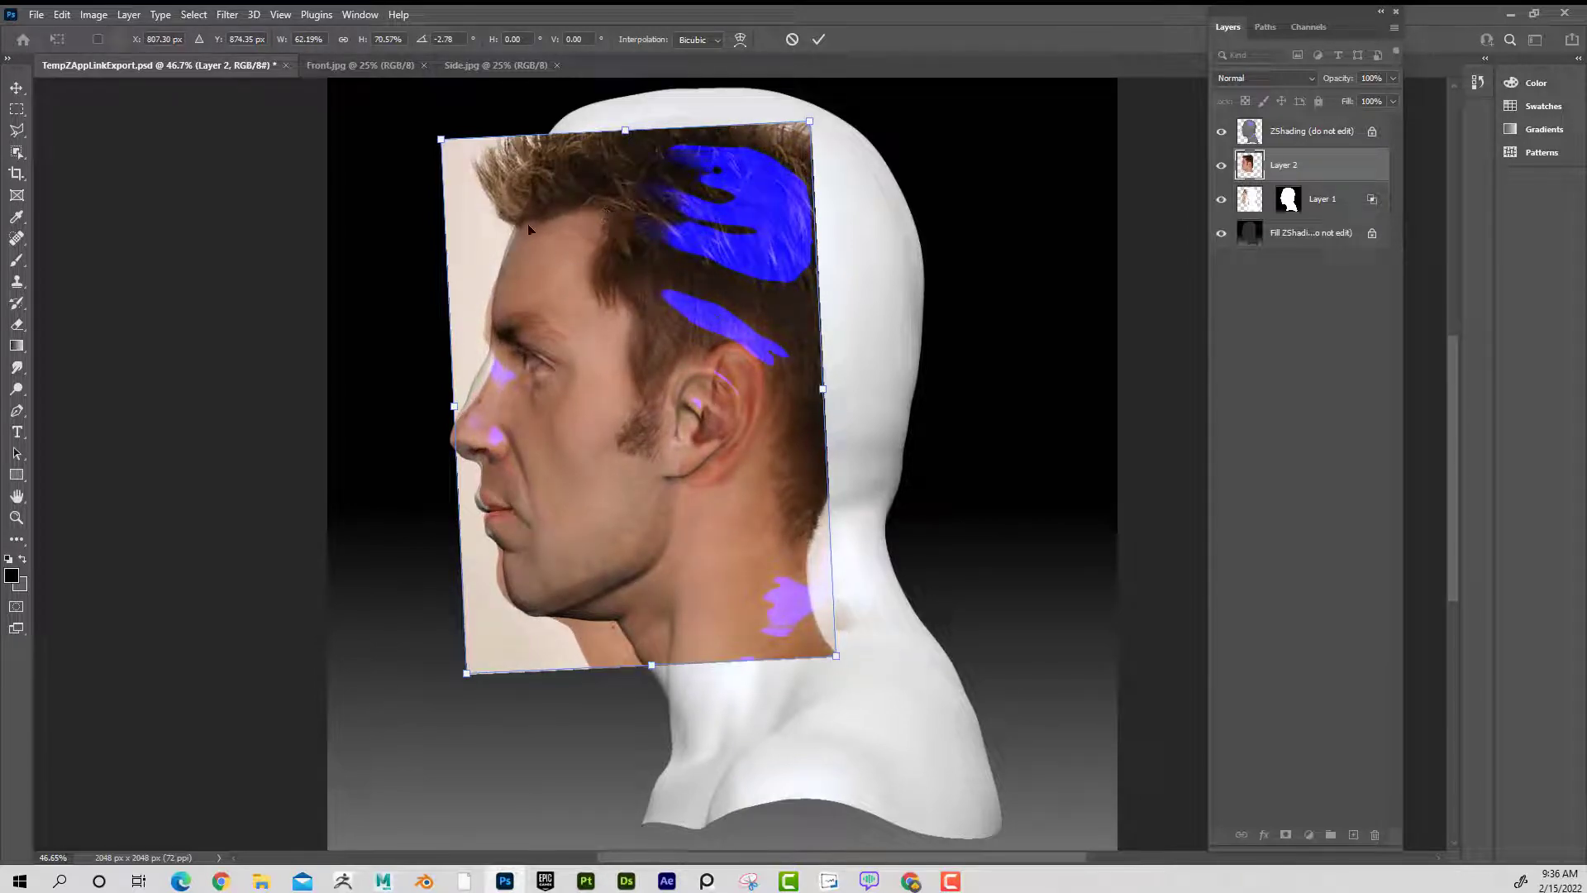
drag(628, 133, 625, 111)
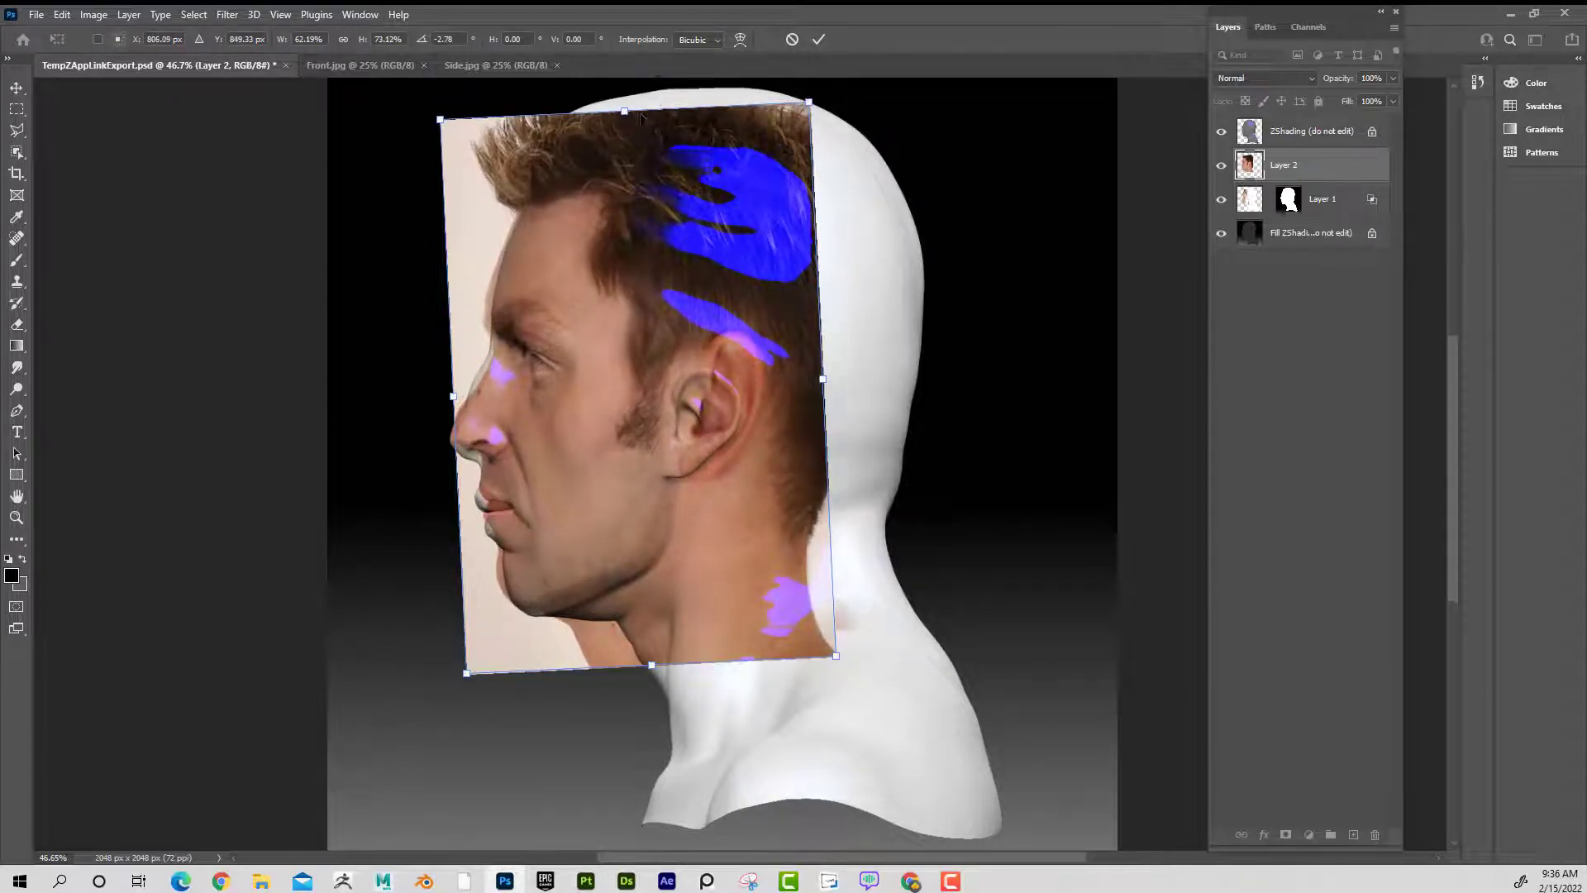
drag(840, 100, 851, 113)
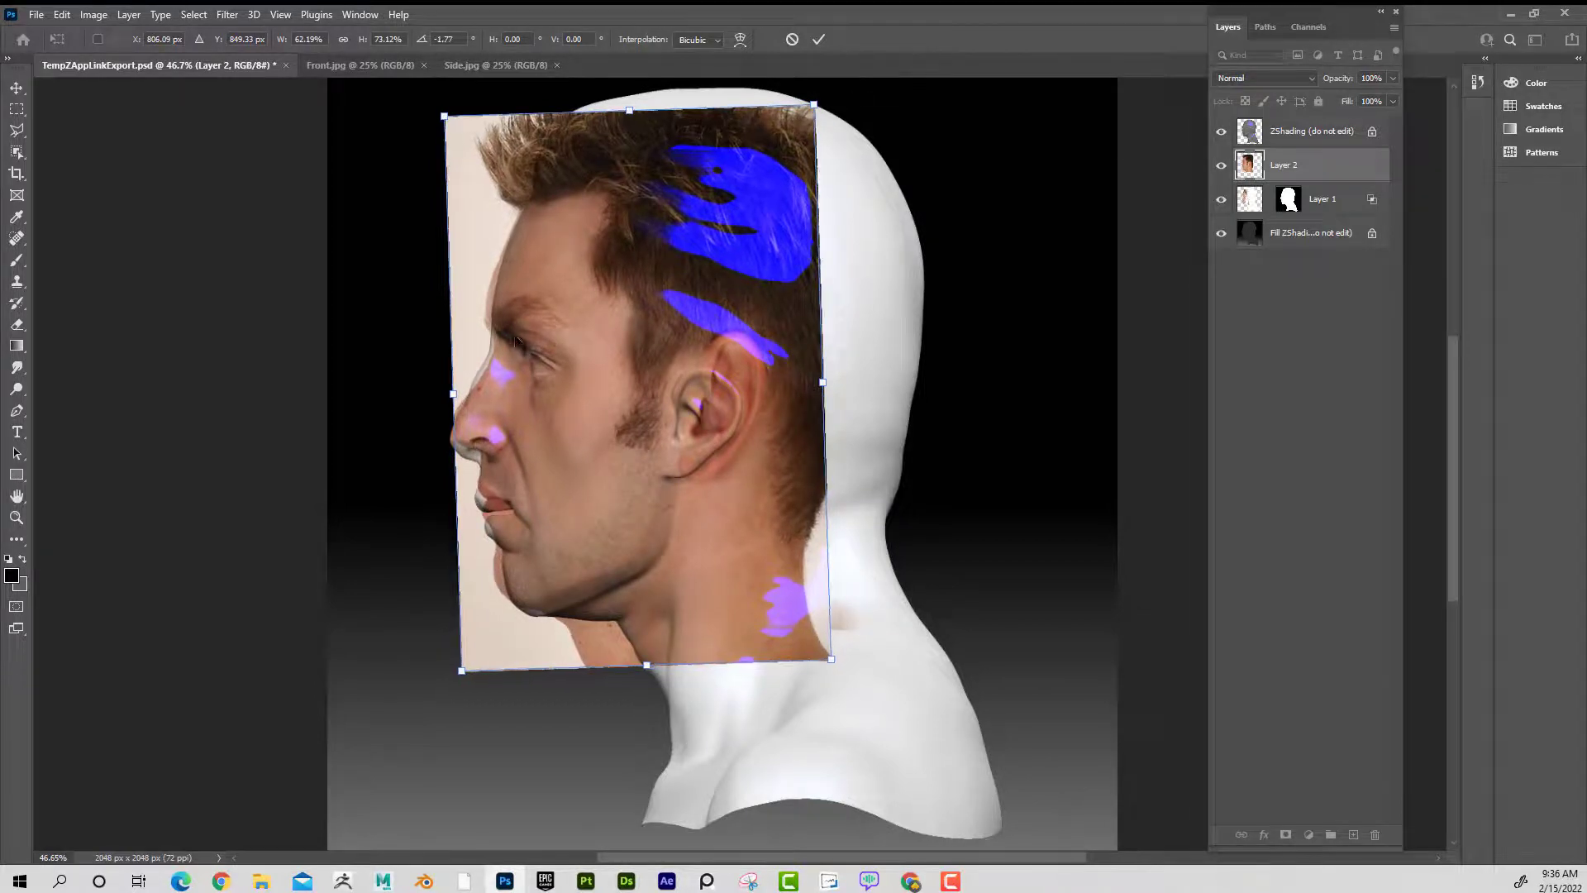
key(Return)
key(m)
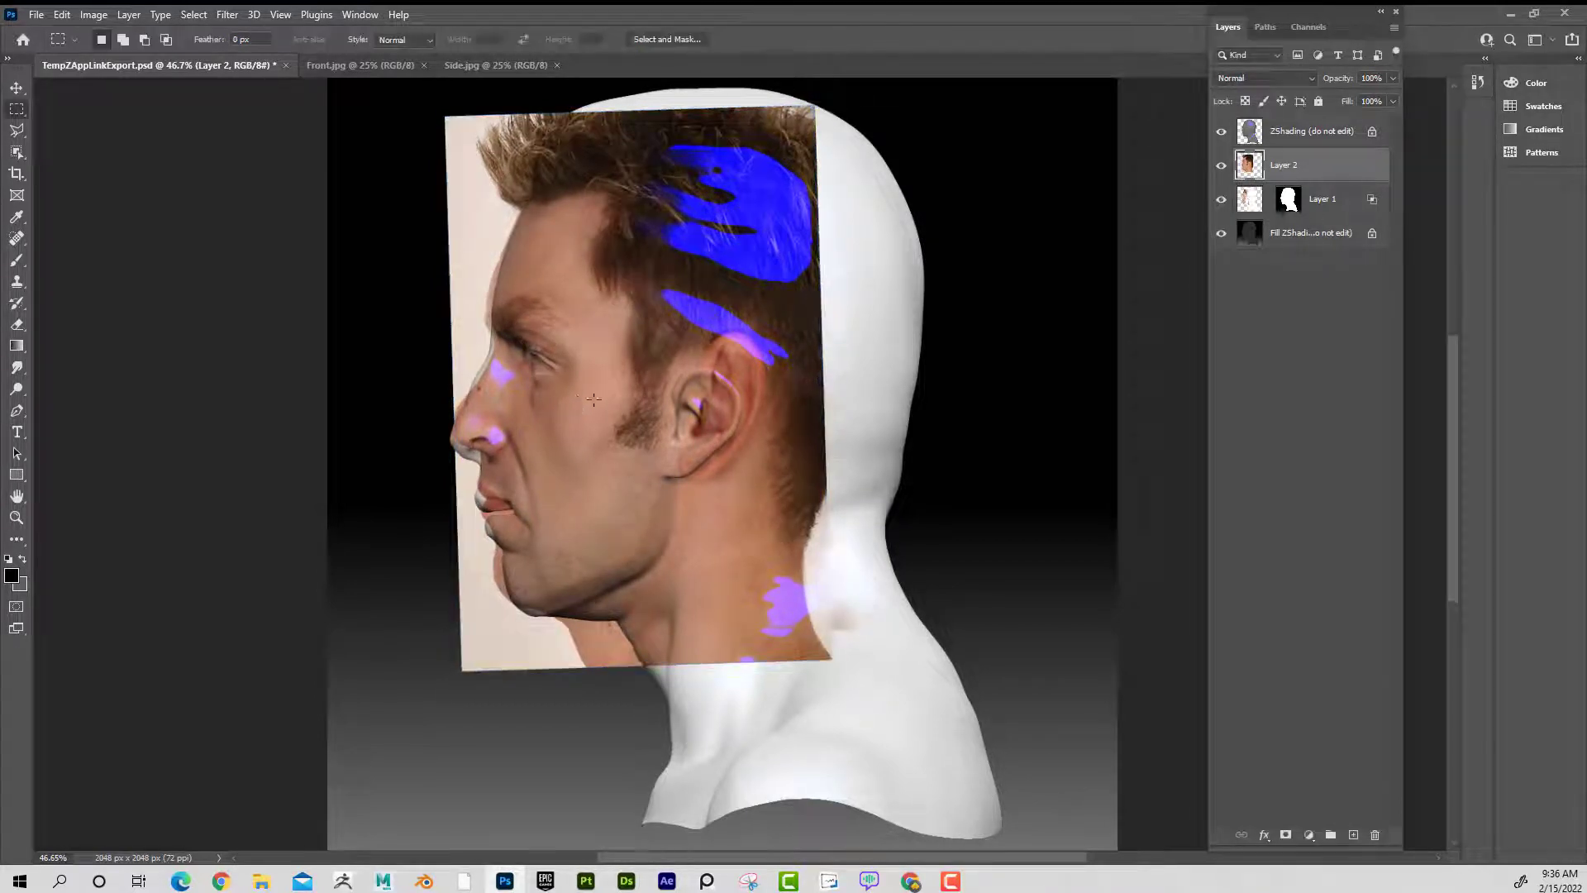
- Compare the profile with Layer 2 hidden and shown, and add a layer mask to Layer 2
click(17, 517)
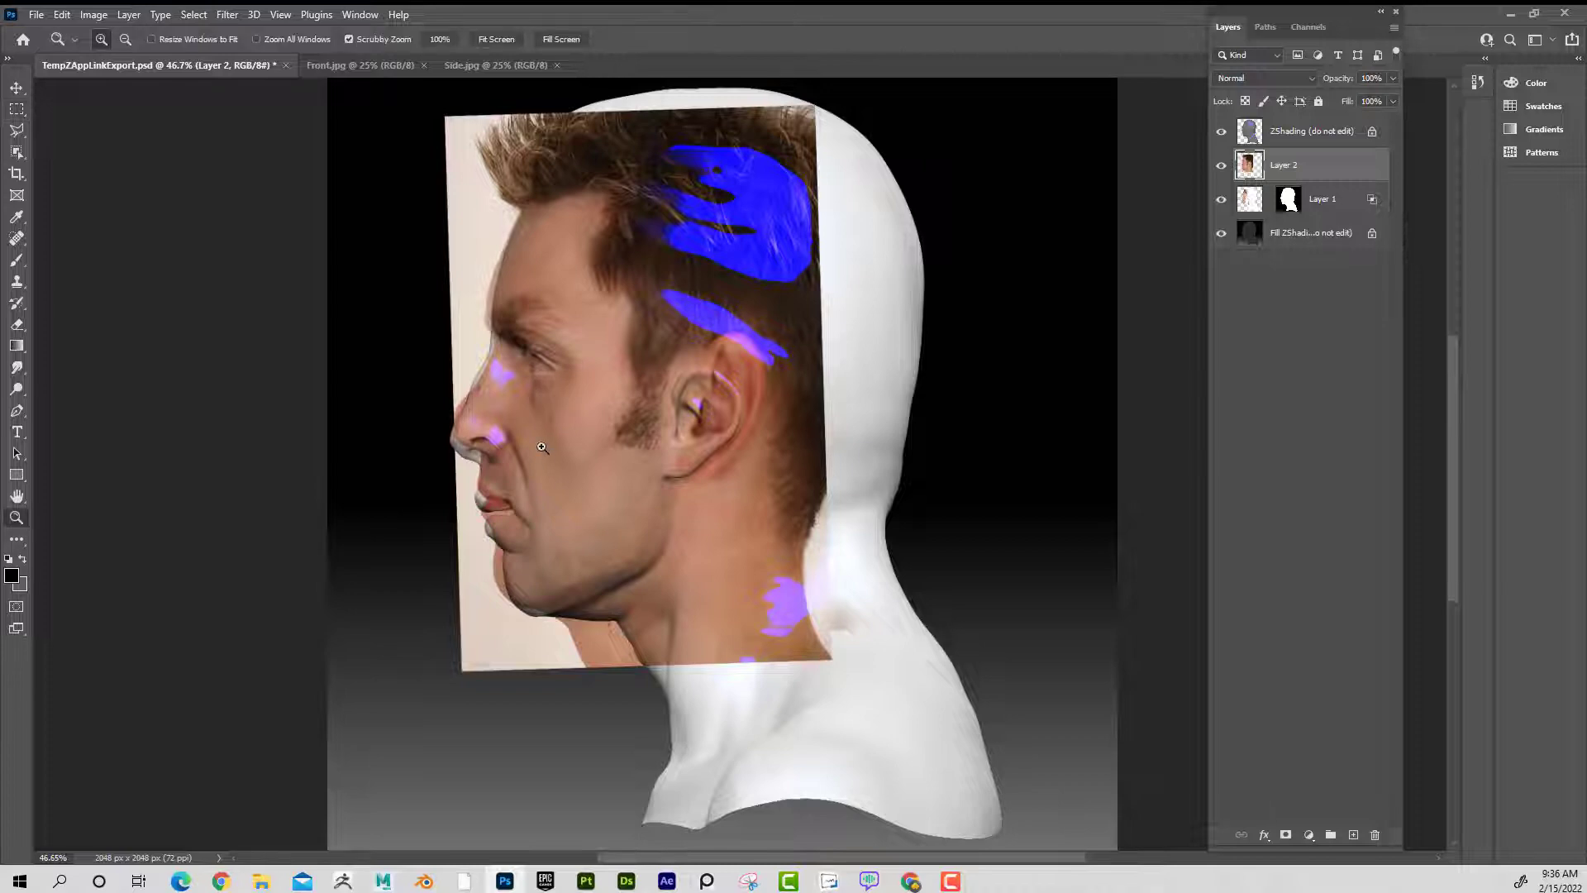
drag(543, 449, 579, 447)
click(1222, 166)
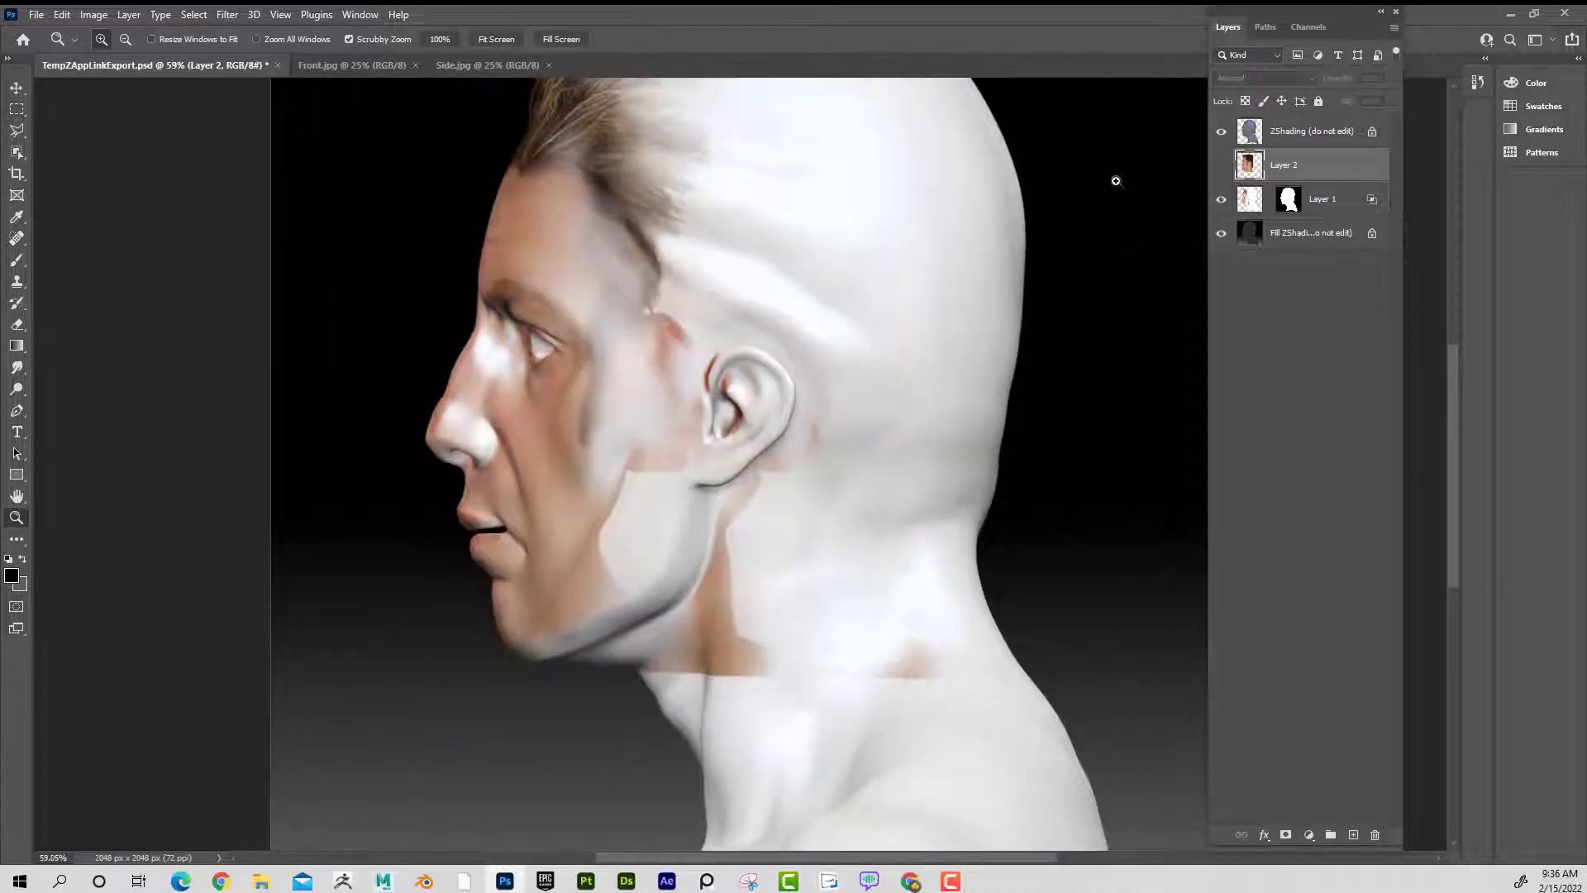
click(1222, 166)
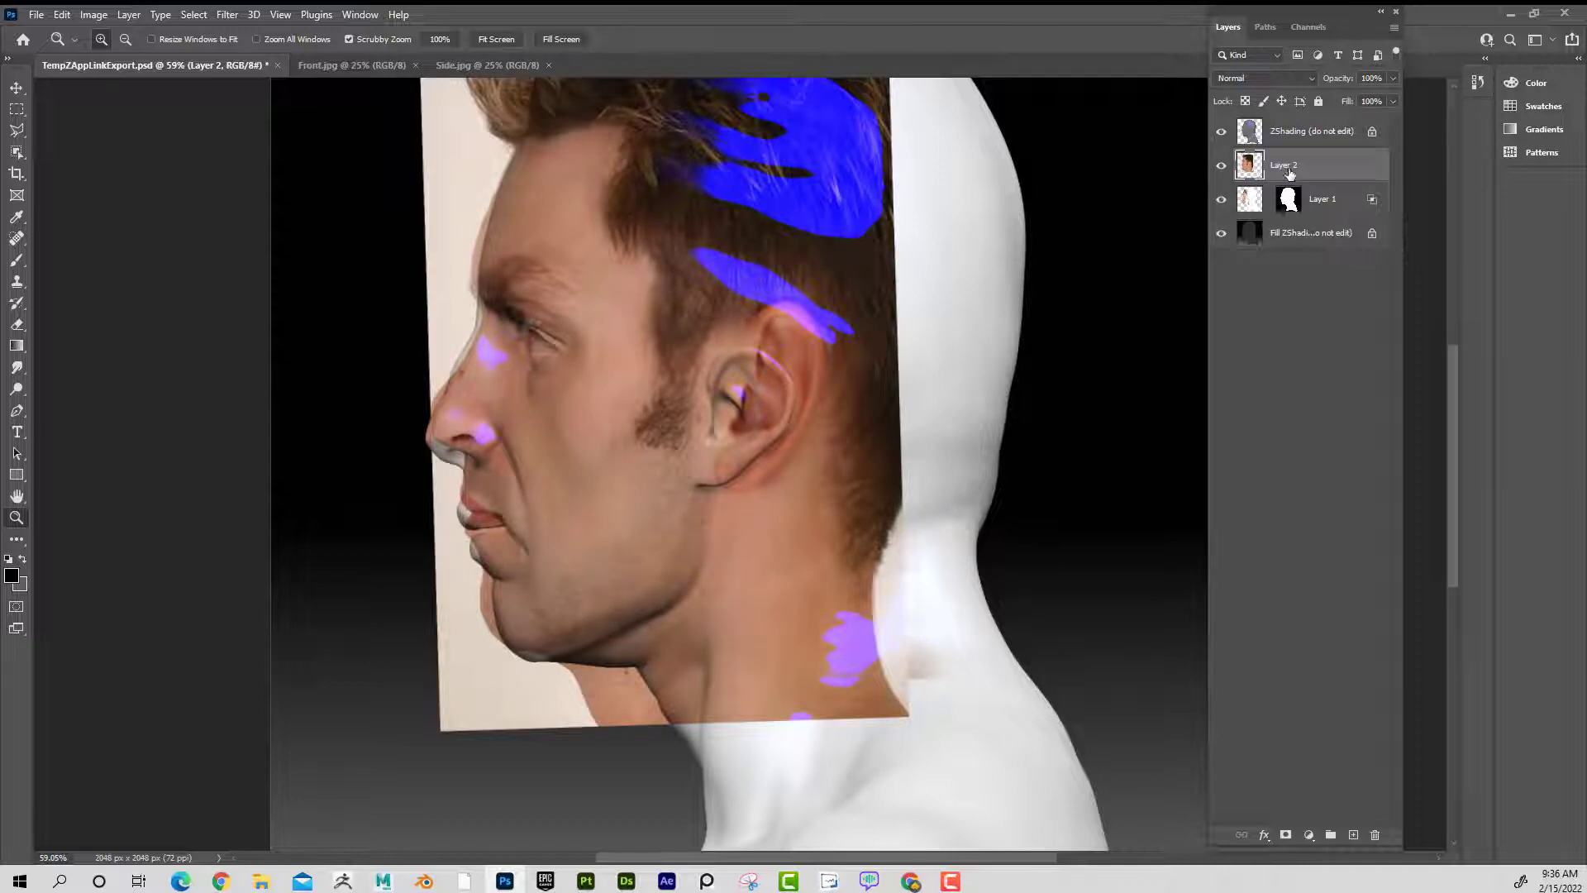
click(1287, 836)
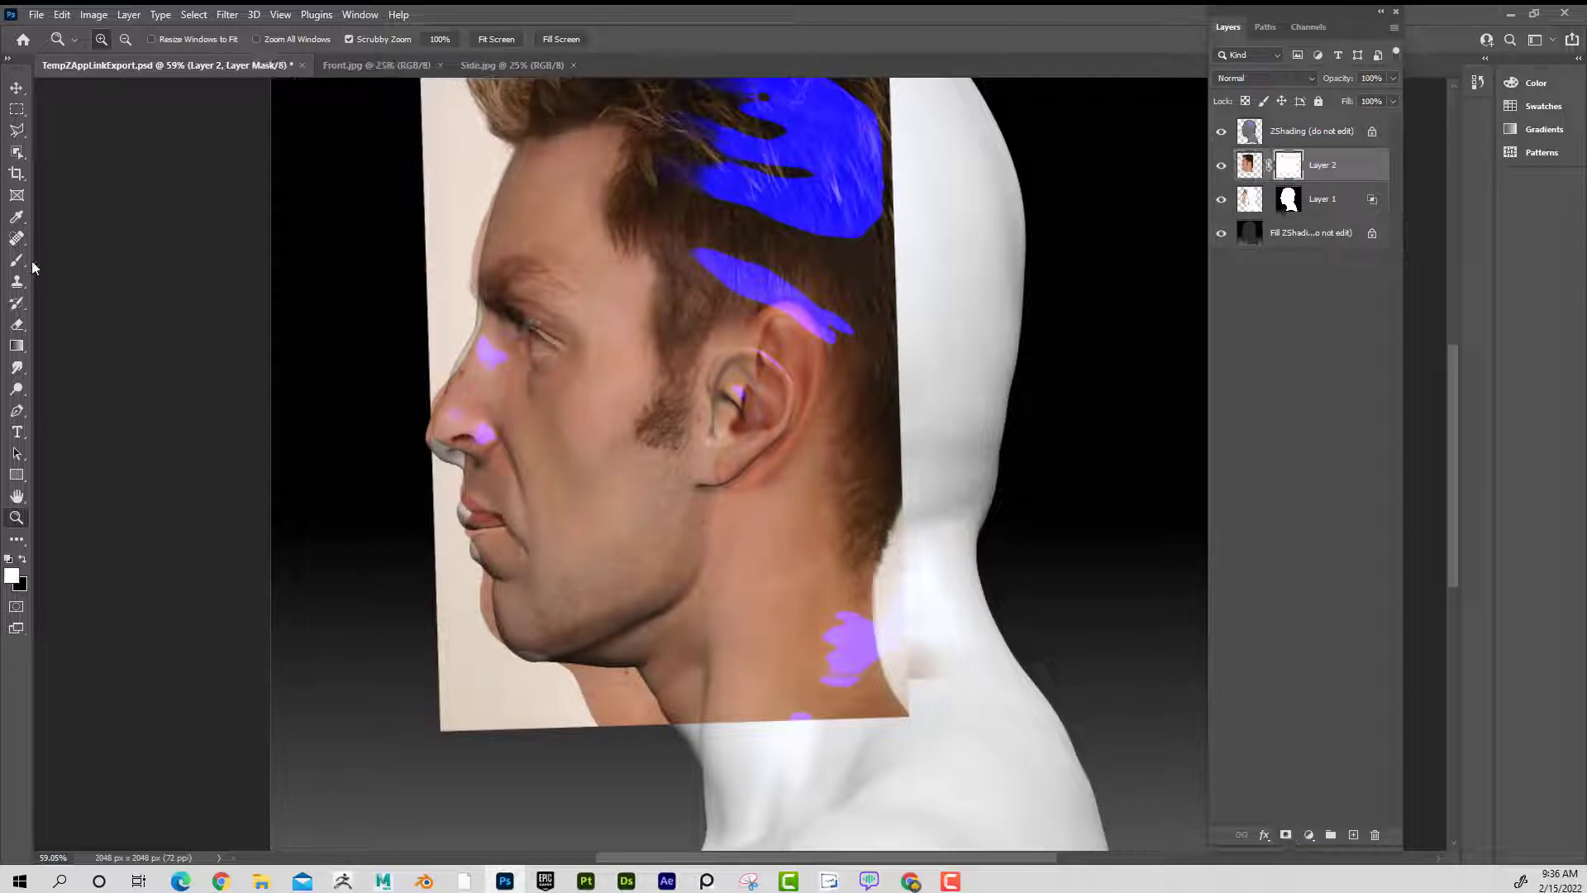
- Mask out Layer 2 over the nose, eye, mouth and the background before the face with a black 250 px brush
click(16, 260)
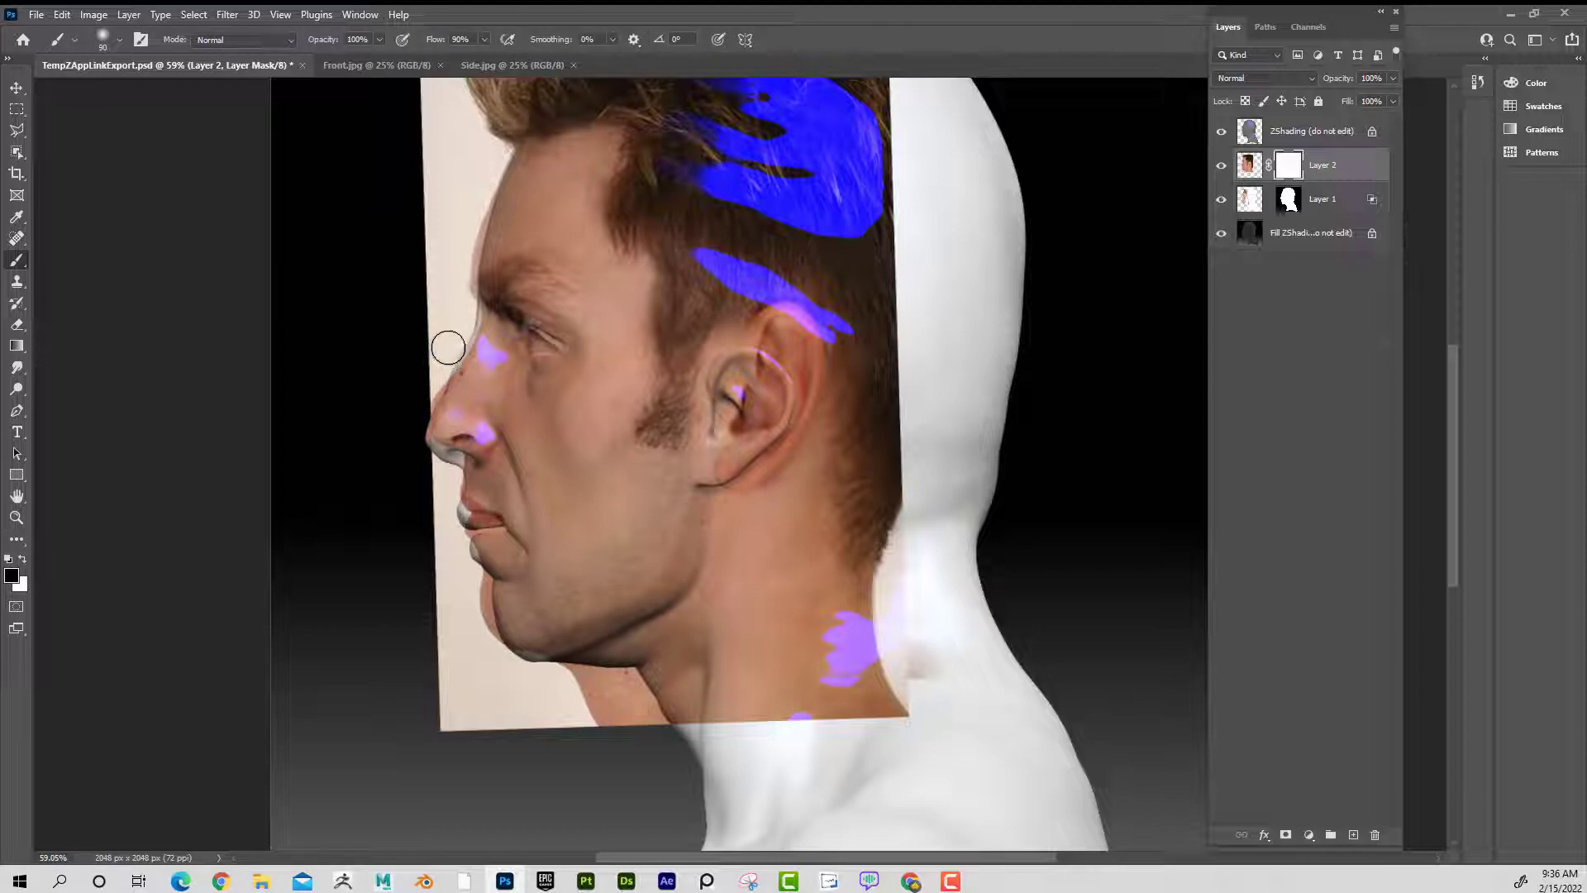
key(bracketright)
key(bracketright)
key(bracketright)
key(bracketright)
key(bracketright)
key(bracketright)
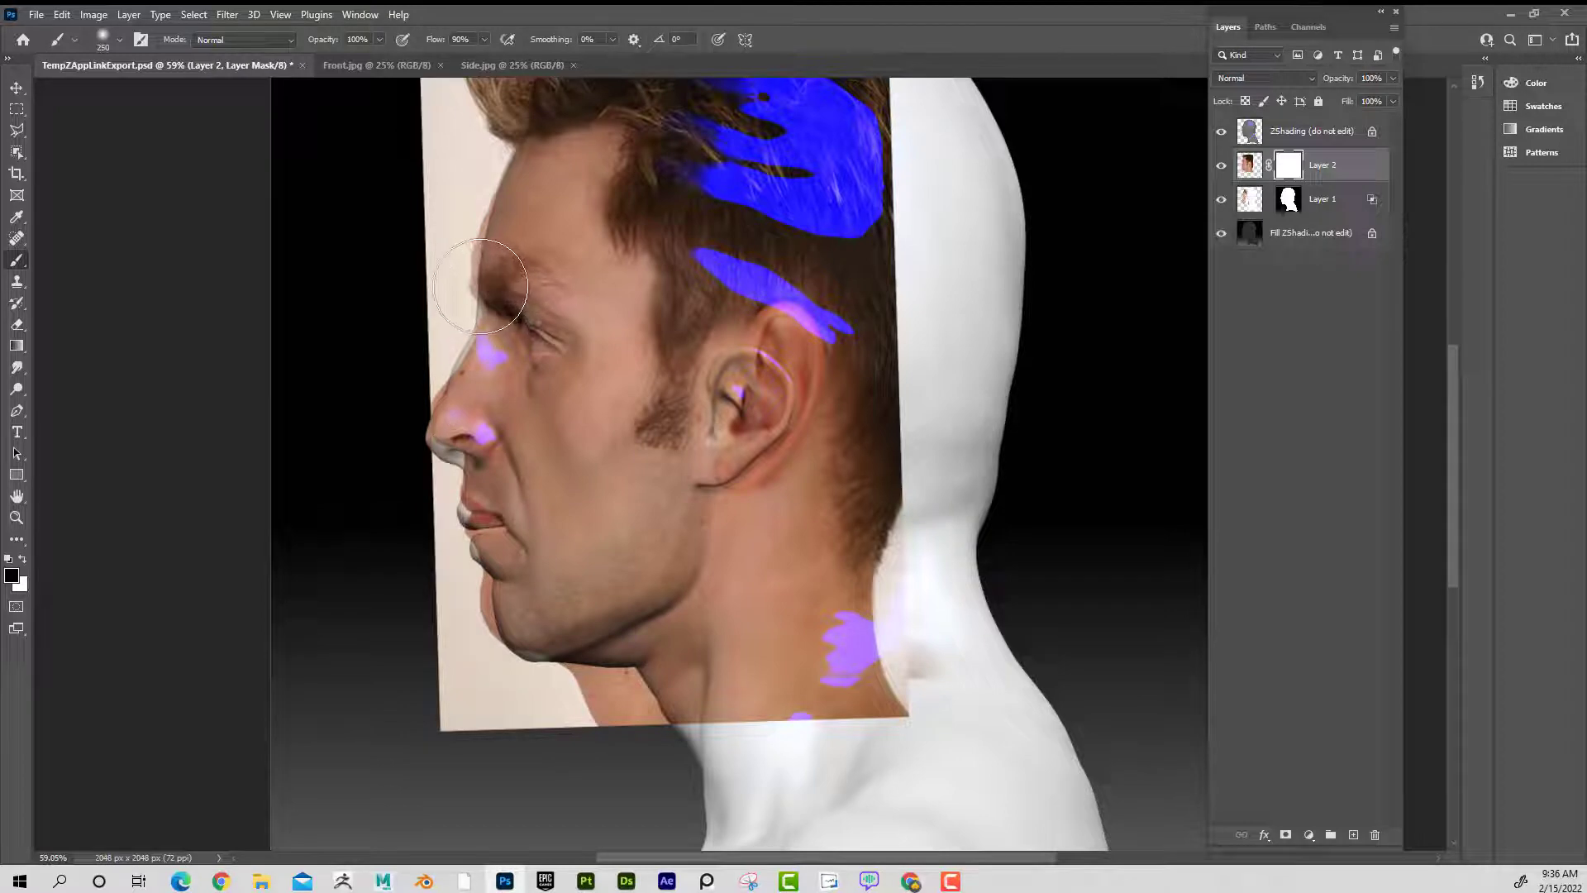
mouse_move(479, 285)
mouse_down()
mouse_move(454, 255)
mouse_move(451, 314)
mouse_move(456, 248)
mouse_move(455, 428)
mouse_move(496, 651)
mouse_move(477, 535)
mouse_up()
mouse_move(492, 481)
mouse_down()
mouse_move(521, 432)
mouse_move(531, 330)
mouse_move(493, 240)
mouse_move(534, 231)
mouse_move(459, 115)
mouse_move(451, 149)
mouse_up()
mouse_move(436, 347)
mouse_down()
mouse_move(747, 302)
mouse_move(628, 327)
mouse_move(645, 331)
mouse_move(596, 269)
mouse_move(648, 206)
mouse_move(672, 206)
mouse_move(504, 177)
mouse_up()
key(x)
key(x)
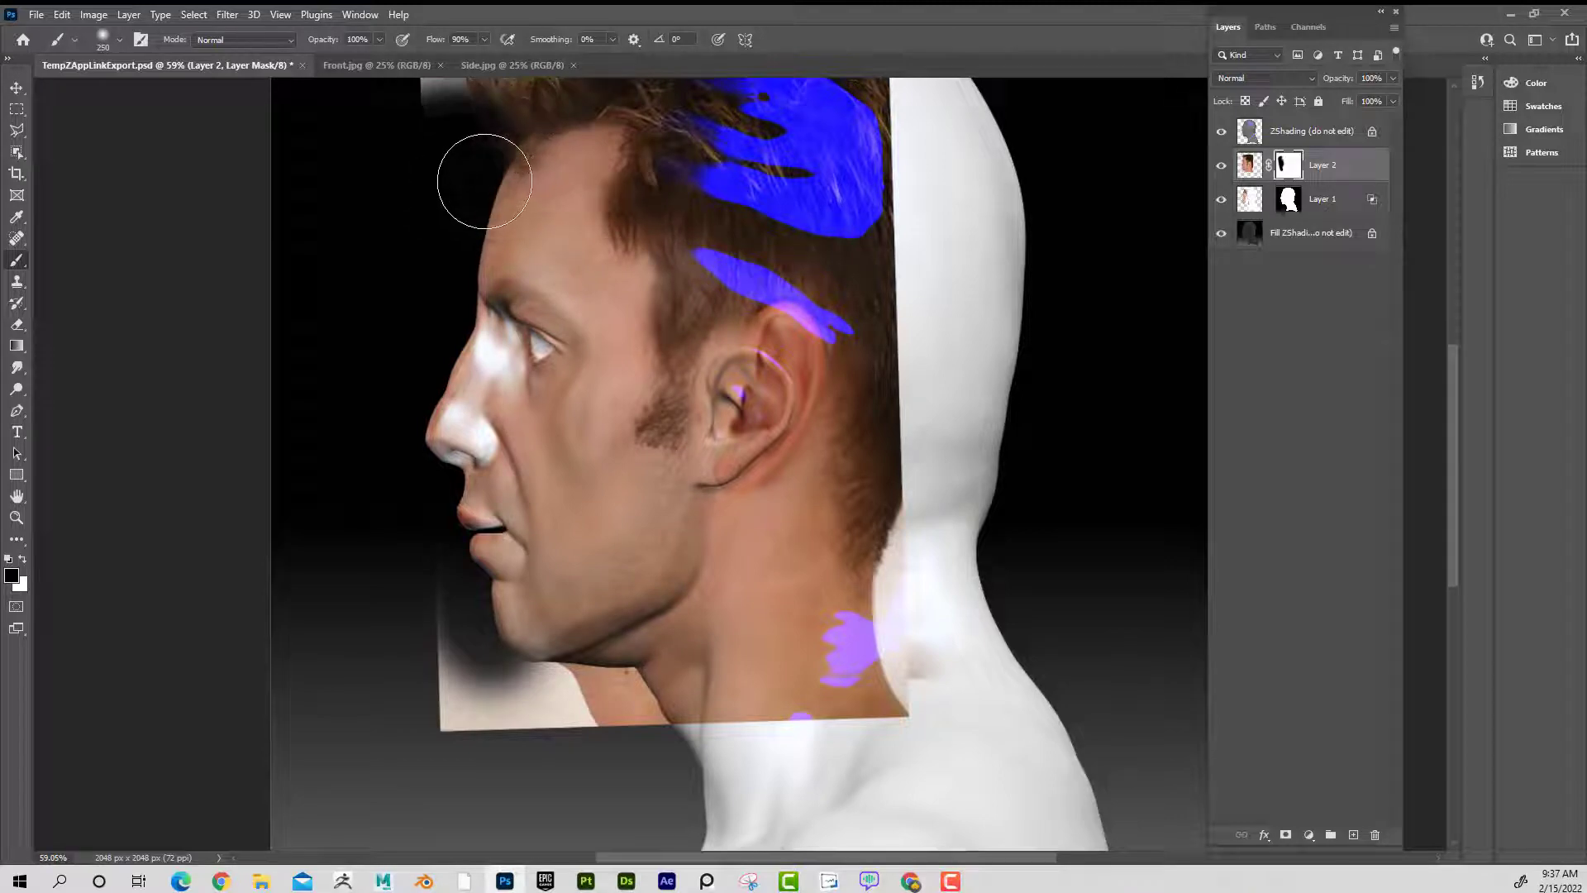
- Check the mask edge with Layer 1 hidden and shown, and touch up Layer 2's mask around the outer eyebrow with a 100 px brush
scroll(872, 448, up, 2)
scroll(876, 442, up, 1)
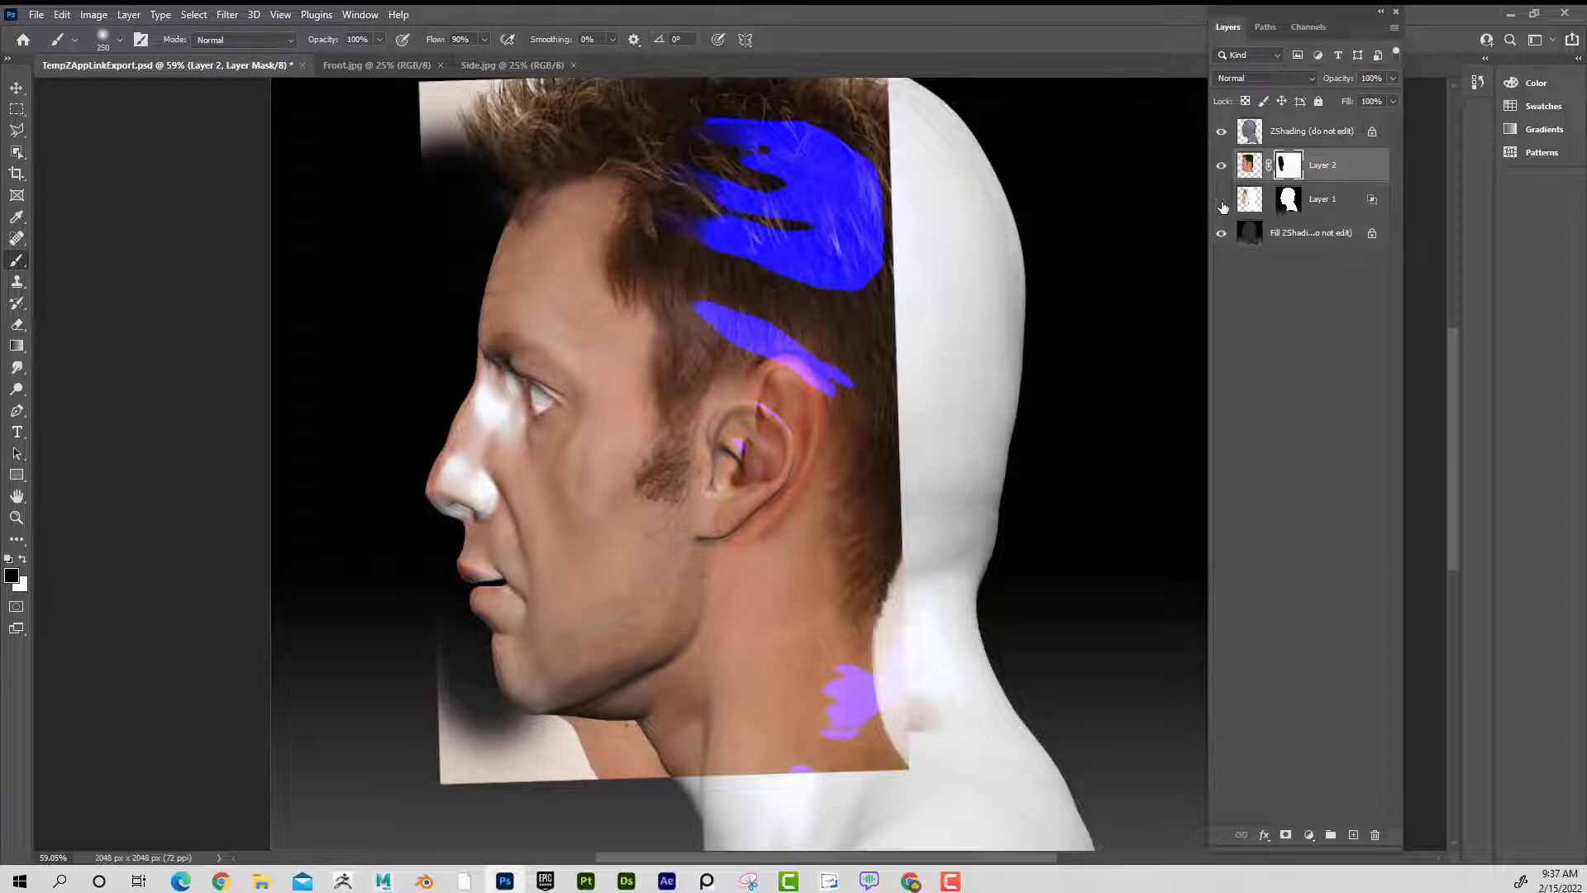
click(1222, 200)
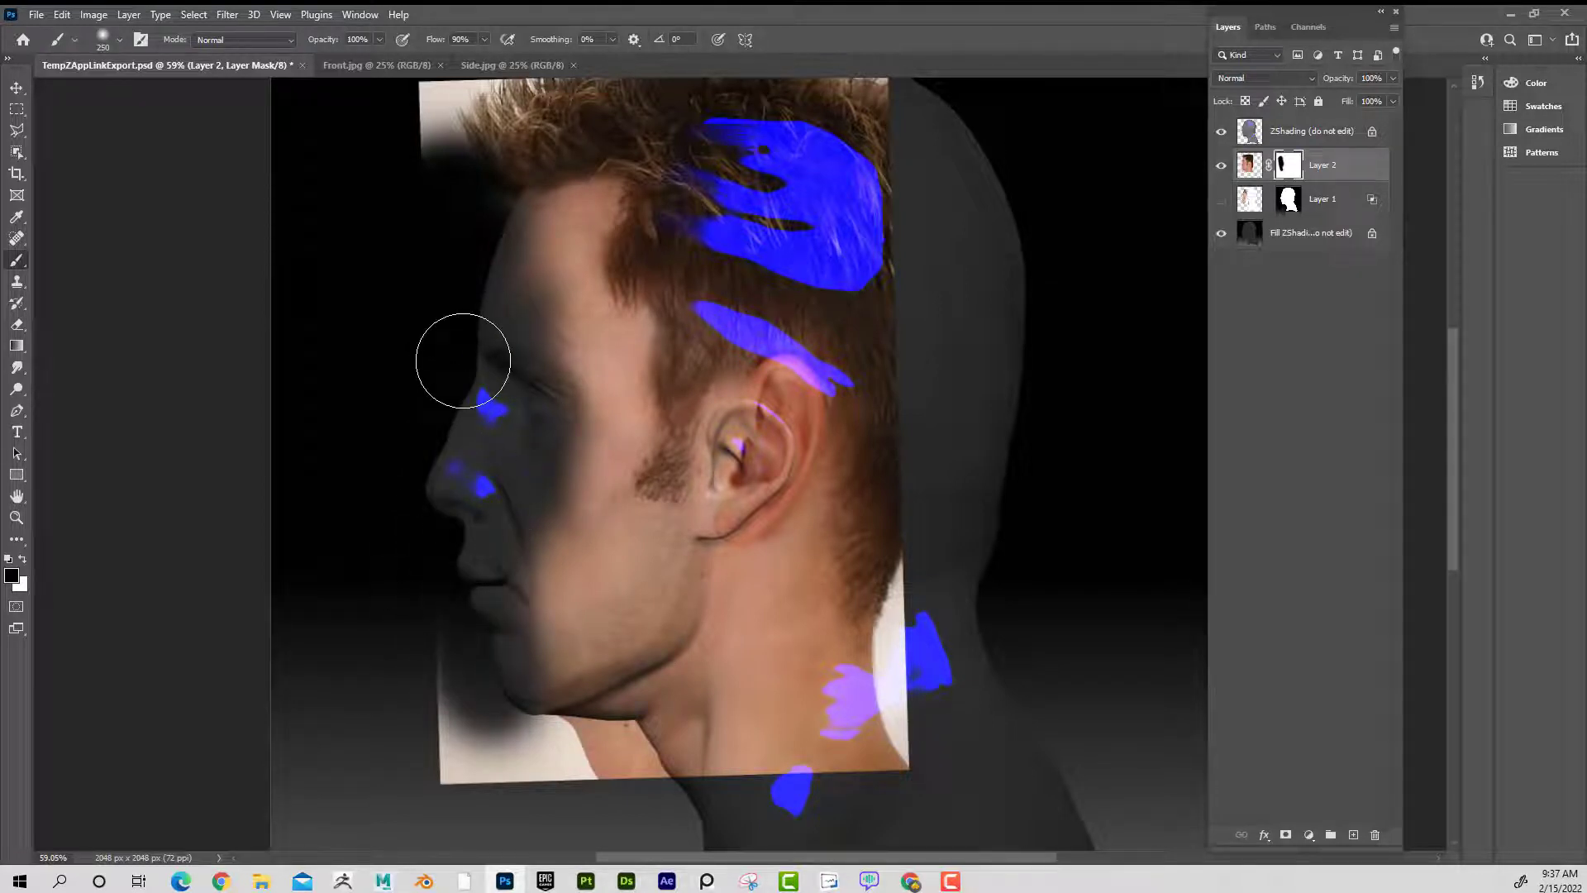
click(1220, 200)
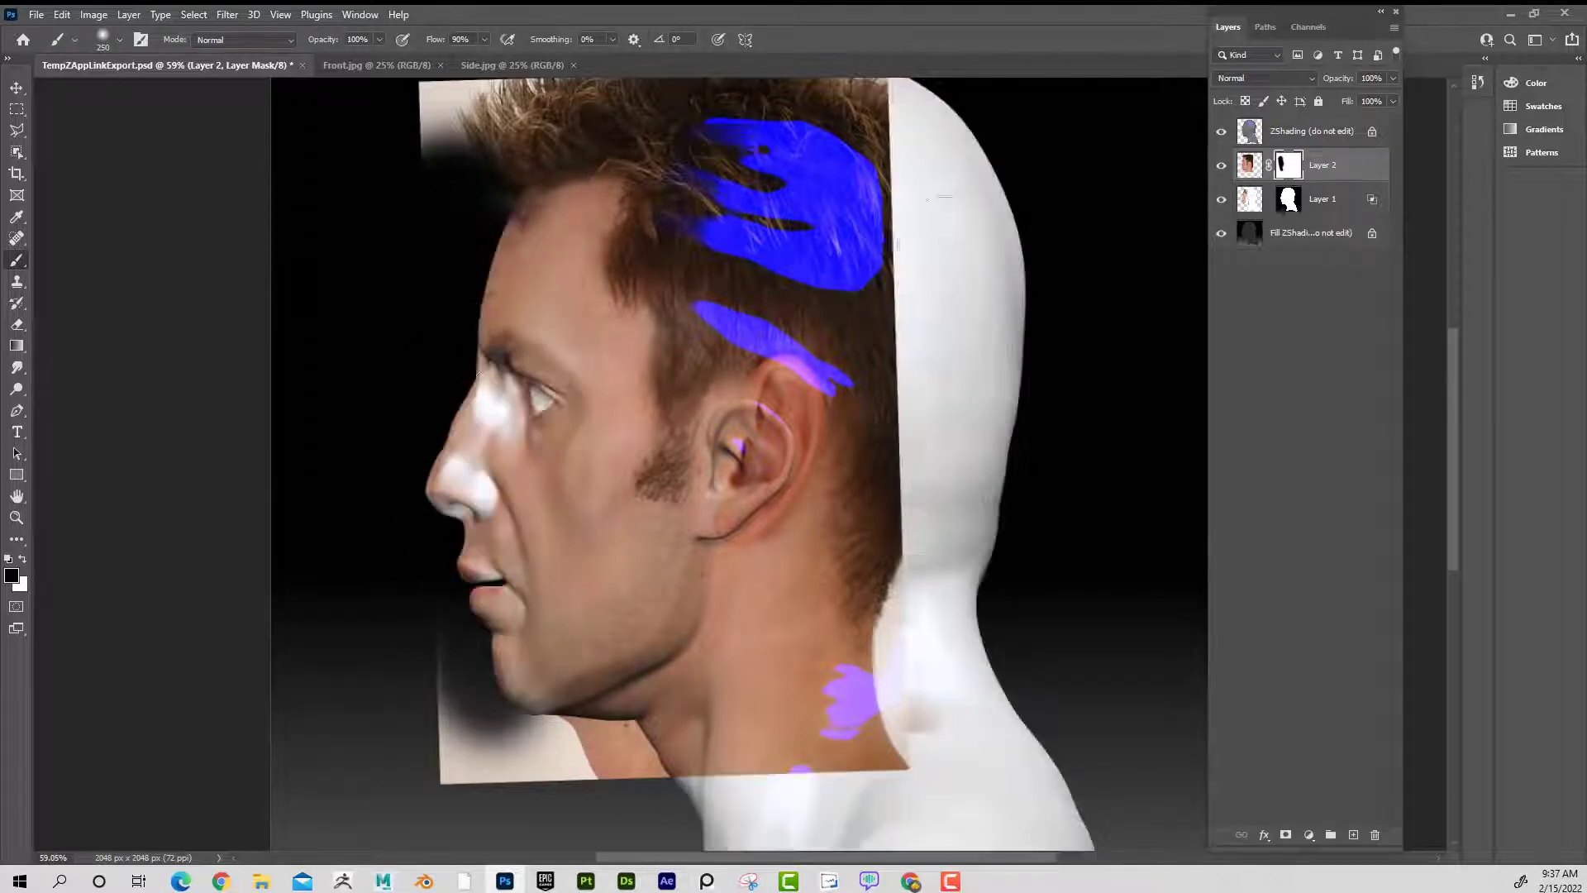
key(bracketleft)
key(bracketleft)
key(bracketleft)
key(bracketleft)
key(bracketleft)
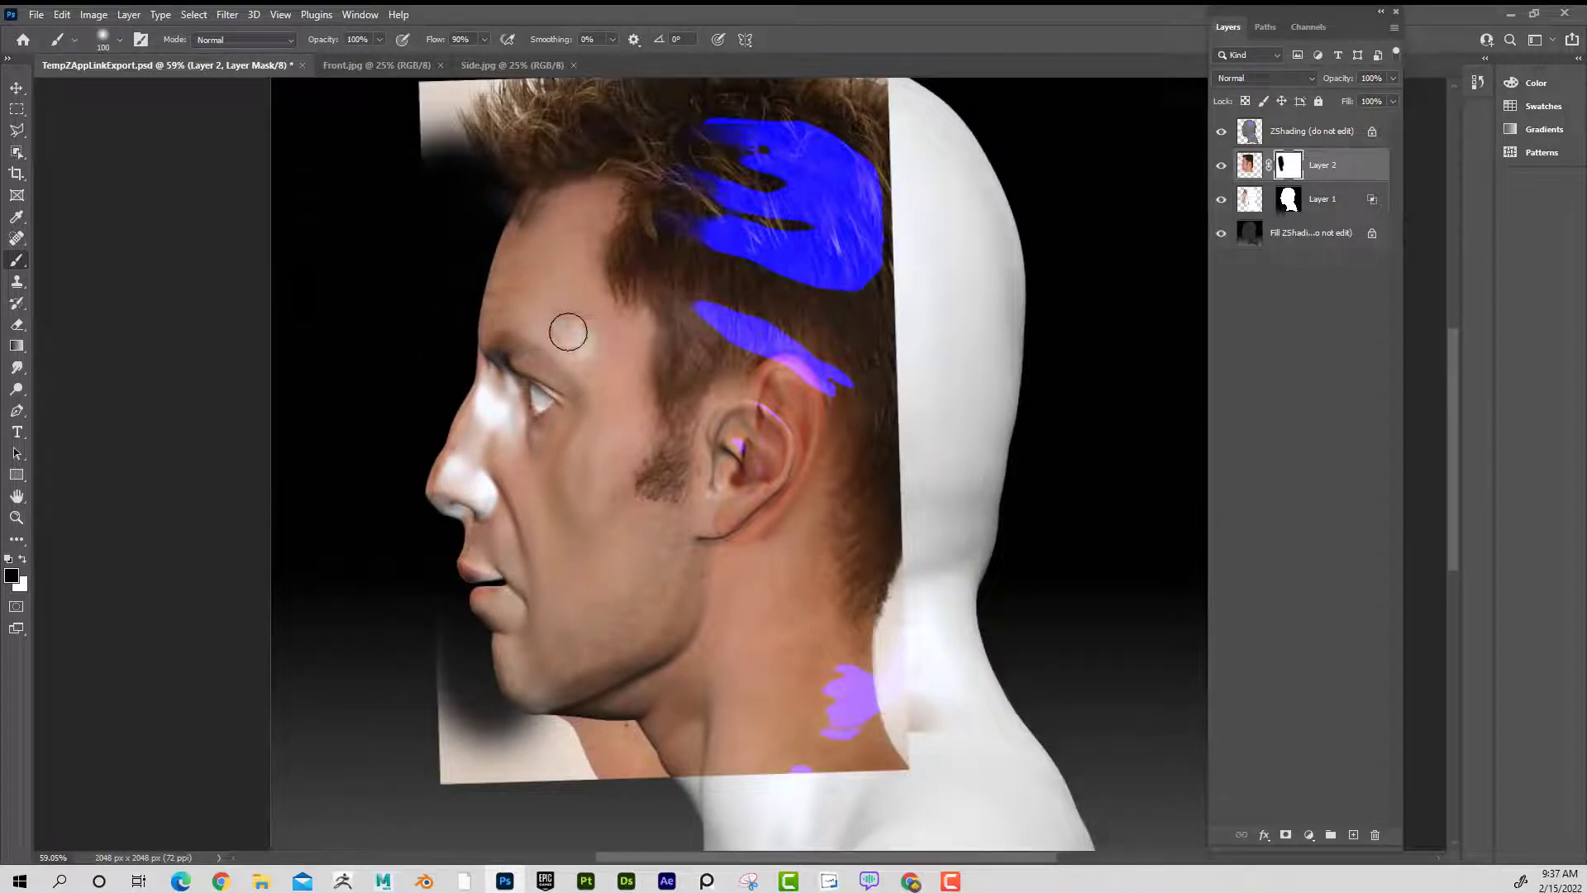
mouse_move(587, 363)
mouse_down()
mouse_move(560, 320)
mouse_move(602, 344)
mouse_move(535, 295)
mouse_up()
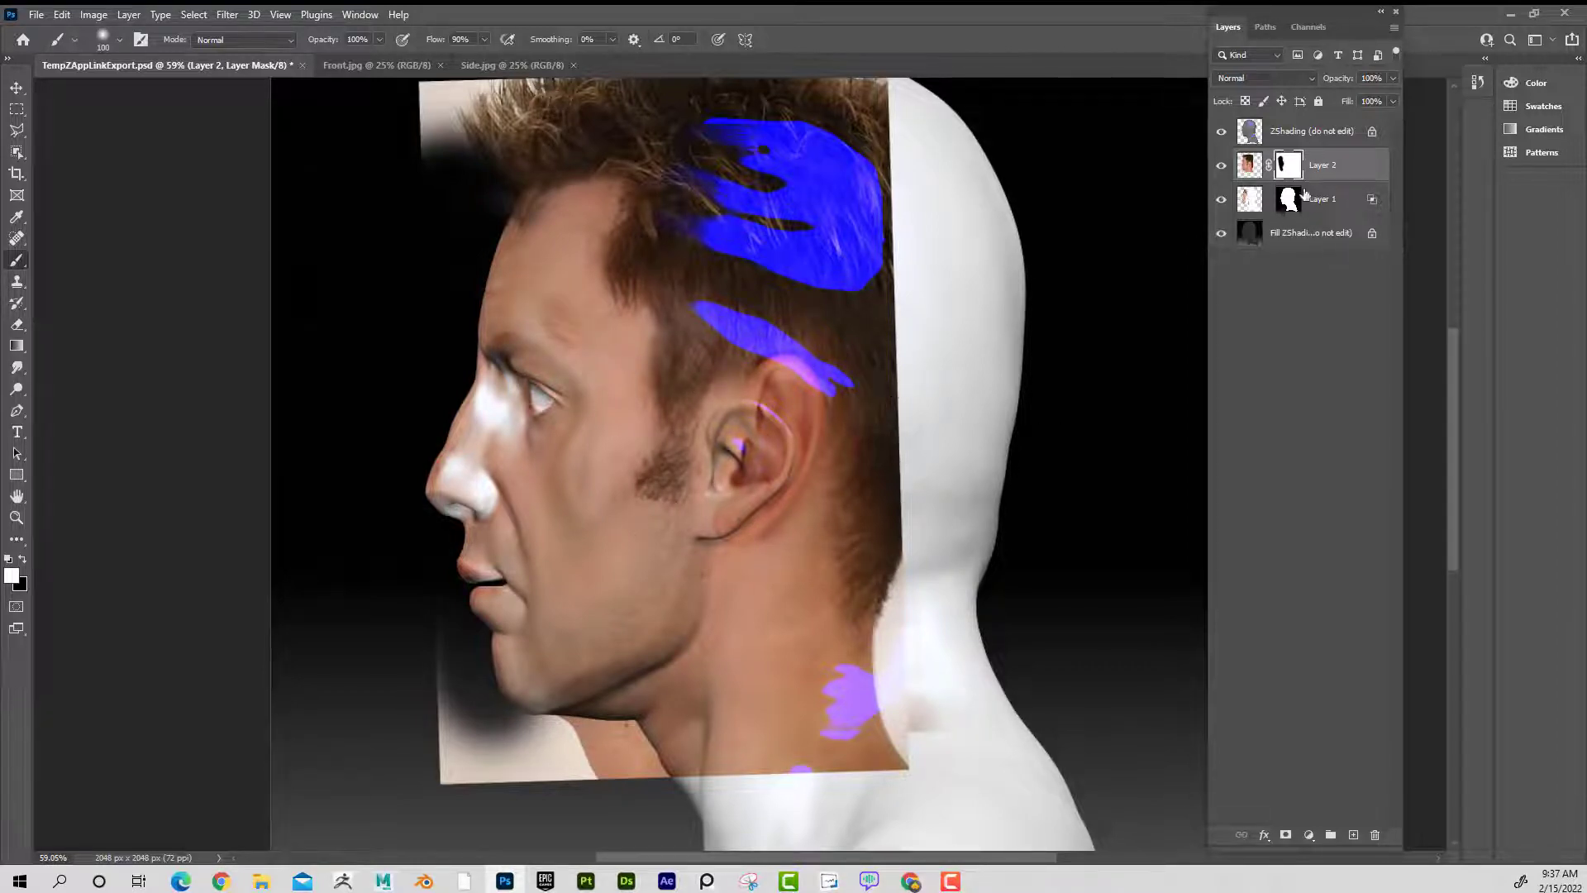
- Copy a rectangular area around the ear from Layer 2's image to a new layer, hiding ZShading only while selecting
click(1248, 166)
click(18, 110)
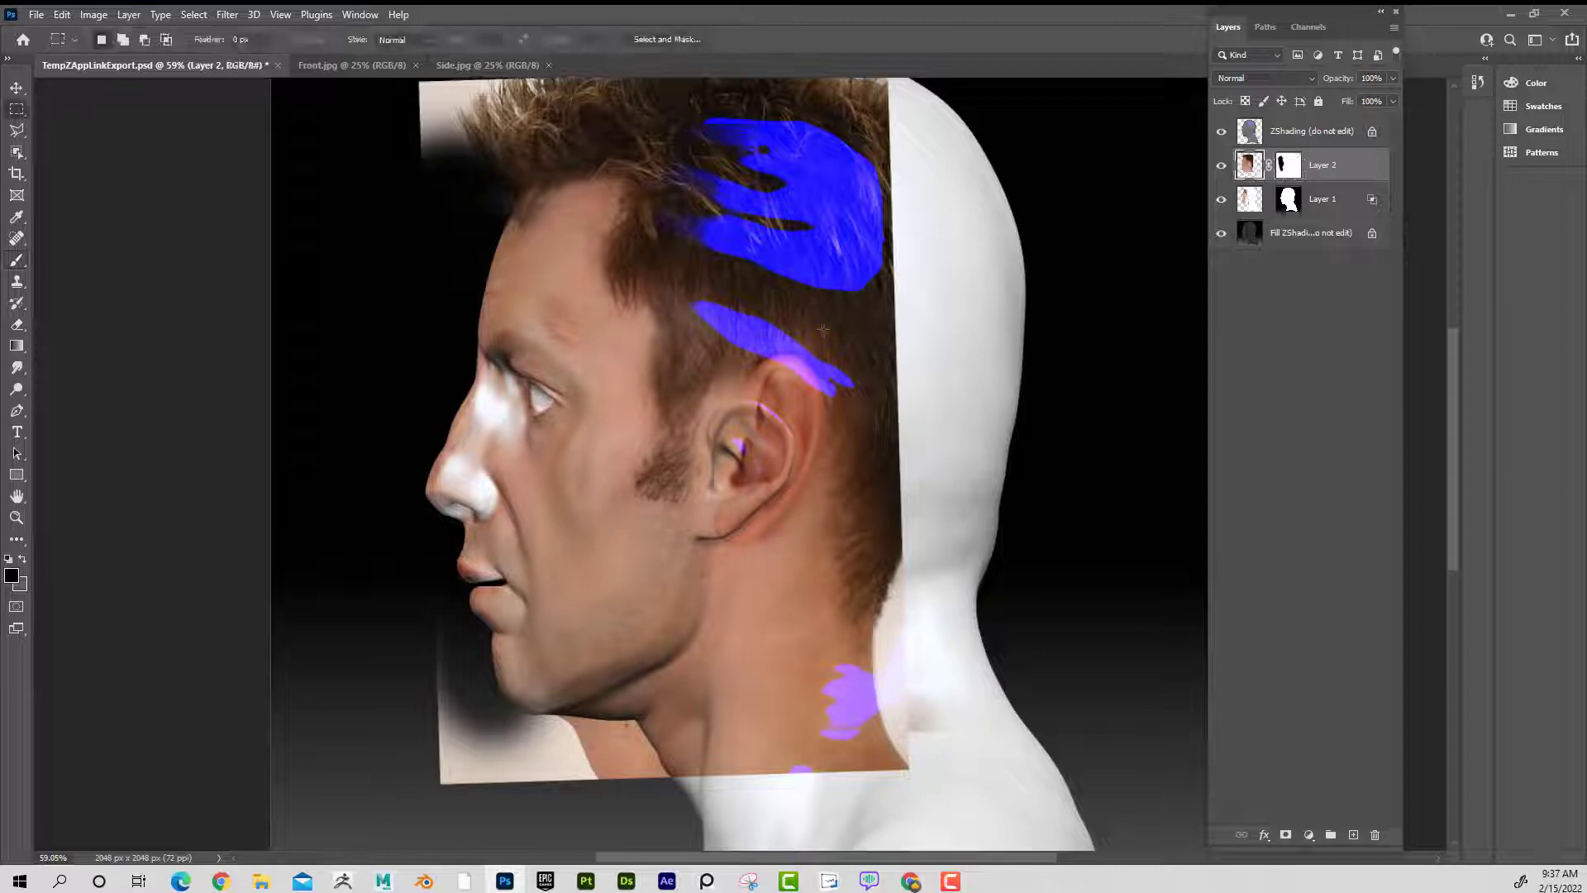
click(1222, 132)
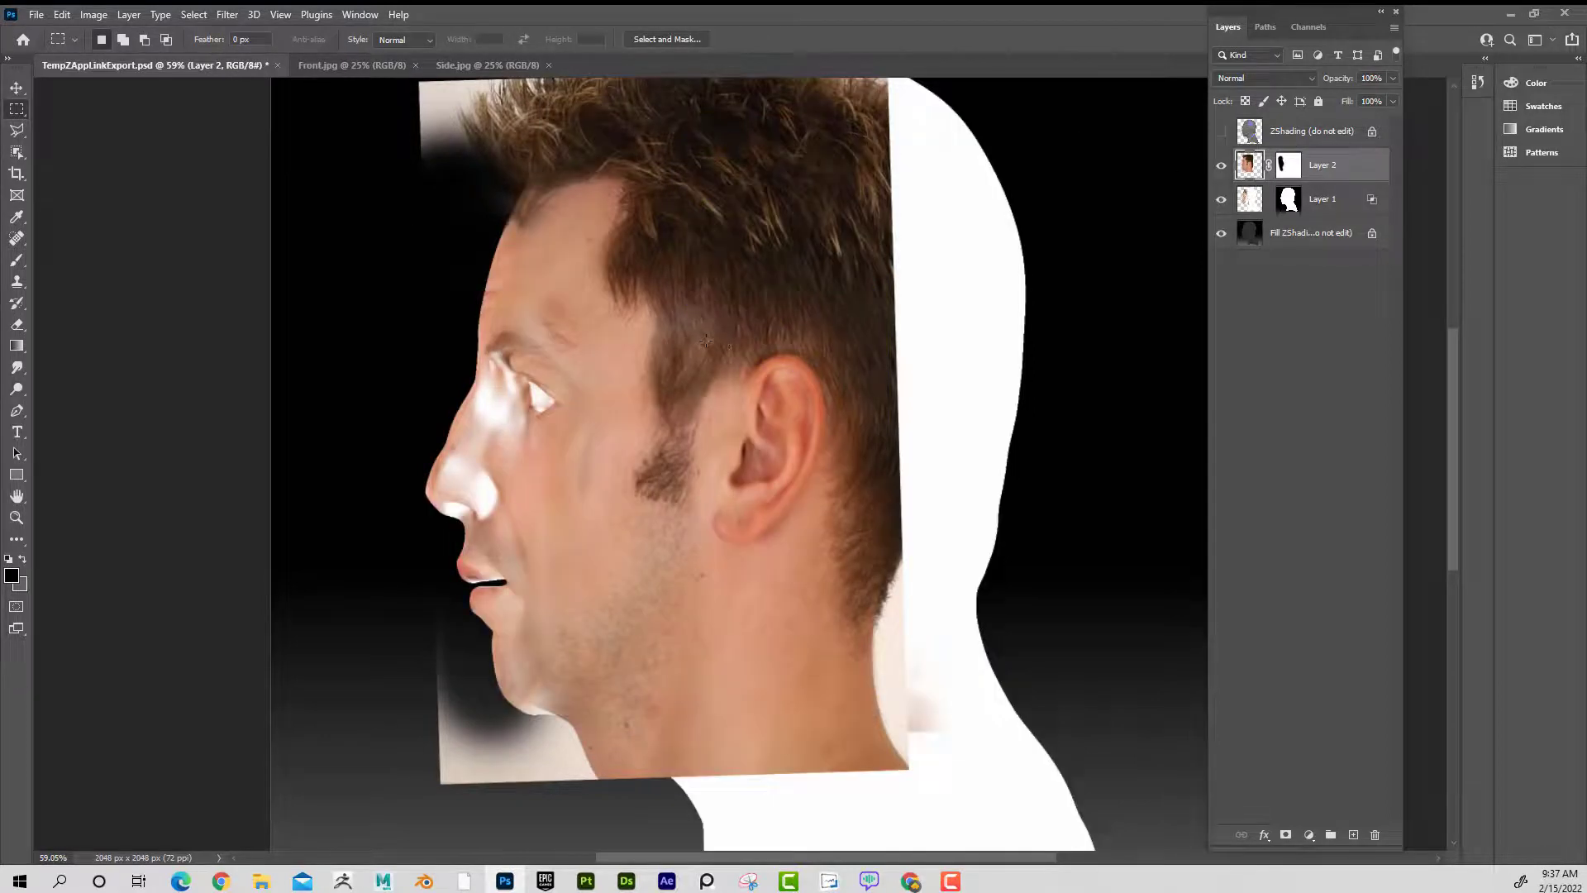
drag(705, 340, 839, 561)
key(ctrl+j)
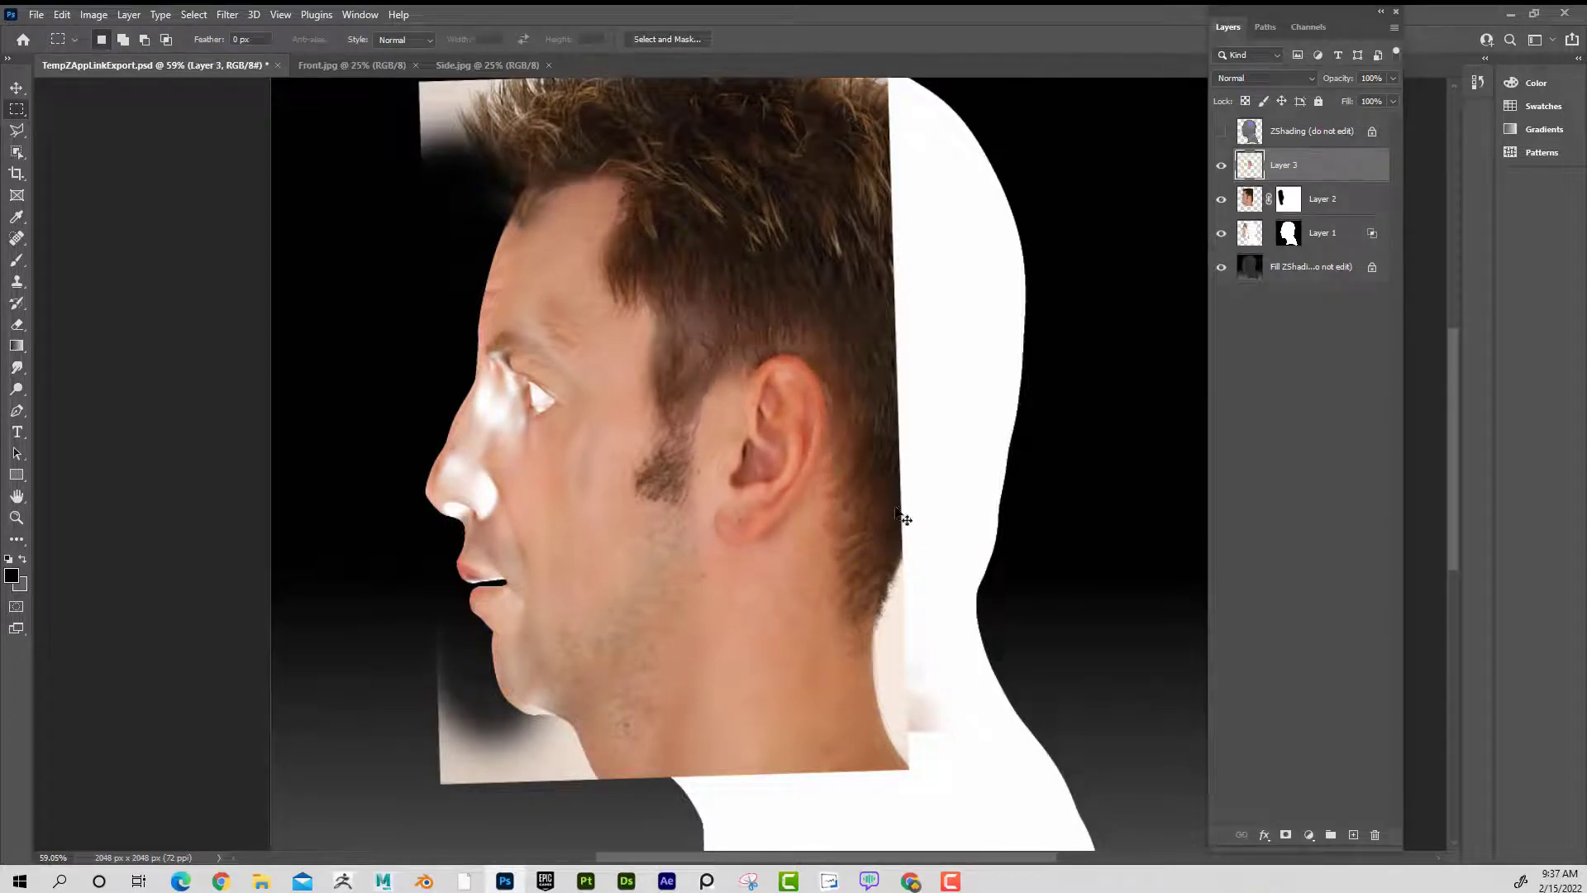
click(1222, 133)
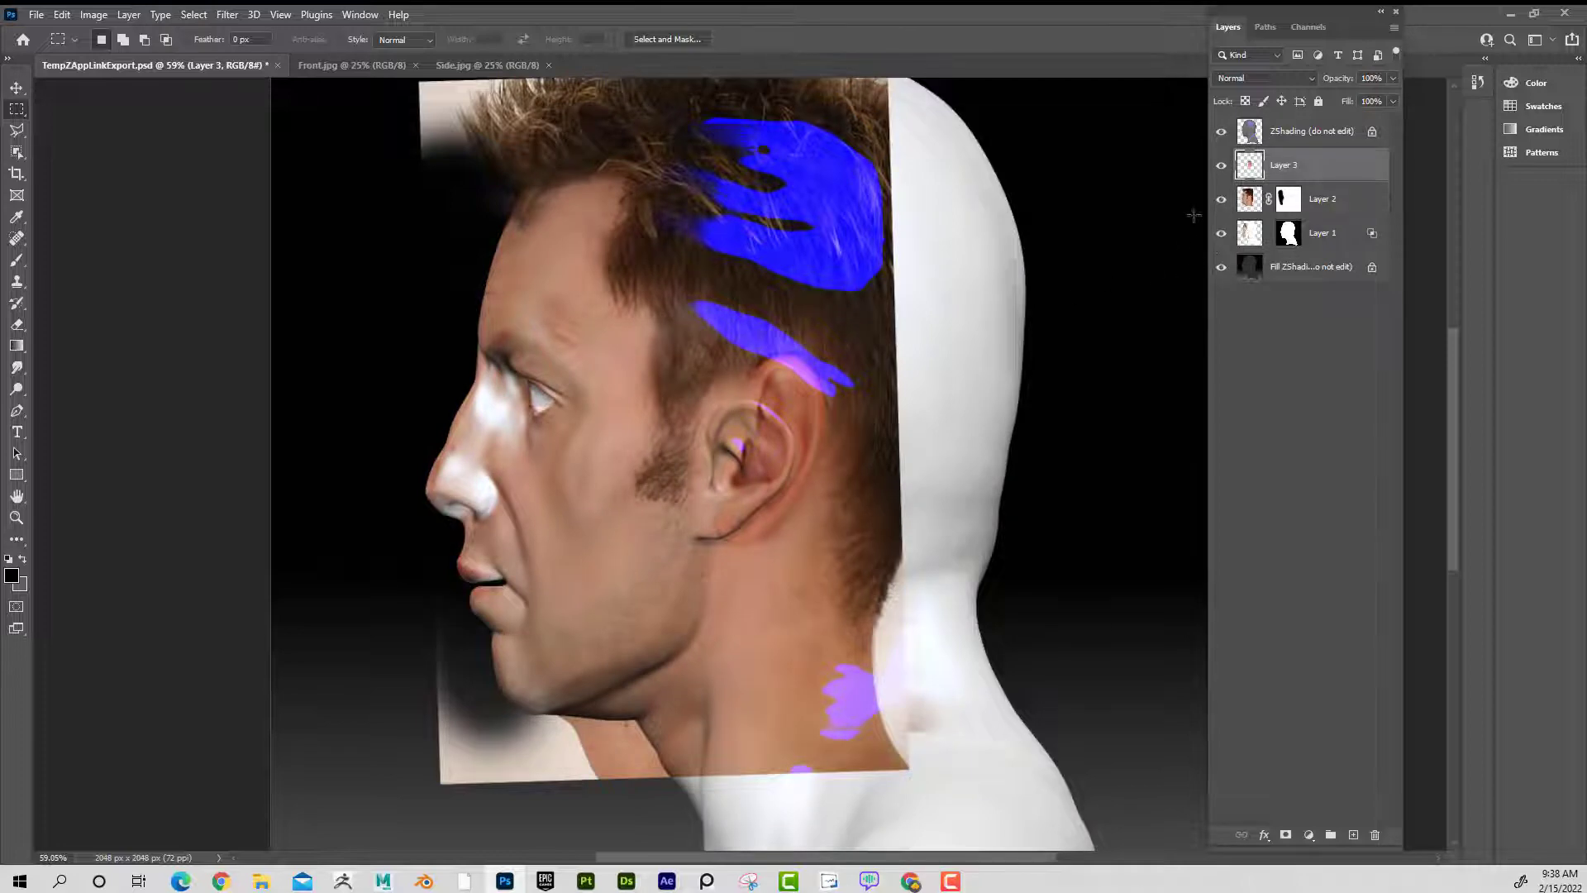
- Warp the lower front of the ear on Layer 3 toward the model's earlobe and apply it
click(63, 15)
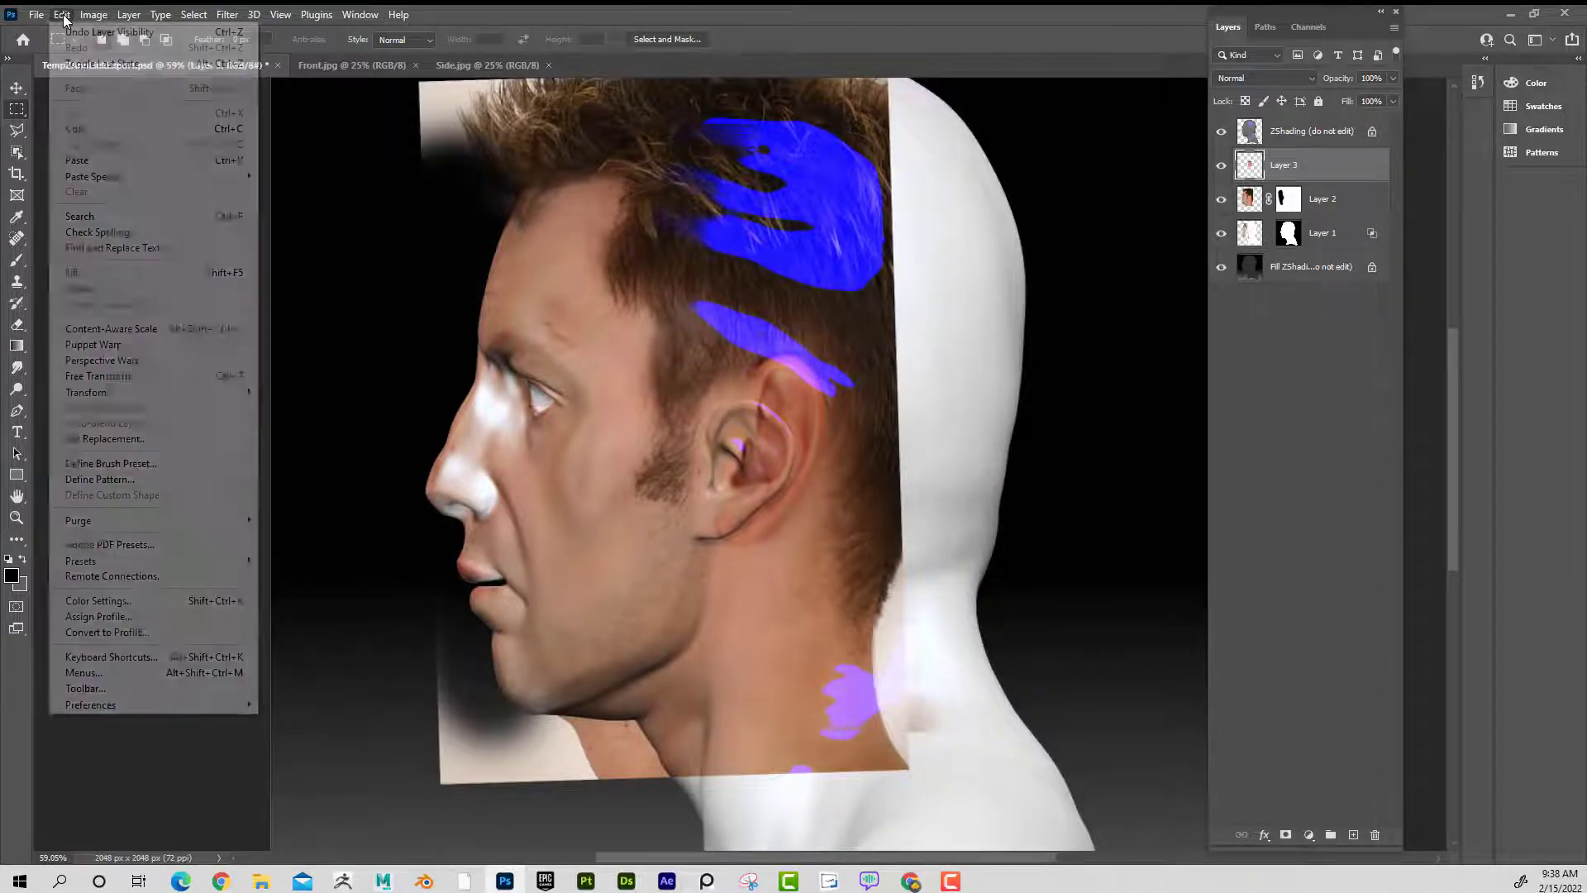
mouse_move(217, 393)
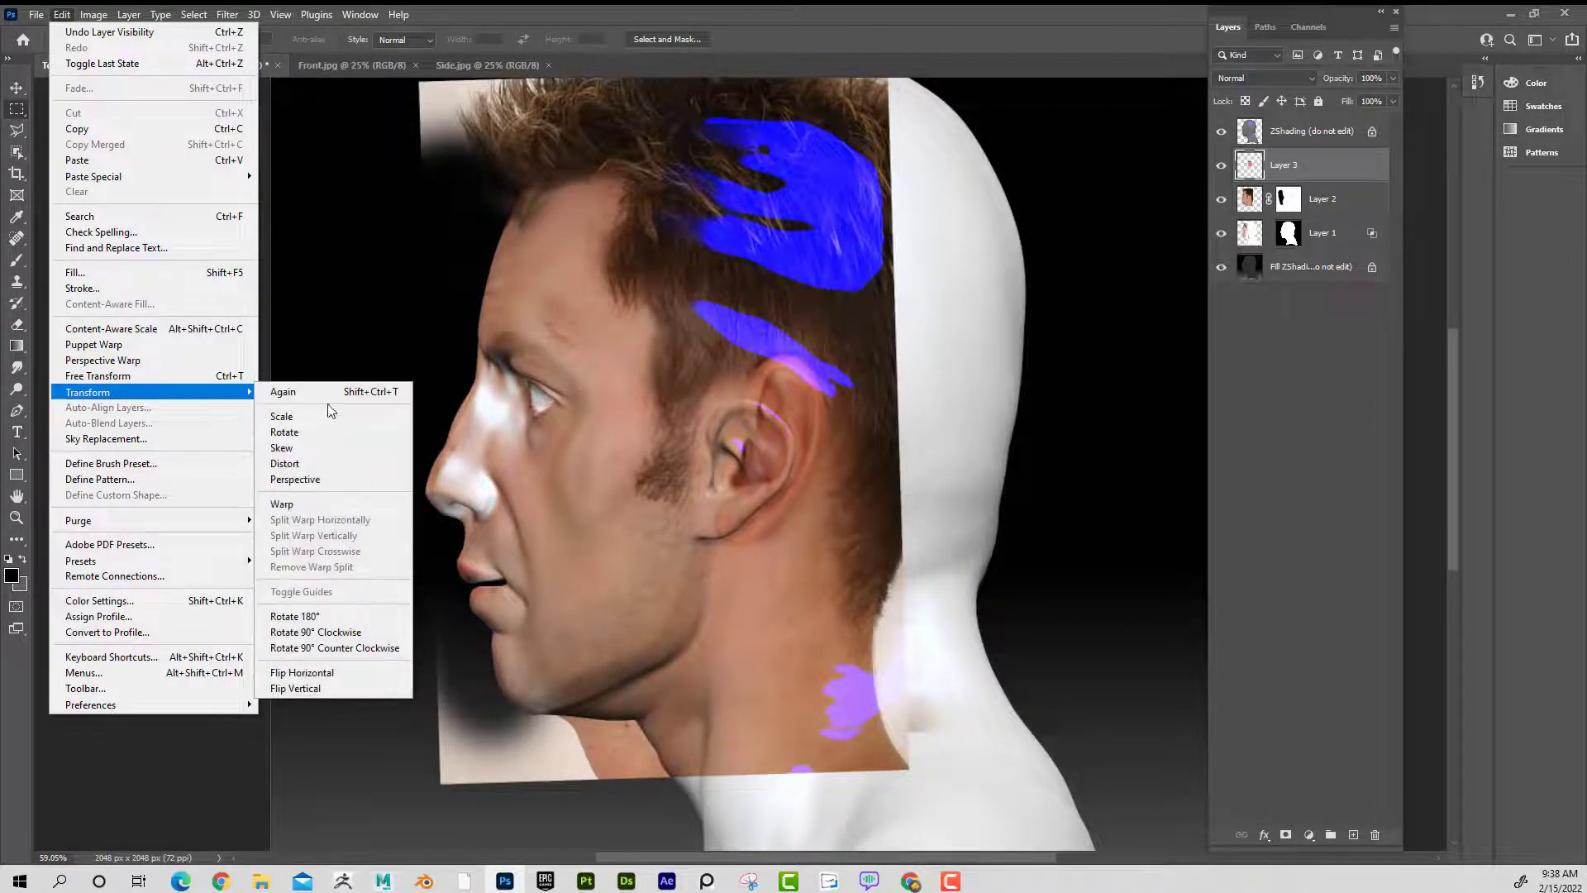
click(344, 511)
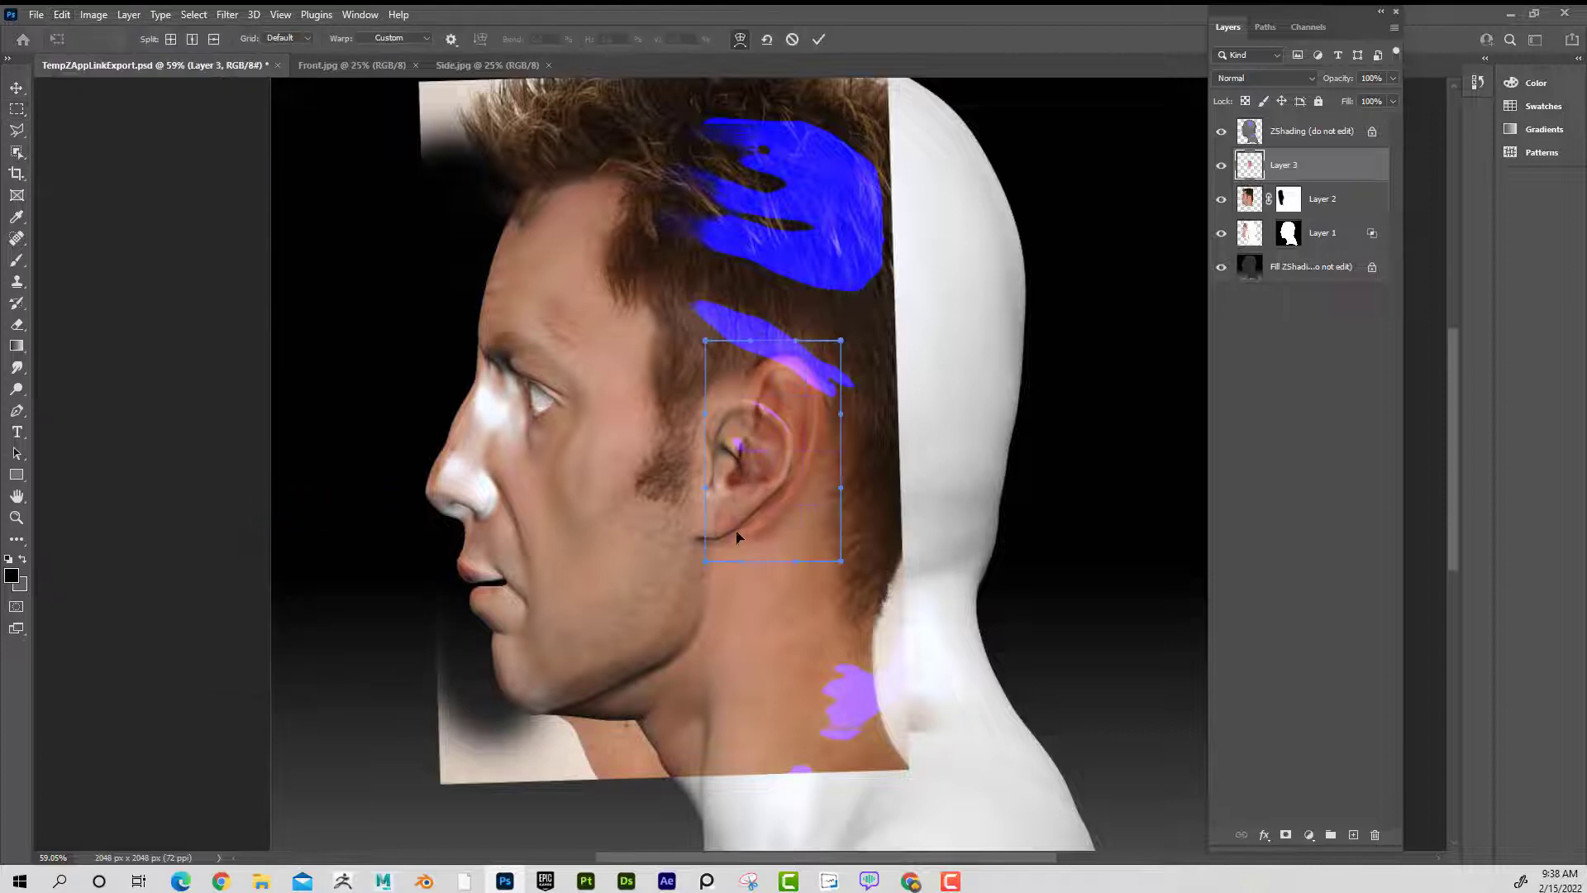
drag(694, 485, 676, 495)
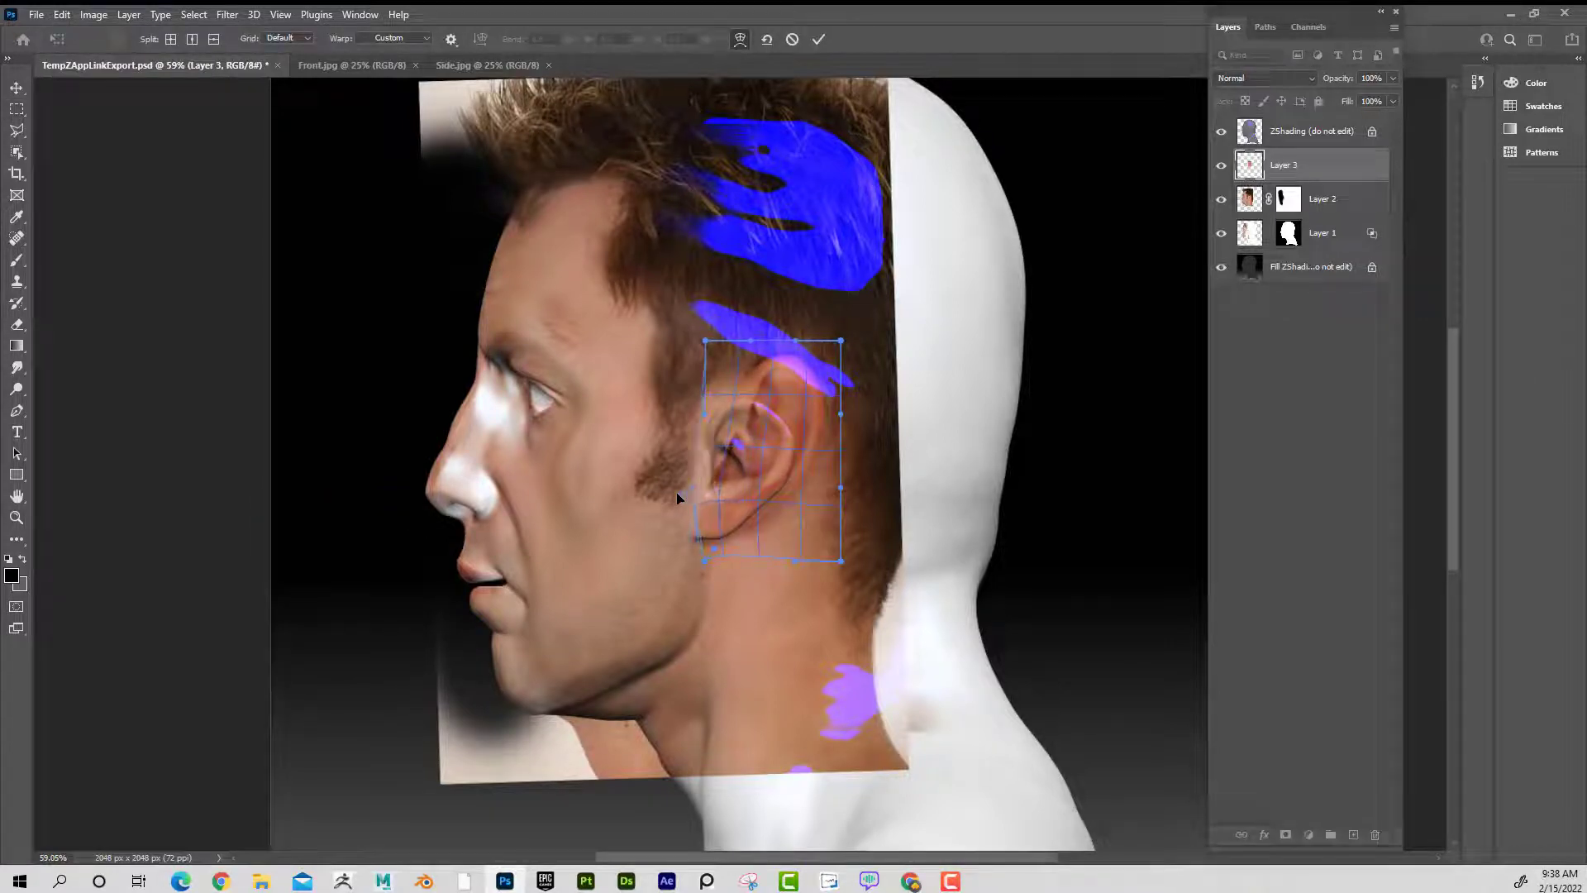
click(15, 520)
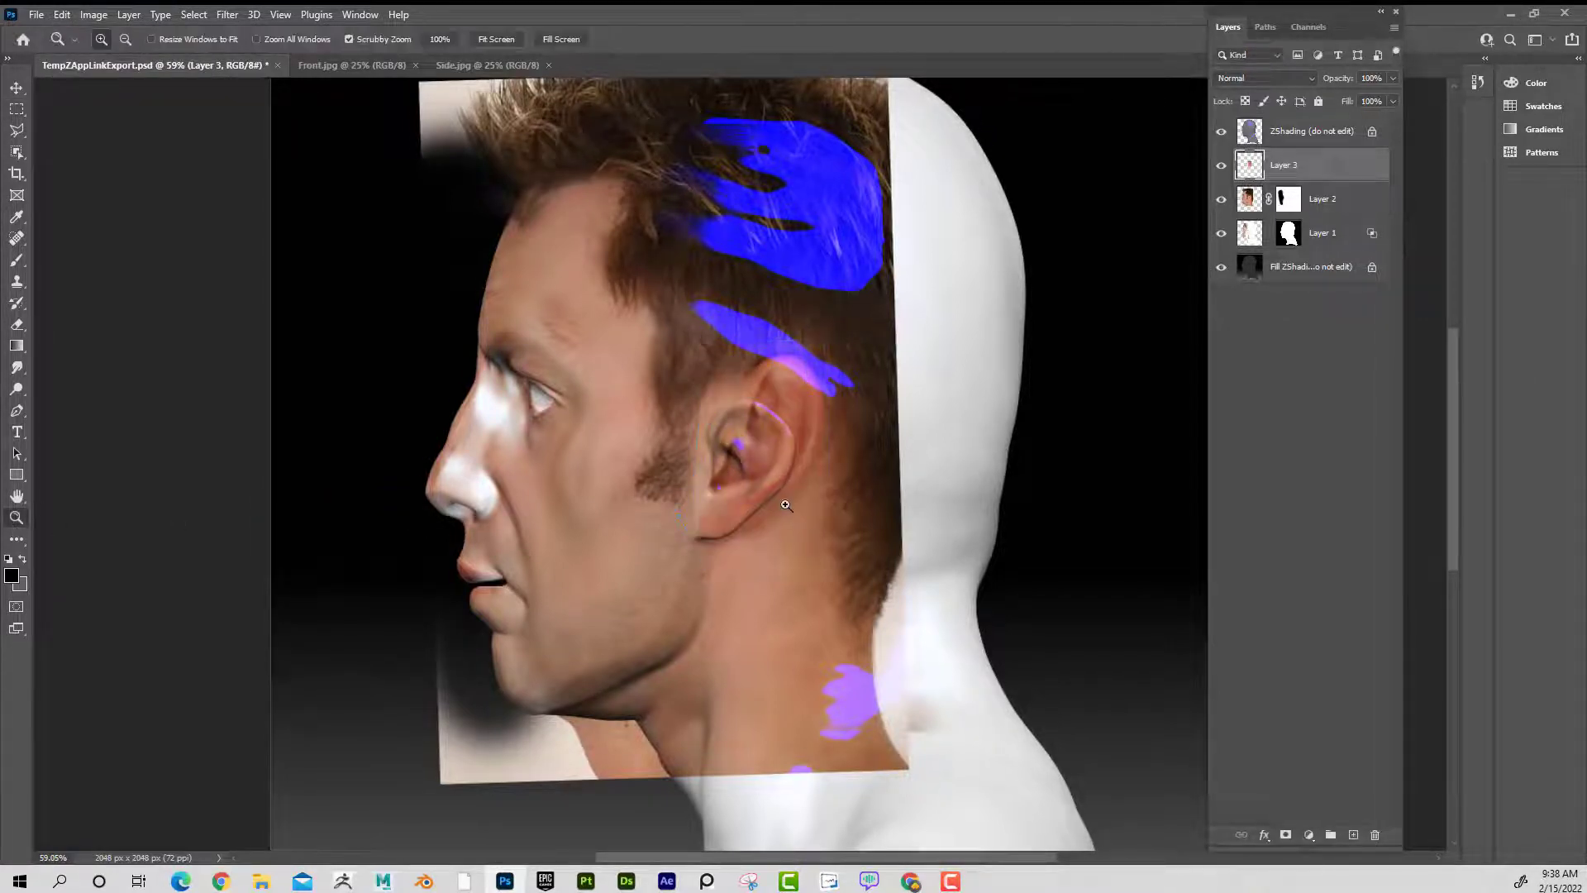
- Warp Layer 3 again, pulling the ear's top and back edge down and inward to match the model's ear outline
drag(786, 505, 839, 520)
click(62, 15)
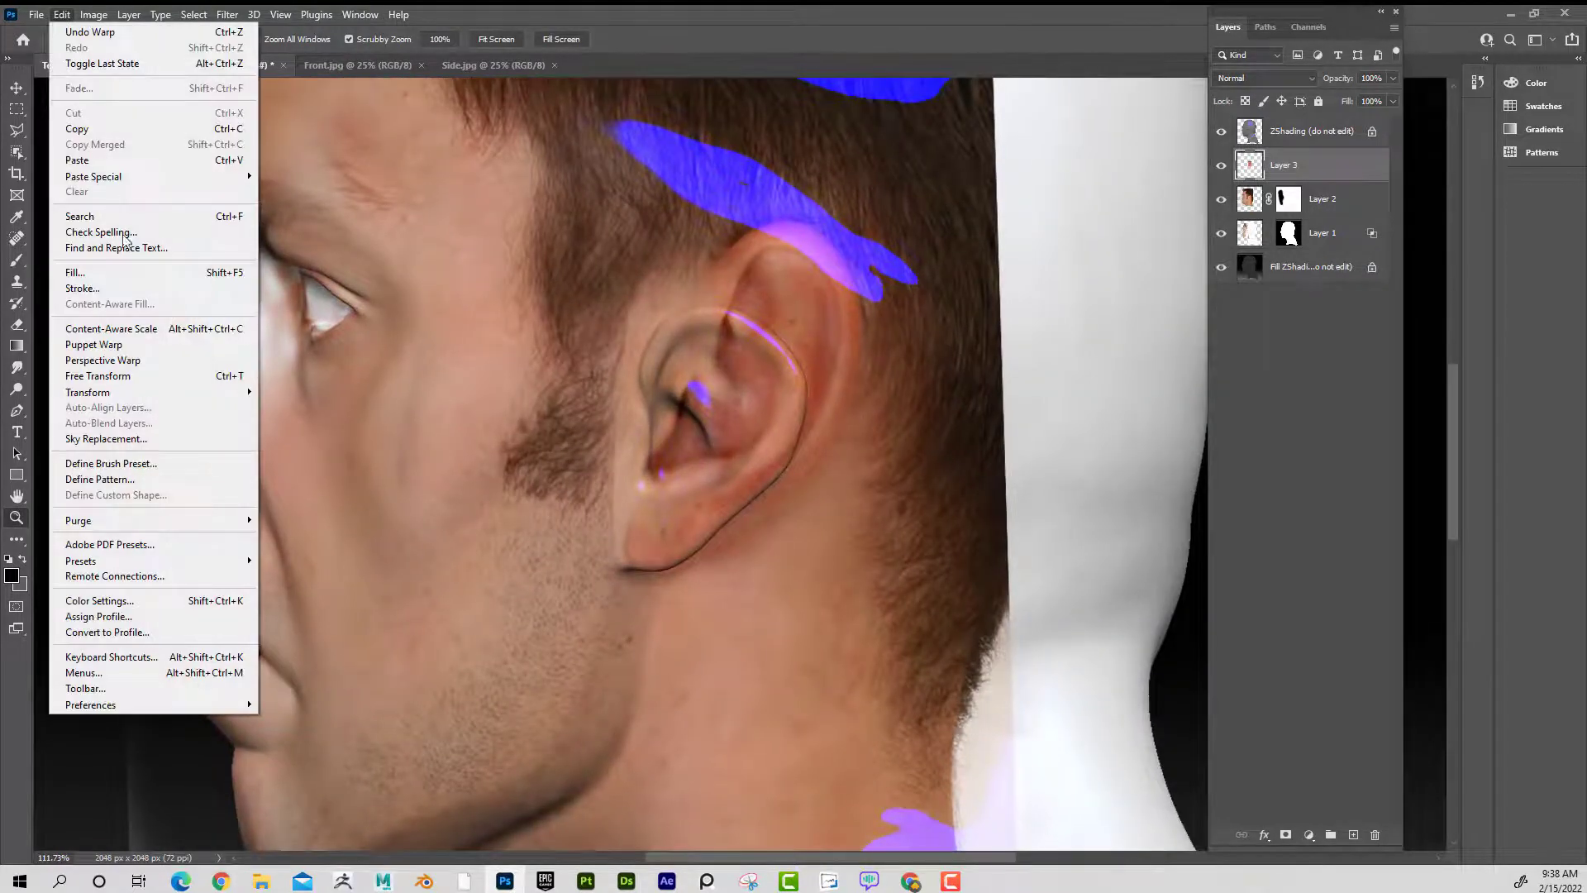
mouse_move(190, 400)
click(328, 506)
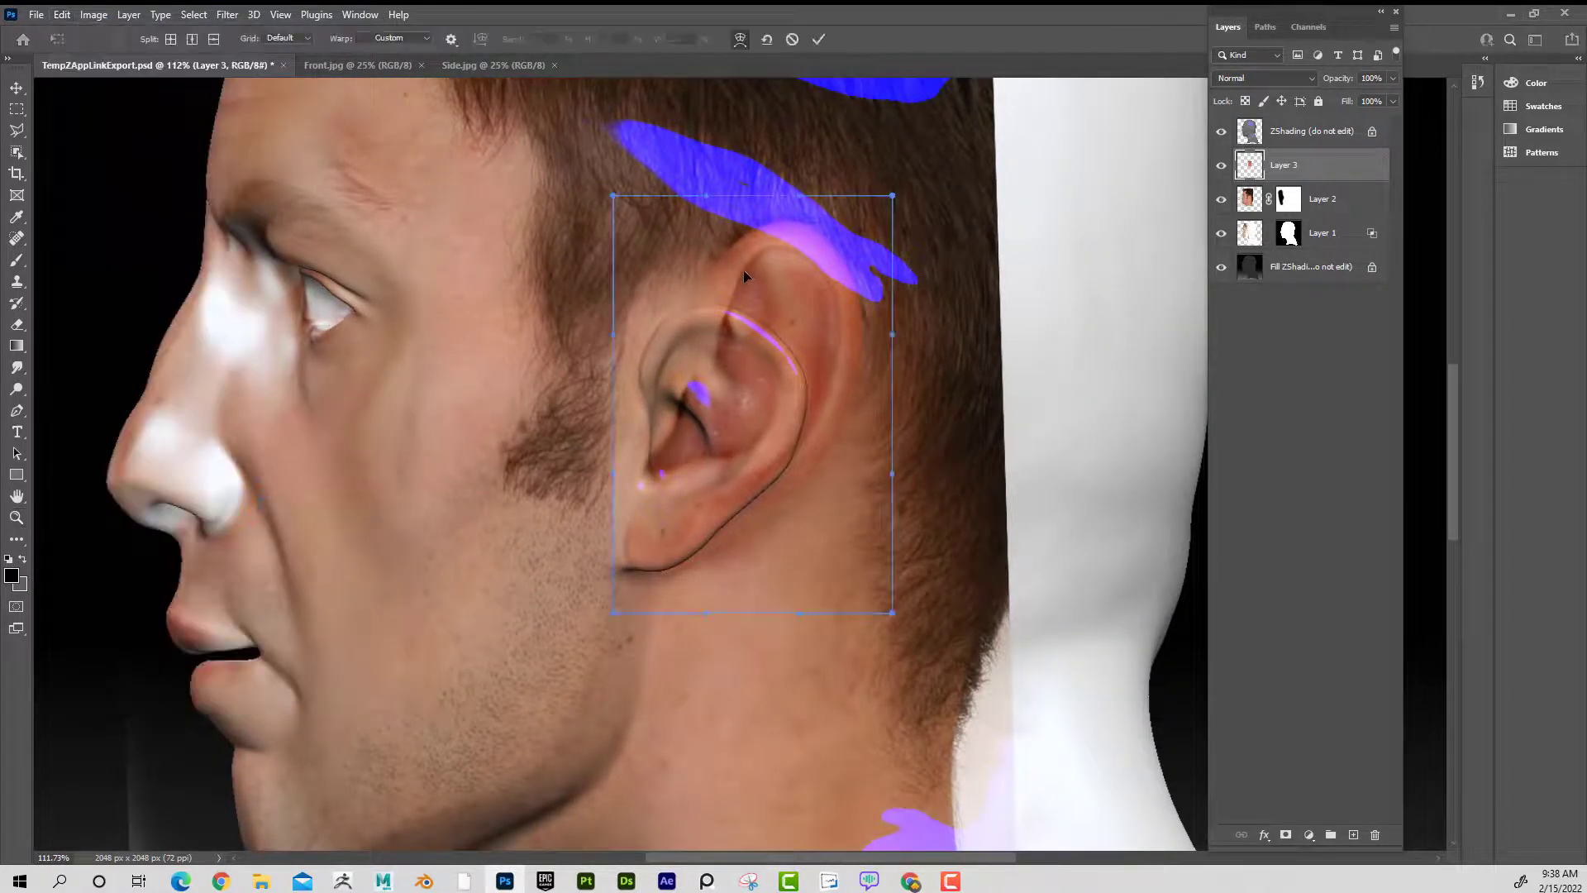
drag(744, 266, 722, 319)
drag(825, 291, 783, 347)
drag(675, 373, 674, 367)
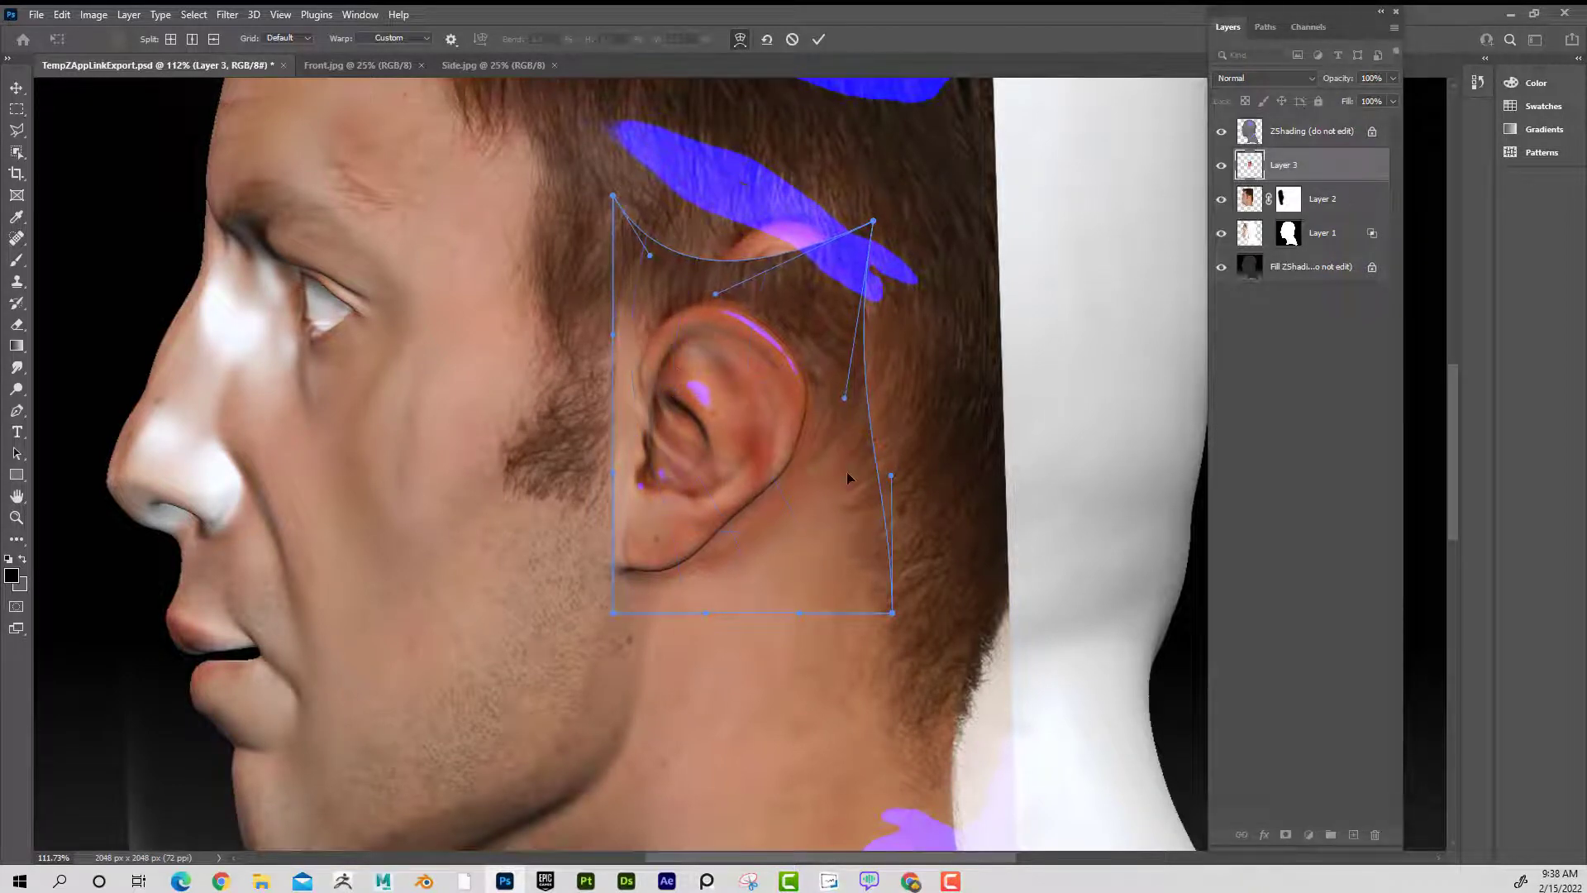
drag(848, 478, 830, 460)
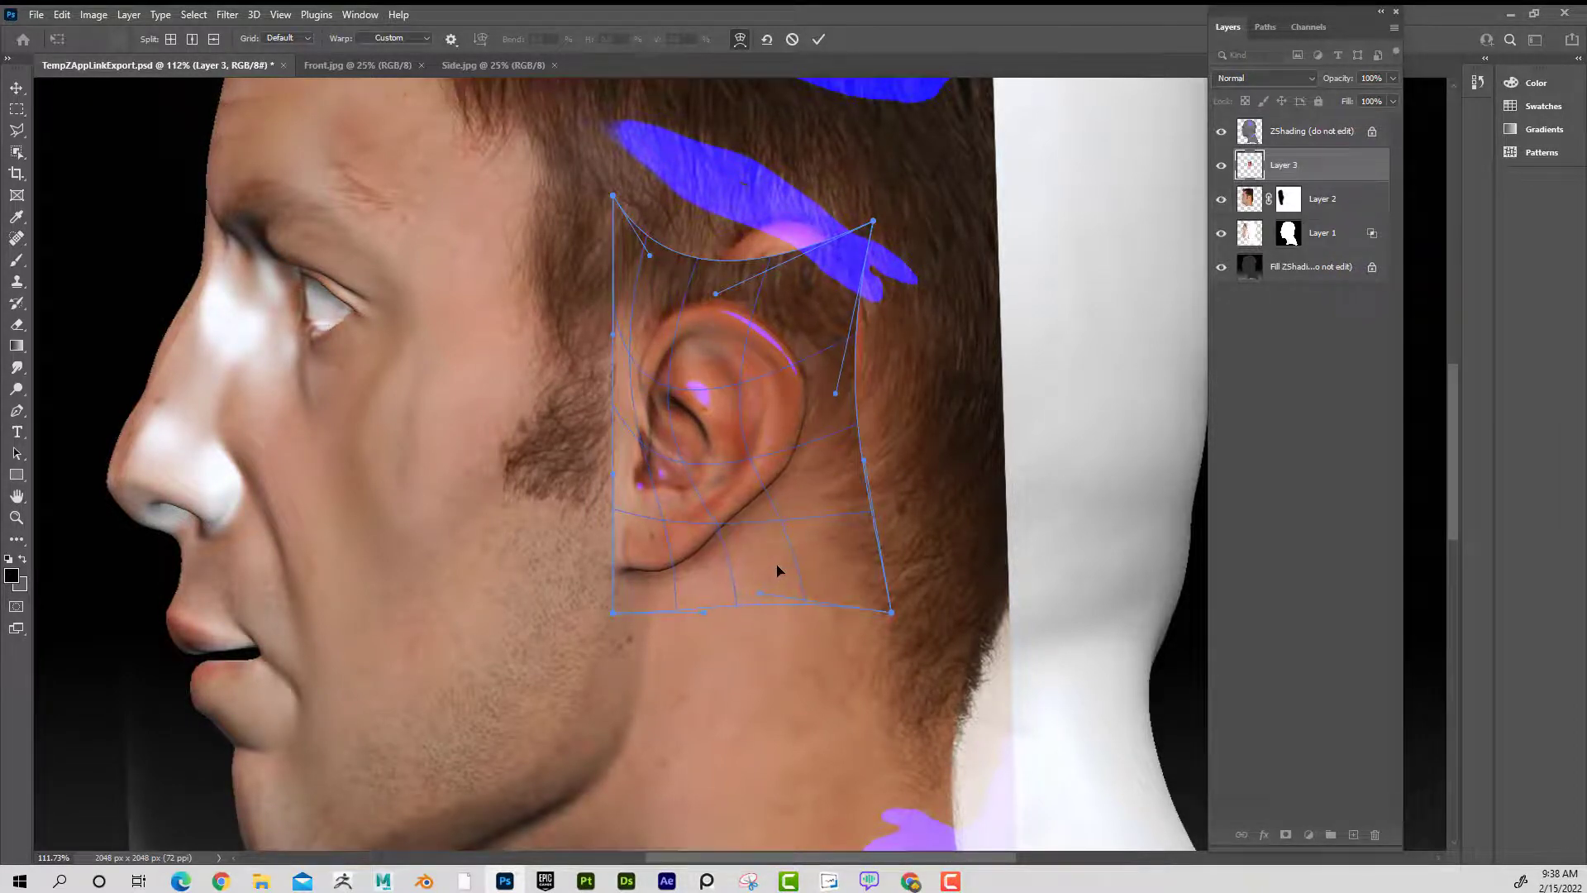
- Refine Layer 3's warp around the ear's front edge, inner ear and back edge to match the model's ear, and apply it
drag(634, 448, 737, 506)
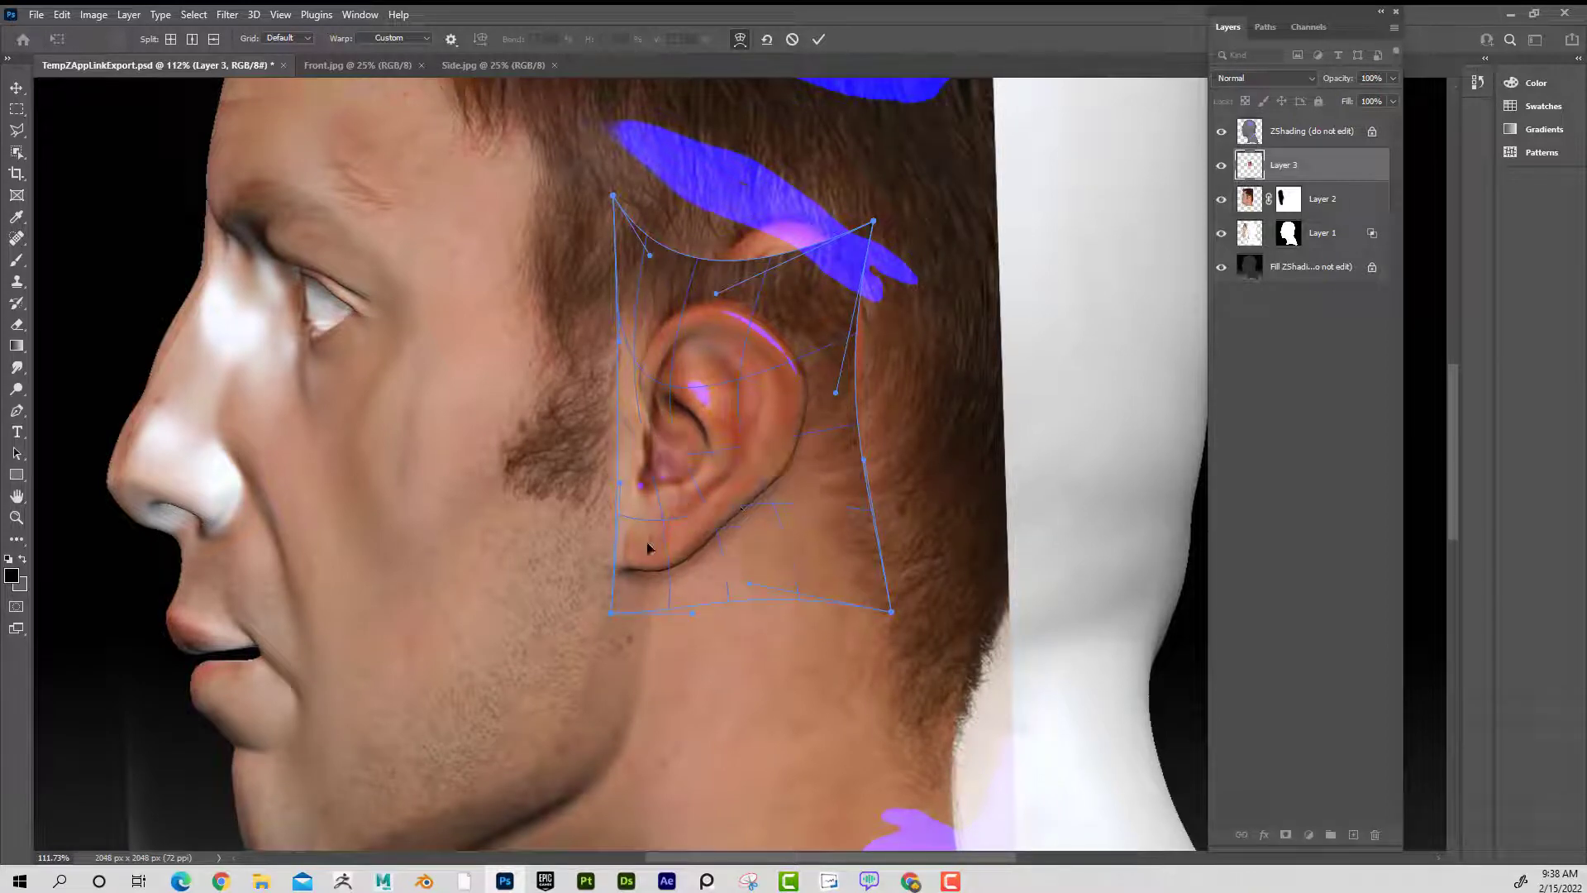
drag(648, 547, 645, 544)
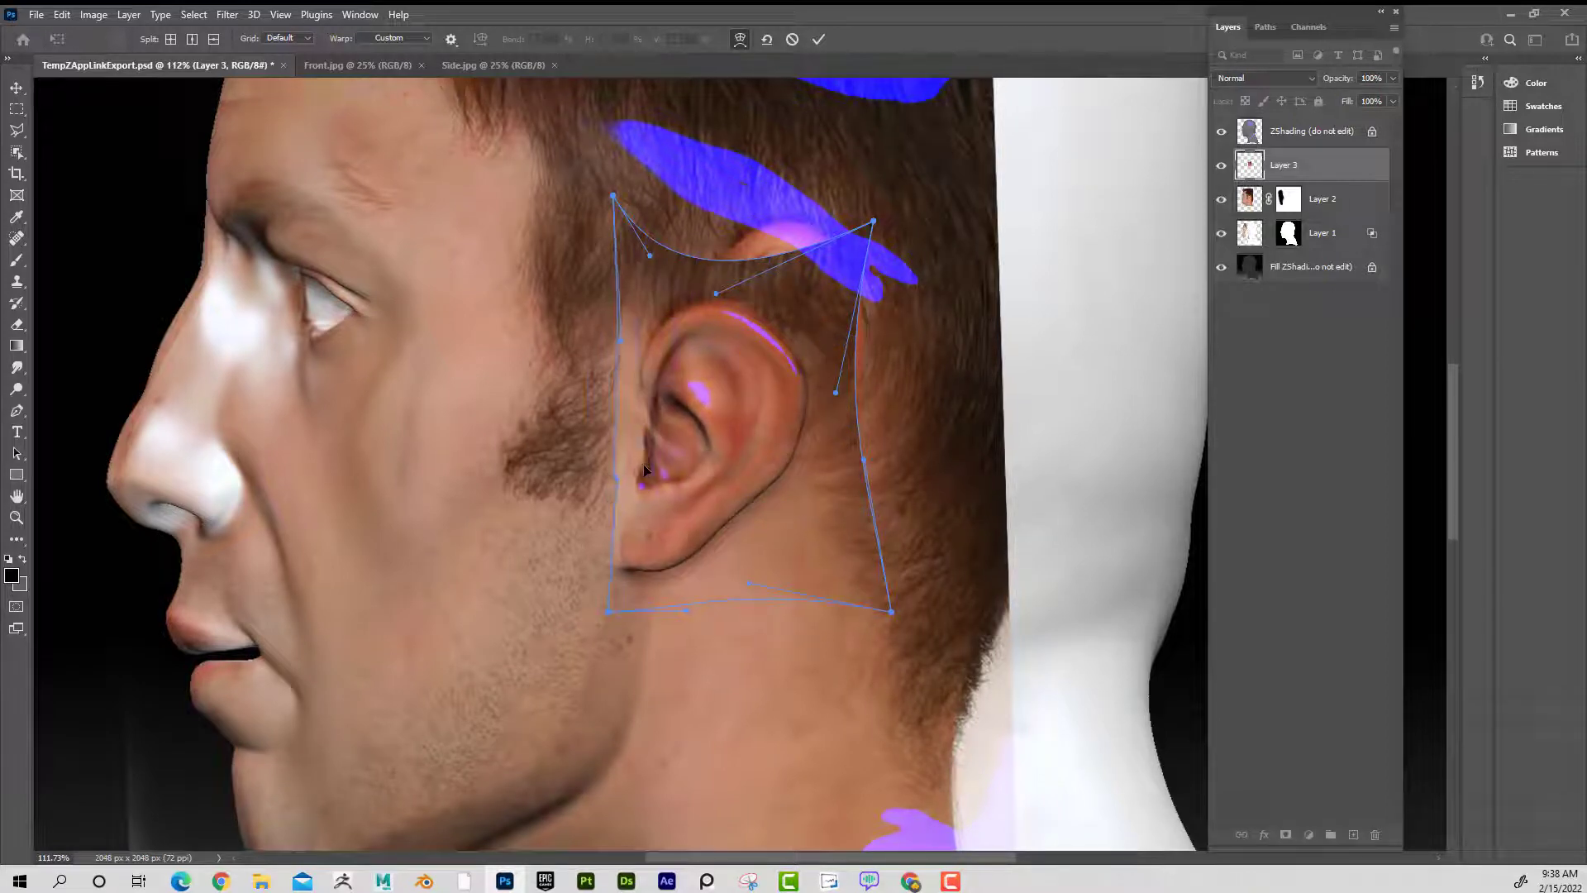
drag(634, 434, 637, 434)
drag(728, 341, 722, 345)
drag(849, 331, 843, 344)
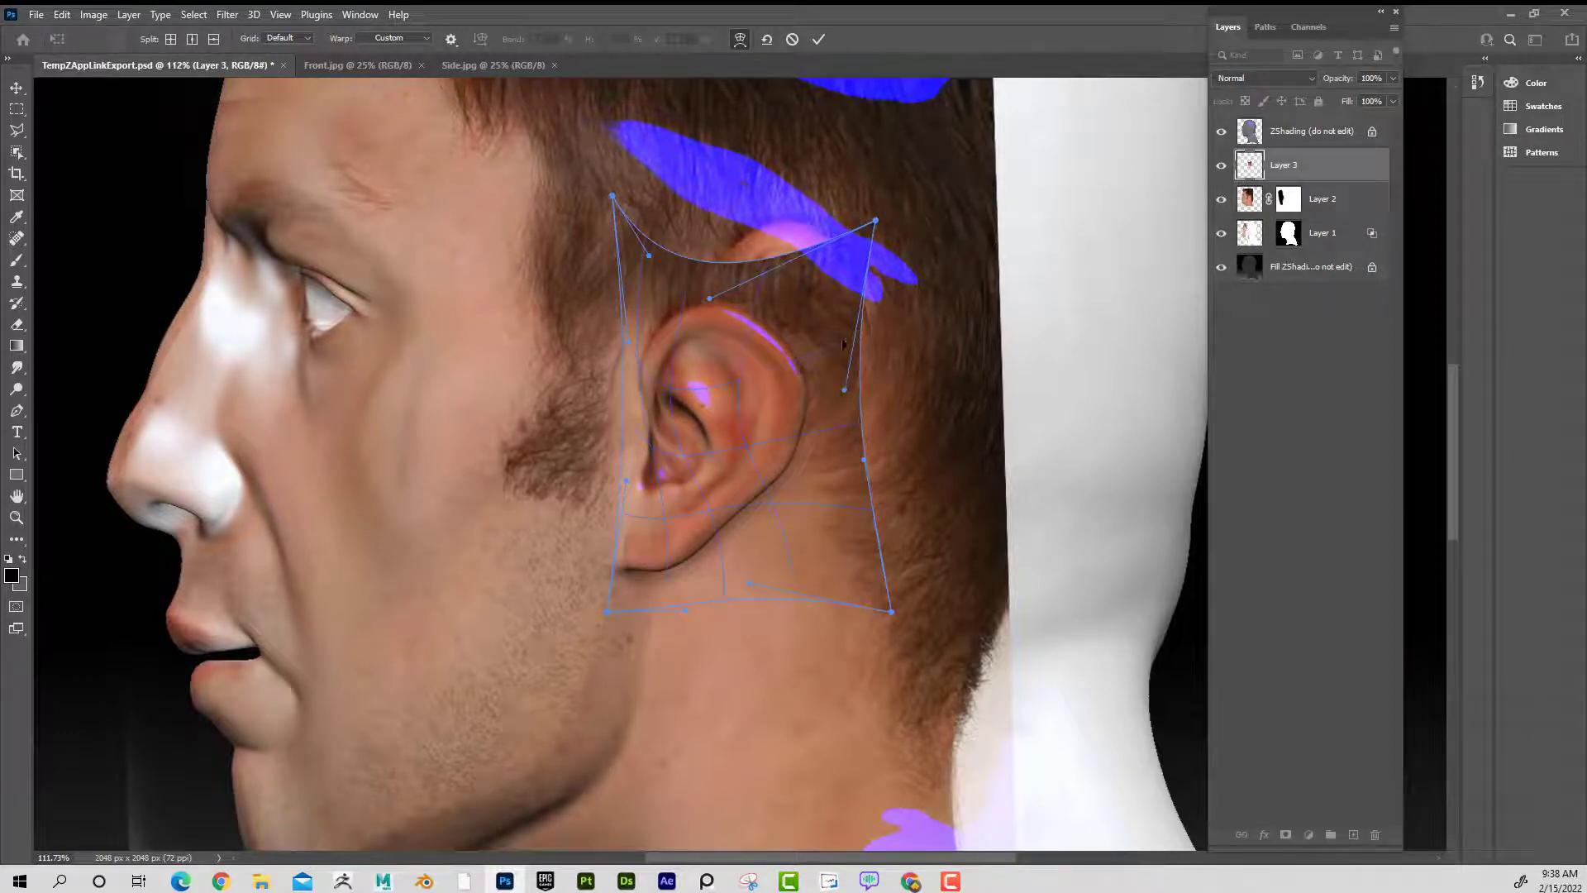
drag(841, 491, 847, 501)
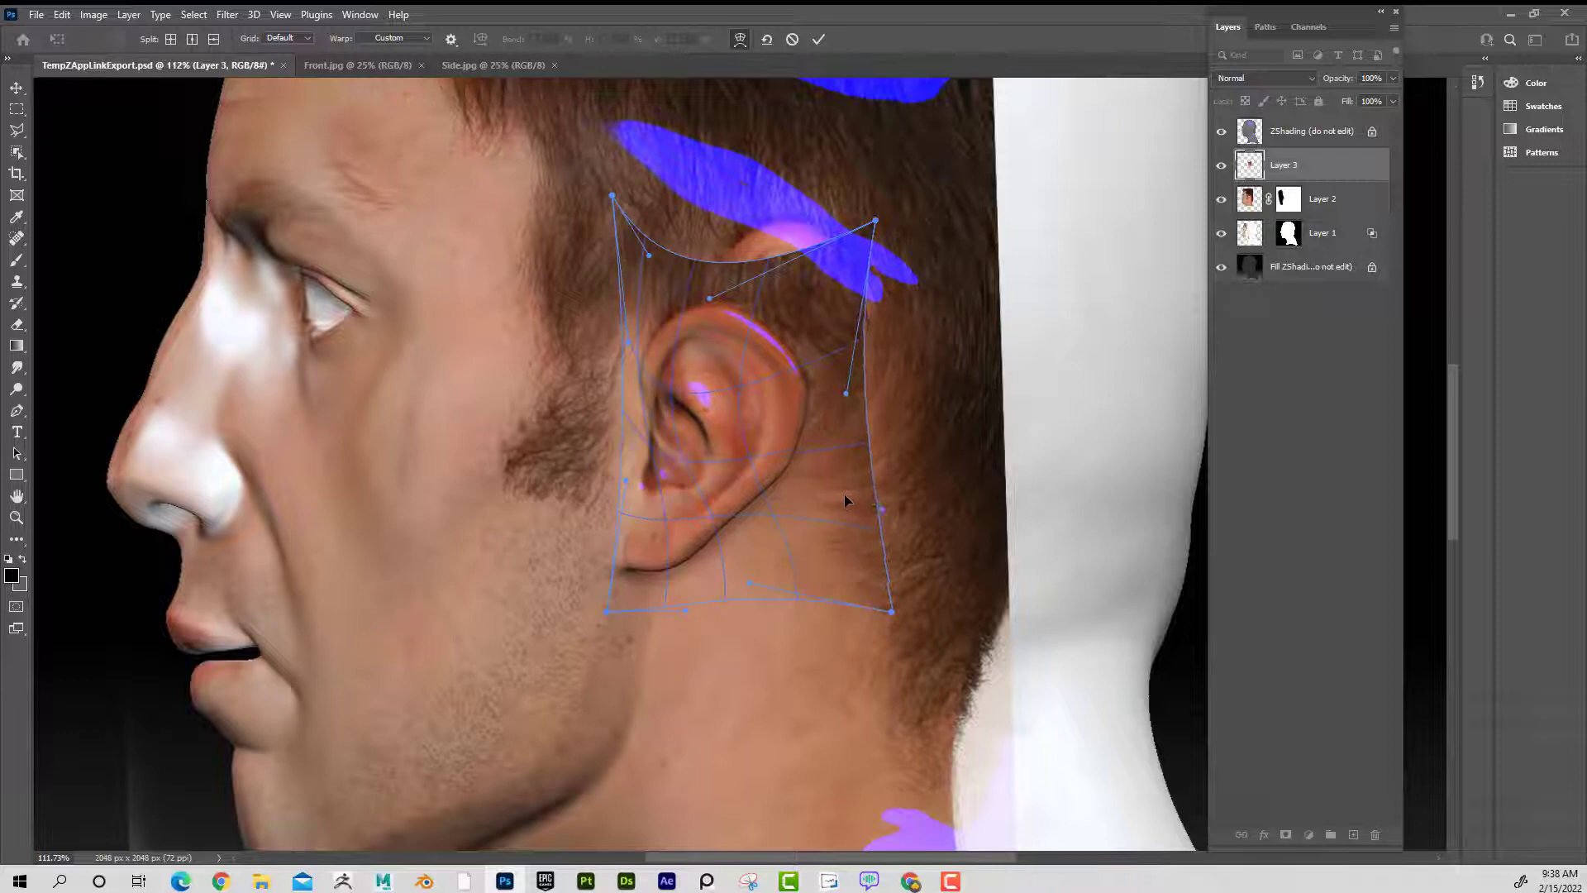
drag(722, 423, 724, 419)
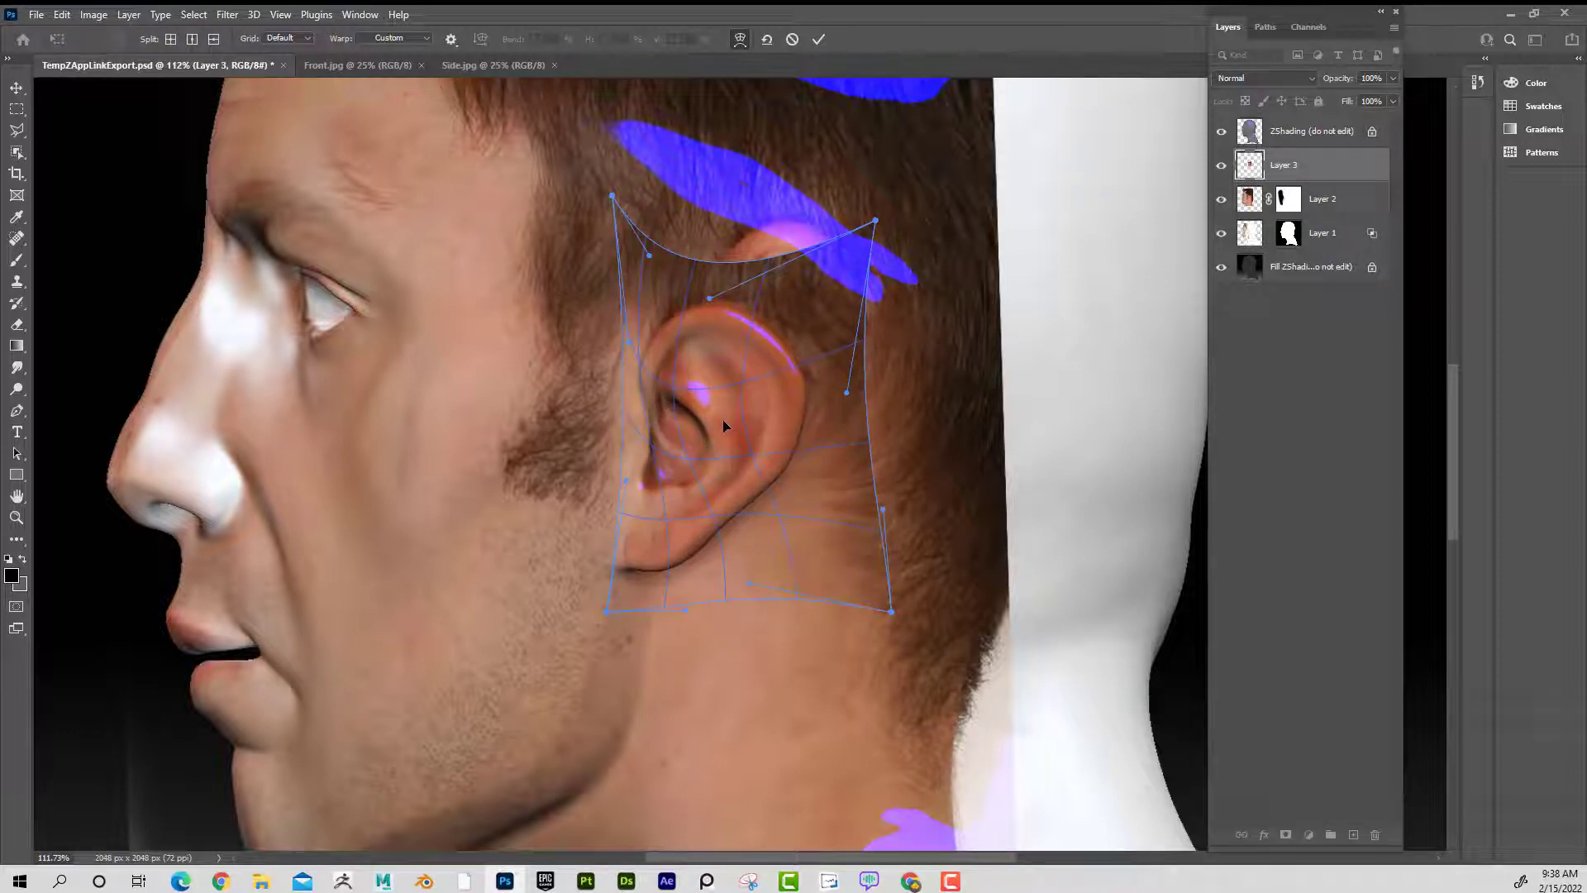
click(20, 88)
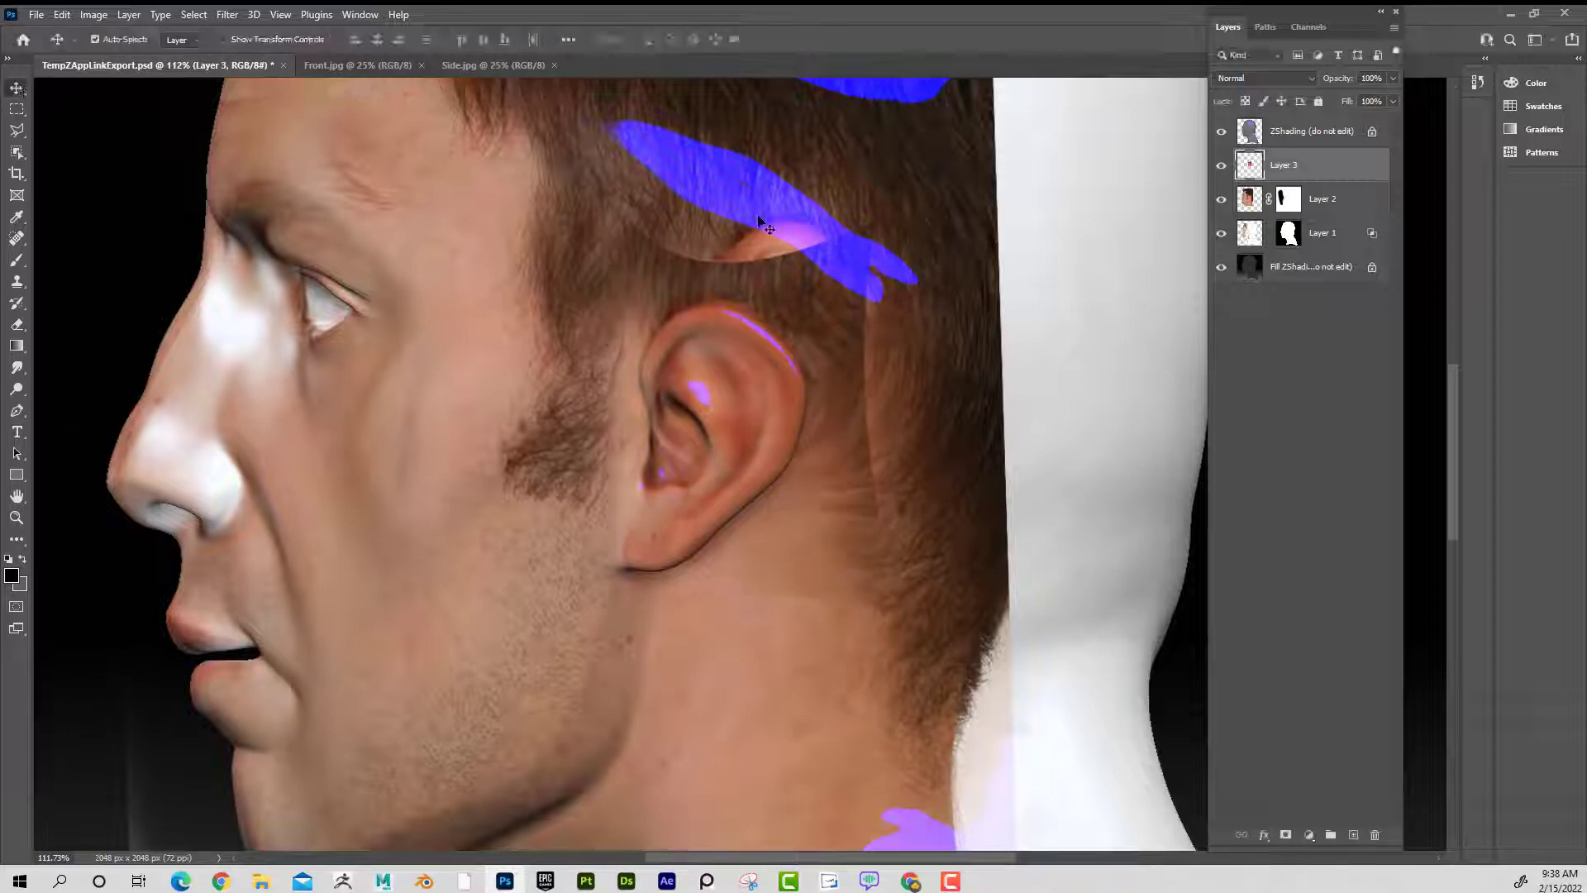
- Hide ZShading, add a layer mask to Layer 3, and paint black over the ear patch's hard top, front and back edges
click(1222, 132)
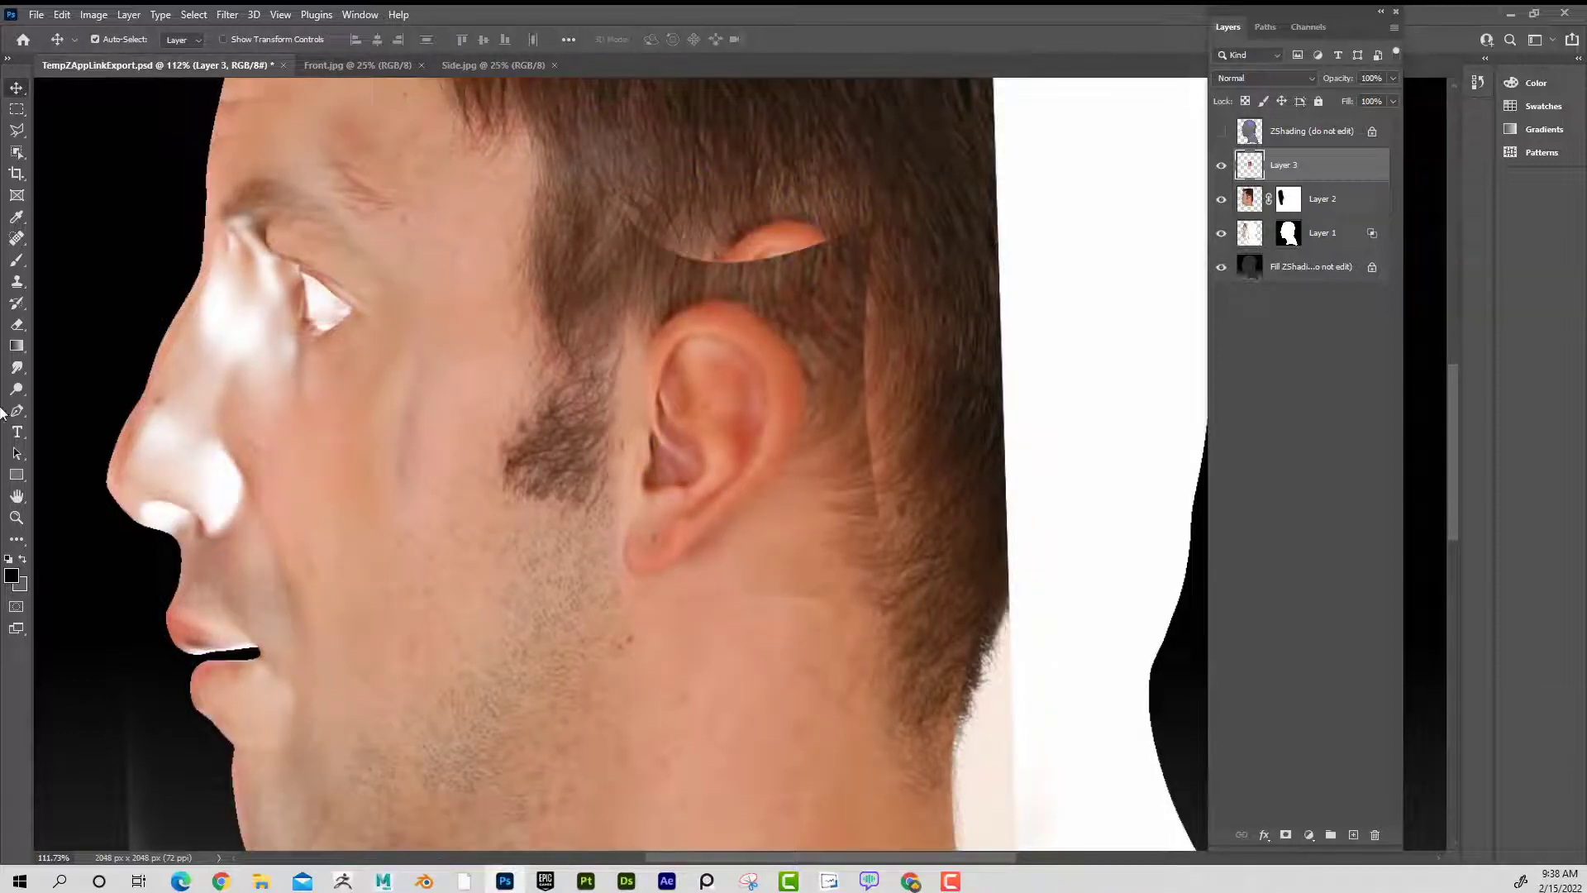
click(17, 262)
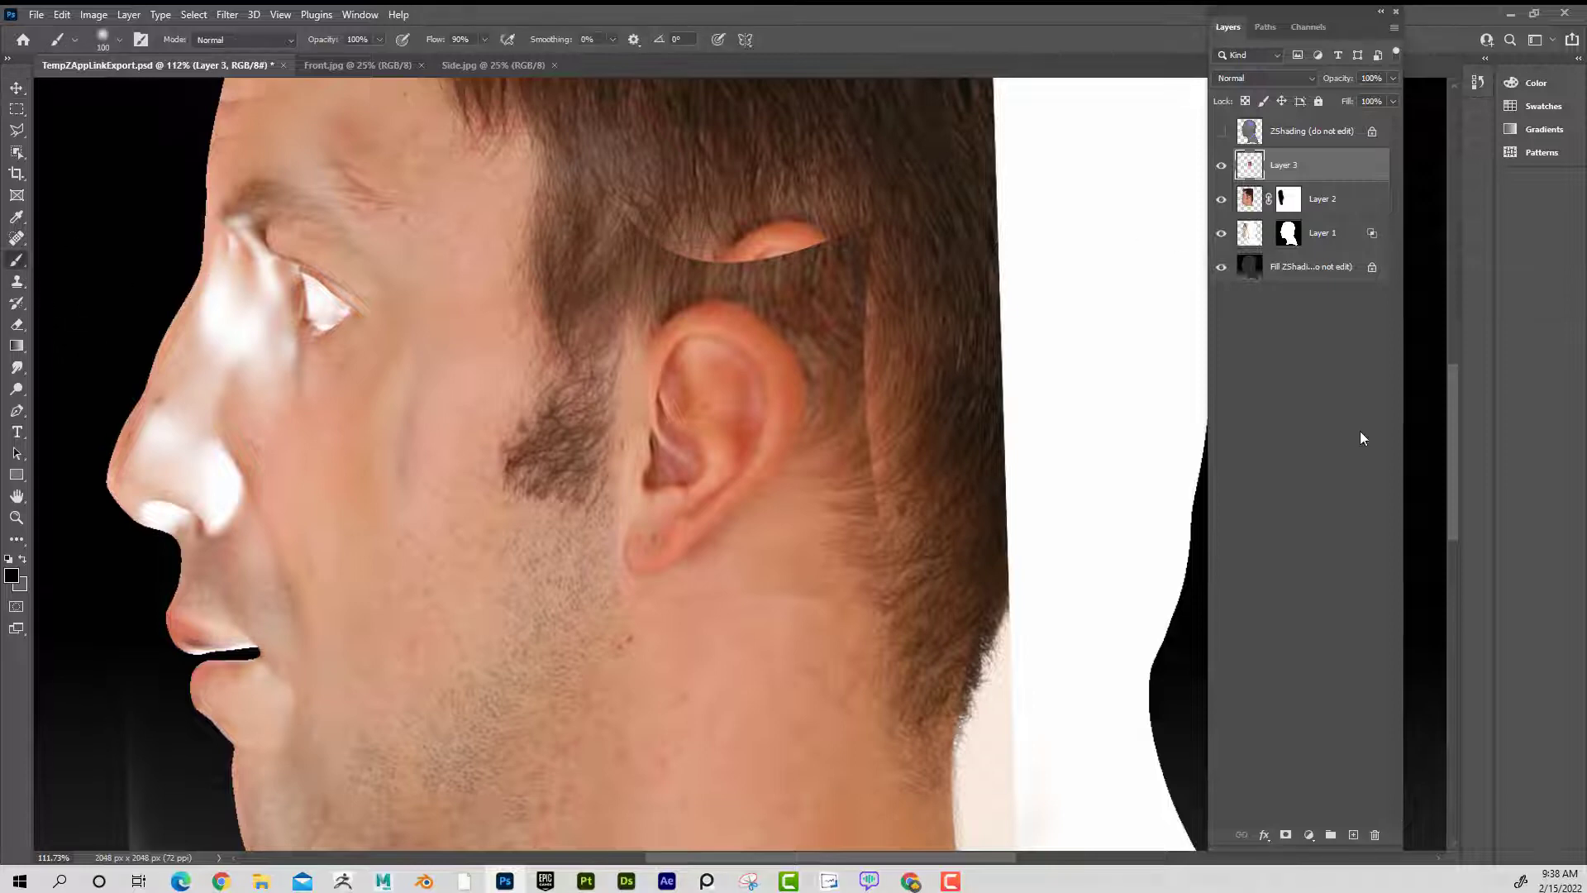
click(1286, 835)
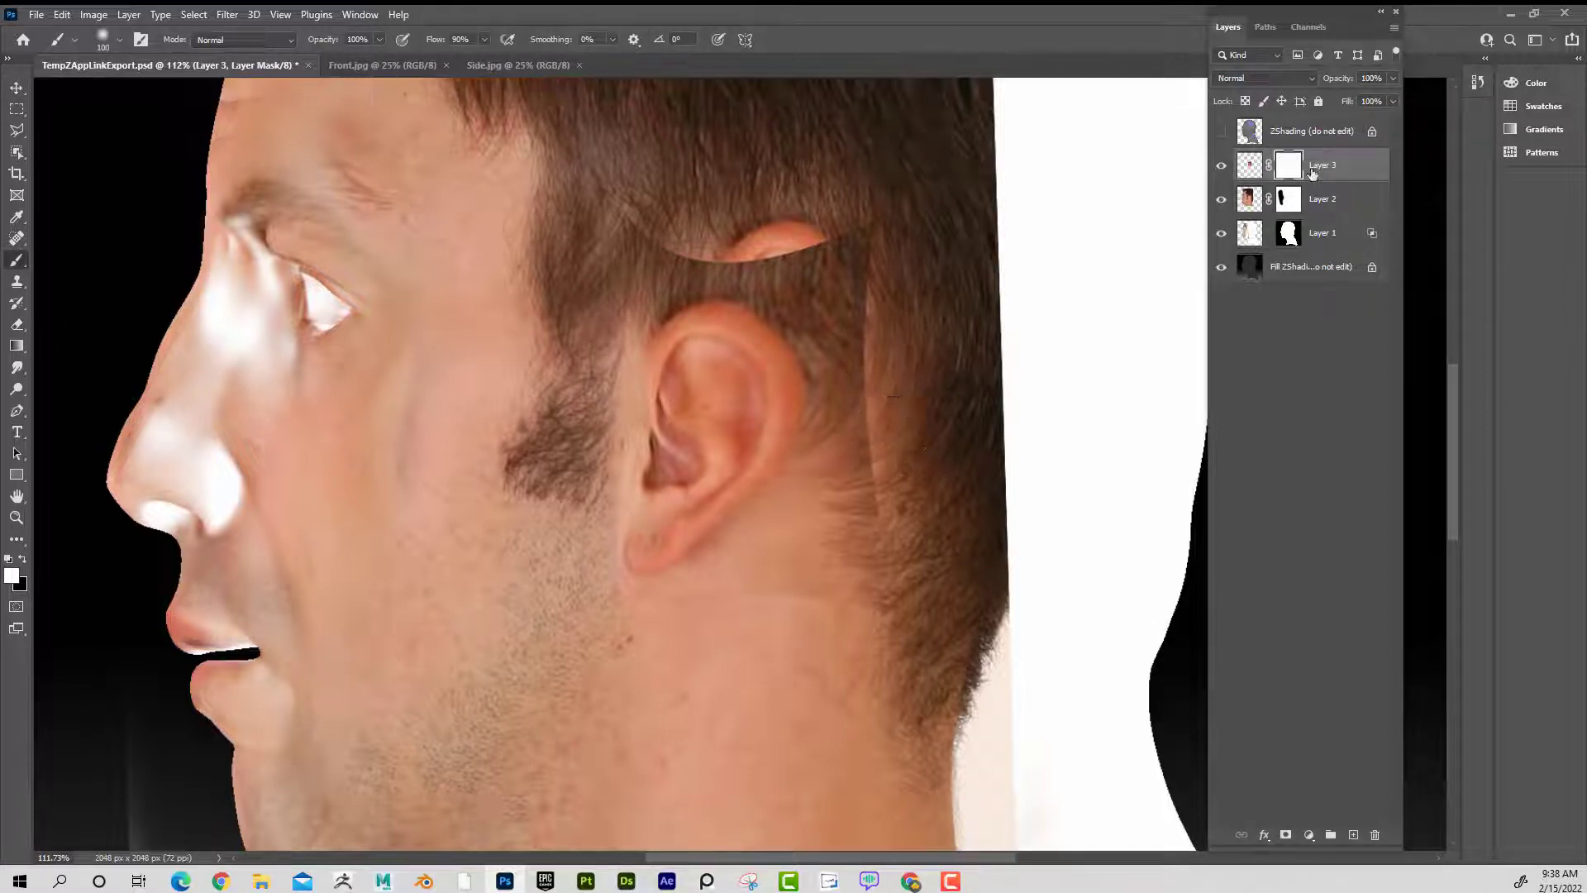
key(x)
drag(871, 351, 868, 237)
mouse_move(893, 519)
mouse_down()
mouse_move(864, 571)
mouse_move(868, 329)
mouse_move(712, 213)
mouse_move(823, 244)
mouse_up()
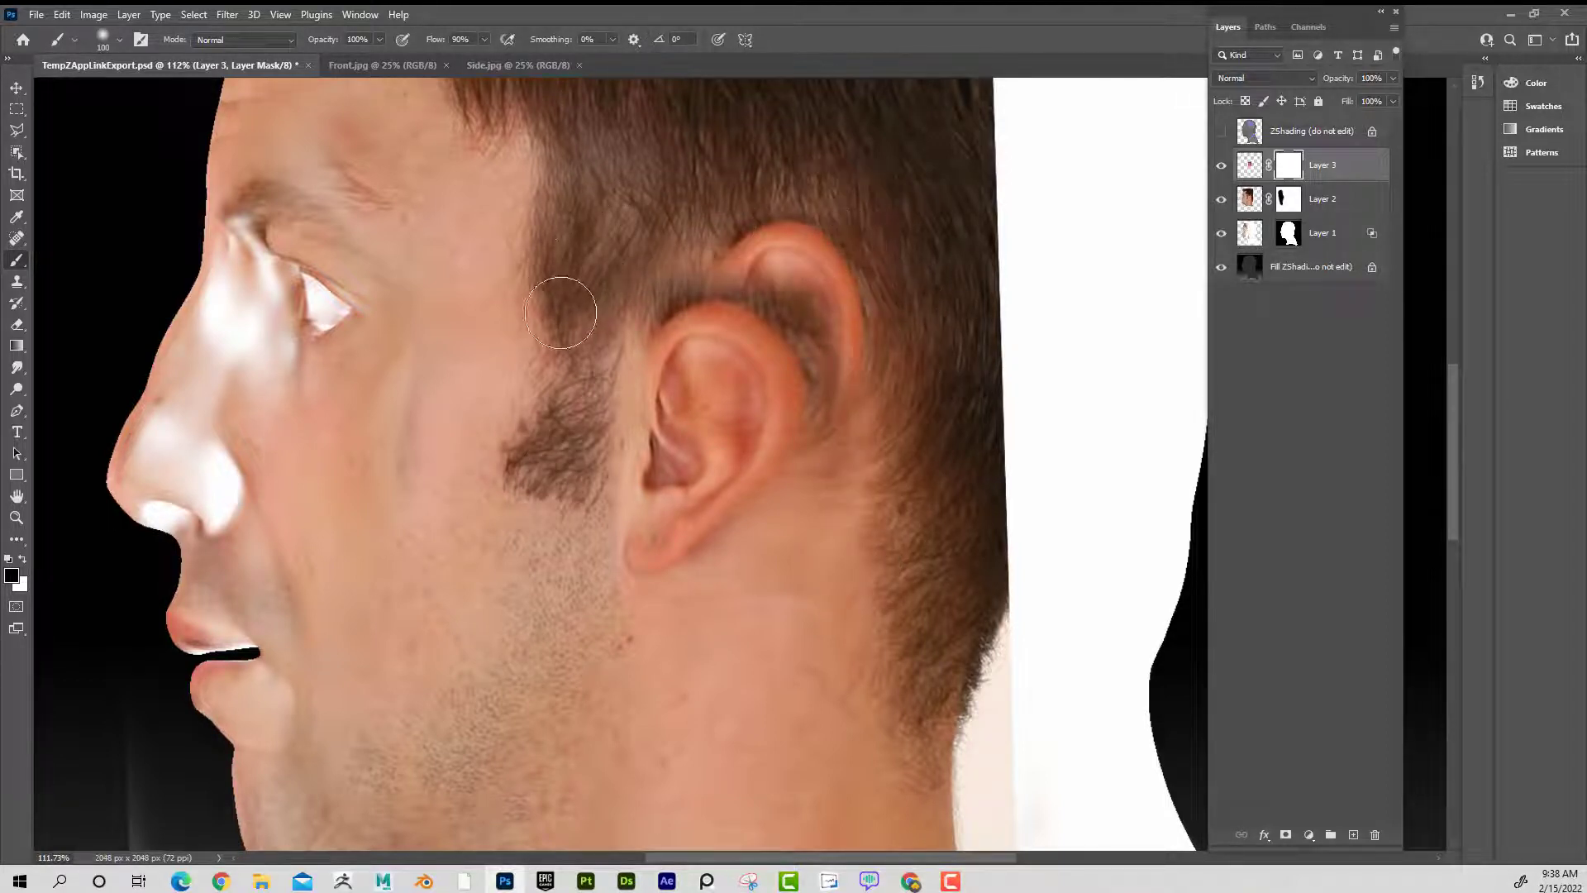
mouse_move(560, 303)
mouse_down()
mouse_move(586, 323)
mouse_move(679, 248)
mouse_move(857, 266)
mouse_move(727, 225)
mouse_up()
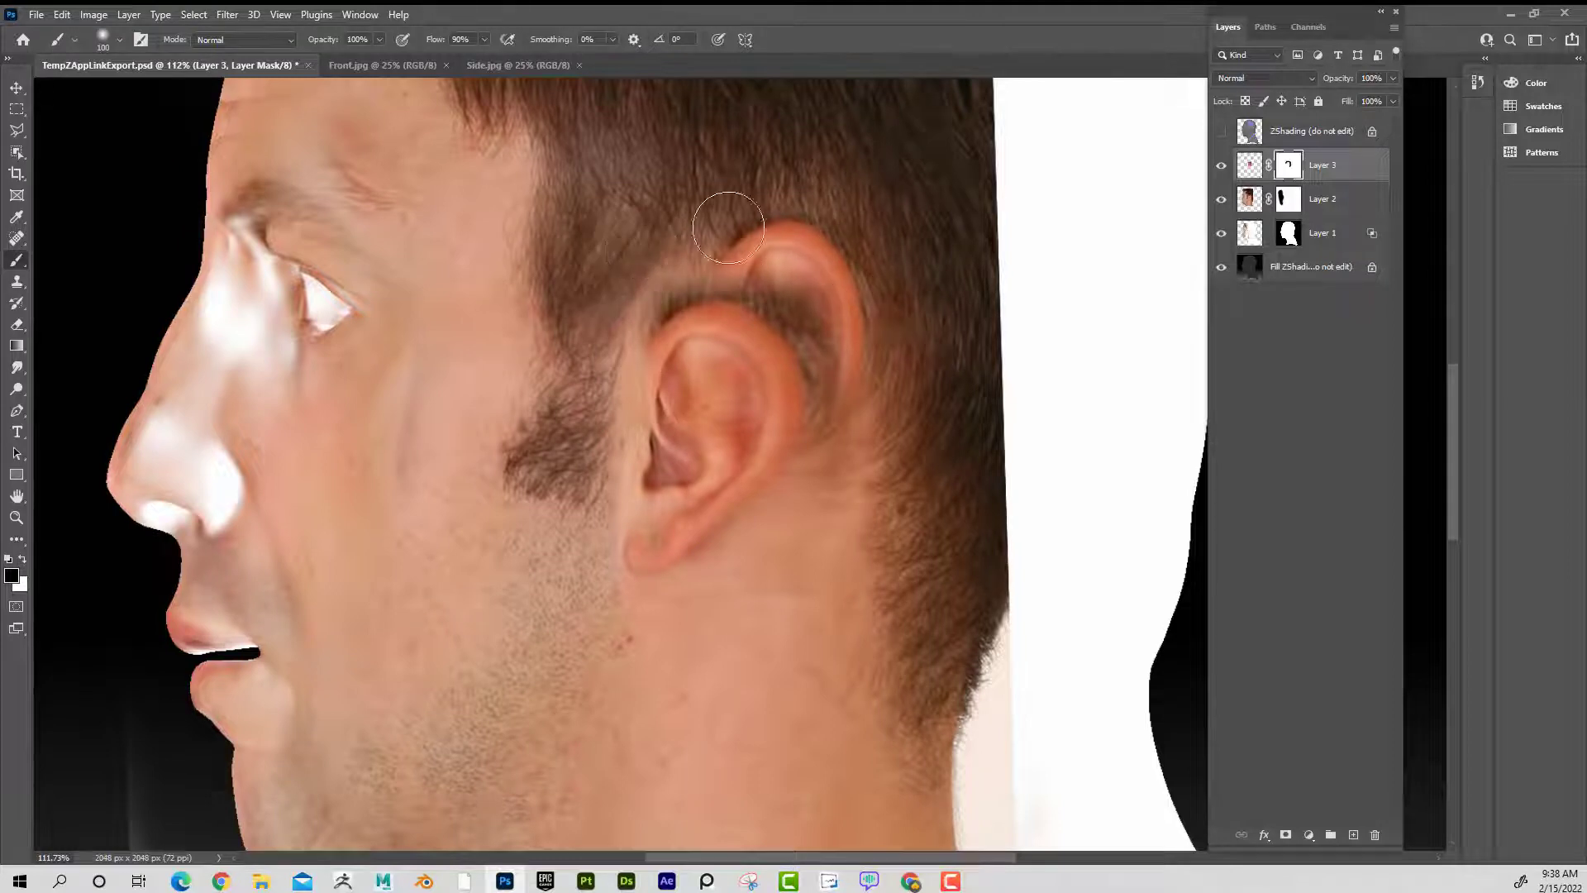
- Copy a rectangular strip of hair above the ear from Layer 2 to a new layer and move it down over the original ear's top
key(space)
drag(833, 331, 697, 418)
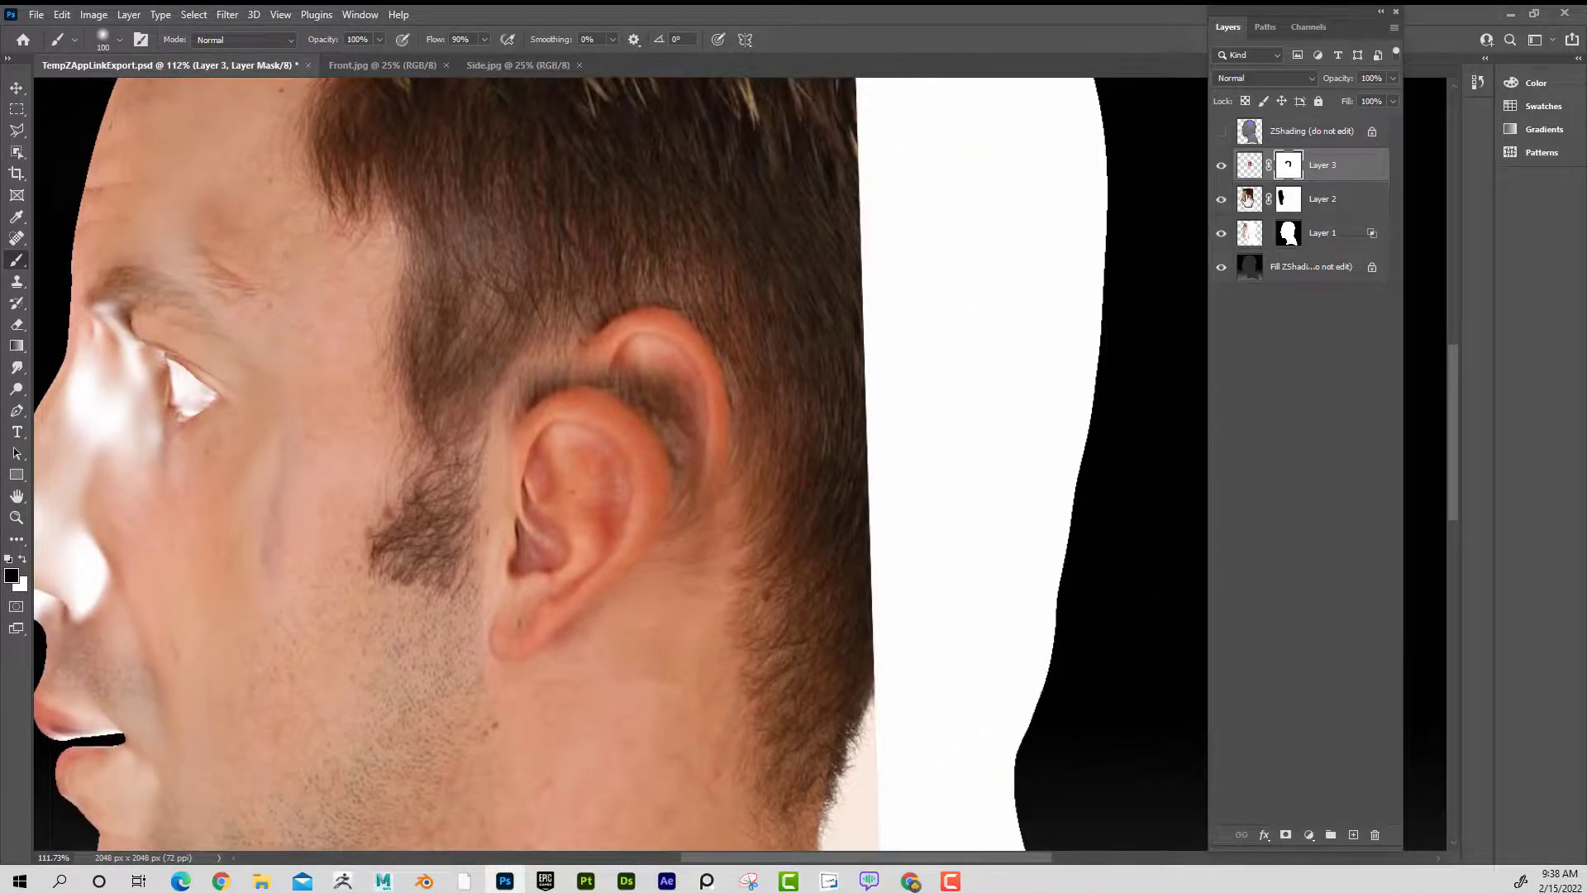
click(1322, 199)
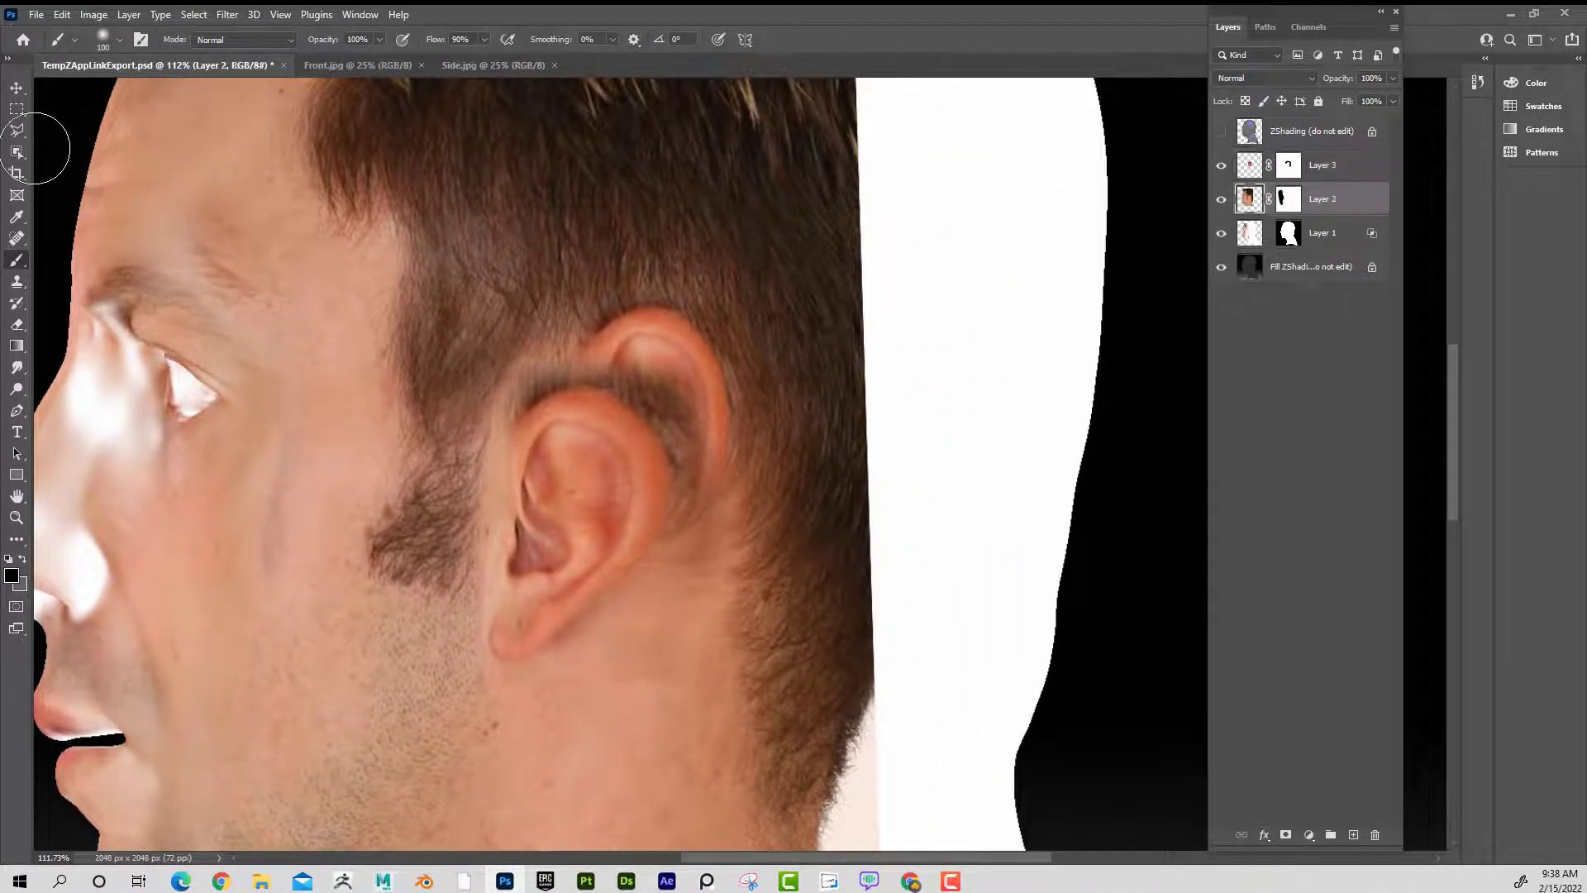
click(22, 113)
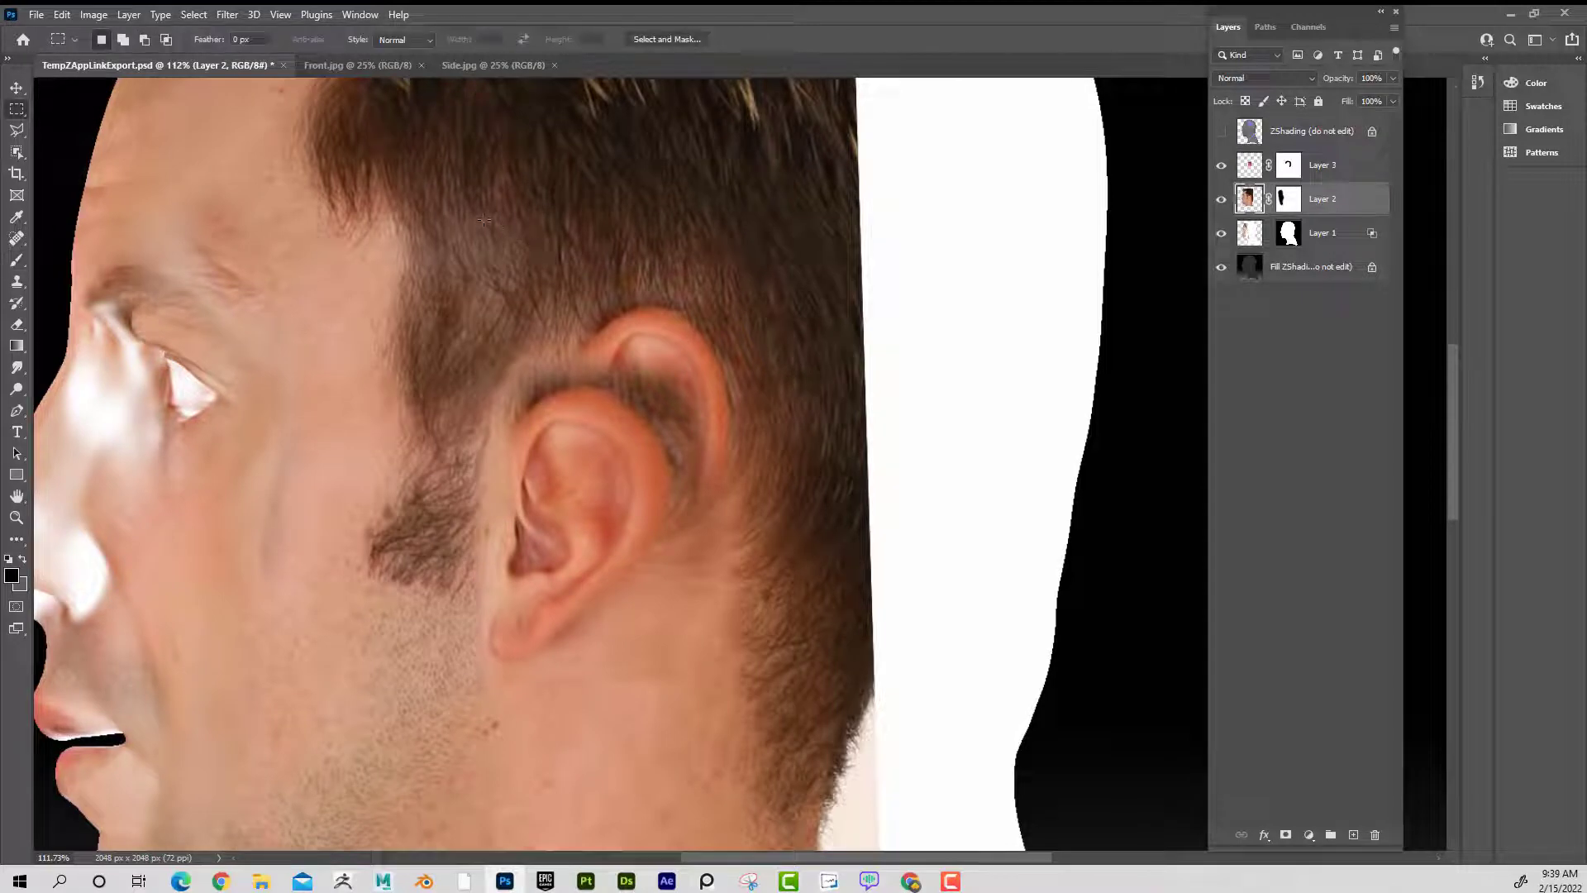
drag(482, 210, 799, 305)
key(ctrl+j)
click(16, 87)
drag(624, 269, 640, 367)
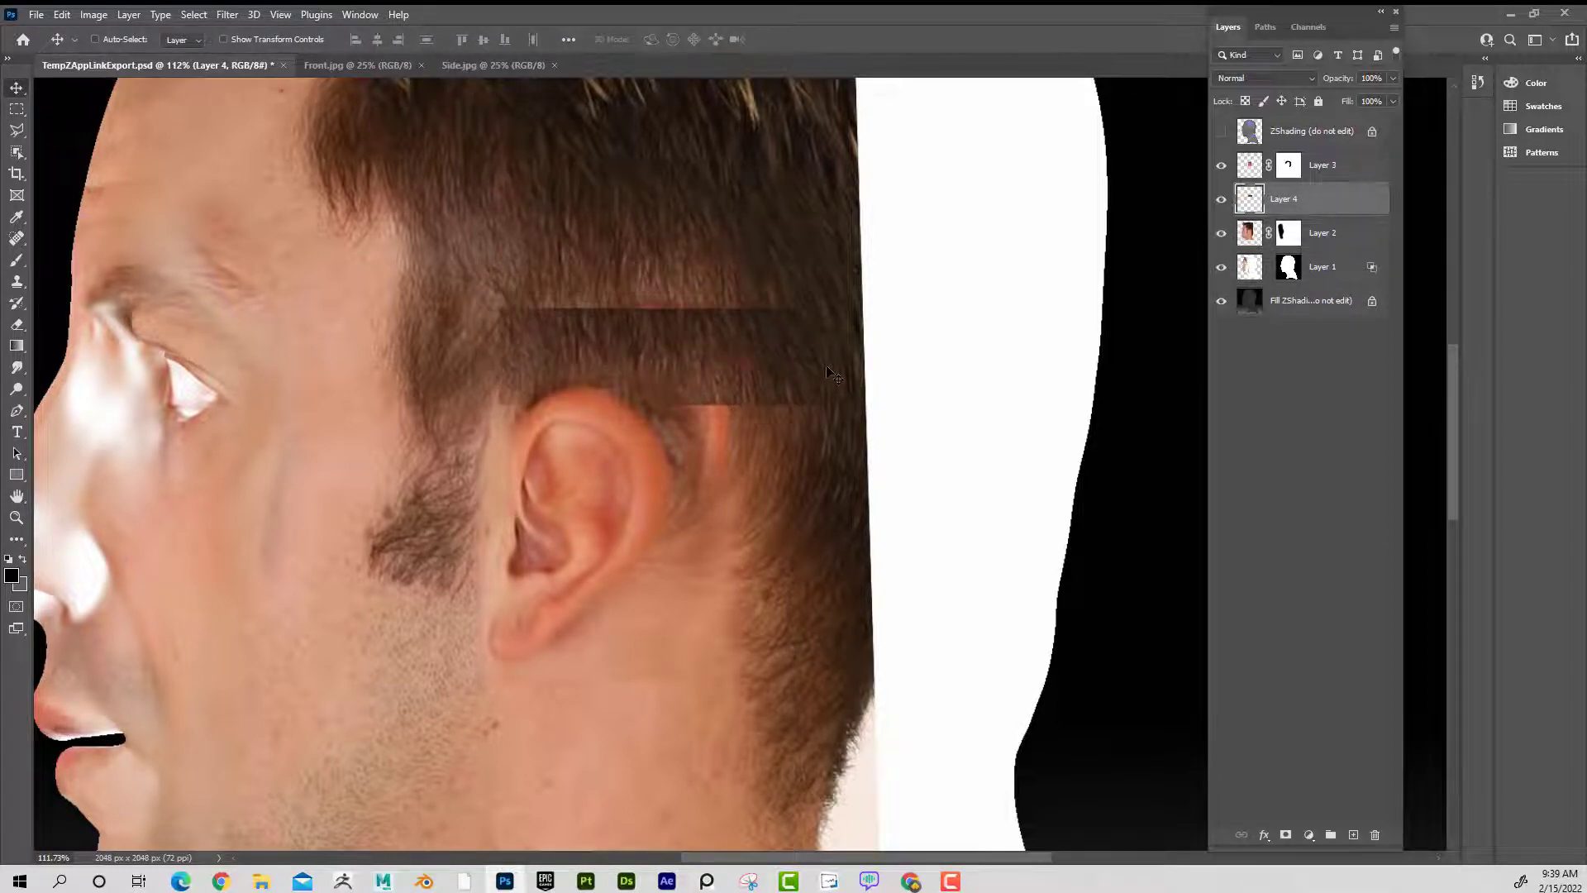
- Stretch Layer 4's hair strip upward to about 162% height, move it slightly down, and apply the transform
key(ctrl+t)
drag(657, 308, 668, 248)
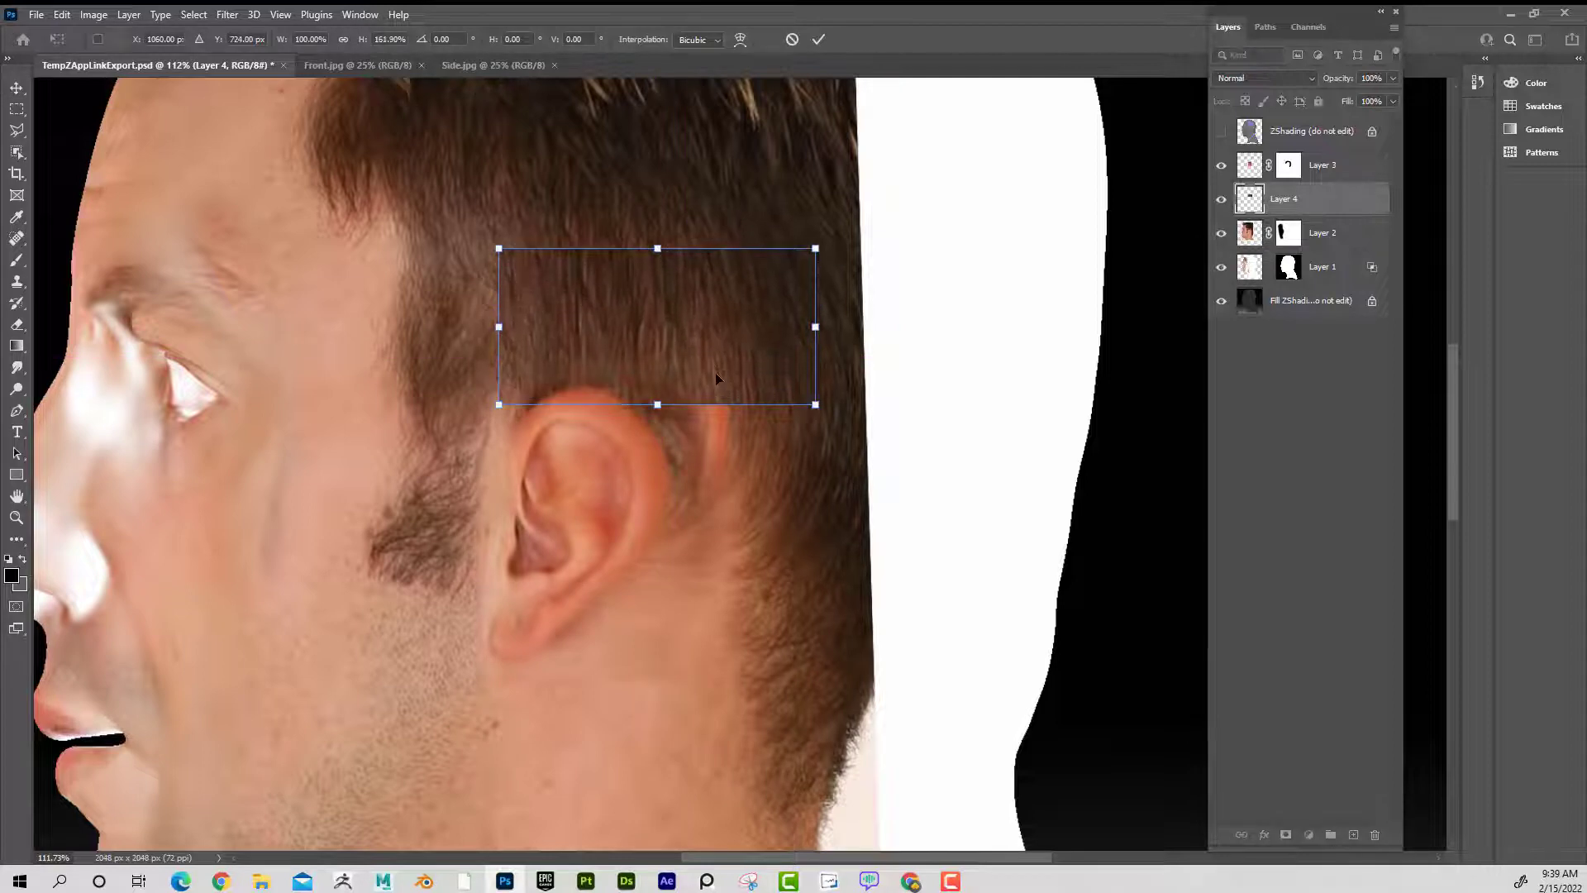
drag(716, 362, 713, 375)
key(Return)
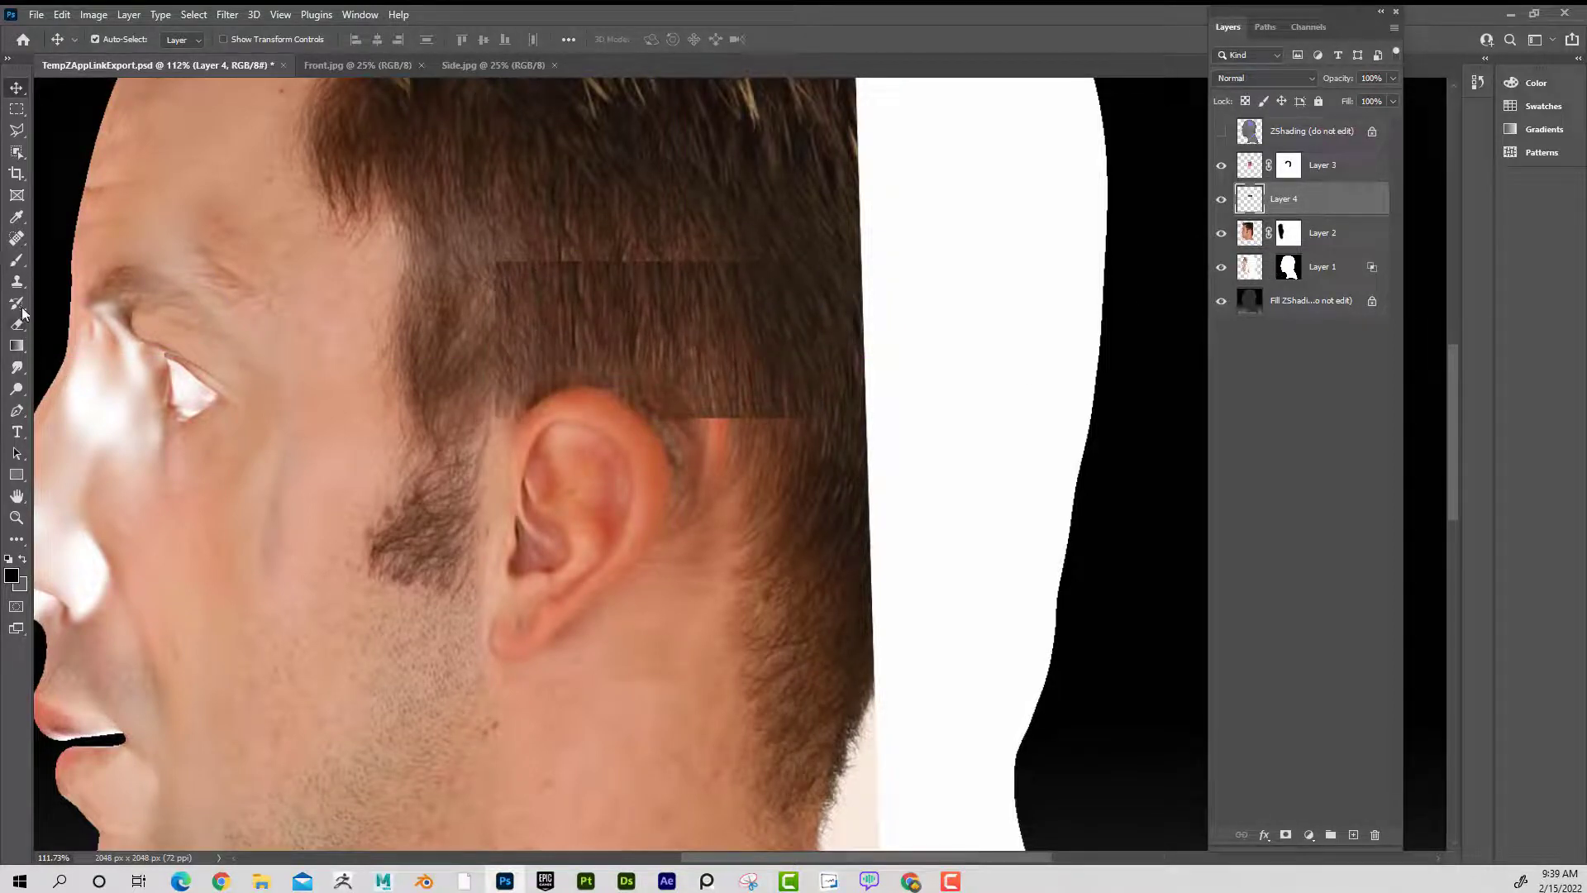
- Add a layer mask to Layer 4 and paint out the hair strip's hard edges with a black brush
click(1286, 835)
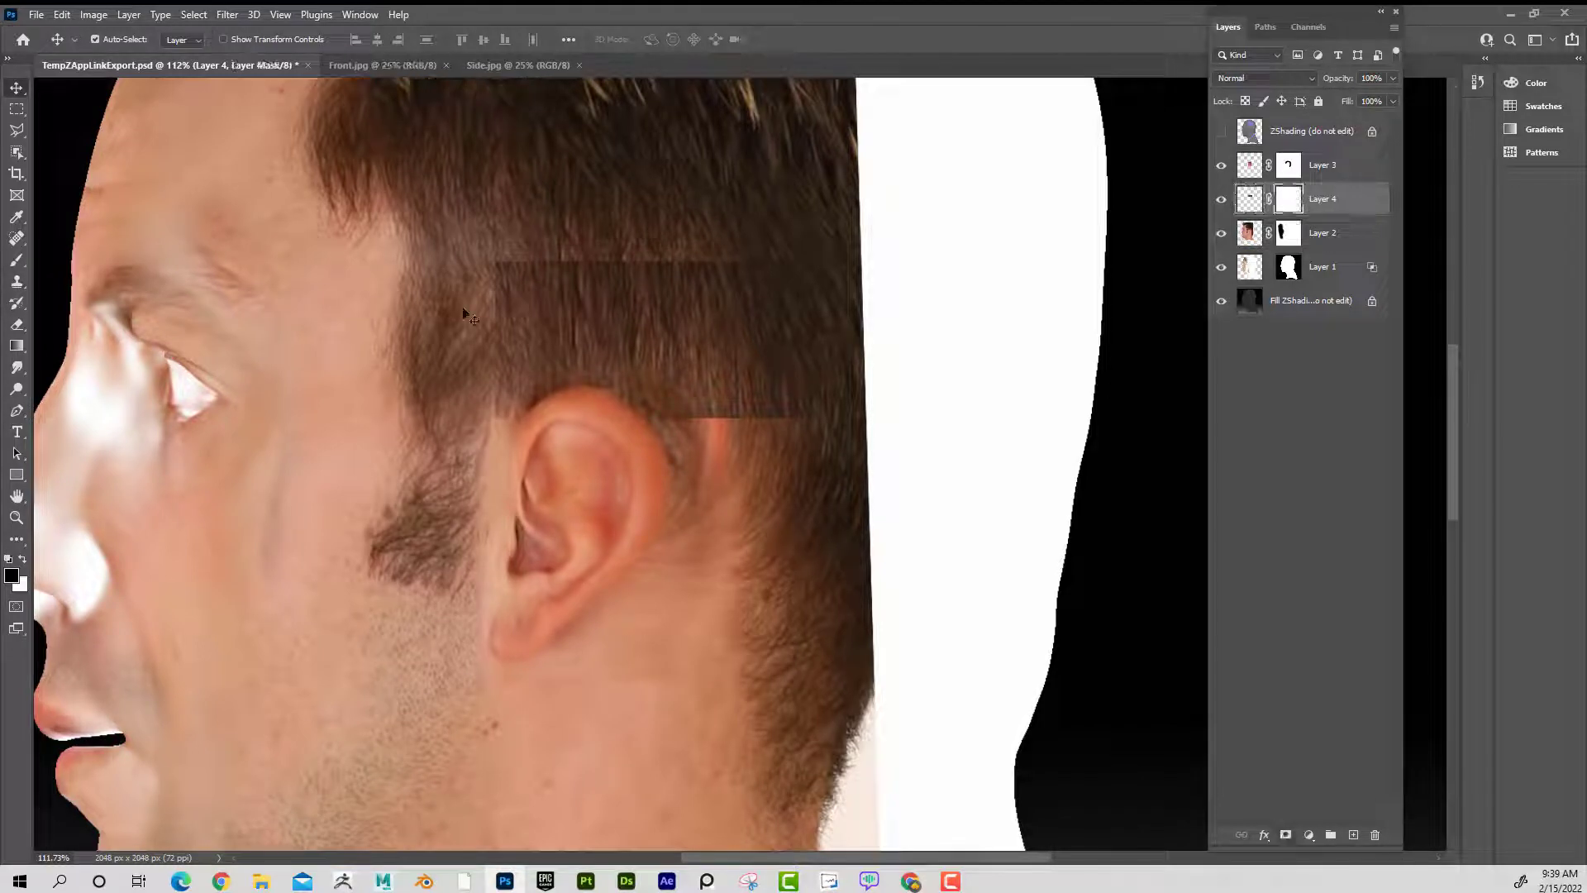
click(19, 261)
mouse_move(485, 247)
mouse_down()
mouse_move(453, 399)
mouse_move(553, 221)
mouse_move(819, 276)
mouse_move(854, 435)
mouse_move(731, 445)
mouse_move(698, 429)
mouse_move(719, 405)
mouse_up()
- Duplicate Layer 4 and move the copy down and back to cover the rest of the original ear behind the new one
drag(1337, 206, 1346, 836)
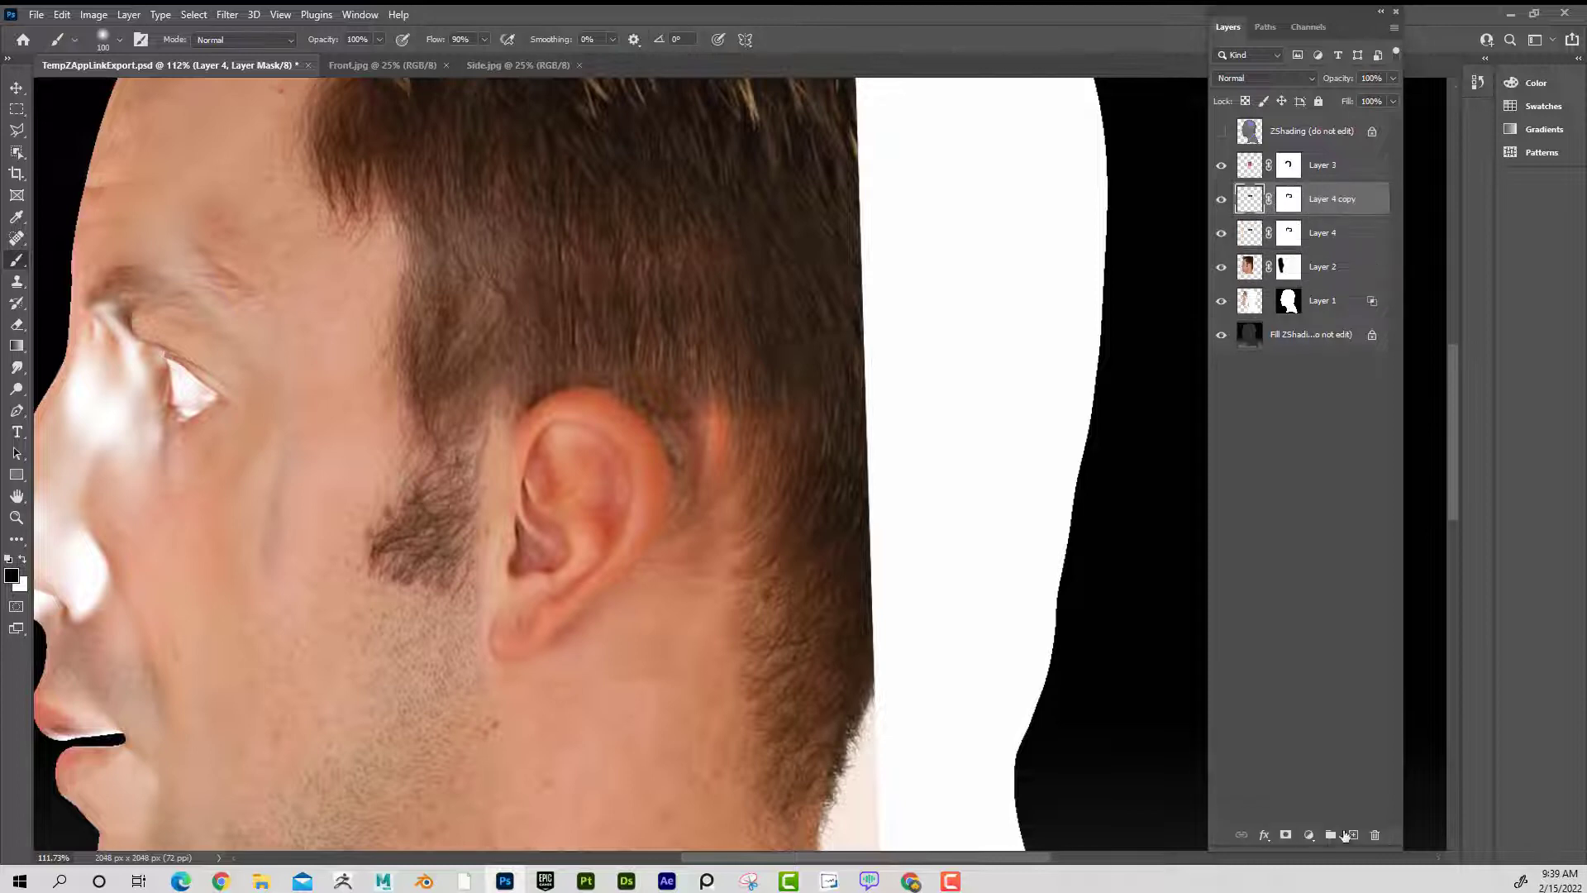
click(18, 89)
ctrl+drag(703, 395, 888, 400)
key(ctrl+z)
click(1321, 198)
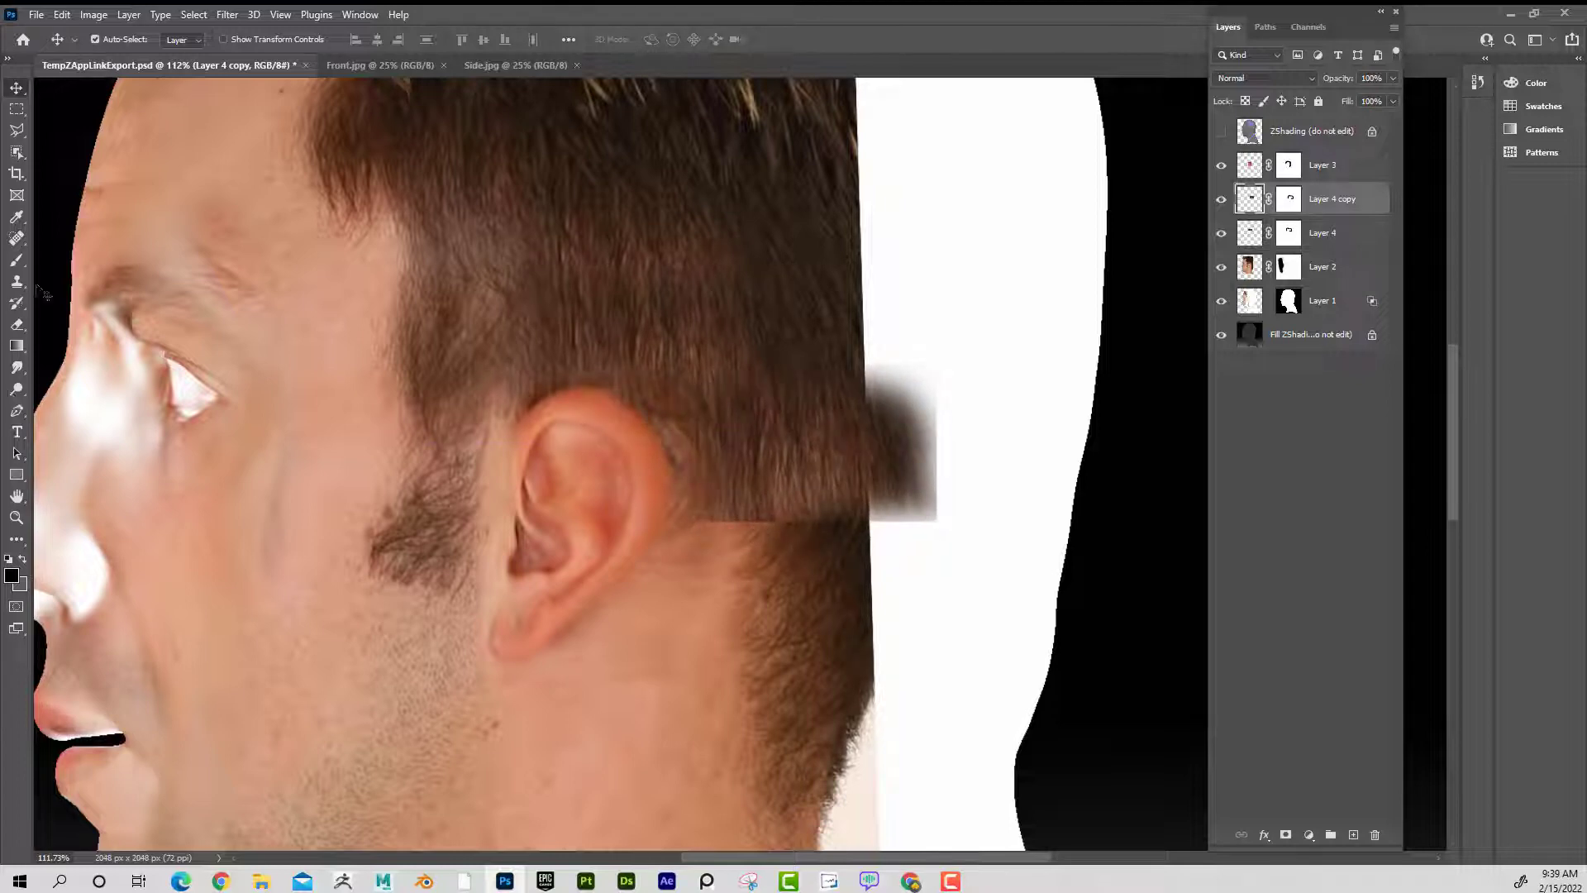
- Undo the stray paint on Layer 4 copy's image and paint out the patch's lower and rear edges on its mask
click(17, 262)
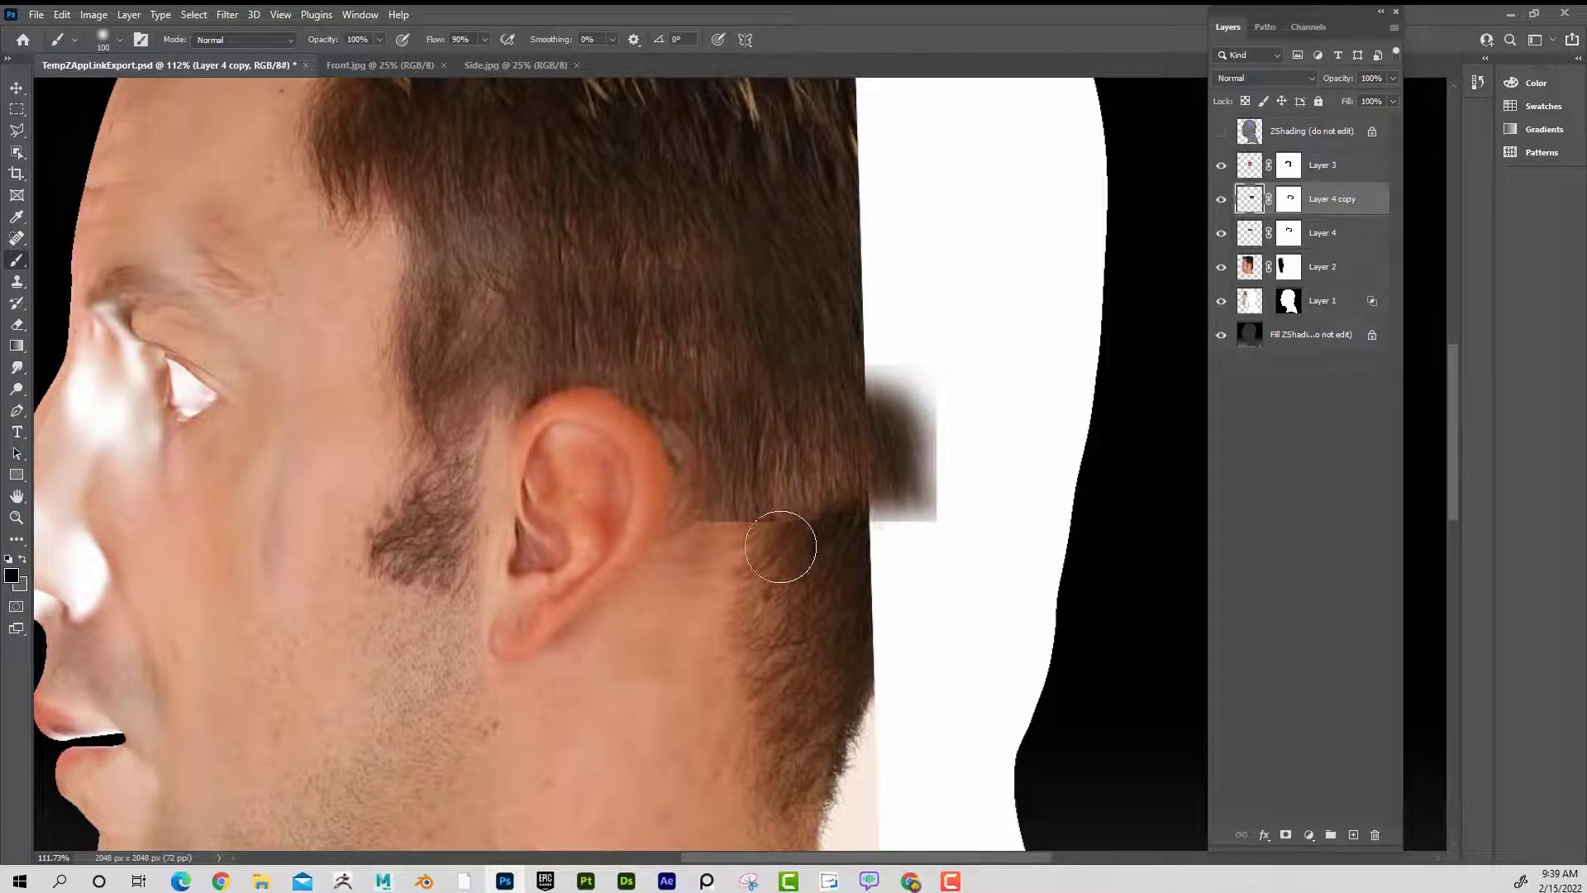
drag(791, 544, 767, 552)
key(ctrl+z)
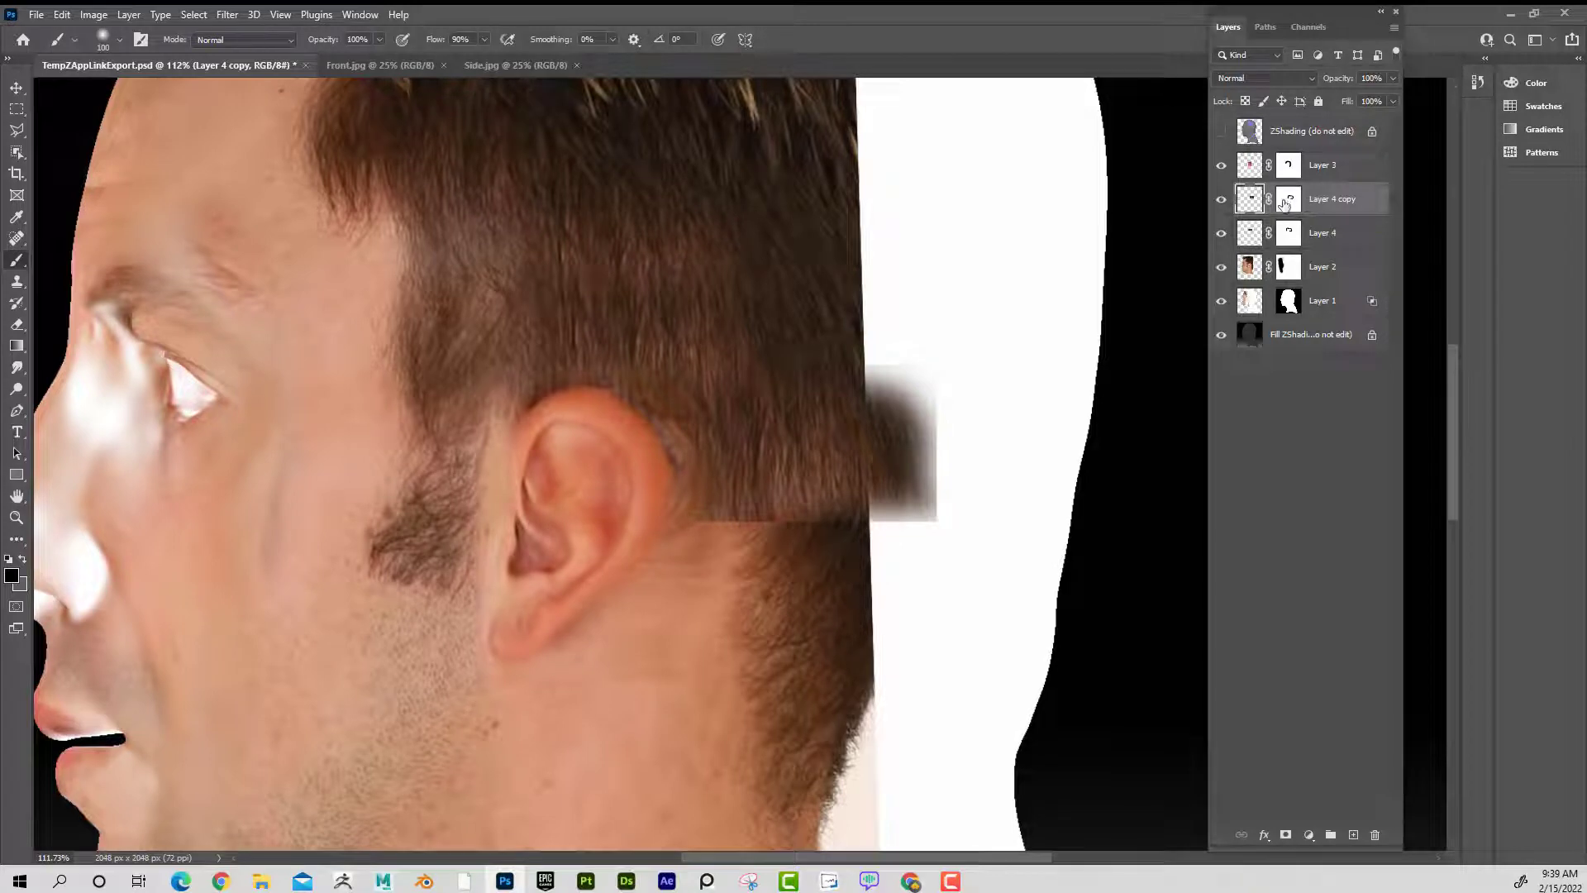
click(1284, 204)
mouse_move(860, 517)
mouse_down()
mouse_move(736, 542)
mouse_move(878, 507)
mouse_move(910, 429)
mouse_move(896, 404)
mouse_move(856, 540)
mouse_move(811, 612)
mouse_up()
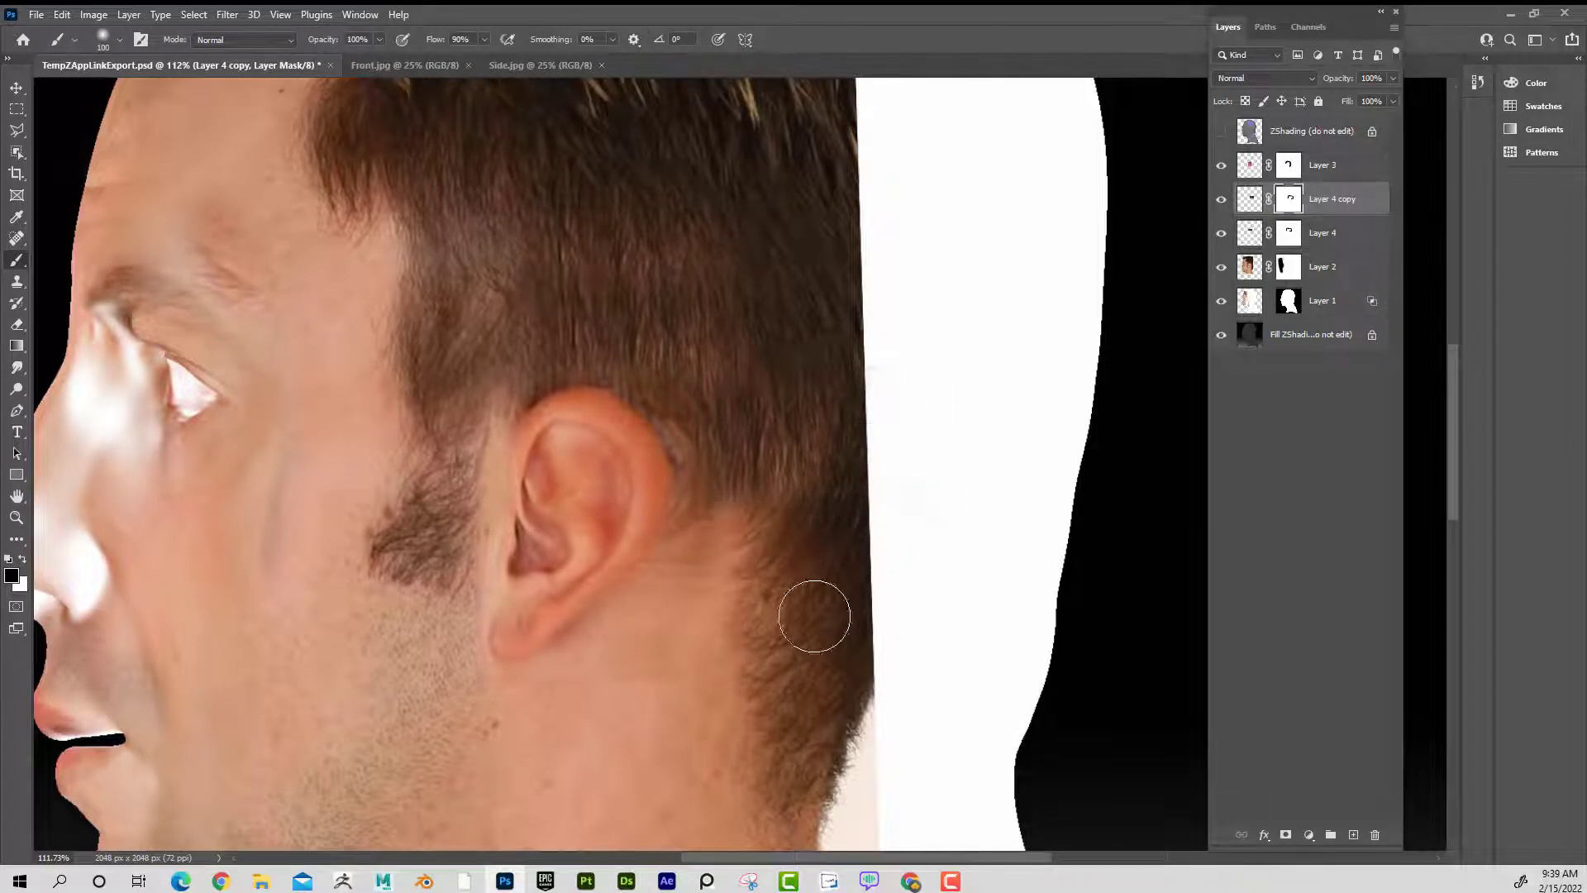
- Show ZShading again and merge Layer 3, both hair layers and Layer 2 successively down into Layer 1, preserving the underlying masks
click(20, 518)
drag(448, 543, 386, 534)
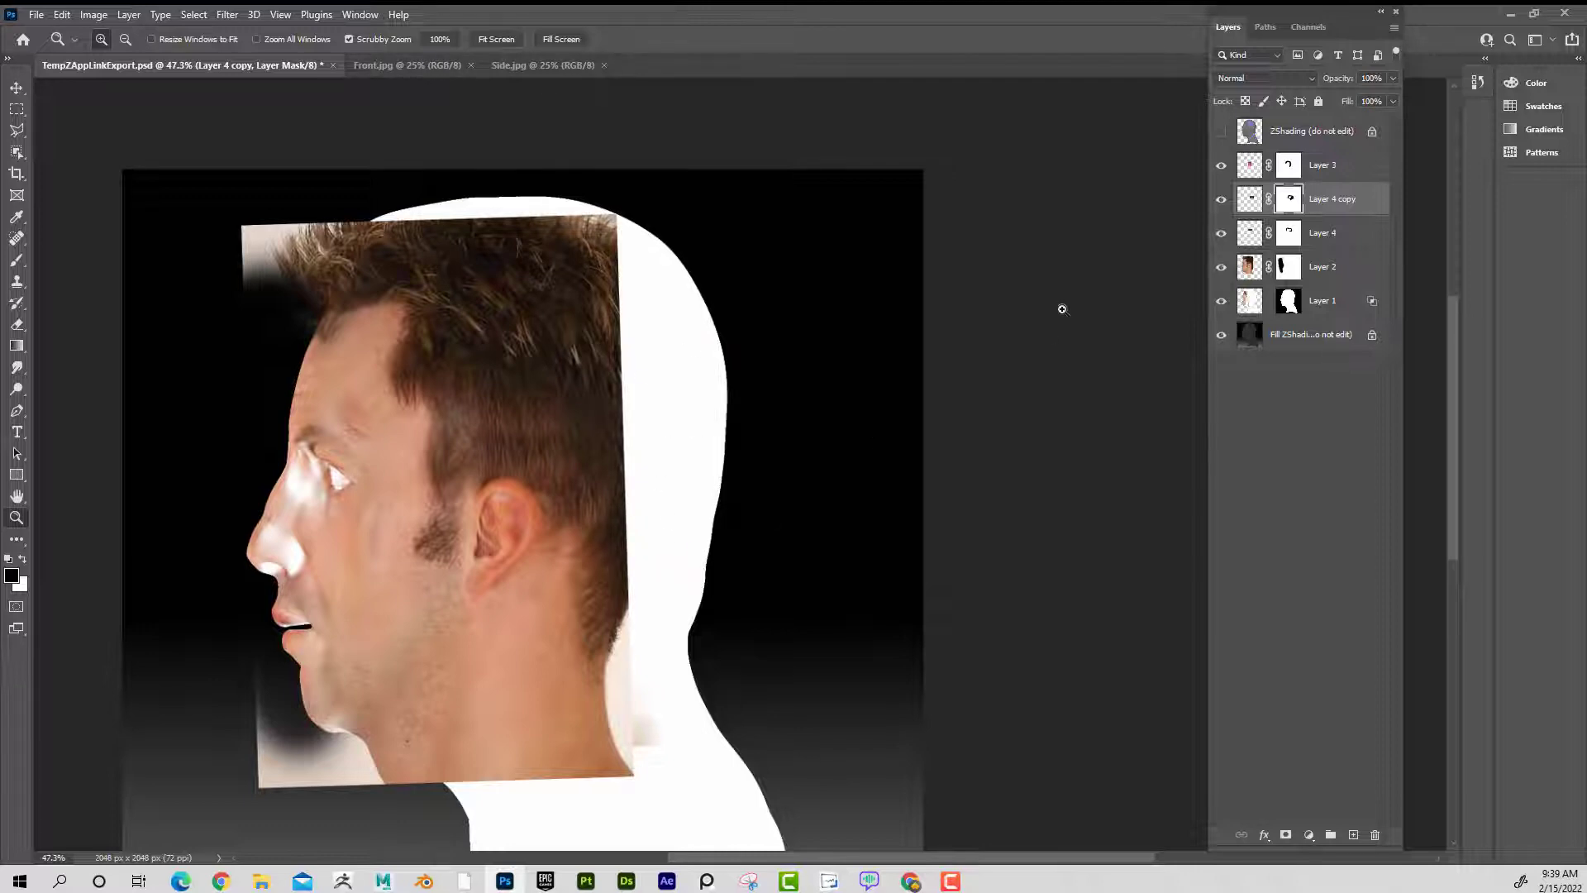
click(1222, 131)
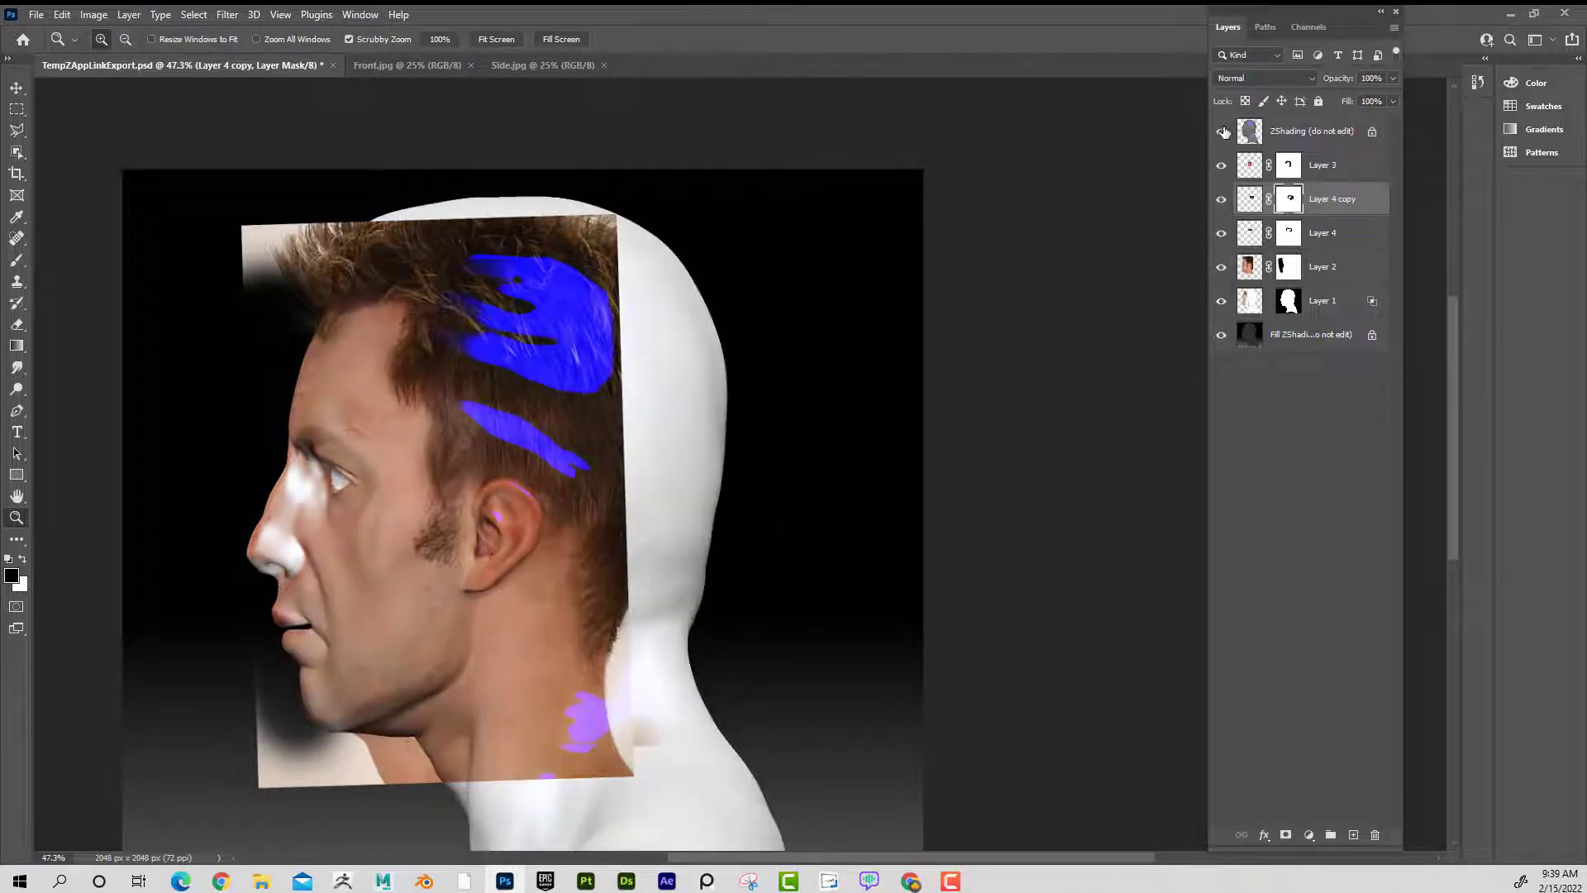
click(1330, 170)
key(Delete)
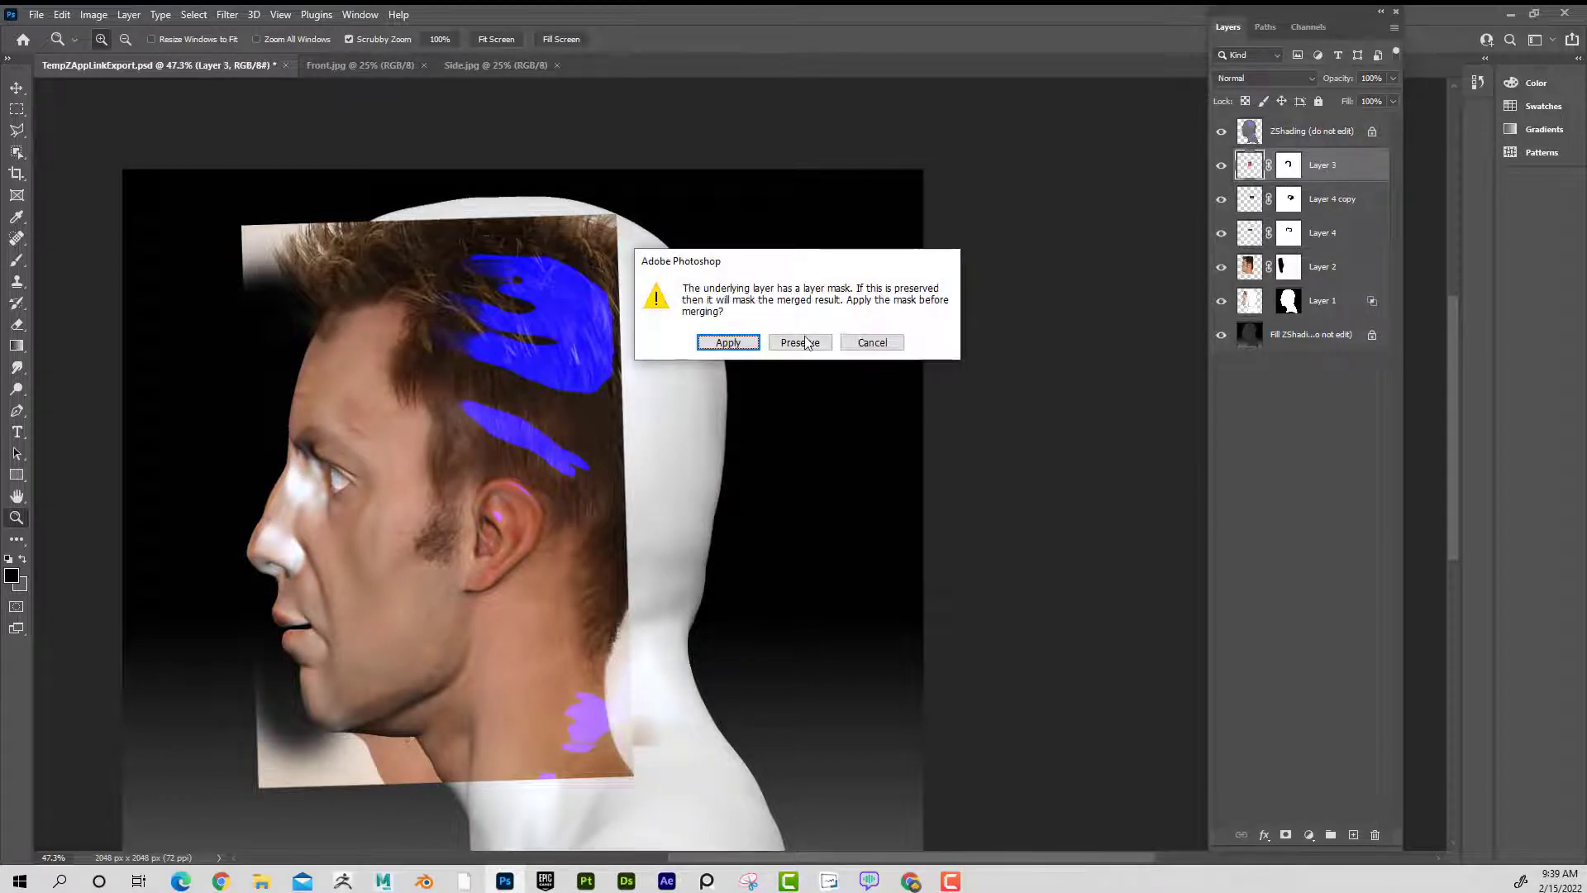
click(727, 339)
key(ctrl+e)
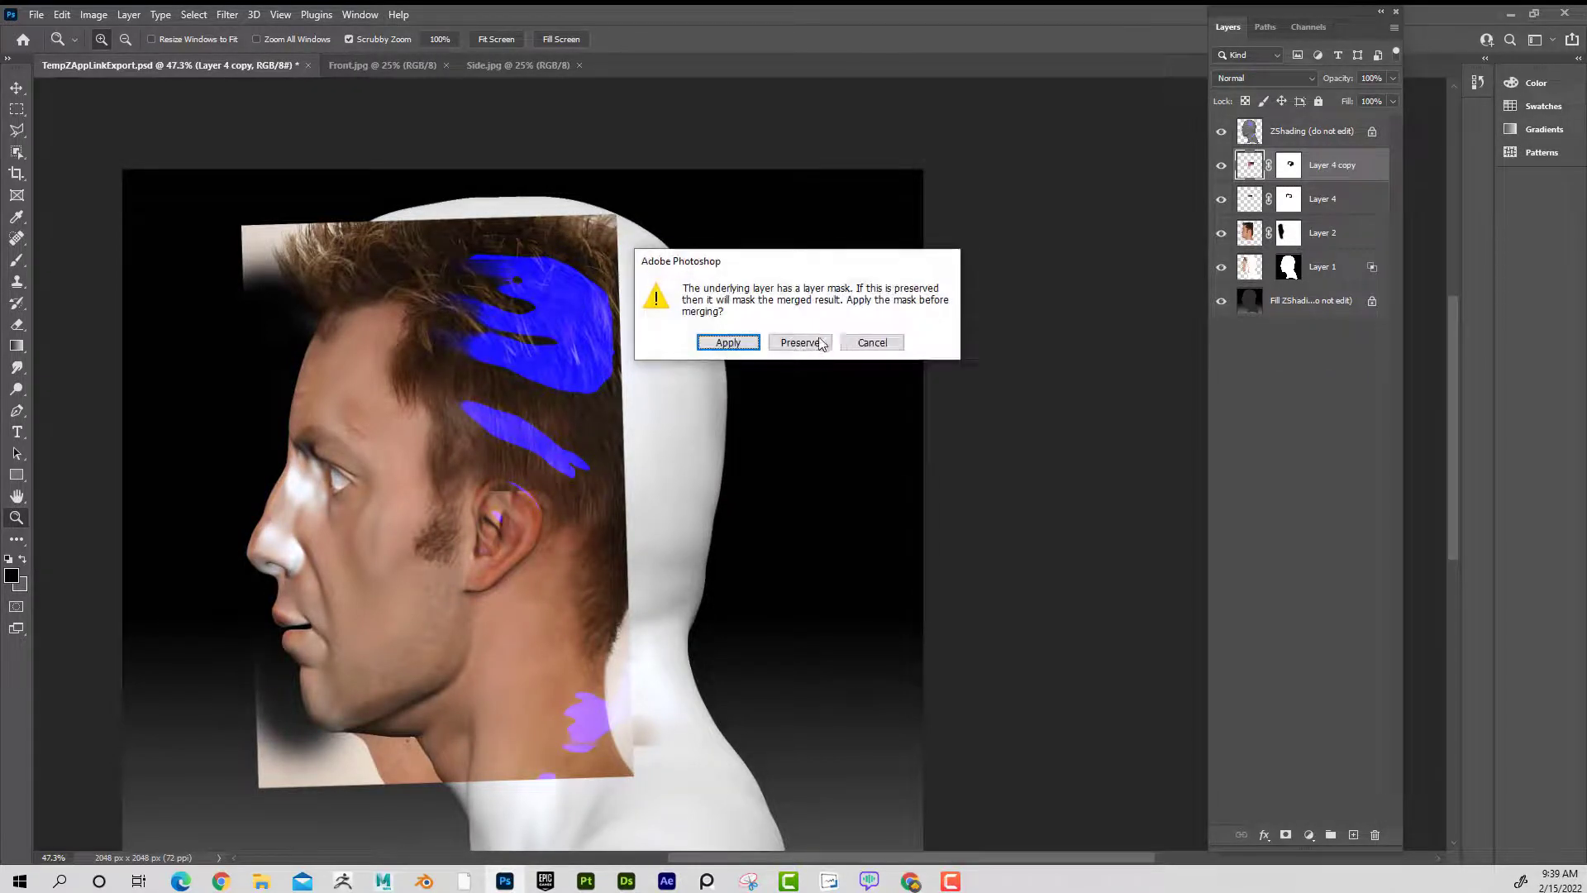
key(Return)
key(ctrl+e)
click(802, 343)
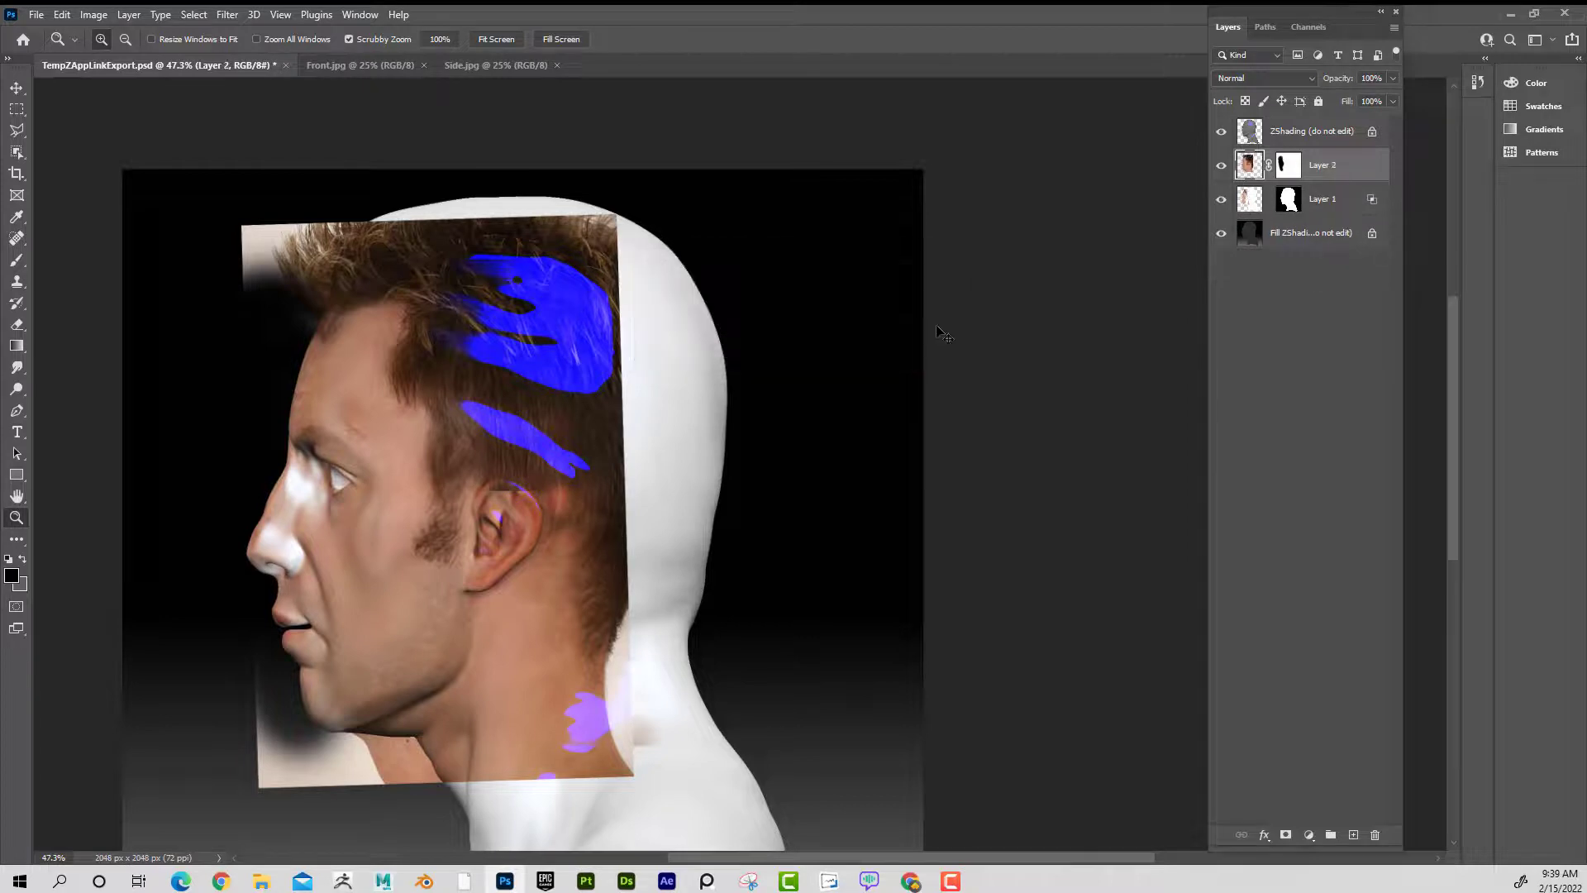
key(ctrl+e)
click(810, 342)
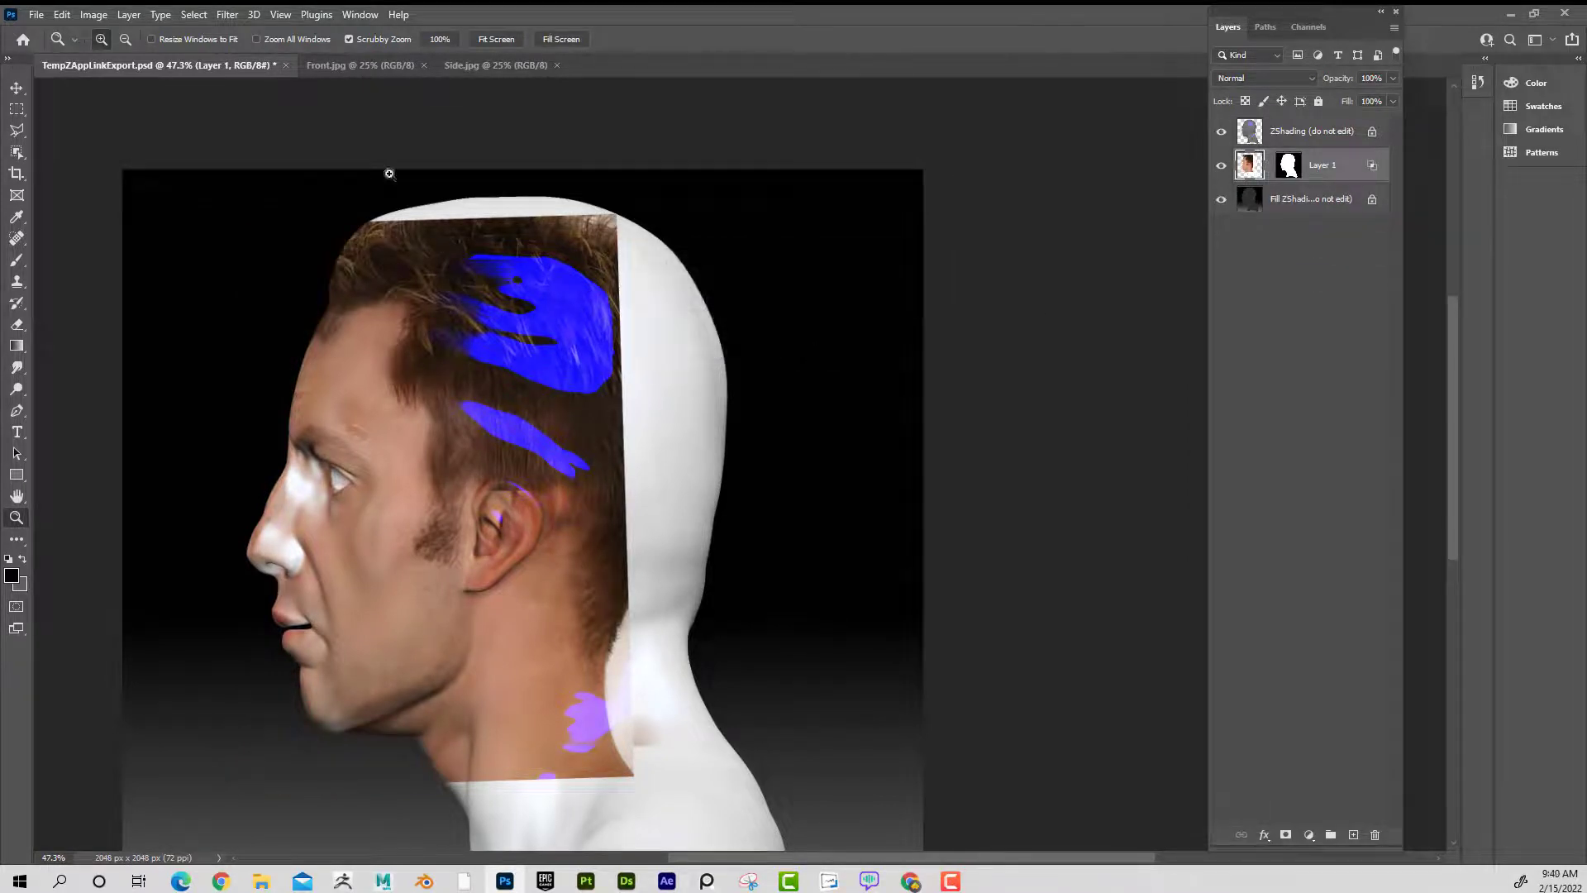
- Save TempZAppLinkExport.psd and switch to ZBrush
click(36, 16)
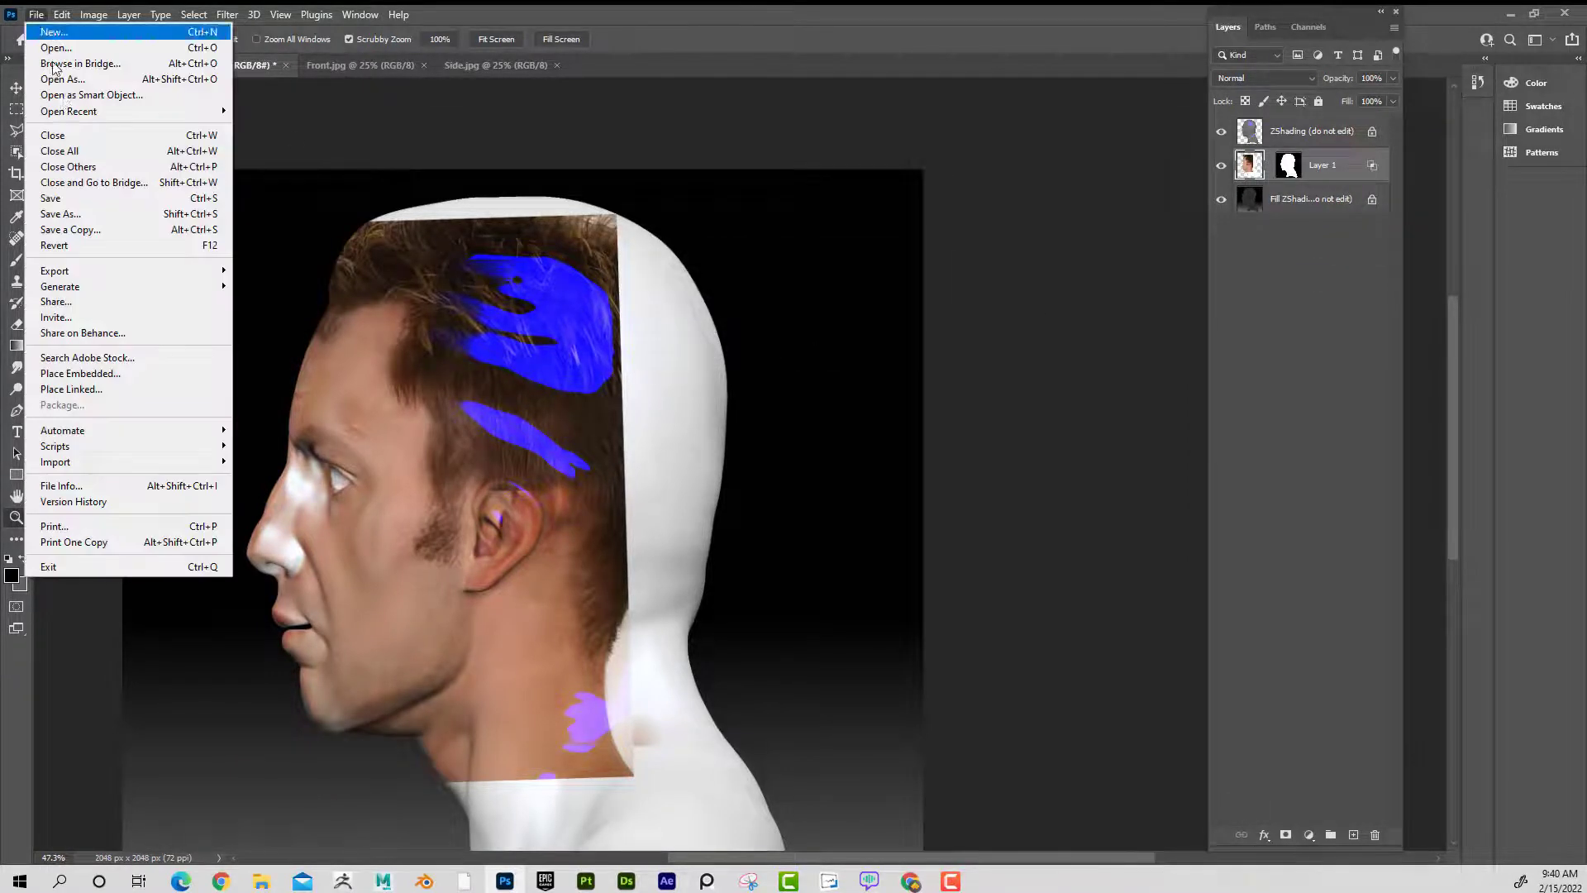
click(105, 198)
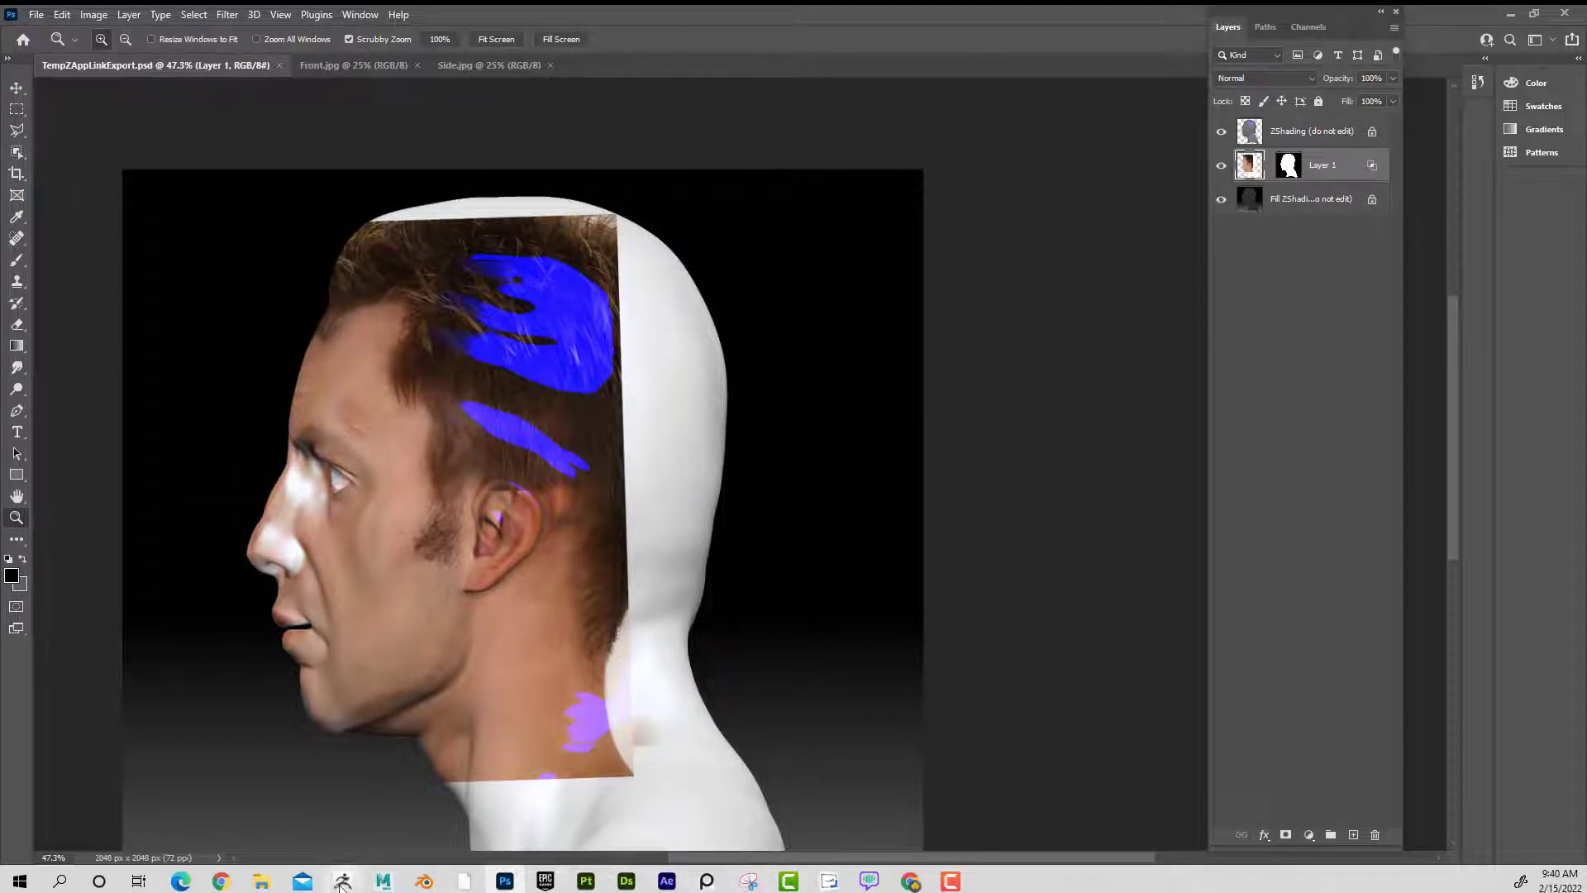
mouse_move(347, 882)
click(369, 755)
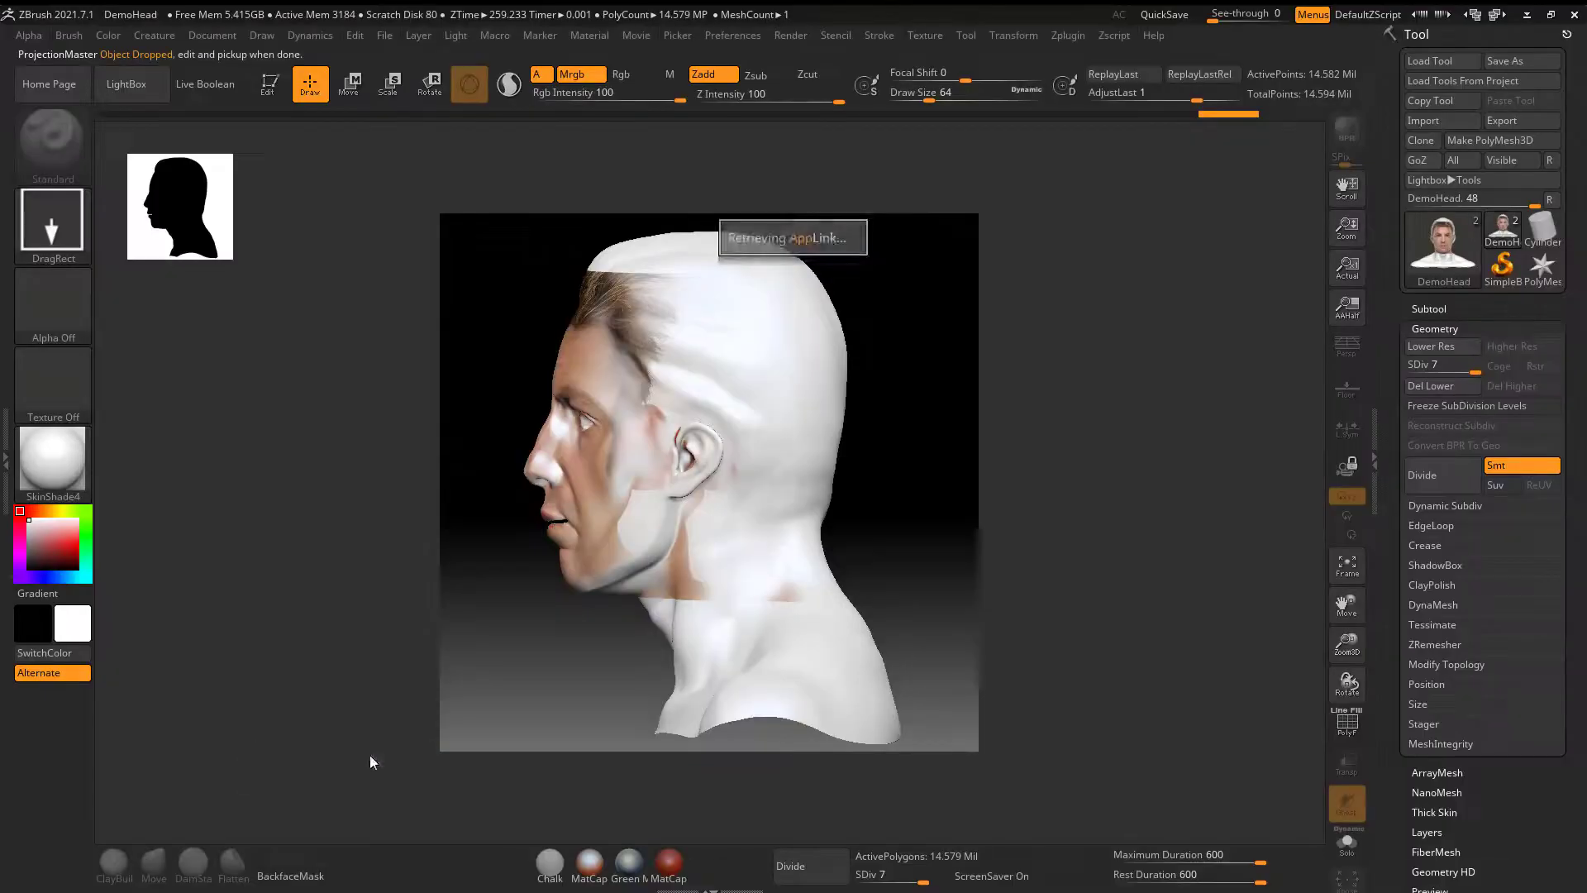
- Re-enter ZBrush with the edited image, pick it up onto the DemoHead model, and rotate the head to a three-quarter view
click(760, 233)
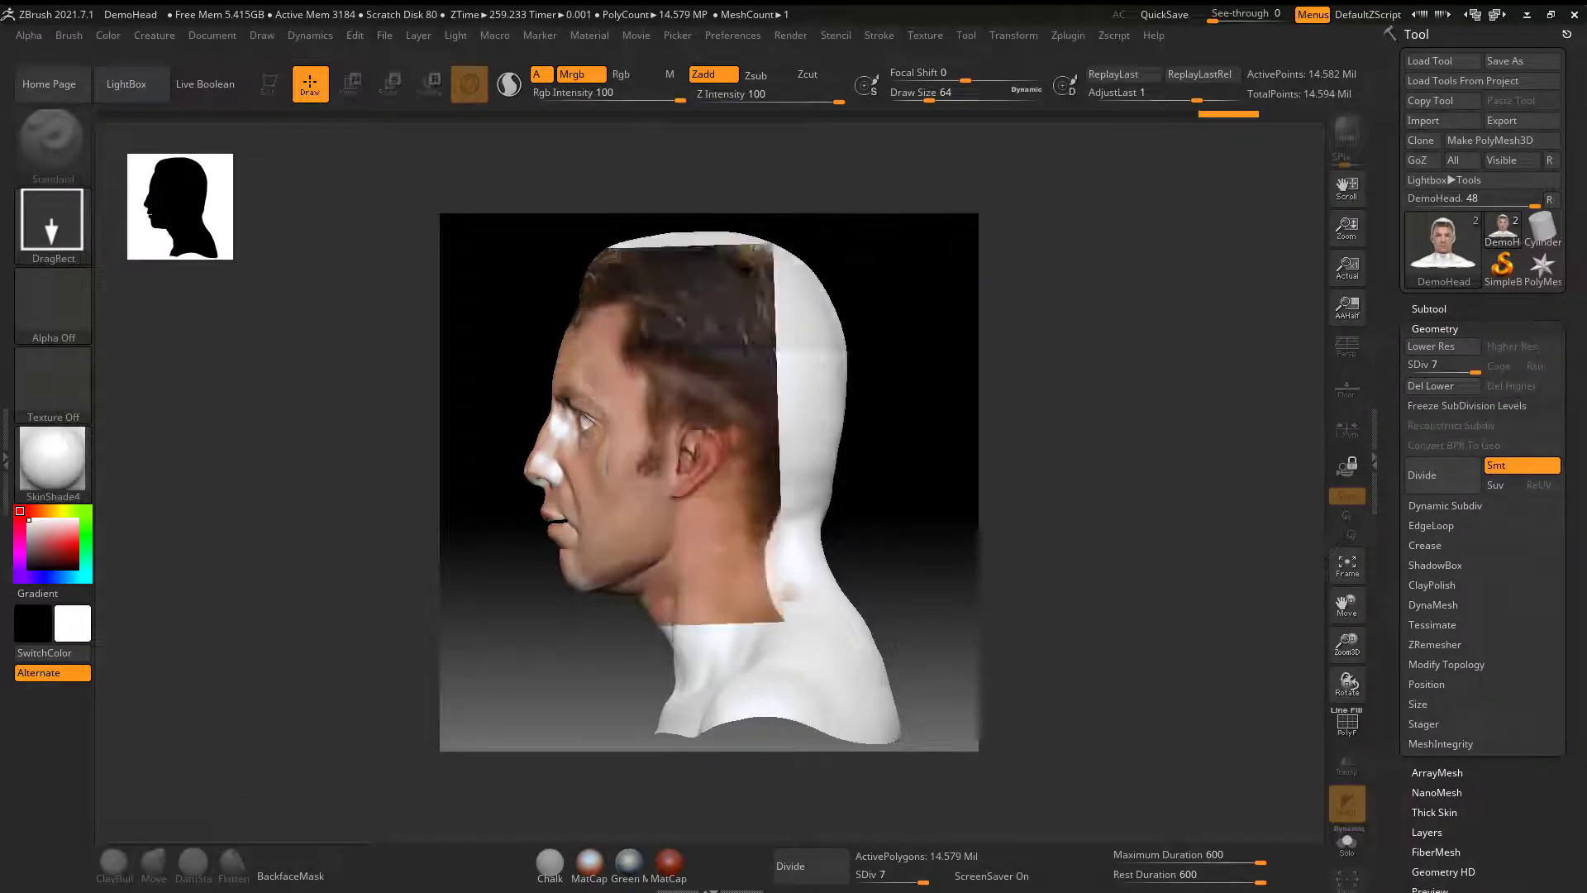
click(766, 322)
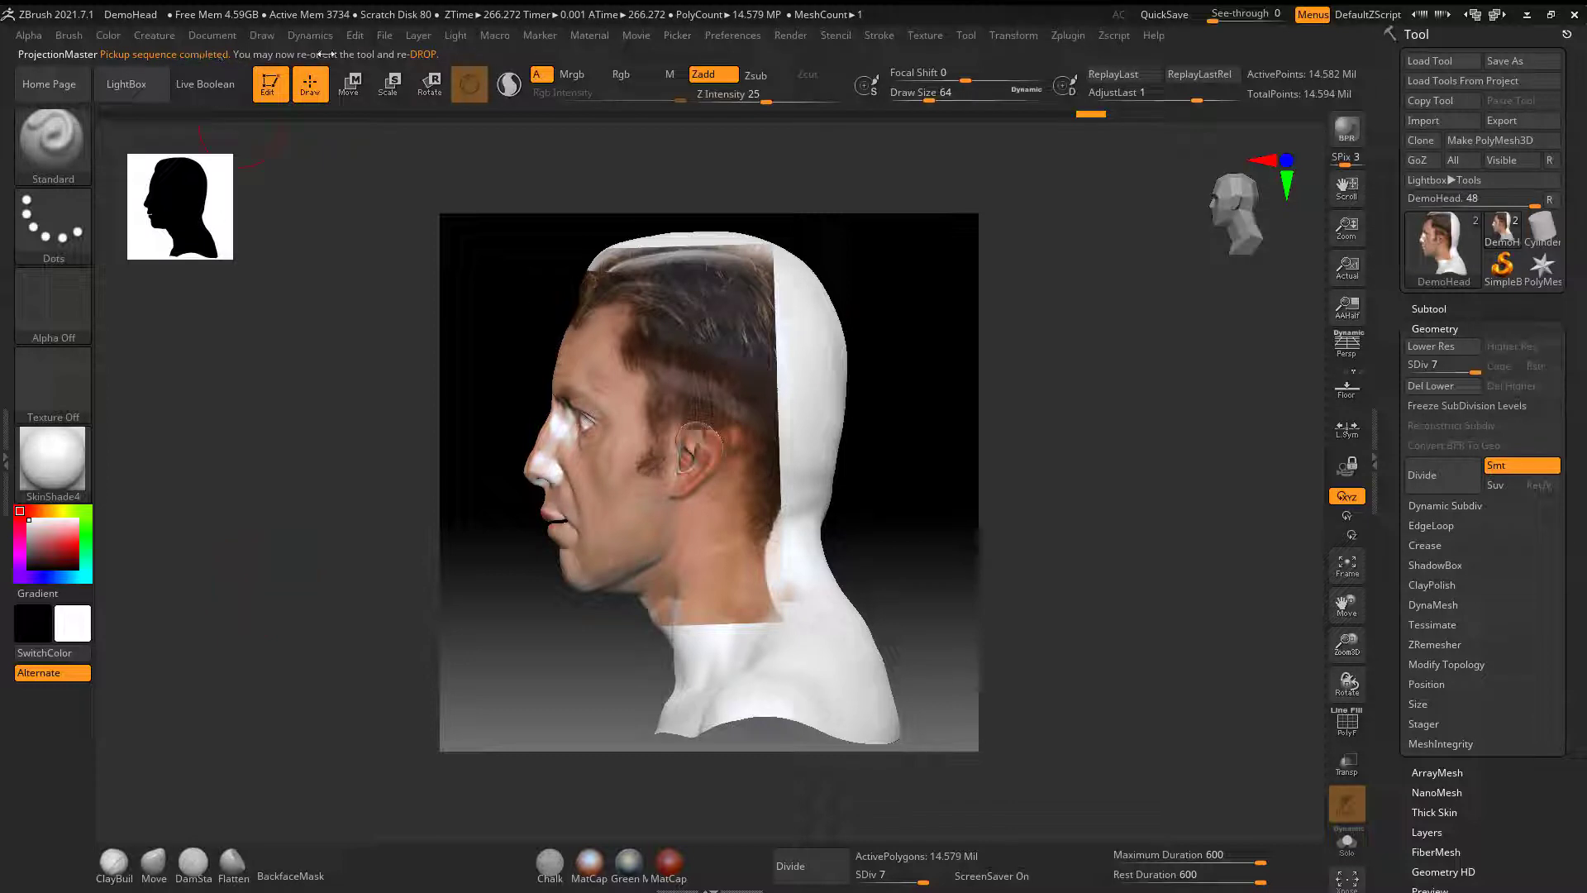
drag(875, 495, 931, 500)
mouse_move(897, 506)
mouse_down()
mouse_move(914, 496)
mouse_move(945, 538)
mouse_move(914, 535)
mouse_move(924, 499)
mouse_move(914, 517)
mouse_move(950, 521)
mouse_move(914, 549)
mouse_move(931, 548)
mouse_move(917, 573)
mouse_move(904, 567)
mouse_up()
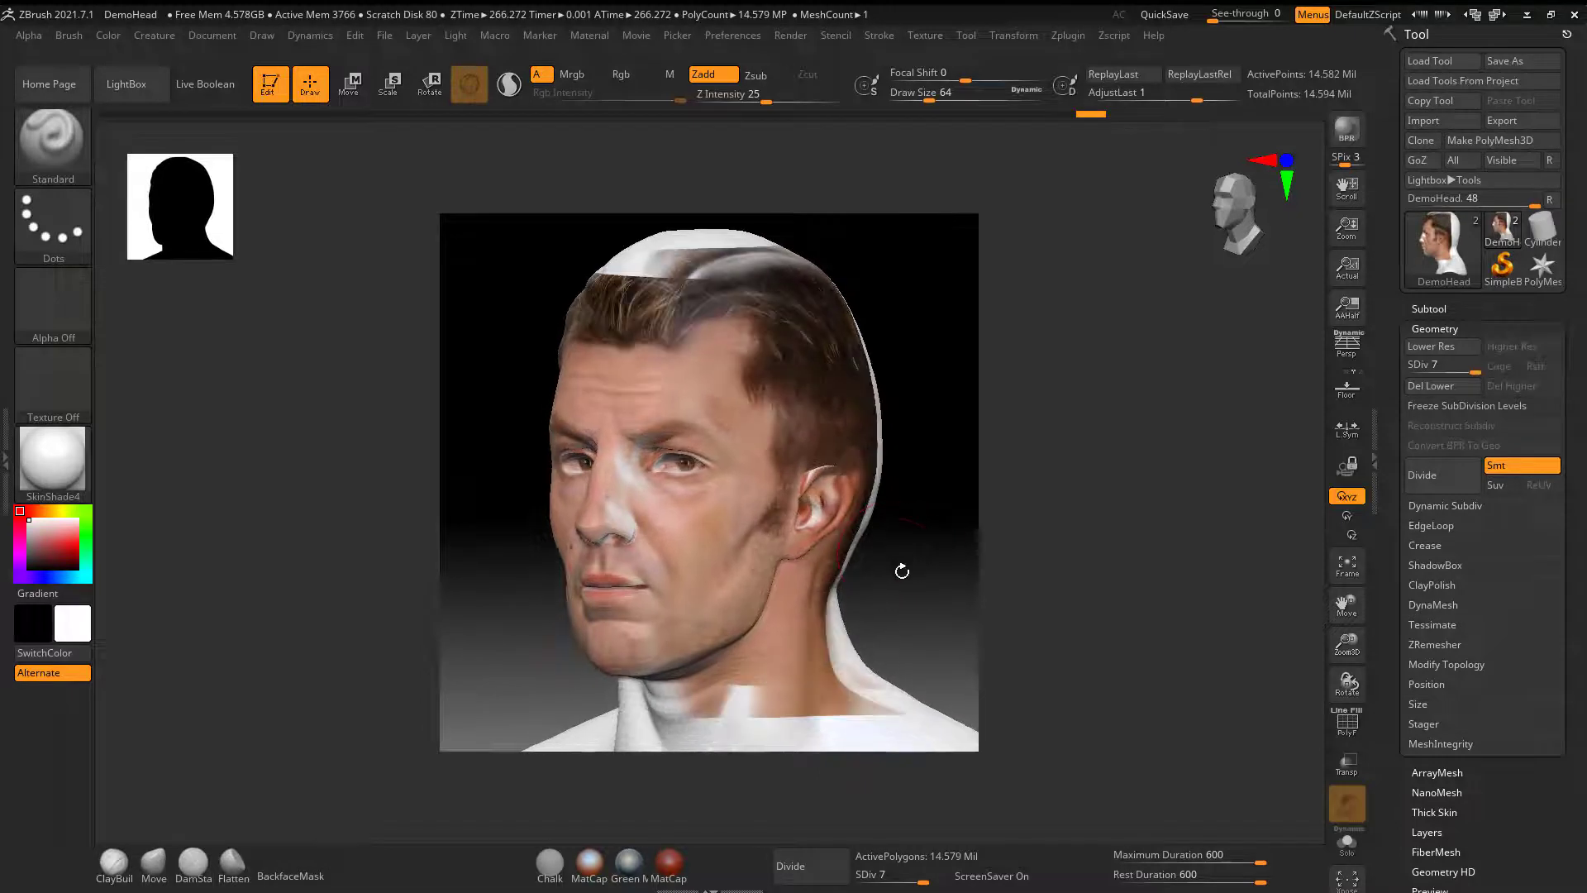
- Send the three-quarter view of the head through ZAppLink to Photoshop, refreshing TempZAppLinkExport.psd
click(209, 36)
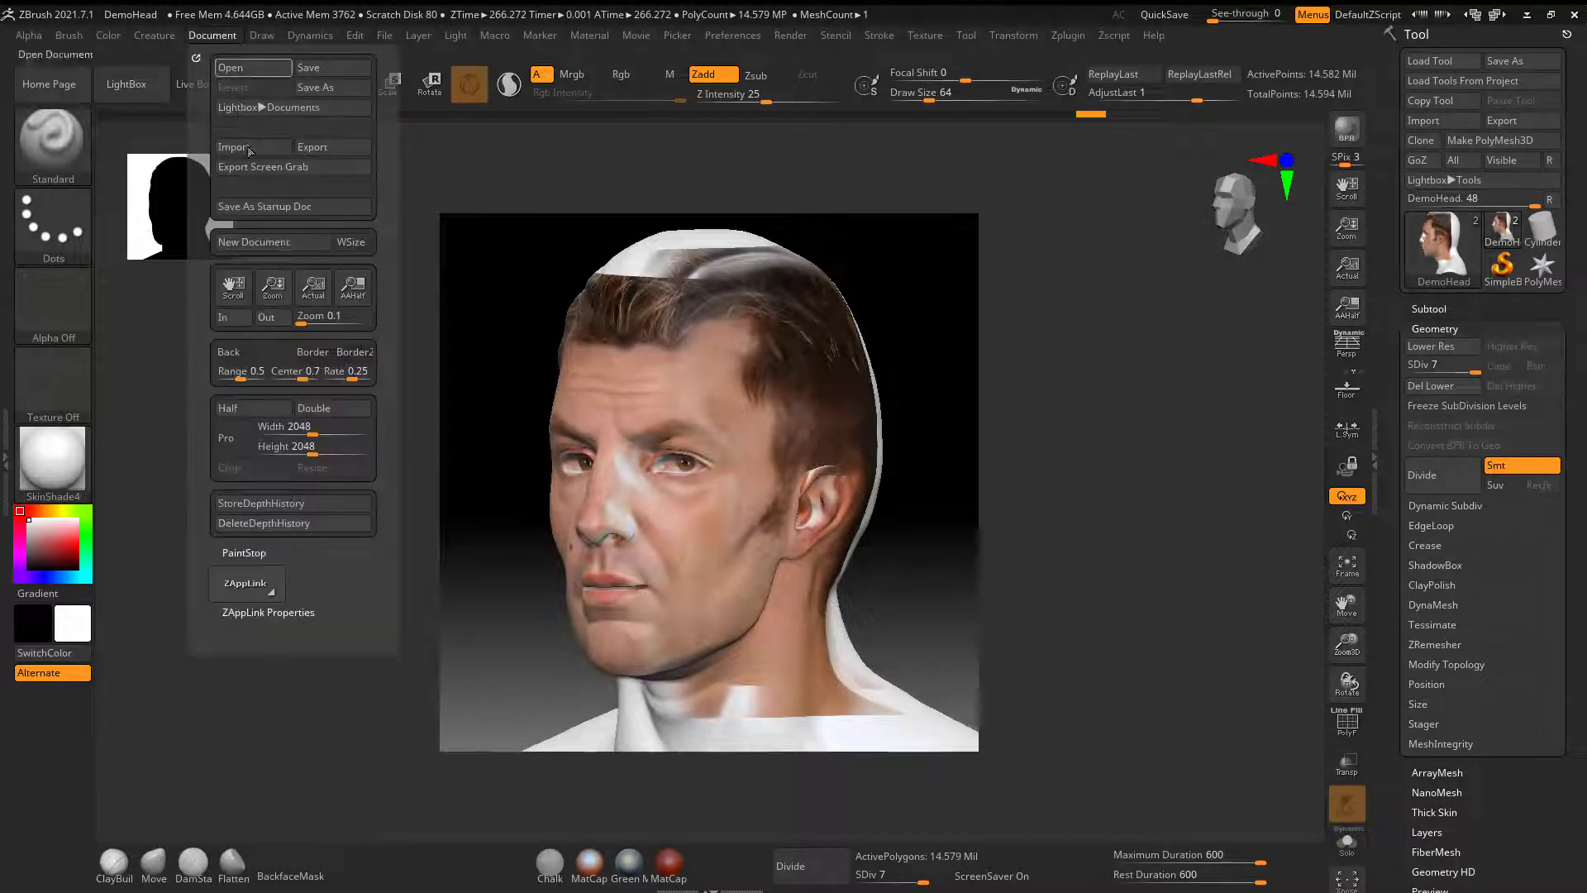
click(267, 590)
click(726, 323)
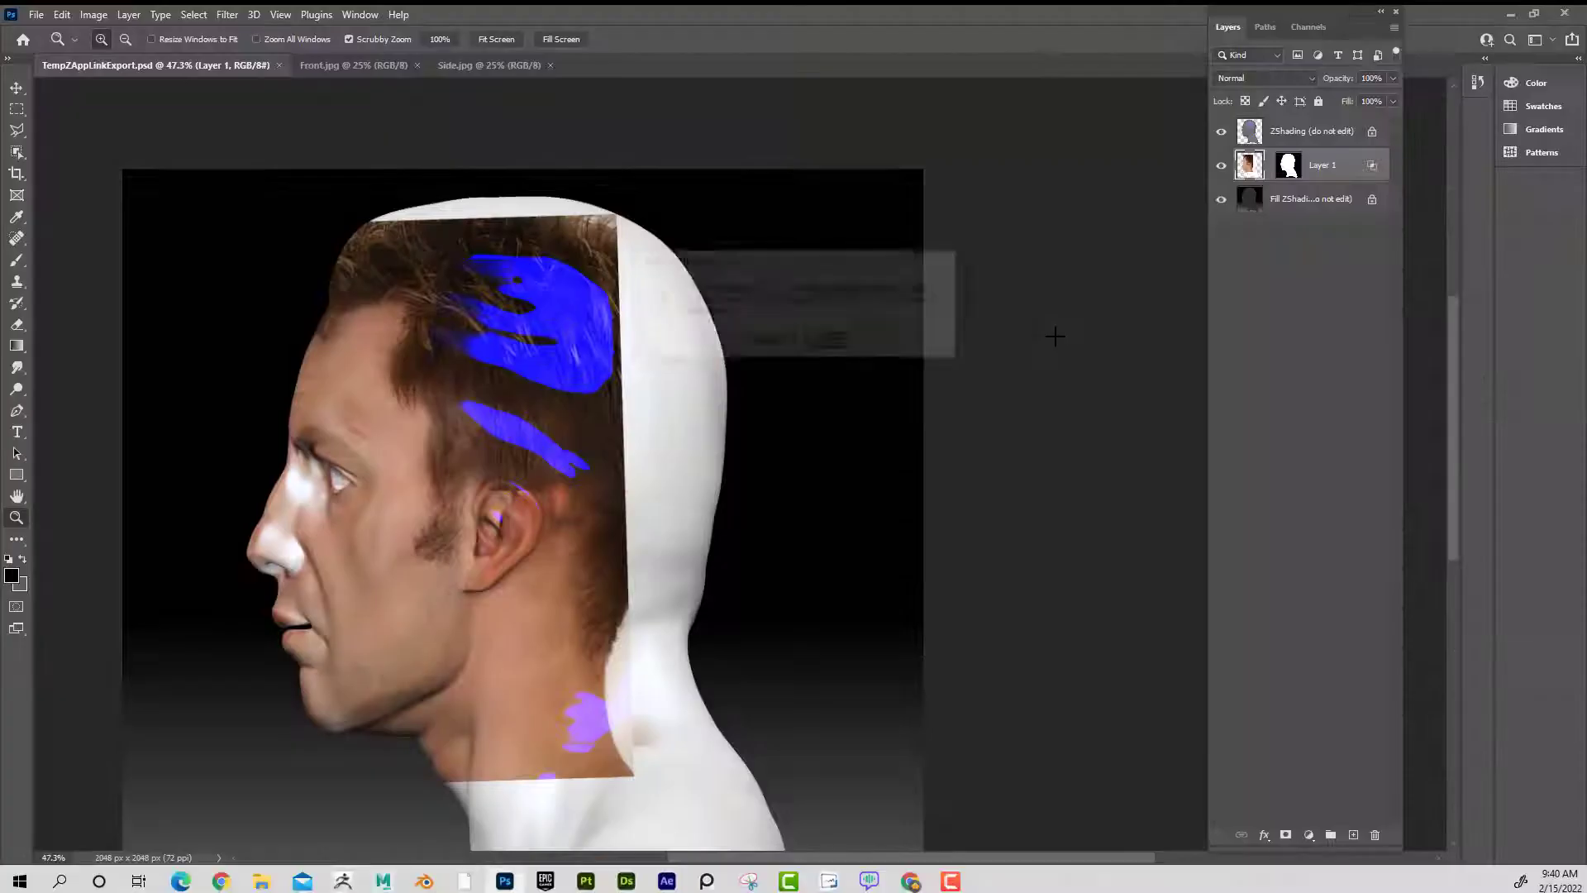
click(831, 343)
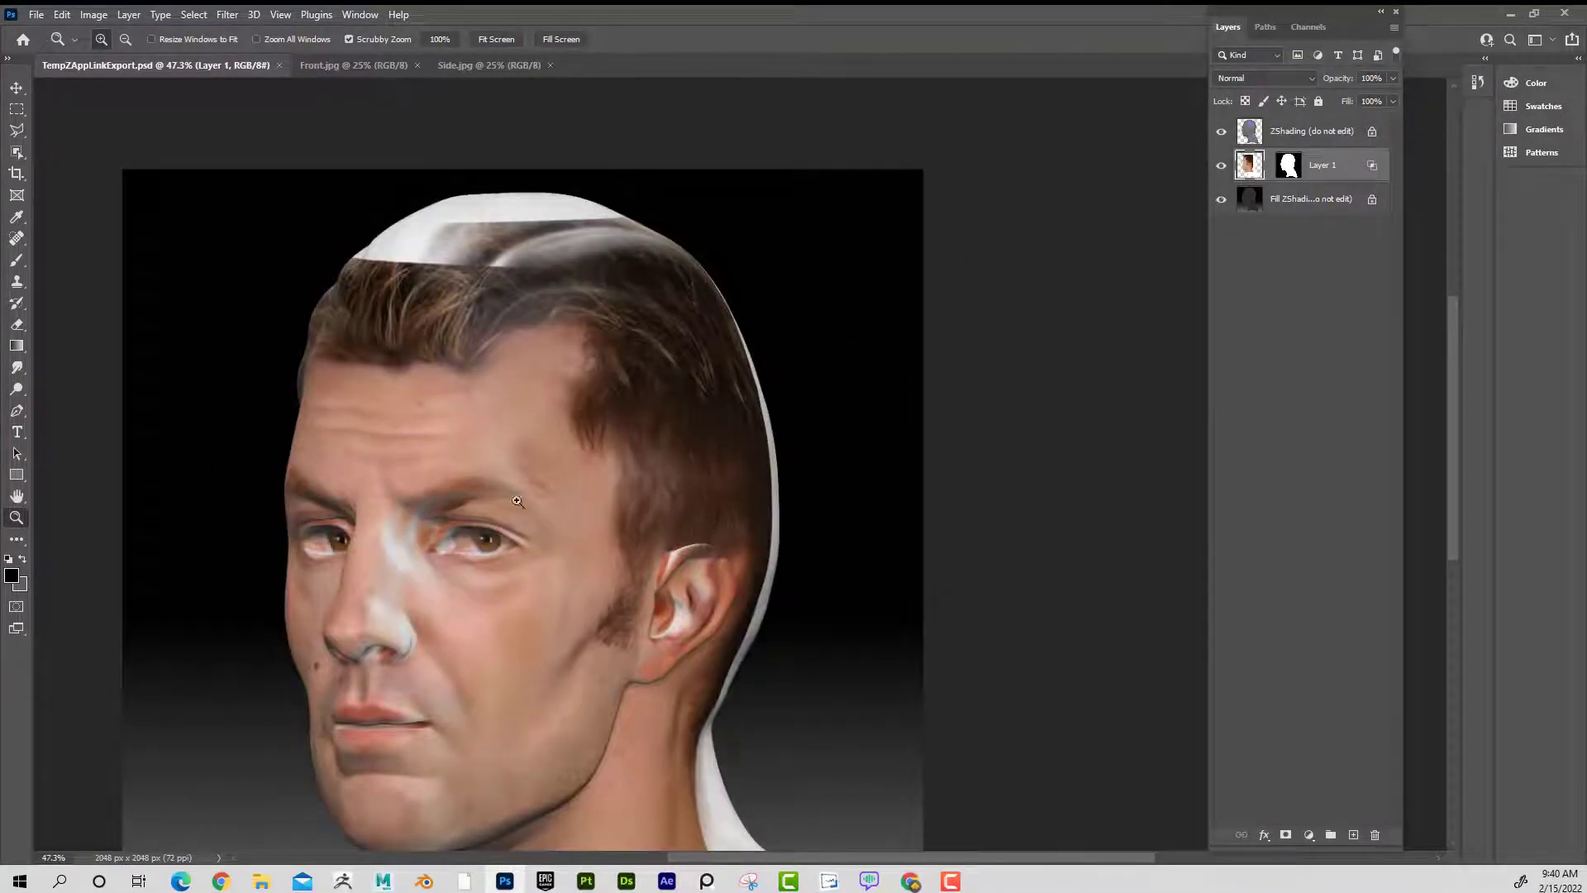
drag(563, 461, 612, 368)
- Open the three-quarter reference photo 34 from the FaceImages folder
click(38, 15)
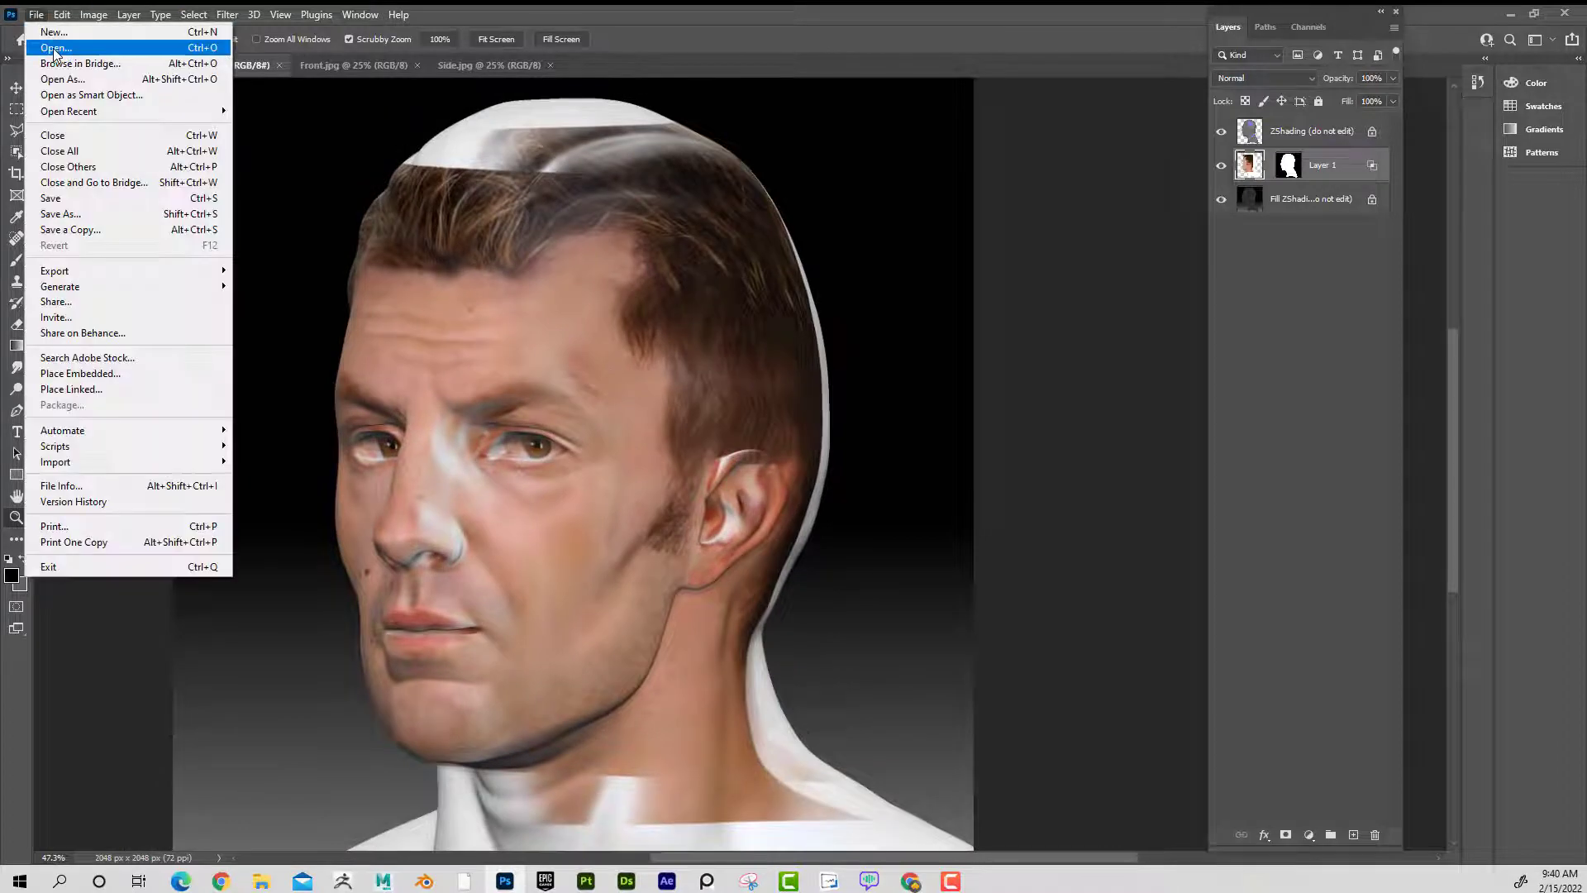
click(57, 48)
click(416, 166)
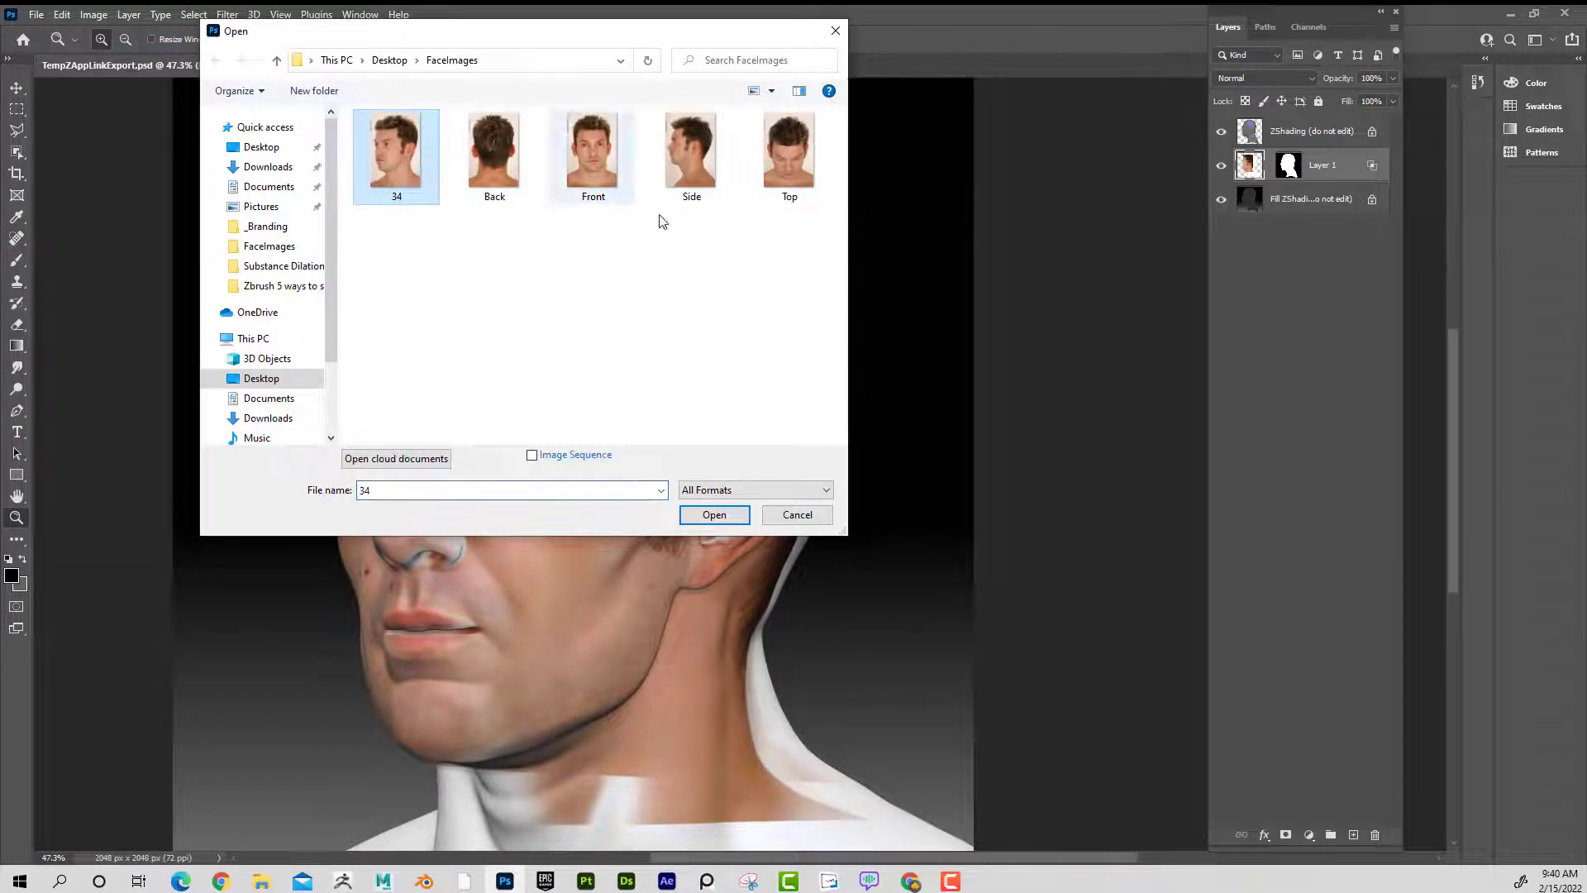
click(716, 512)
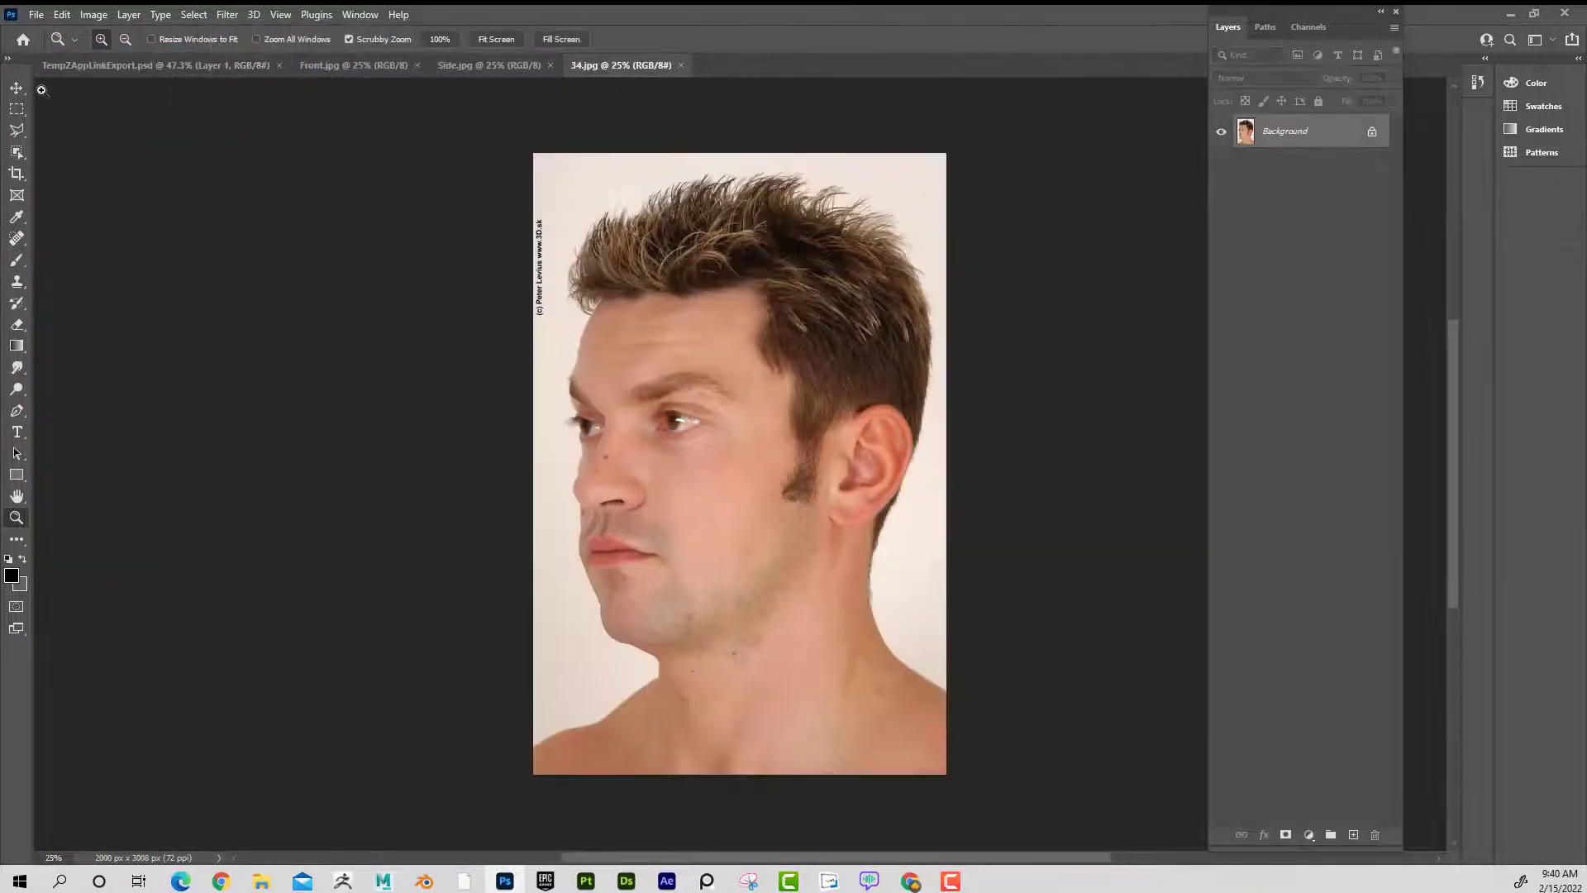
- Select a rectangle around the face and ear in 34.jpg and paste it into TempZAppLinkExport.psd as a new layer
click(22, 112)
drag(543, 278, 921, 661)
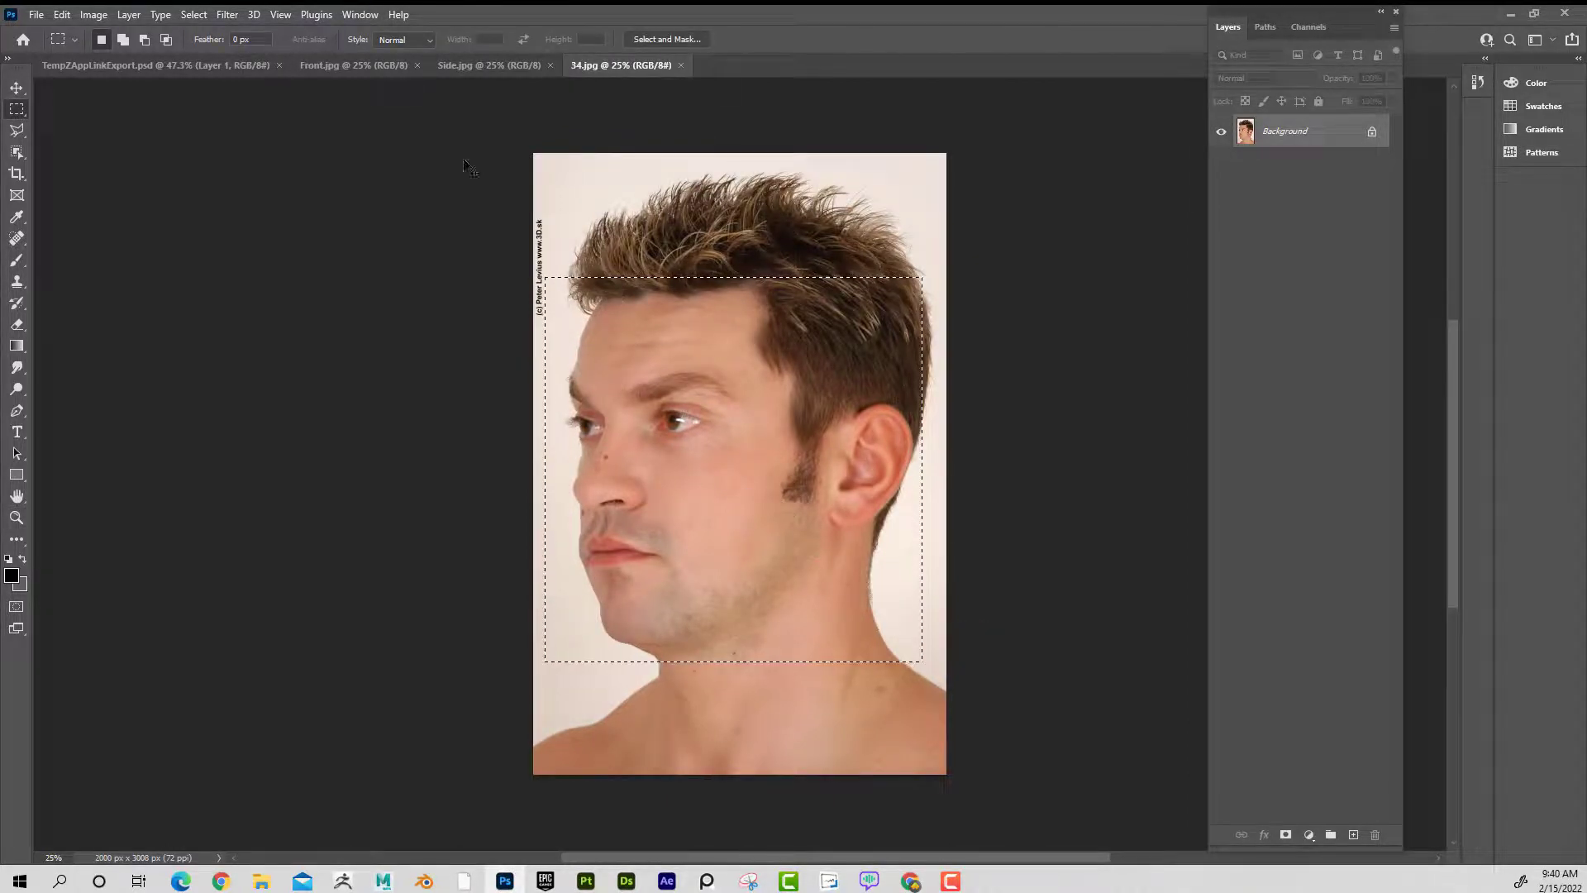
click(175, 63)
key(ctrl+v)
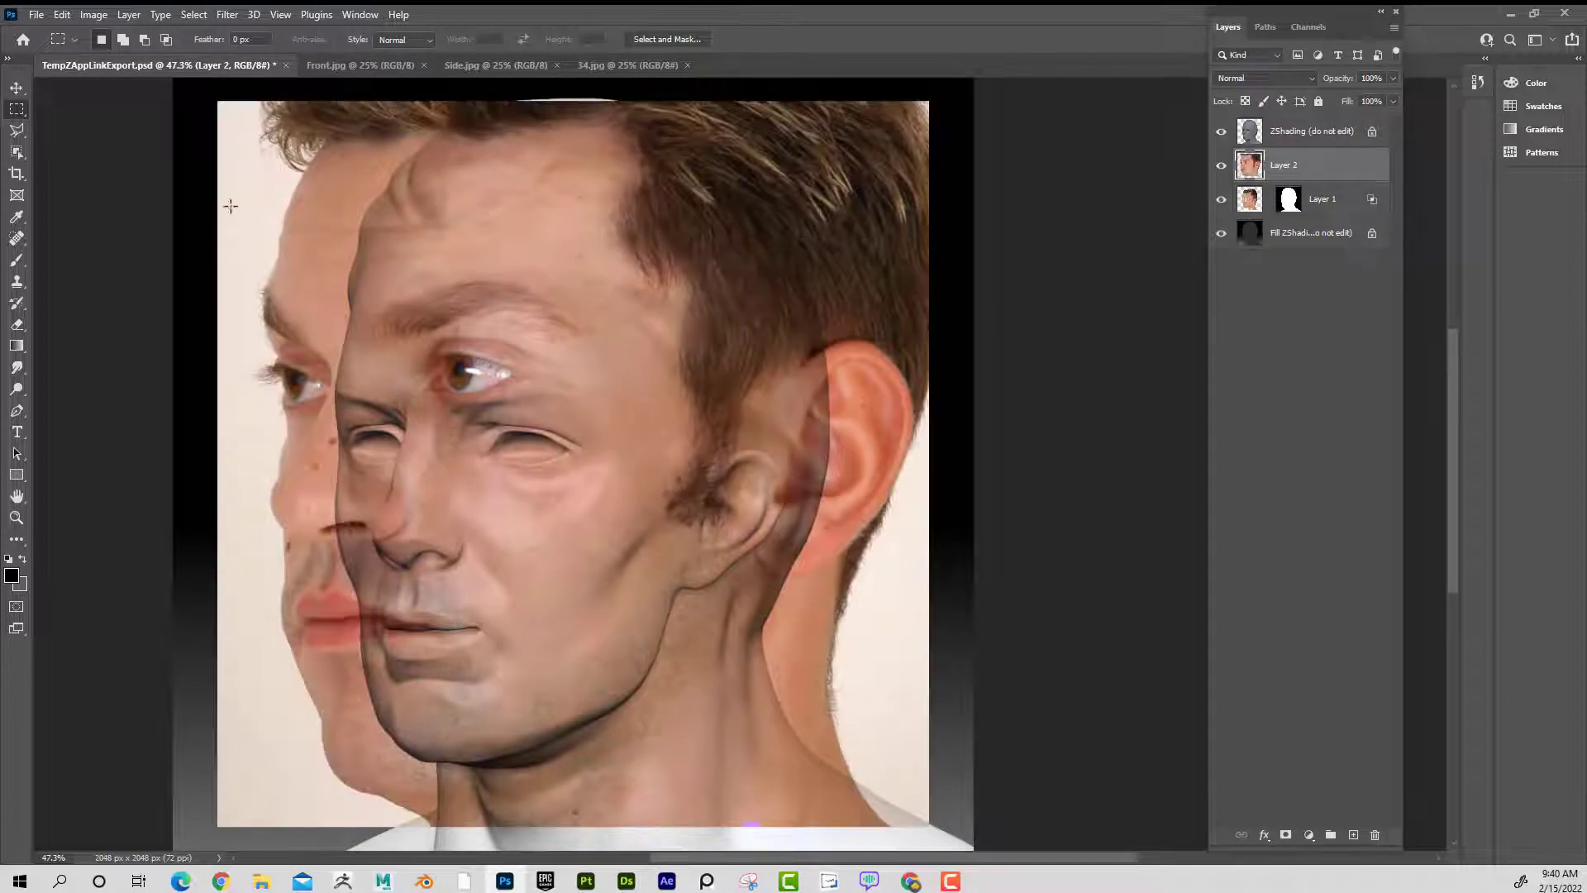
- Scale the pasted three-quarter photo to about 85% and shift it up and away from the model's face
key(ctrl+t)
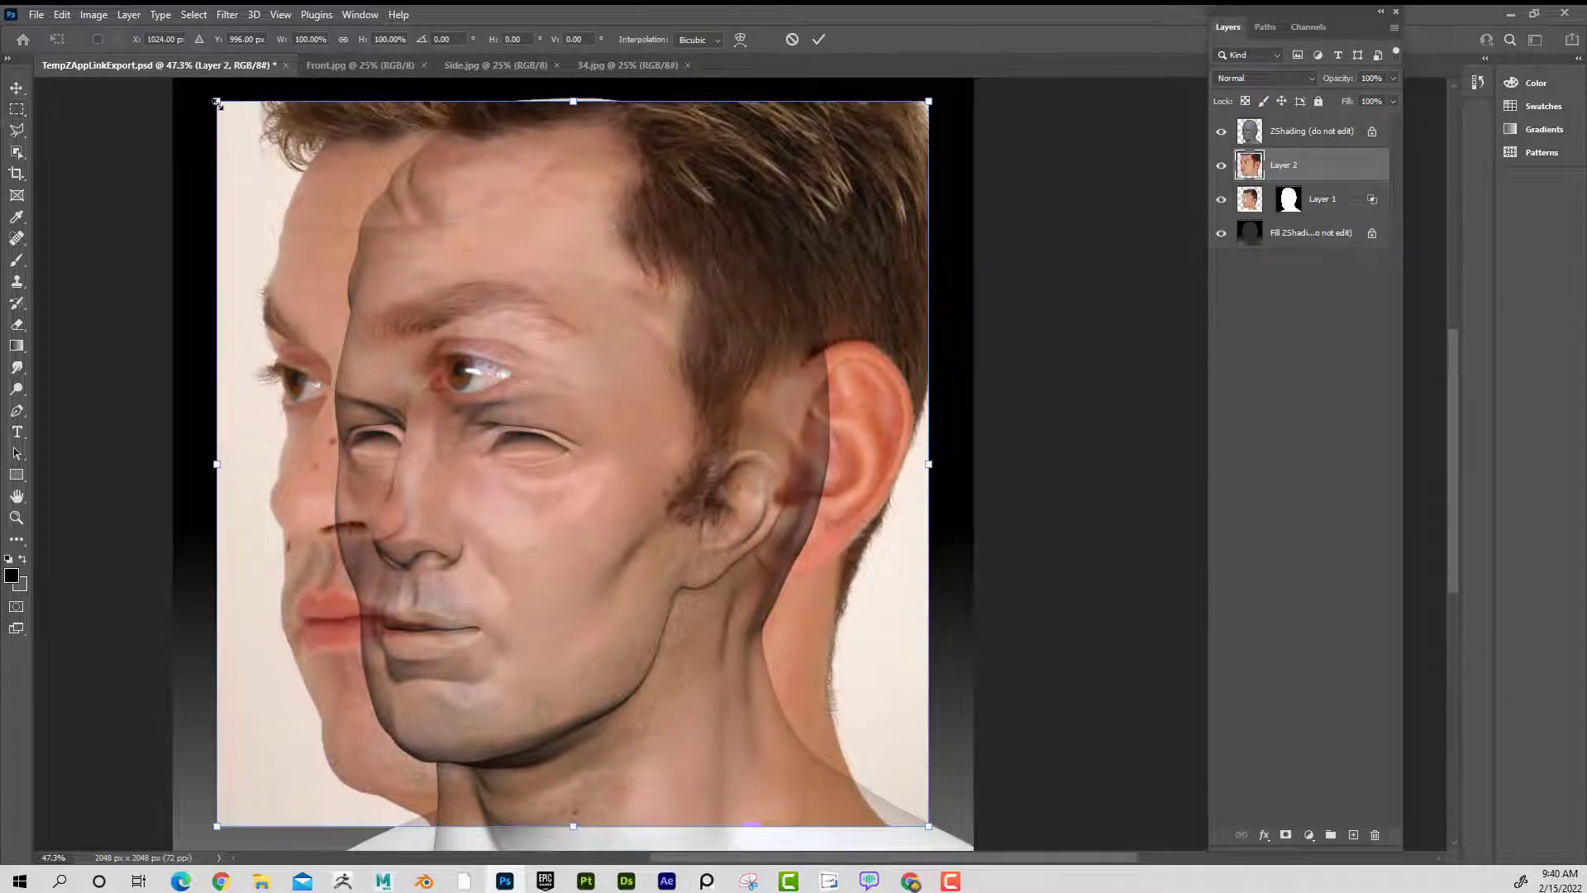
drag(218, 103, 394, 139)
drag(691, 281, 658, 281)
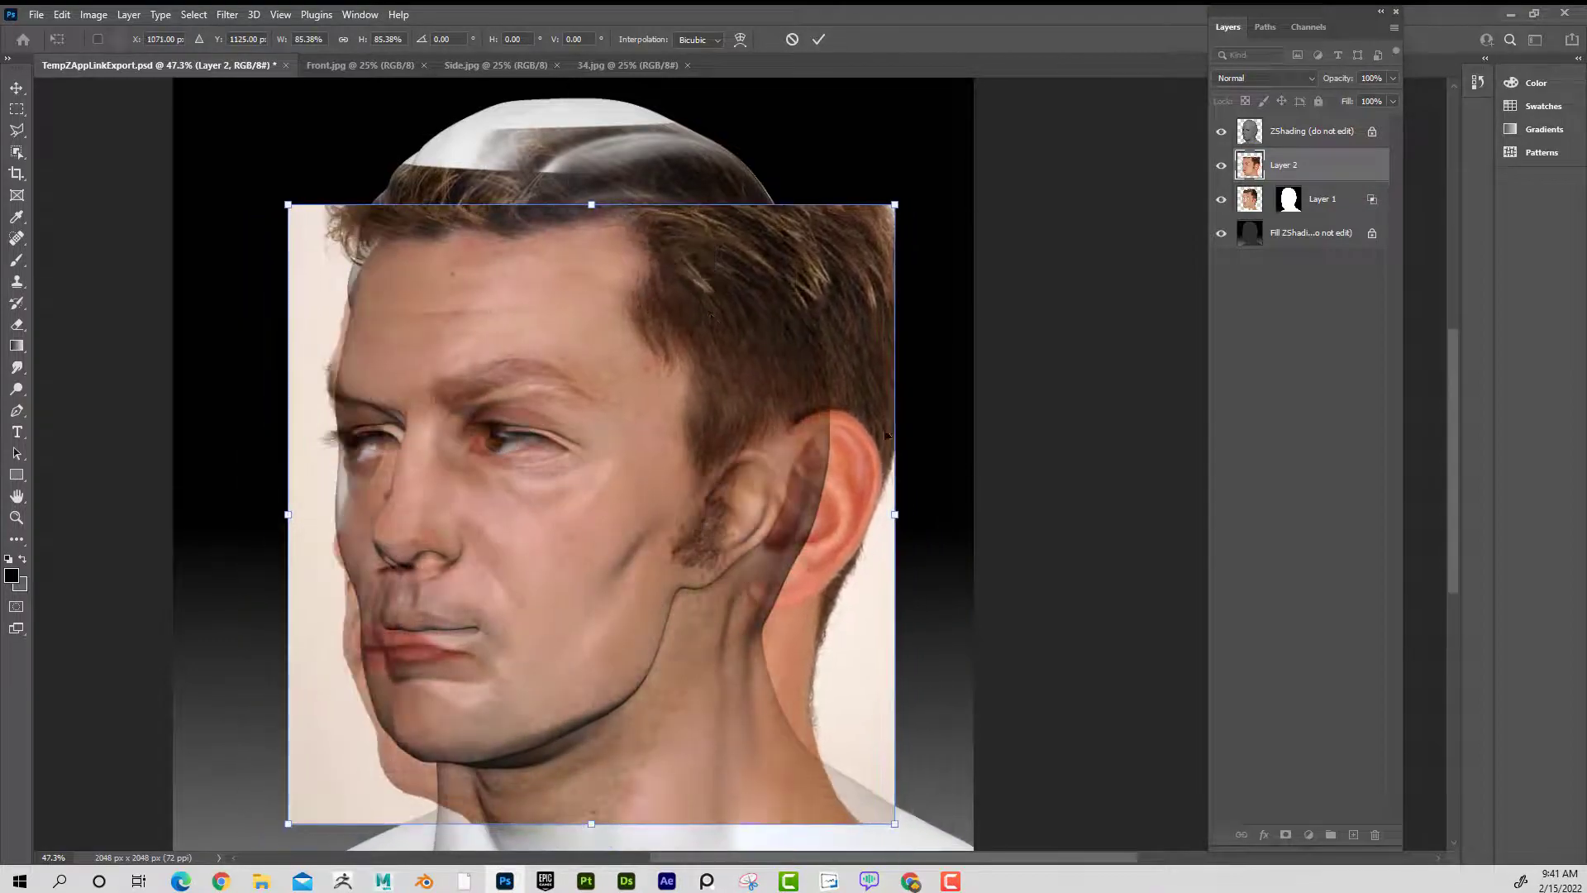
drag(794, 407, 906, 310)
key(Return)
key(m)
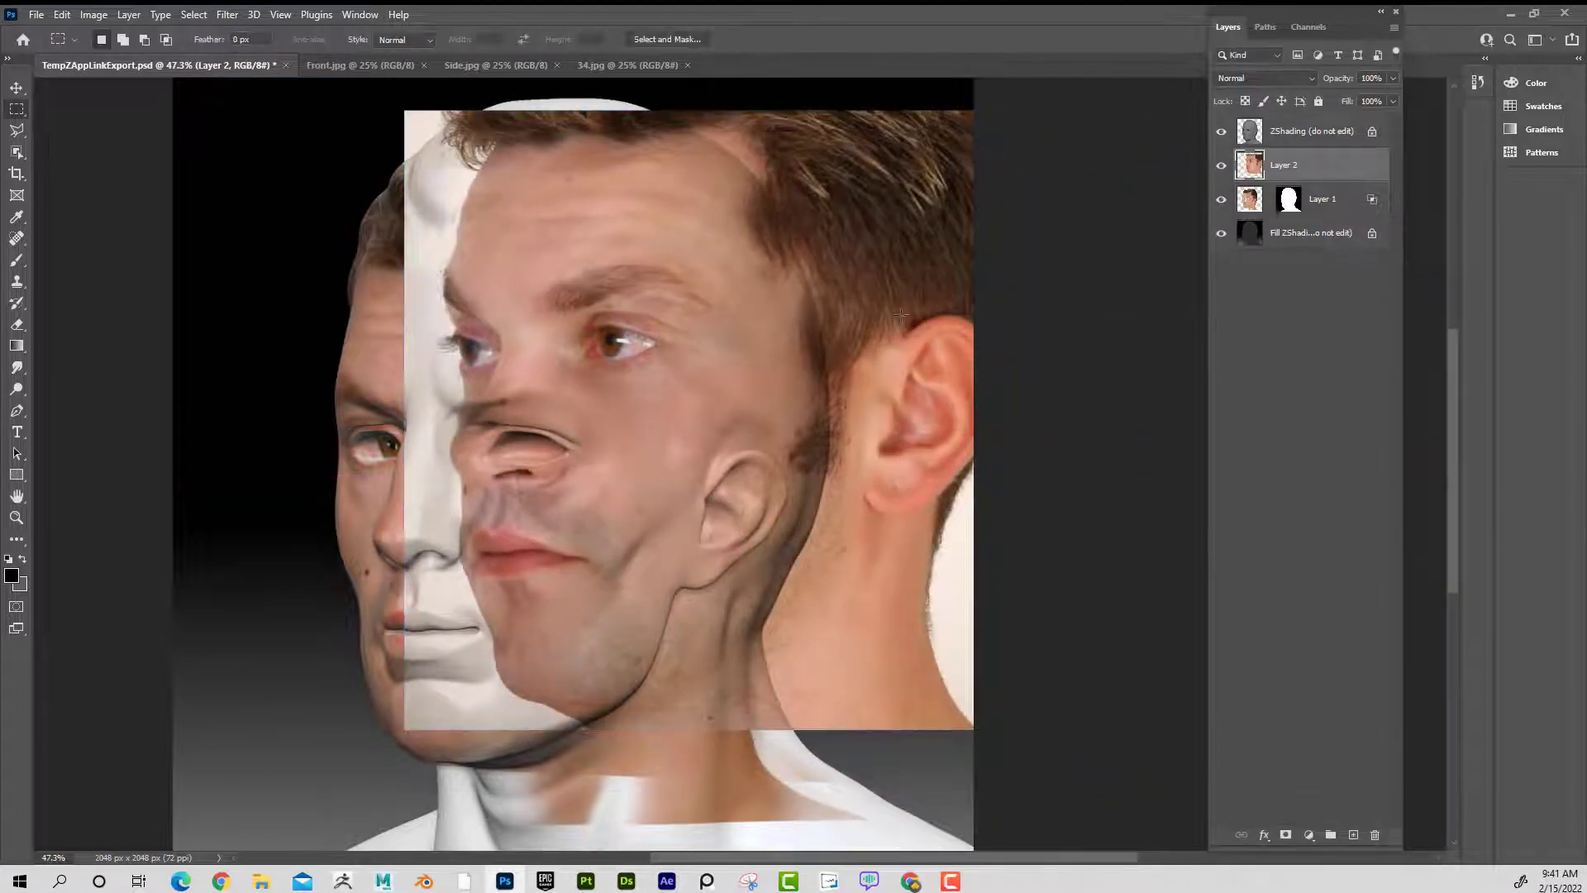
- Hide ZShading, copy the rectangular nose area of Layer 2 onto its own layer, and hide Layer 2
click(1221, 168)
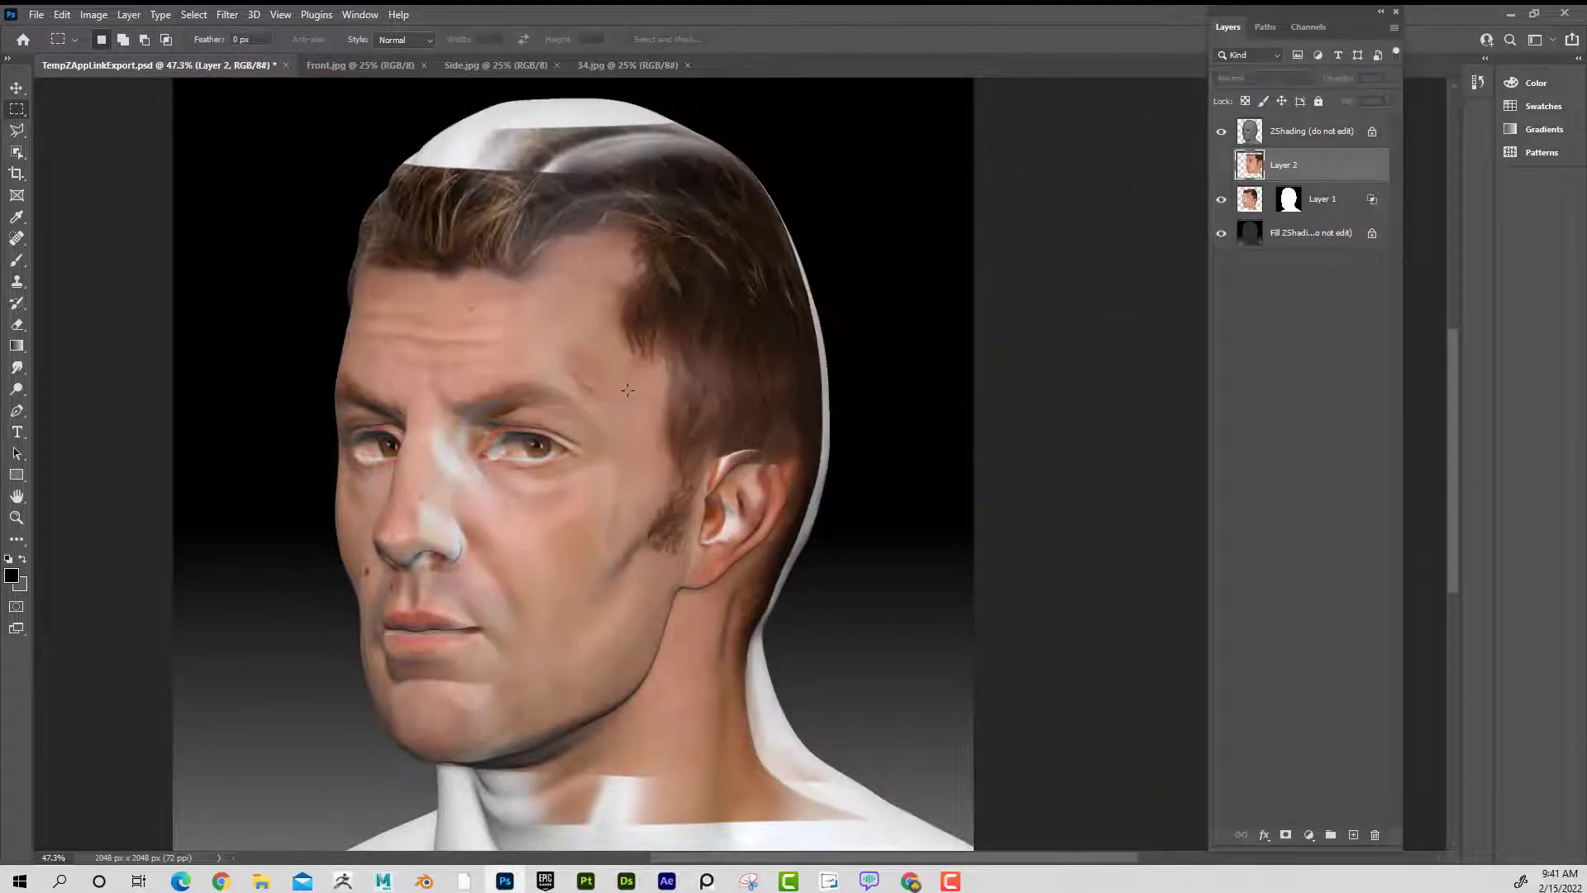
click(1221, 133)
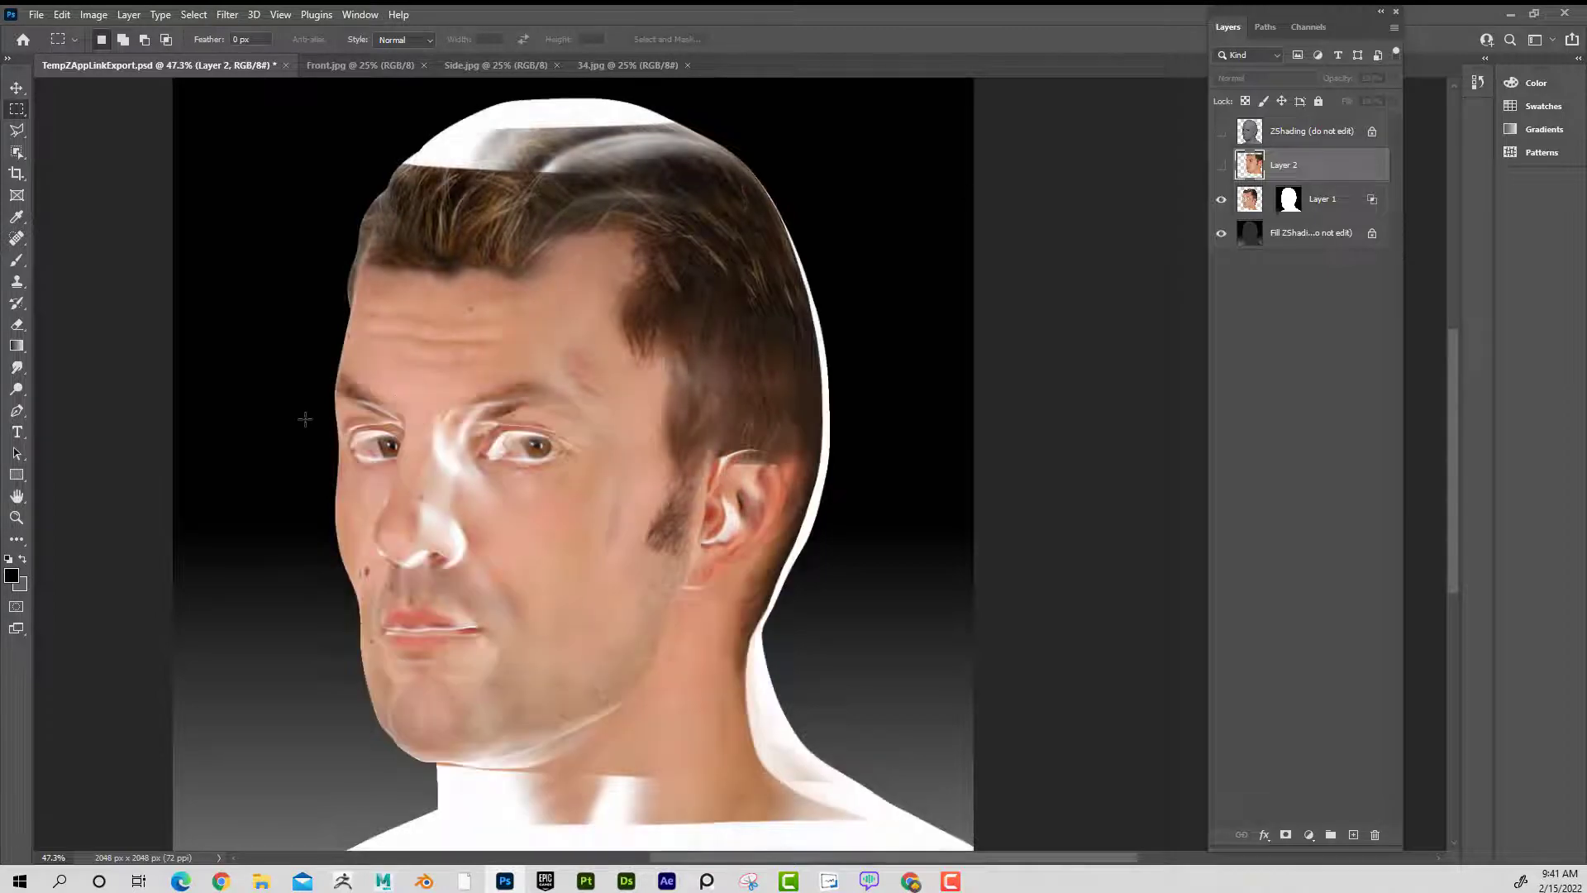
click(16, 517)
click(462, 474)
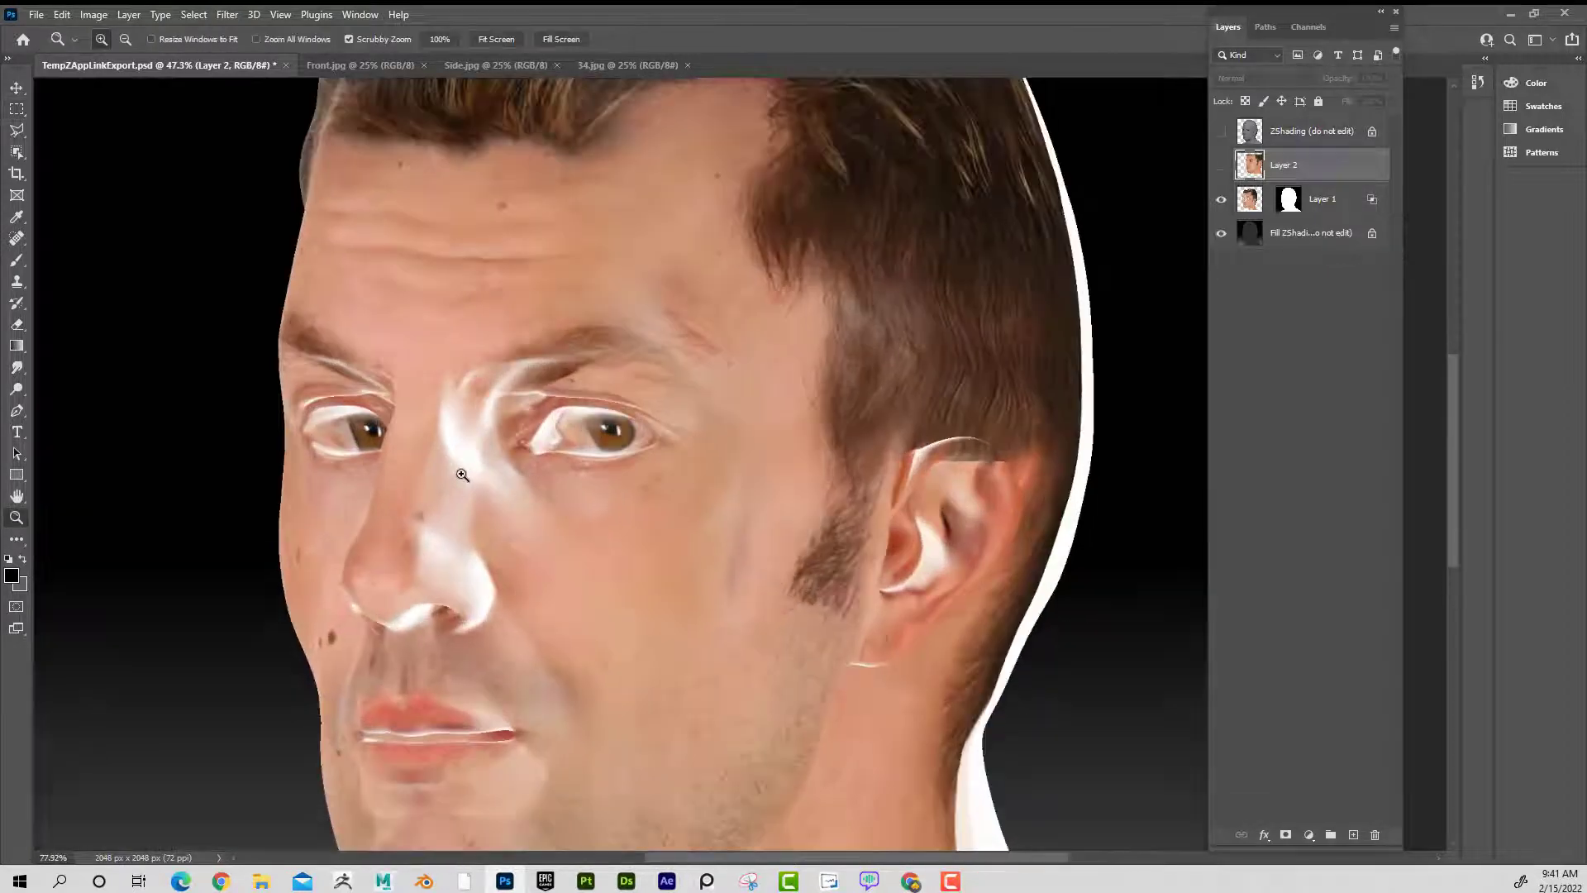
drag(612, 479, 622, 349)
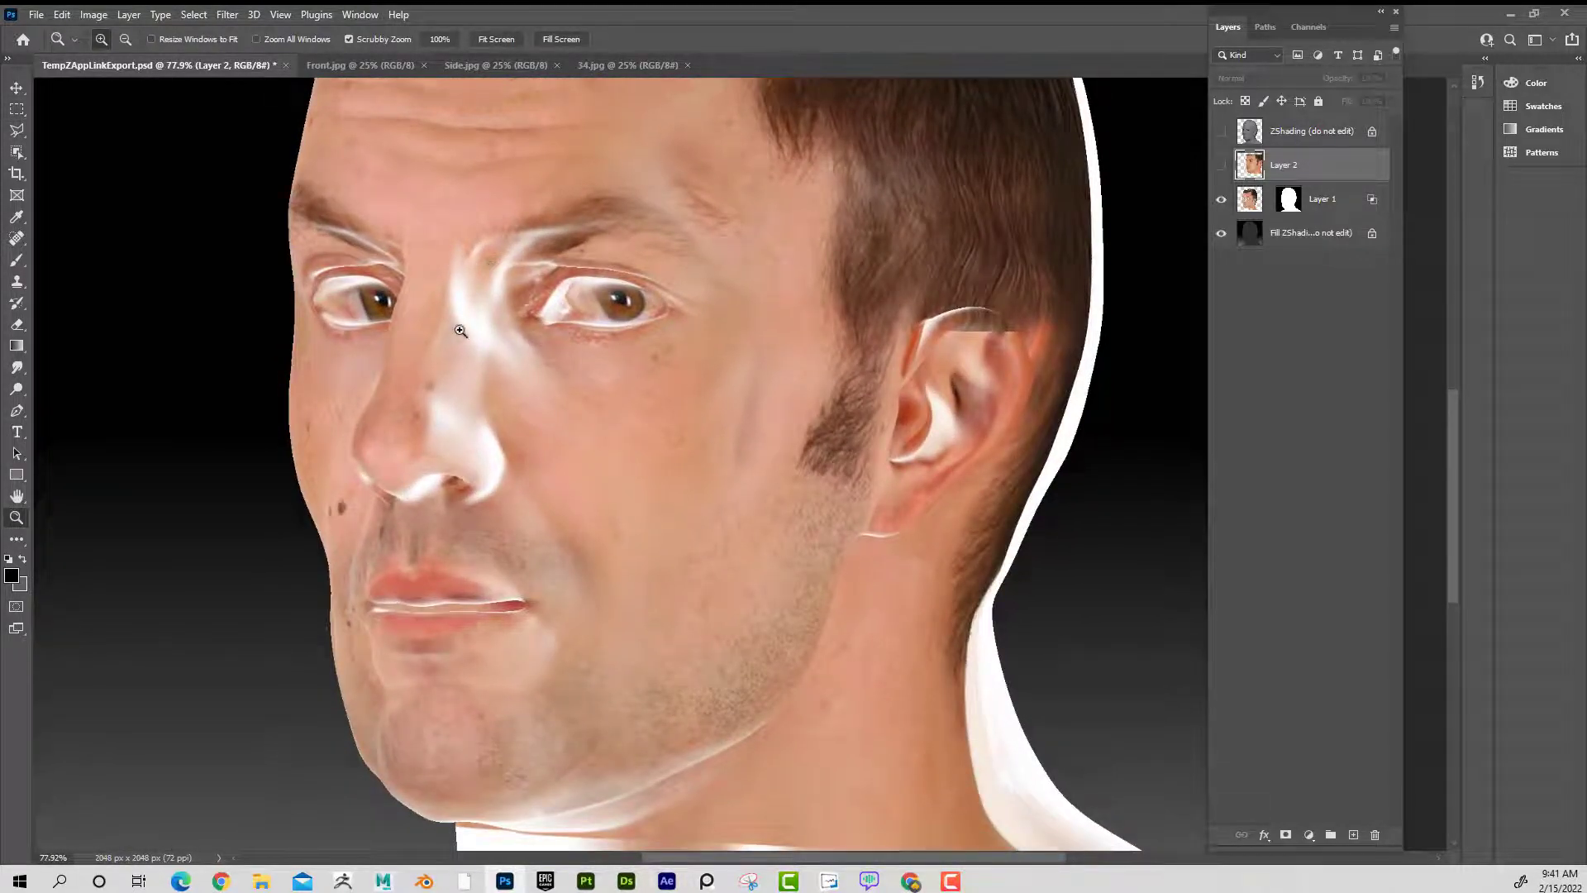
drag(460, 330, 480, 327)
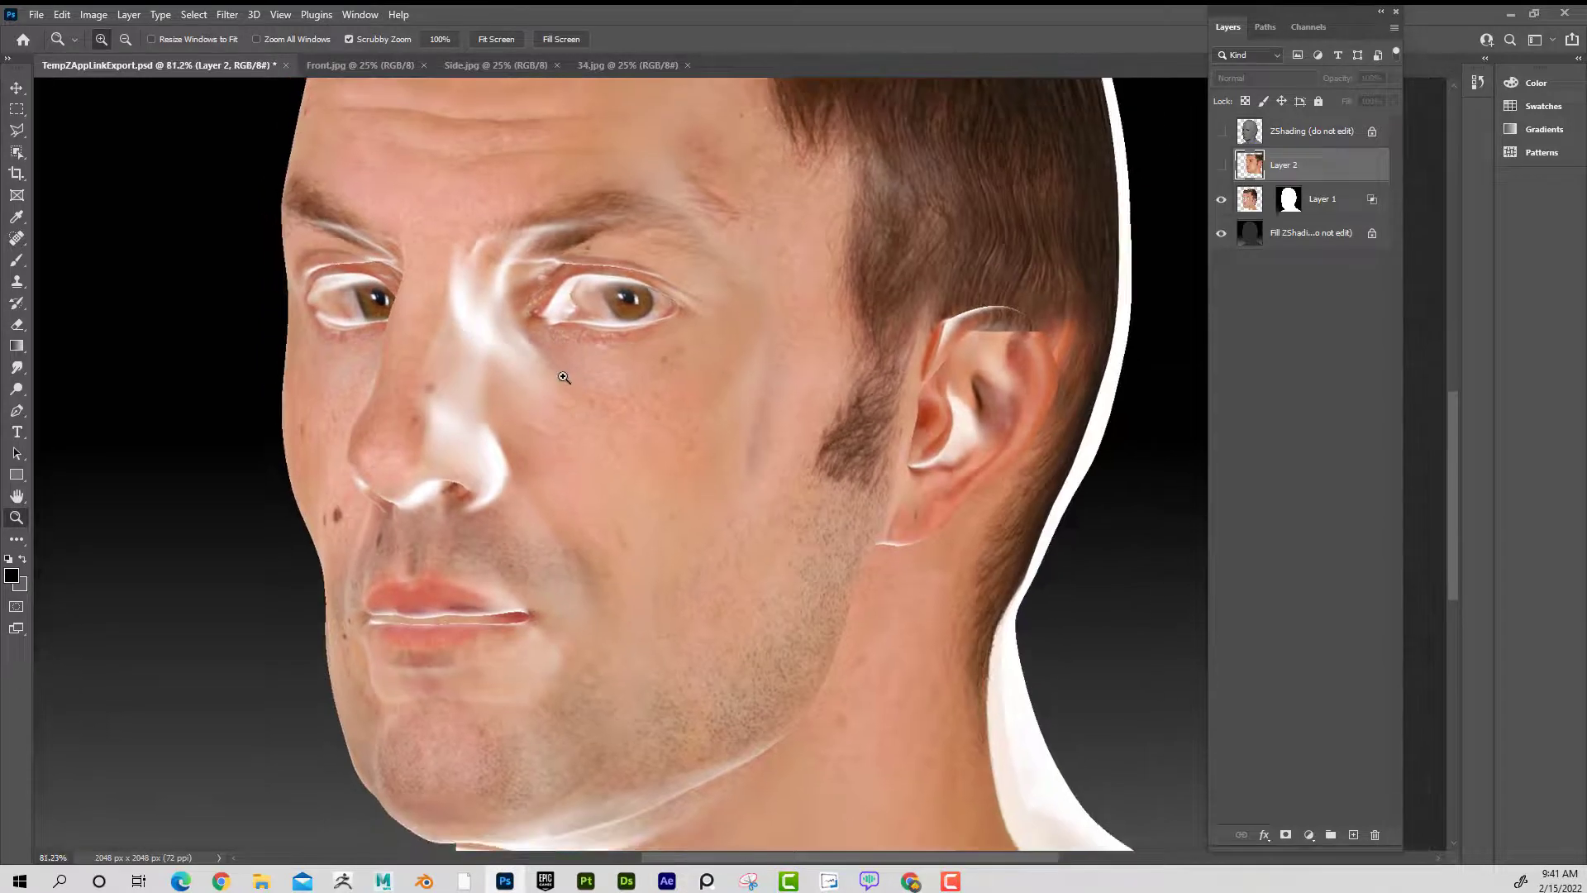
click(1223, 169)
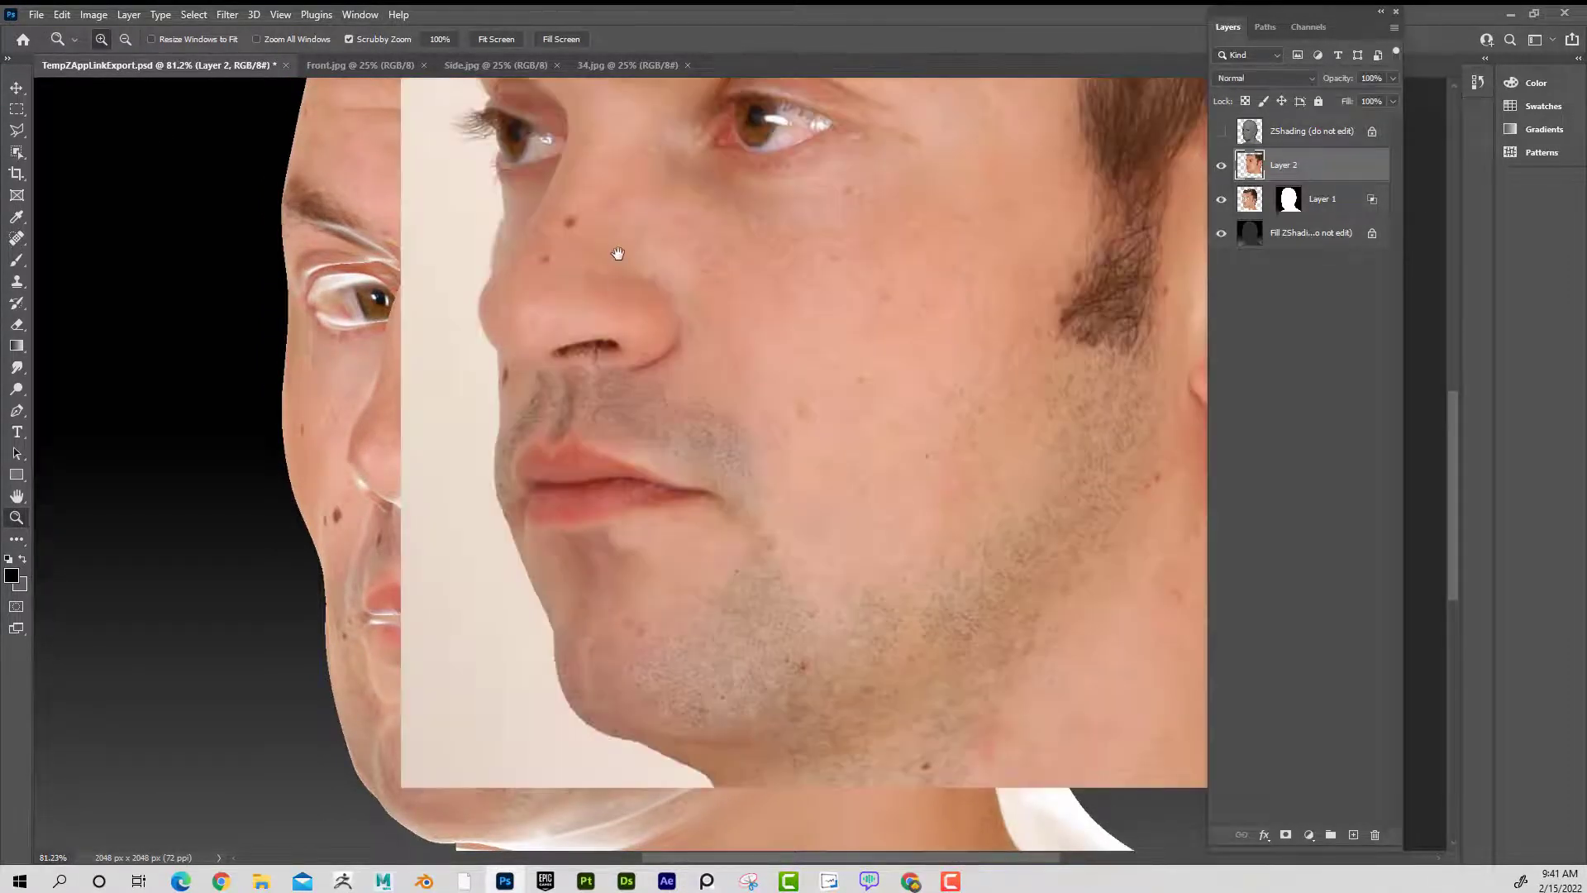
drag(617, 253, 606, 364)
click(17, 109)
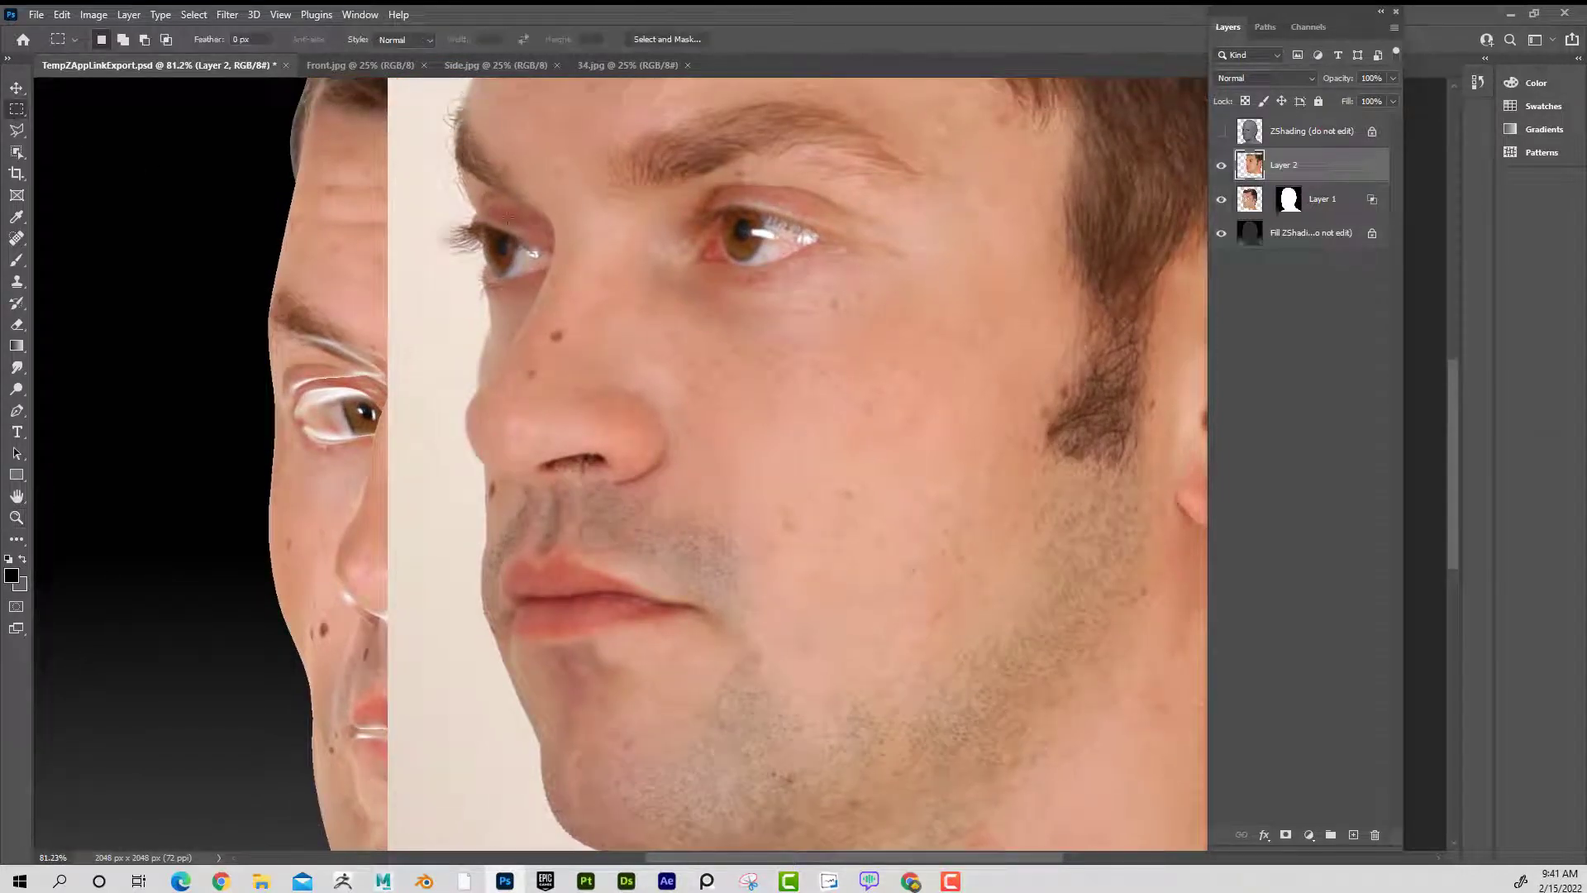
drag(466, 205, 699, 488)
key(ctrl+j)
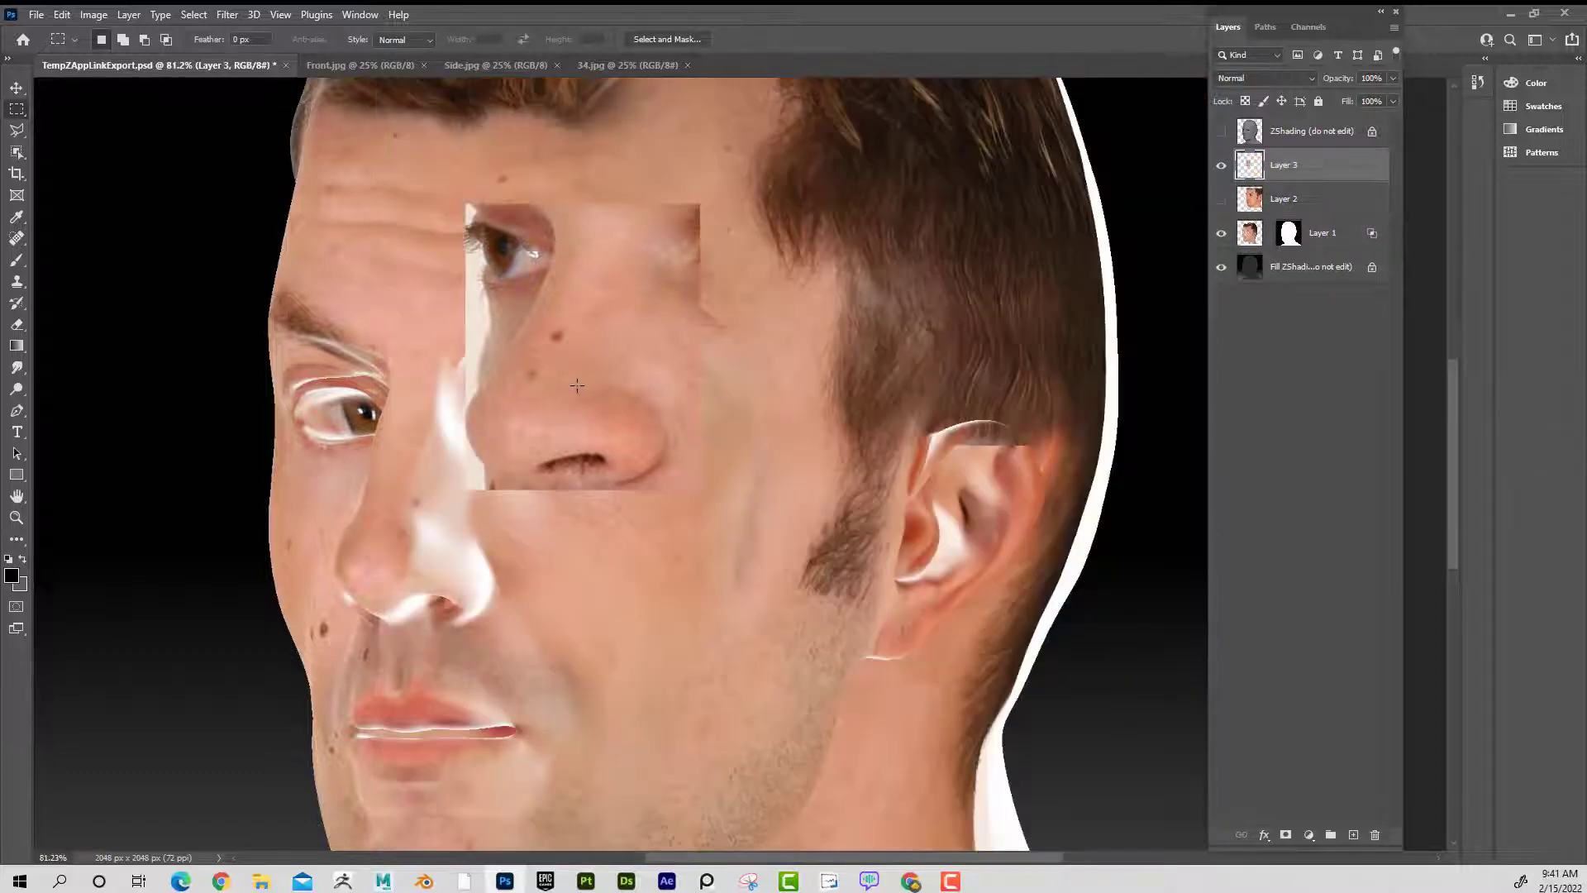
- Move the copied nose patch over the model's nose and rotate it slightly to match the face
key(ctrl+t)
drag(591, 360, 423, 519)
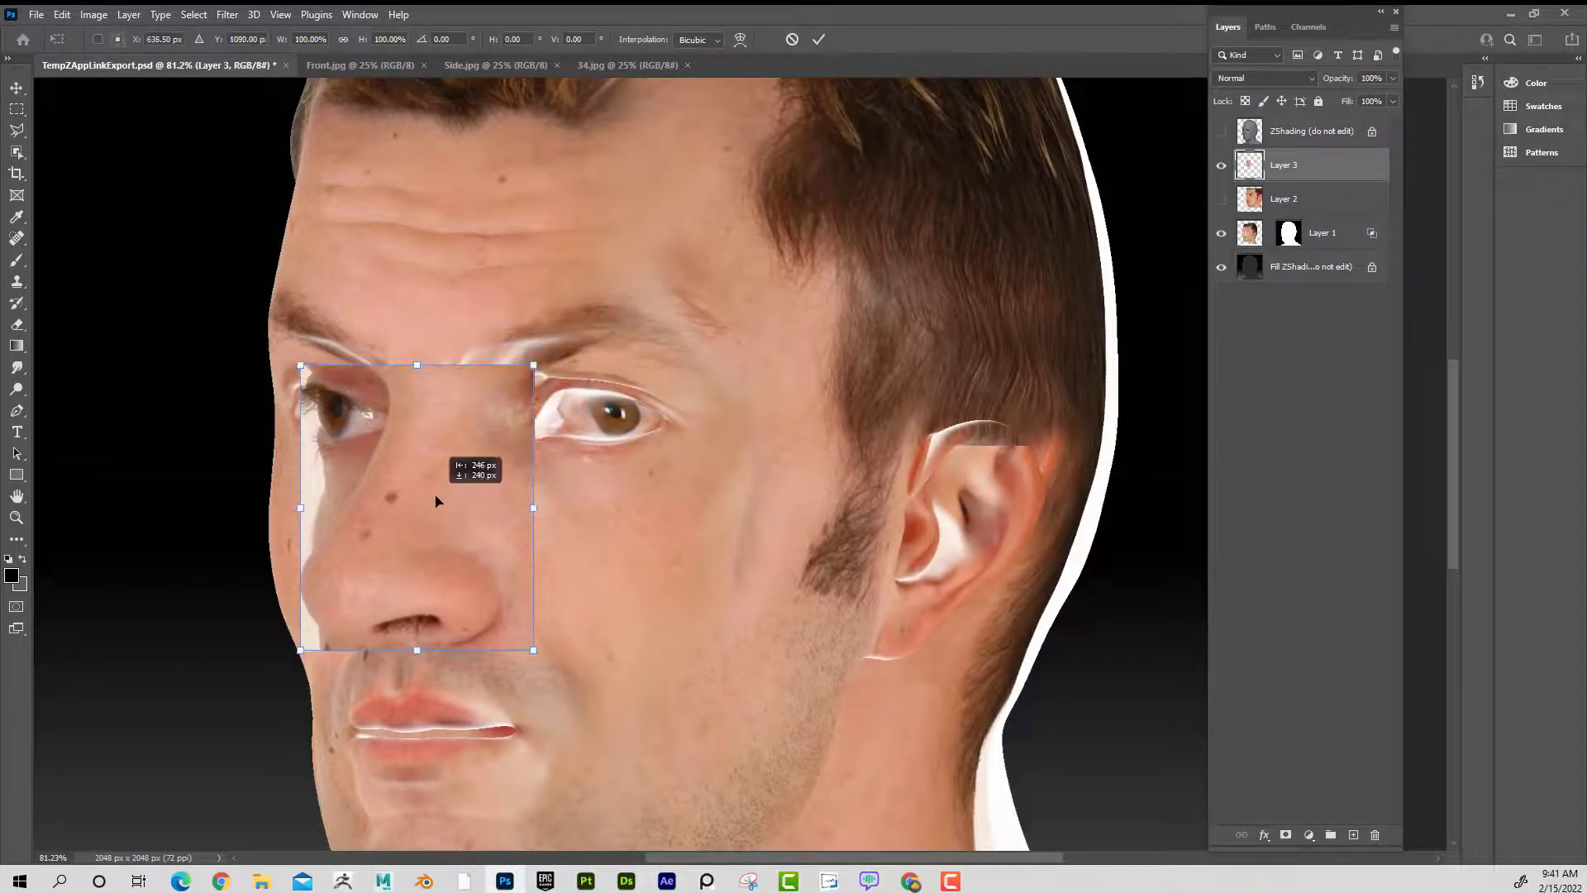
drag(584, 390, 509, 367)
key(Return)
- Show ZShading and shrink the nose patch slightly from its lower outer corner to fit the shaded nose
key(ctrl+t)
click(1221, 132)
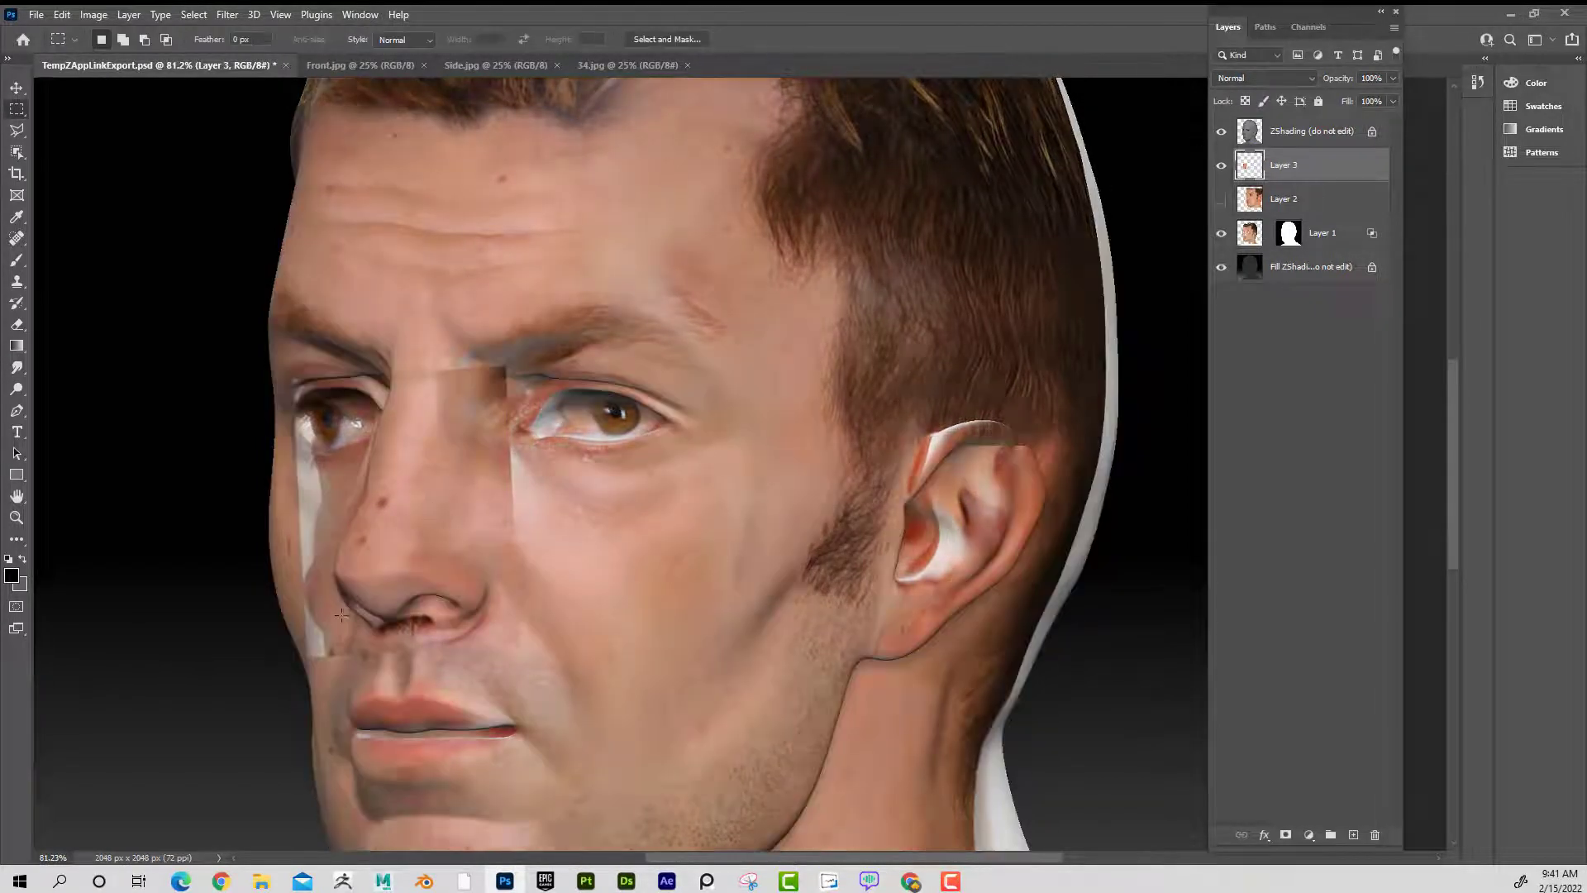
key(ctrl+t)
drag(291, 654, 320, 632)
key(Return)
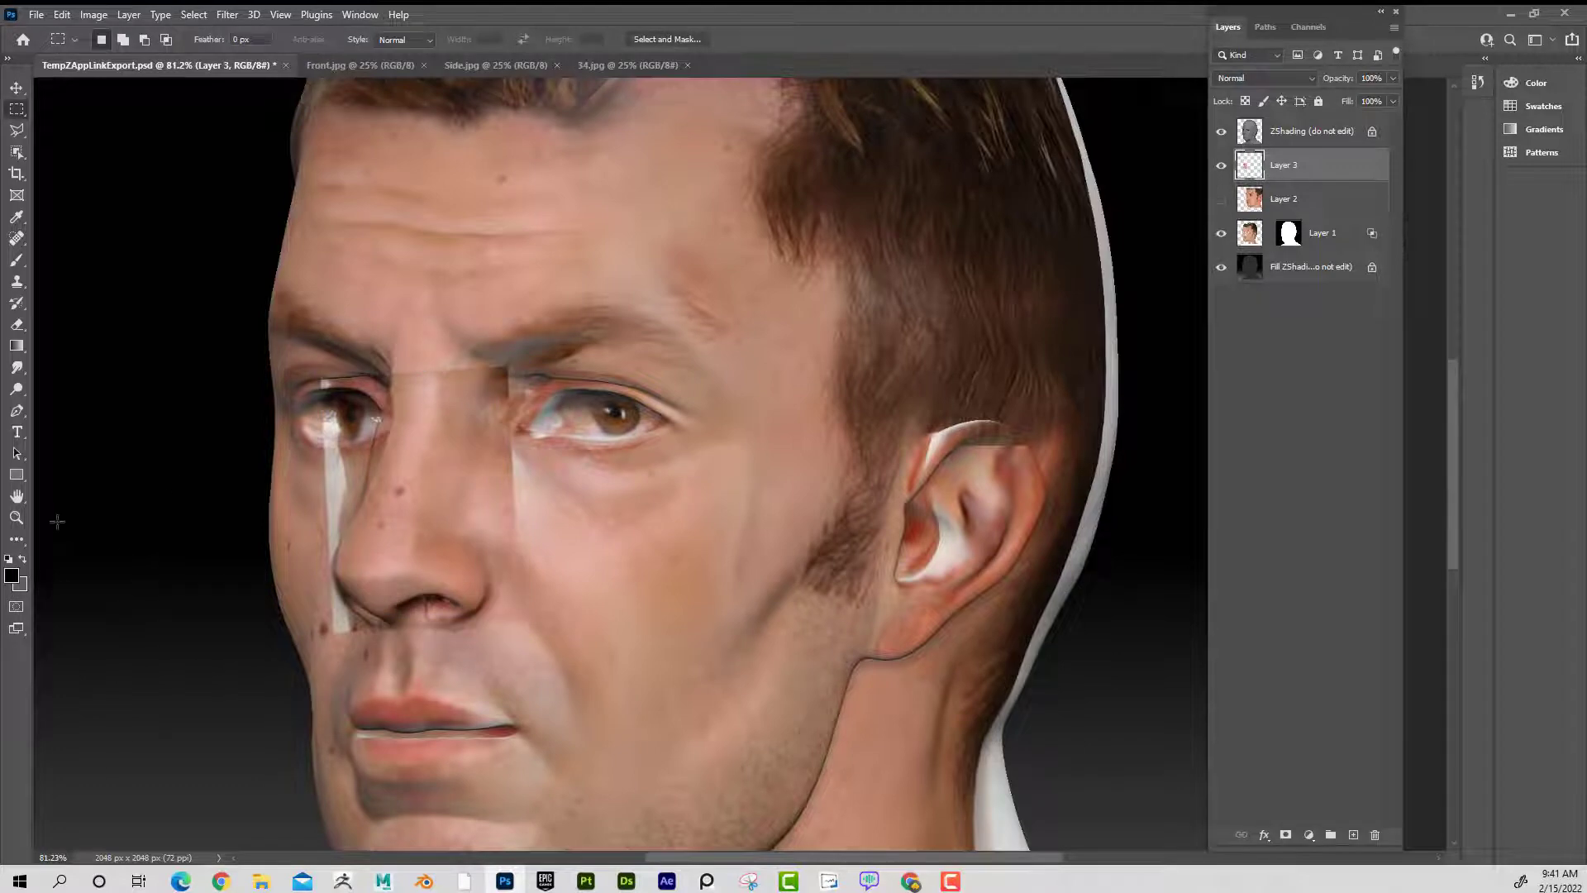
- Add a mask to Layer 3, hide ZShading, paint out the nose patch's hard edges in black, and compare with Layer 3 off and on
click(20, 520)
drag(387, 547, 423, 533)
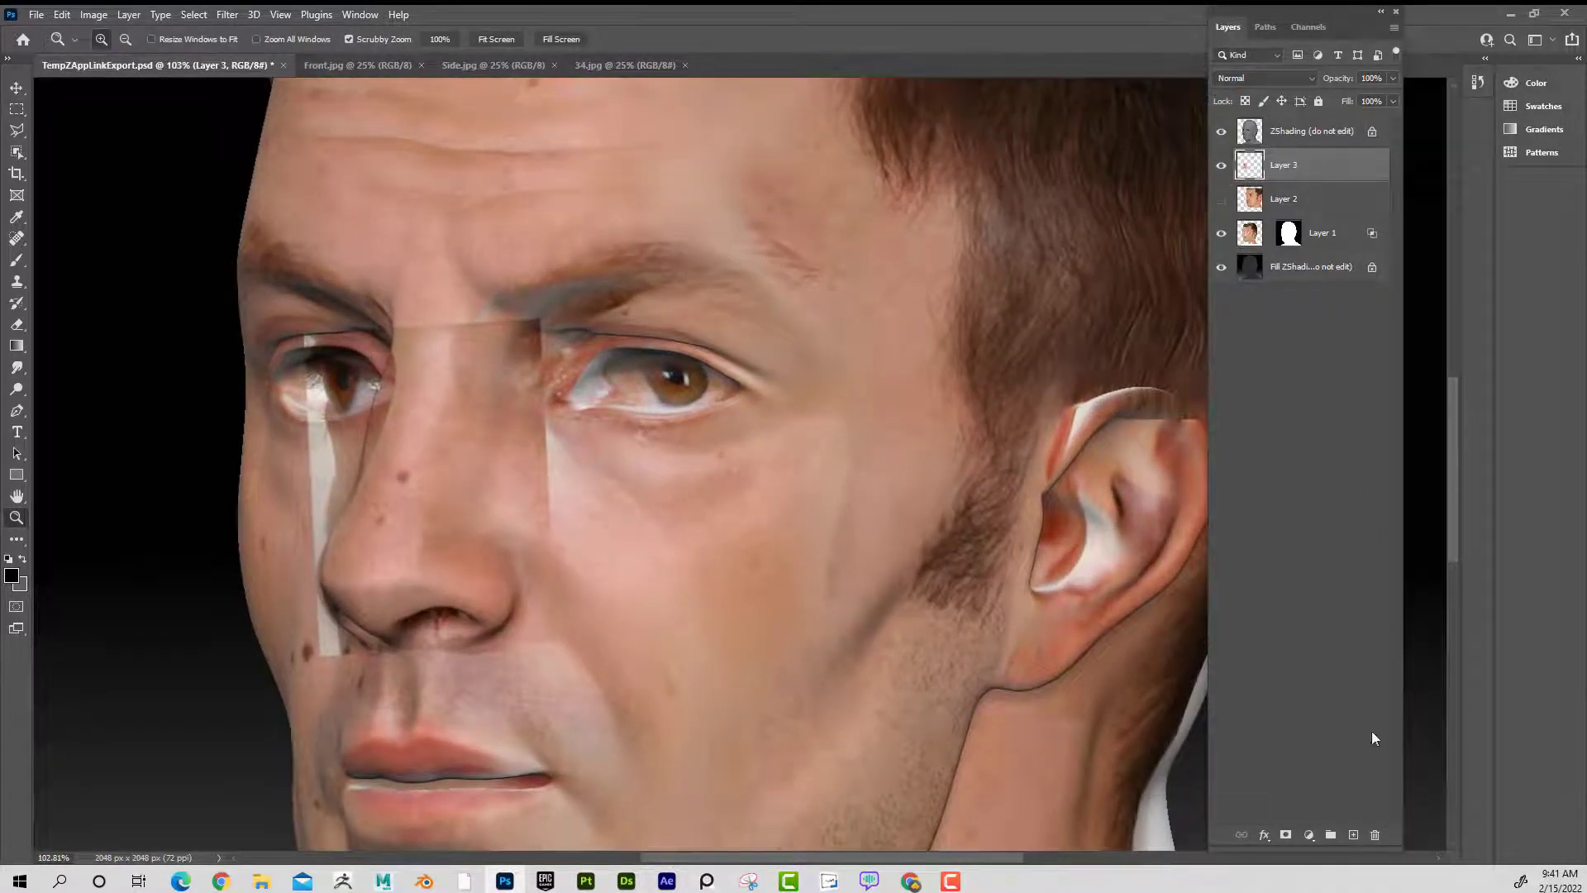
click(1287, 836)
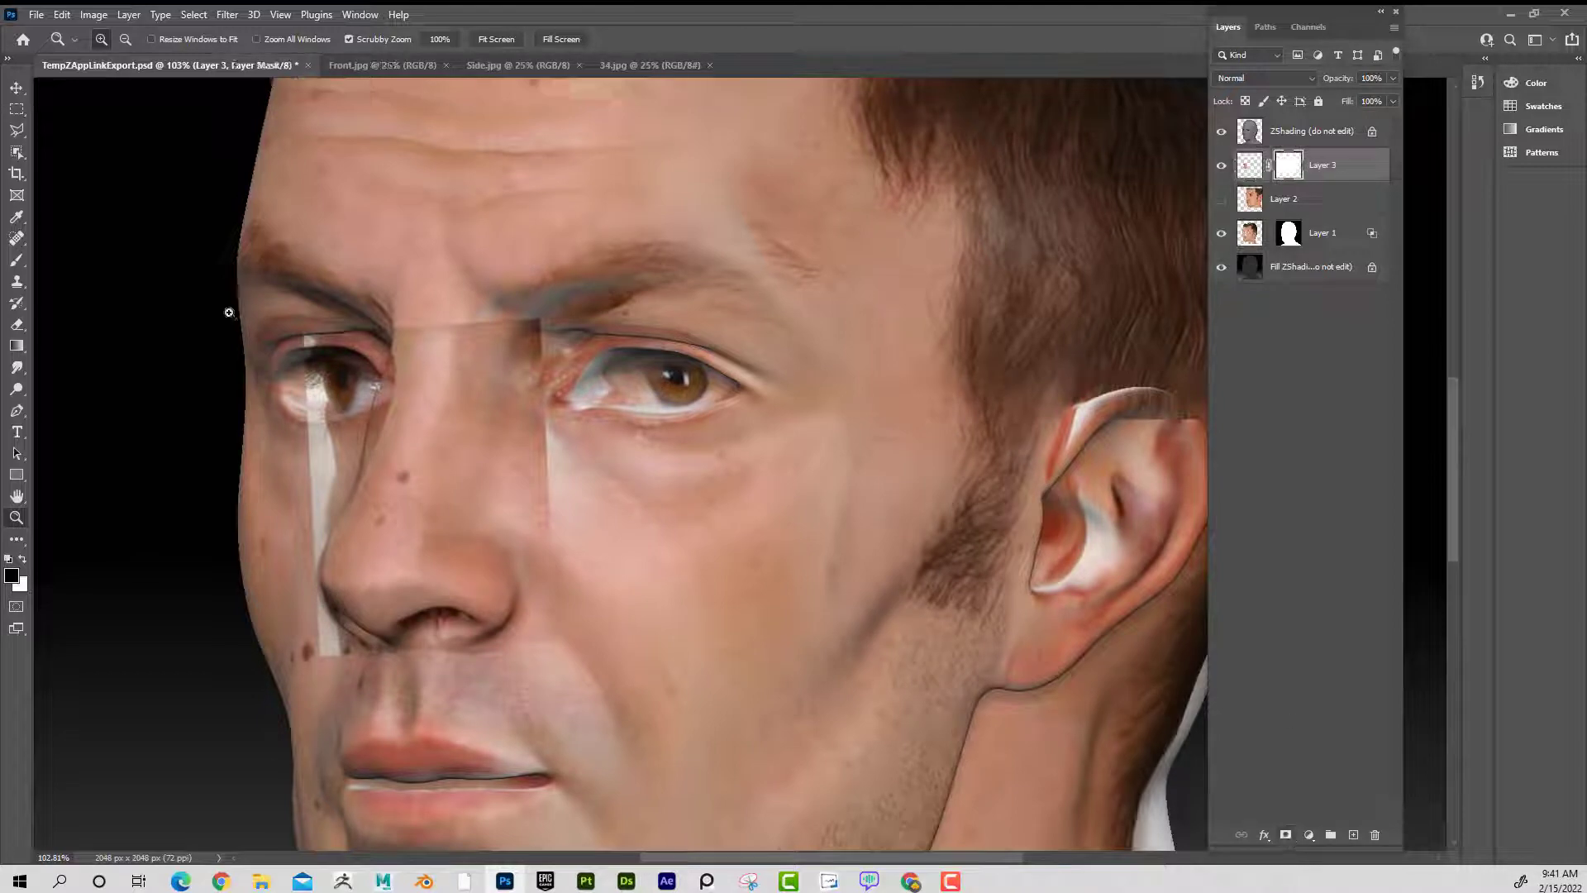
click(1220, 132)
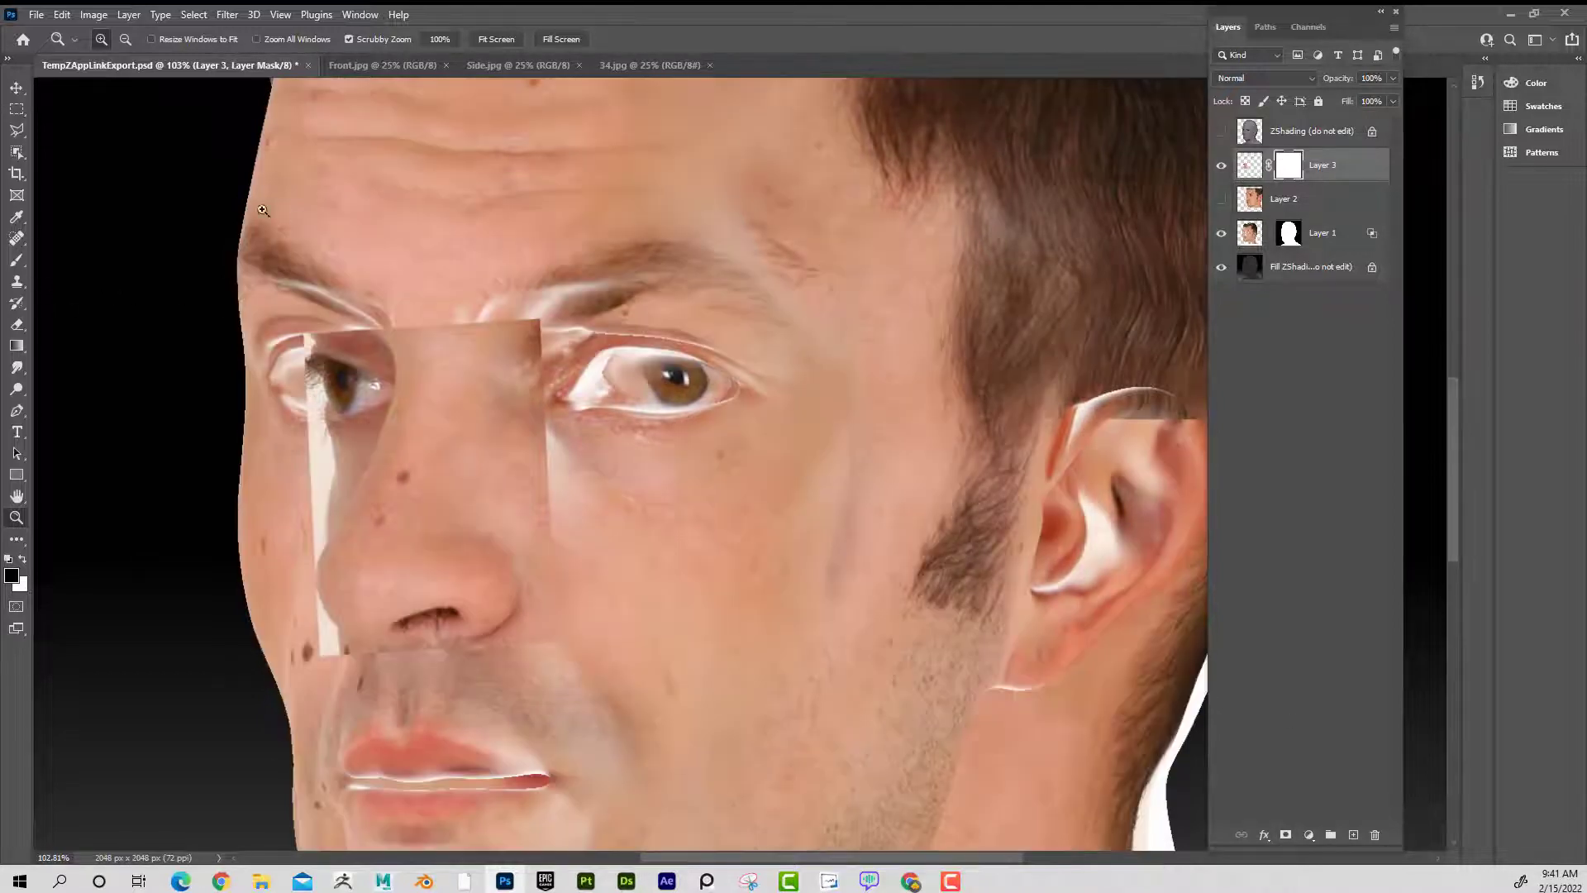
click(16, 260)
mouse_move(537, 388)
mouse_down()
mouse_move(548, 336)
mouse_move(578, 471)
mouse_move(564, 588)
mouse_move(531, 666)
mouse_move(319, 680)
mouse_move(412, 670)
mouse_move(311, 588)
mouse_move(344, 453)
mouse_move(398, 362)
mouse_move(344, 443)
mouse_move(312, 424)
mouse_move(429, 319)
mouse_move(564, 333)
mouse_move(630, 435)
mouse_move(596, 354)
mouse_move(685, 264)
mouse_up()
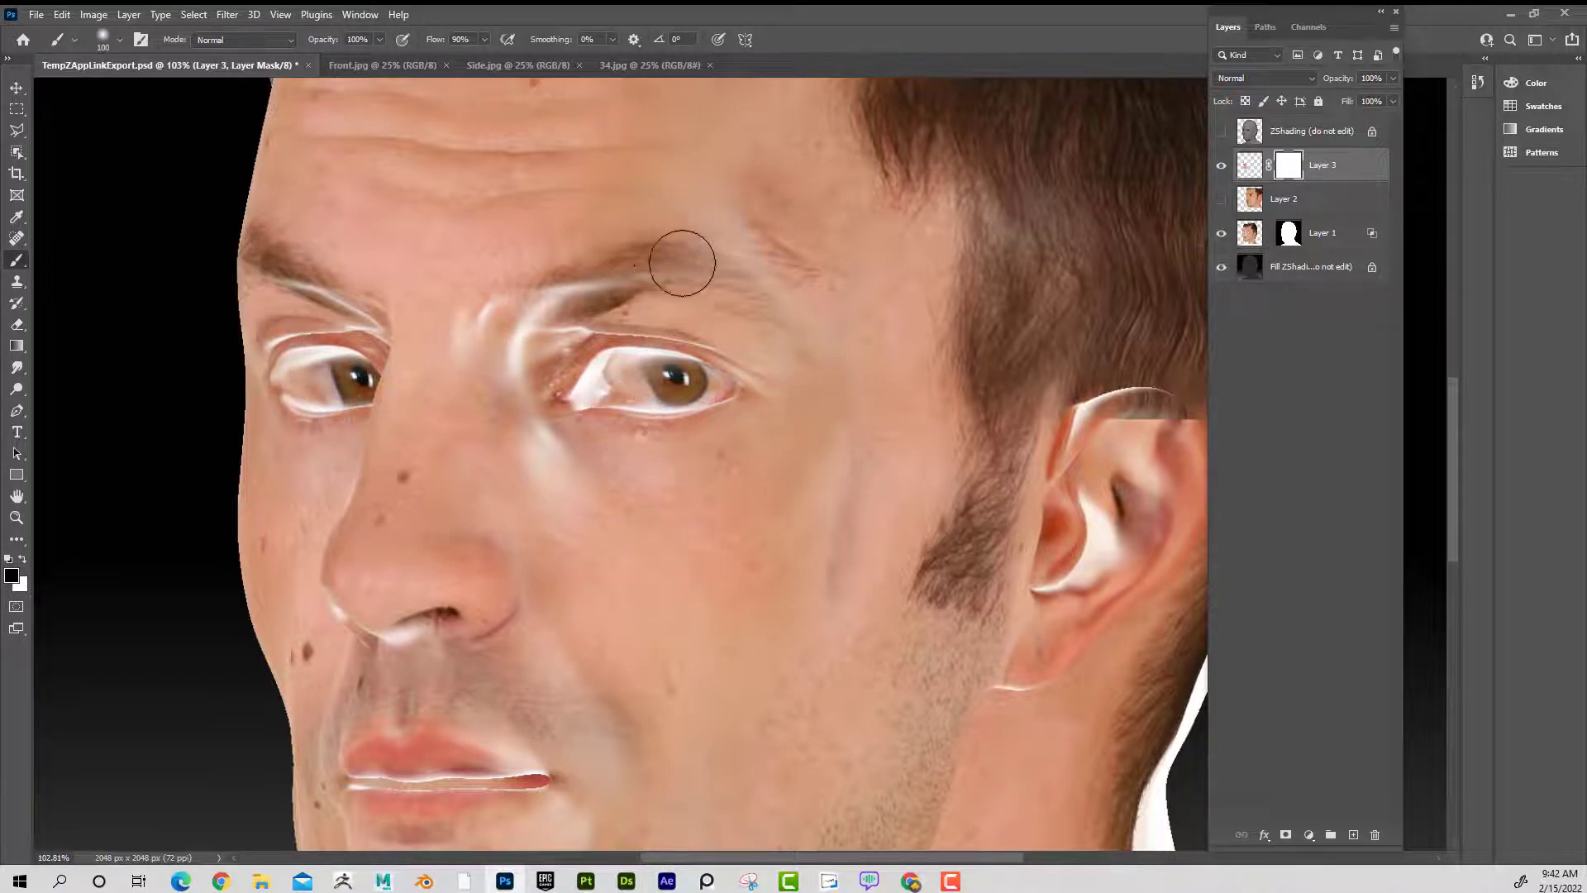
click(1223, 168)
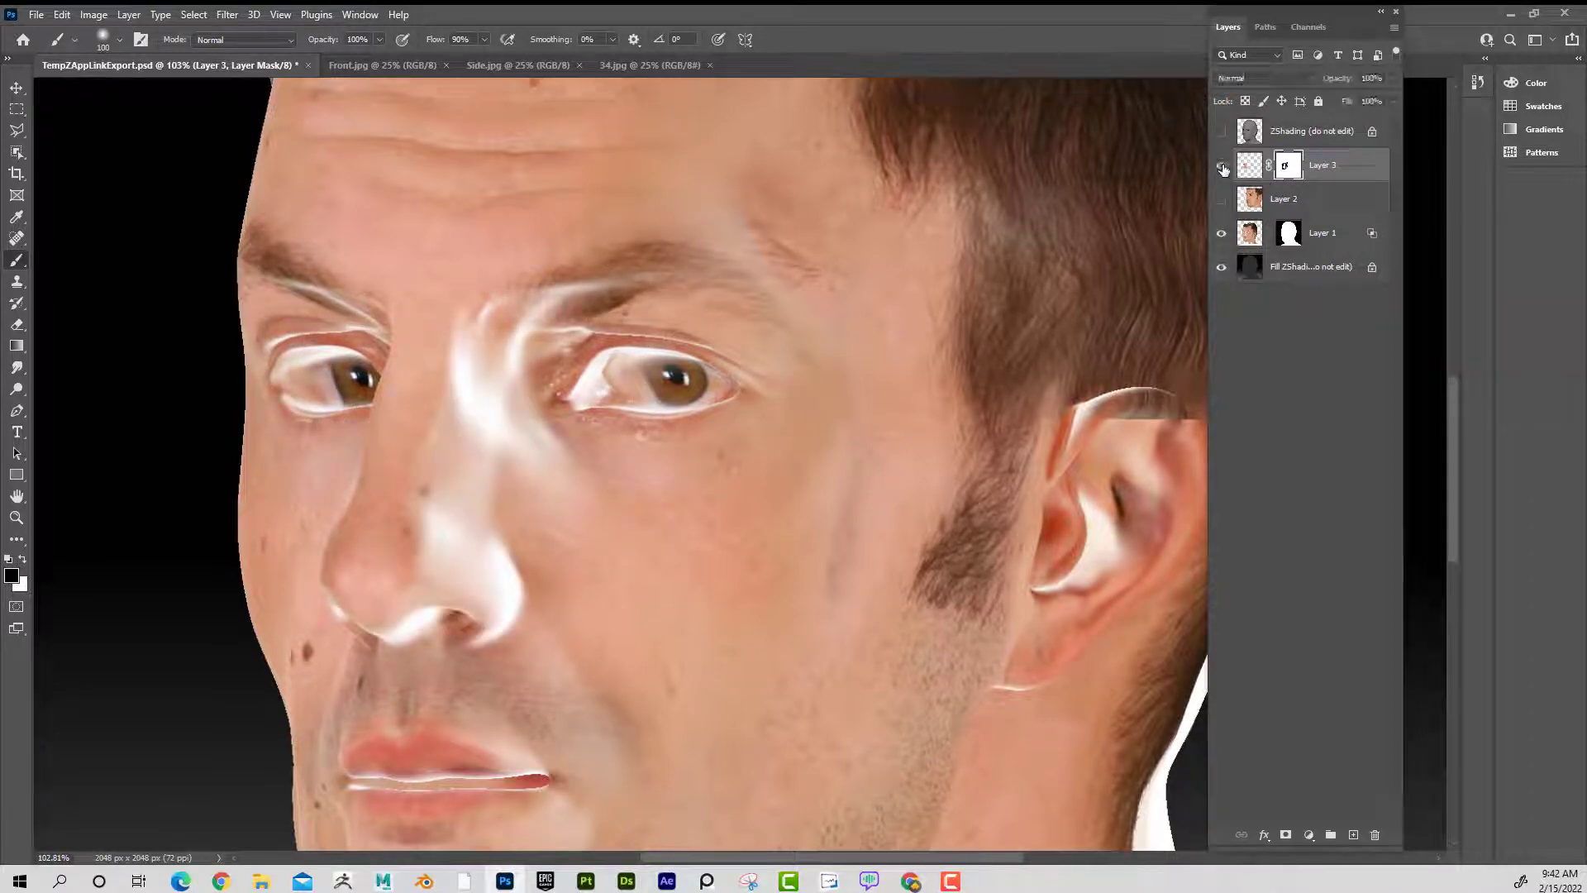
click(1222, 166)
click(1222, 166)
click(1222, 166)
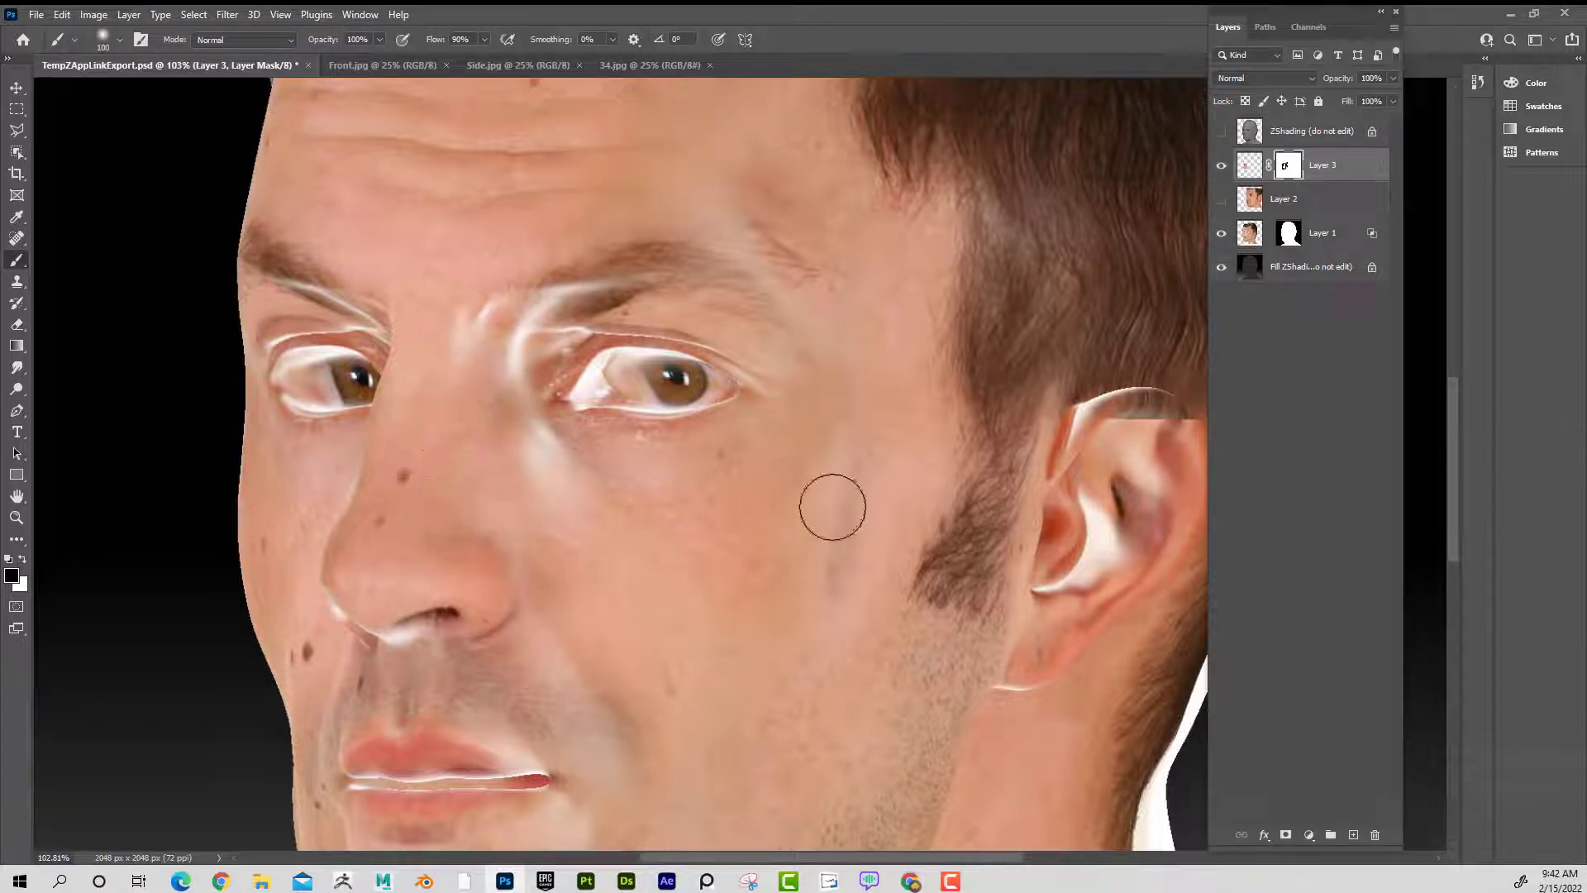
- Spot-heal the white streak beside the nose and the dark smudge on the cheek on Layer 1
drag(978, 507, 733, 432)
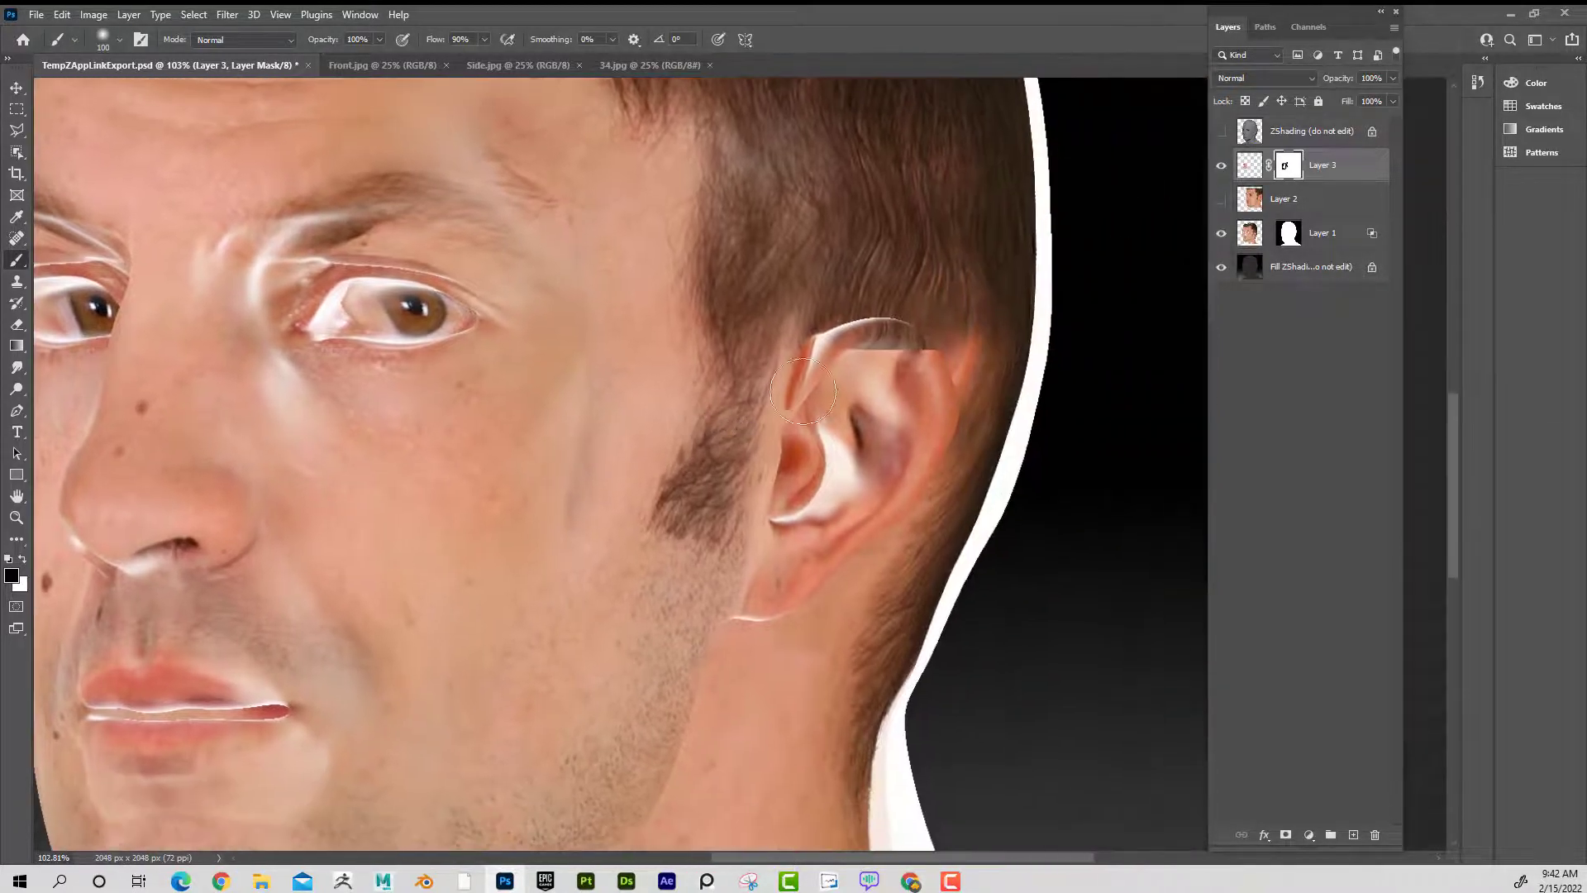
drag(610, 427, 710, 371)
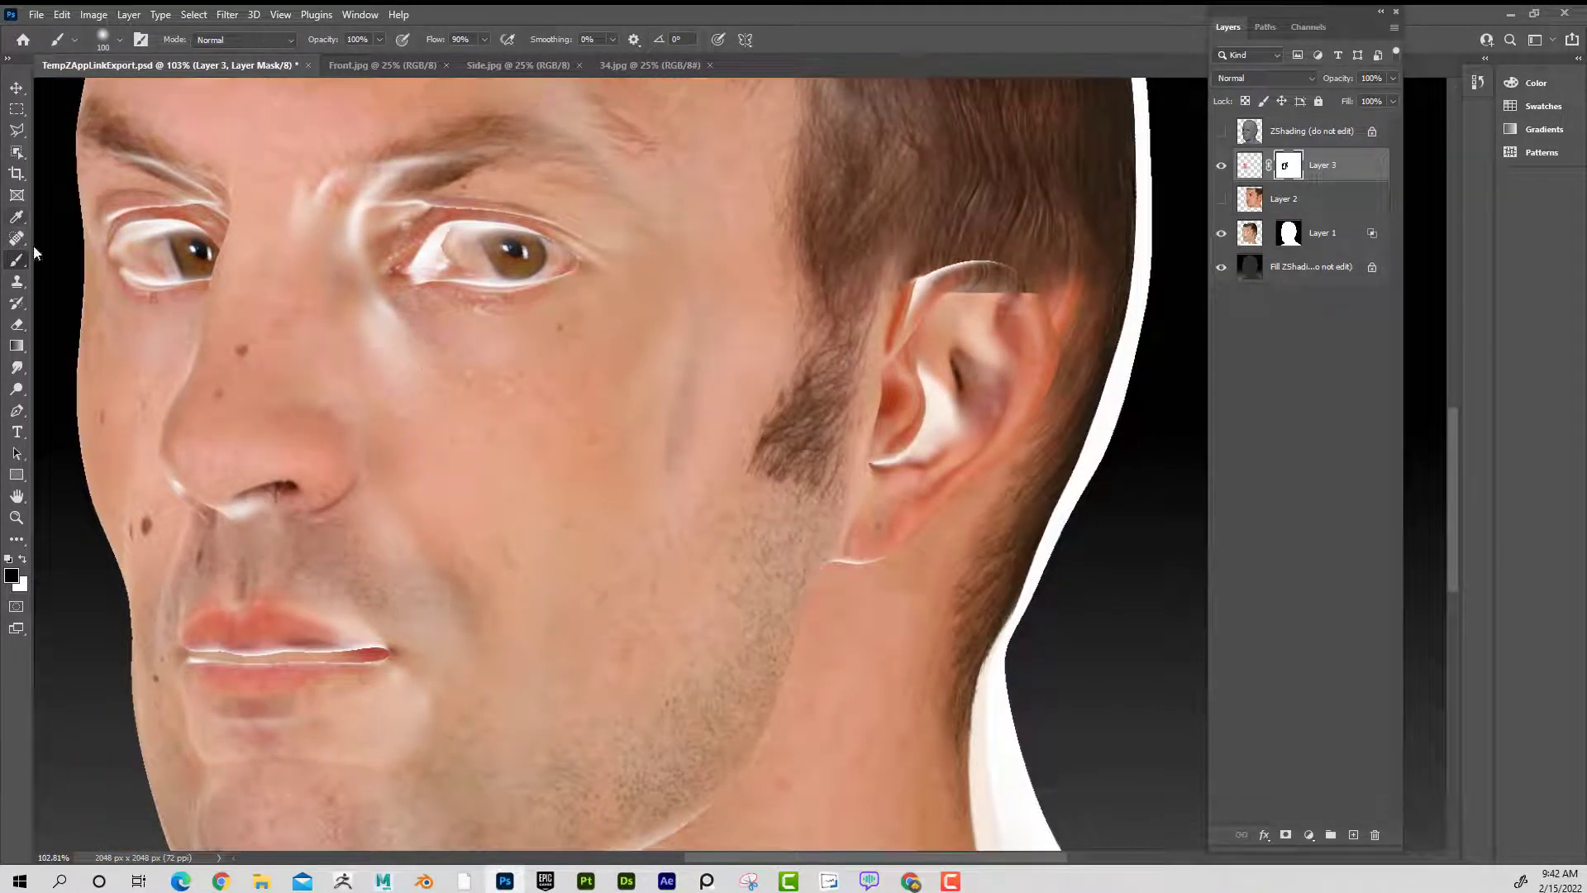
click(1321, 235)
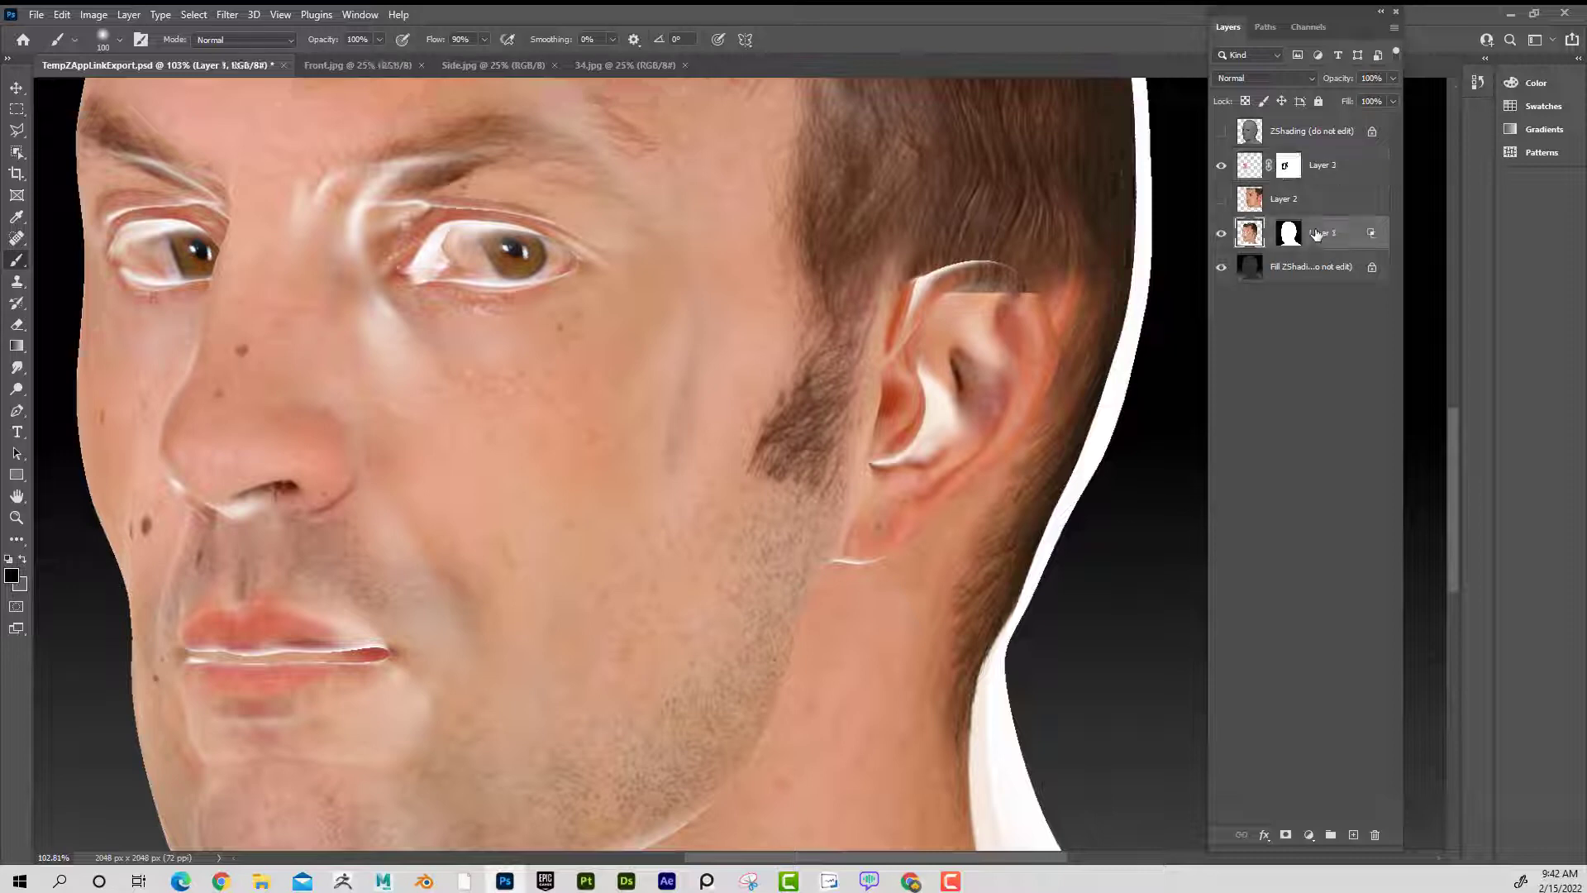
click(15, 242)
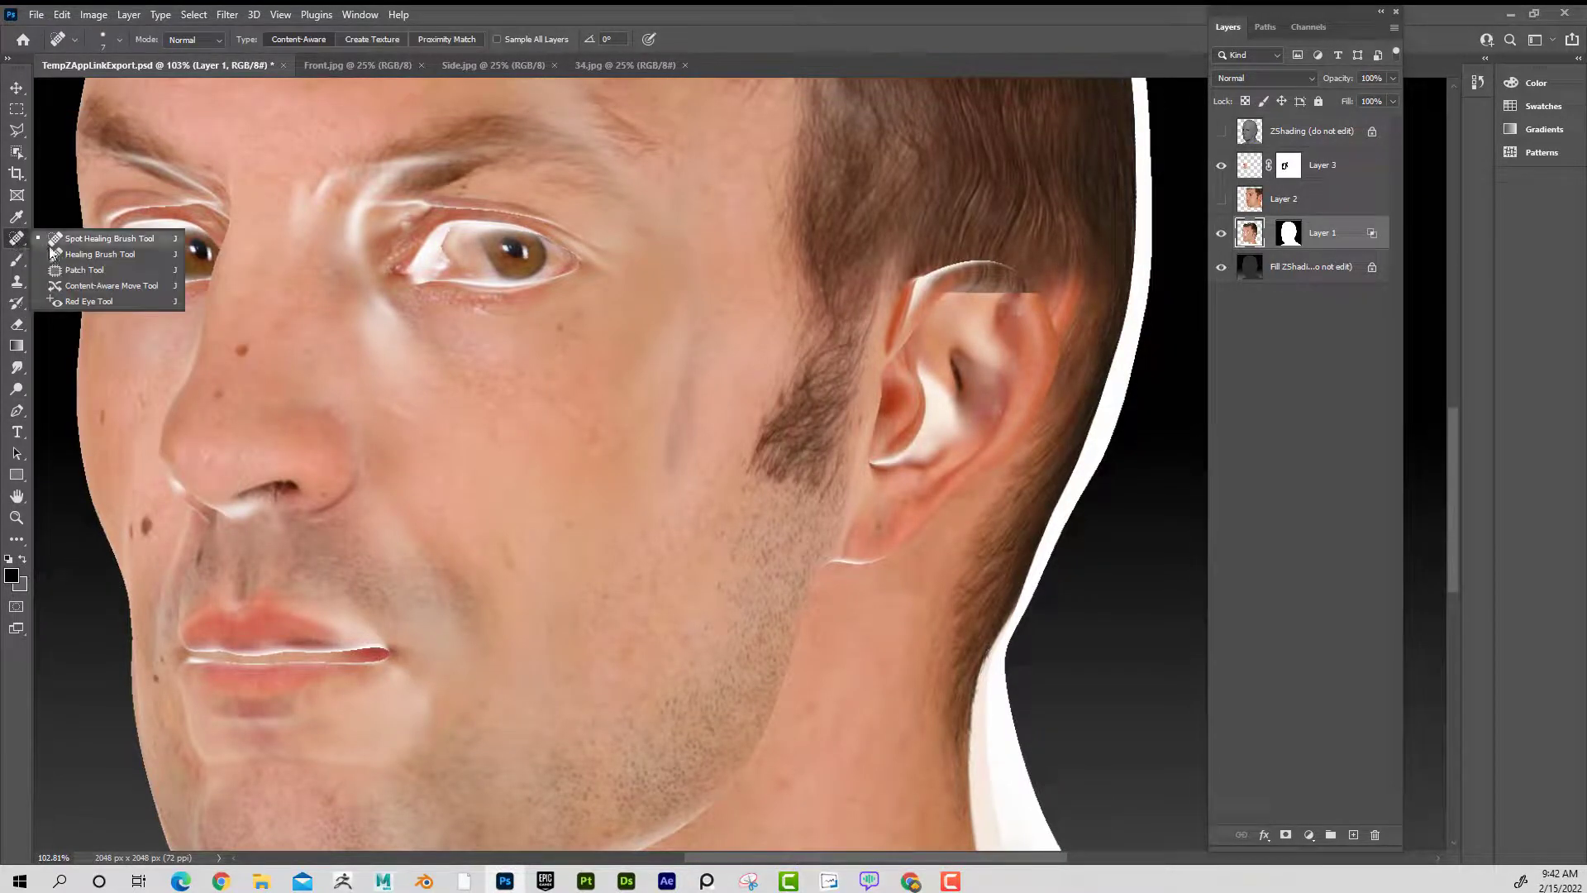
click(109, 239)
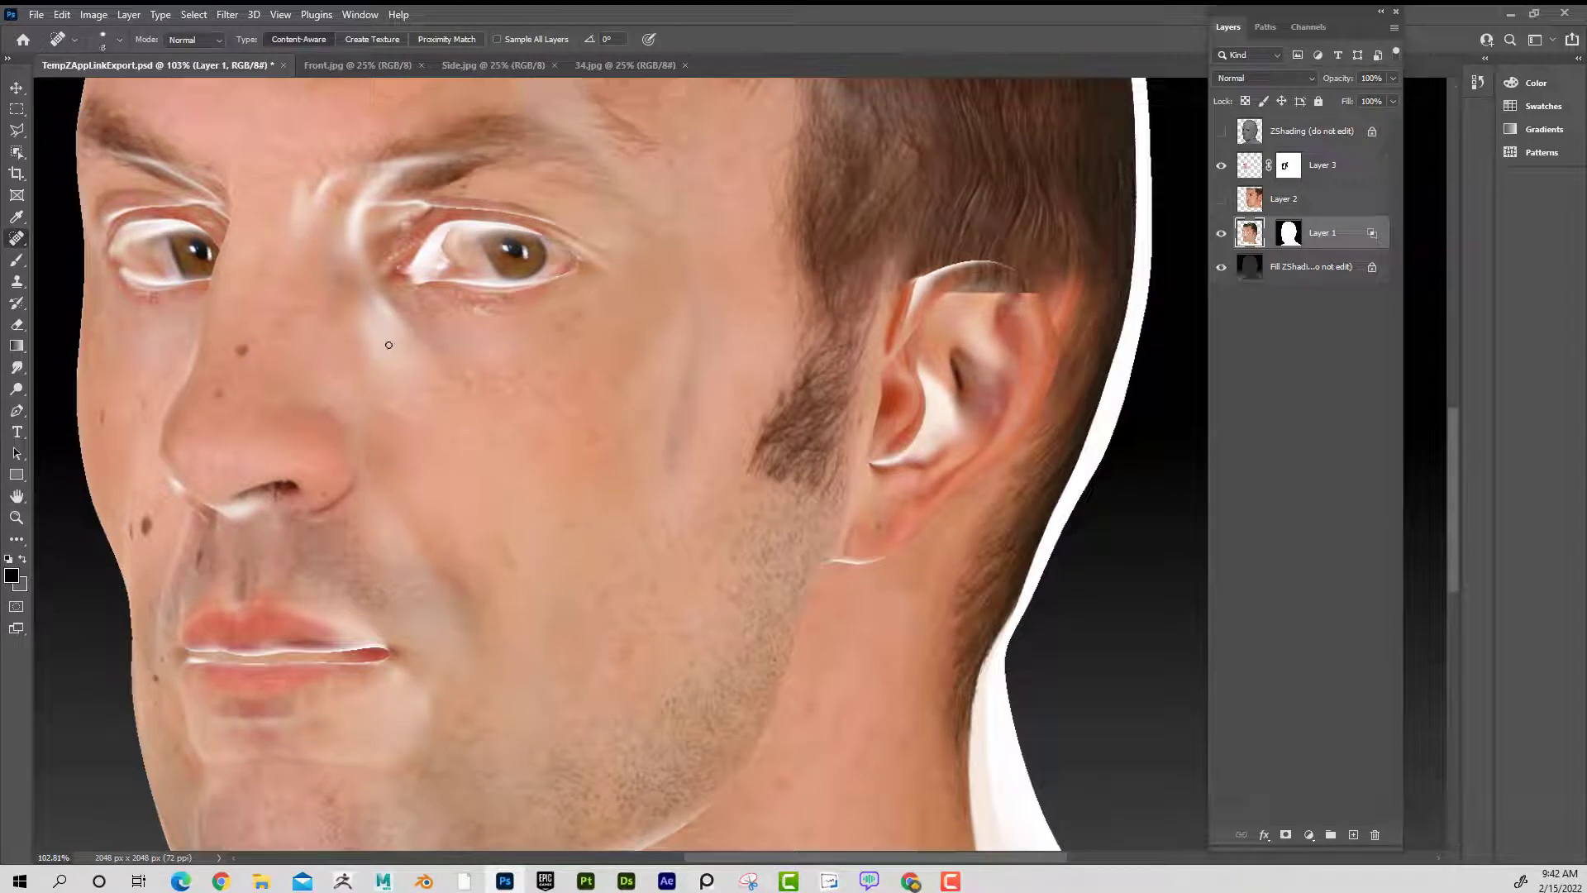
drag(389, 344, 380, 344)
key(])
key(])
drag(678, 448, 665, 376)
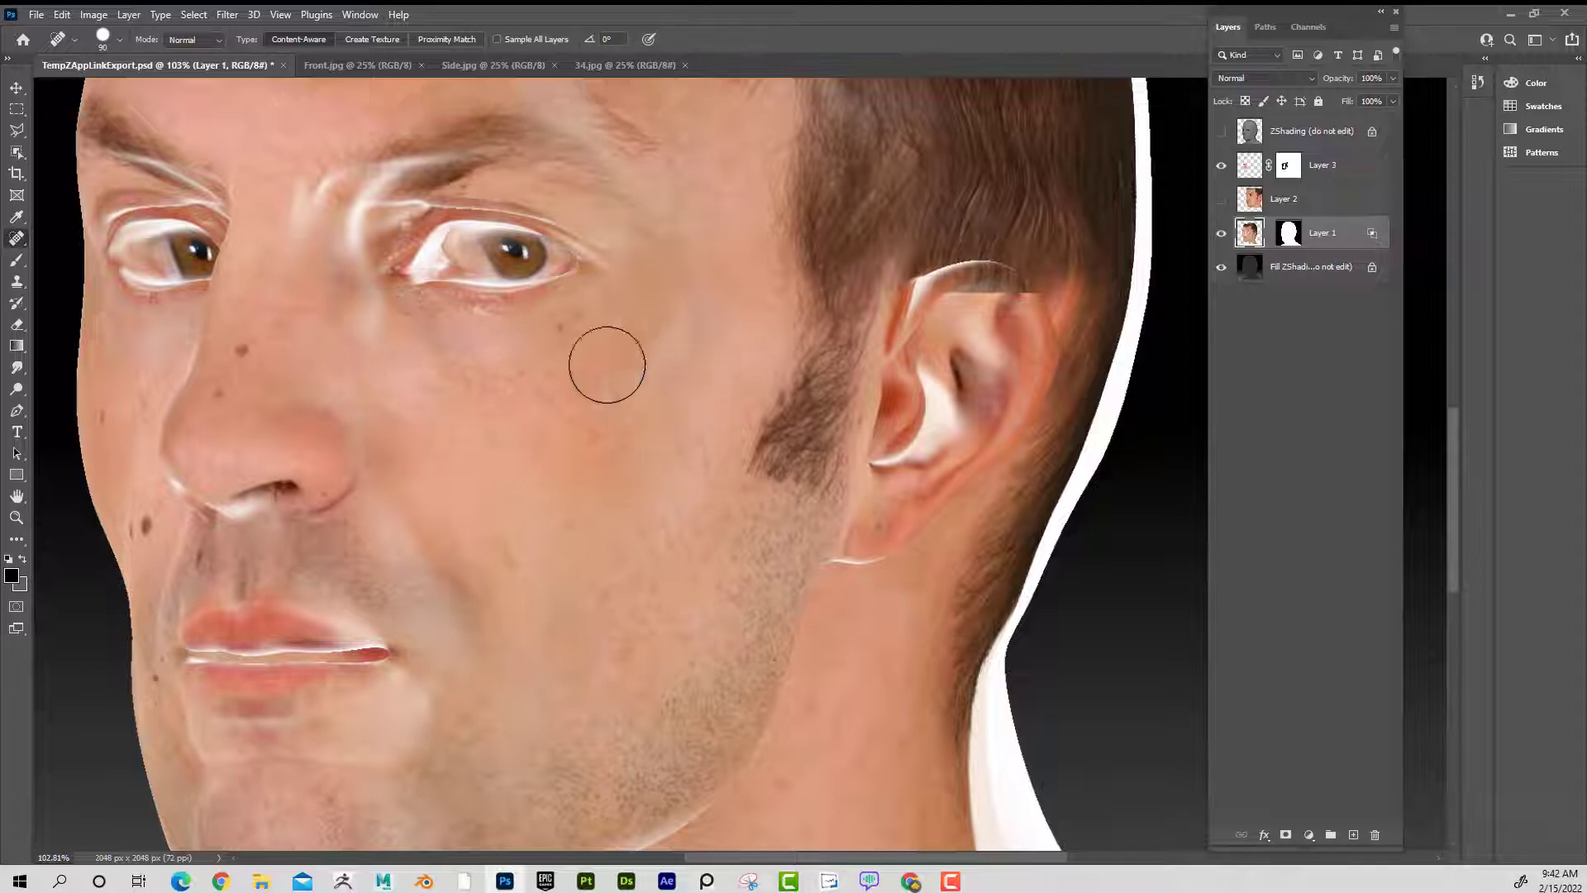
drag(662, 309, 739, 513)
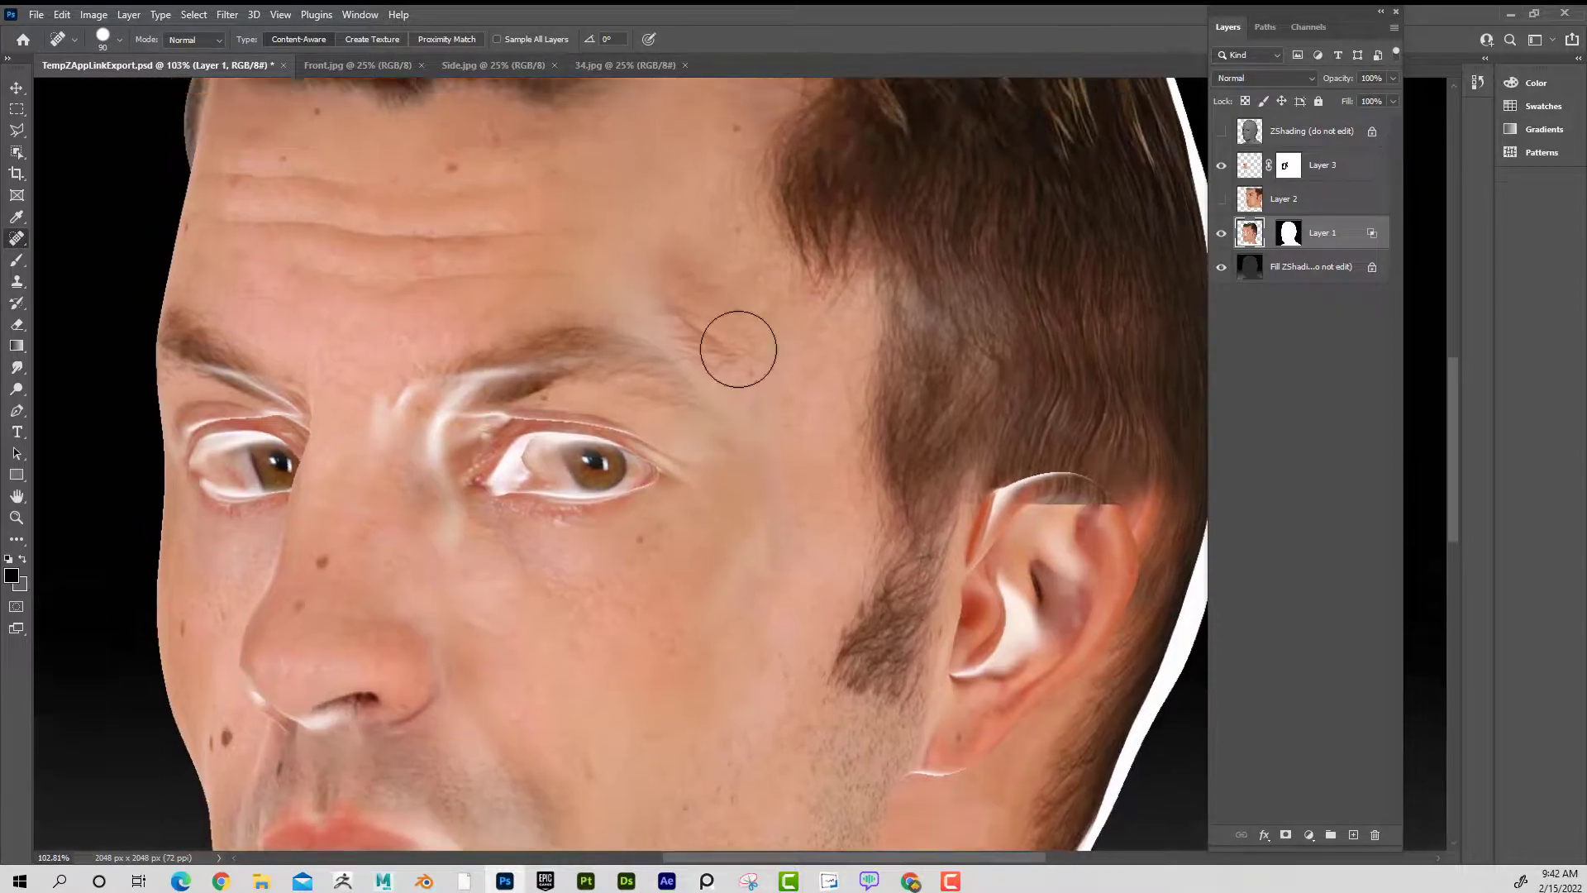
- Spot-heal the stray hair marks on the temple beside the eyebrow and the uneven patch on the cheek beside the nose on Layer 1
mouse_move(739, 349)
mouse_down()
mouse_move(719, 355)
mouse_move(680, 285)
mouse_up()
drag(636, 363, 714, 161)
mouse_move(640, 479)
mouse_down()
mouse_move(593, 313)
mouse_move(630, 418)
mouse_up()
drag(546, 373, 552, 386)
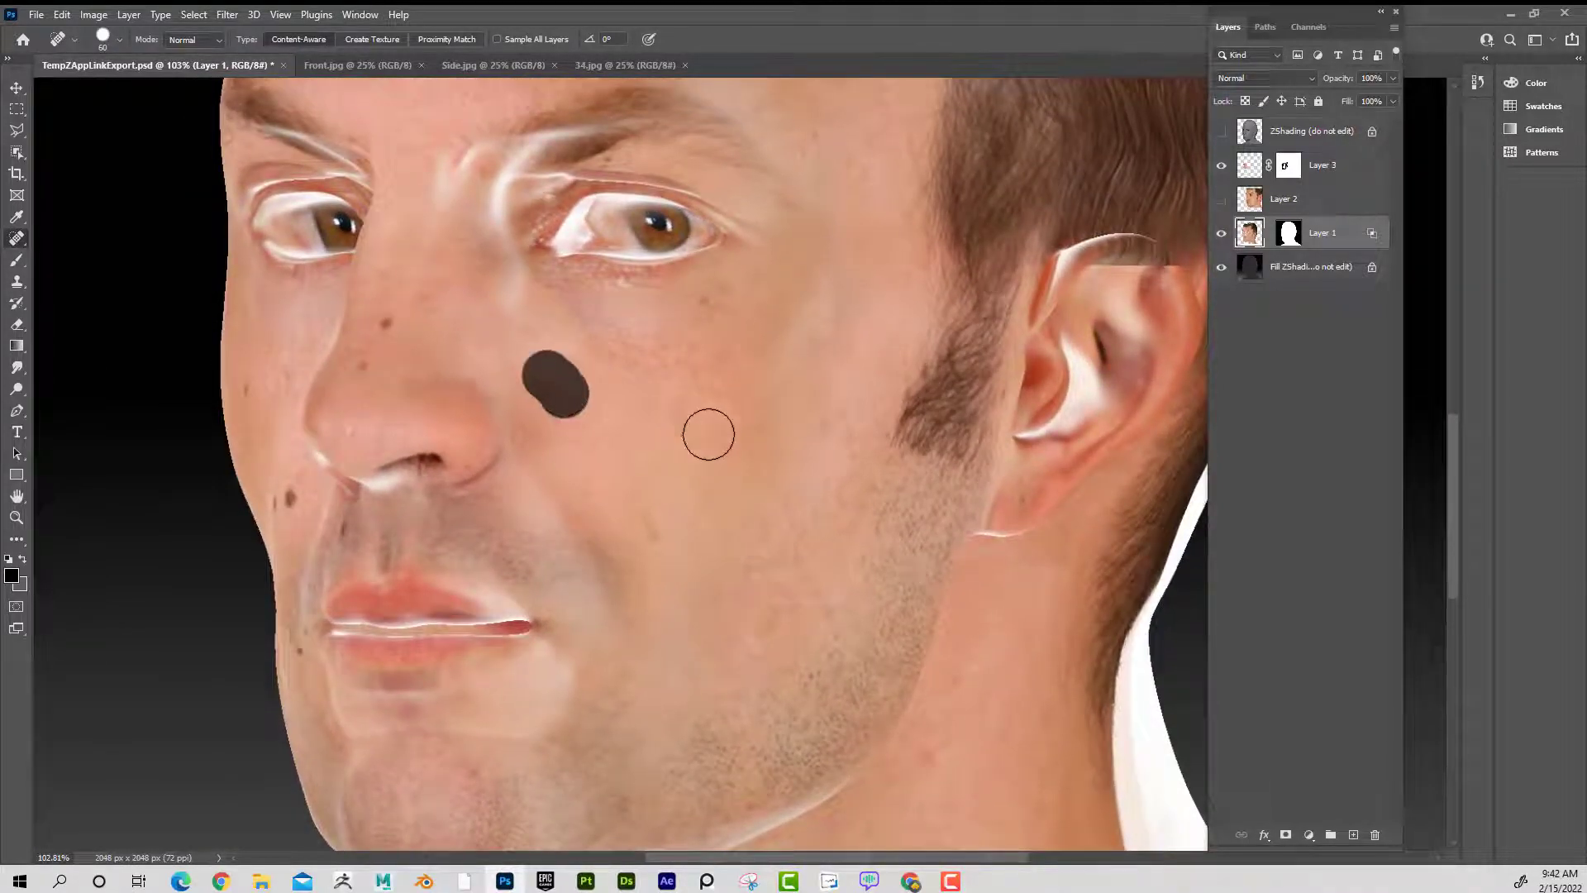
drag(515, 296, 514, 297)
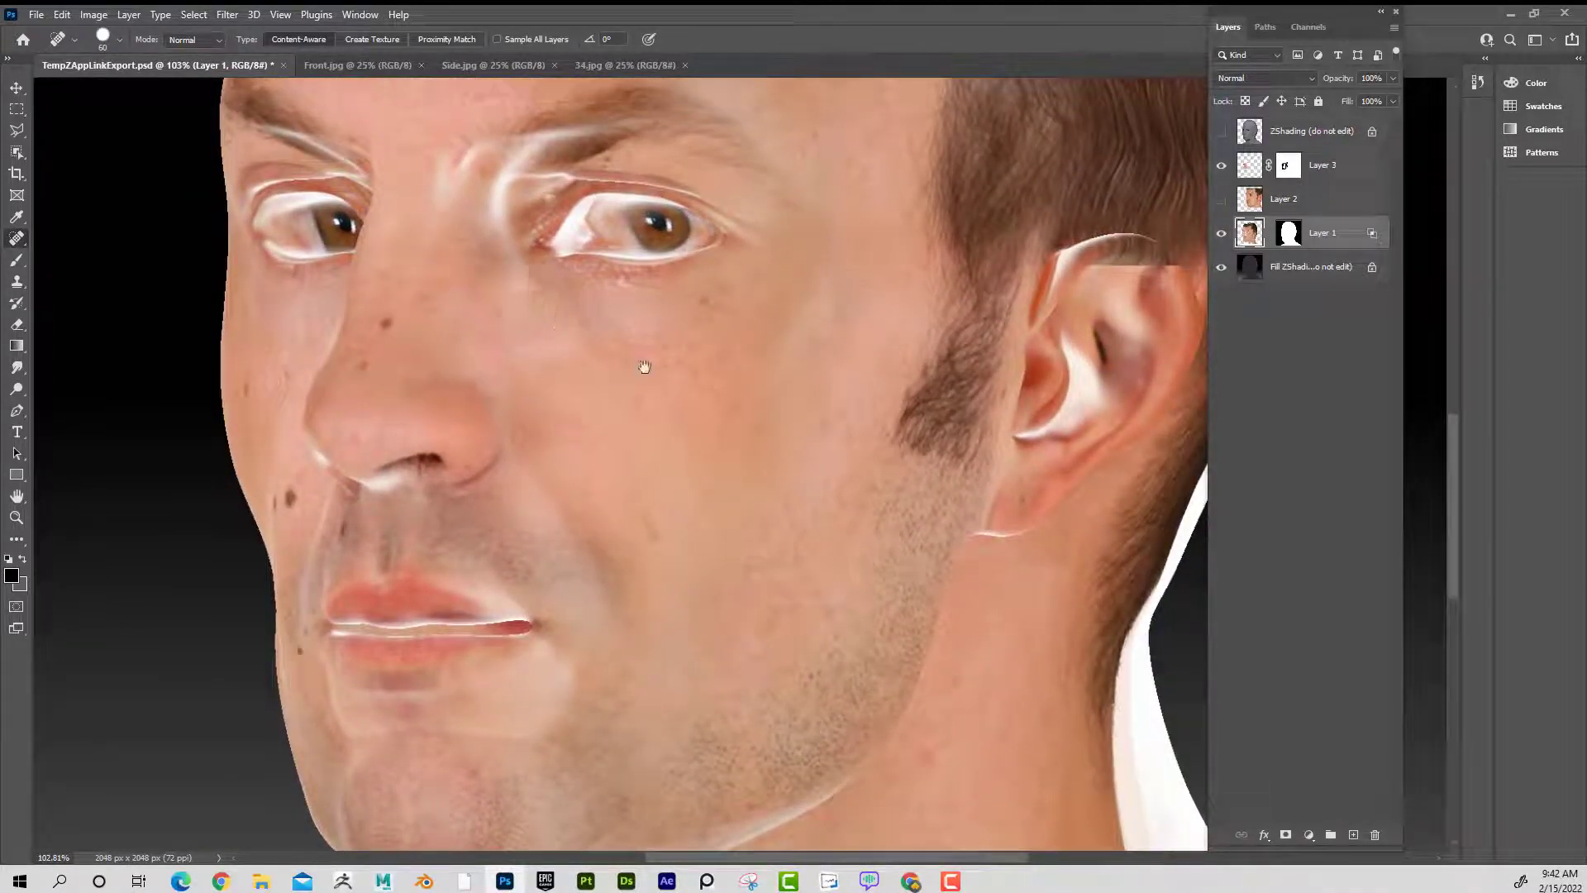
drag(644, 362, 648, 493)
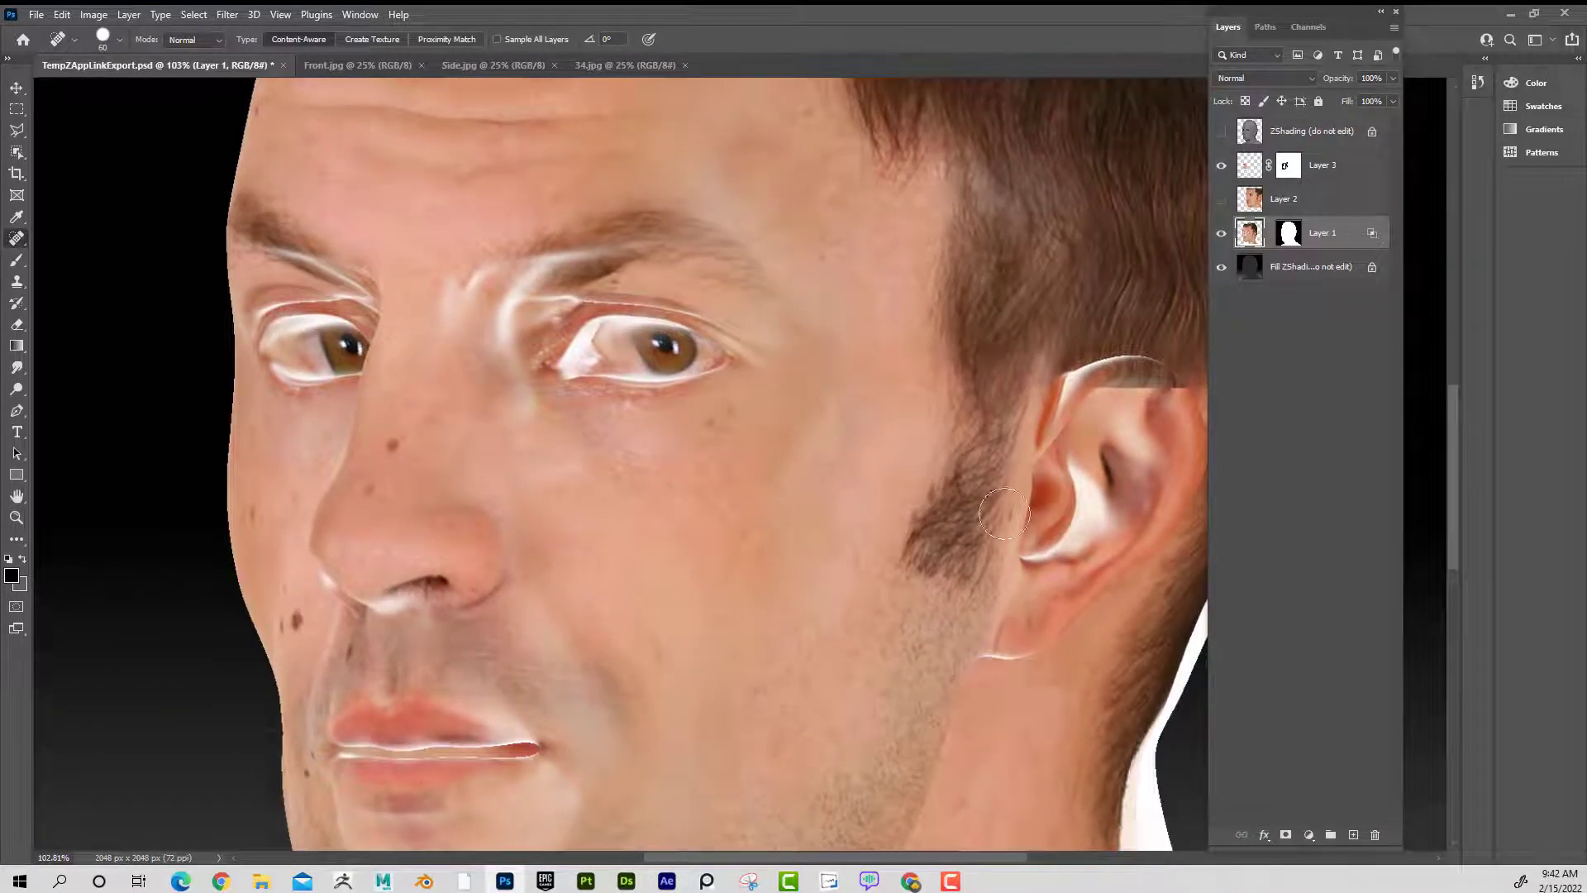
mouse_move(997, 509)
mouse_down()
mouse_move(914, 460)
mouse_move(851, 469)
mouse_up()
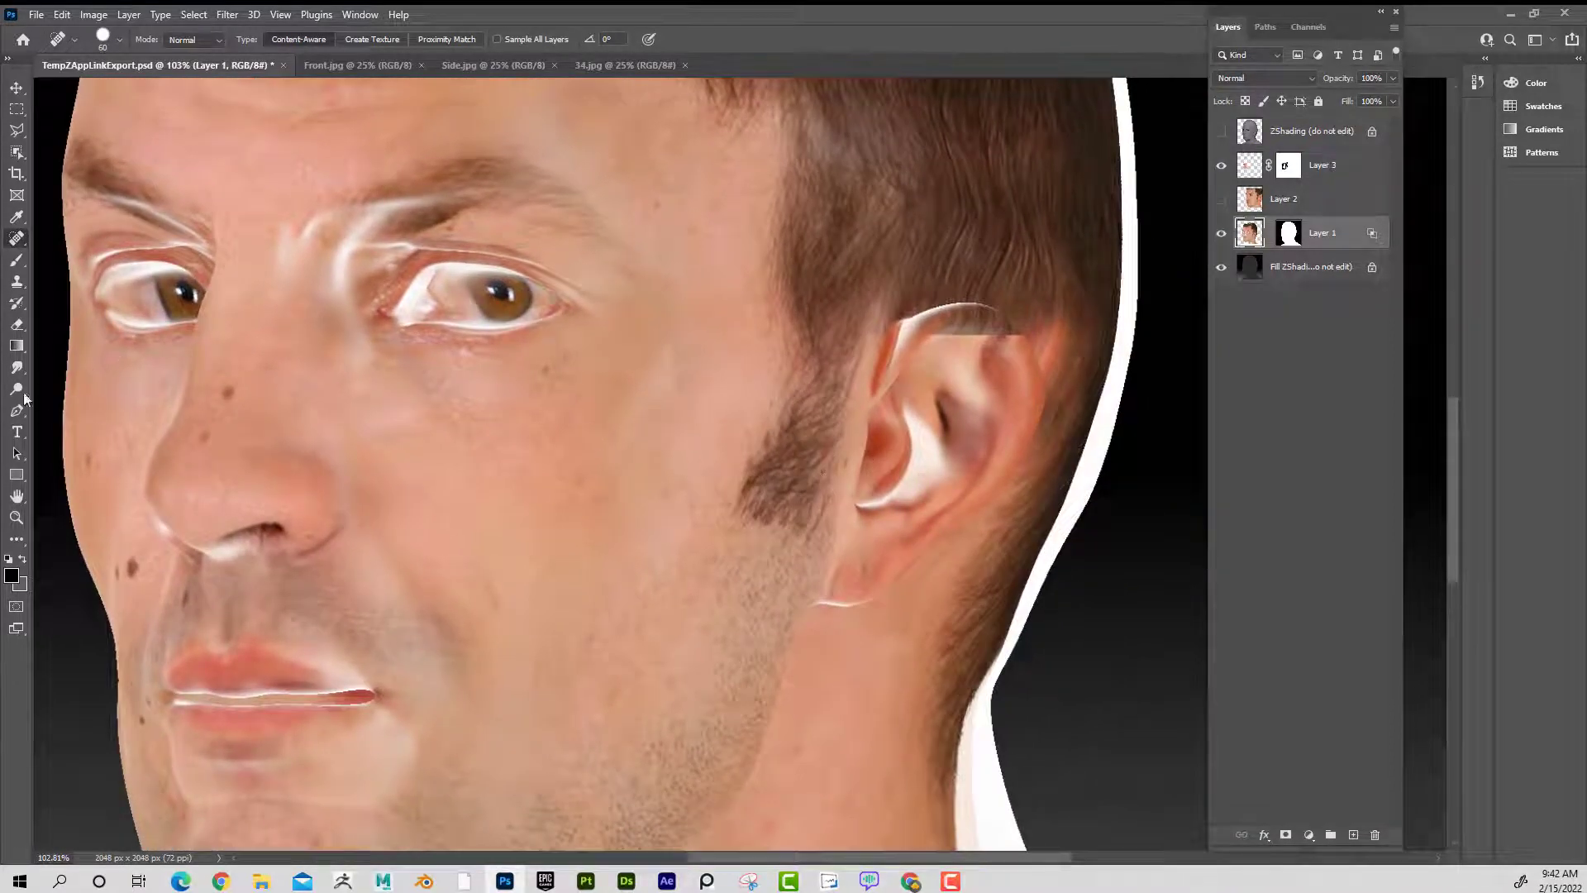
- Sample the reddish eyelid skin colour at the eye nearer the ear and paint over that whole eyeball on Layer 1 with a small brush
click(19, 519)
drag(597, 502, 533, 463)
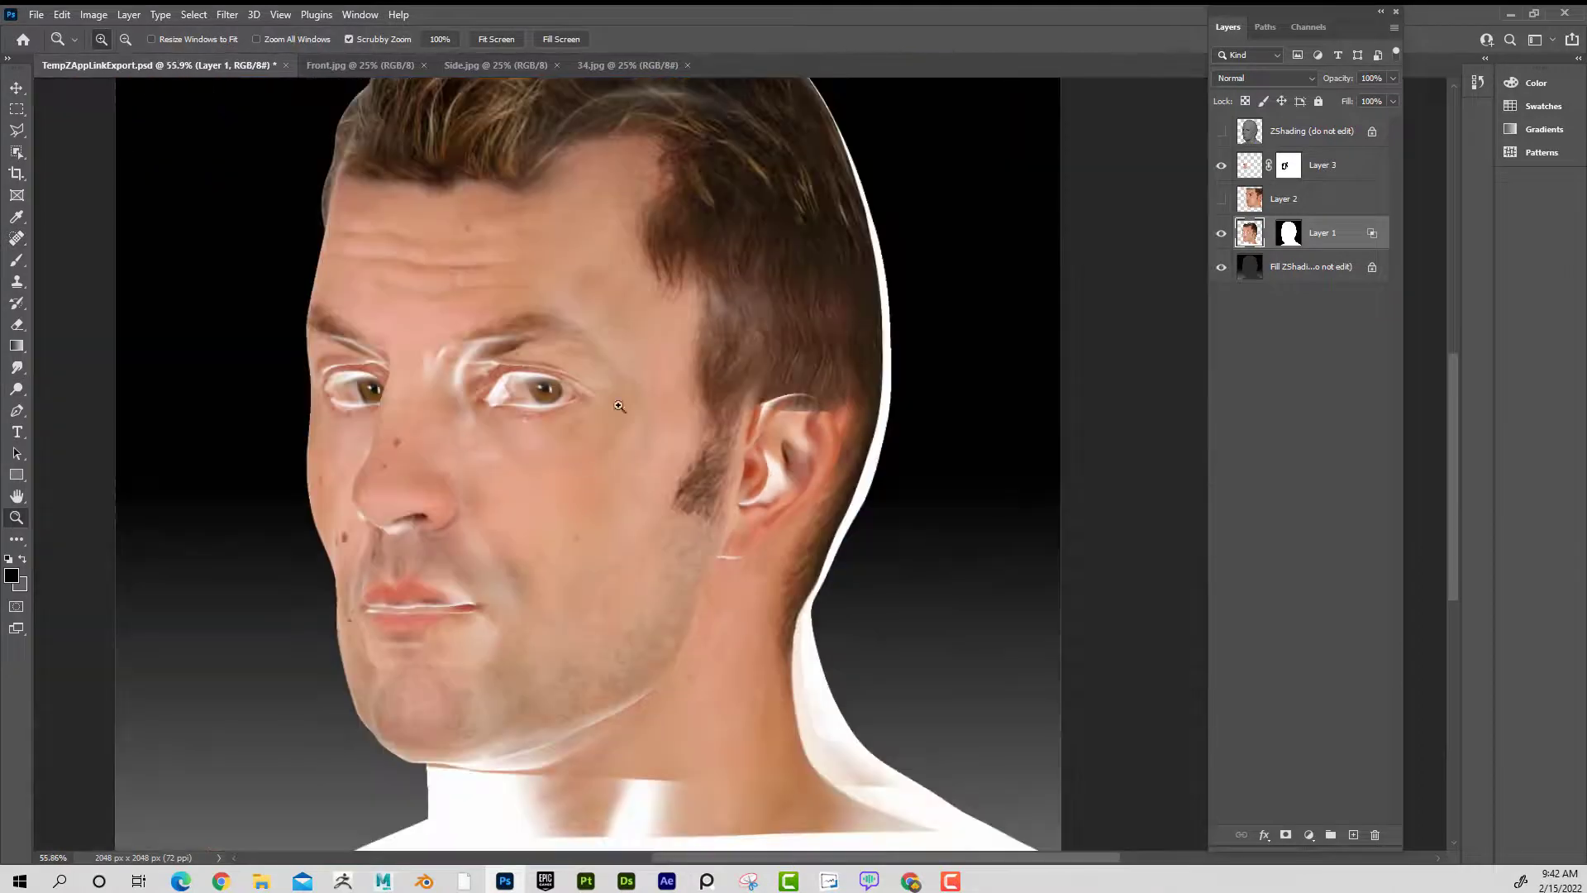
drag(544, 381, 604, 383)
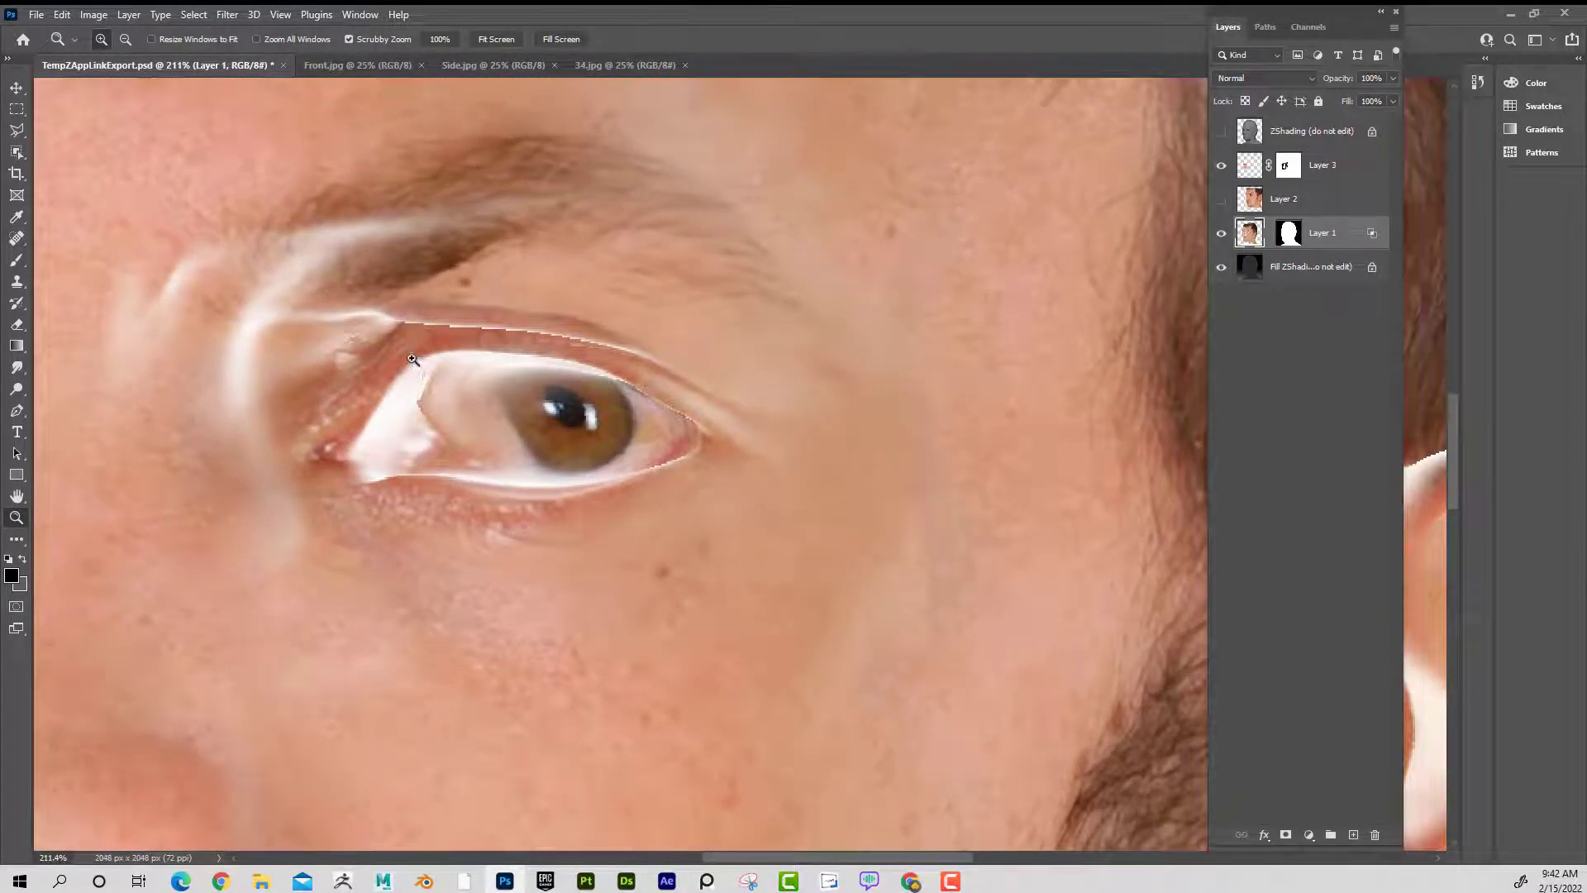
click(17, 216)
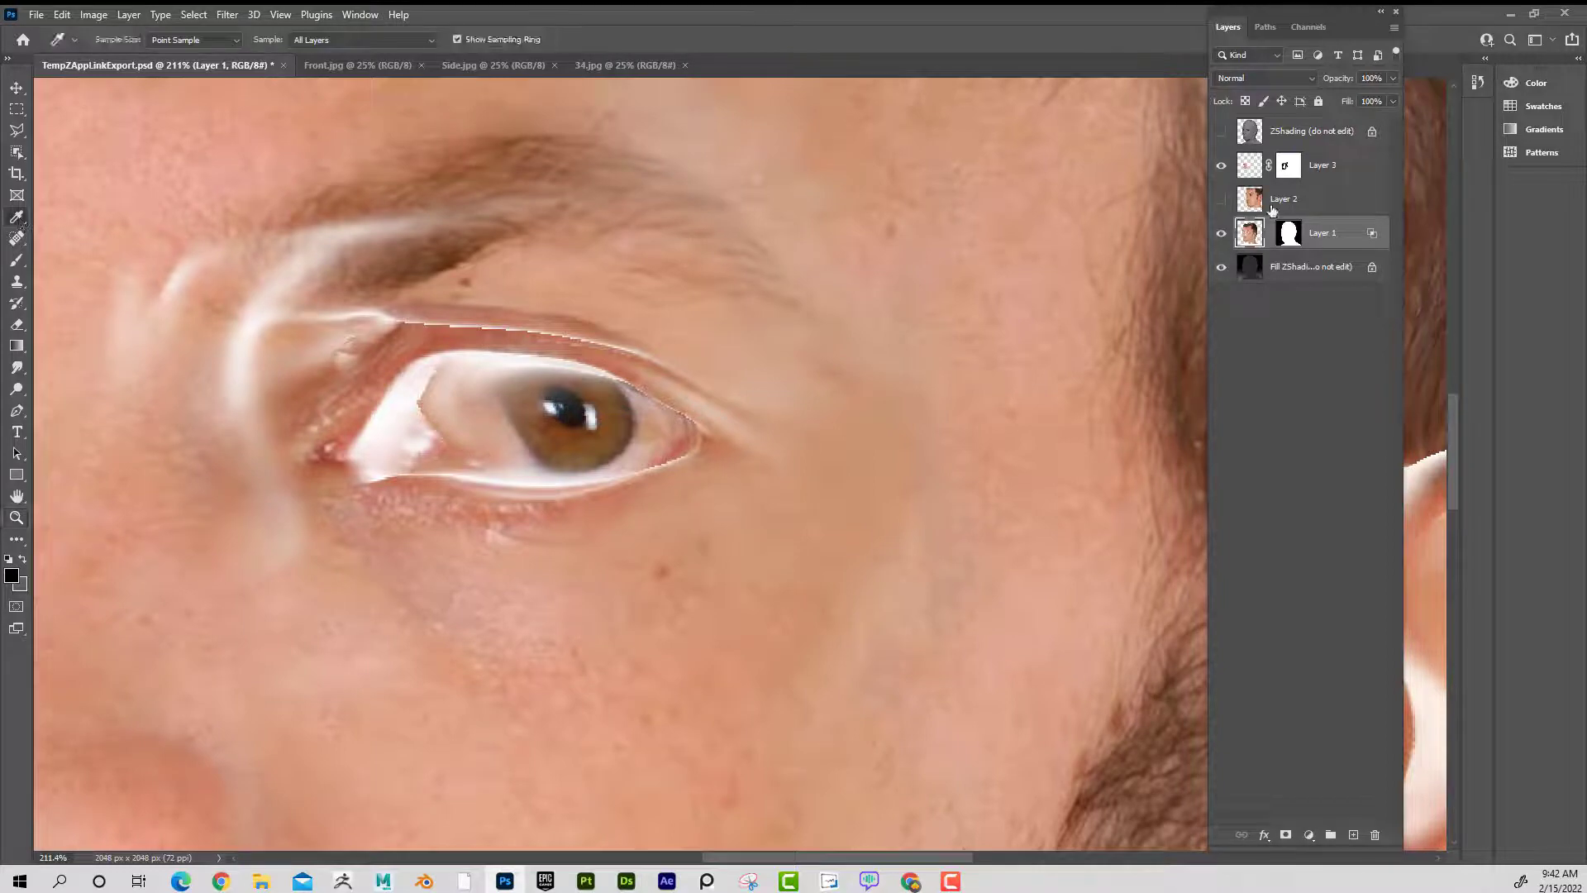
click(415, 348)
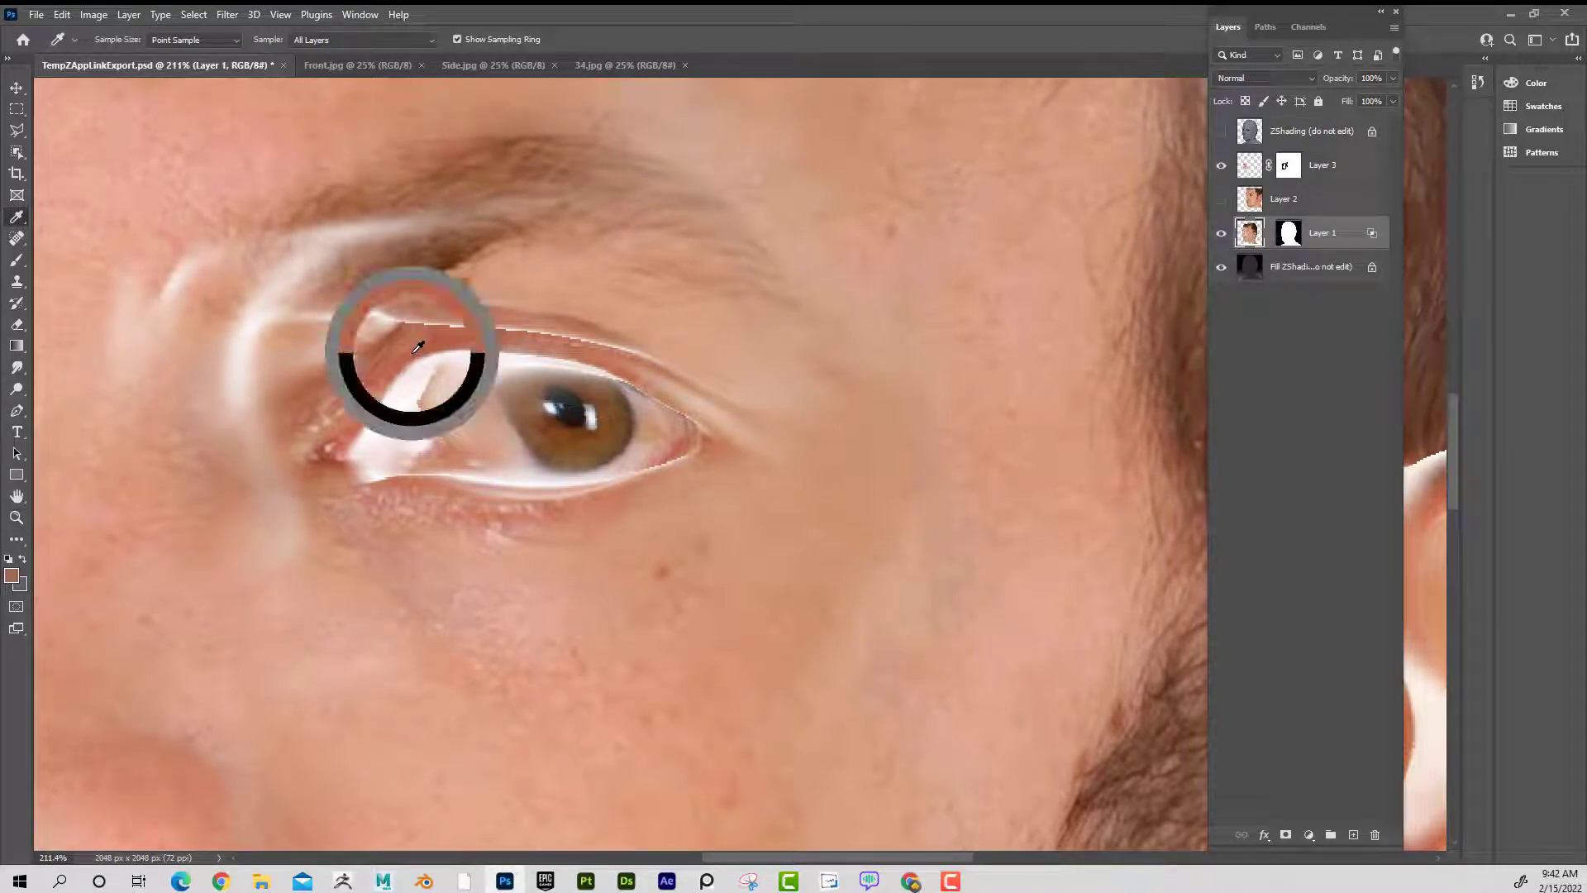
click(17, 260)
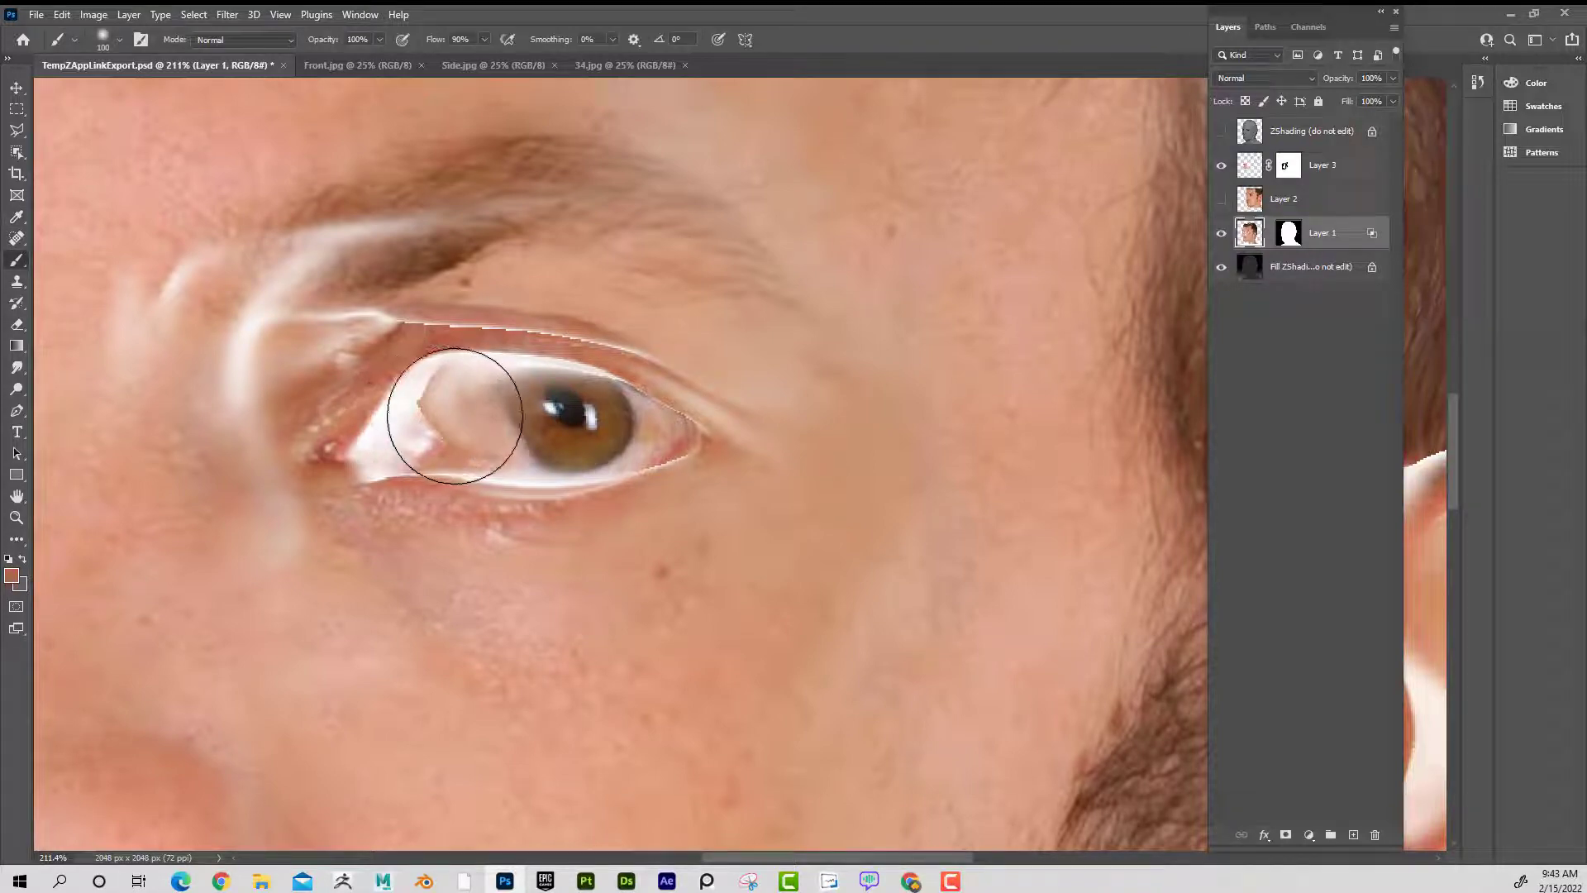
key(bracketleft)
key(bracketleft)
key(bracketleft)
key(bracketleft)
key(bracketleft)
key(bracketleft)
key(bracketleft)
key(bracketleft)
key(bracketleft)
mouse_move(446, 416)
mouse_down()
mouse_move(418, 410)
mouse_move(434, 407)
mouse_move(364, 444)
mouse_move(373, 468)
mouse_move(392, 463)
mouse_up()
key(bracketleft)
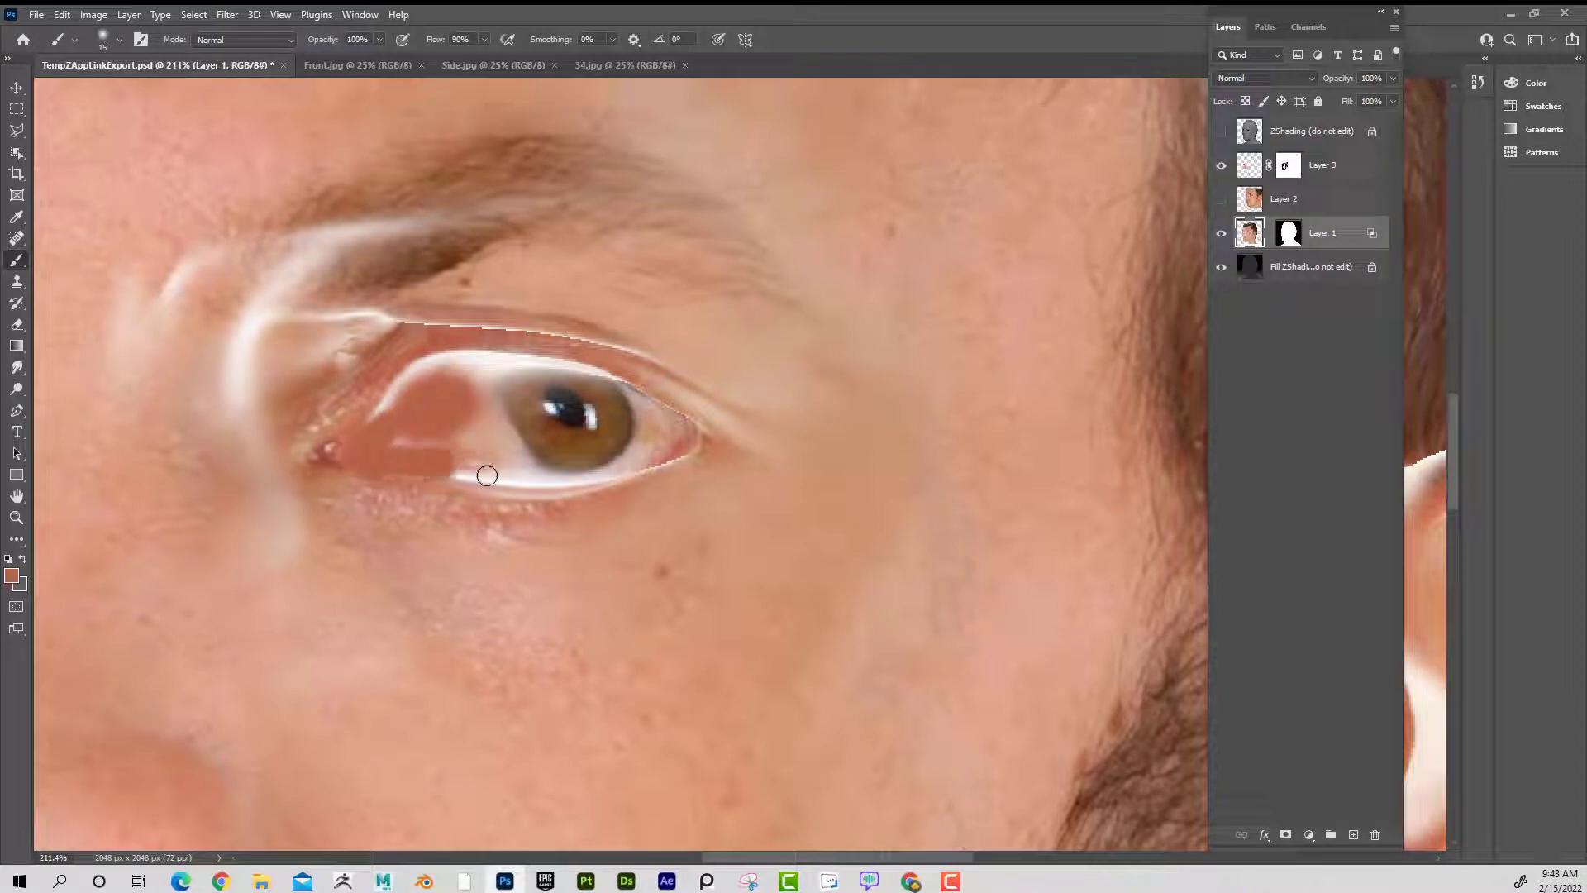
mouse_move(487, 475)
mouse_down()
mouse_move(391, 469)
mouse_move(567, 479)
mouse_move(537, 480)
mouse_move(674, 447)
mouse_move(612, 382)
mouse_move(499, 358)
mouse_move(421, 367)
mouse_move(400, 436)
mouse_move(605, 454)
mouse_move(507, 428)
mouse_move(445, 382)
mouse_up()
drag(564, 390, 580, 408)
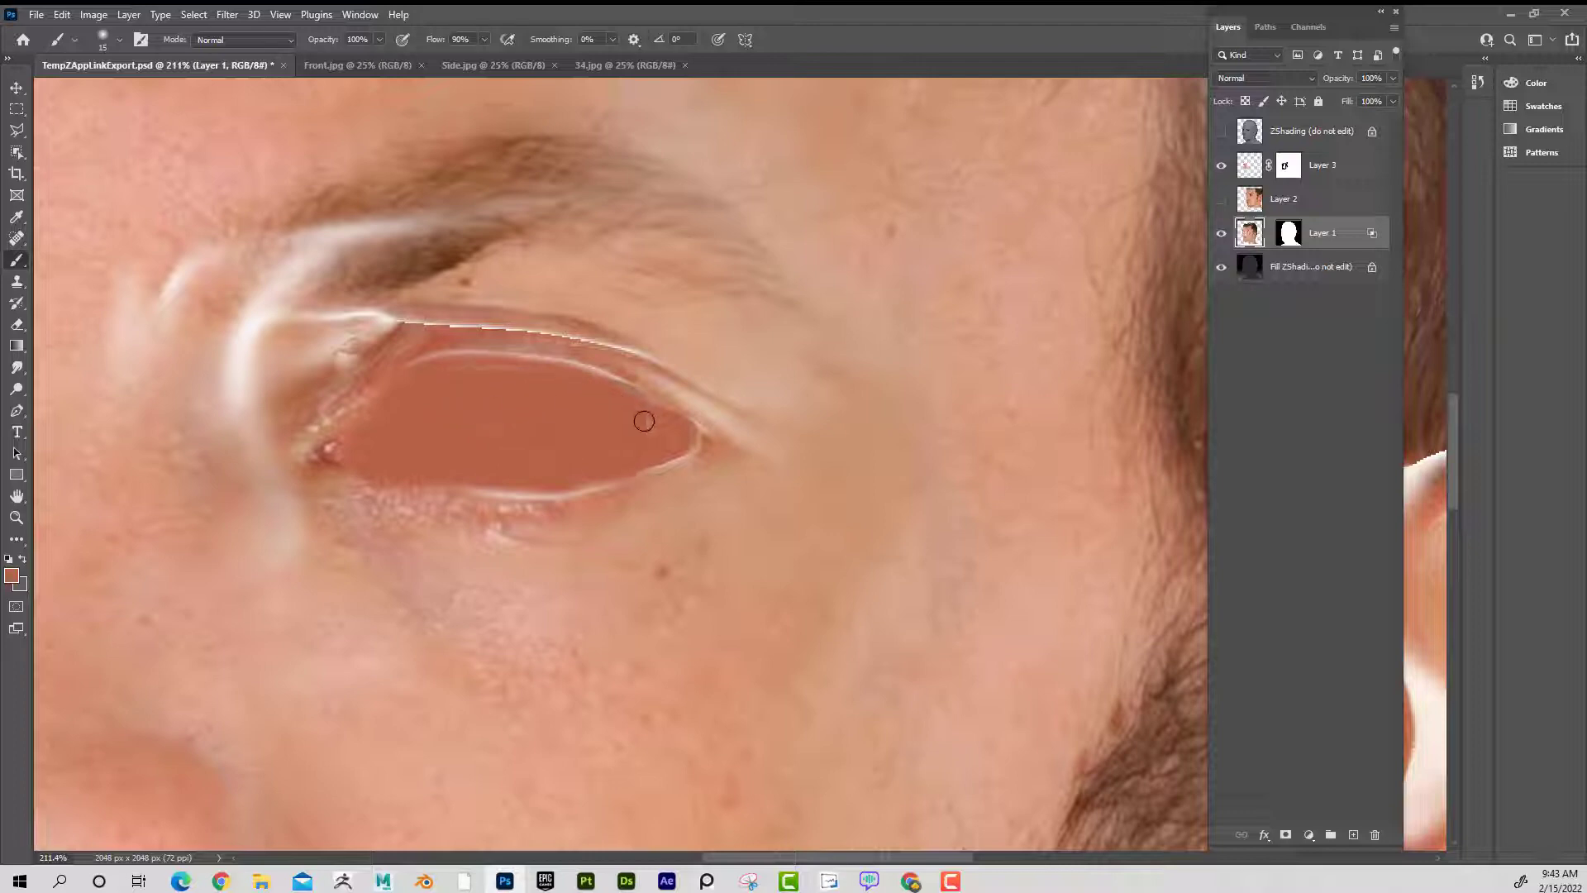
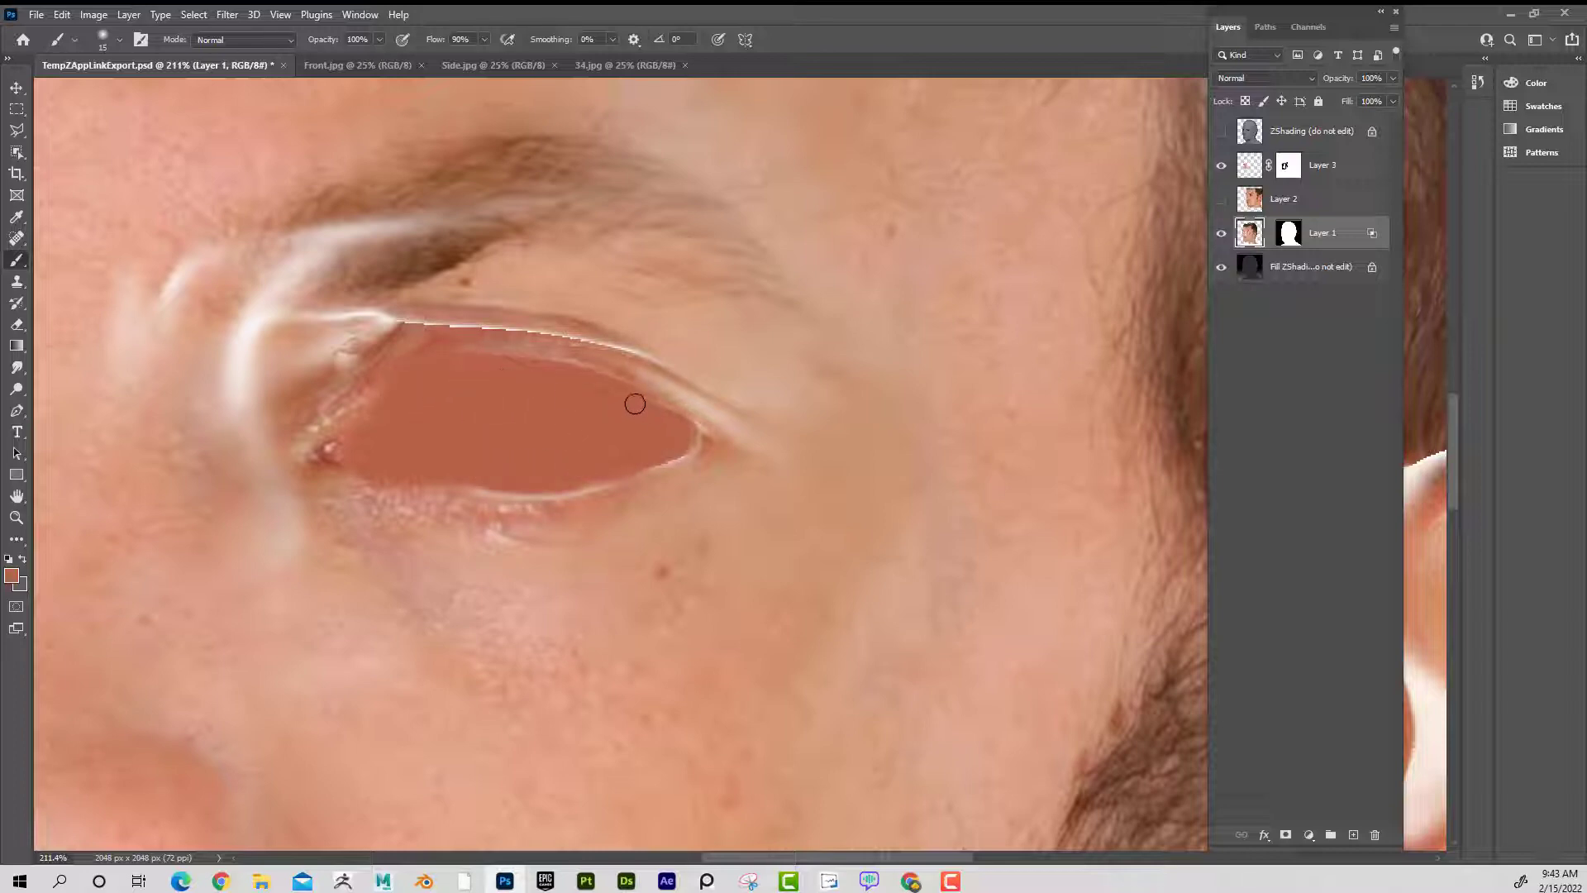
- Delete the hidden Layer 2 and merge the nose patch on Layer 3 down into Layer 1, keeping Layer 1's mask
click(20, 519)
drag(610, 478, 417, 486)
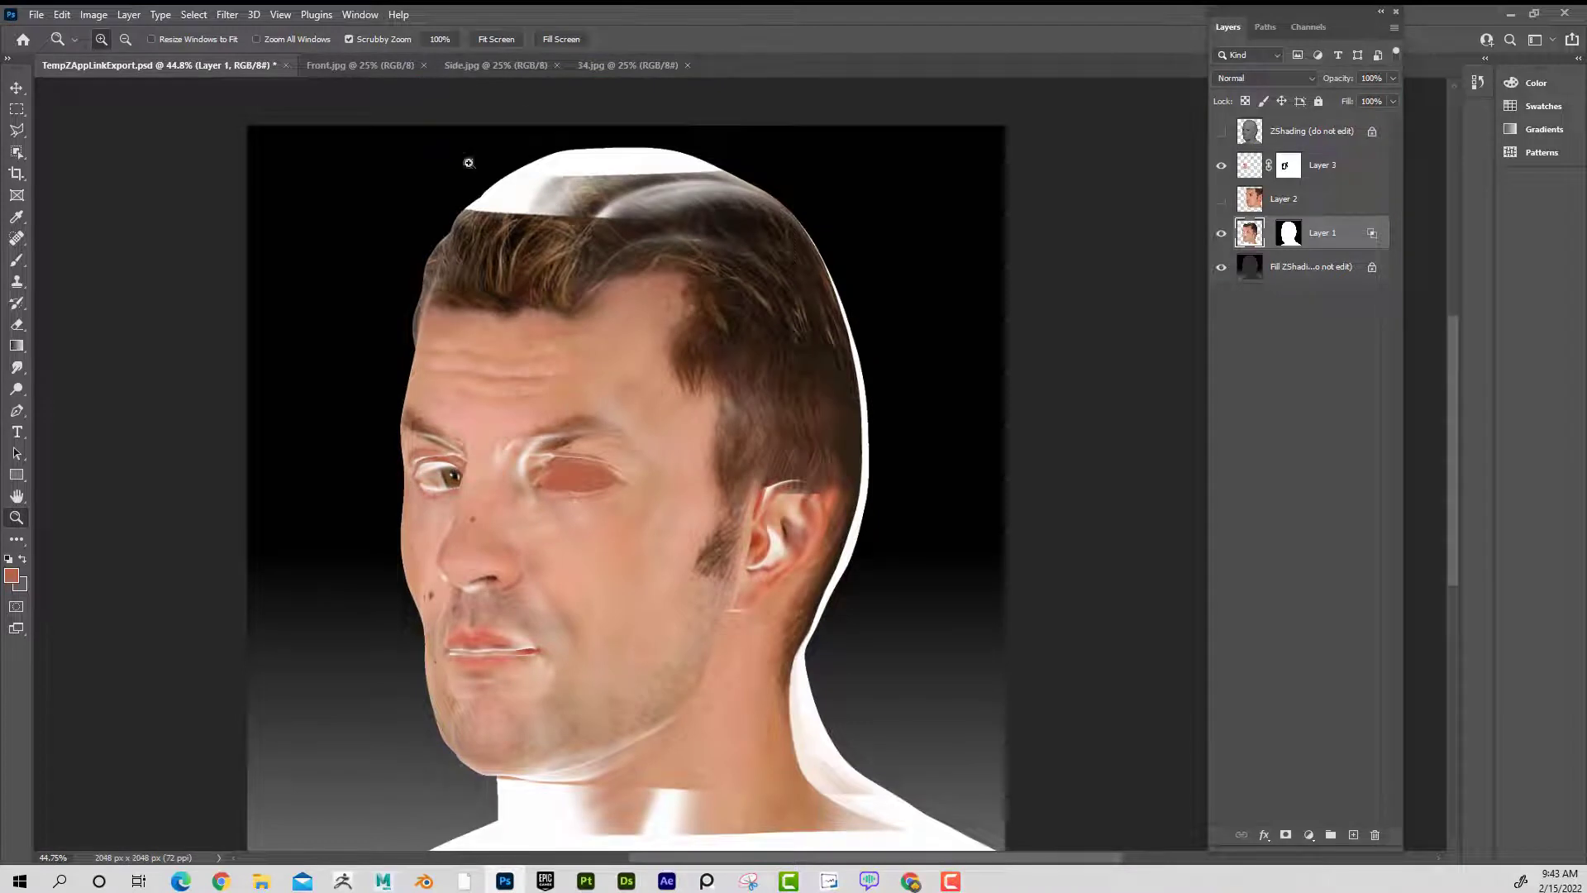
click(1334, 174)
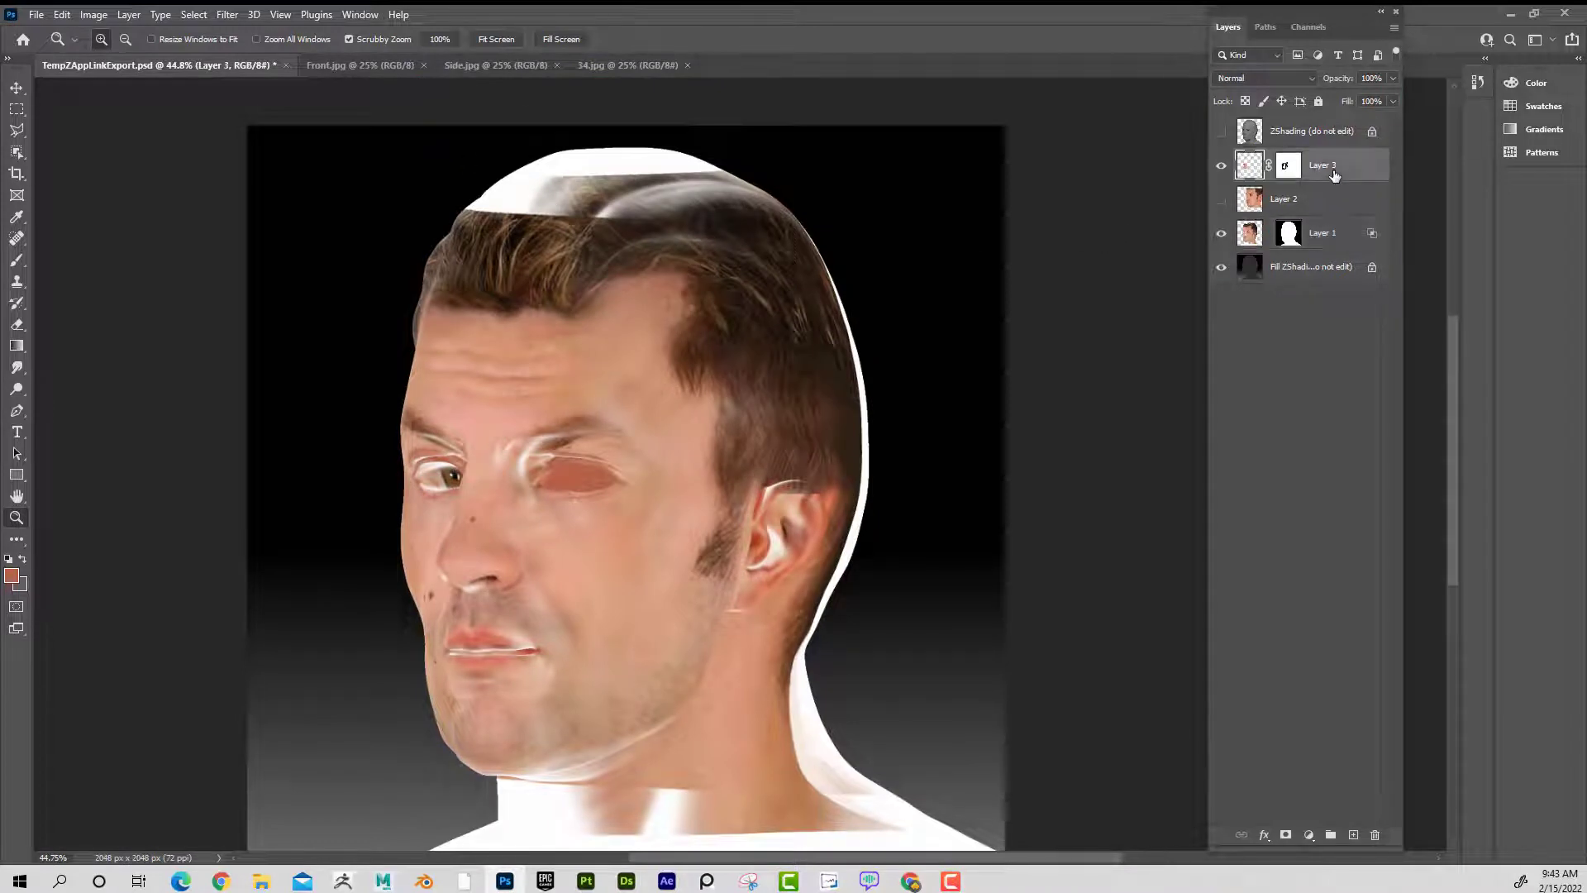
click(1295, 201)
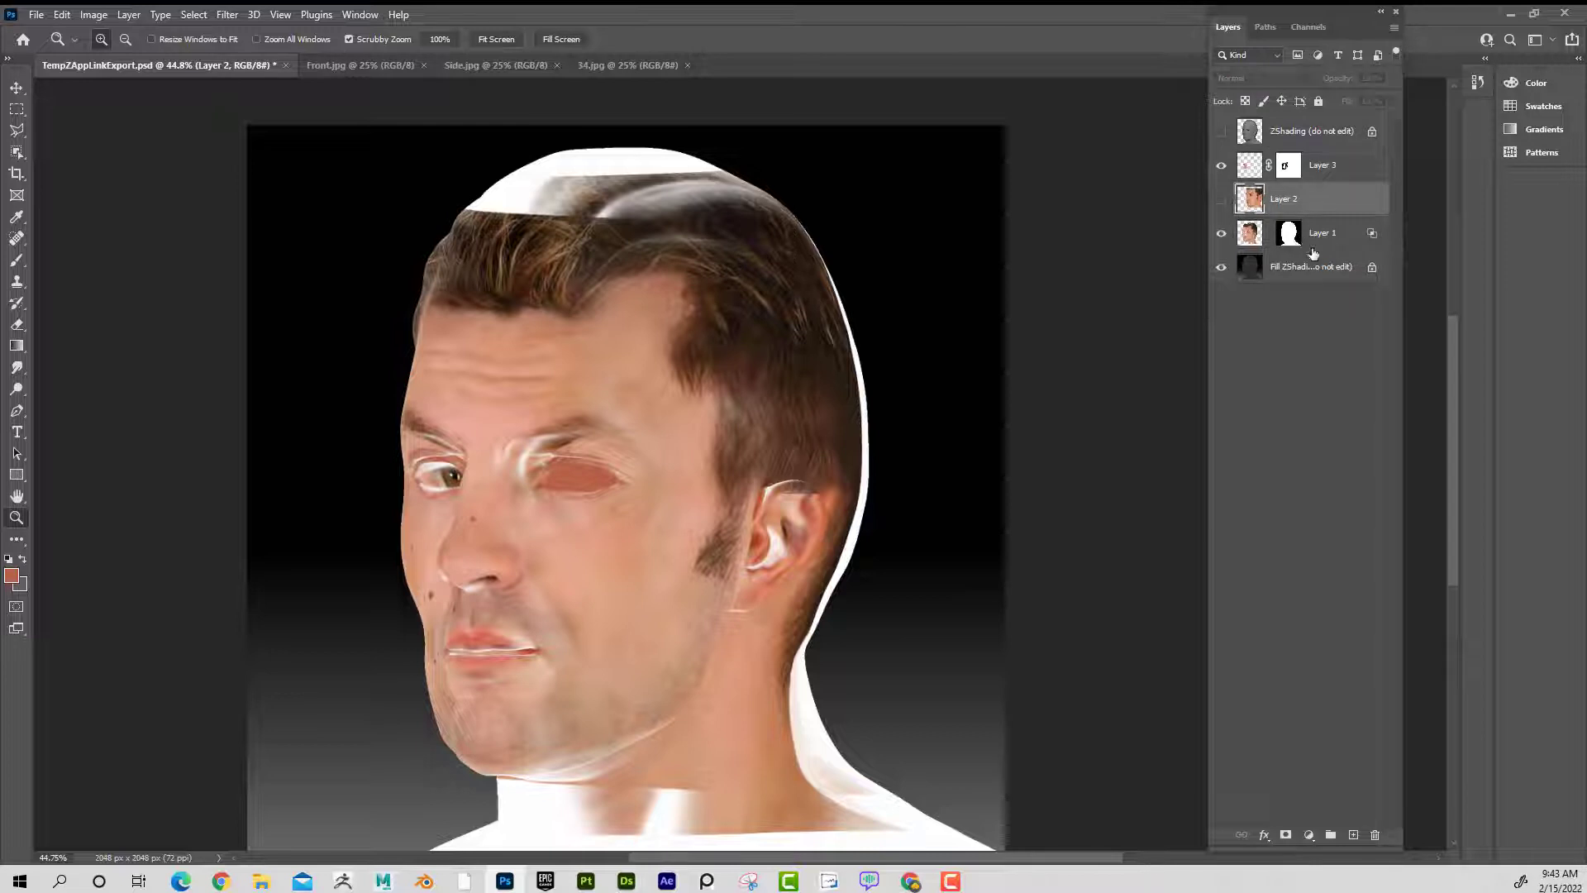
click(1374, 837)
click(715, 331)
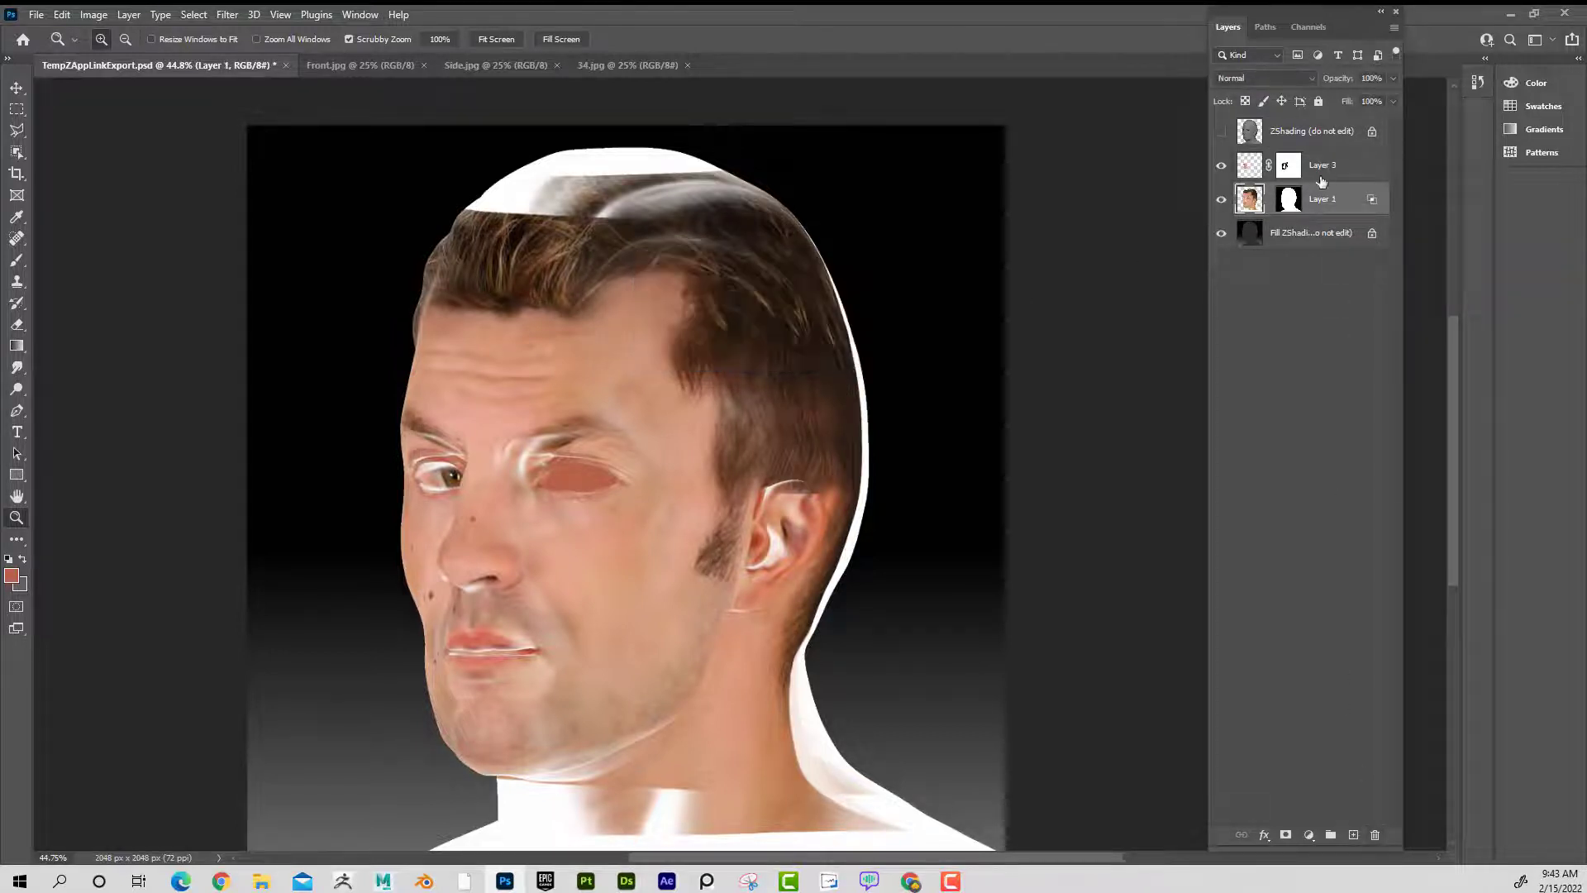
key(ctrl+e)
click(804, 350)
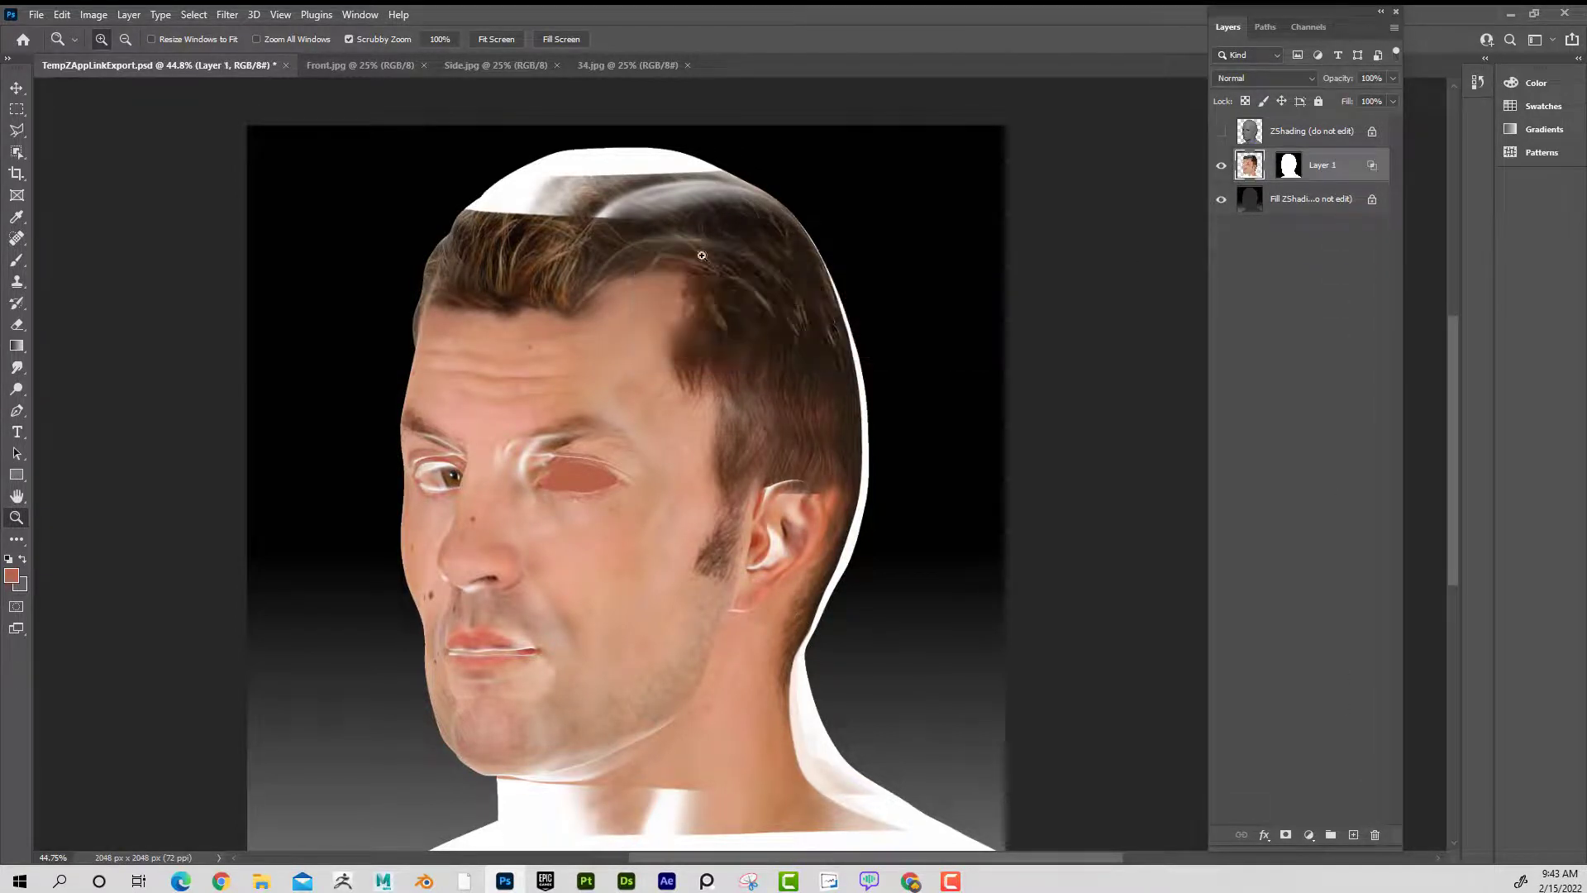
- Save TempZAppLinkExport.psd, switch to ZBrush and pick up the edited projection onto the DemoHead model
click(38, 14)
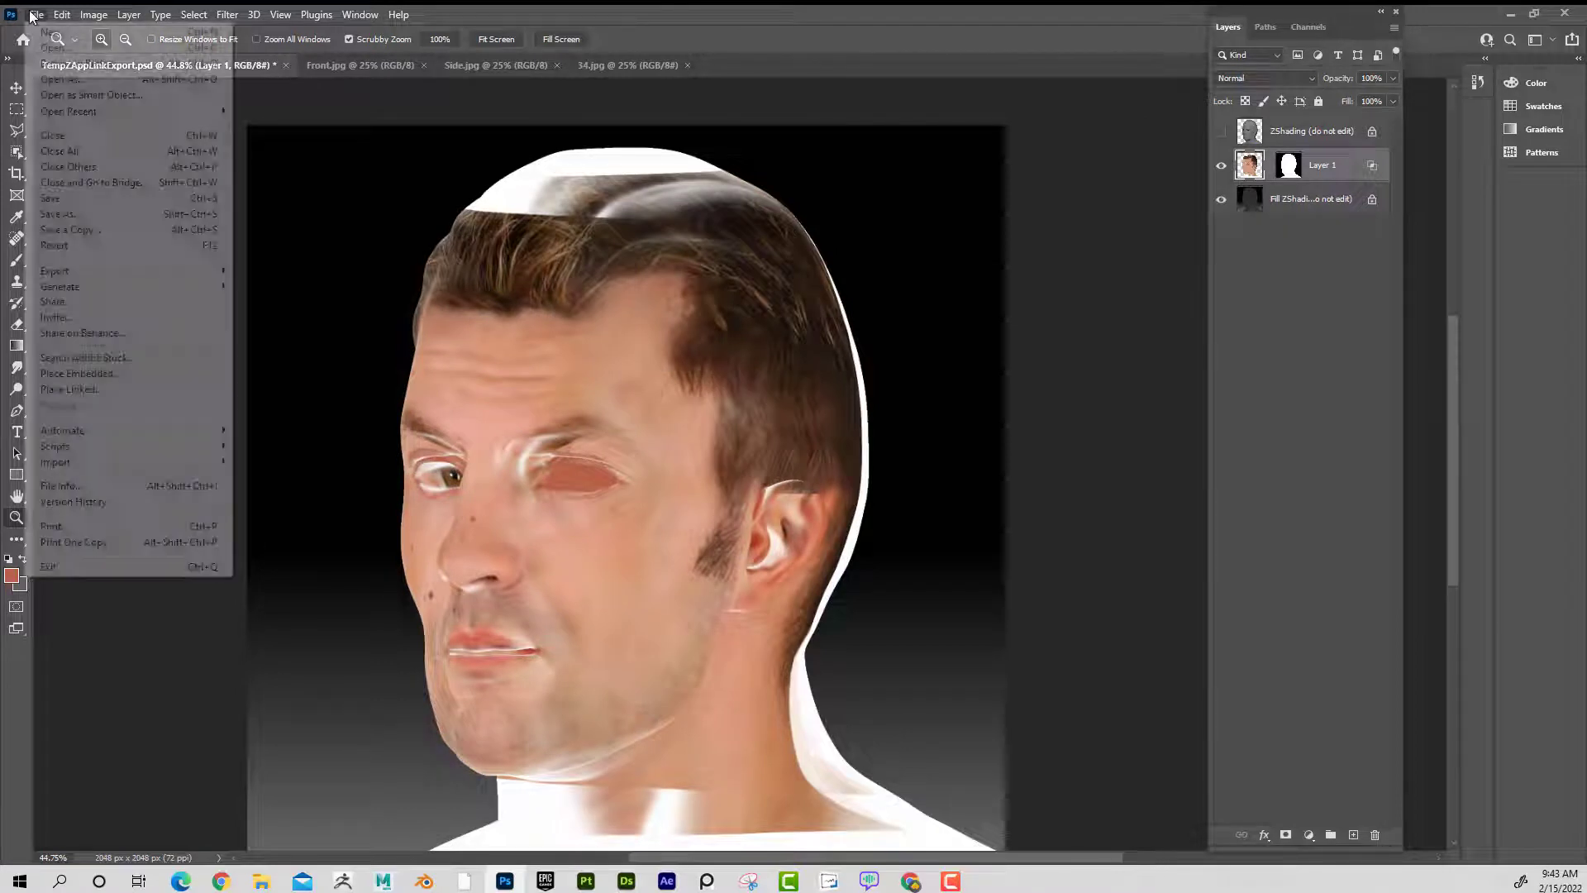
click(96, 204)
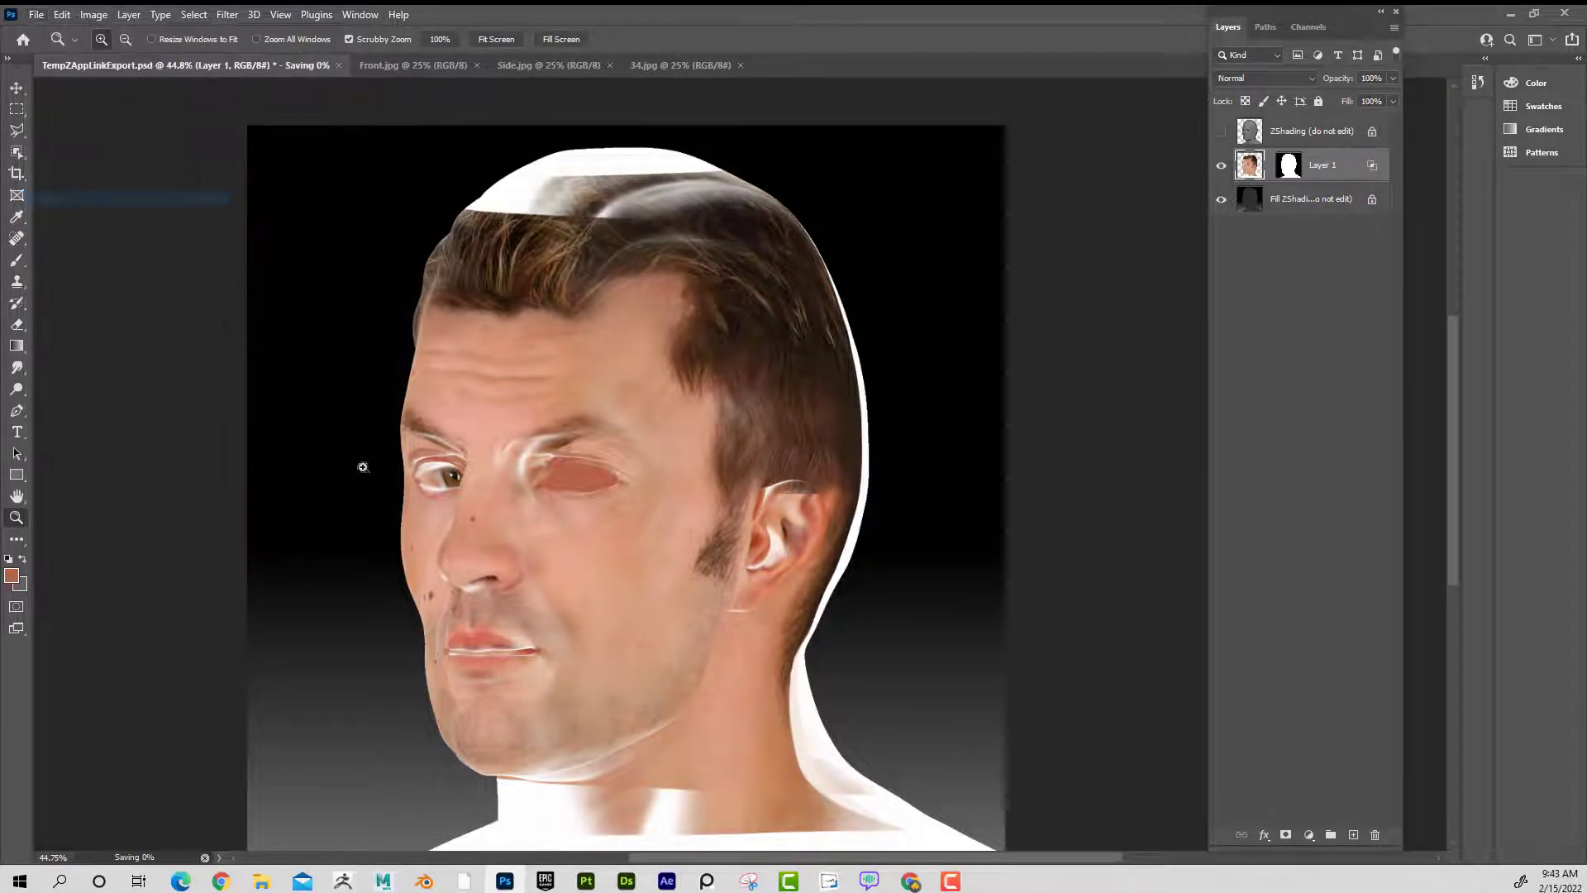
click(344, 881)
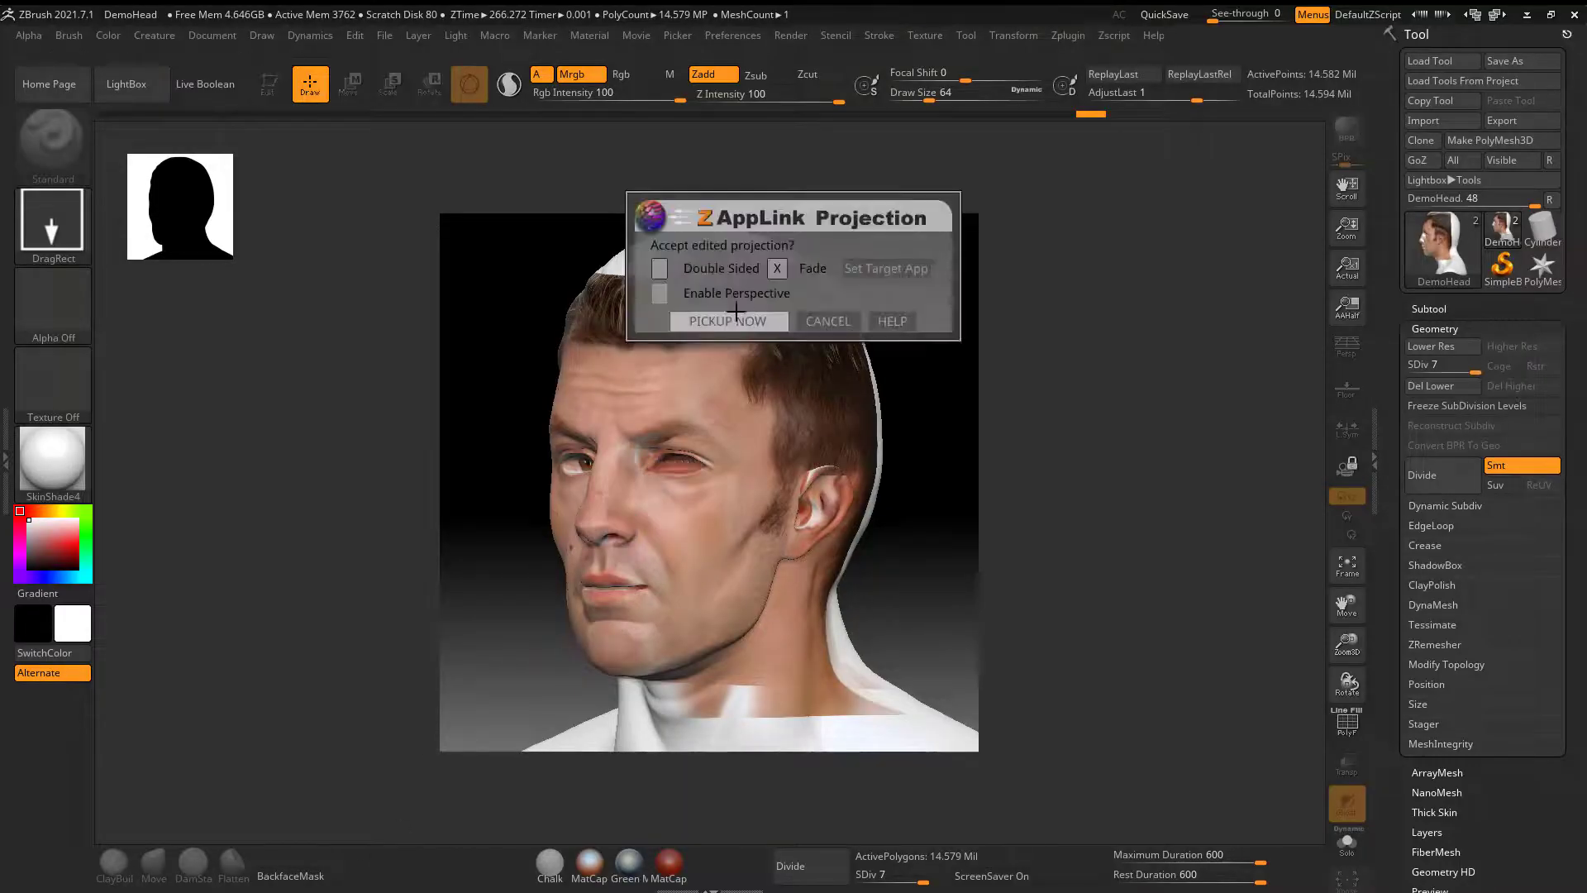
click(734, 321)
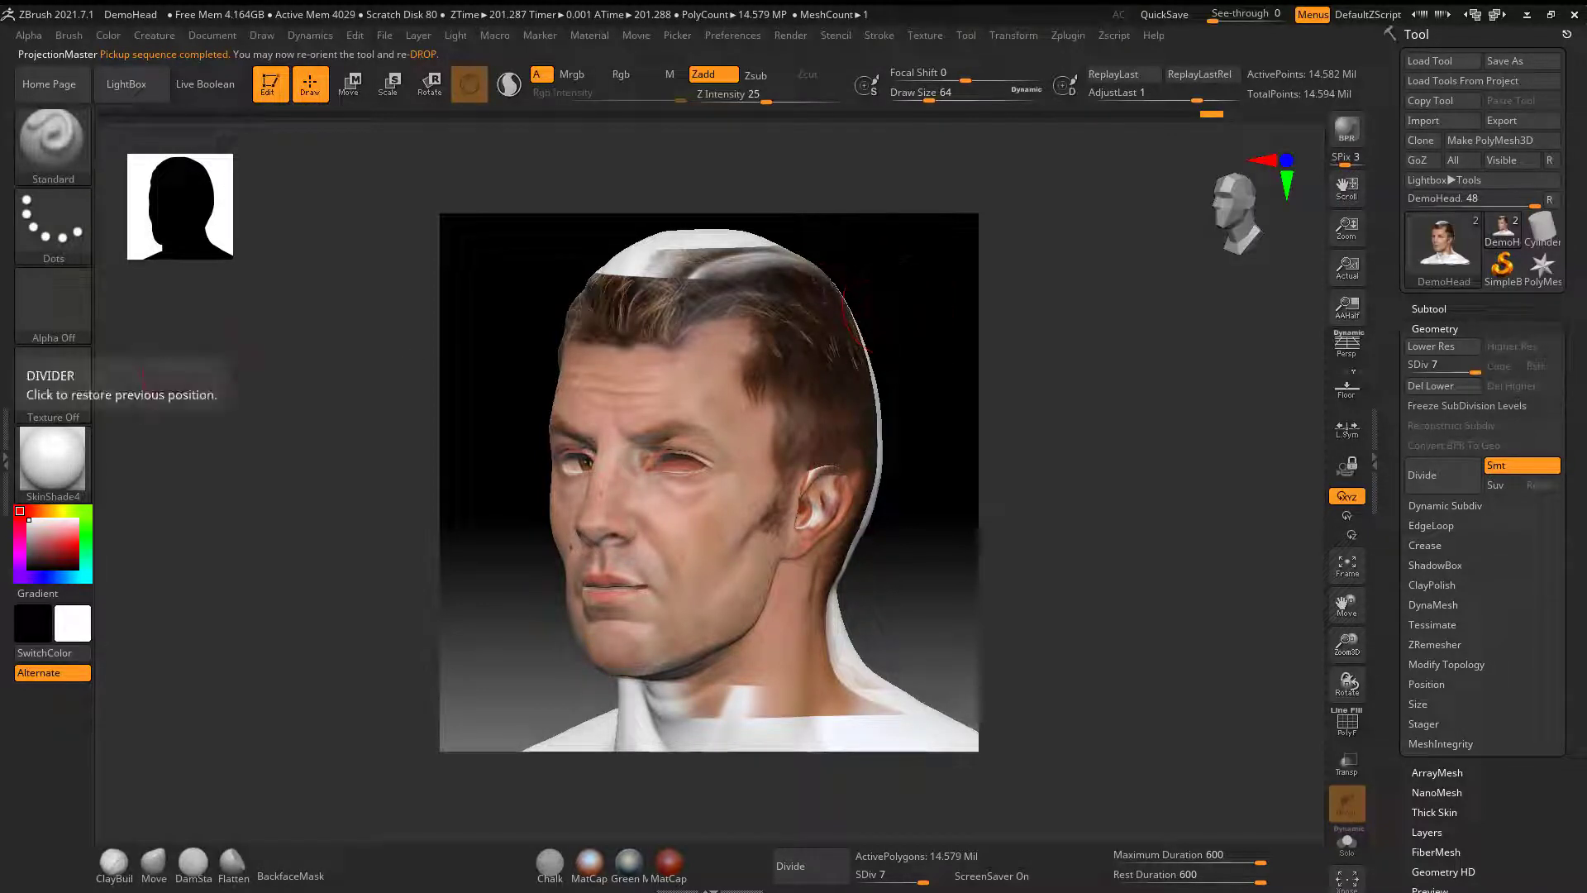
- Open the 34 photo from the FaceImages folder, set it aside as a reference, and return to ZBrush
key(alt+Tab)
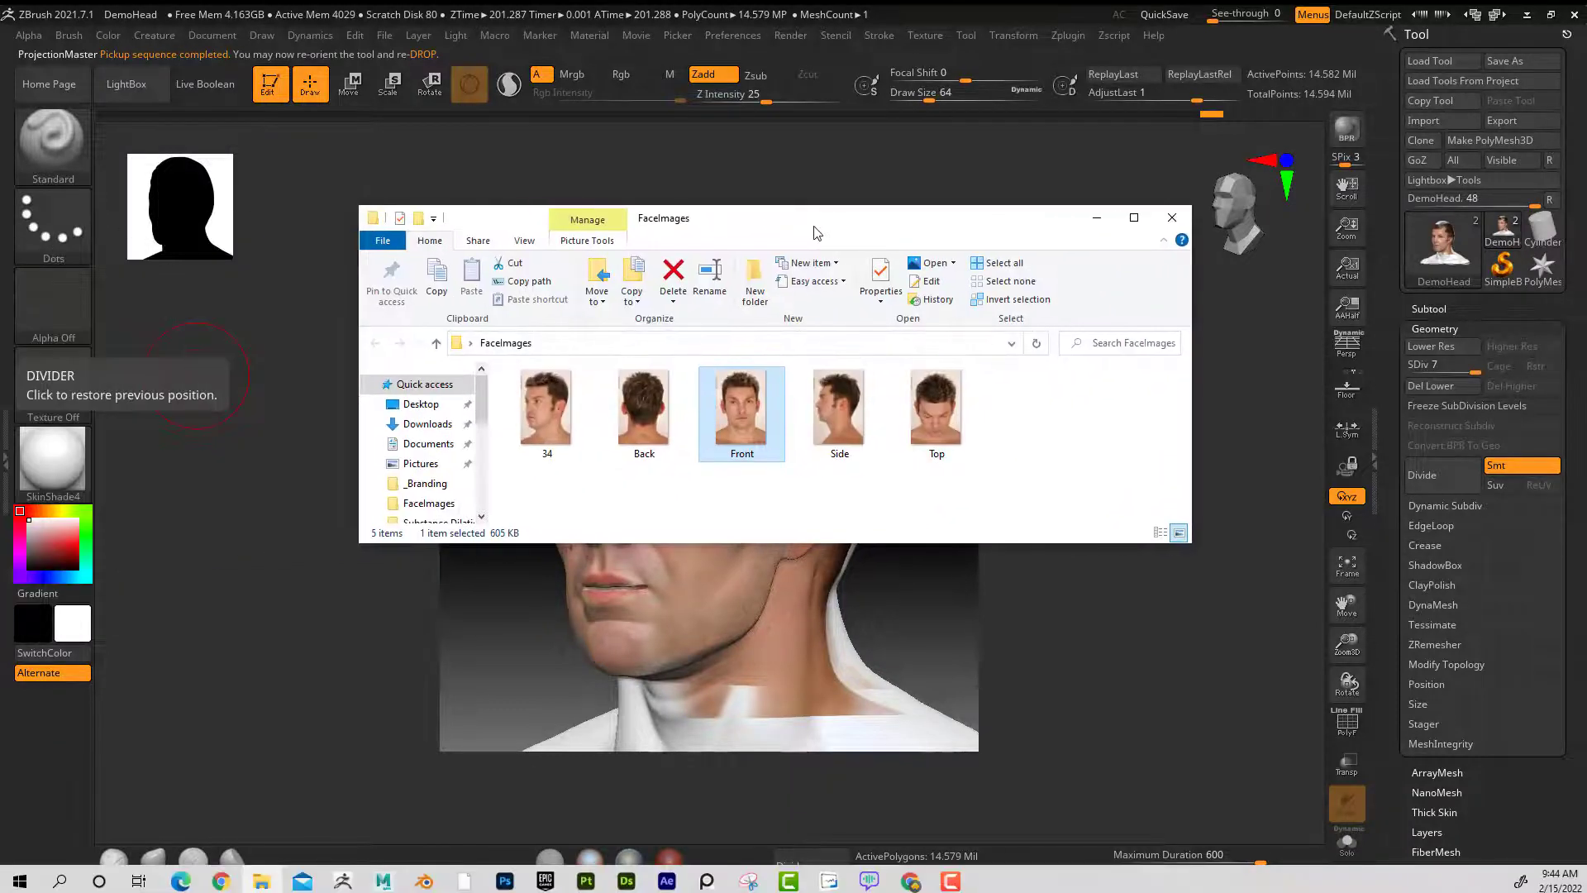
double_click(543, 416)
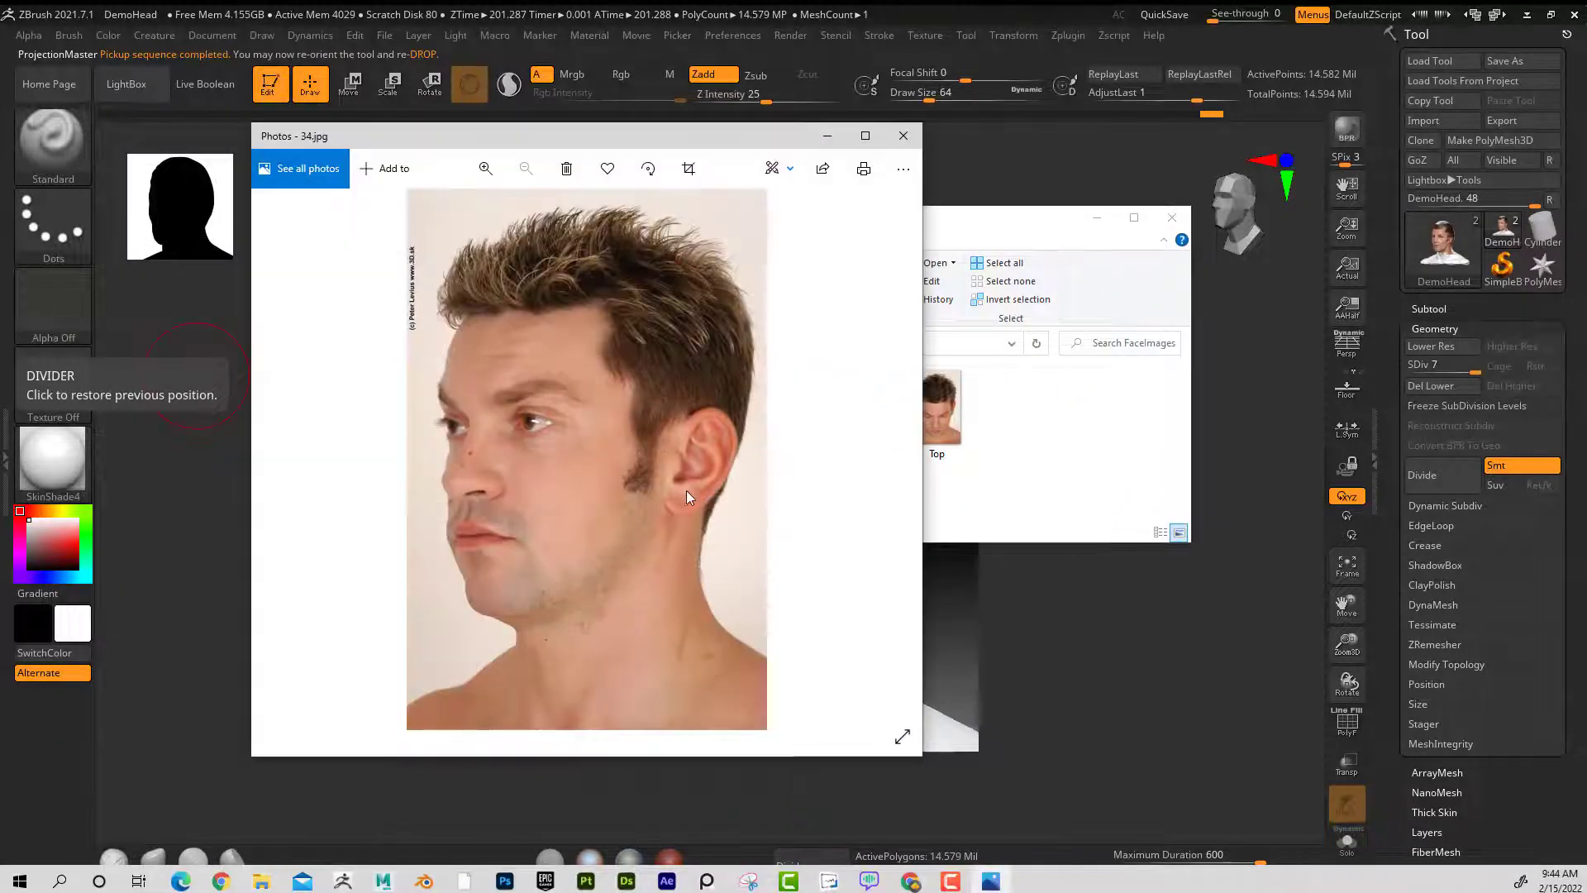
drag(757, 138, 0, 247)
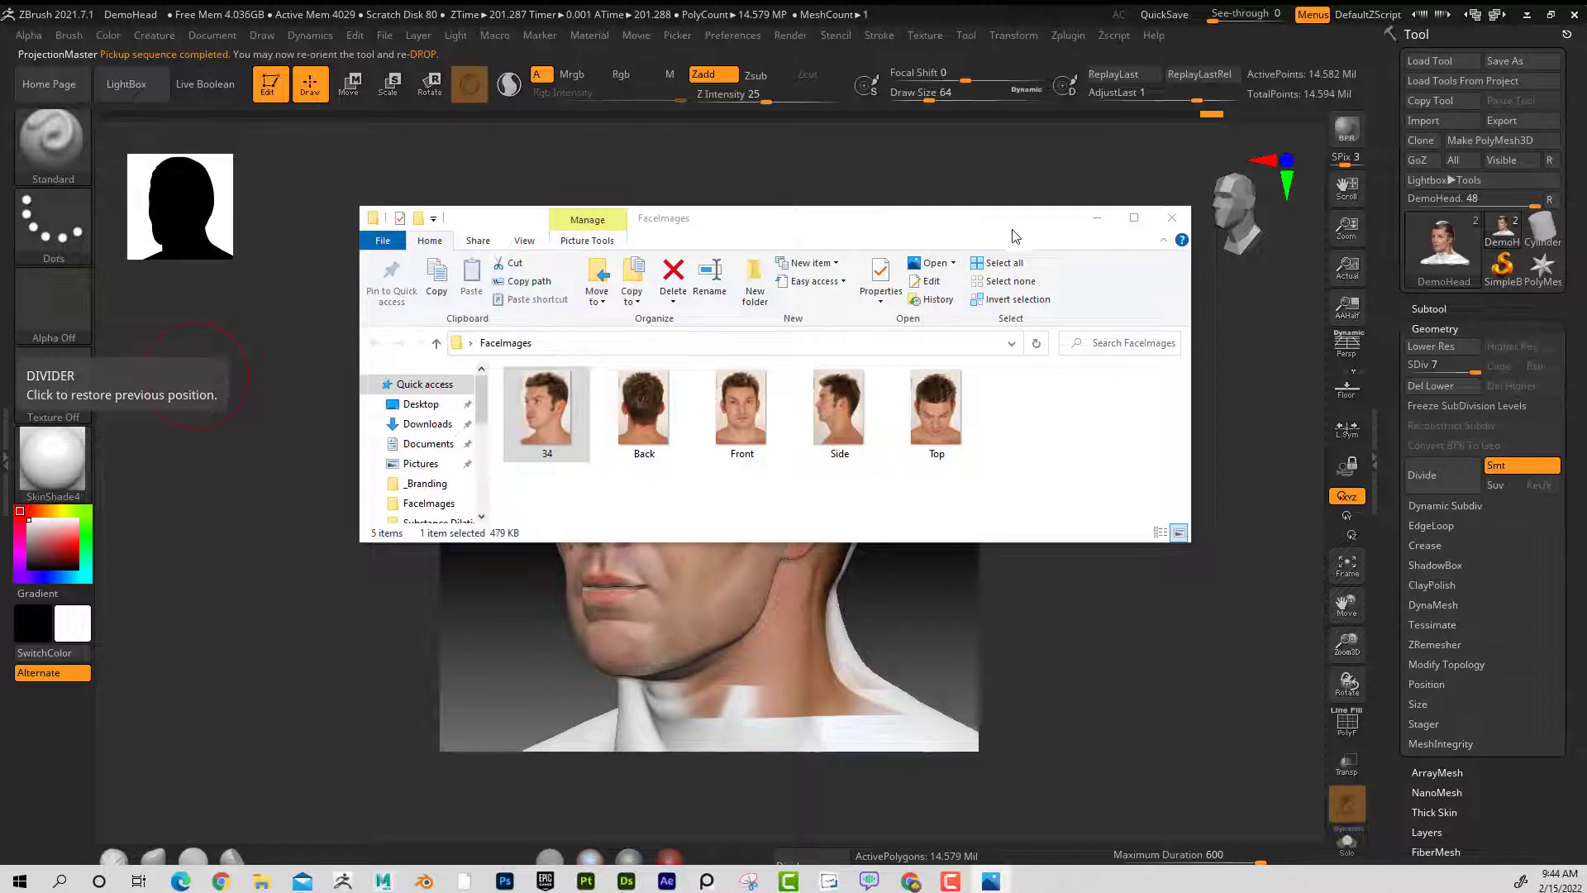
key(alt+Tab)
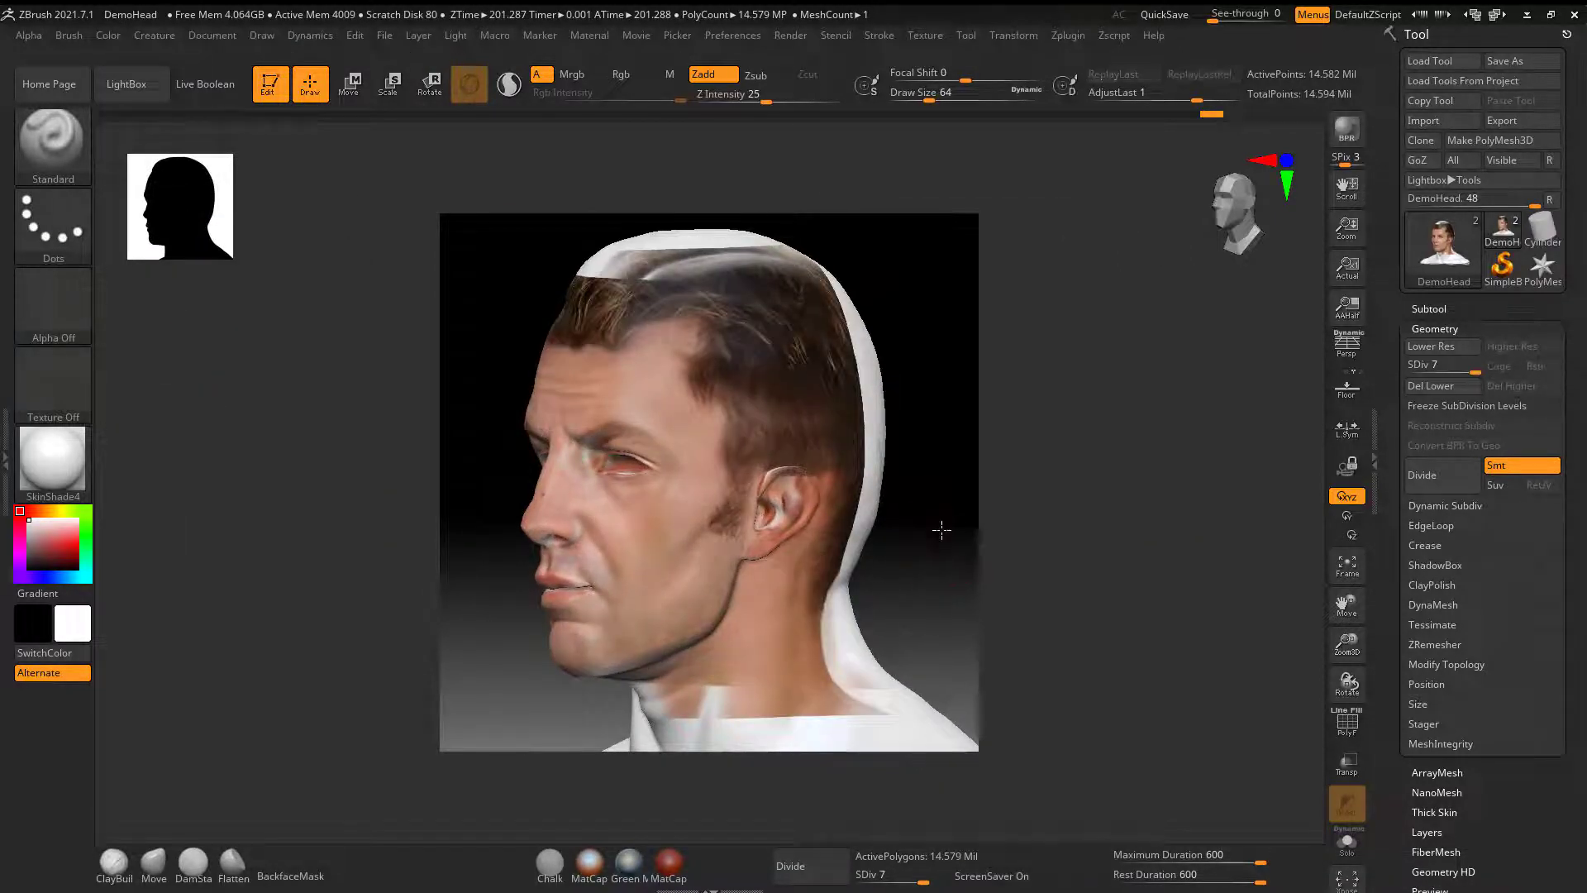
- Turn the head closer to profile so the ear is visible, drop it to Photoshop with ZAppLink, and update TempZAppLinkExport.psd from disk
click(202, 35)
click(249, 588)
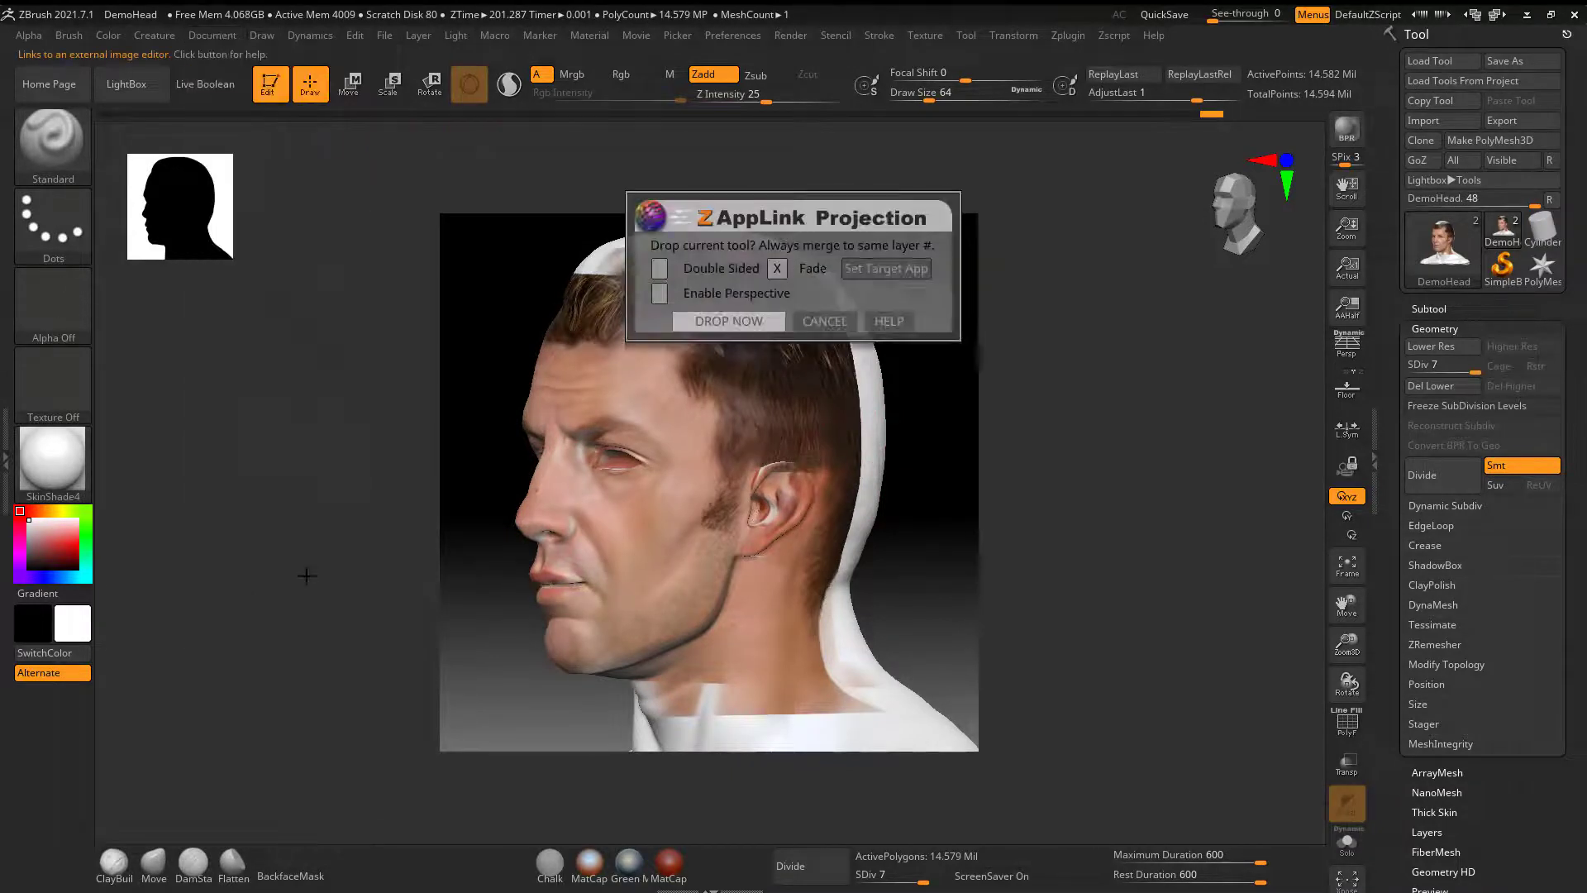
click(728, 320)
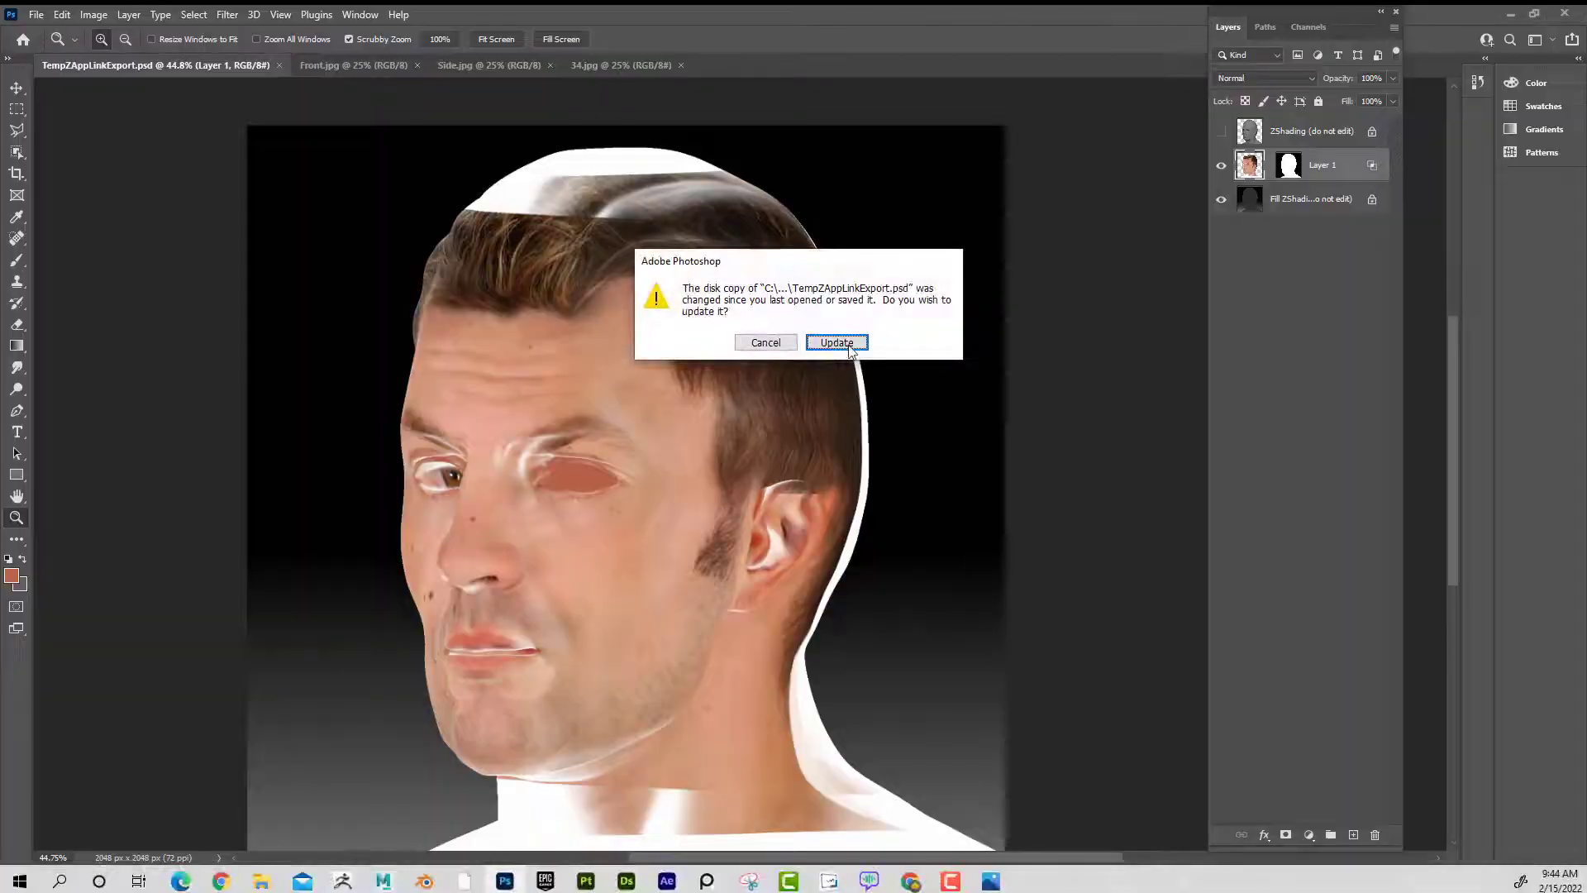
click(849, 348)
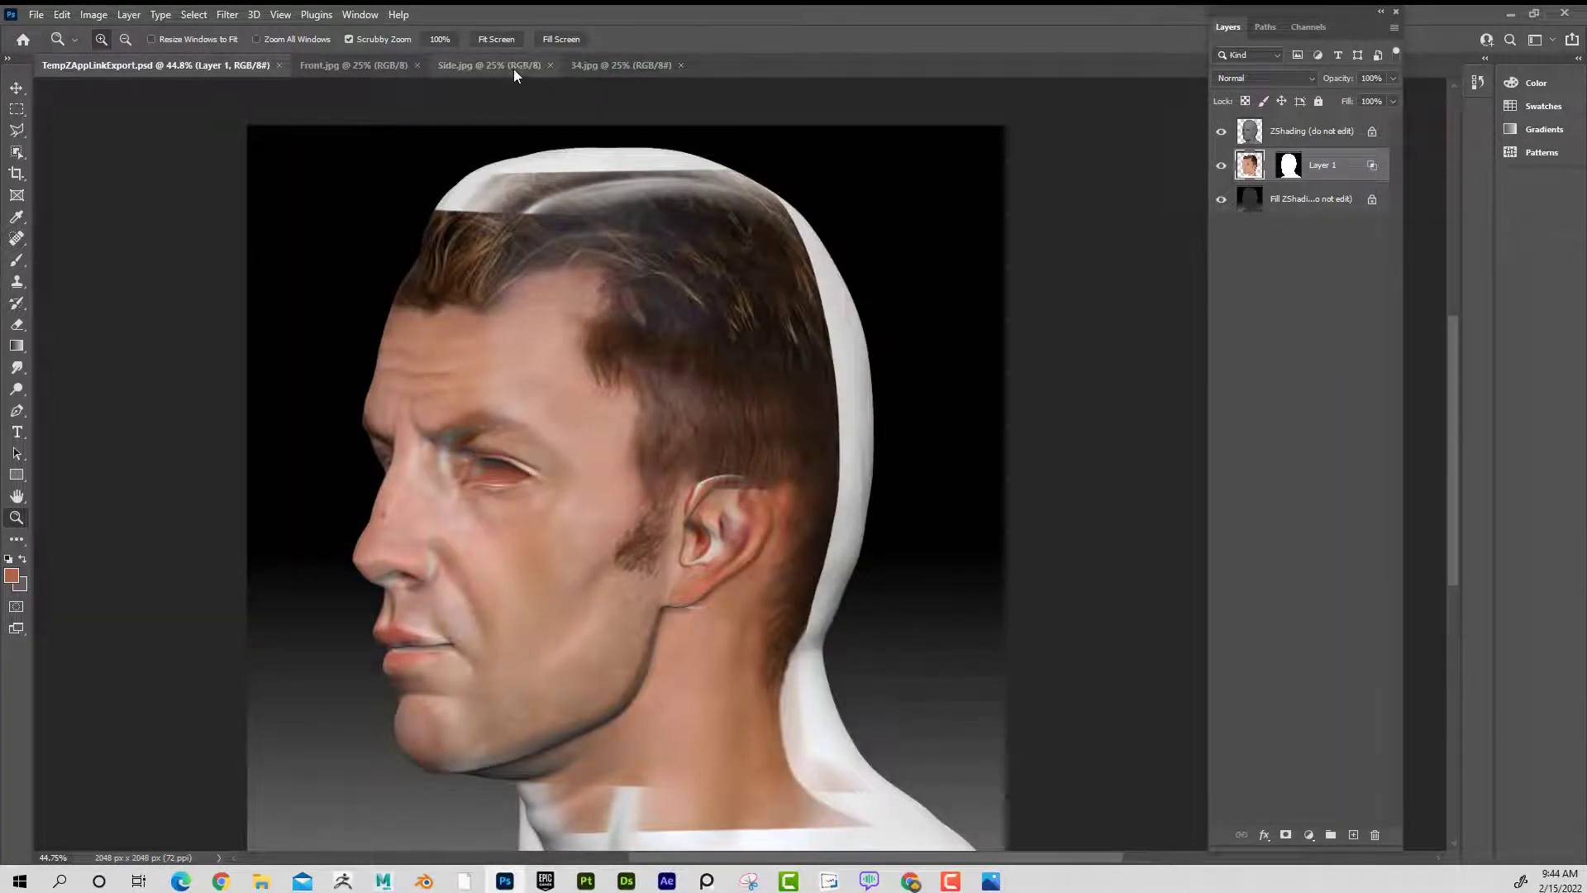
- Copy a rectangular area around the ear in 34.jpg and paste it into TempZAppLinkExport.psd as a new layer above Layer 1
click(610, 64)
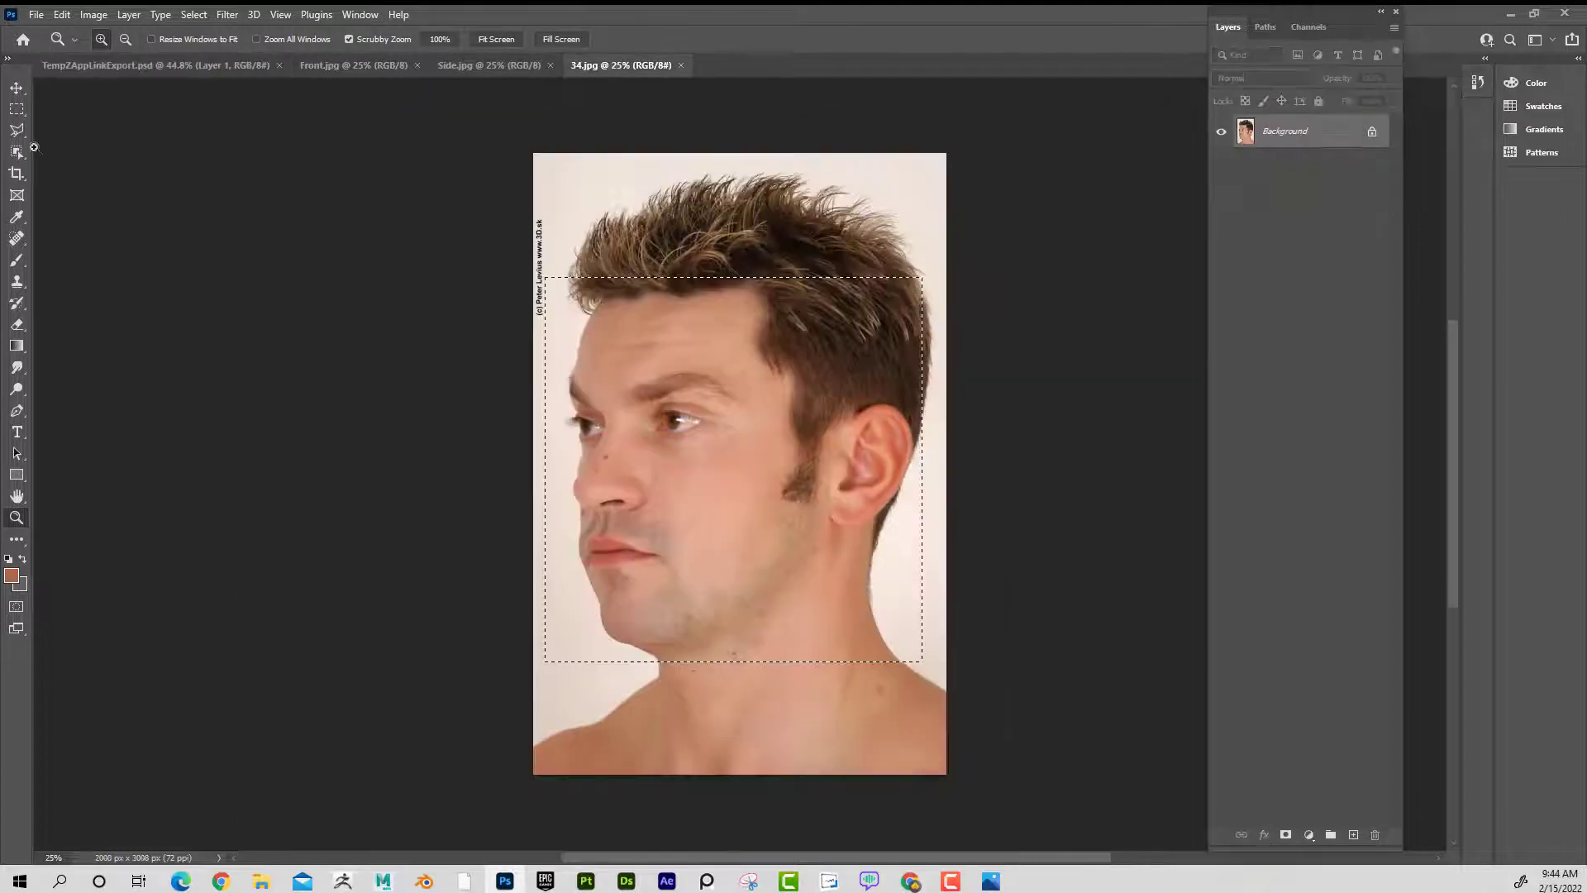
click(21, 109)
click(802, 398)
drag(819, 388, 923, 545)
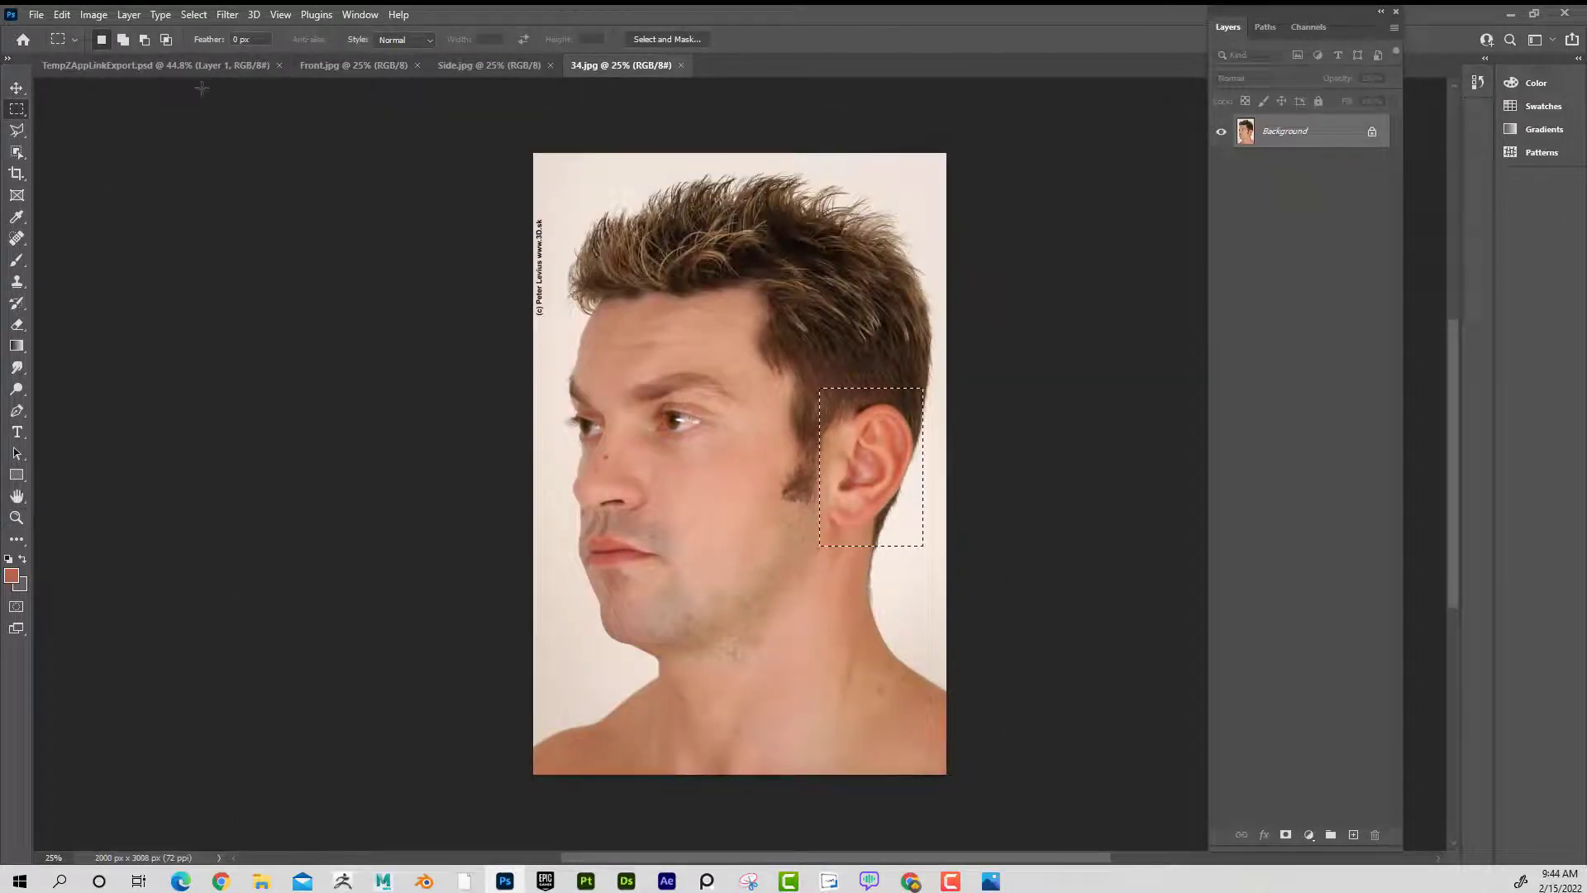
click(191, 65)
key(ctrl+v)
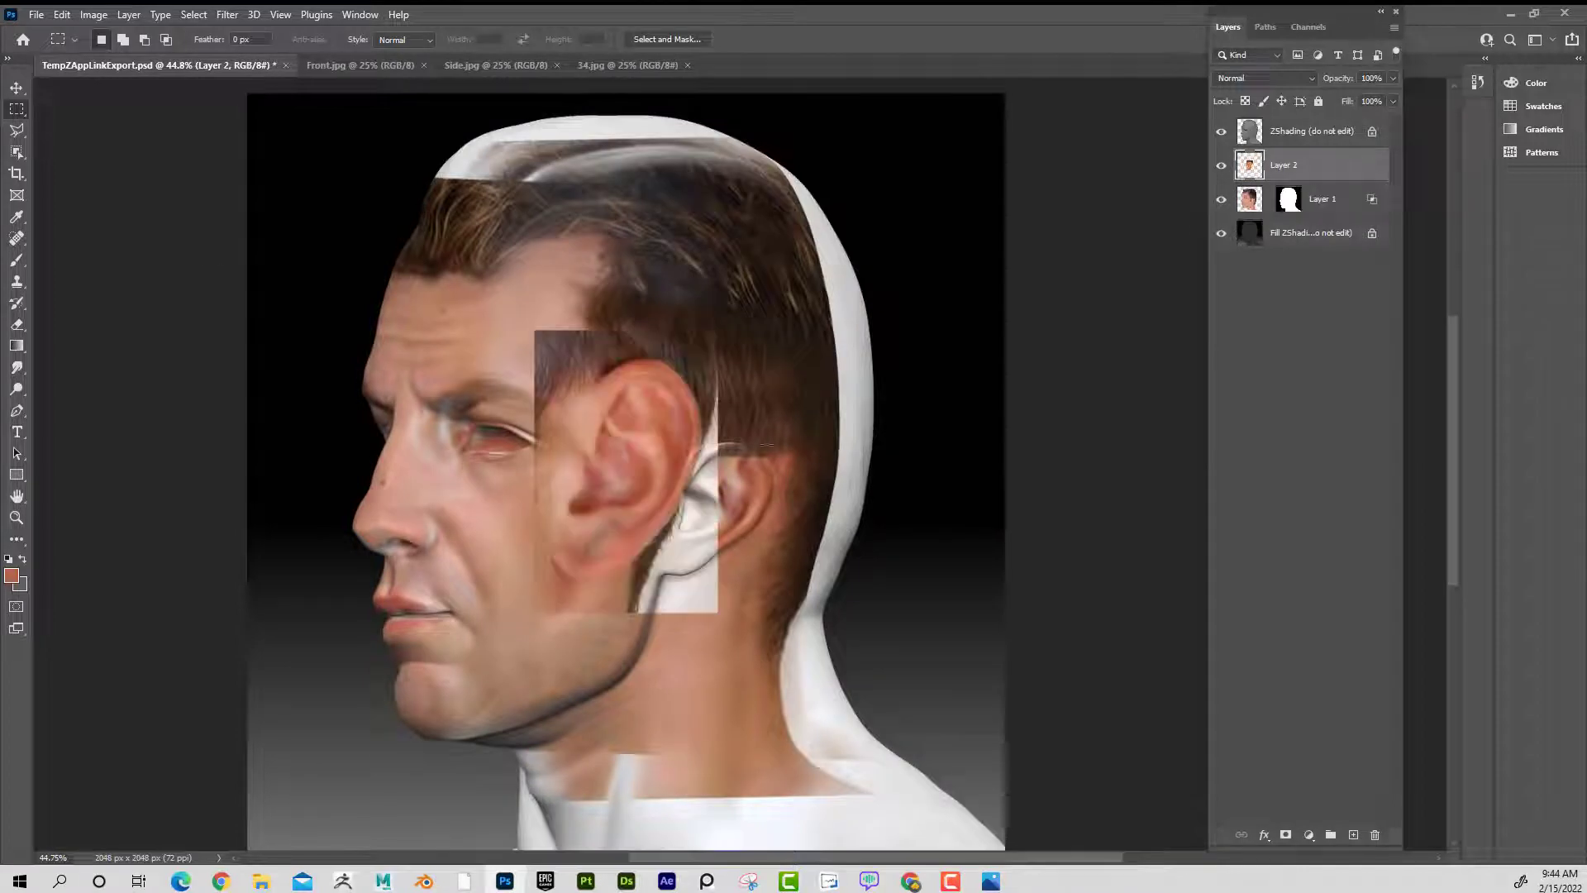
- Shrink the pasted ear patch to about 71% width and 60% height, move it over the model's ear, and rotate it about 3.5°
click(16, 519)
drag(562, 532, 601, 532)
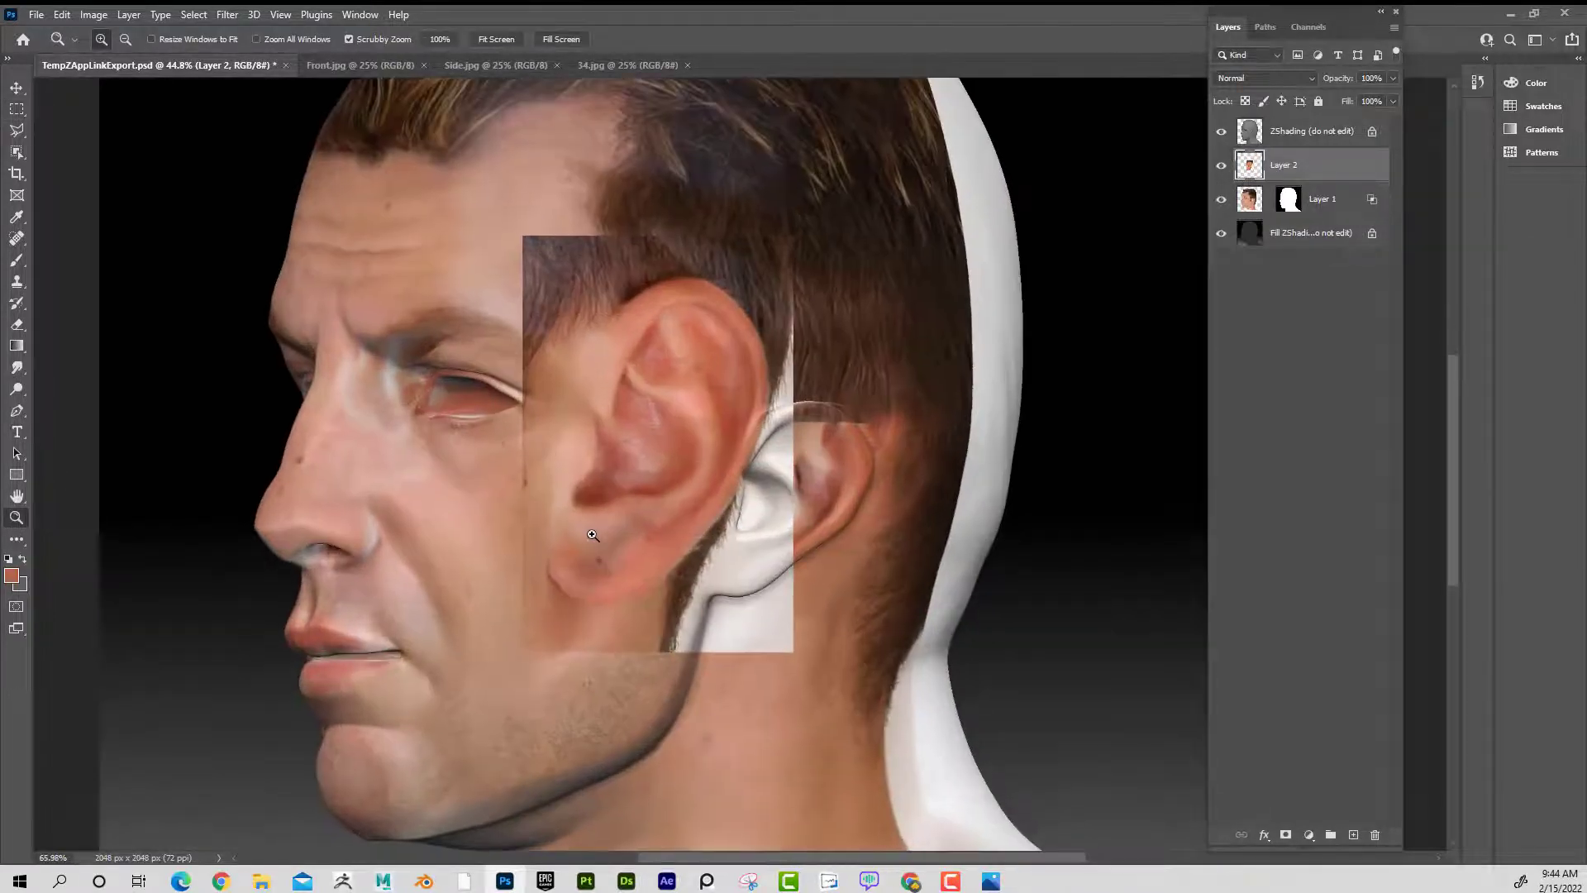
key(ctrl+t)
drag(792, 235, 715, 355)
drag(638, 463, 810, 477)
drag(791, 666, 797, 623)
drag(933, 542, 927, 554)
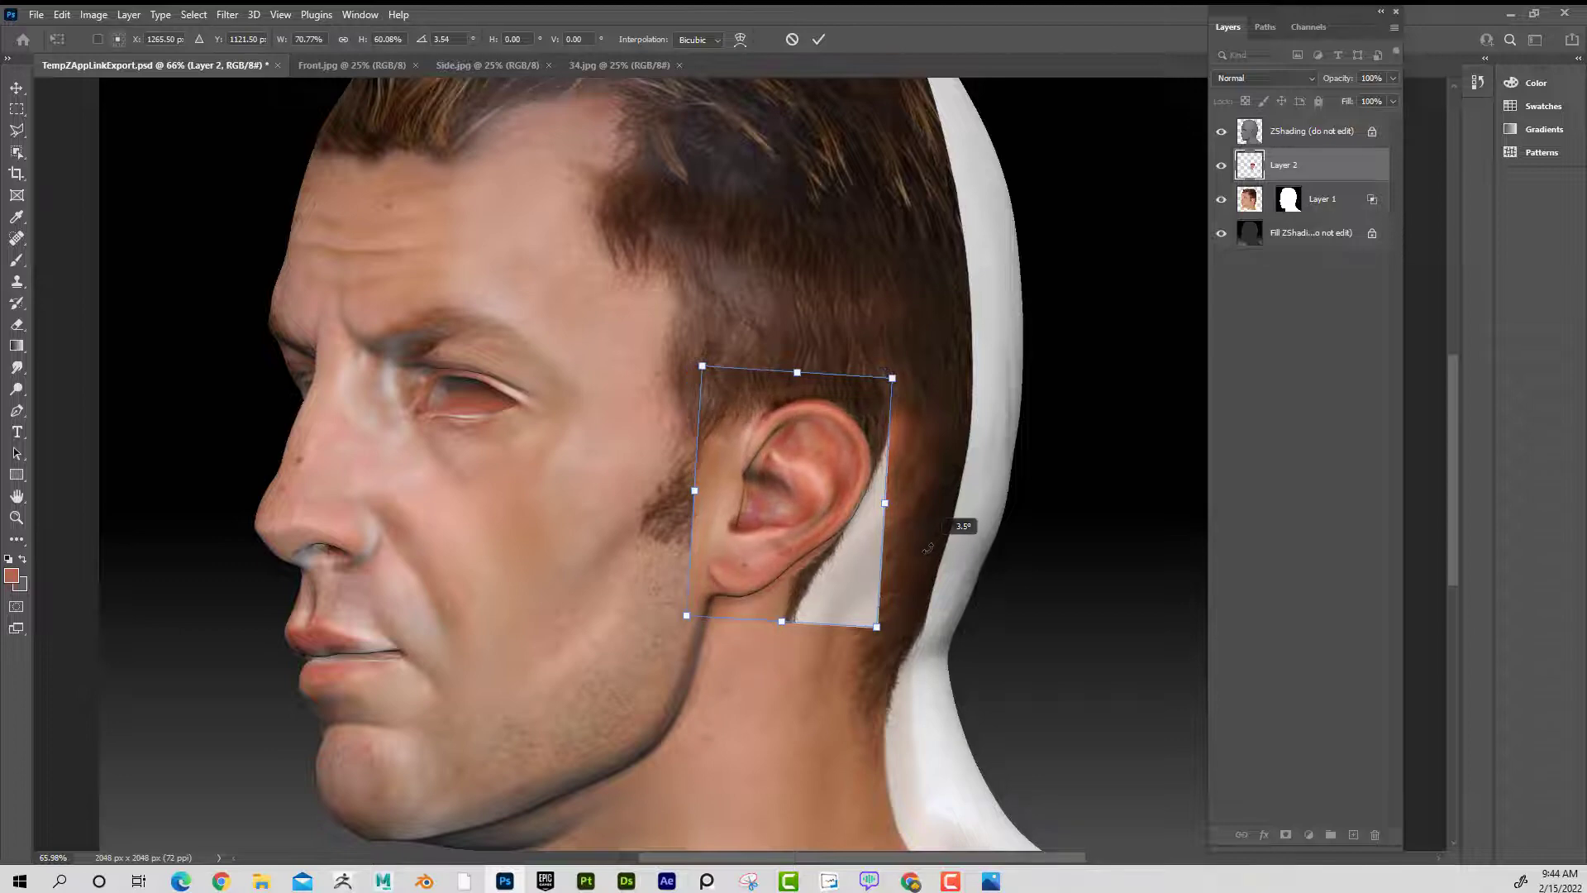
drag(738, 592, 736, 593)
drag(795, 374, 795, 375)
key(Return)
- Warp the pasted ear patch on Layer 2 so its outer rim and earlobe line up with the model's ear
key(z)
drag(816, 488, 865, 485)
drag(848, 453, 799, 376)
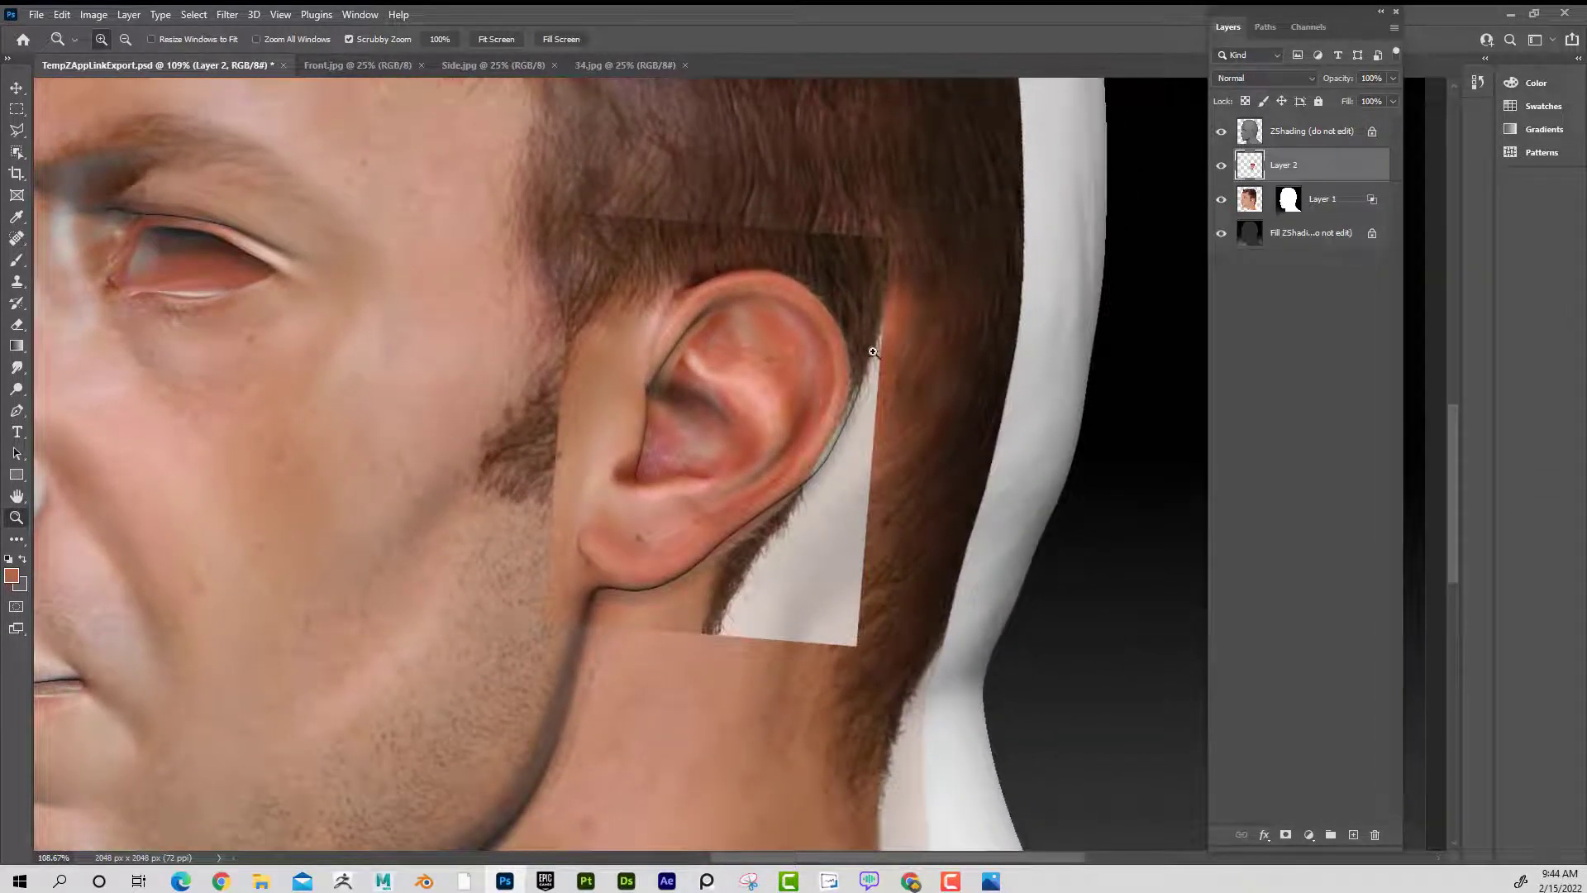
click(63, 15)
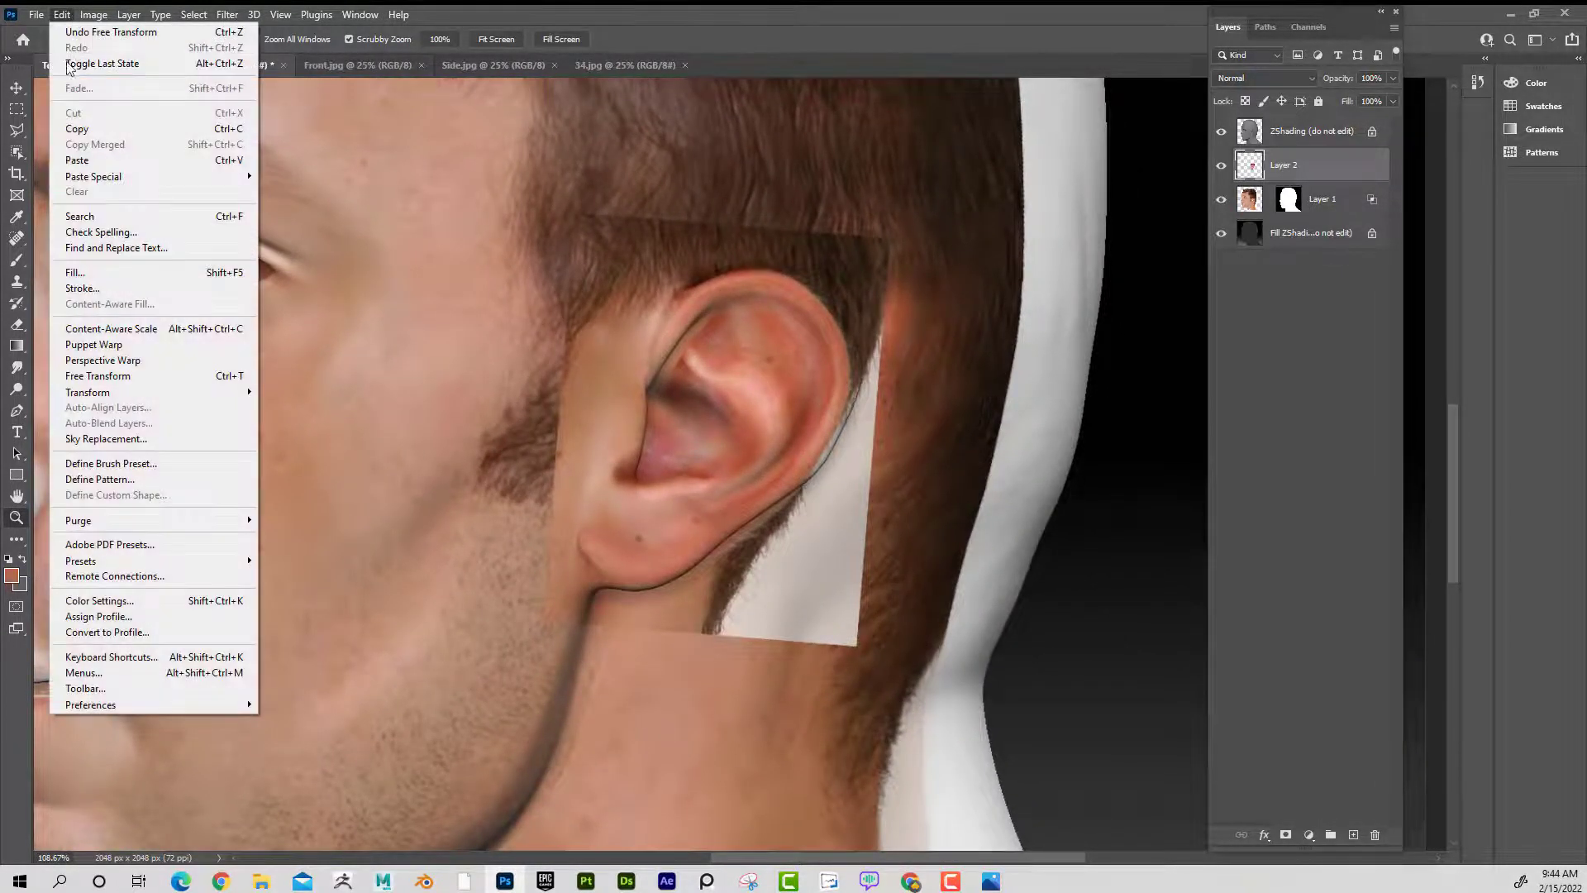
mouse_move(157, 393)
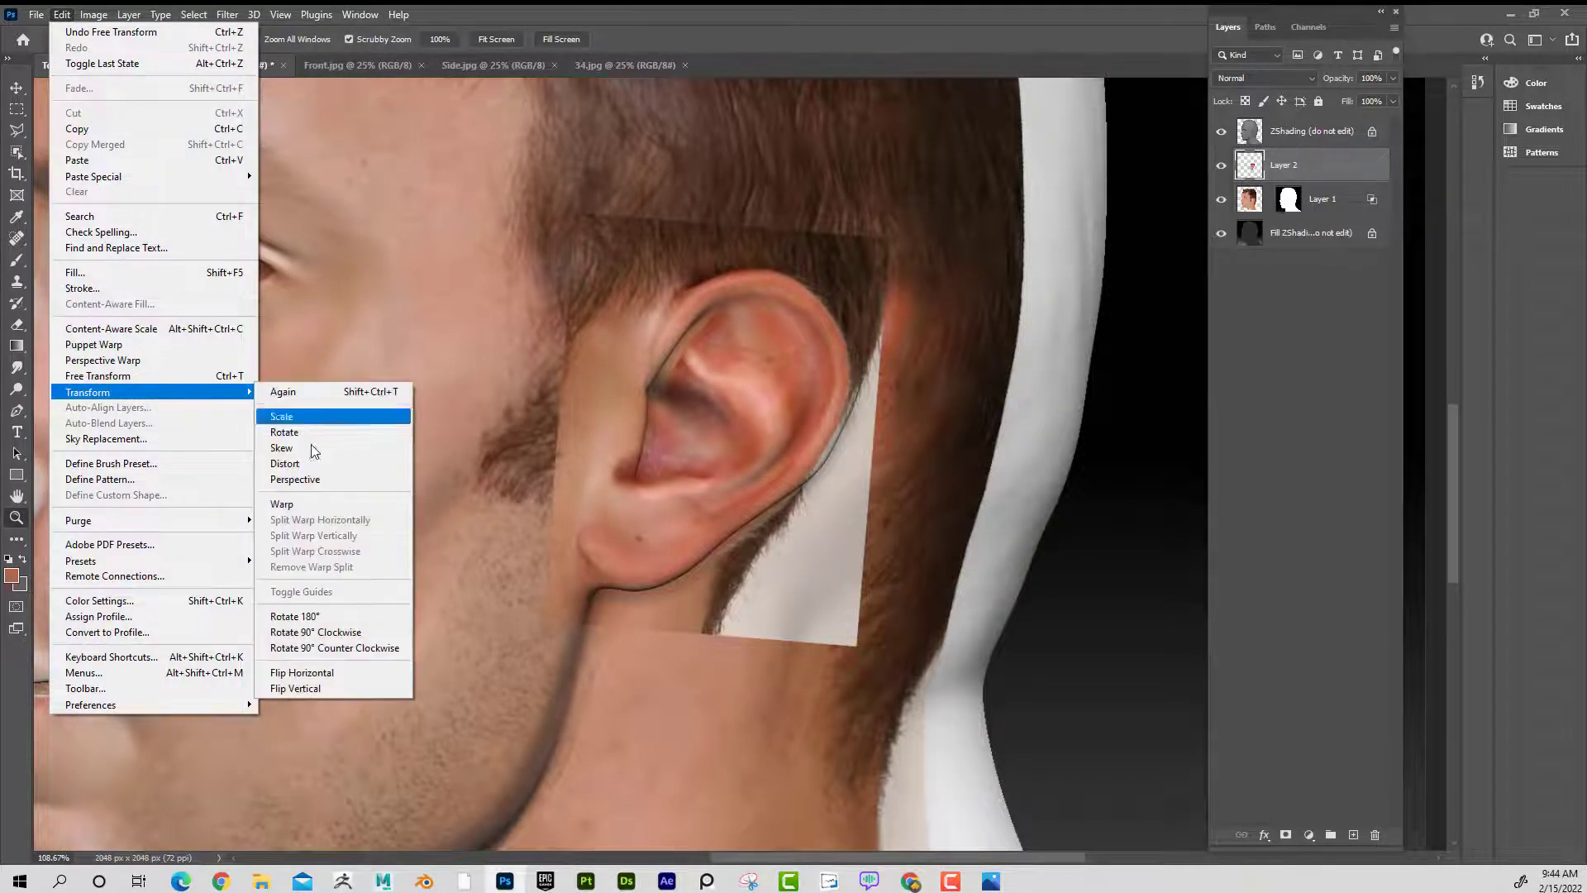
click(342, 509)
drag(836, 369, 845, 376)
drag(785, 523, 774, 517)
drag(878, 457, 881, 457)
drag(870, 307, 877, 306)
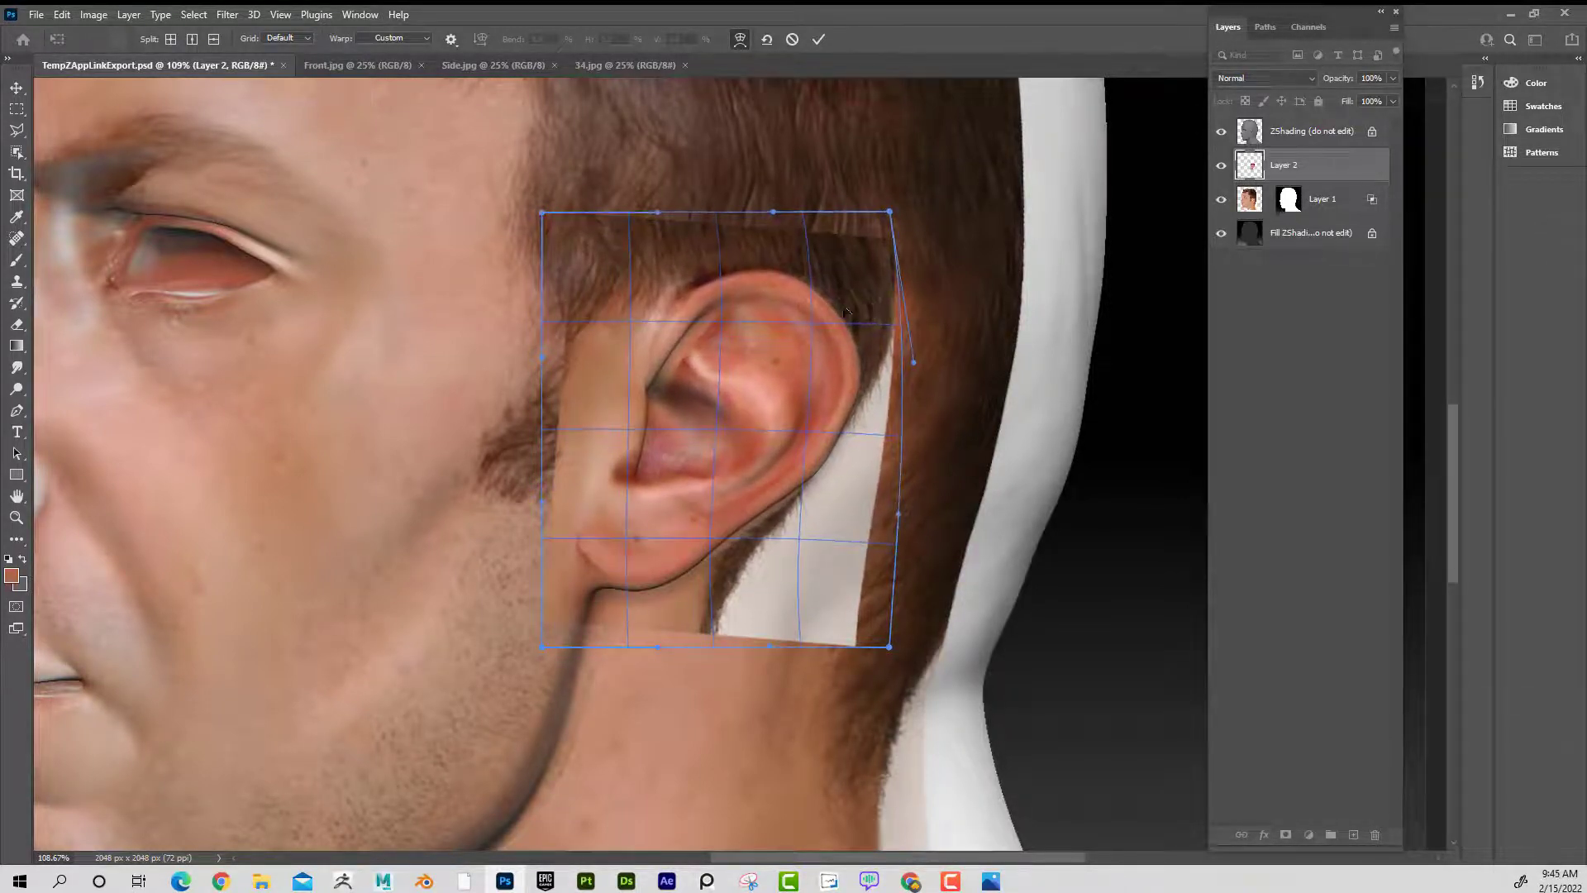
drag(634, 558, 624, 566)
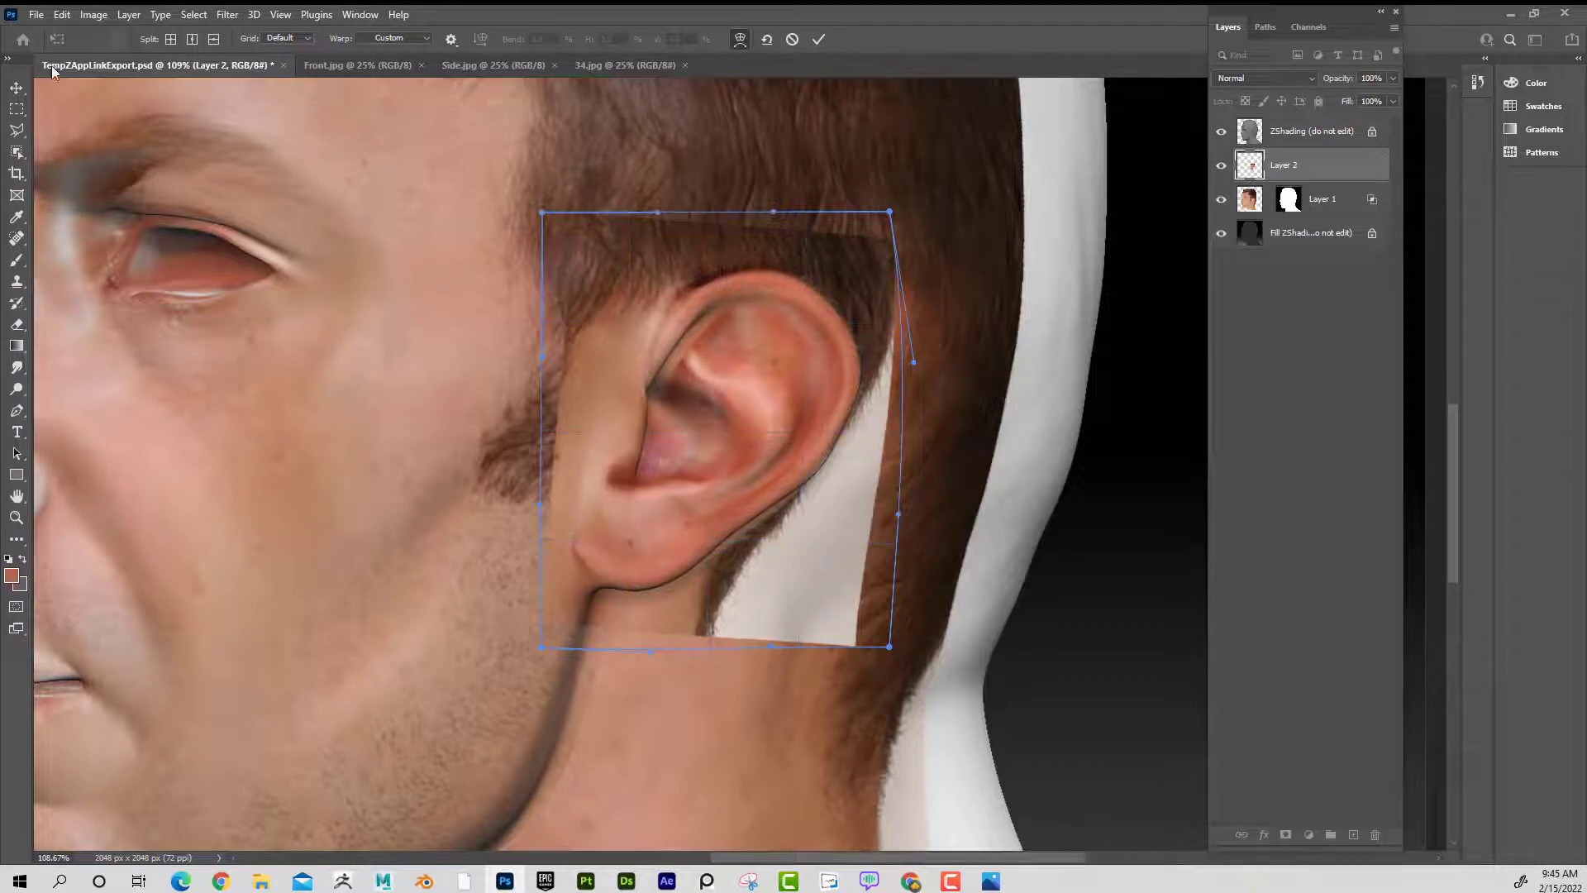
click(16, 86)
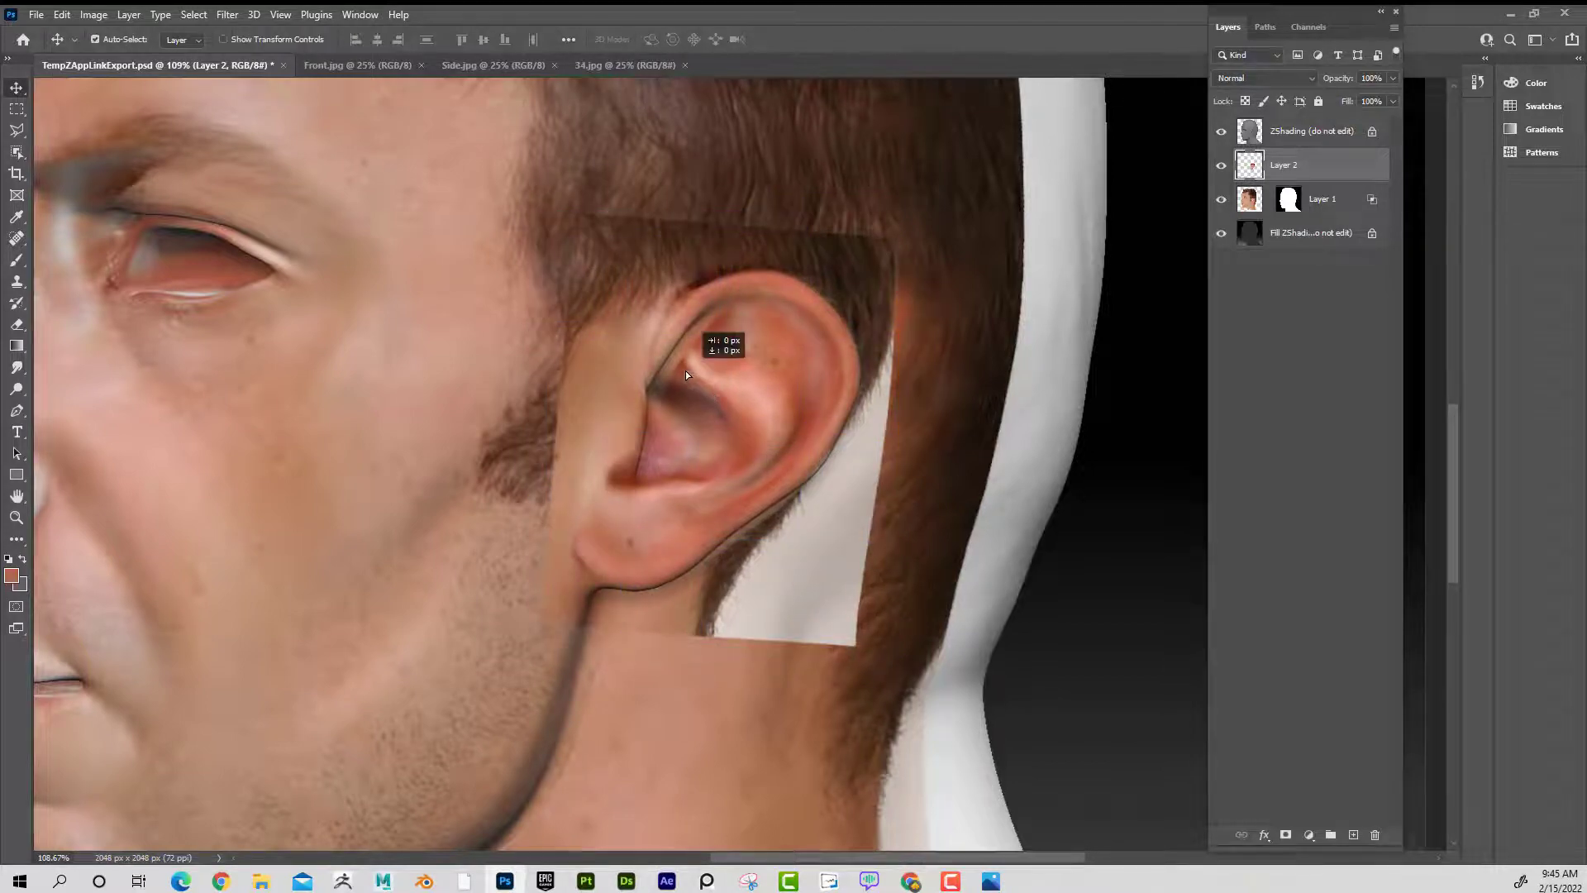
- Warp the ear patch a second time, adjusting the area around the ear canal and behind the ear
click(93, 15)
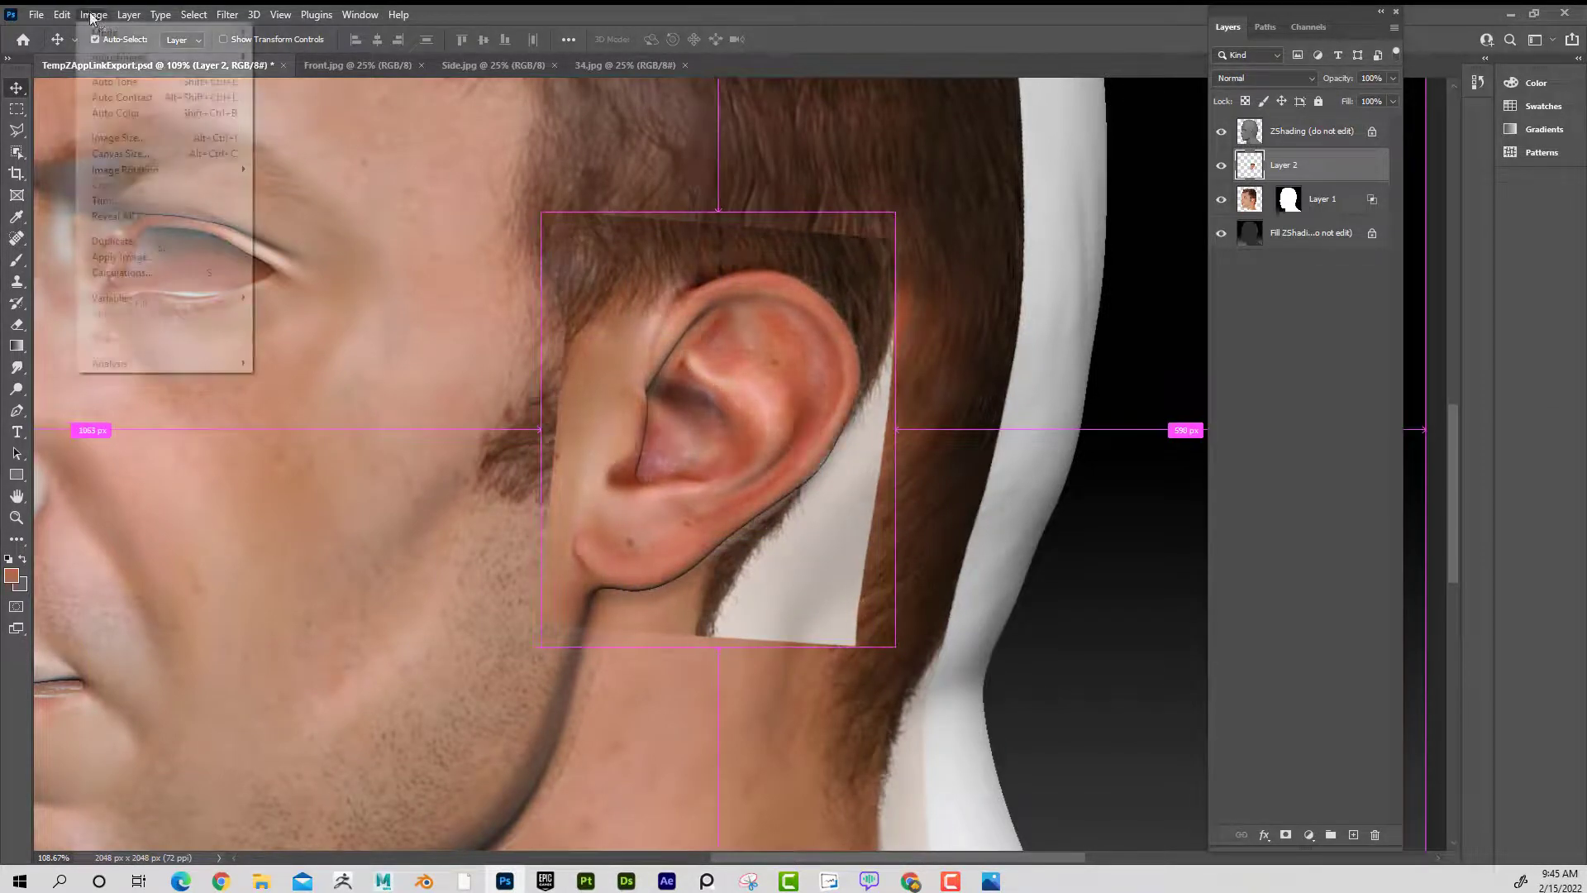
mouse_move(62, 15)
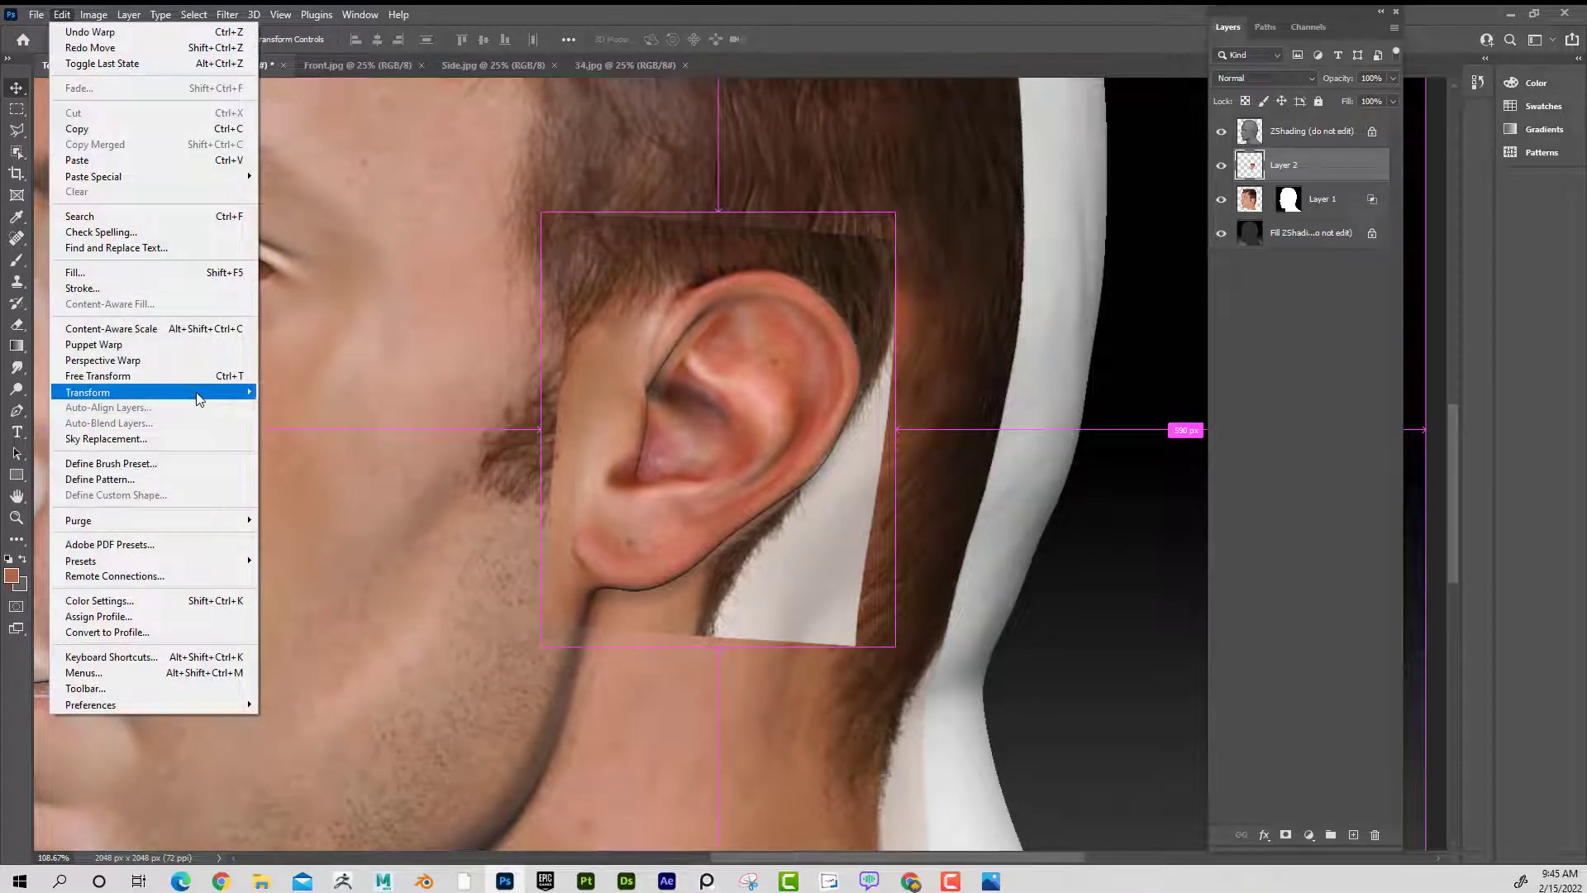
mouse_move(199, 399)
click(337, 501)
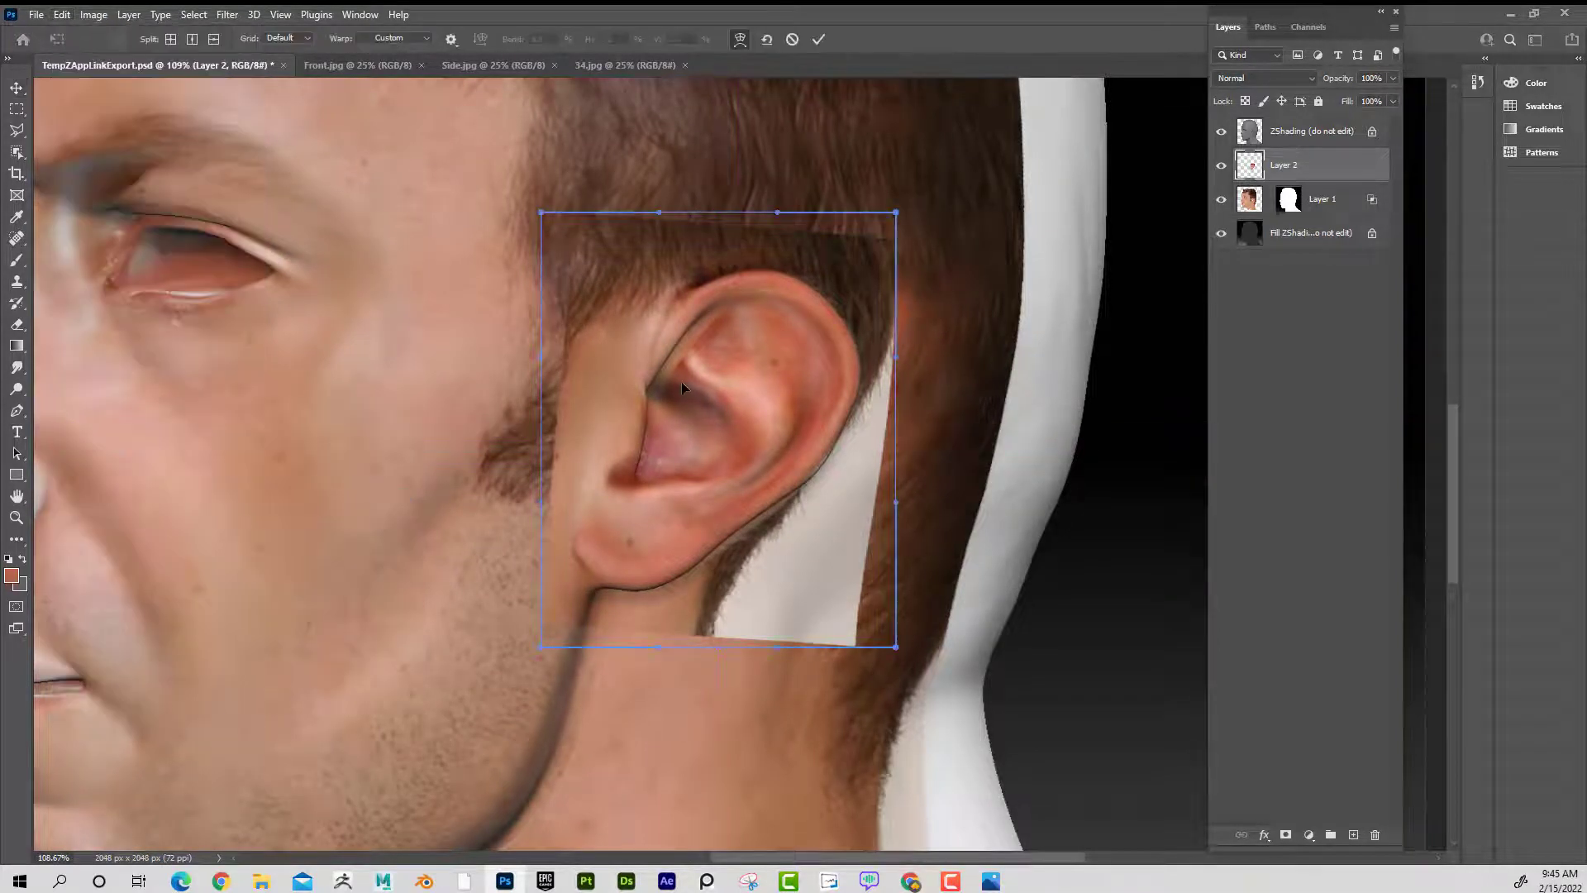
drag(681, 381, 676, 375)
drag(867, 467, 874, 475)
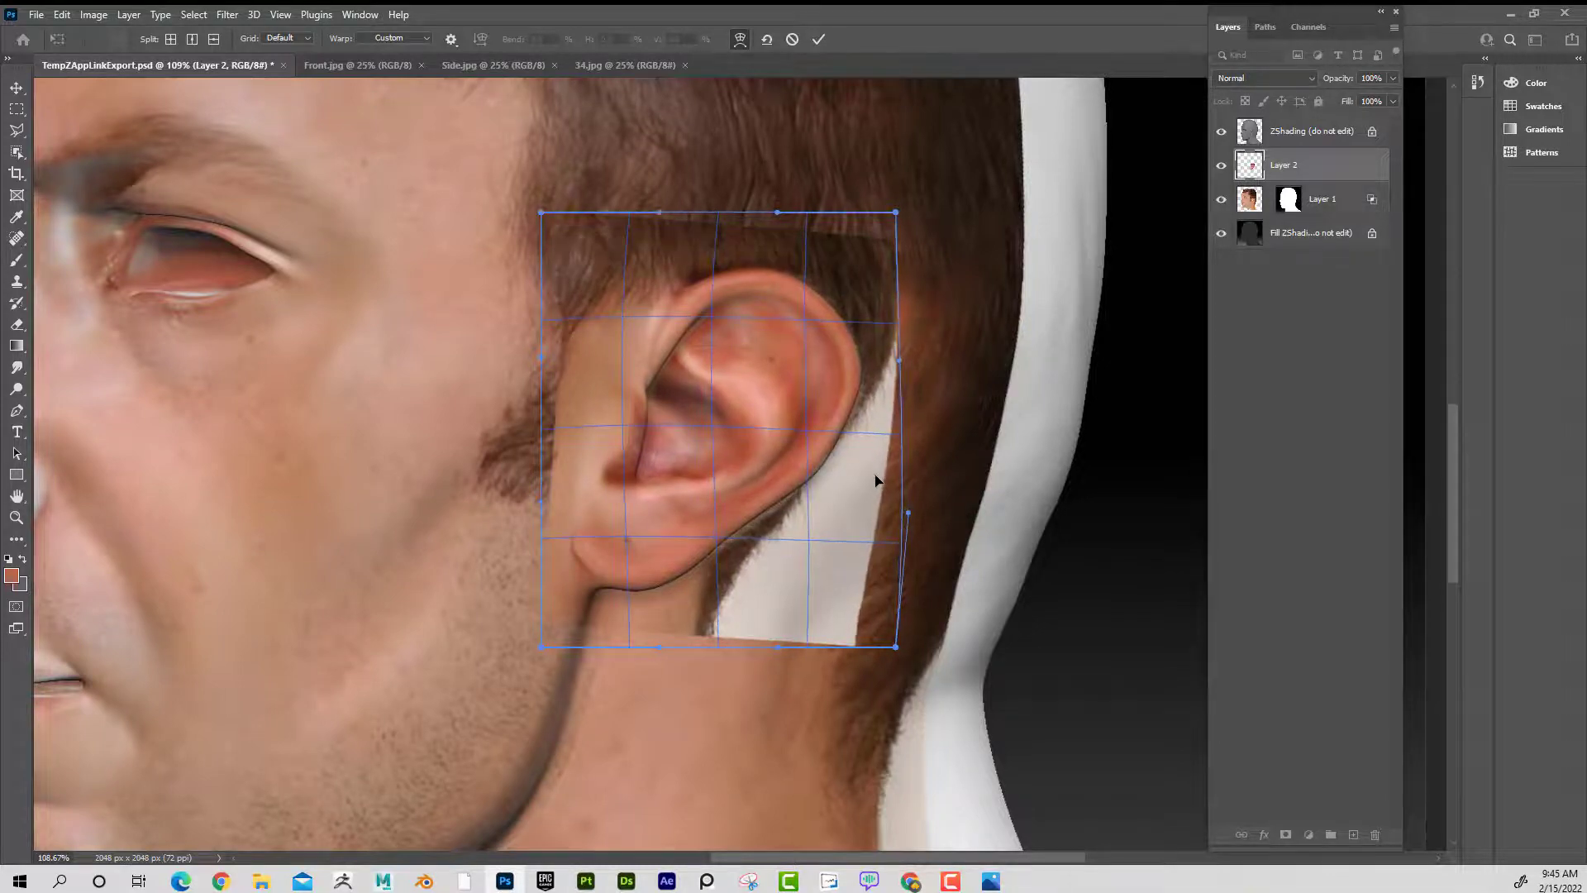
click(722, 361)
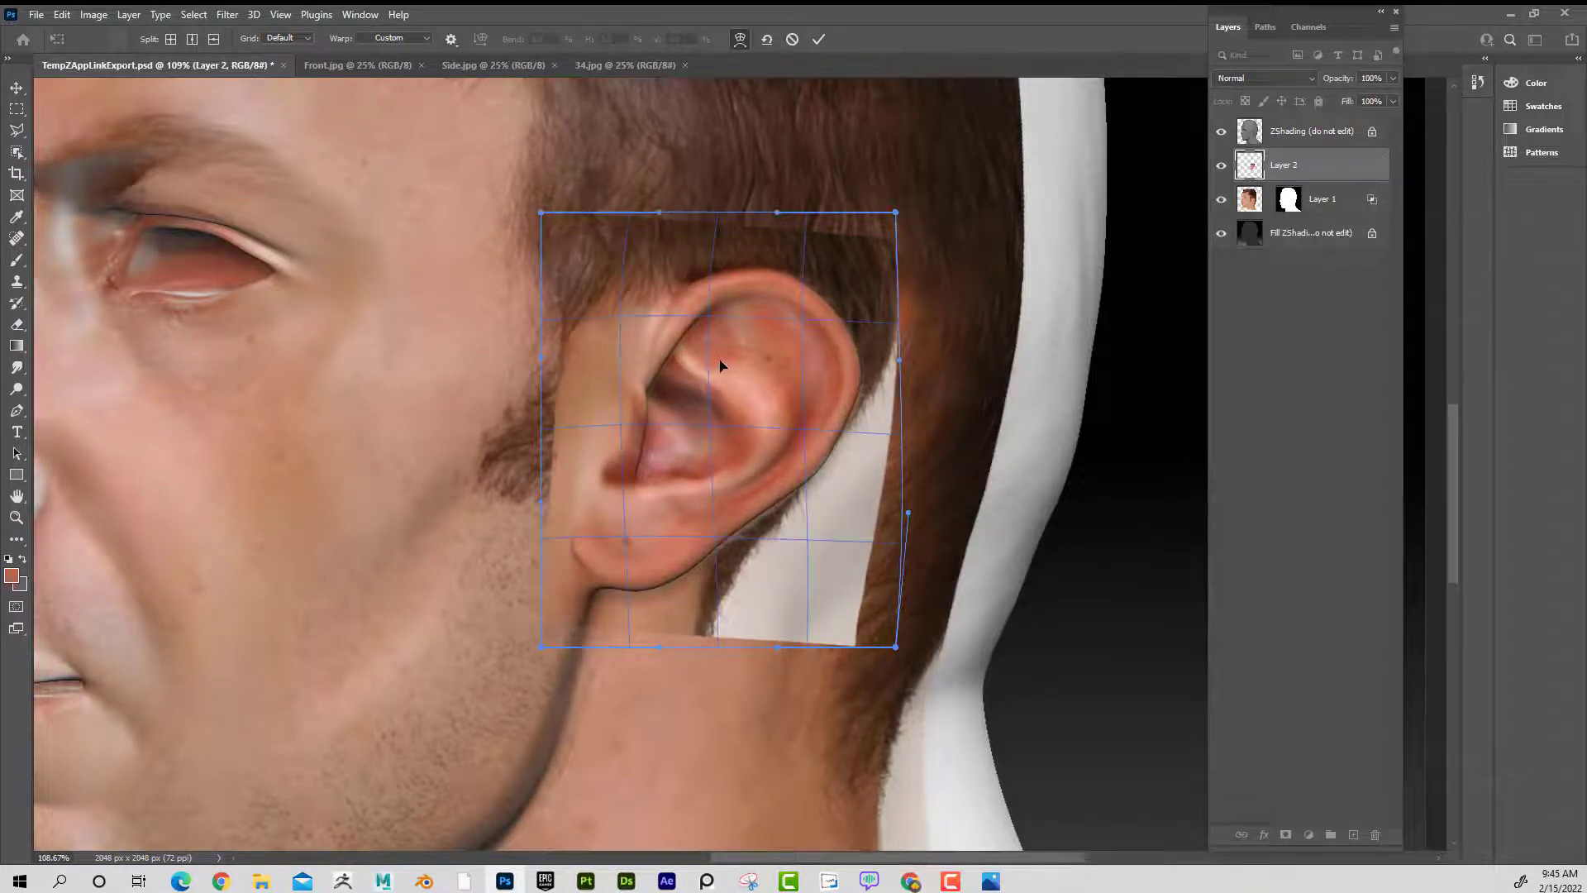
click(27, 91)
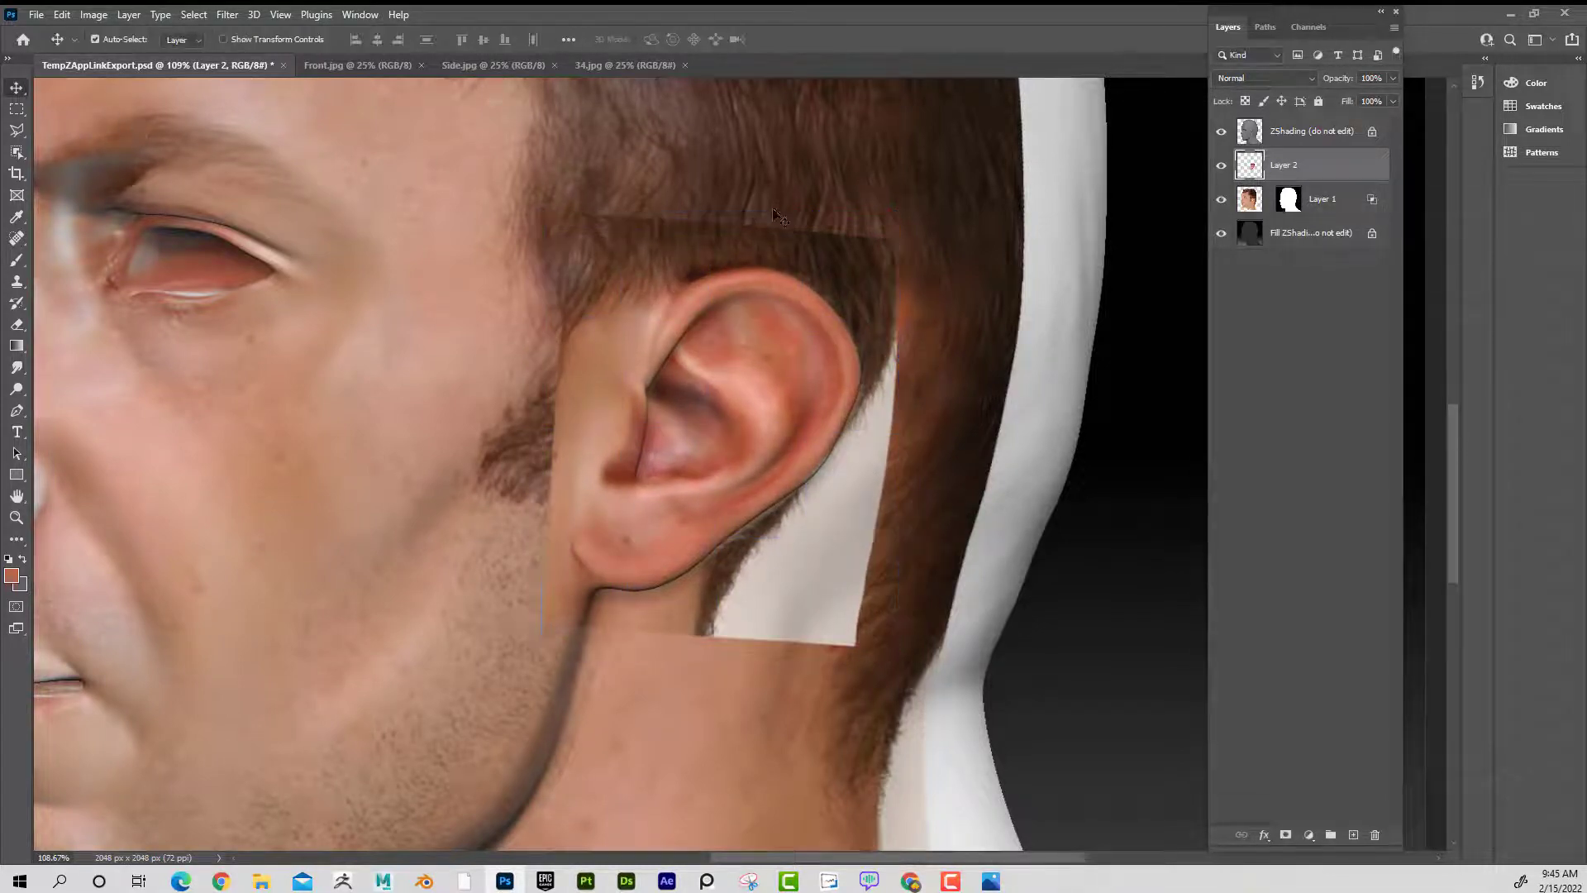
- Add a layer mask to Layer 2 and paint it black around the ear to hide the patch's surrounding hair, skin and background
click(1286, 835)
click(18, 260)
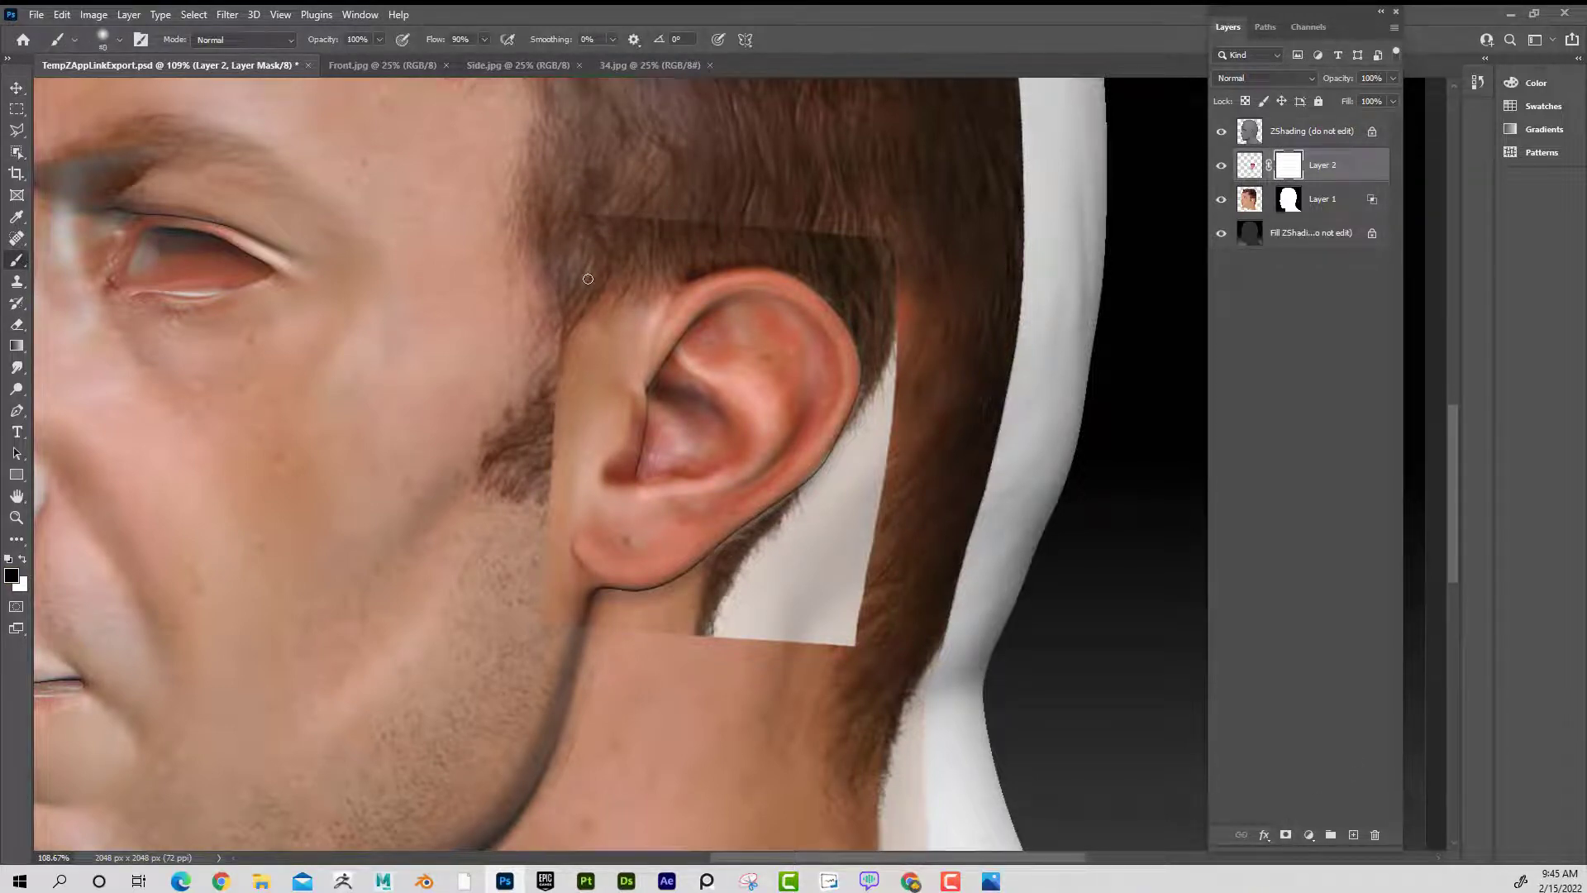
key(bracketright)
key(bracketright)
key(bracketright)
mouse_move(627, 212)
mouse_down()
mouse_move(533, 304)
mouse_move(562, 351)
mouse_move(596, 302)
mouse_move(501, 541)
mouse_up()
mouse_move(523, 632)
mouse_down()
mouse_move(579, 649)
mouse_move(793, 612)
mouse_move(767, 558)
mouse_move(881, 471)
mouse_move(826, 475)
mouse_move(871, 454)
mouse_move(870, 546)
mouse_move(768, 655)
mouse_up()
key(bracketleft)
key(bracketleft)
key(bracketleft)
key(bracketleft)
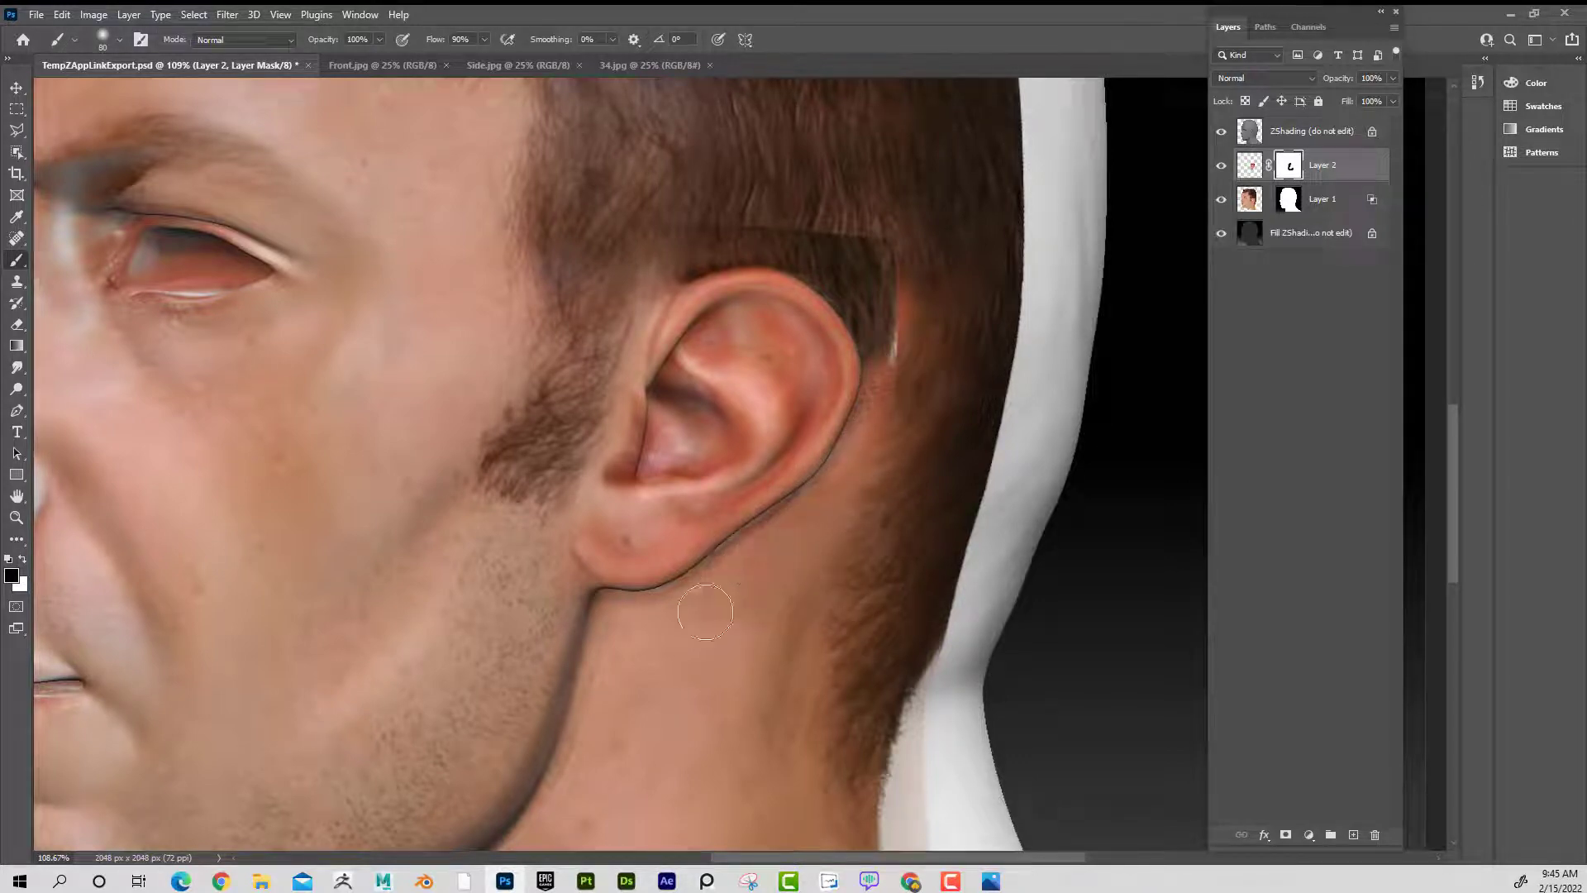
mouse_move(914, 351)
mouse_down()
mouse_move(867, 226)
mouse_move(917, 301)
mouse_move(901, 333)
mouse_move(822, 240)
mouse_move(755, 212)
mouse_move(846, 245)
mouse_move(634, 240)
mouse_move(829, 248)
mouse_up()
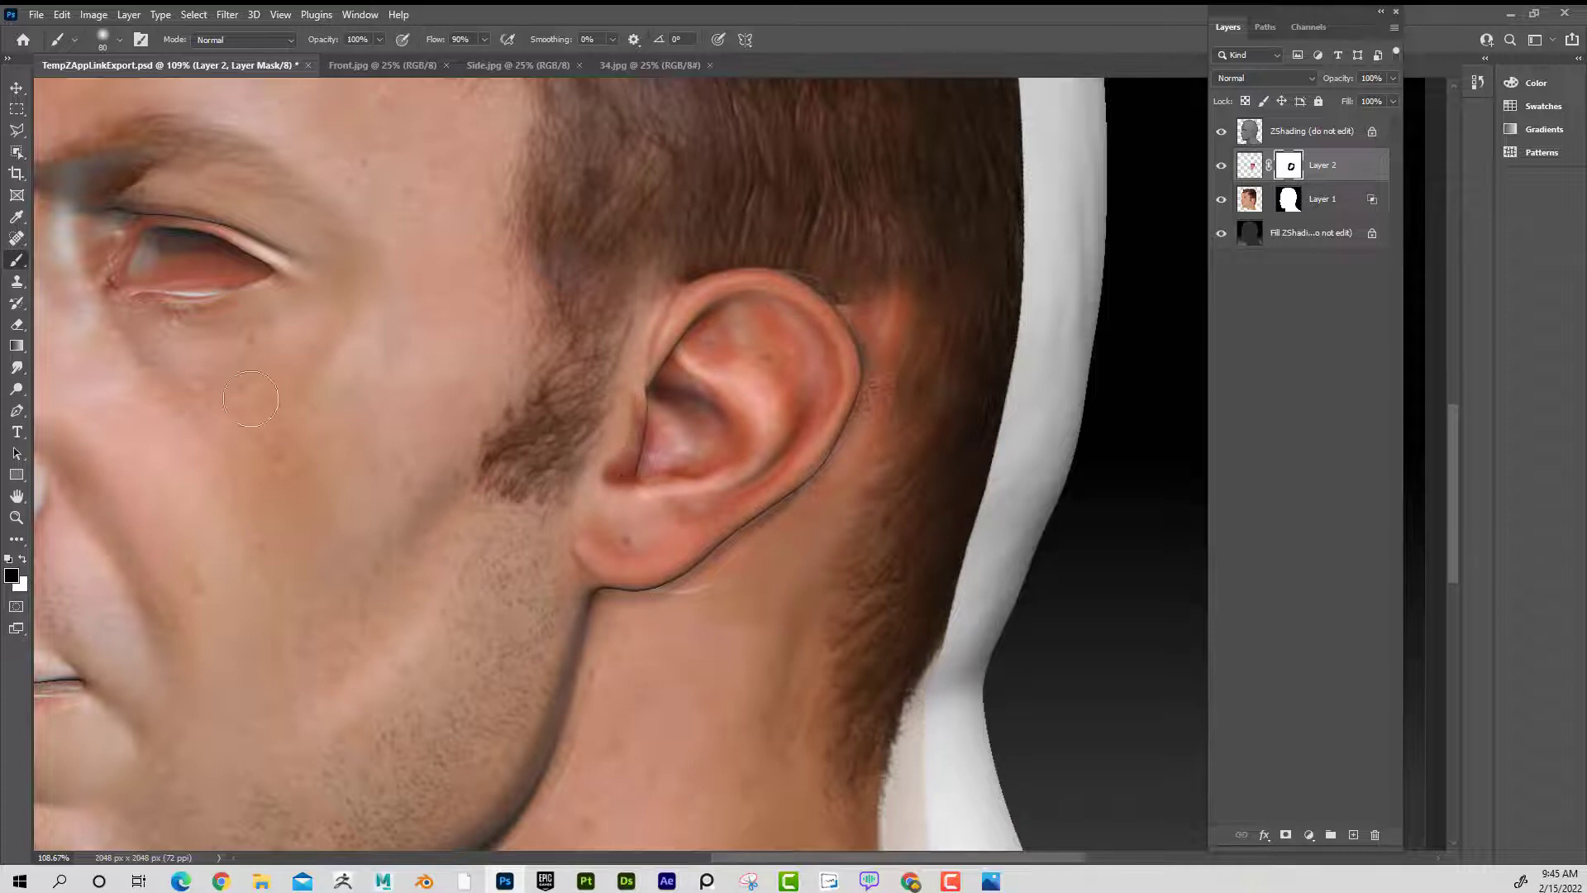
- Merge Layer 2 down into Layer 1, applying the layer mask, and save TempZAppLinkExport.psd
click(16, 518)
drag(625, 455, 627, 391)
drag(719, 428, 628, 436)
drag(721, 486, 716, 490)
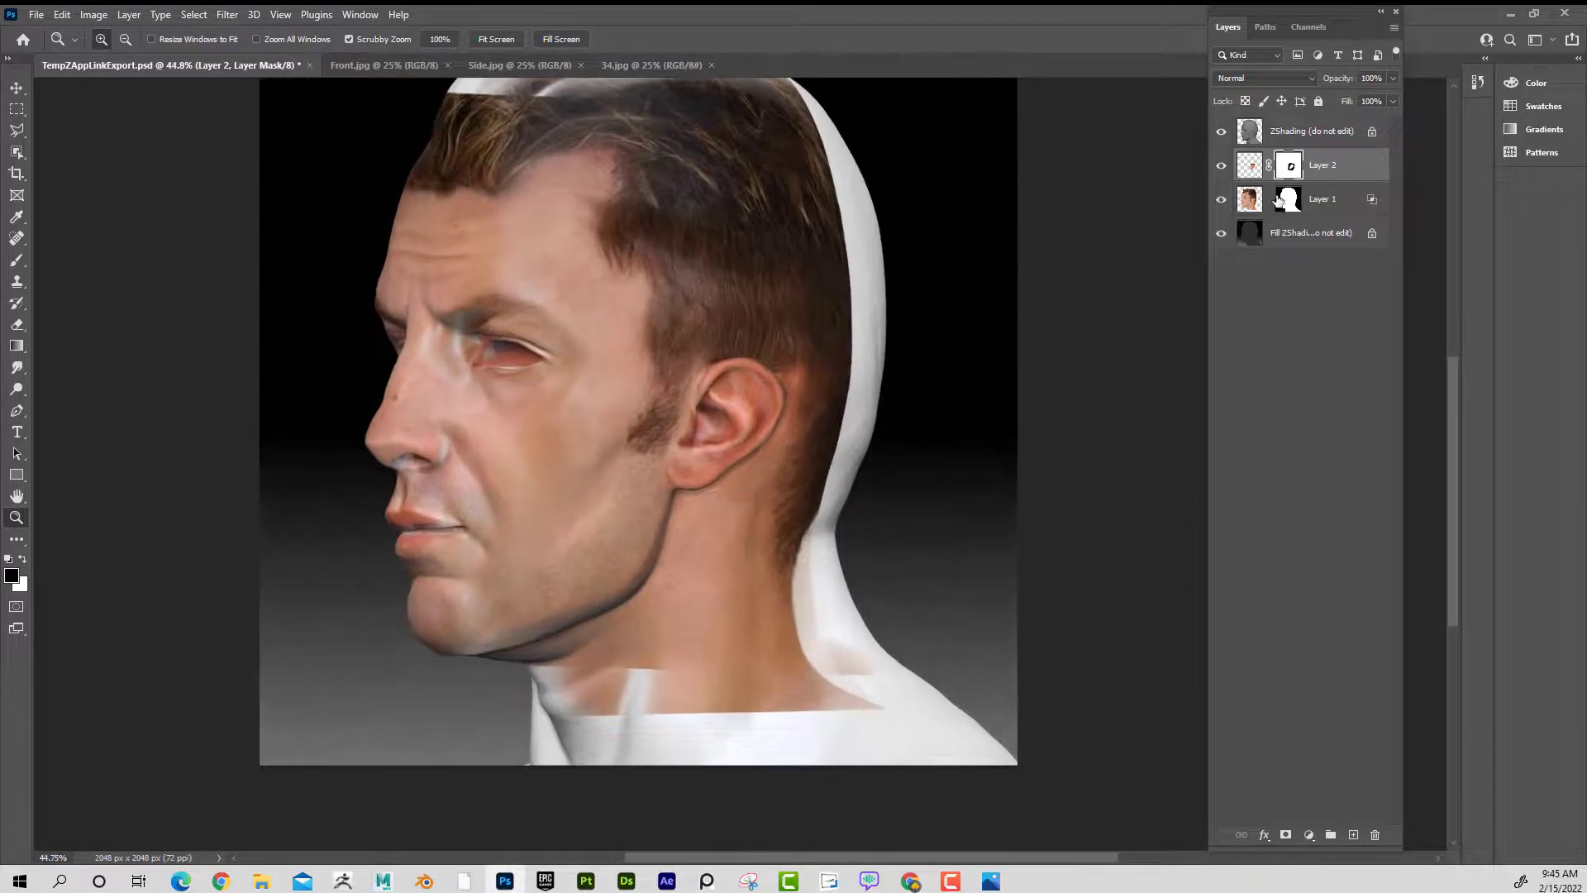
key(ctrl+e)
click(719, 344)
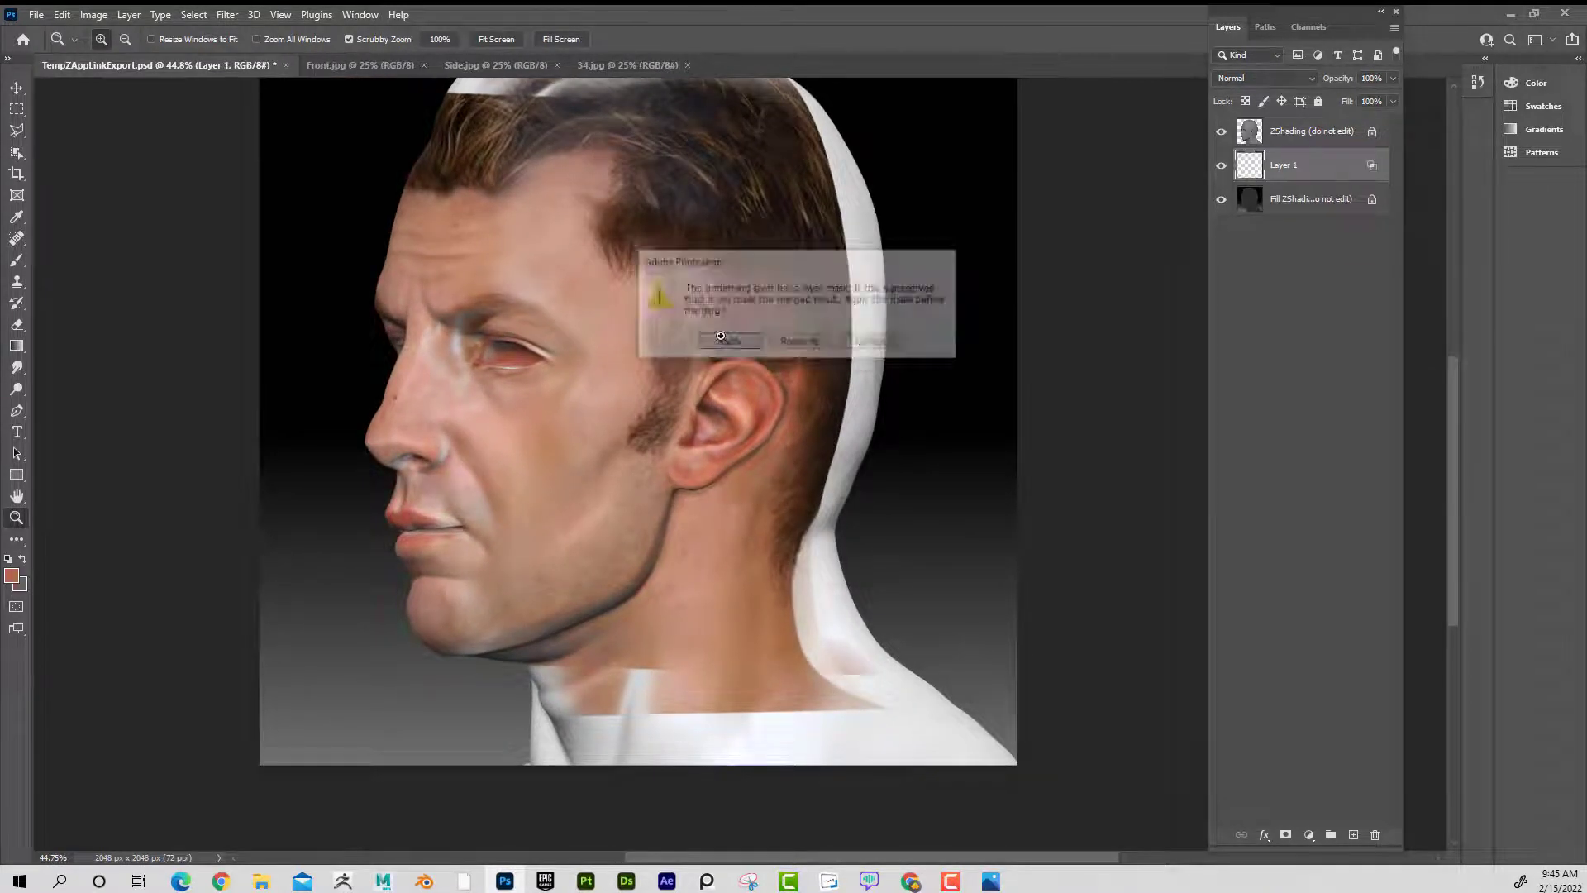
click(37, 14)
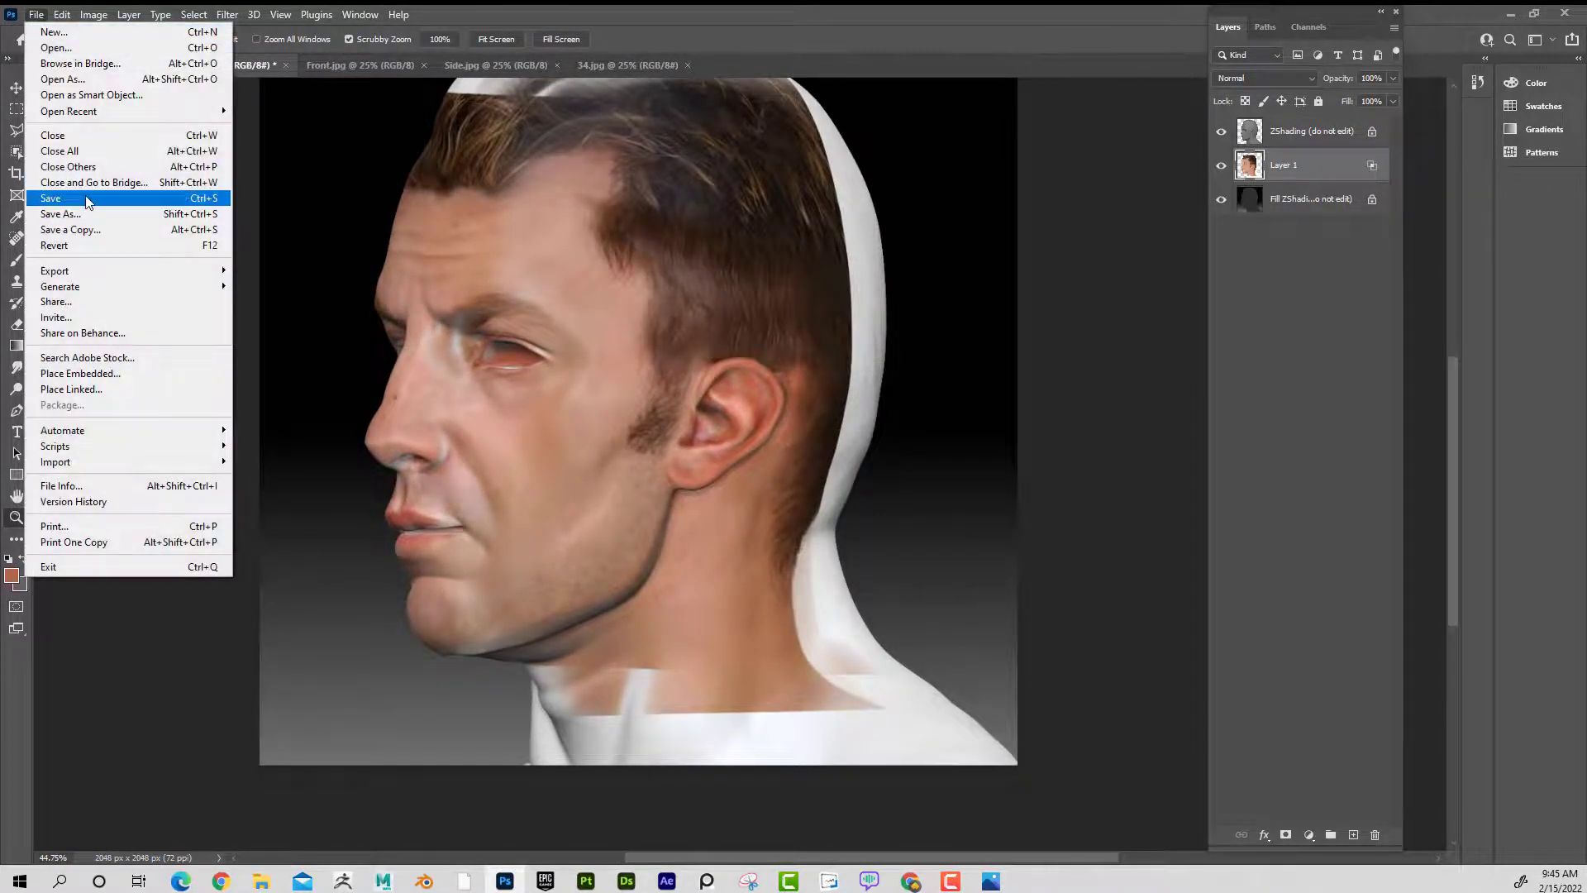
click(87, 199)
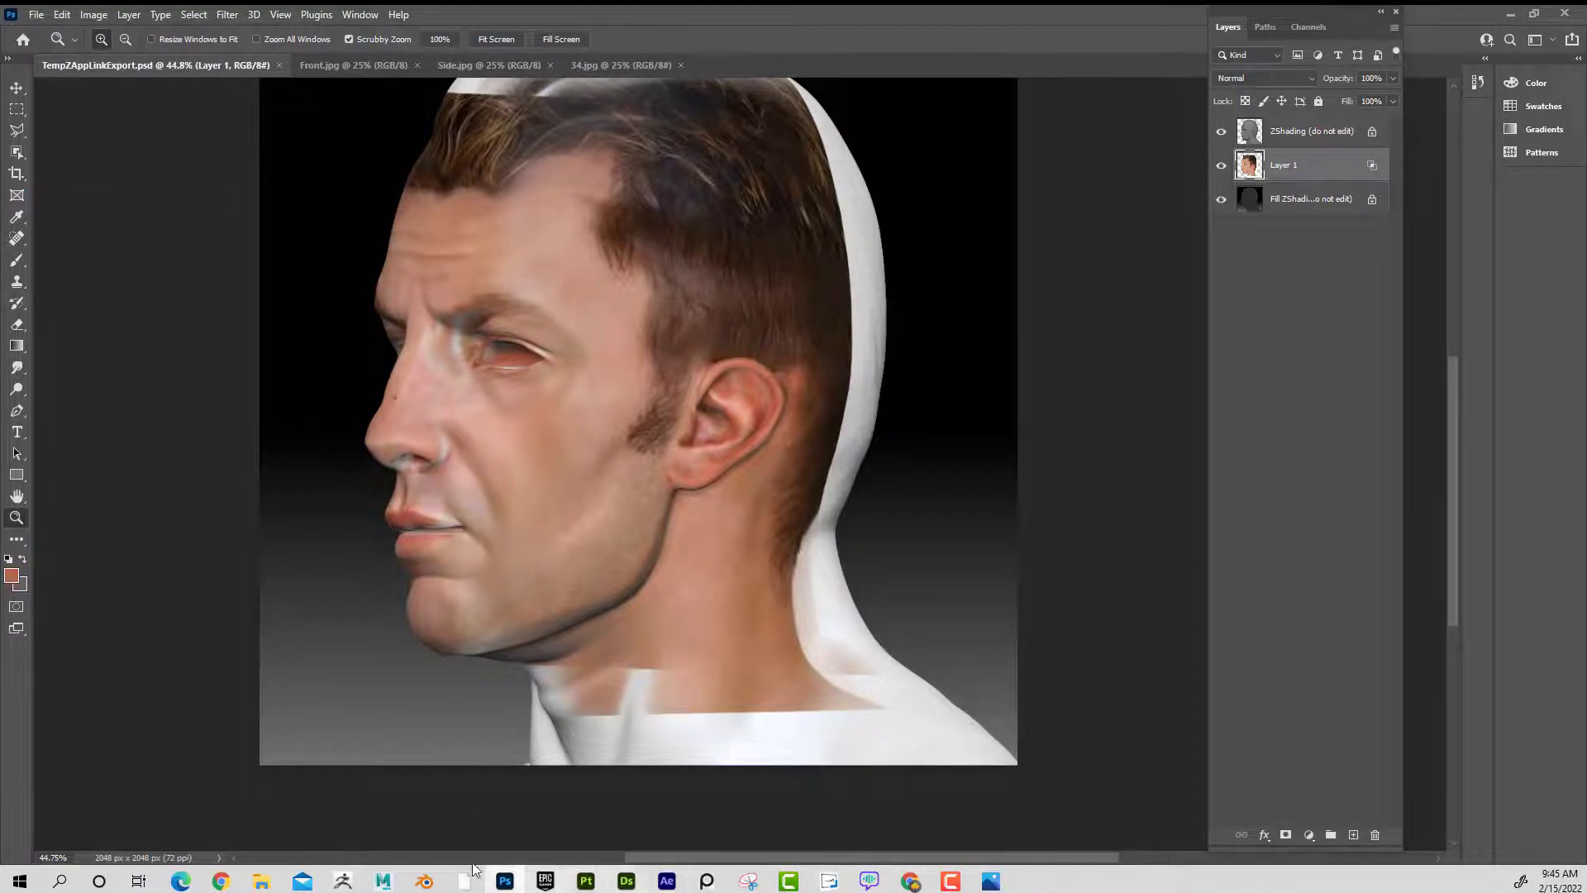
- Switch to ZBrush and pick up the edited ear texture onto the DemoHead model
click(345, 880)
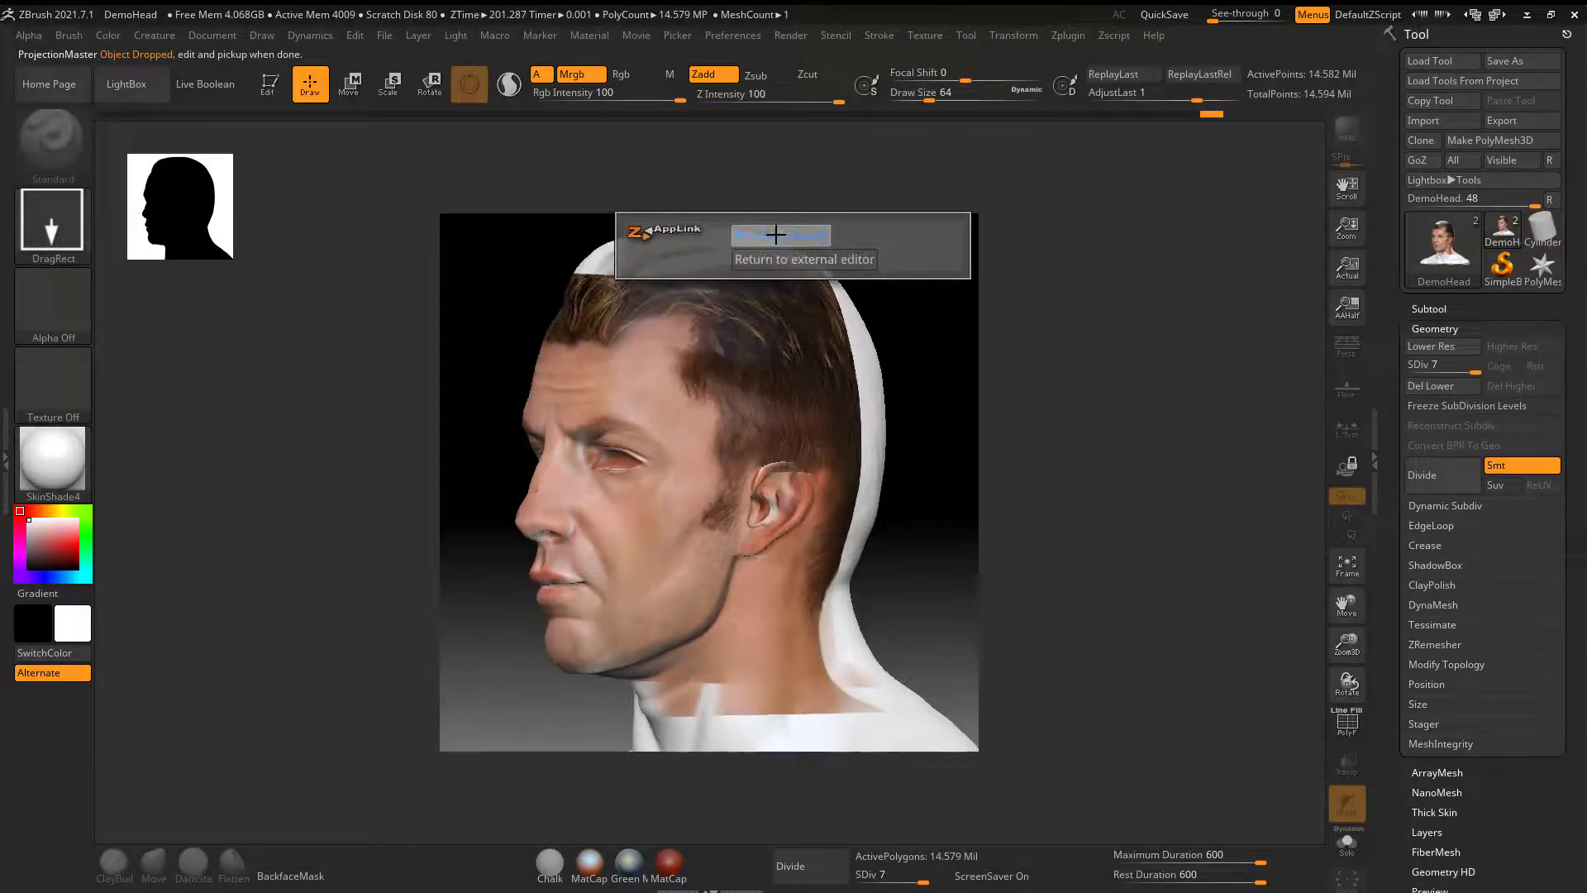
click(727, 321)
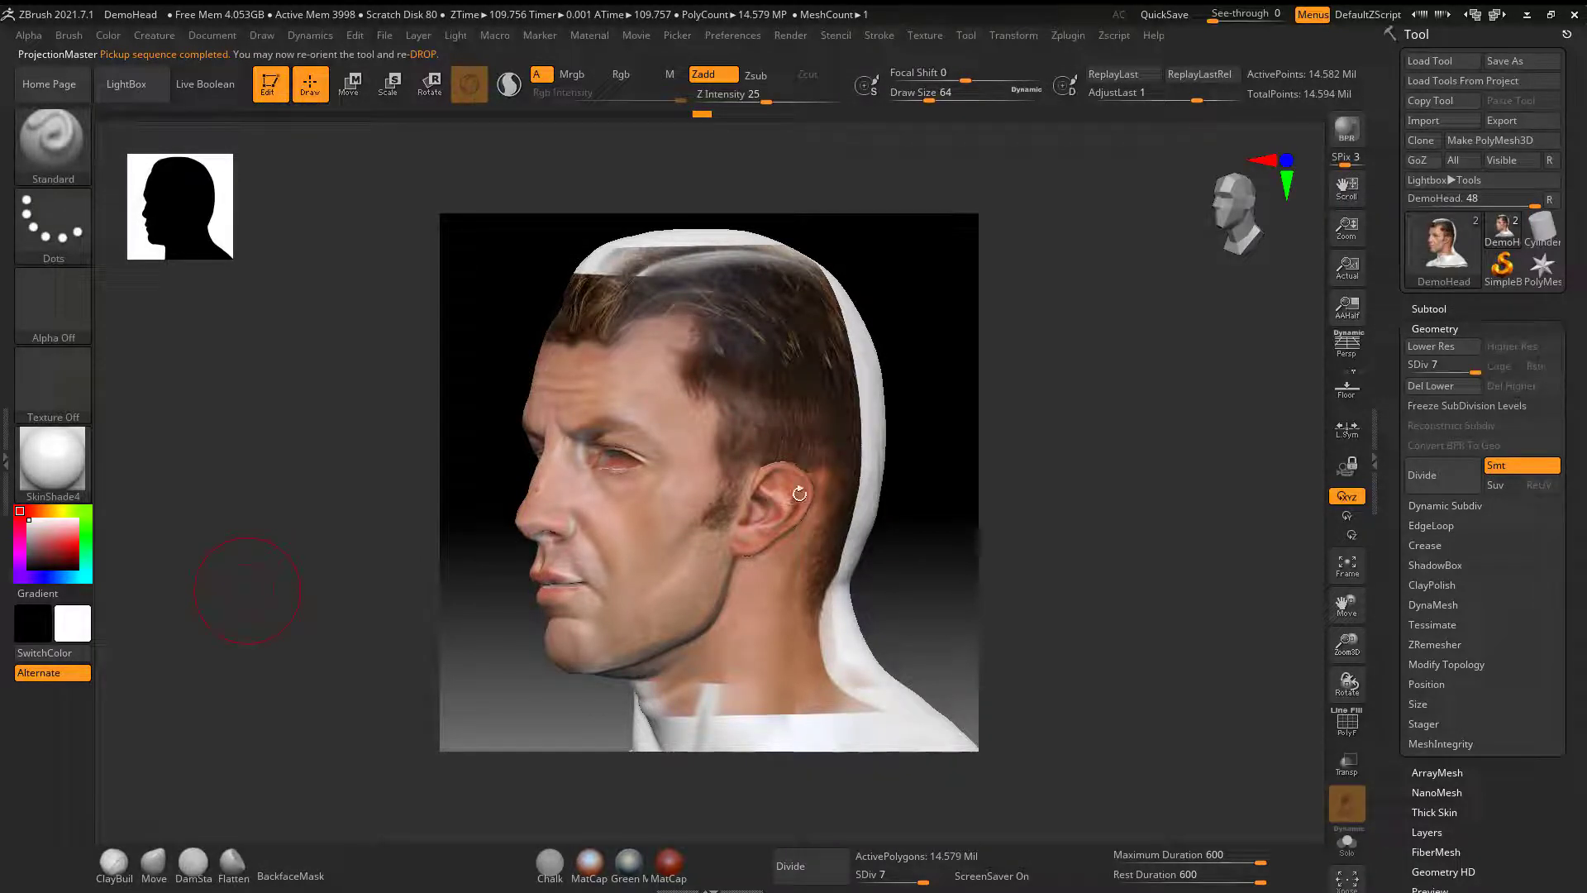
drag(941, 481, 930, 409)
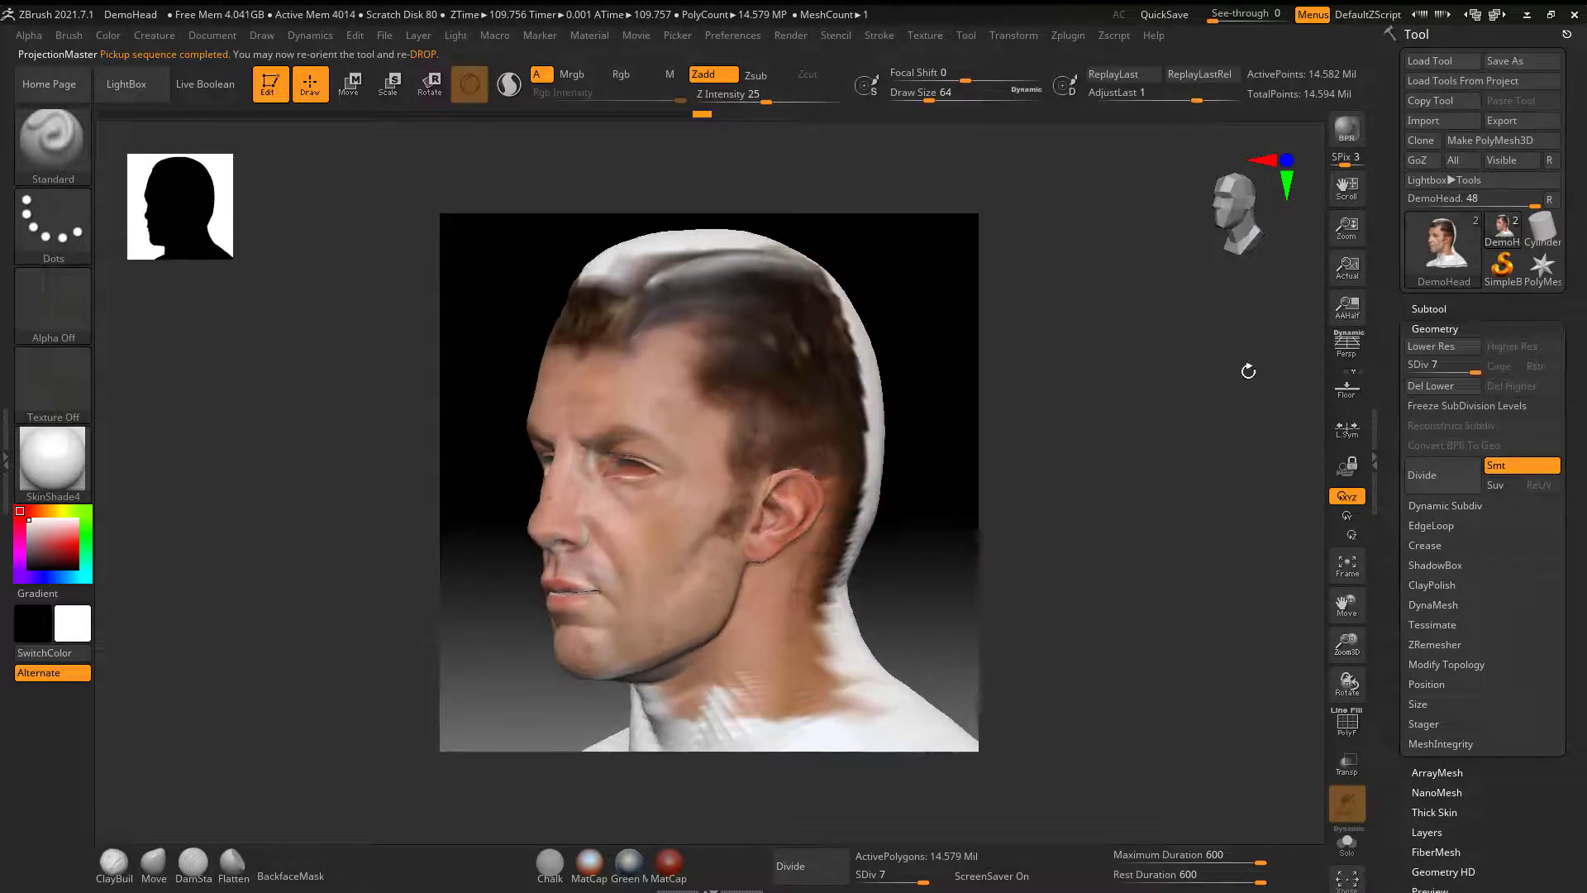
- Set the Standard brush to paint Rgb only with Zadd off, and reduce its draw size to about 9.4 for work near the ear
click(1347, 268)
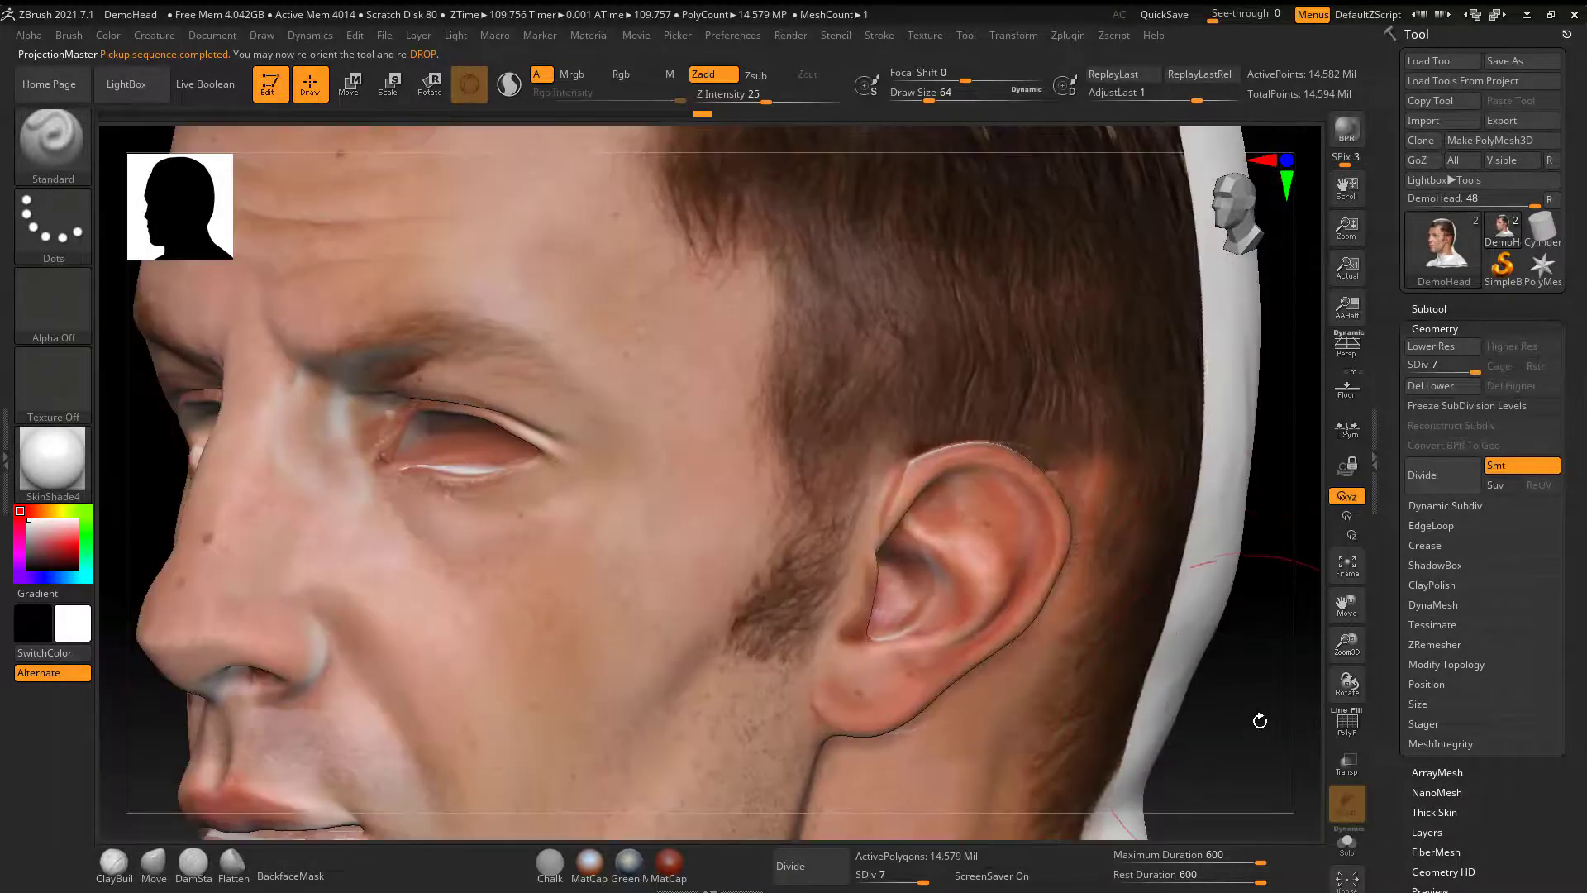
drag(1230, 676, 1120, 573)
drag(1129, 478, 1121, 562)
click(641, 79)
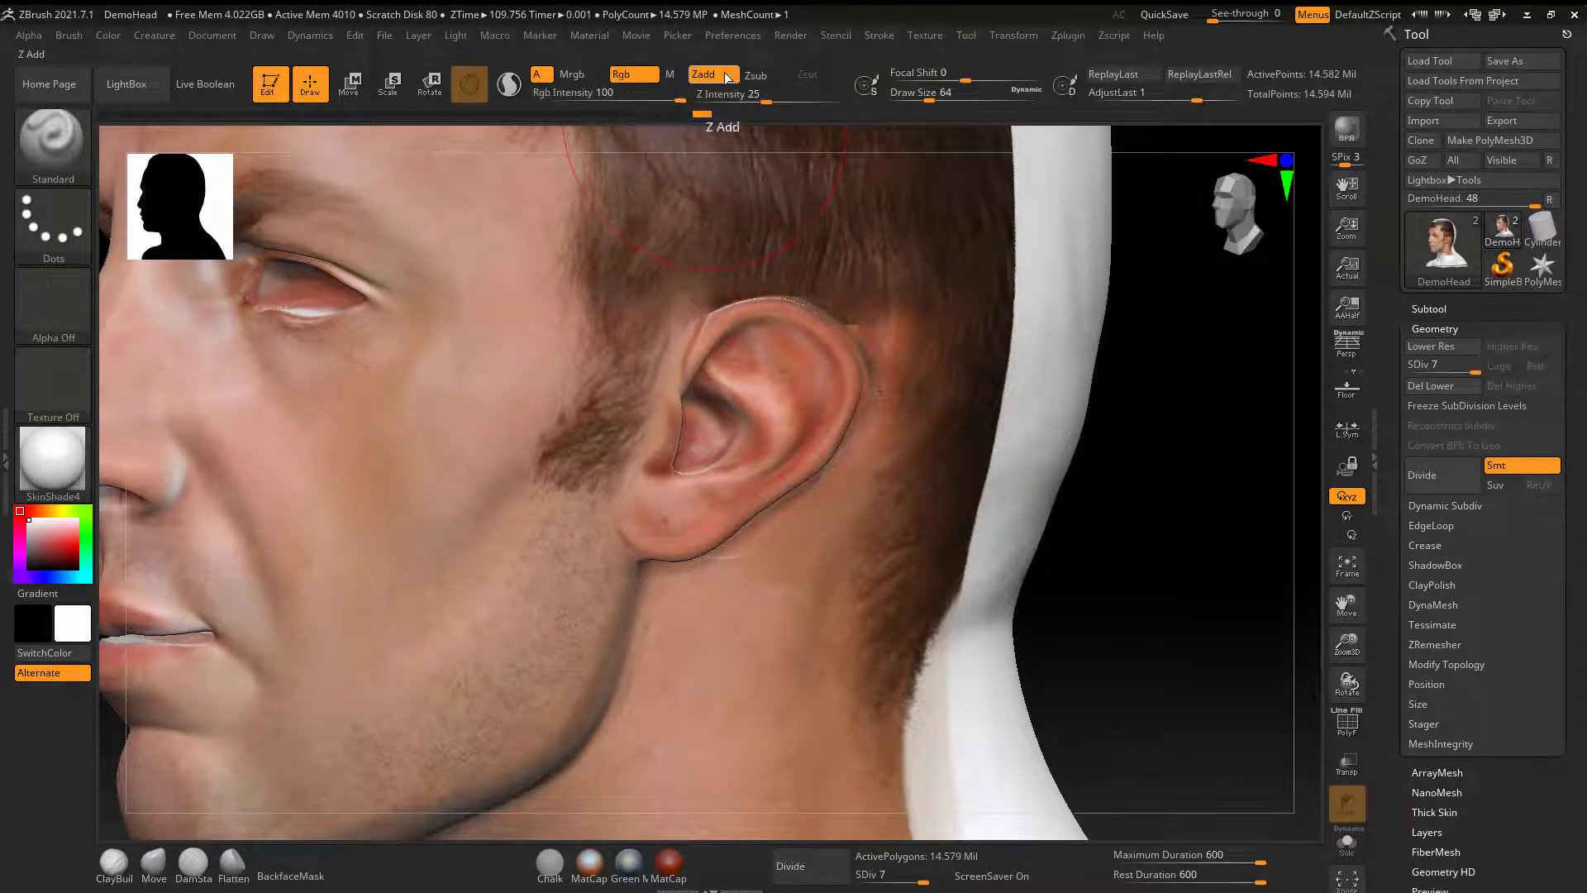
click(703, 75)
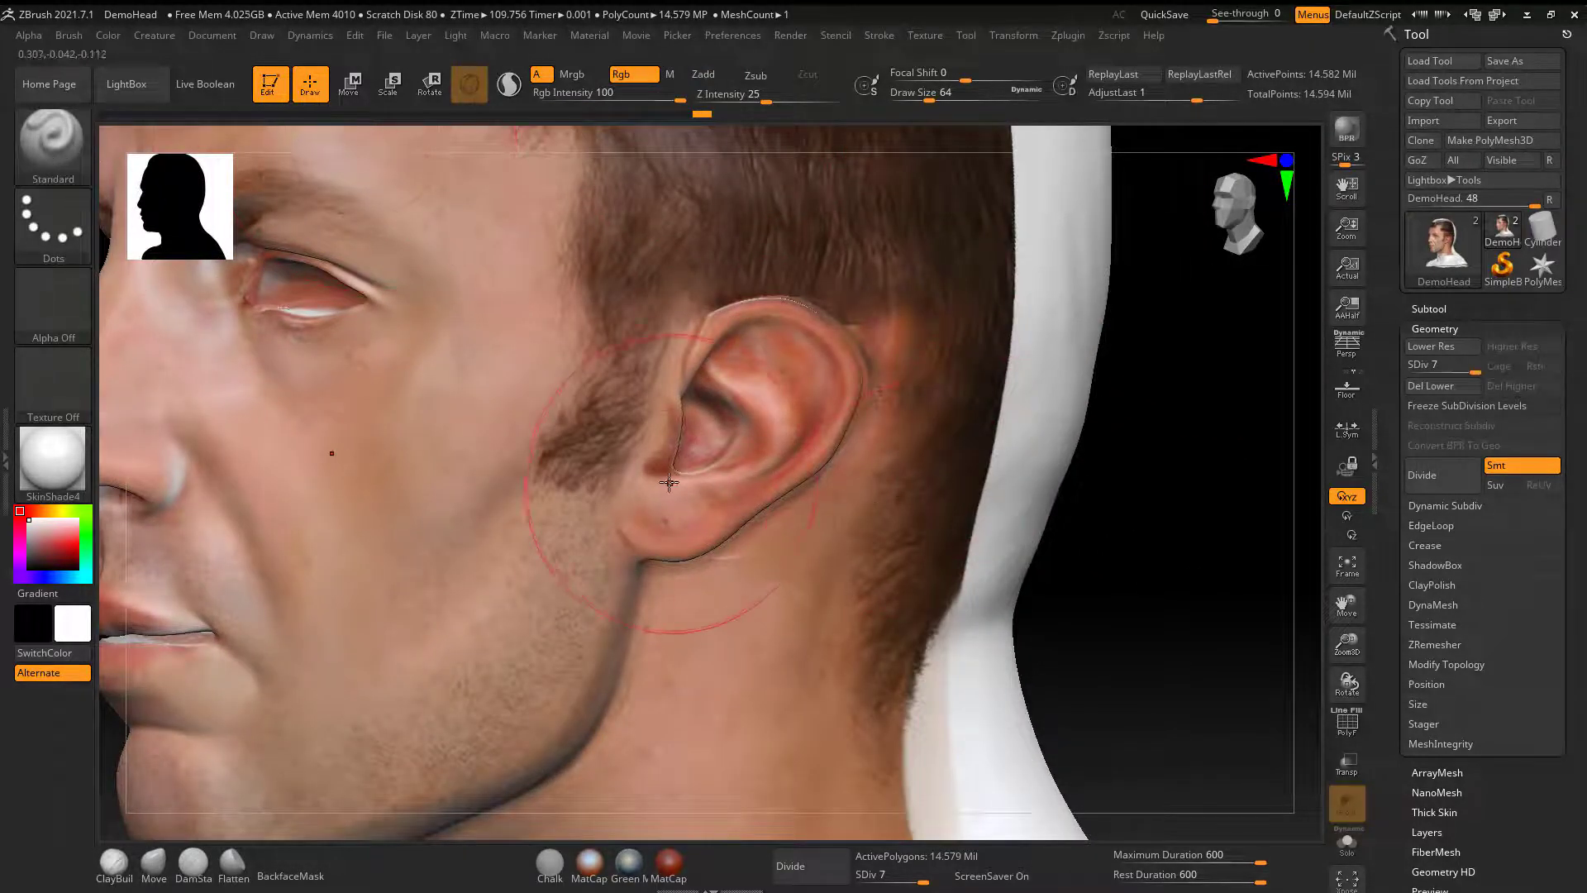
key(space)
drag(668, 483, 642, 481)
alt+drag(1159, 532, 1165, 636)
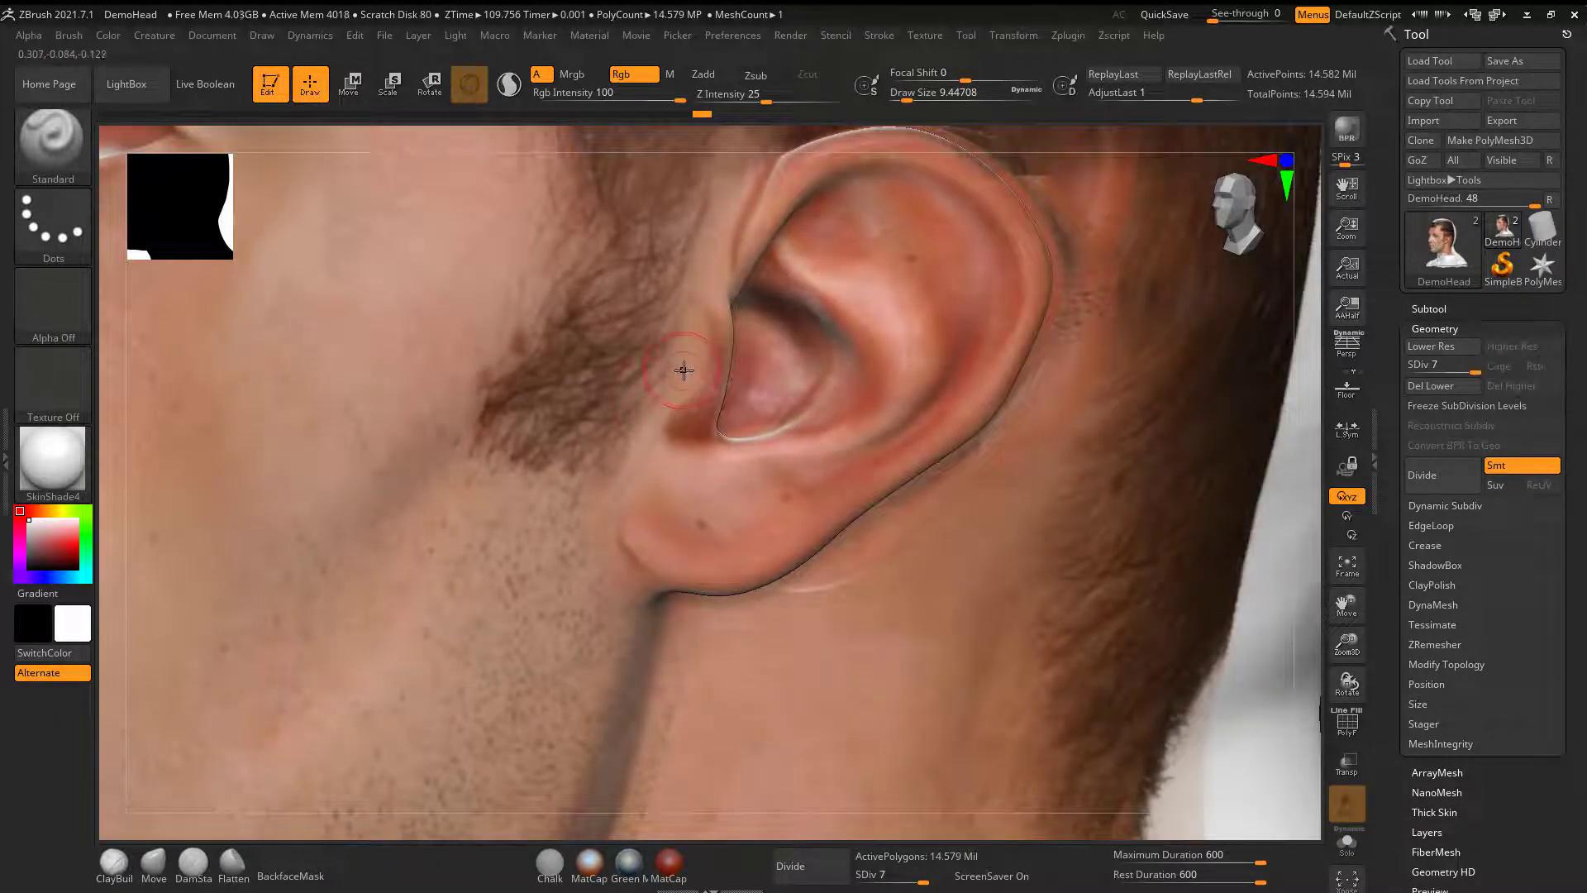
- Sample a skin tone beside the ear and paint over the dark patch in front of the ear opening
key(c)
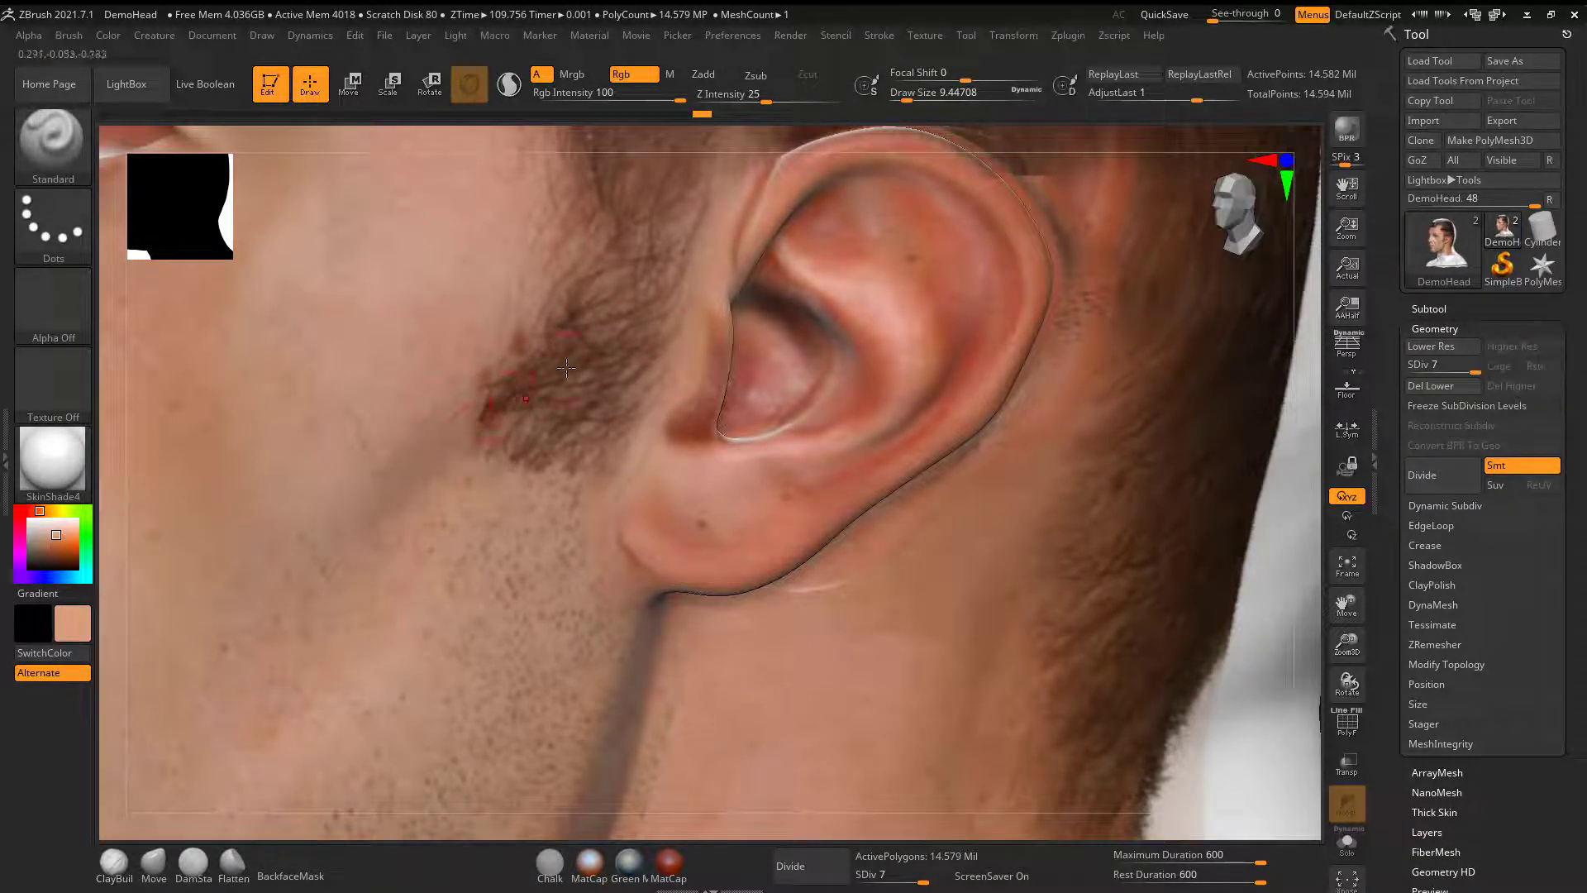
key(c)
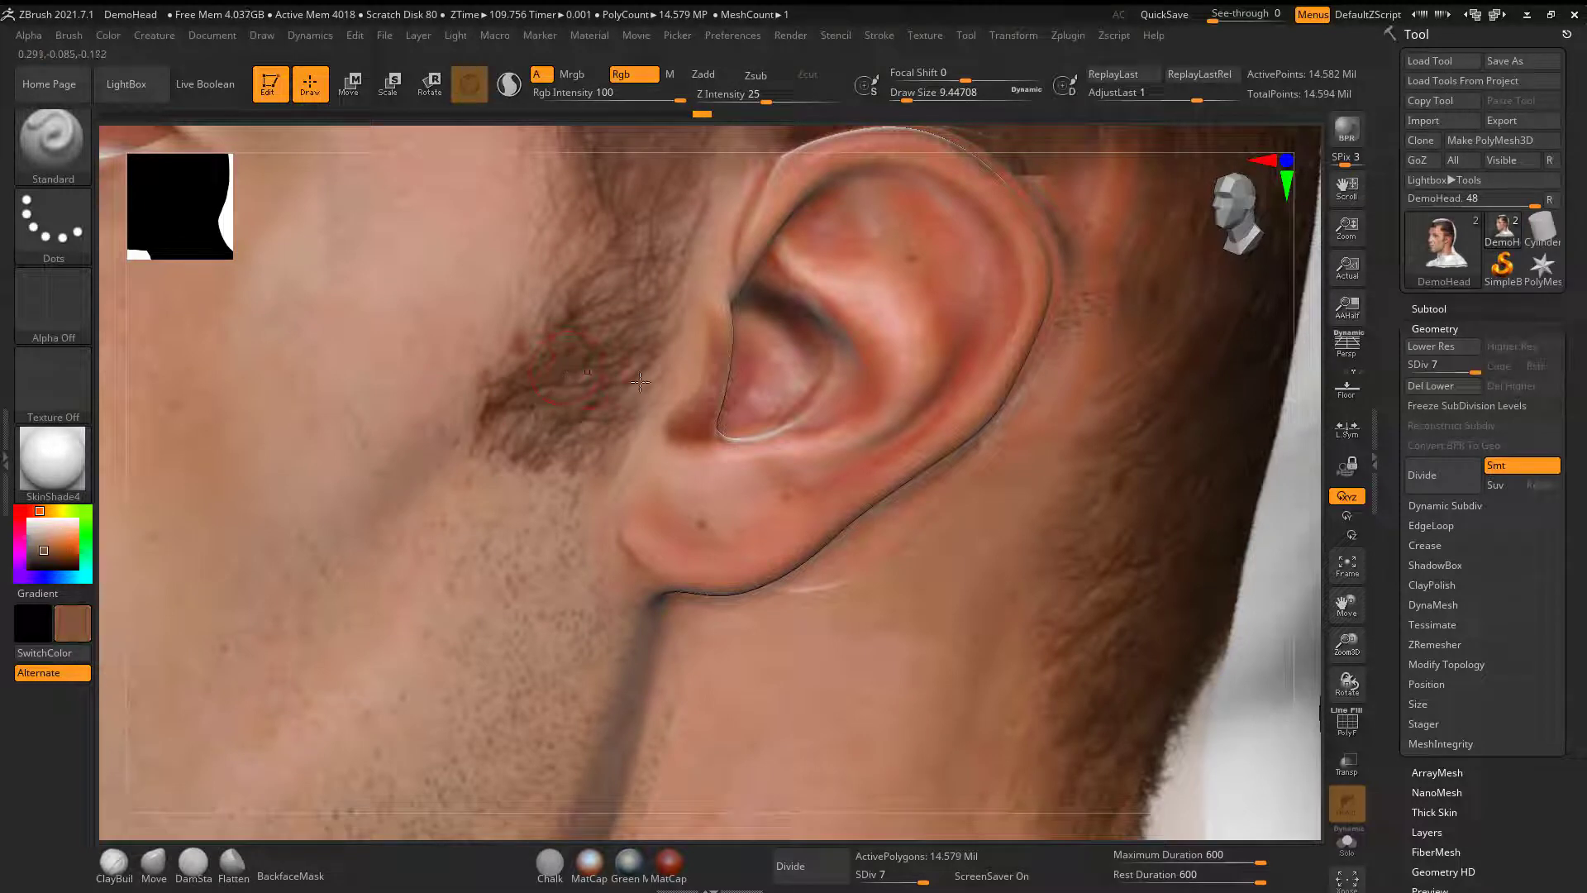
key(c)
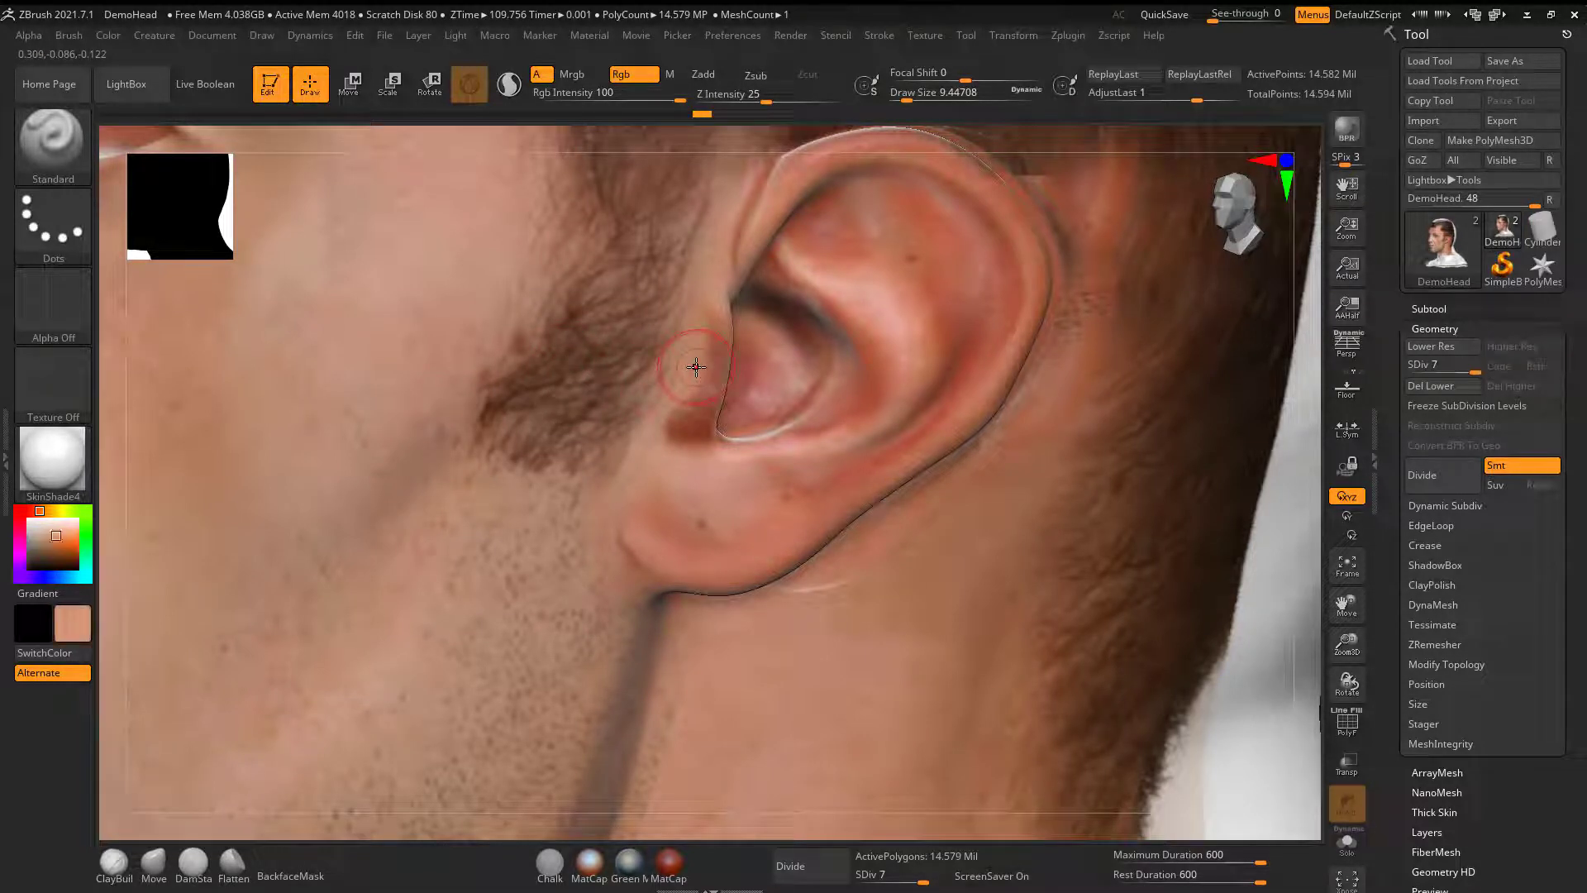
drag(687, 416, 708, 338)
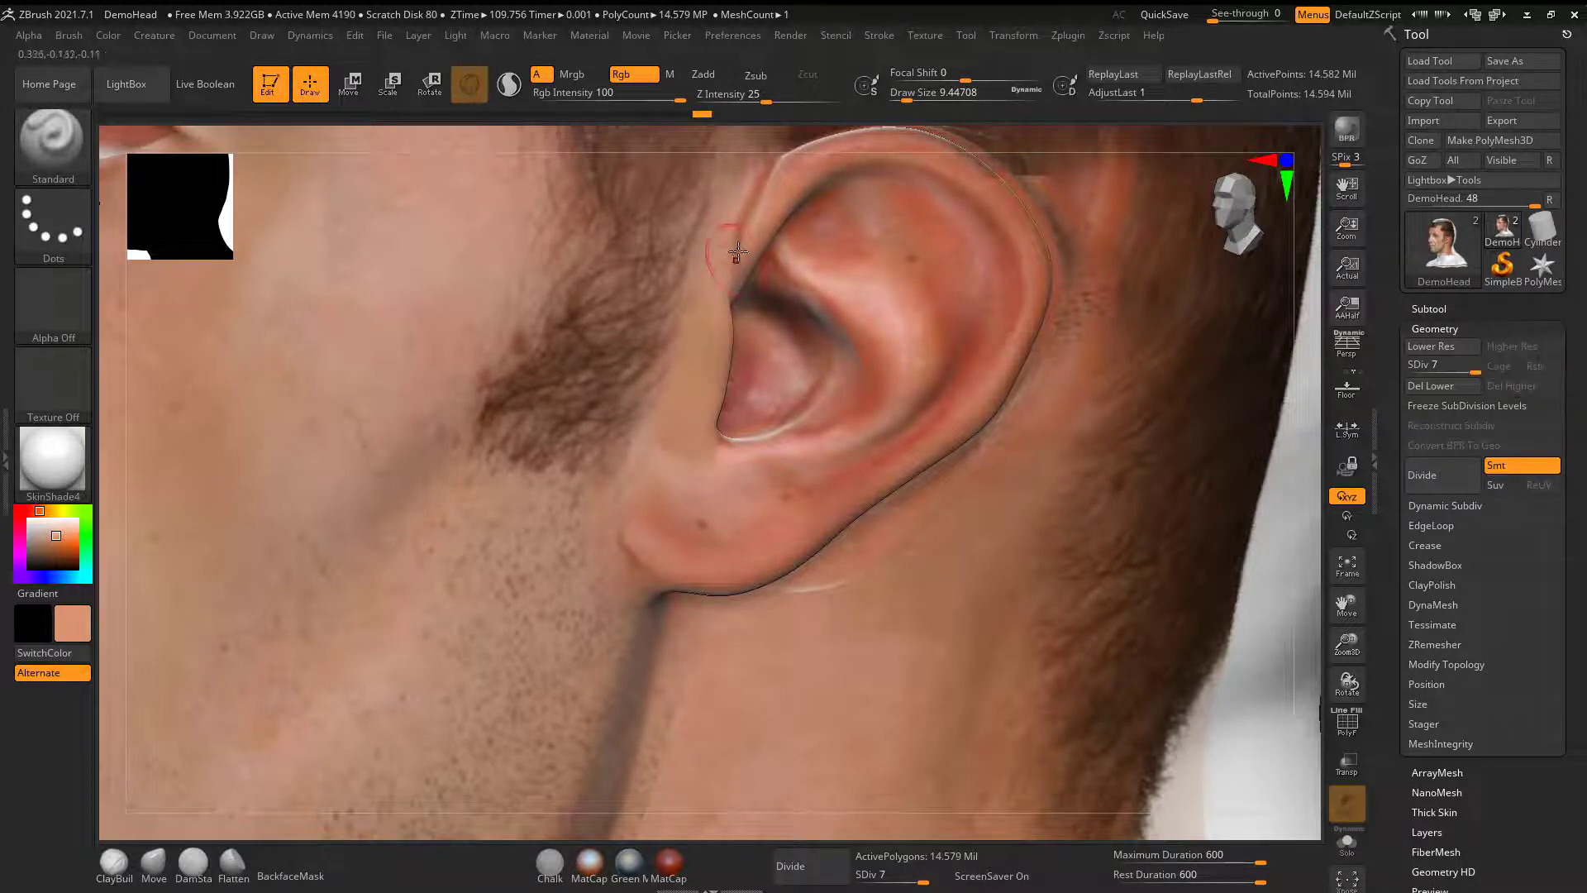
- Turn the head to expose the white gap in front of the ear canal, paint it with skin colour, and smooth the colour edges
drag(1283, 667, 1233, 632)
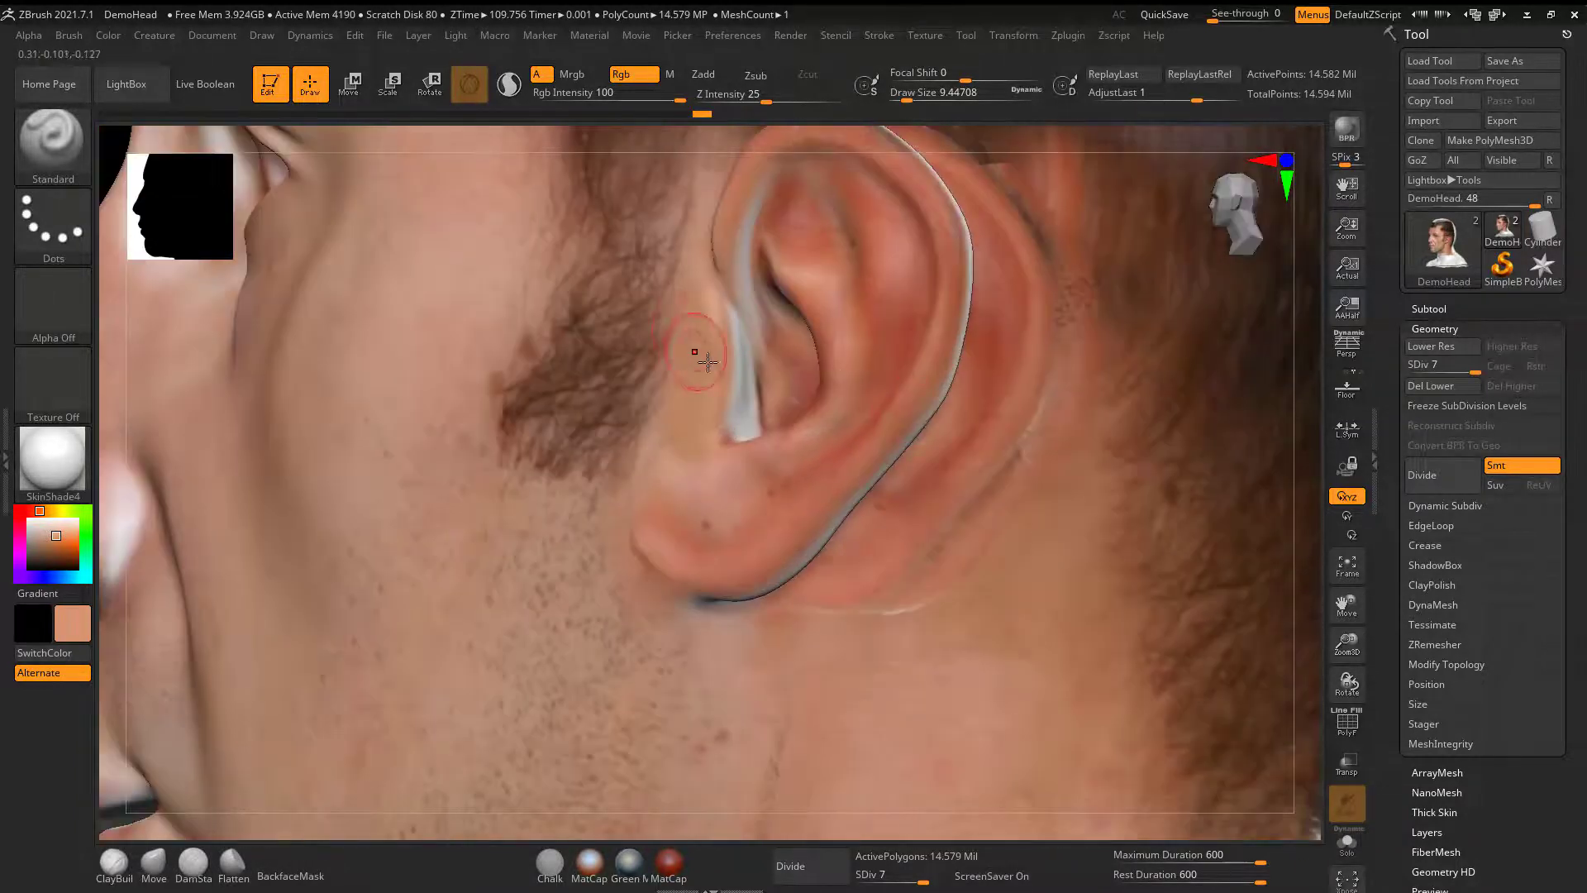
drag(1321, 542, 1067, 488)
drag(335, 387, 645, 395)
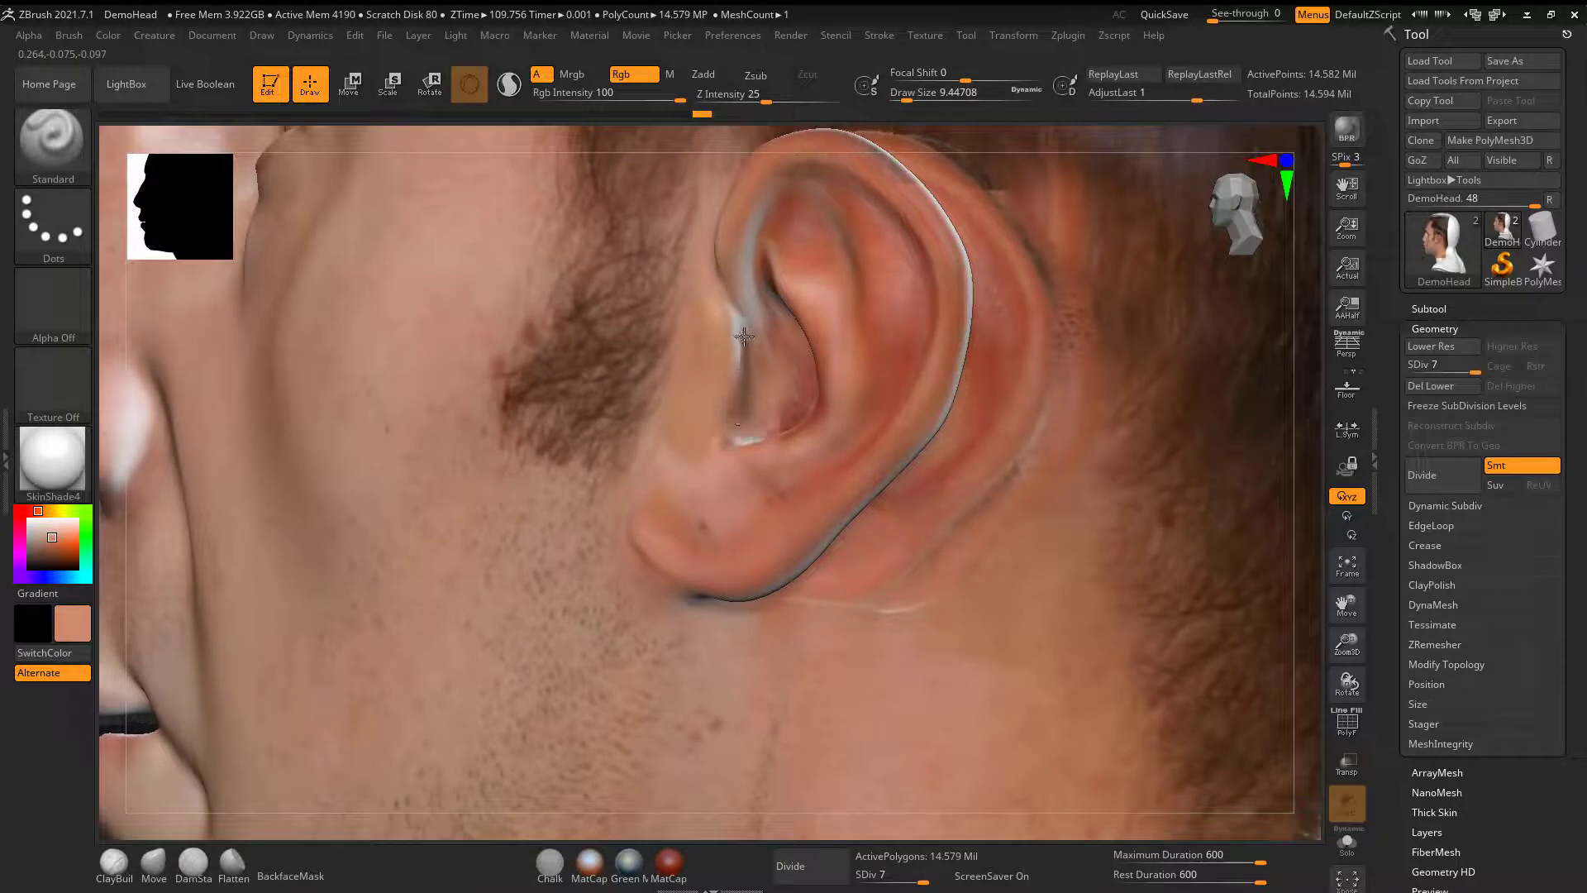
key(shift)
shift+drag(745, 294, 740, 248)
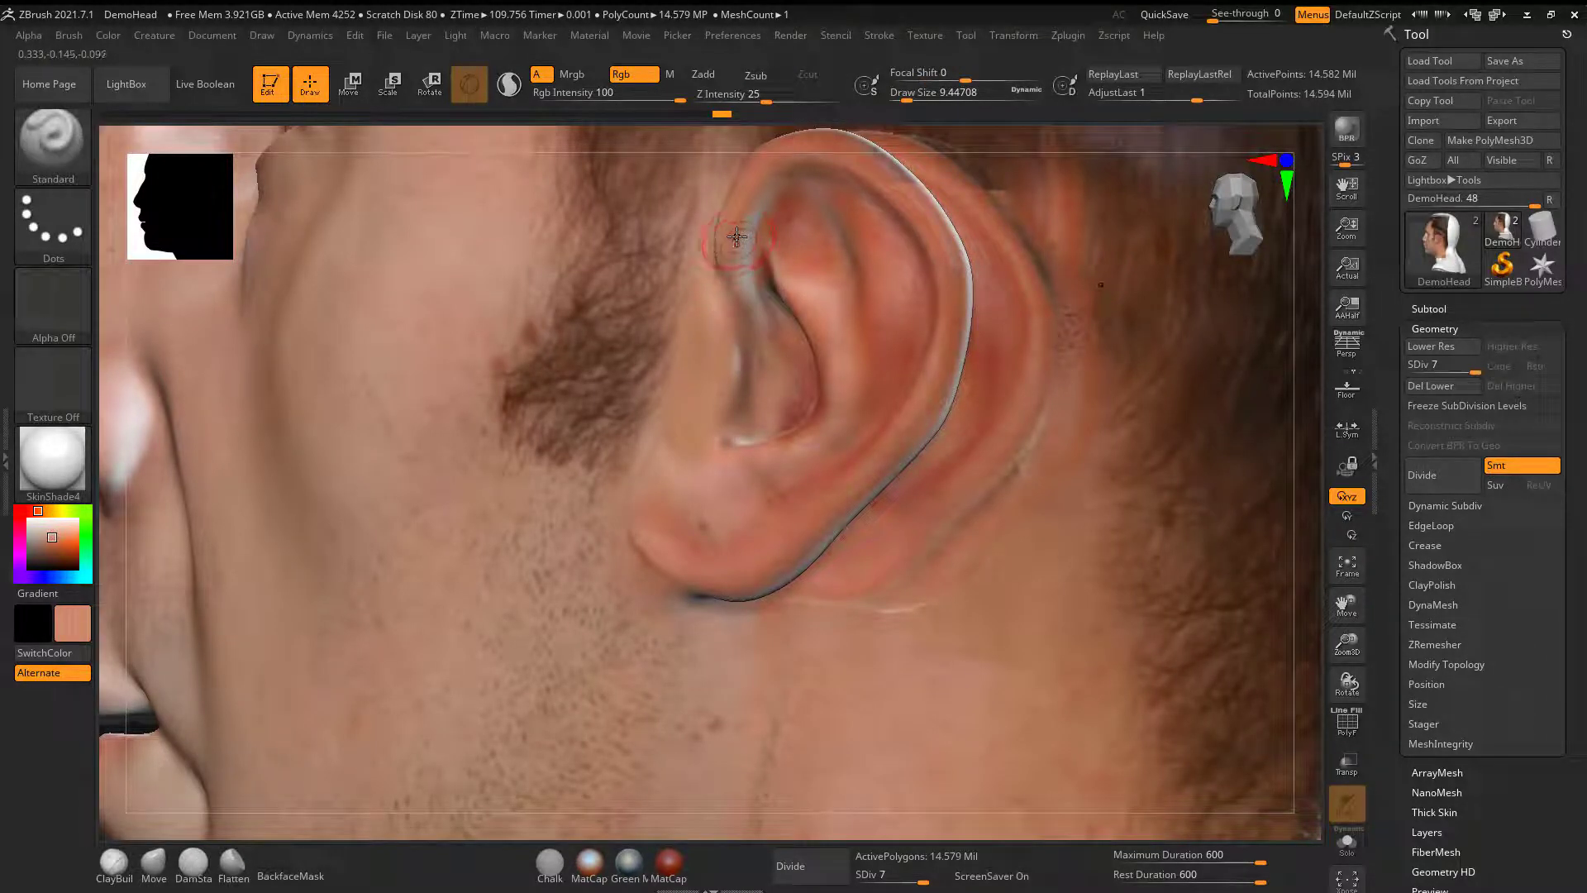
- Sample the ear's skin tone, reduce the draw size to about 3.7, and touch up the remaining pale edge at the front of the ear
key(c)
key(space)
drag(747, 289, 736, 288)
right_drag(738, 138, 758, 275)
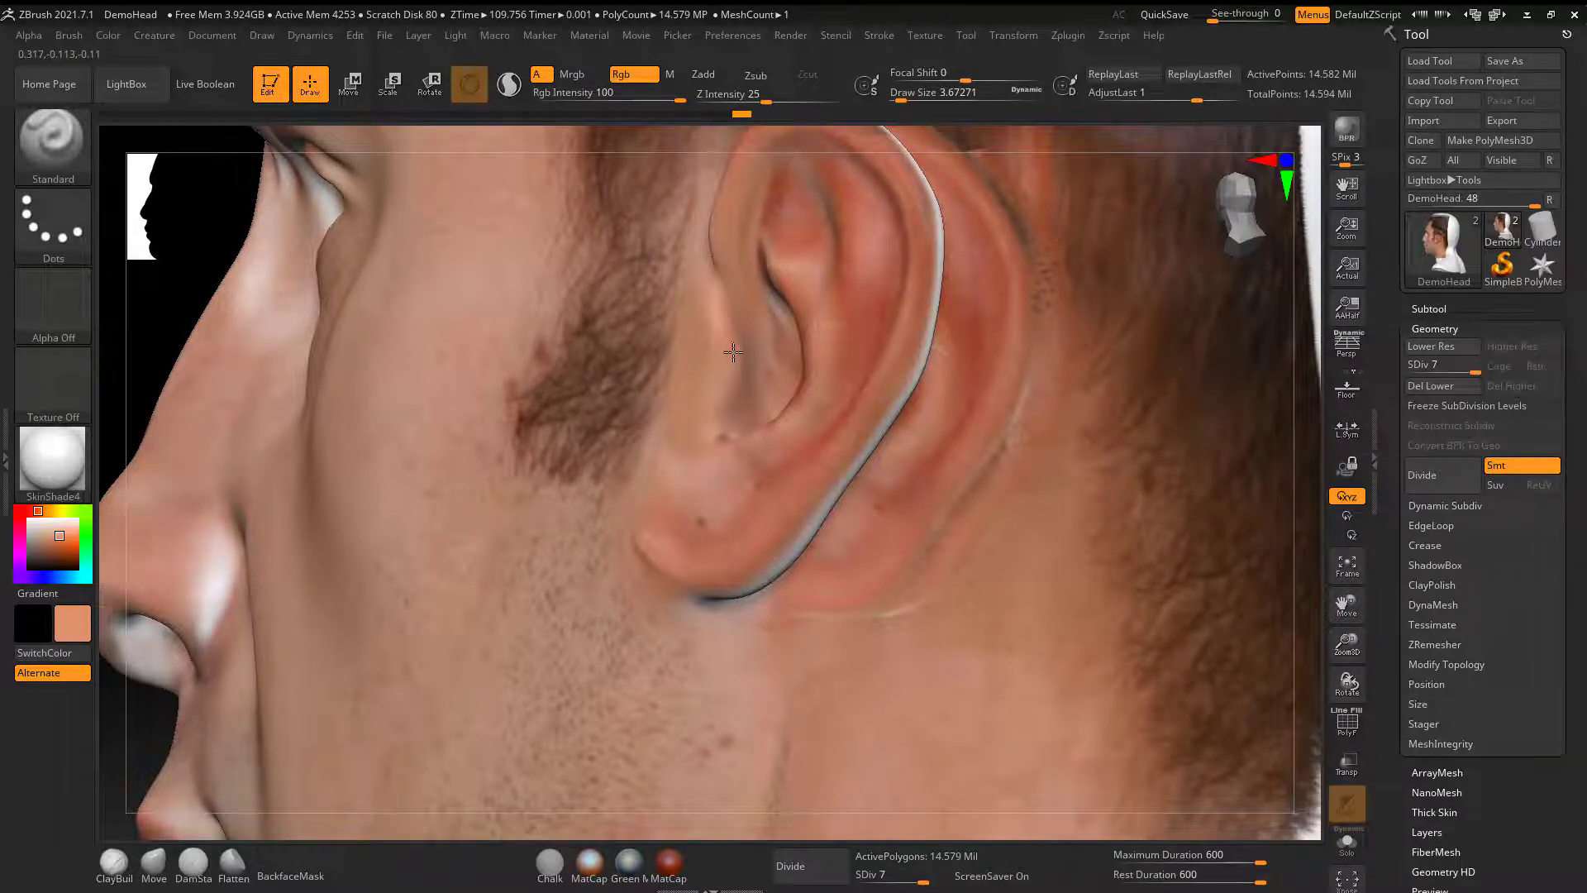
- Try the Color Spray stroke on the skin in front of the ear and undo it
click(53, 222)
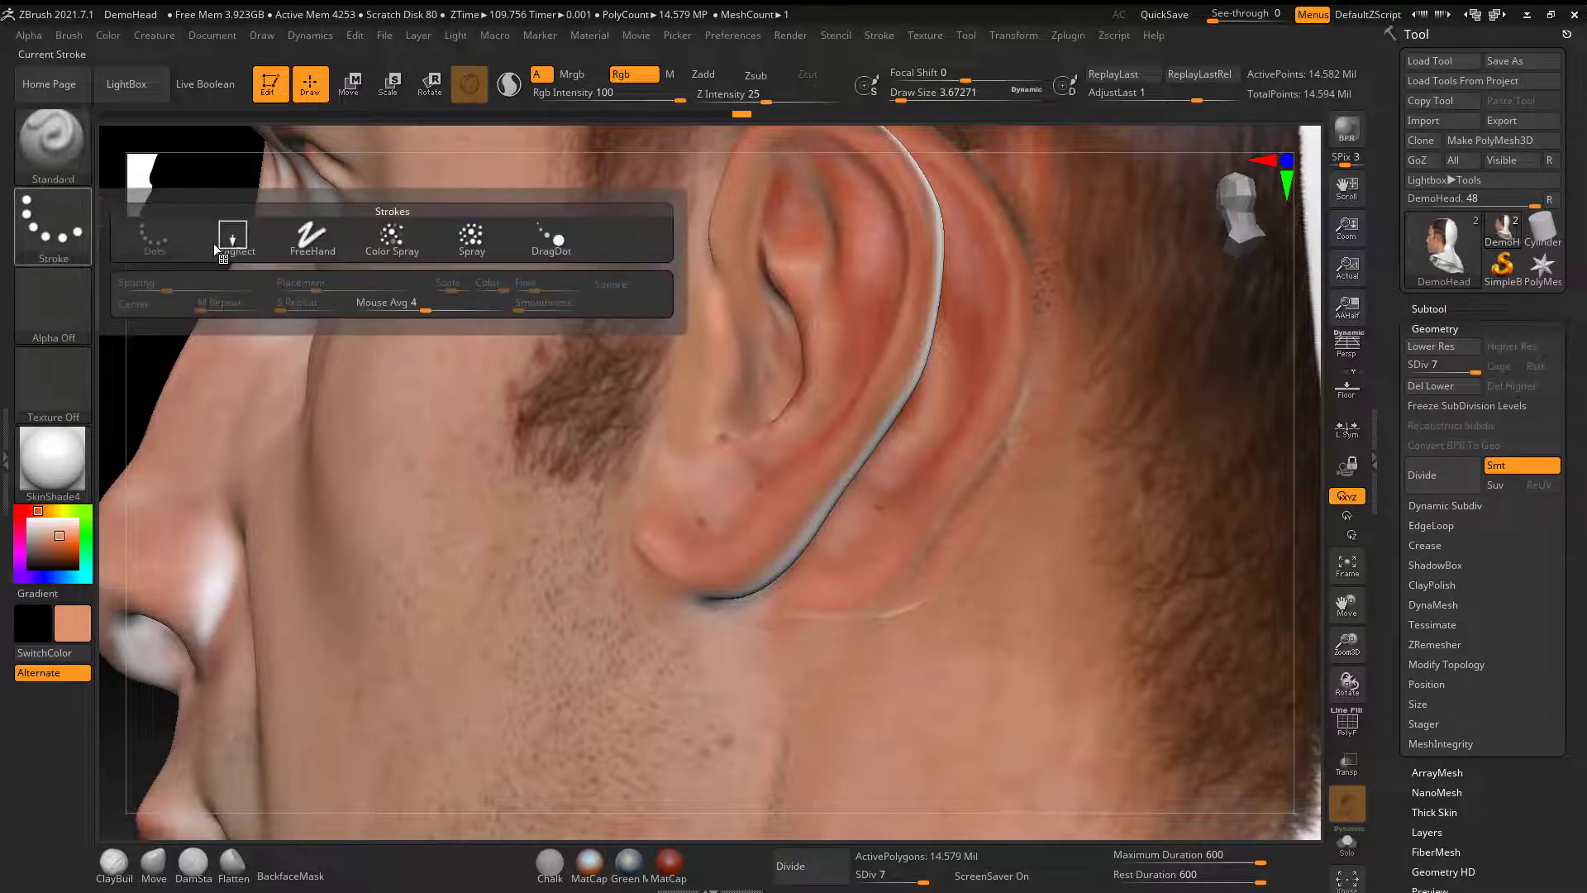
click(391, 237)
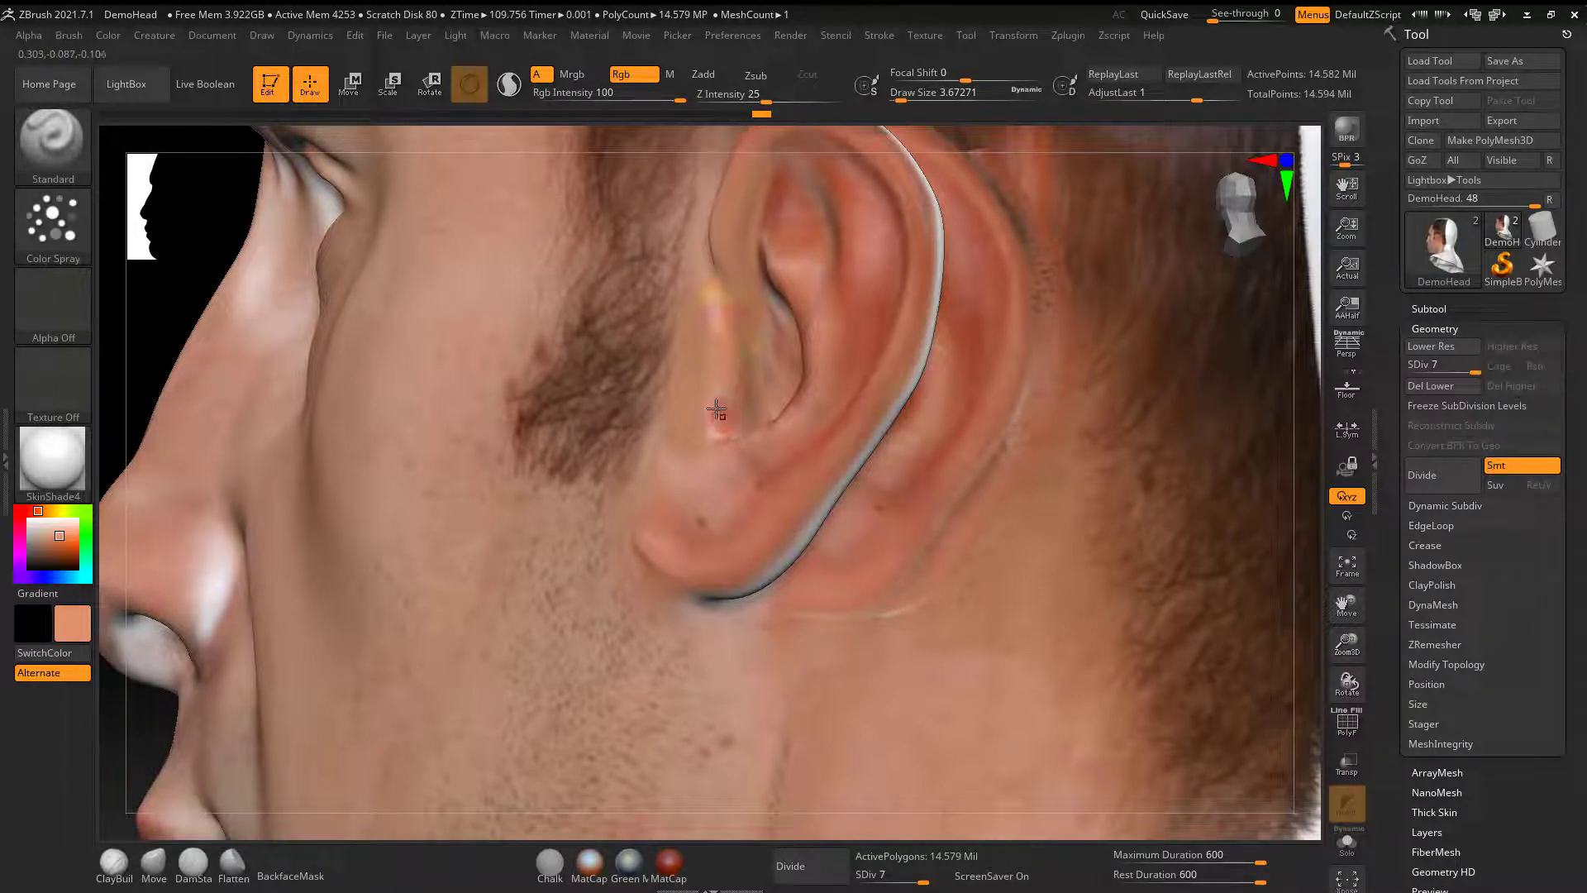
key(ctrl)
key(ctrl+z)
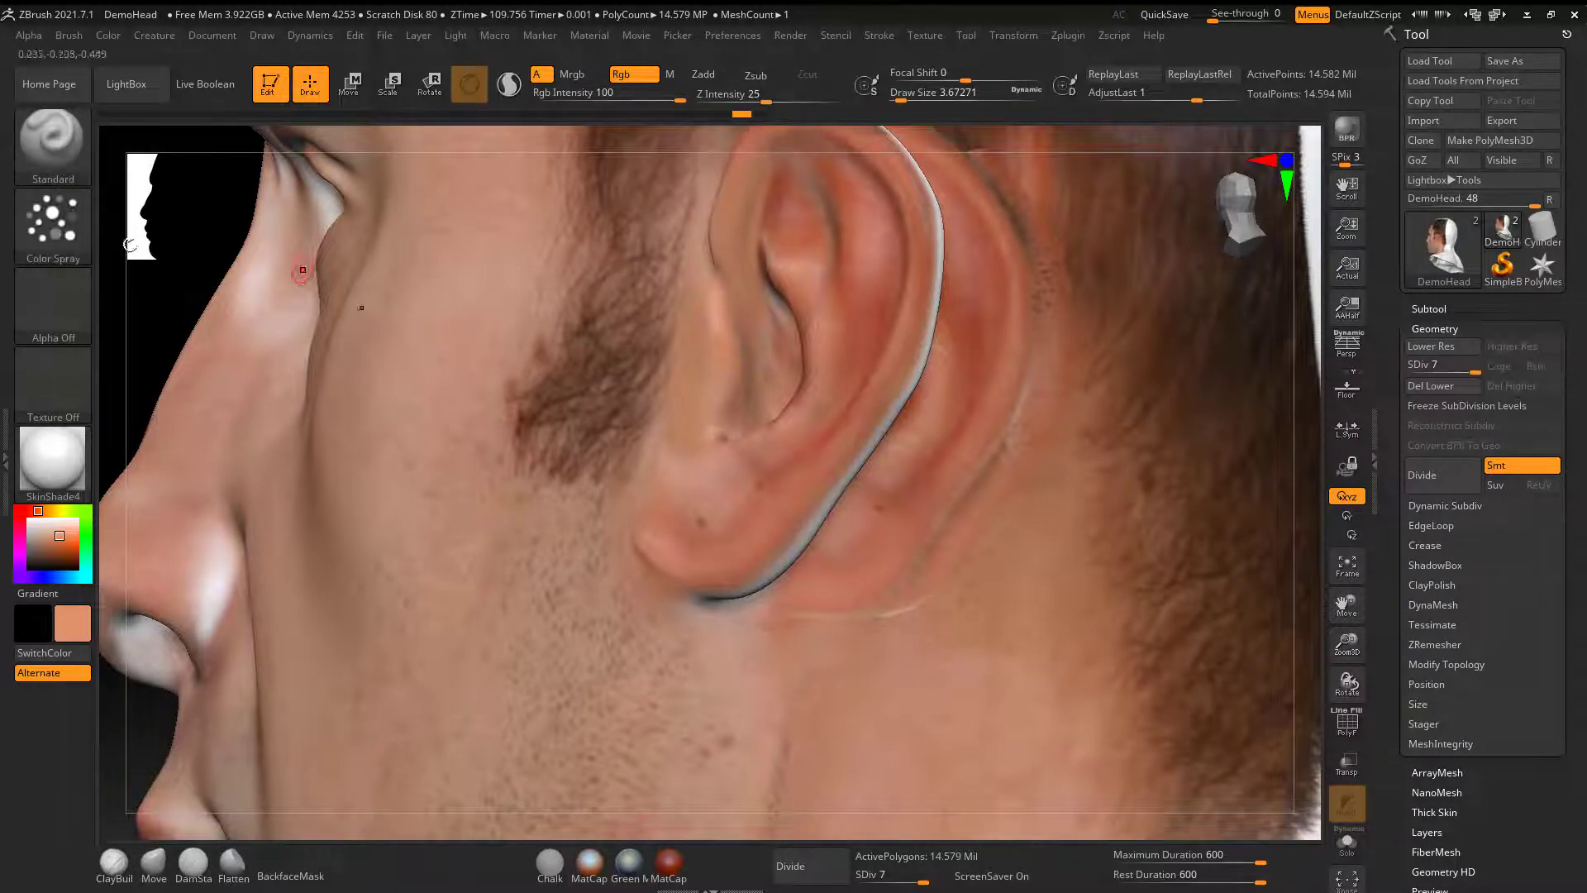
- Switch the stroke type to Spray, test it on the skin in front of the ear, and undo the test
click(53, 223)
click(471, 237)
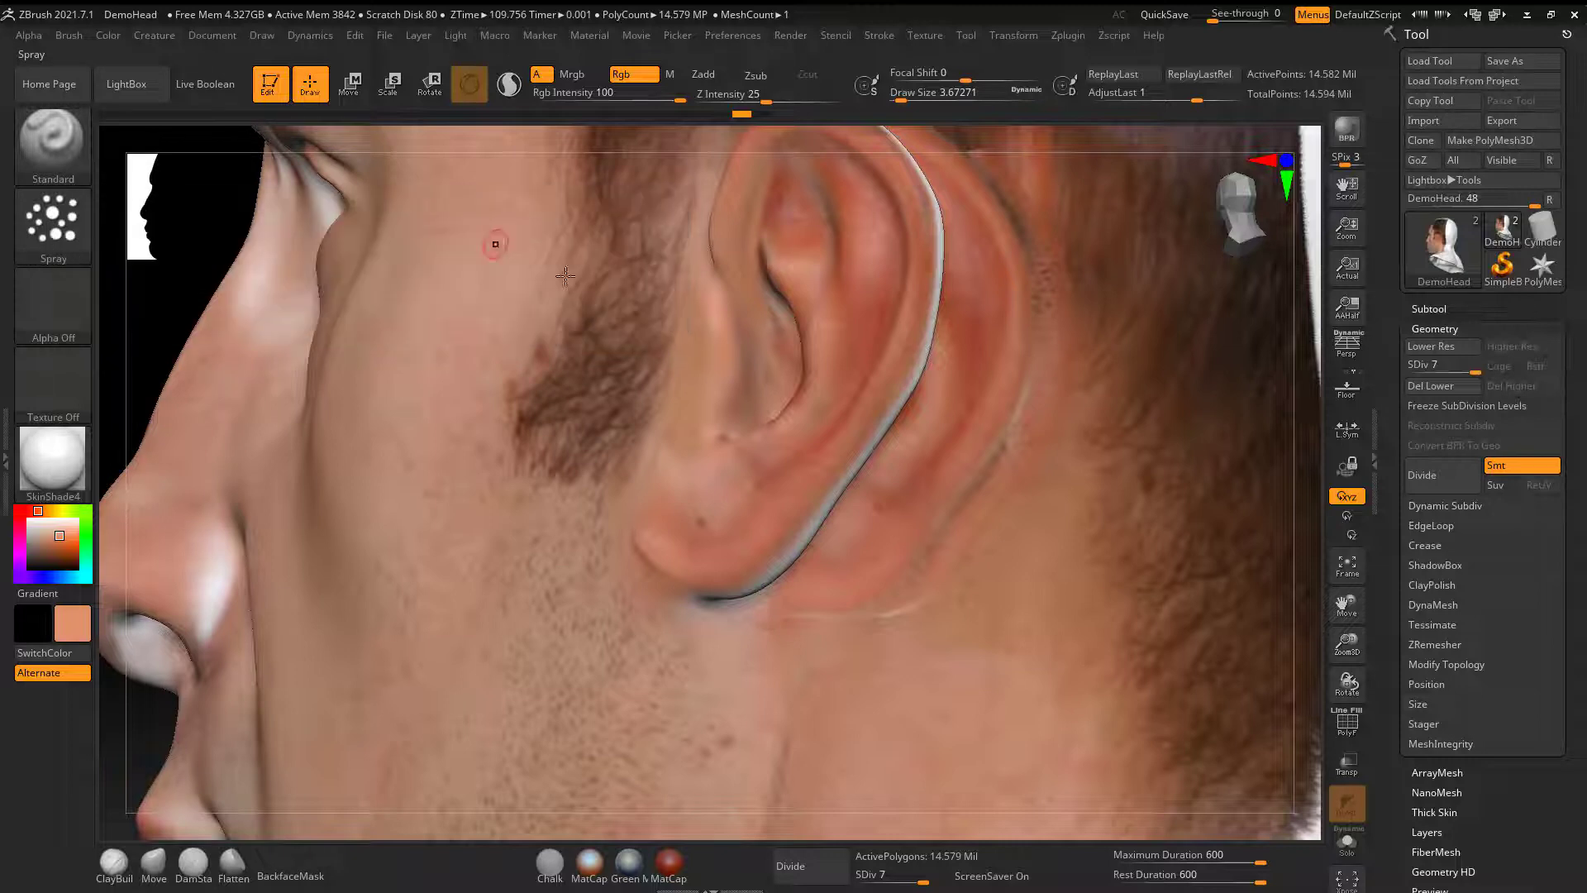
drag(730, 328, 715, 423)
key(ctrl)
key(ctrl+z)
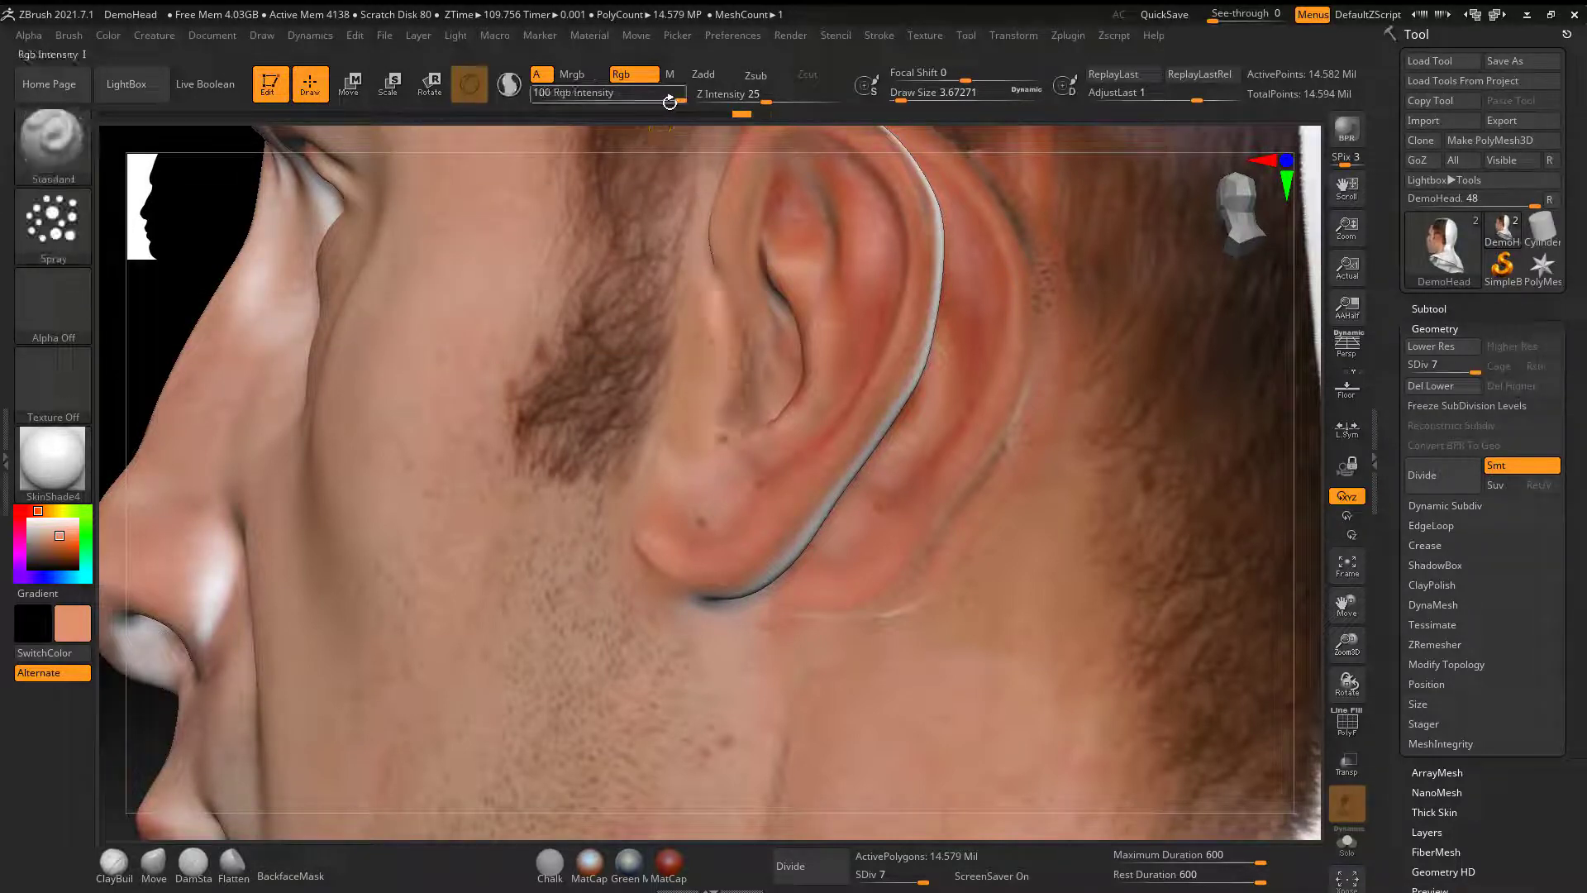
- Lower the Rgb intensity to 34 and spray skin colour along the front edge of the ear
drag(677, 100, 593, 102)
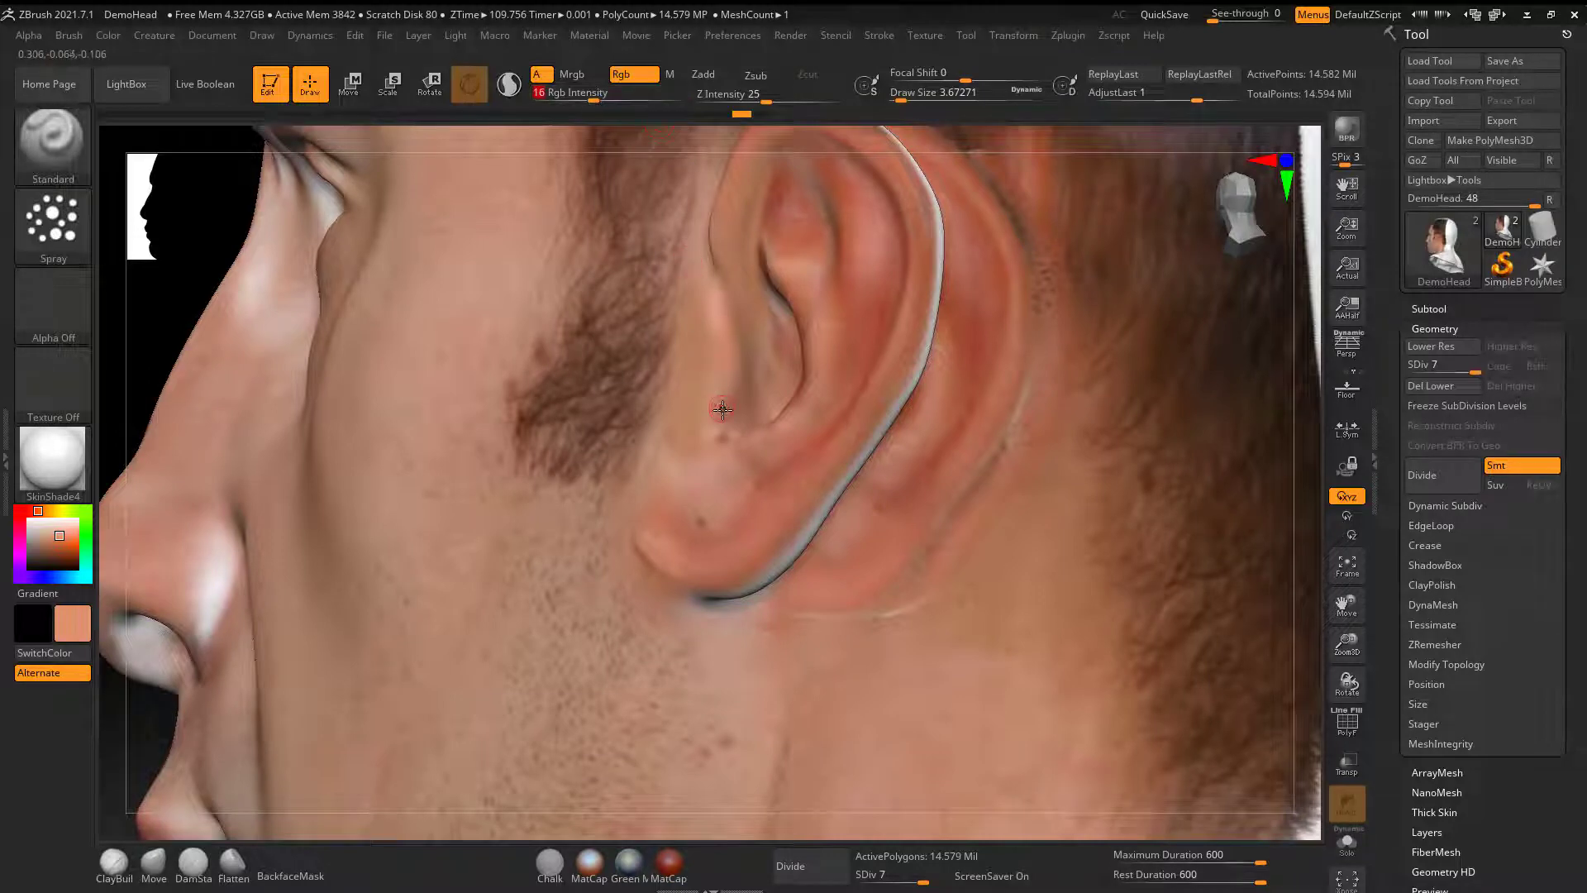
mouse_move(731, 357)
mouse_down()
mouse_move(705, 322)
mouse_move(720, 402)
mouse_up()
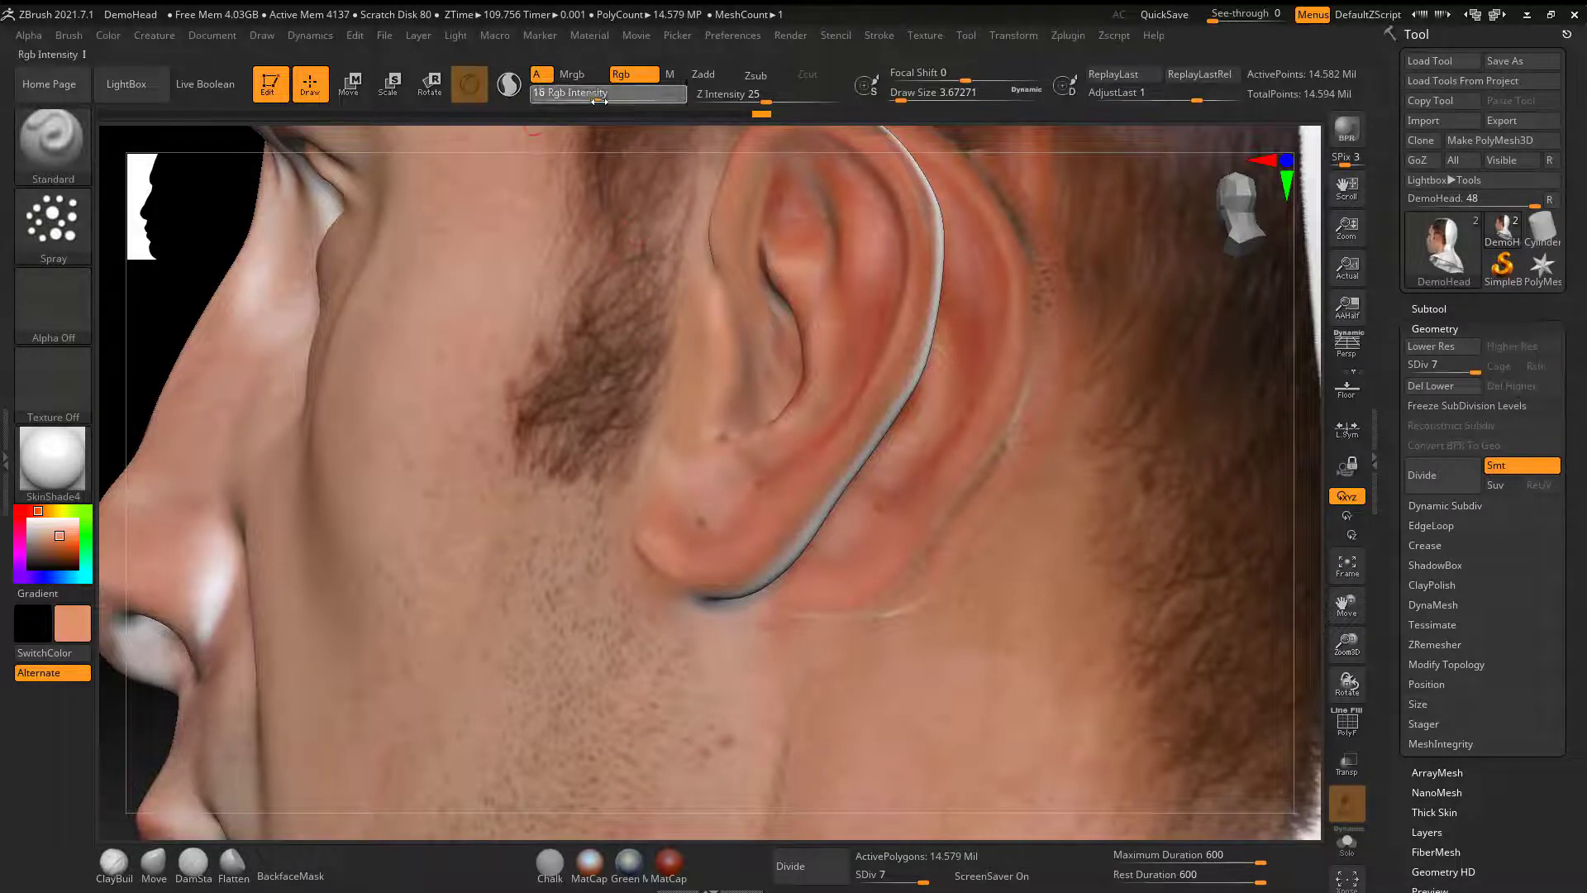
drag(594, 100, 620, 100)
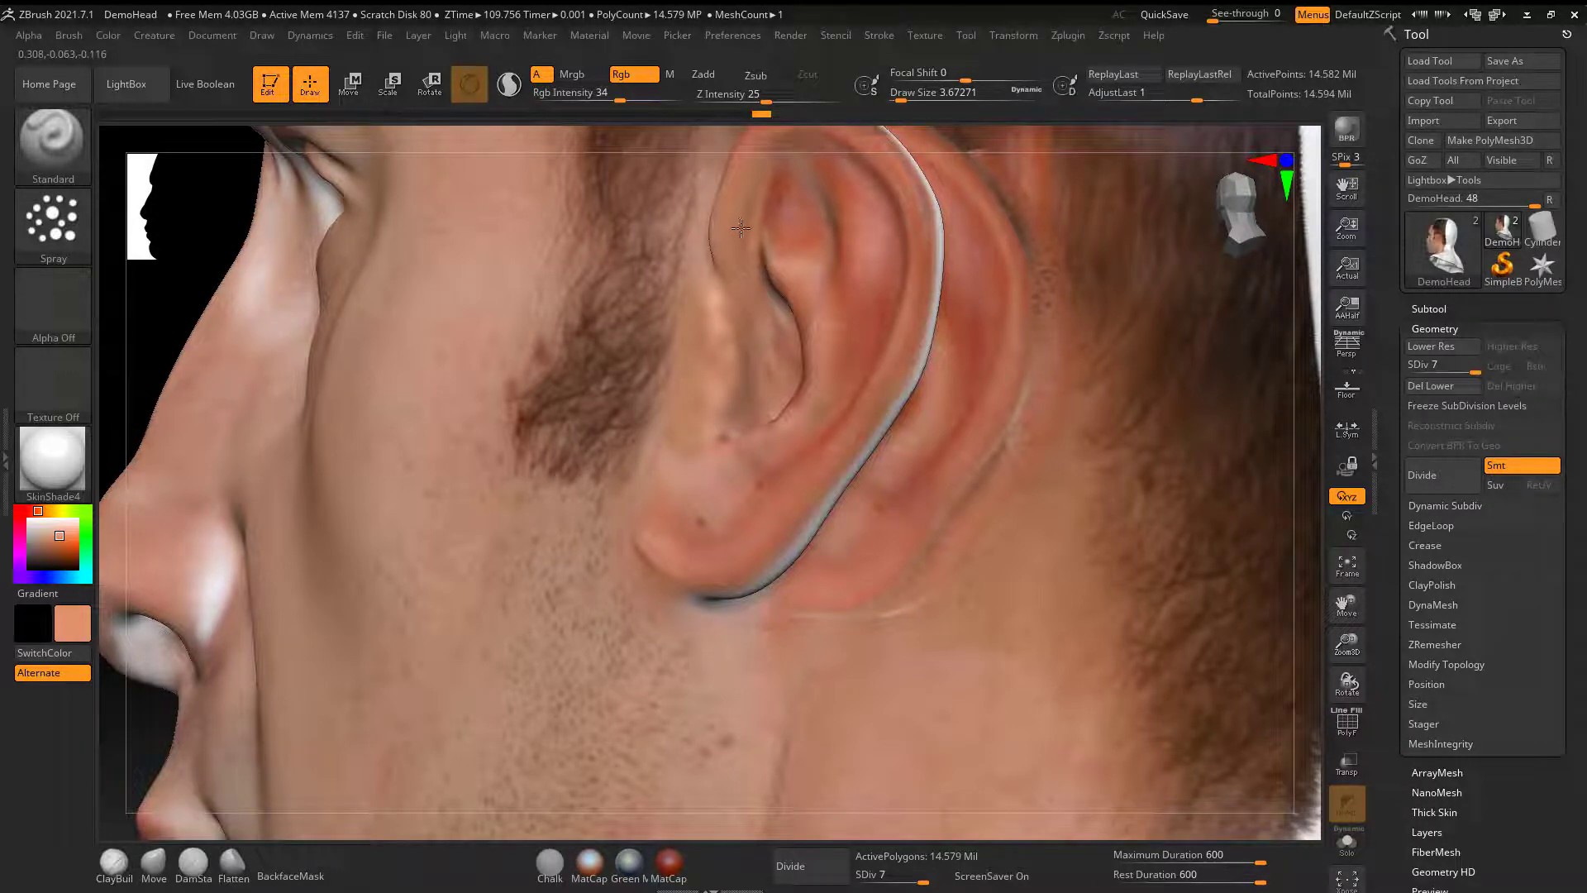
drag(1309, 351, 739, 248)
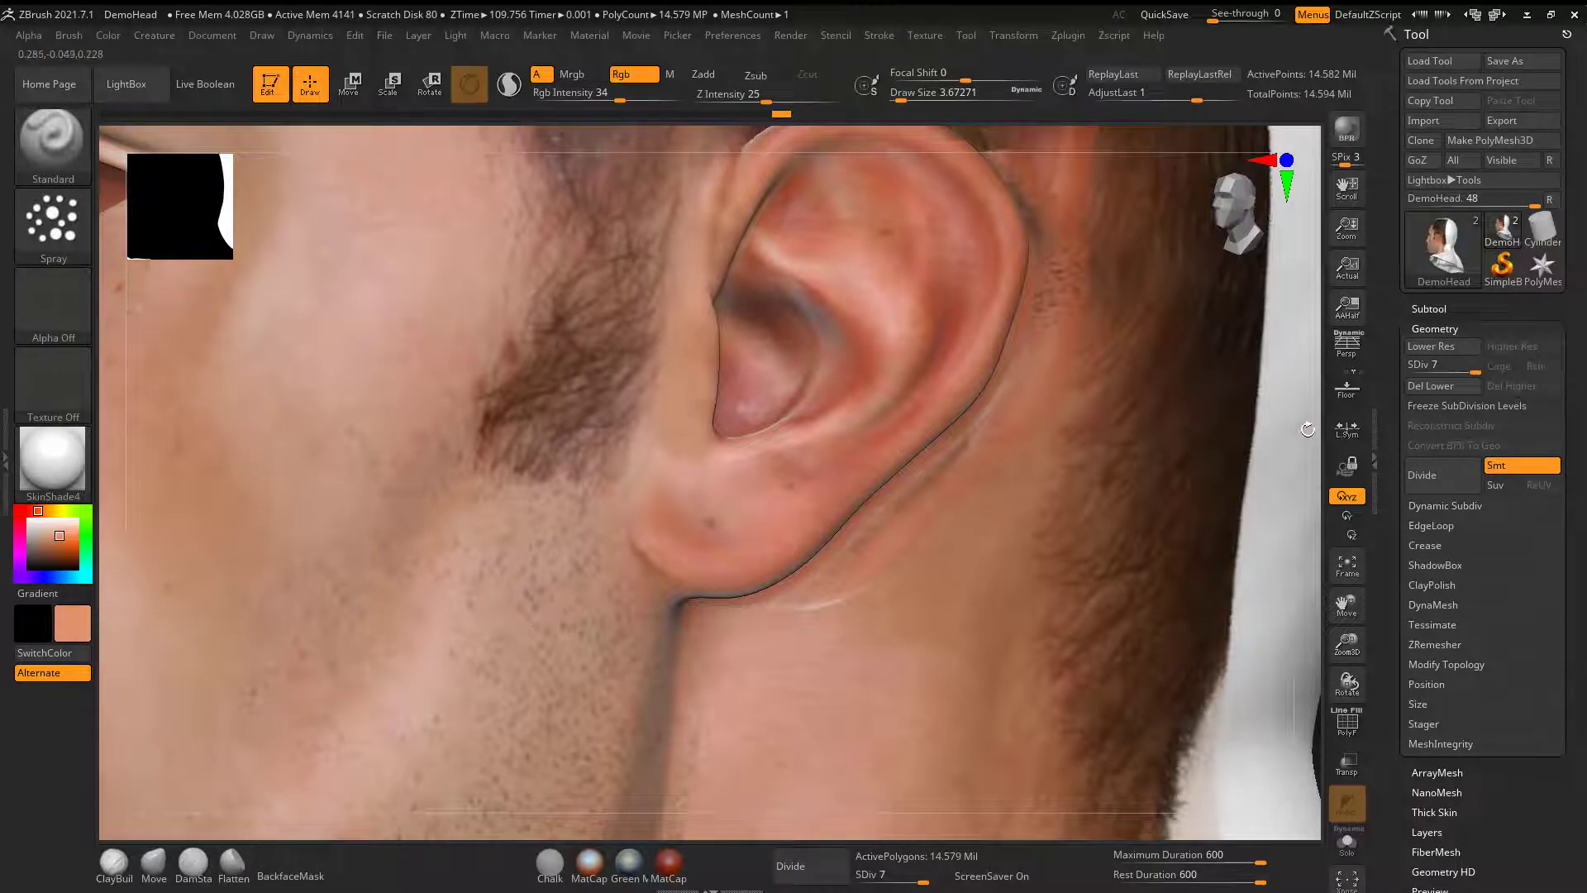
- Sample the reddish colour of the empty eye socket and paint over the projected eyeball in the other socket
alt+drag(1308, 429, 1069, 575)
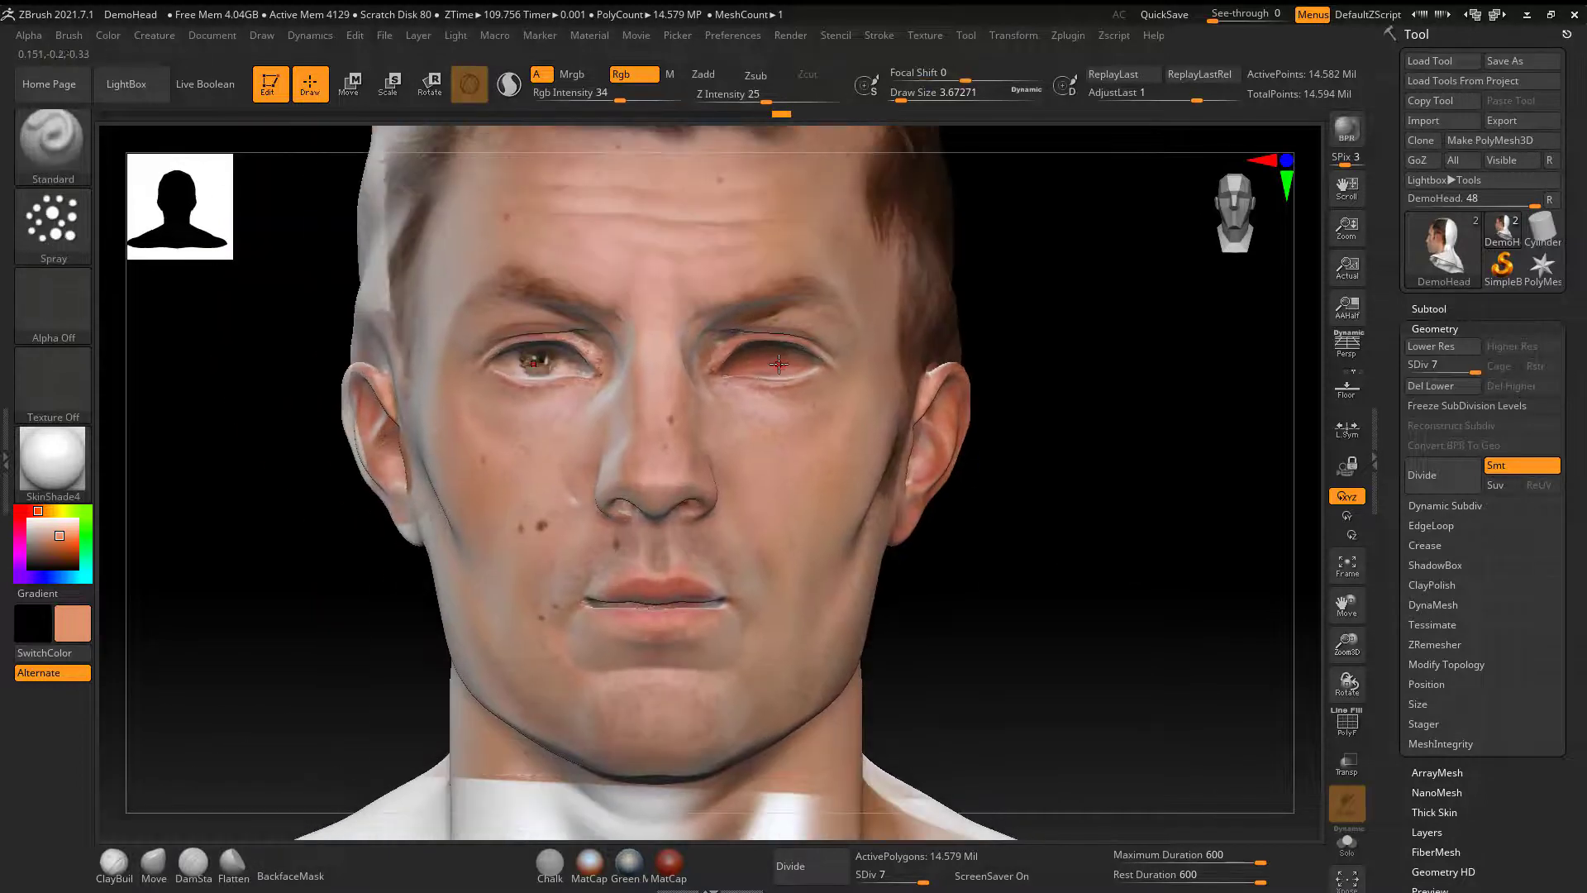
key(c)
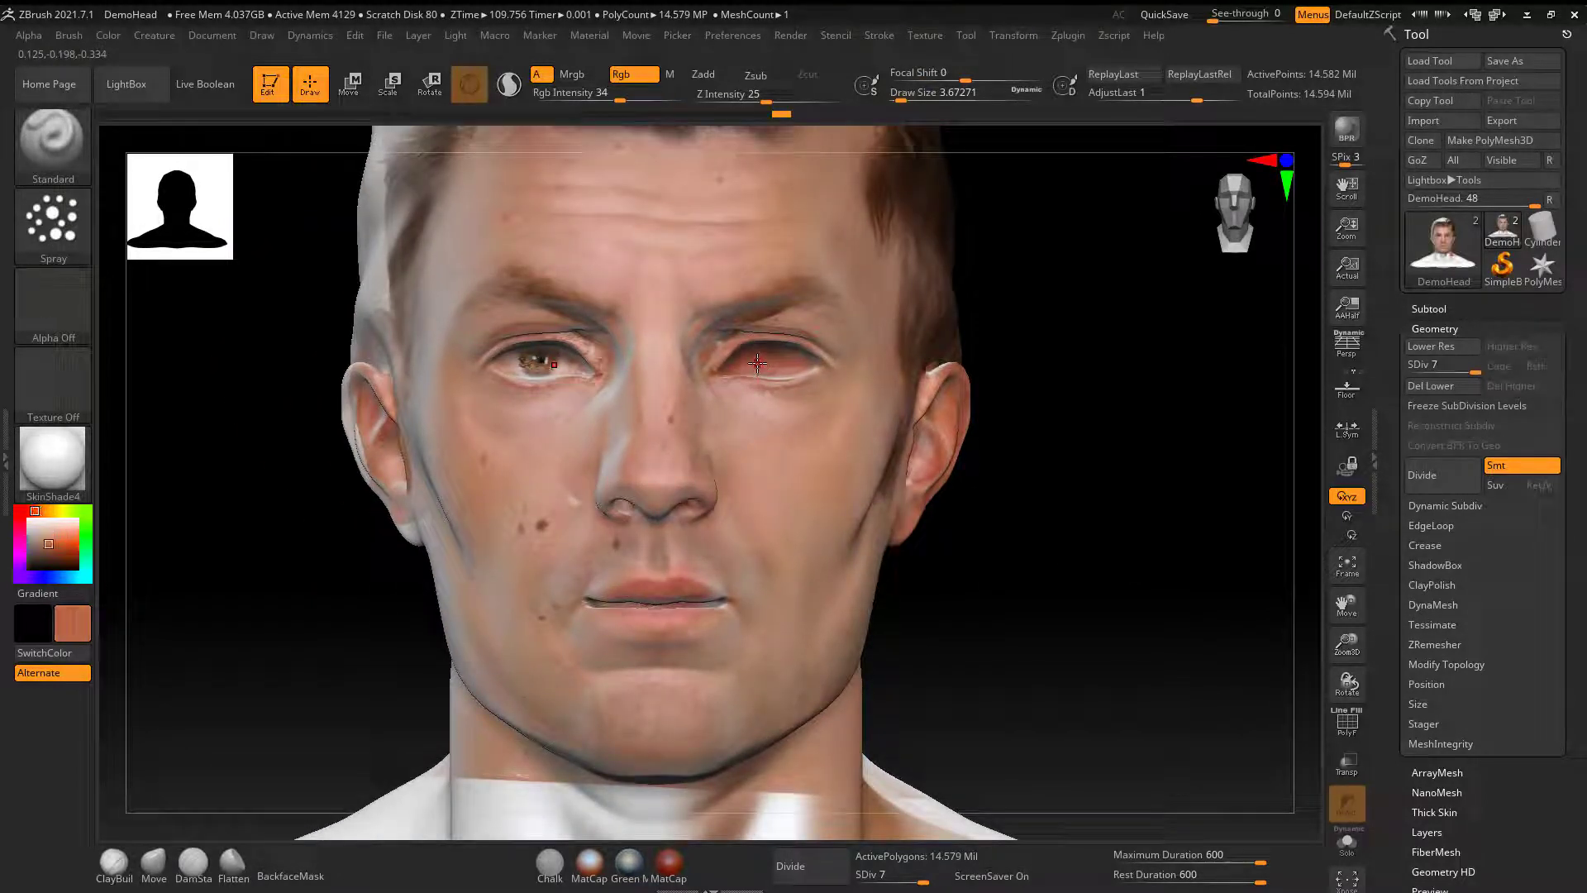
alt+drag(259, 553, 375, 749)
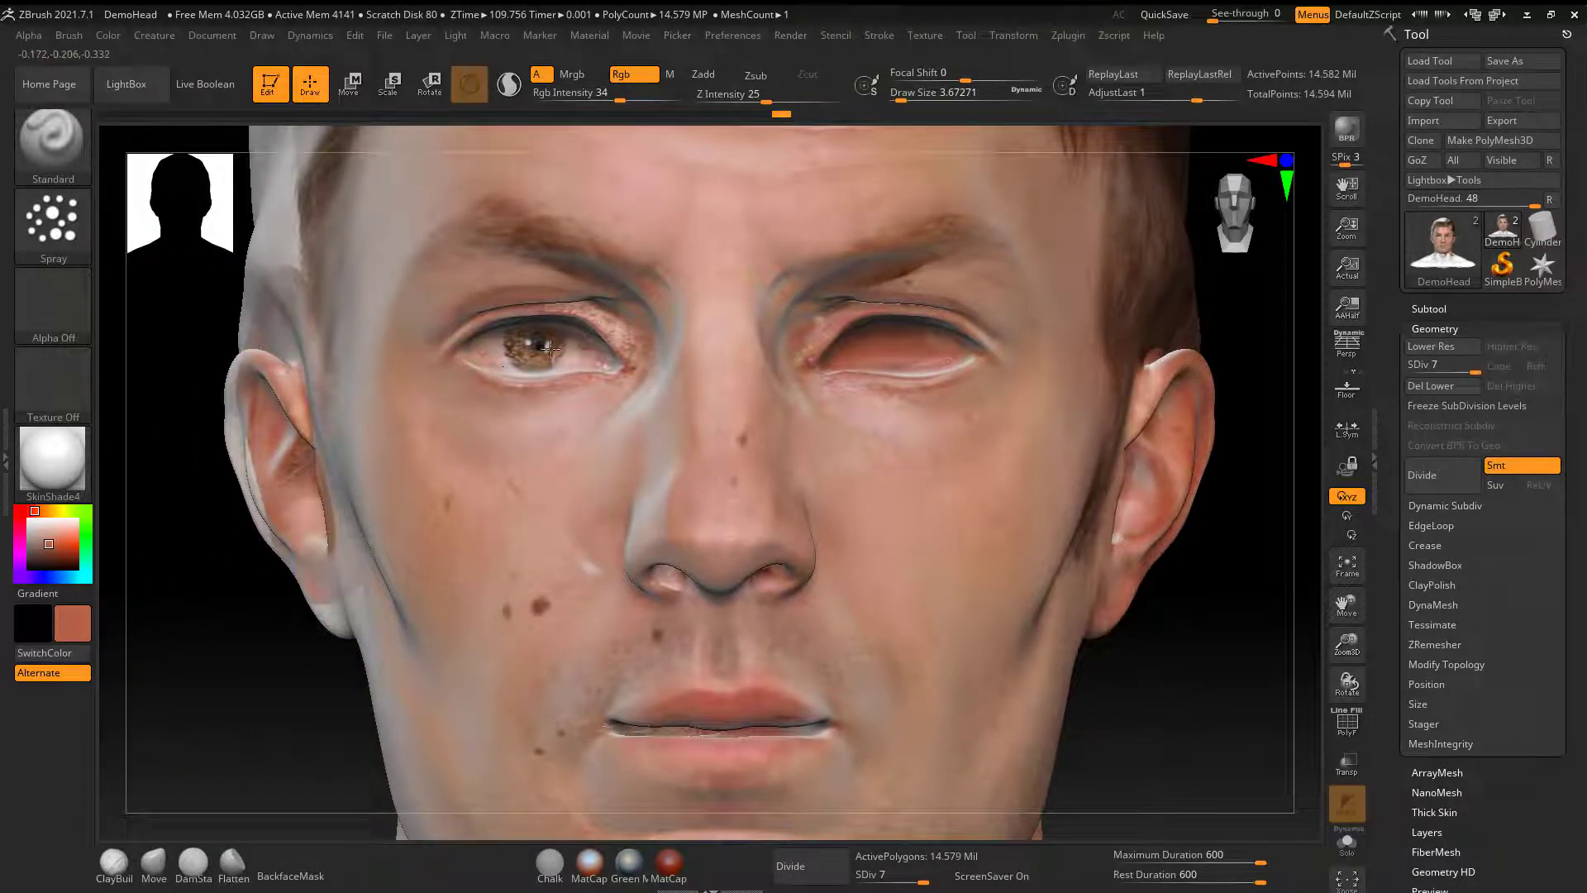
mouse_move(486, 343)
mouse_down()
mouse_move(530, 341)
mouse_move(489, 353)
mouse_up()
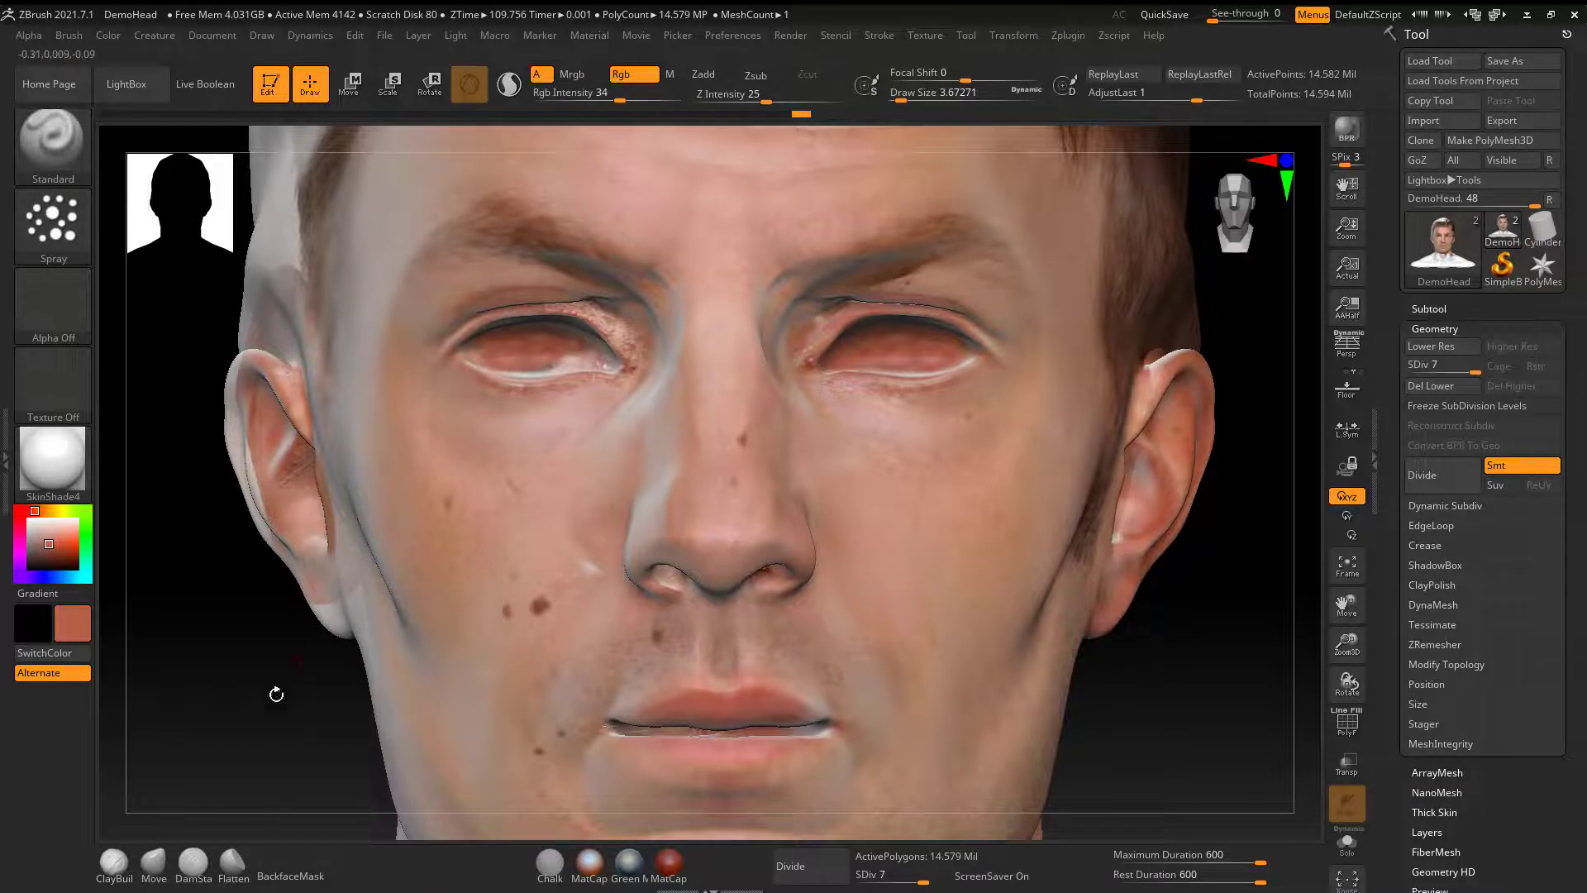
- Paint the sampled reddish colour over the white strip inside the lower eyelid
drag(276, 693, 372, 689)
alt+drag(1129, 447, 1174, 579)
mouse_move(601, 373)
mouse_down()
mouse_move(568, 377)
mouse_move(637, 362)
mouse_move(592, 382)
mouse_up()
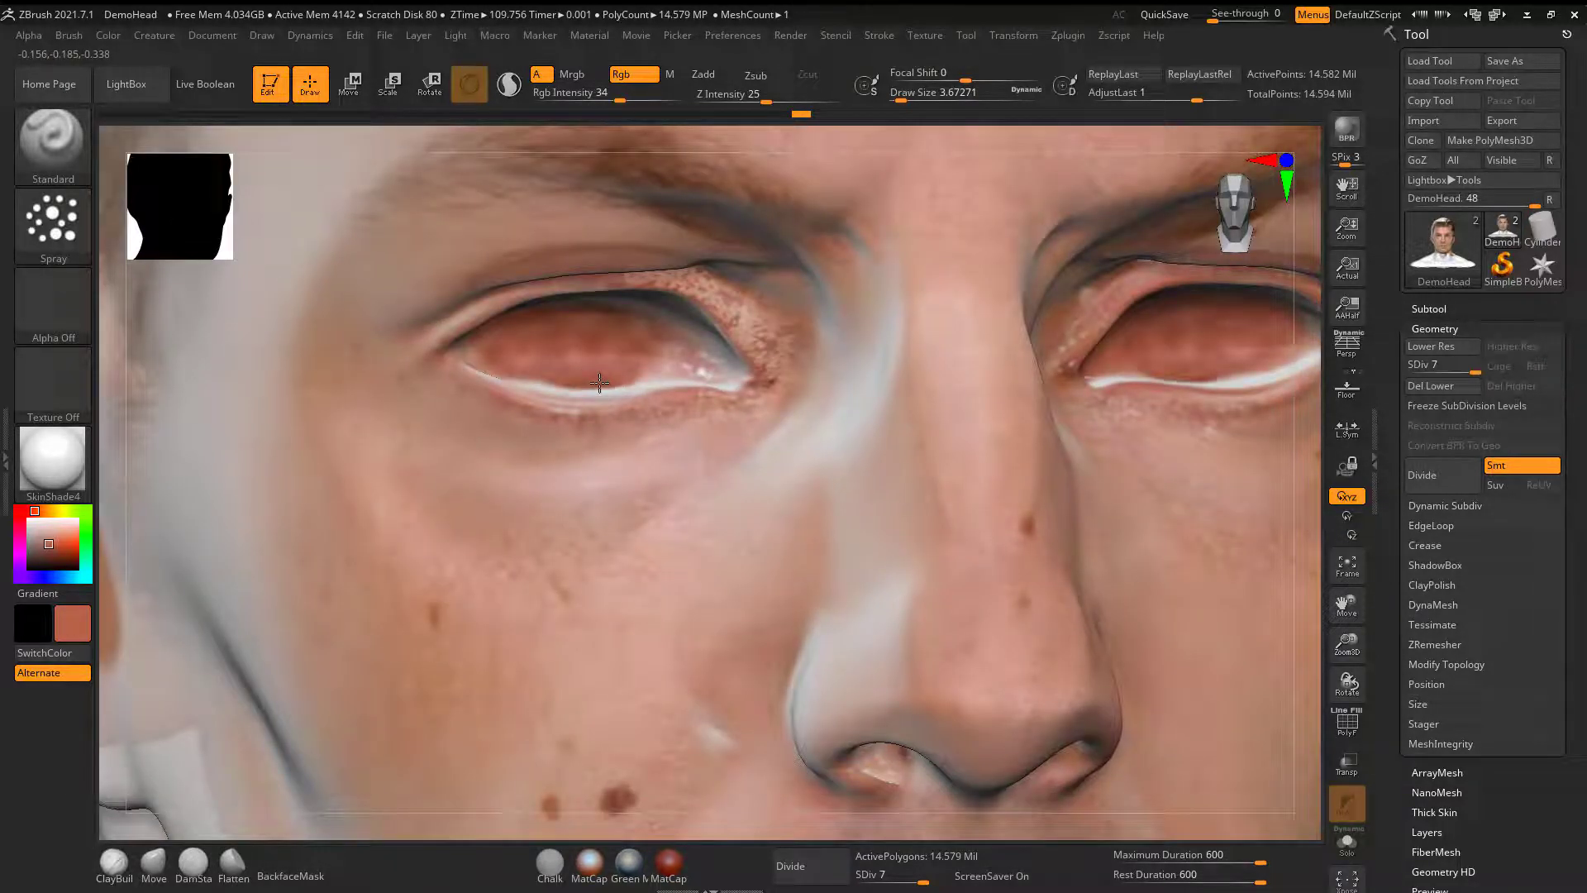
- Cover the white patches at the inner corners of the eye sockets with the reddish colour
mouse_move(1308, 409)
mouse_down()
mouse_move(952, 401)
mouse_move(974, 402)
mouse_up()
drag(1108, 418, 1174, 438)
mouse_move(748, 316)
mouse_down()
mouse_move(818, 302)
mouse_move(790, 327)
mouse_move(748, 293)
mouse_move(829, 281)
mouse_move(810, 304)
mouse_move(839, 285)
mouse_move(814, 318)
mouse_move(752, 337)
mouse_up()
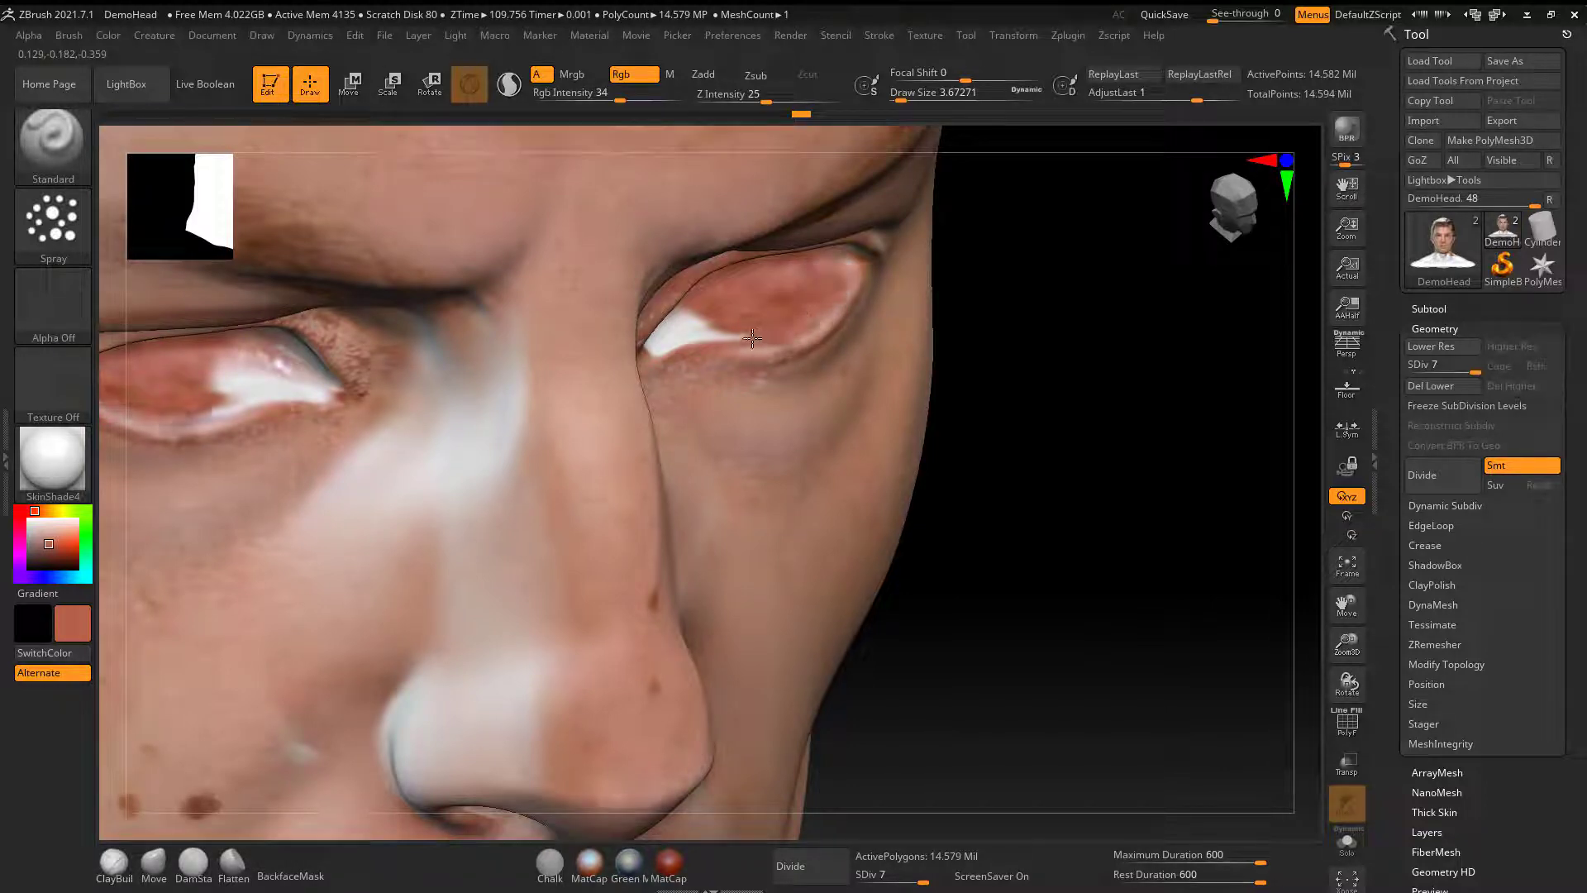
drag(1062, 357, 905, 360)
mouse_move(683, 322)
mouse_down()
mouse_move(662, 329)
mouse_move(726, 337)
mouse_move(641, 321)
mouse_move(602, 346)
mouse_move(723, 335)
mouse_up()
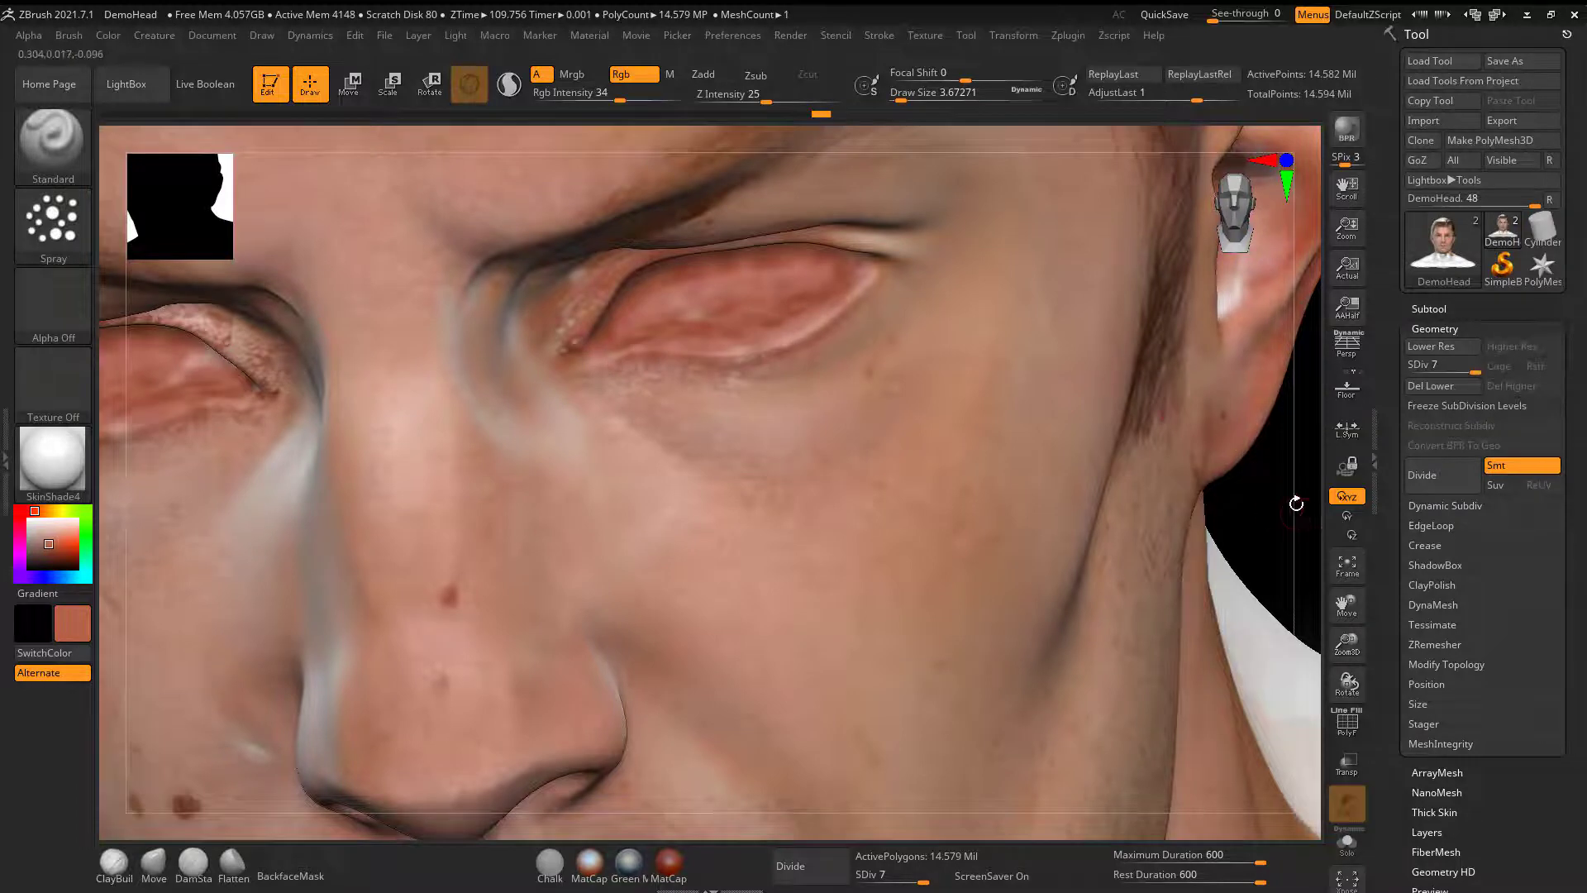
- View the face from below and paint the grey patches under the upper eyelid near the inner corner
drag(1296, 501, 1289, 413)
drag(1313, 262, 1314, 136)
mouse_move(733, 227)
mouse_down()
mouse_move(661, 199)
mouse_move(710, 194)
mouse_move(760, 228)
mouse_move(641, 242)
mouse_up()
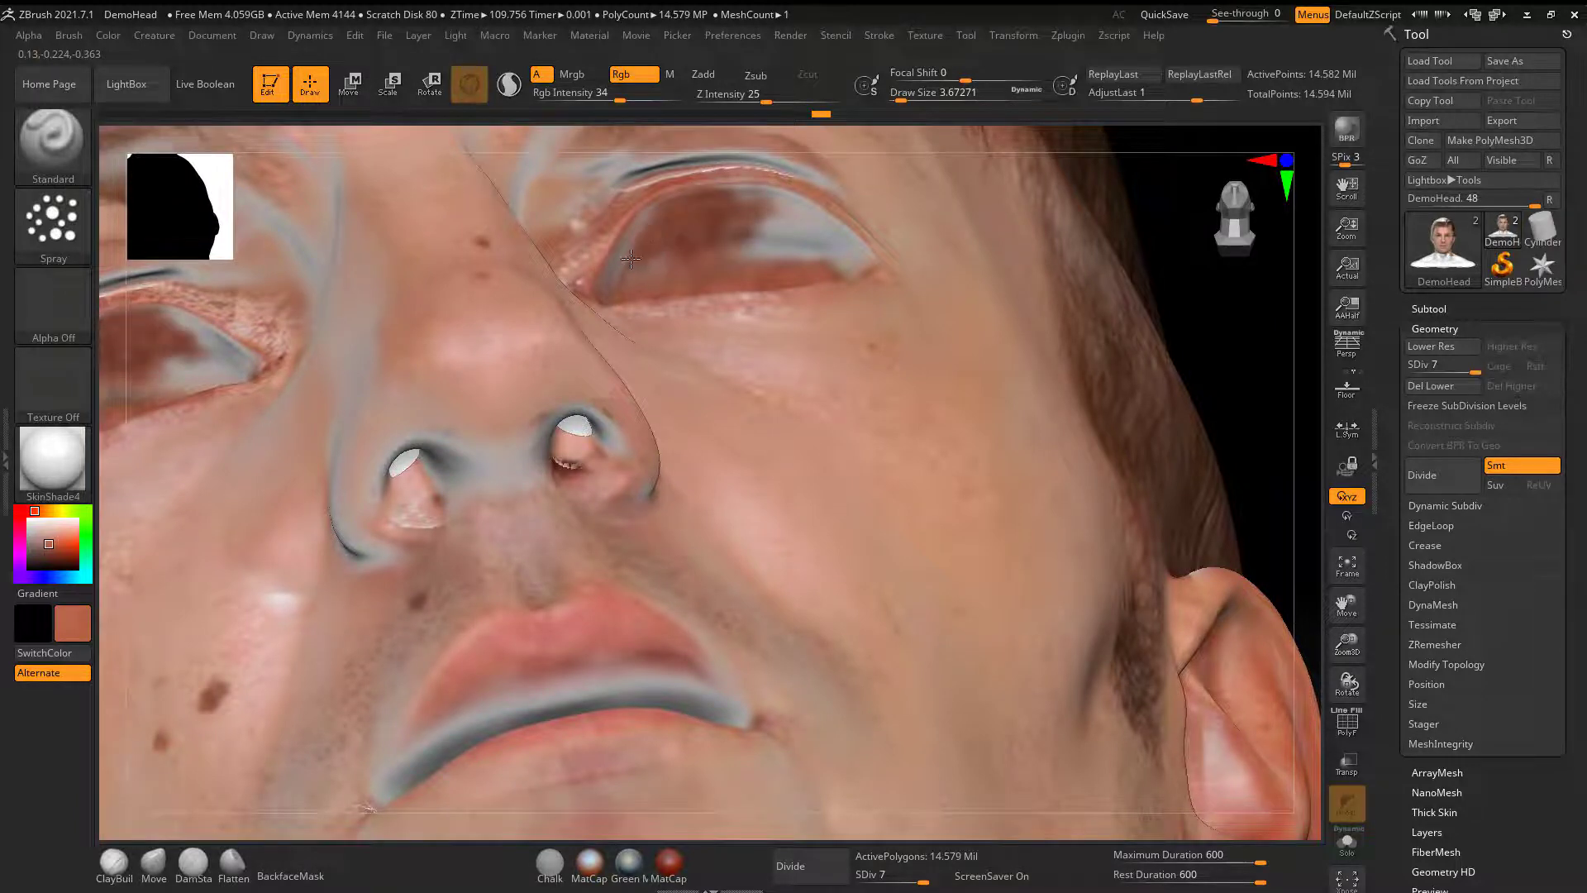
drag(1158, 213, 1077, 215)
mouse_move(623, 252)
mouse_down()
mouse_move(595, 274)
mouse_move(615, 219)
mouse_move(580, 276)
mouse_move(781, 239)
mouse_up()
- Fill the remaining grey area under the upper eyelid toward the outer corner with the reddish colour
drag(990, 147, 1074, 147)
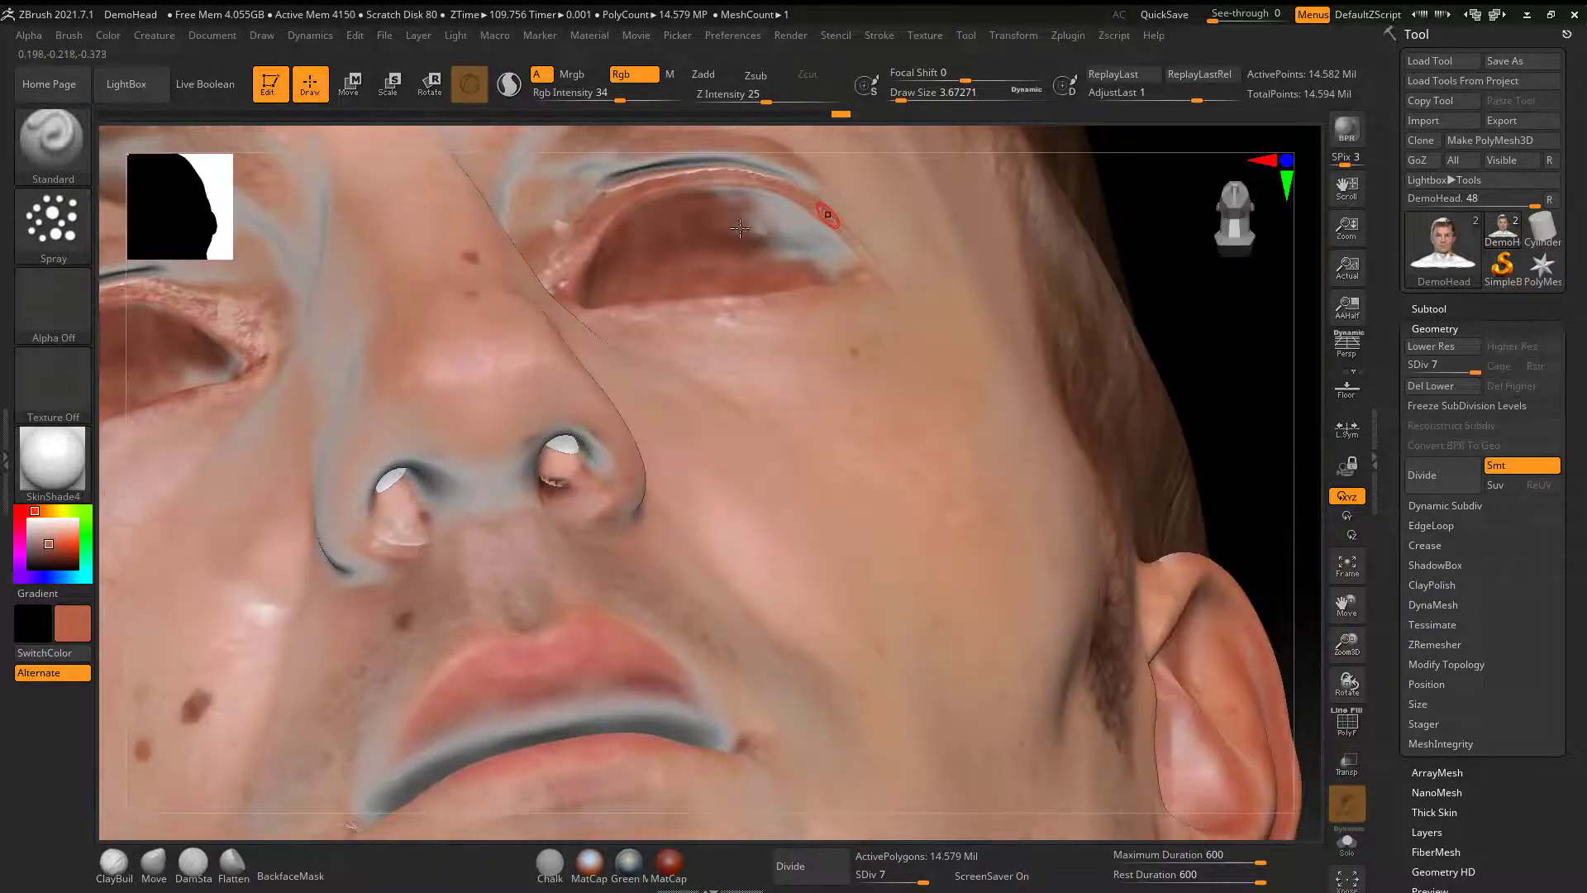
drag(745, 226, 827, 262)
drag(1137, 207, 1190, 247)
mouse_move(835, 240)
mouse_down()
mouse_move(772, 216)
mouse_move(719, 228)
mouse_up()
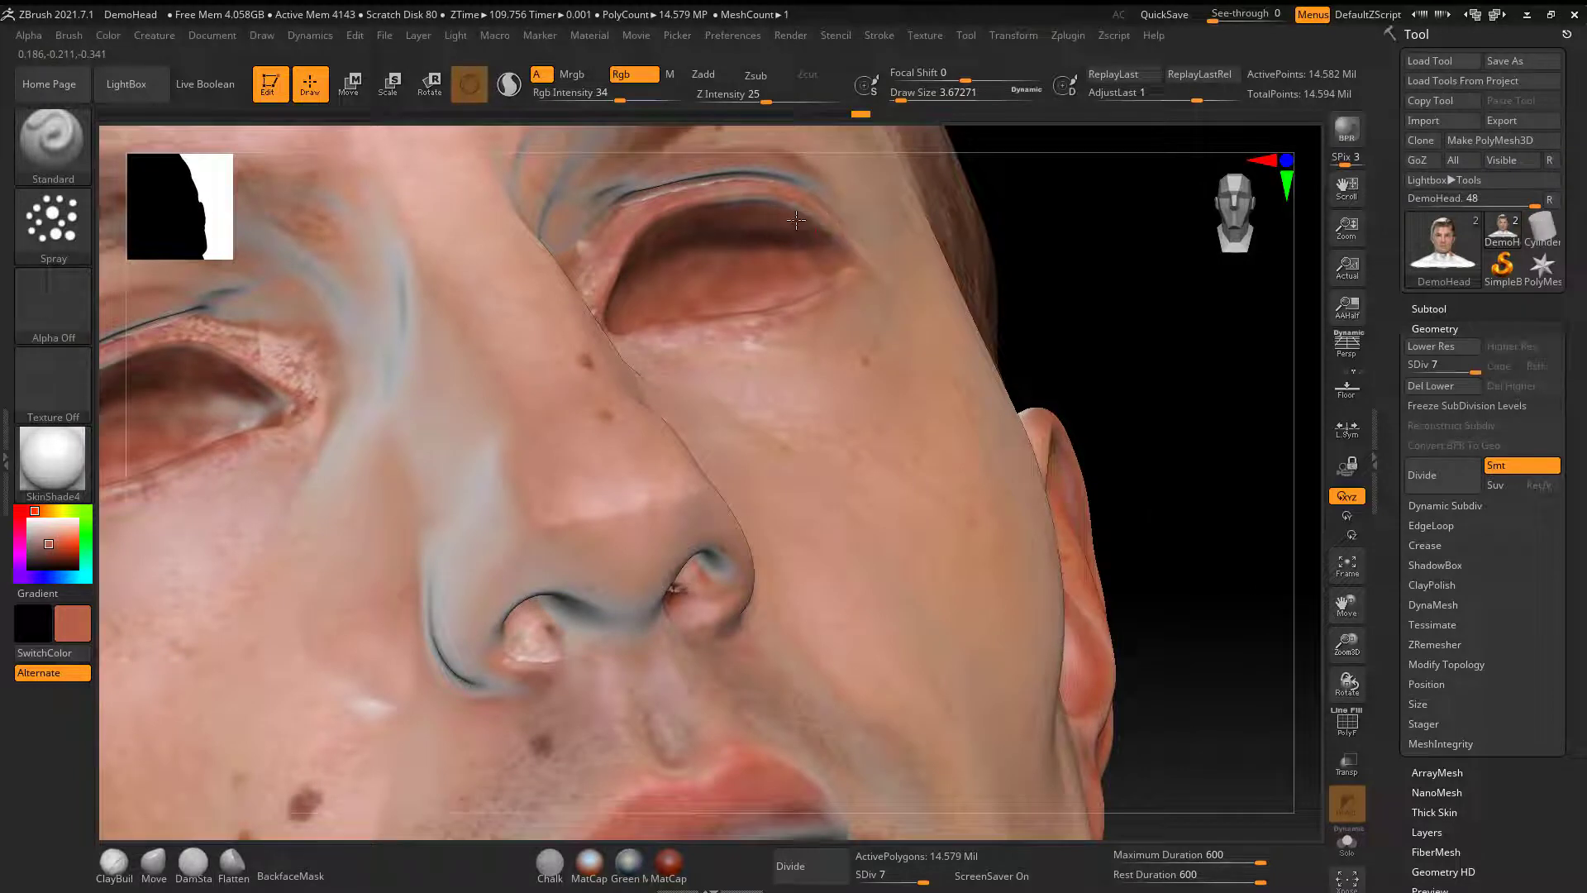
- Increase the draw size to about 12.9 and turn off Zadd for the Smooth brush to blend only the eye sockets' colour
shift+drag(1118, 259, 1174, 463)
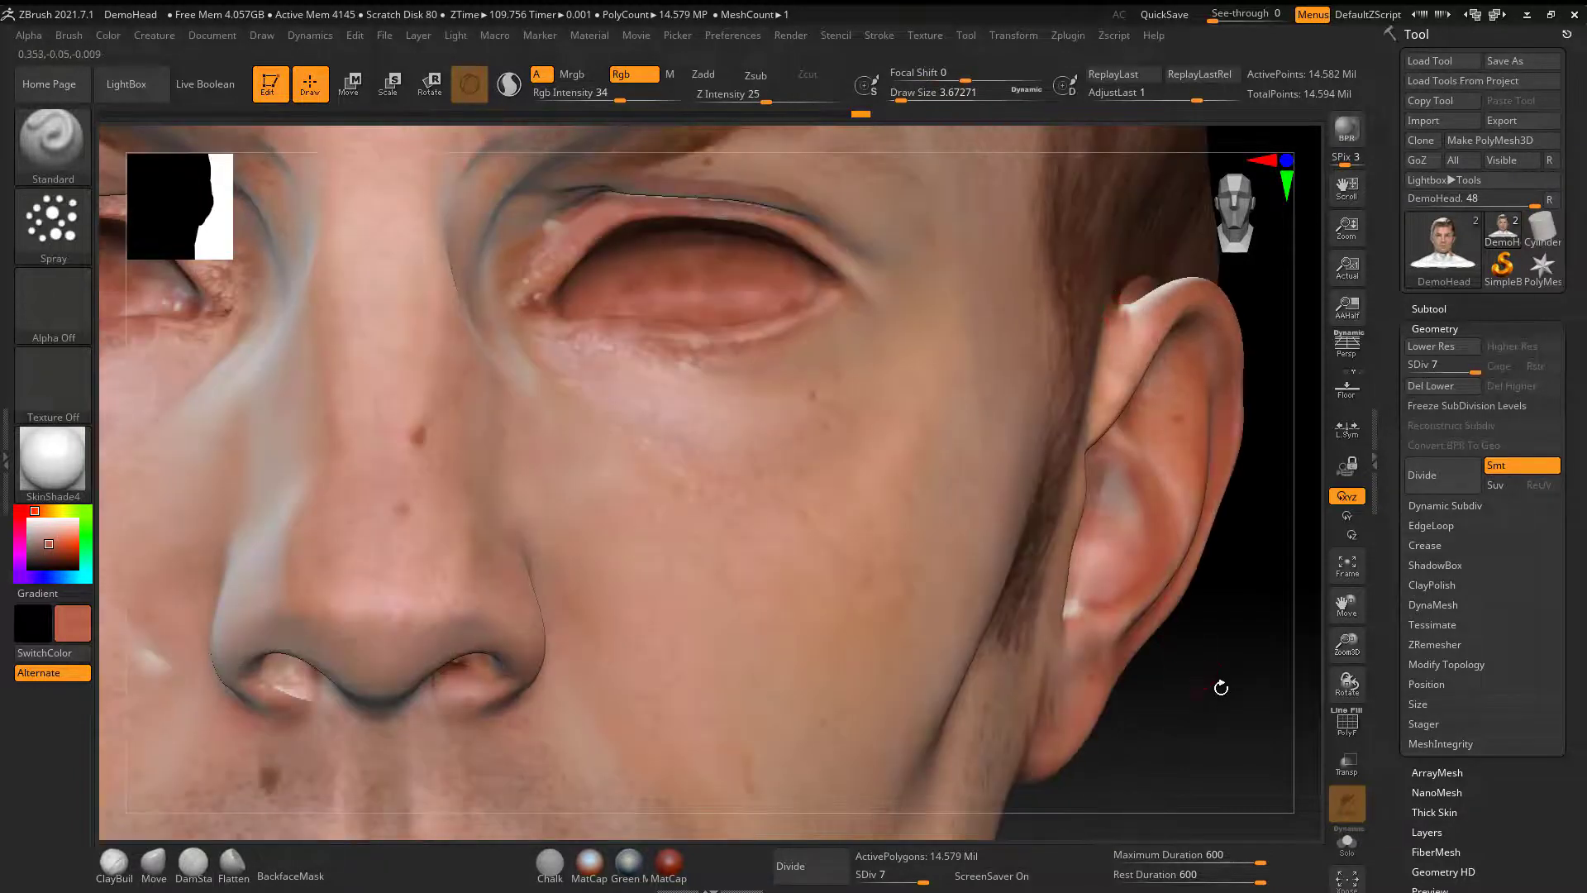
alt+drag(1221, 688, 1133, 627)
key(space)
drag(689, 292, 748, 283)
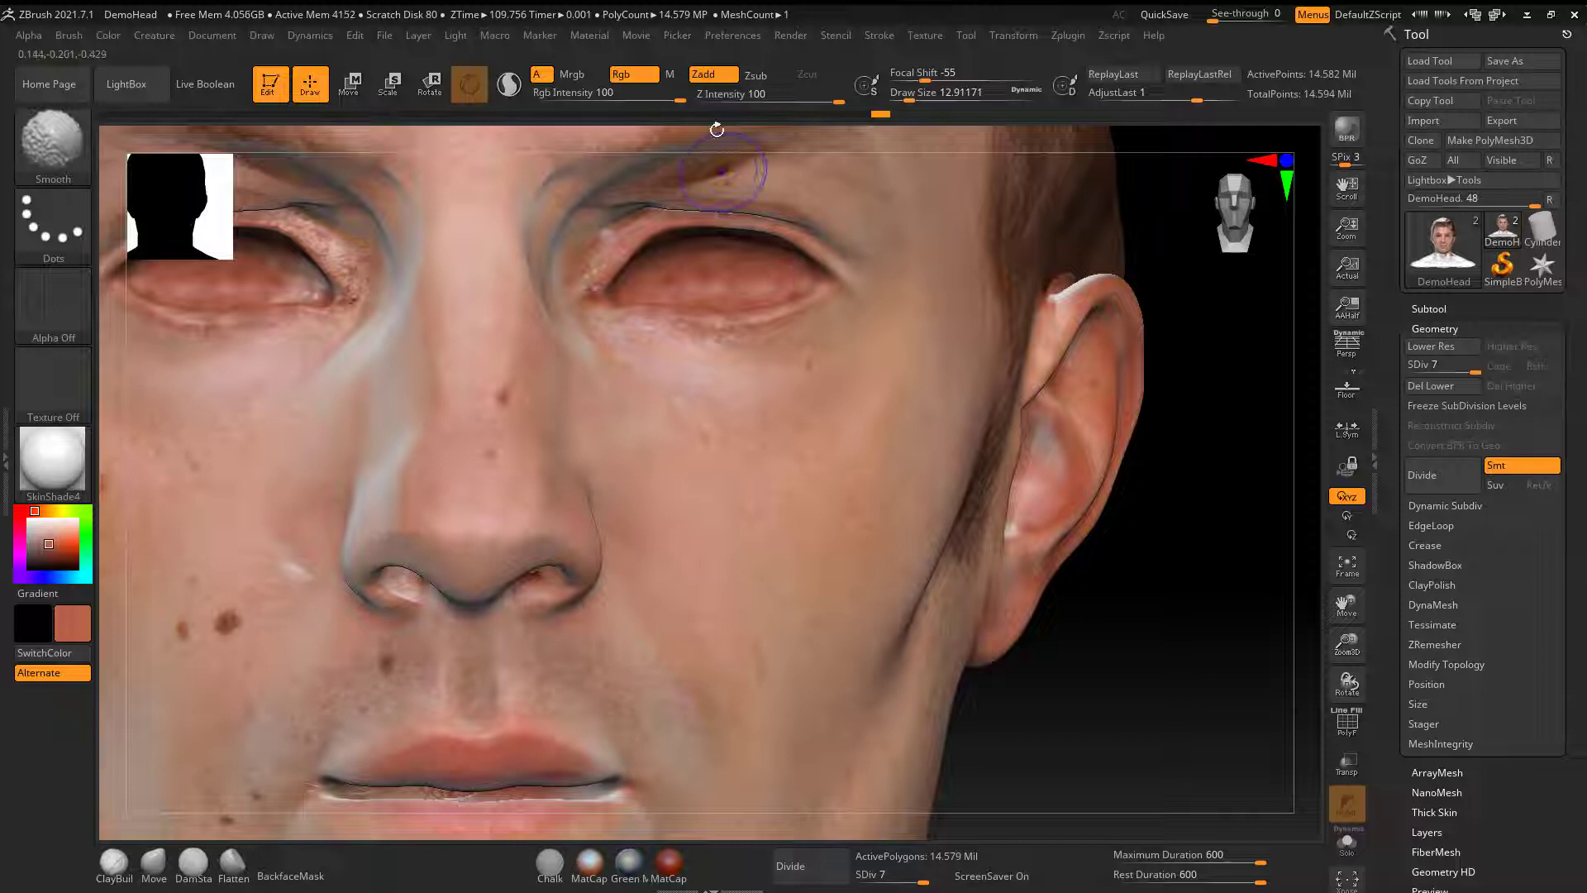
shift+click(717, 78)
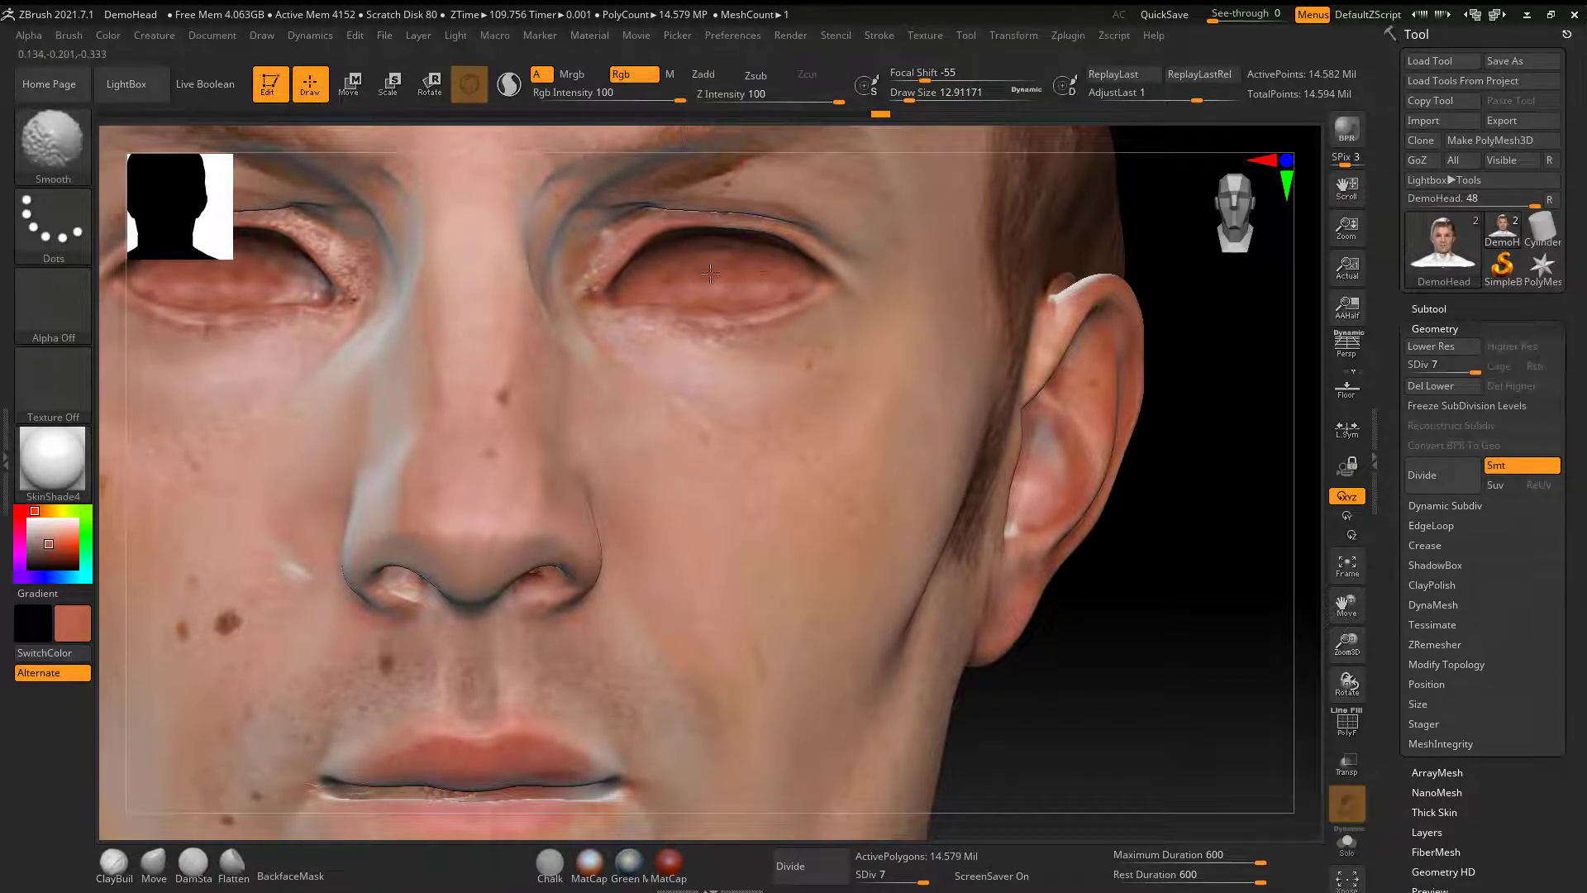
- Reduce the draw size to about 4.3 and smooth the colour inside the ear
key(f)
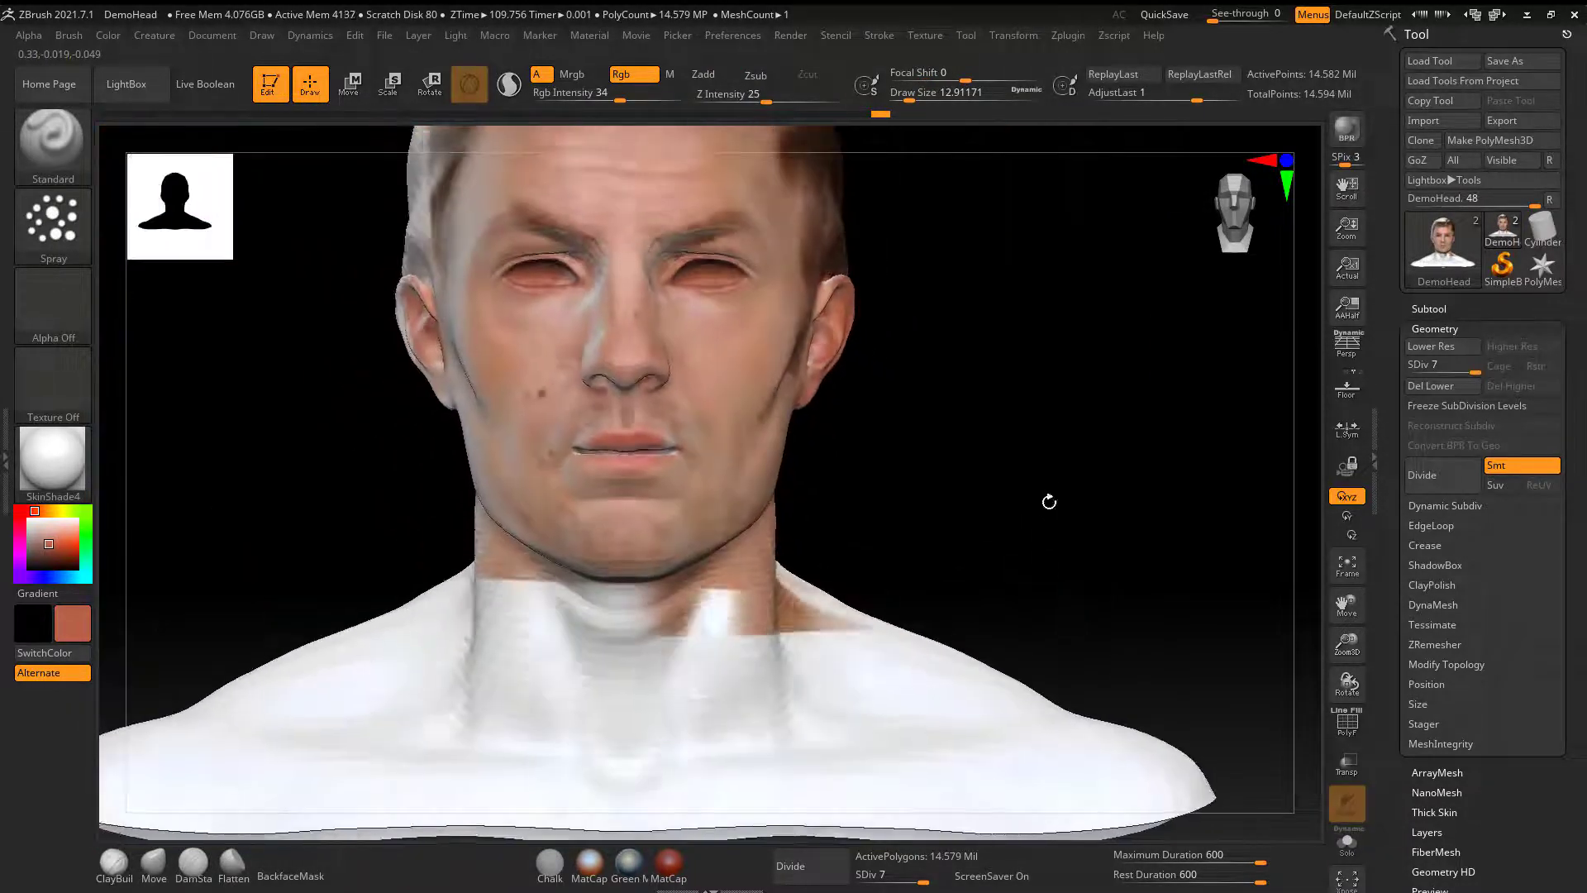
mouse_move(1045, 499)
mouse_down()
mouse_move(1026, 452)
mouse_move(1013, 556)
mouse_up()
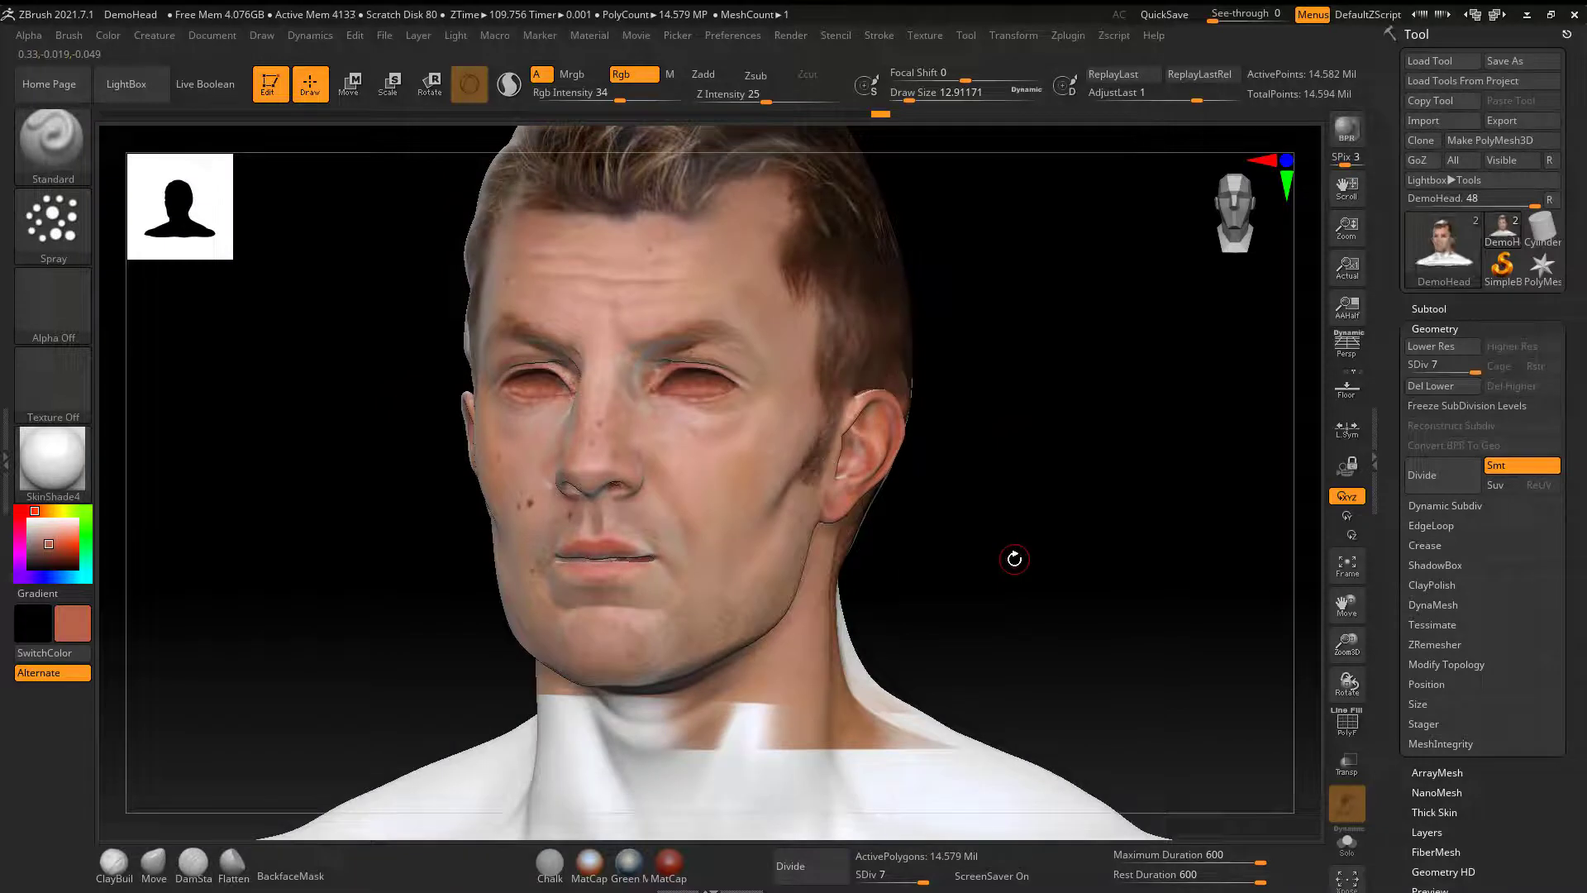
drag(1079, 487, 1041, 631)
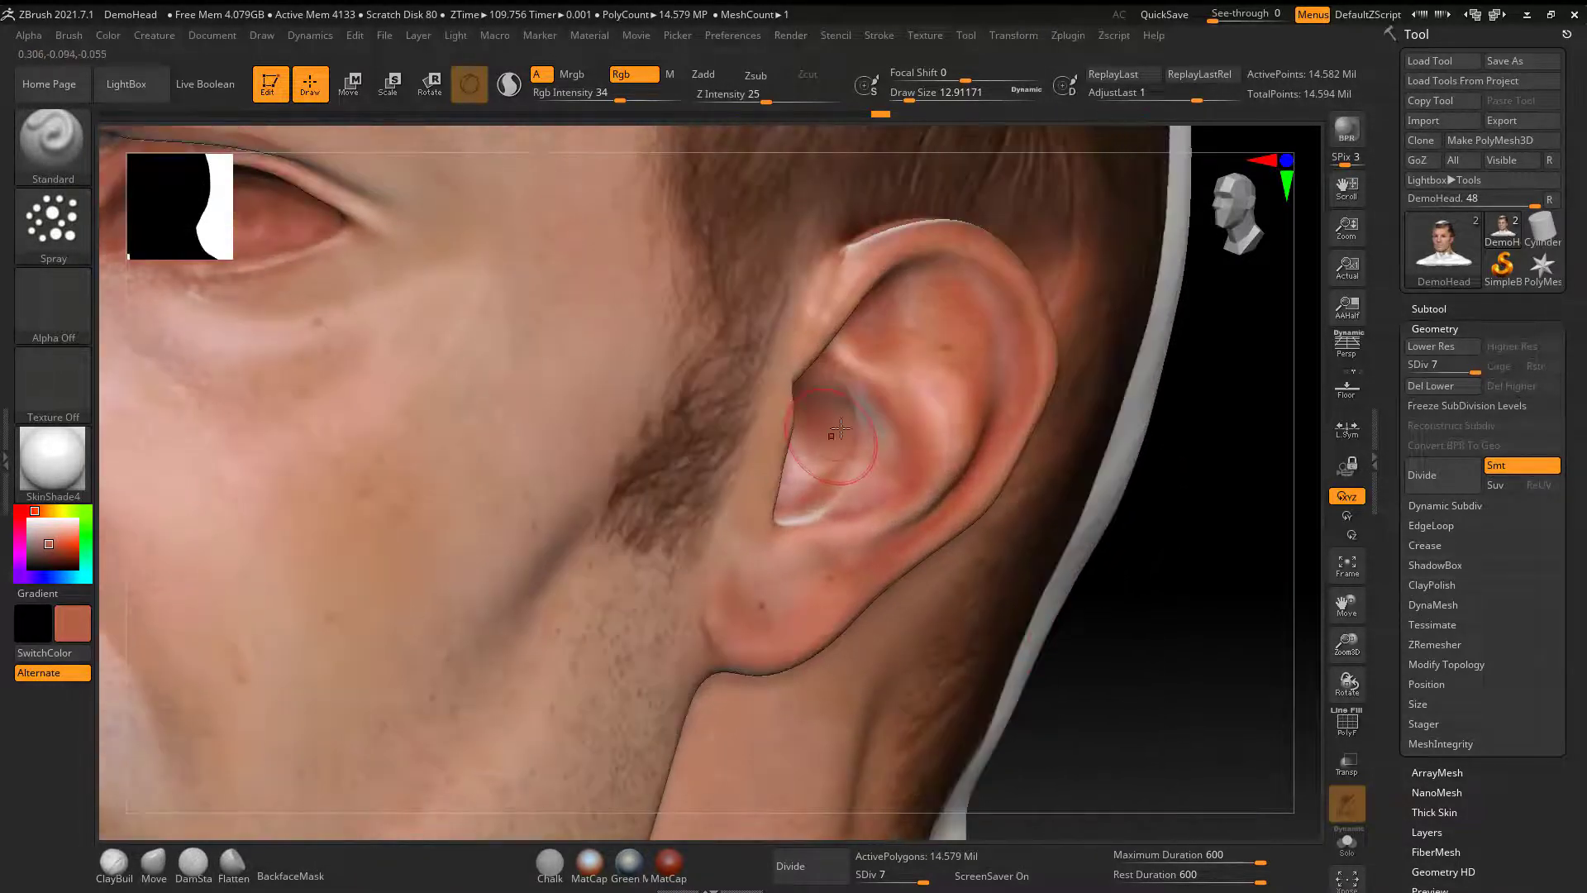
key(space)
drag(865, 436, 858, 437)
key(shift)
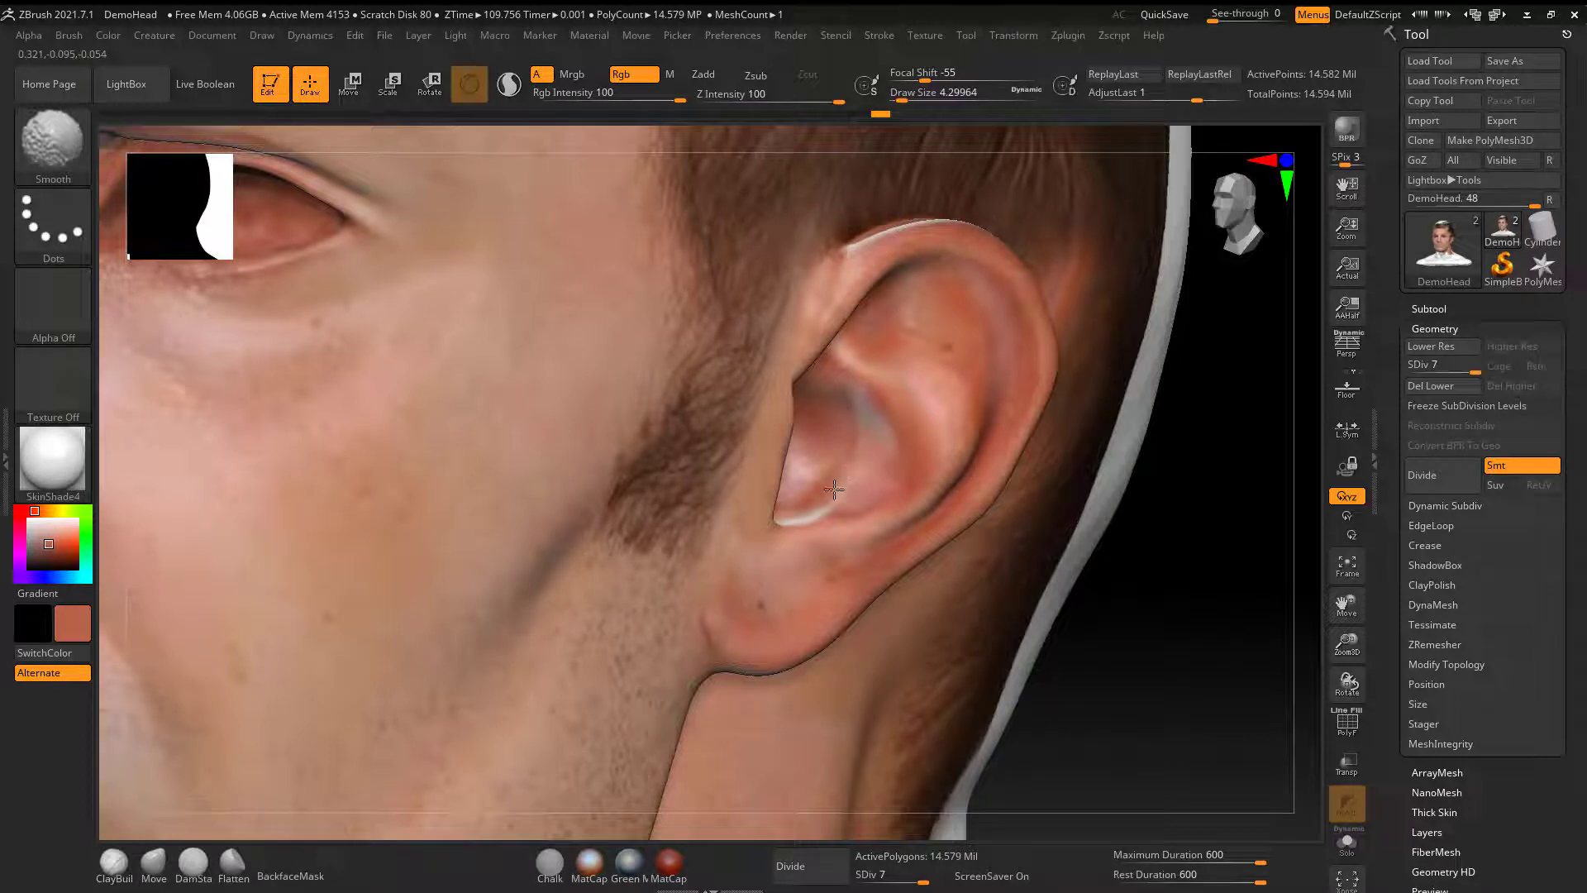
- Expand the Polypaint settings and switch Colorize off and back on to compare the head without and with its painted colour
alt+drag(1185, 642, 467, 464)
drag(315, 454, 1101, 521)
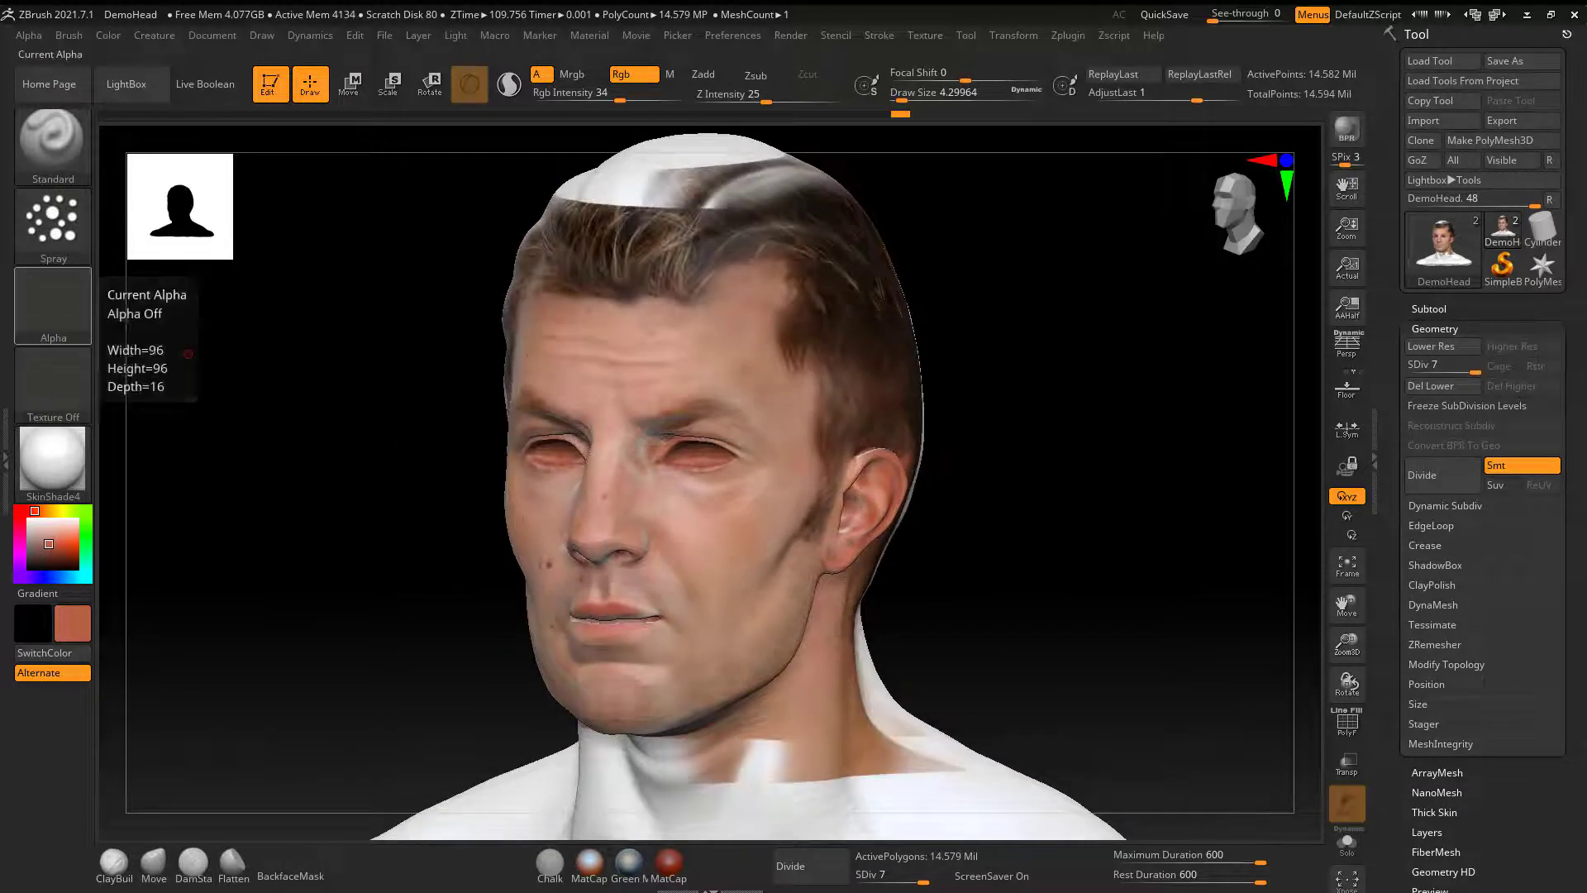
drag(0, 347, 0, 308)
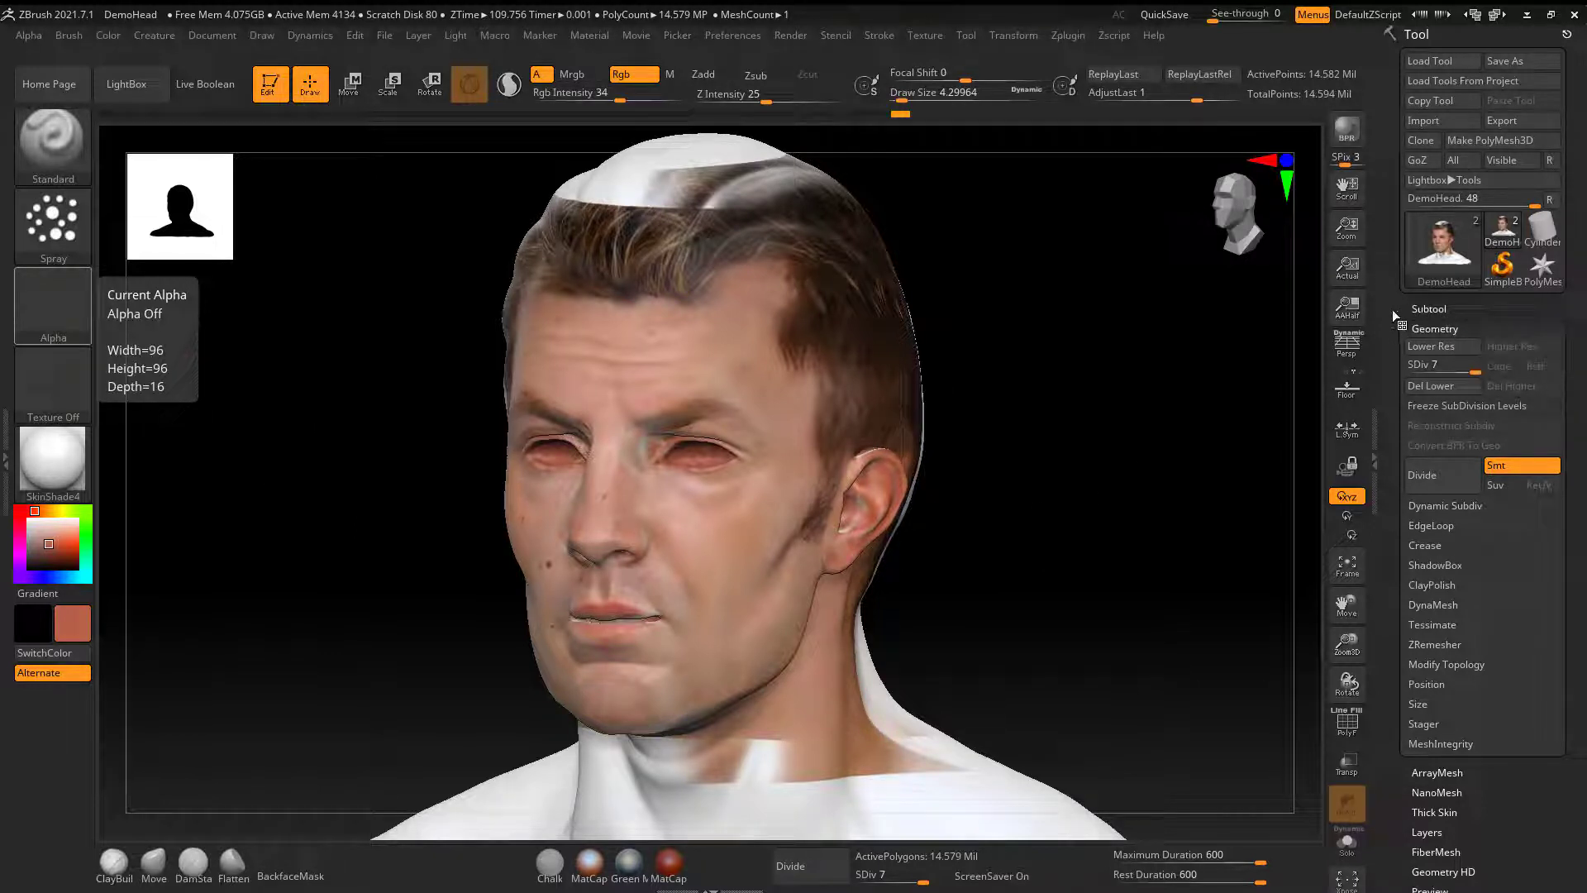
drag(1390, 304, 1398, 207)
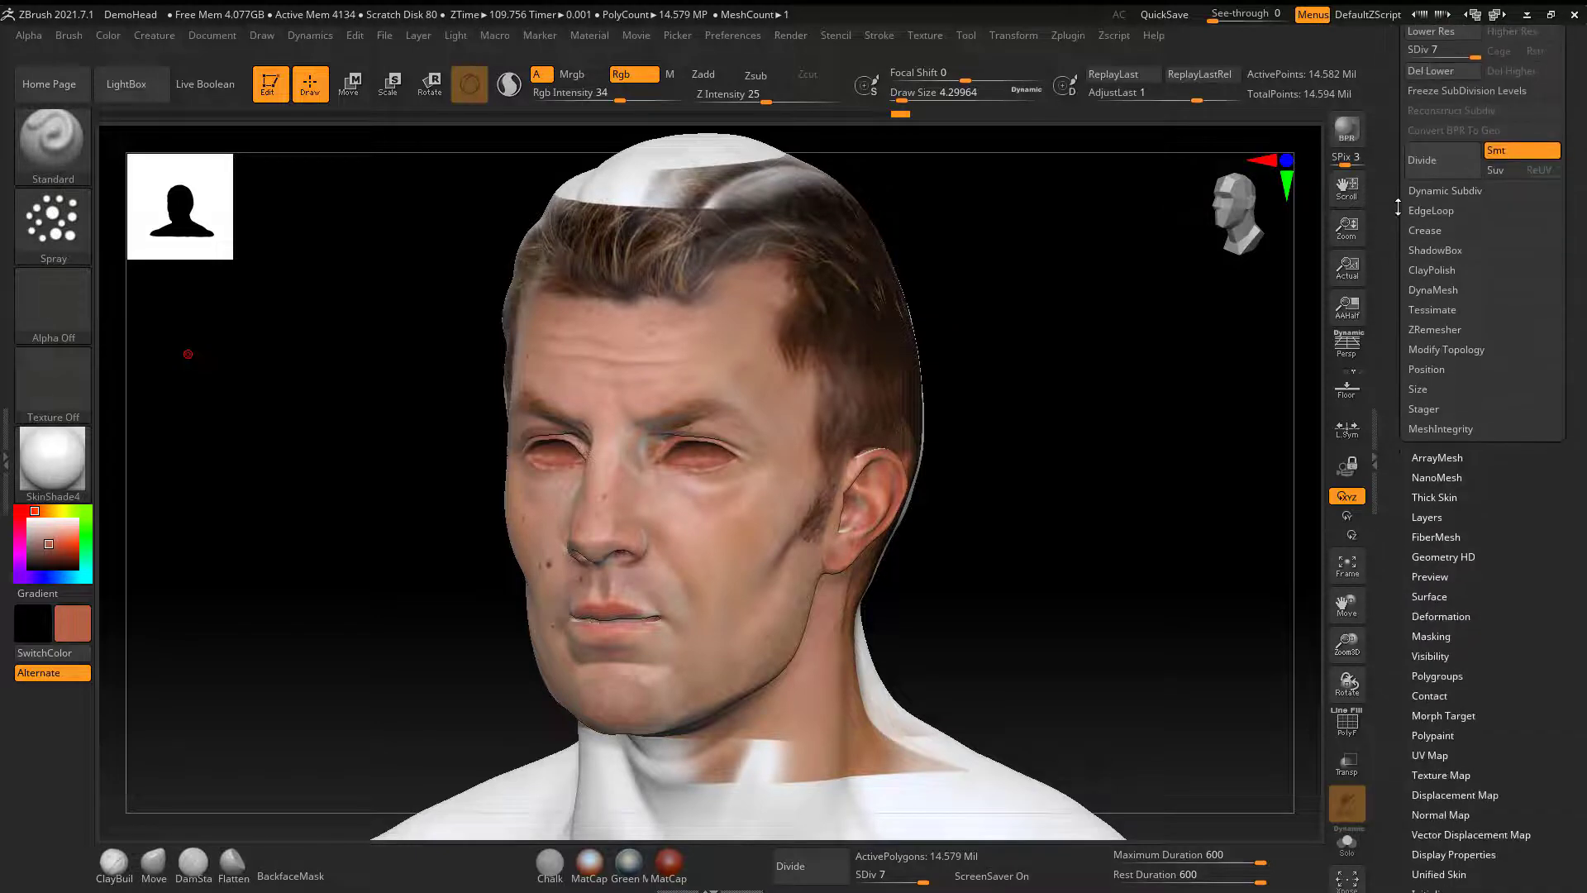
drag(1396, 645, 1404, 562)
click(1456, 625)
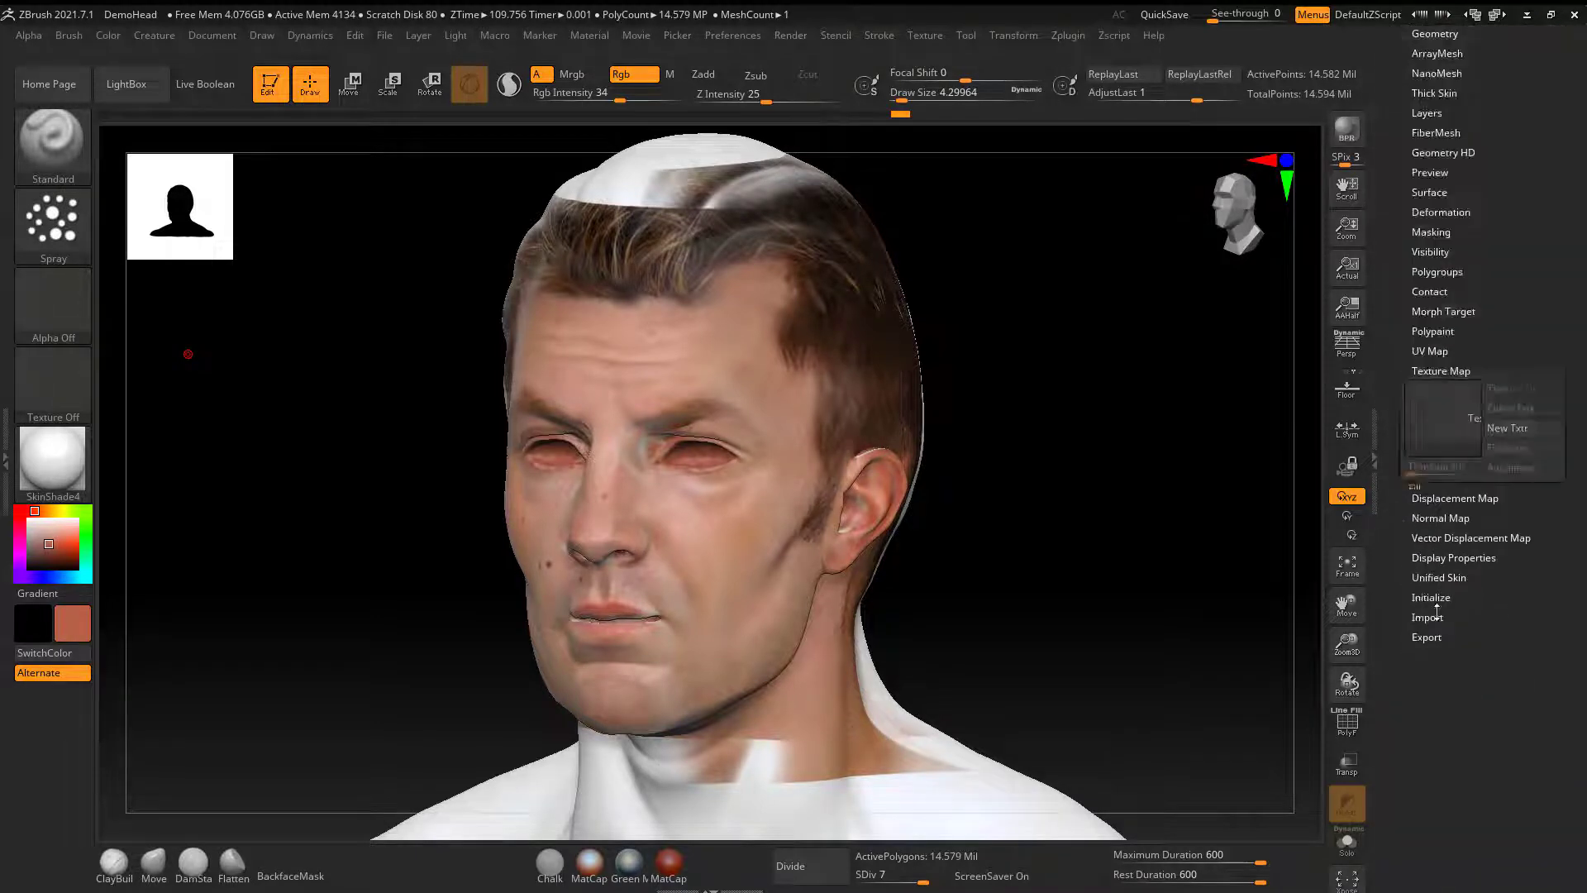
click(1432, 331)
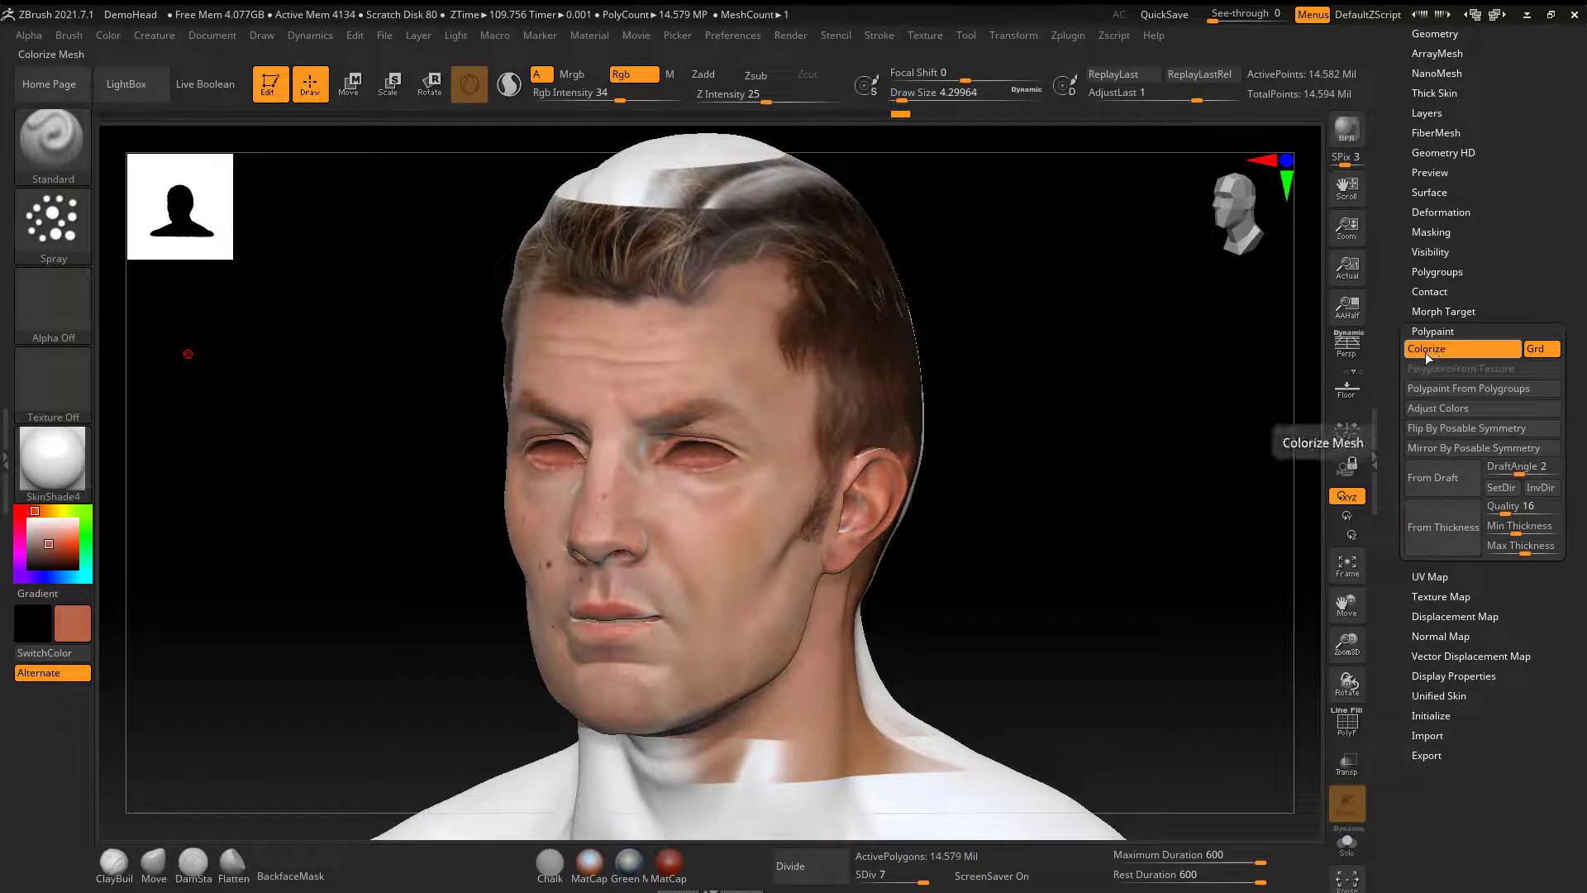
click(1428, 349)
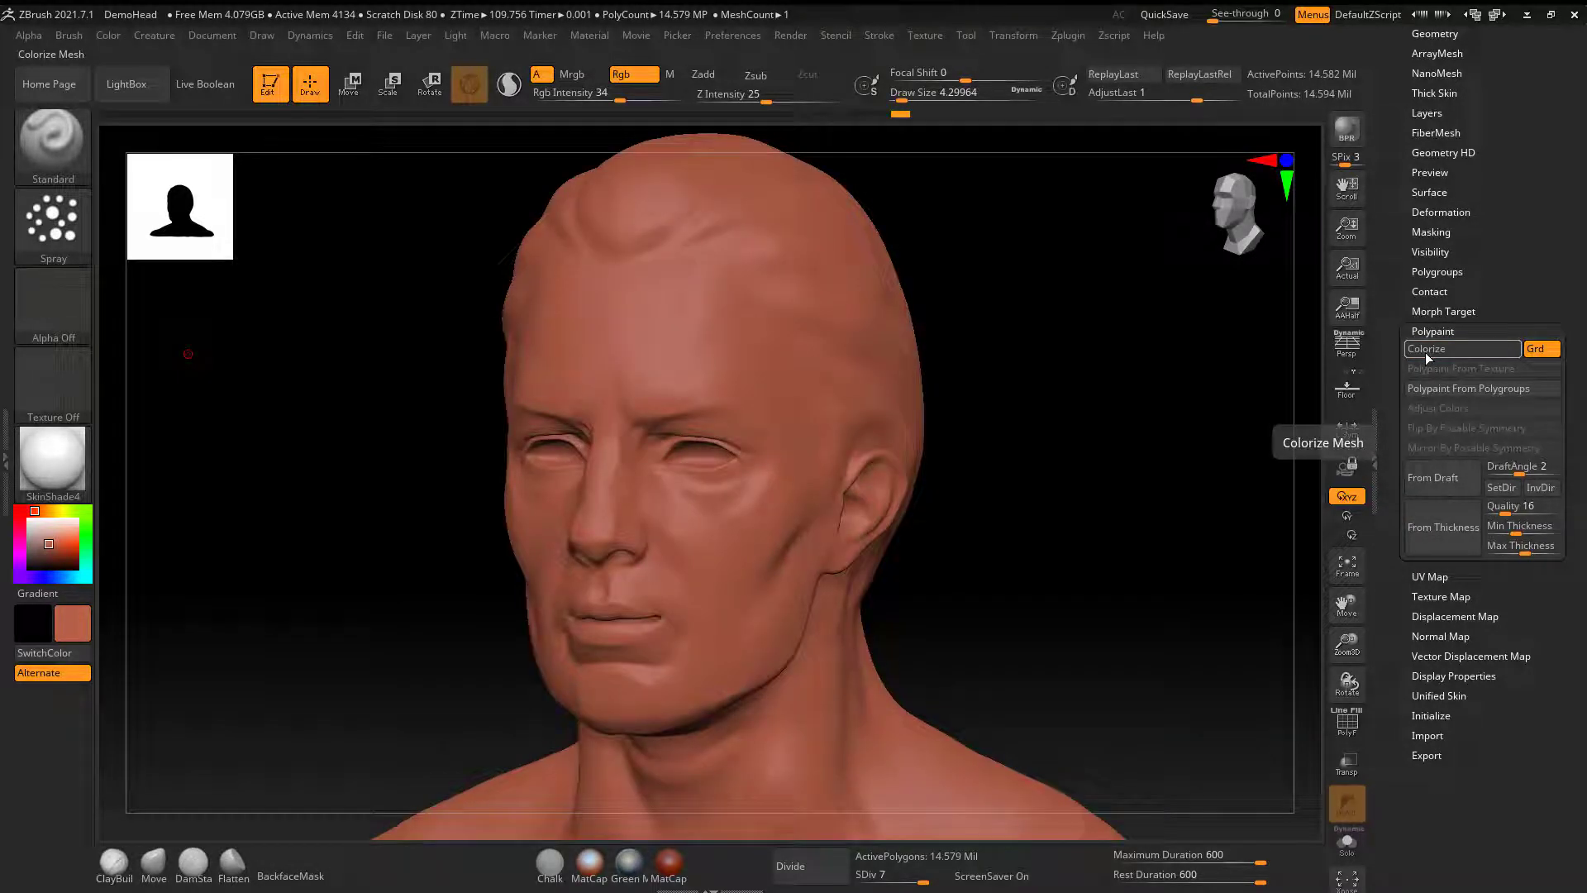
click(1427, 350)
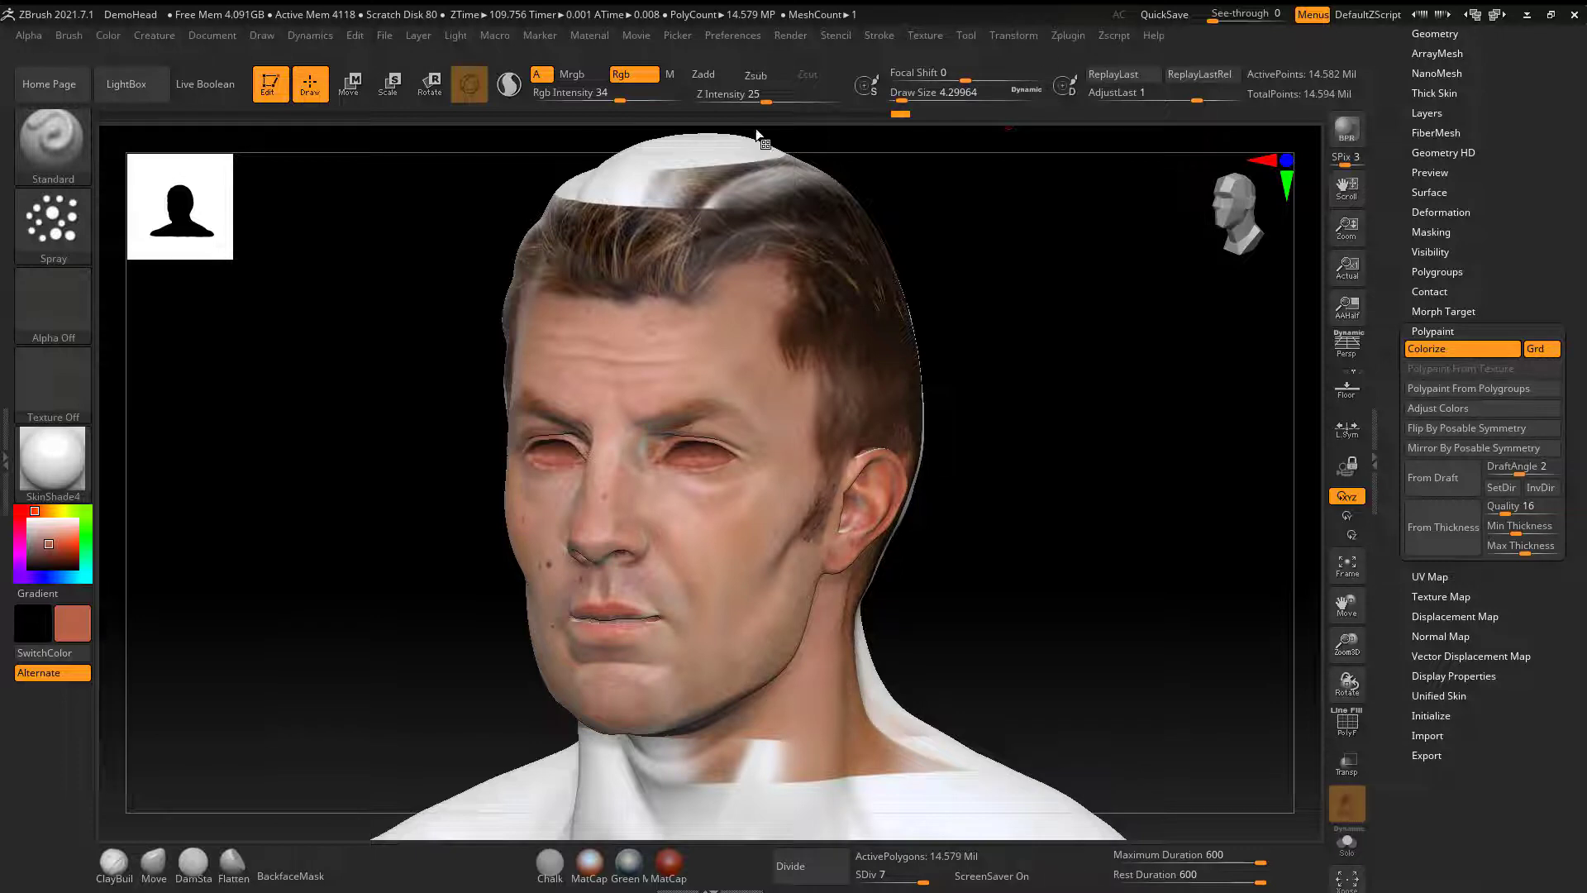
- Open the left tray and remove the Creature palette from it
double_click(5, 460)
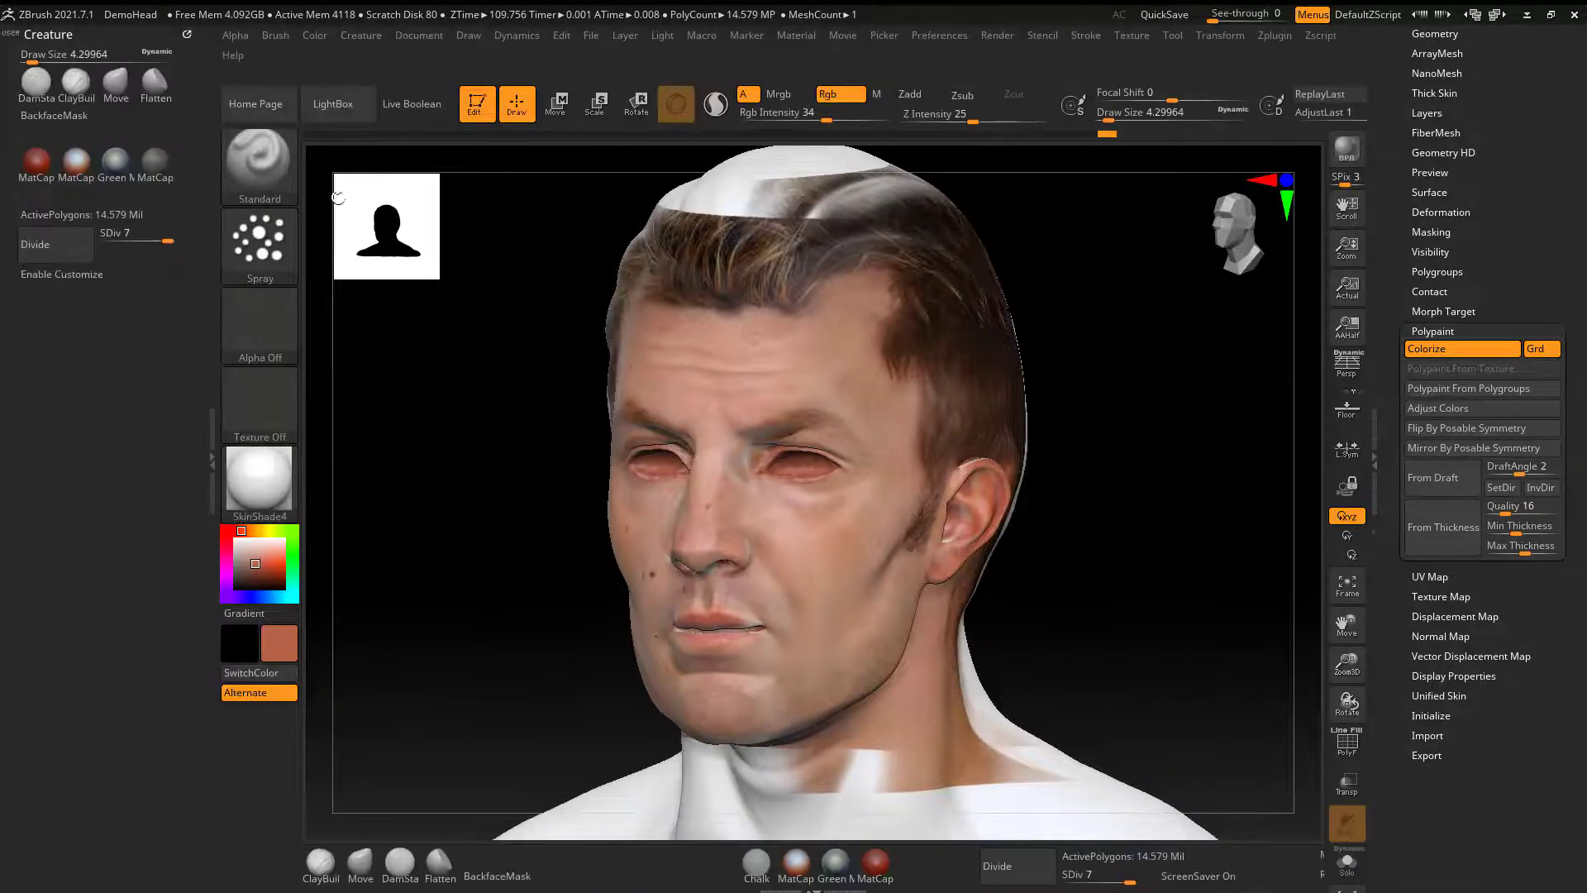
drag(187, 34, 491, 334)
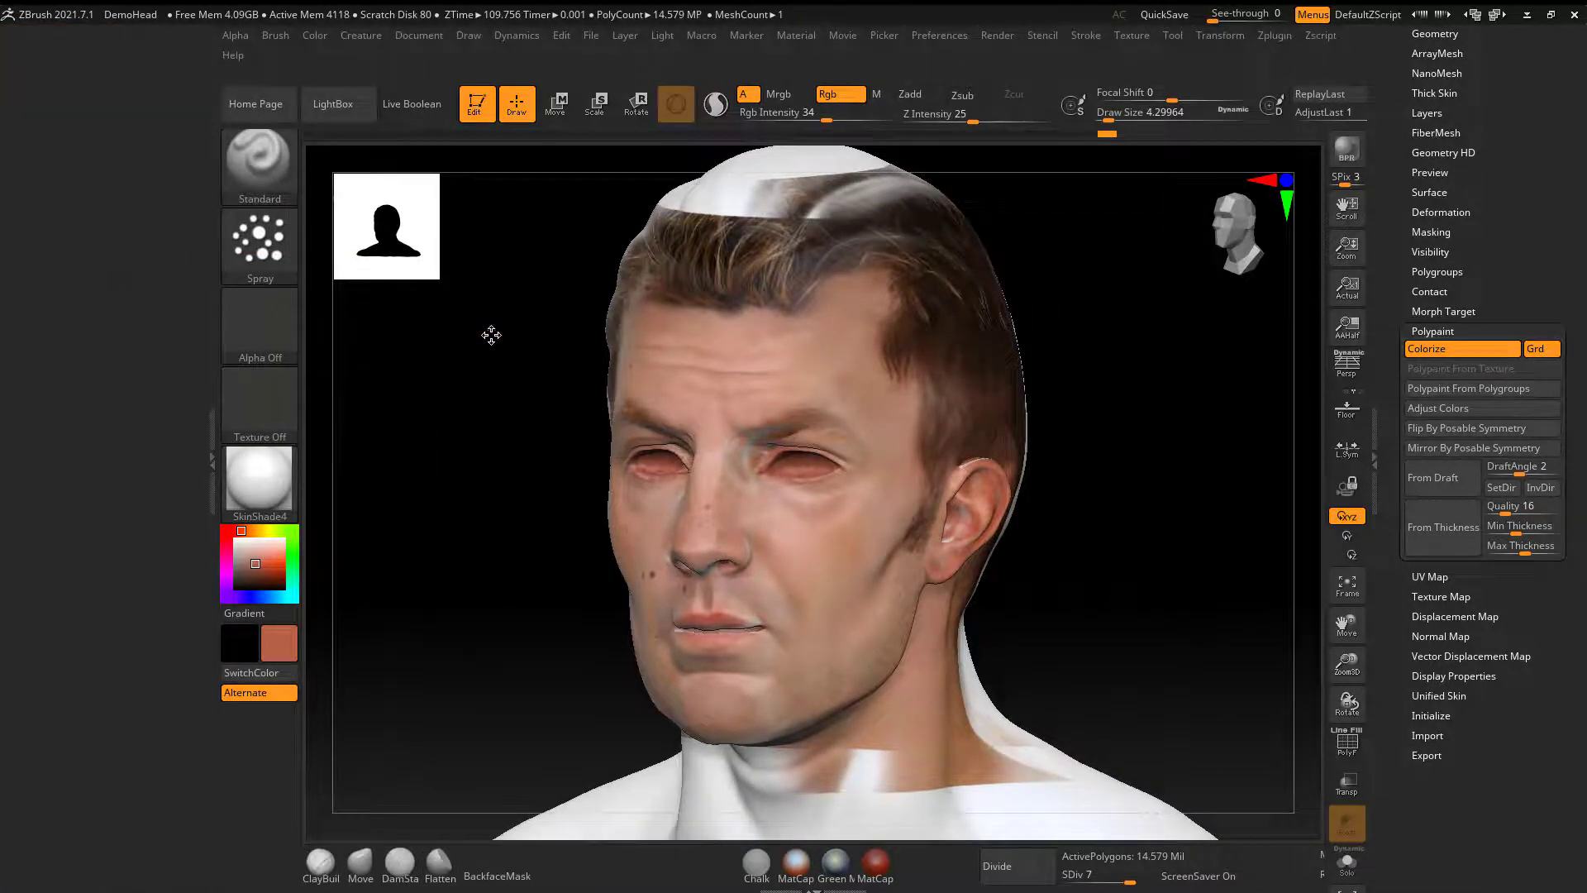
- Dock the Zplugin palette in the left tray, expand UV Master and create a working clone of the head
click(1267, 36)
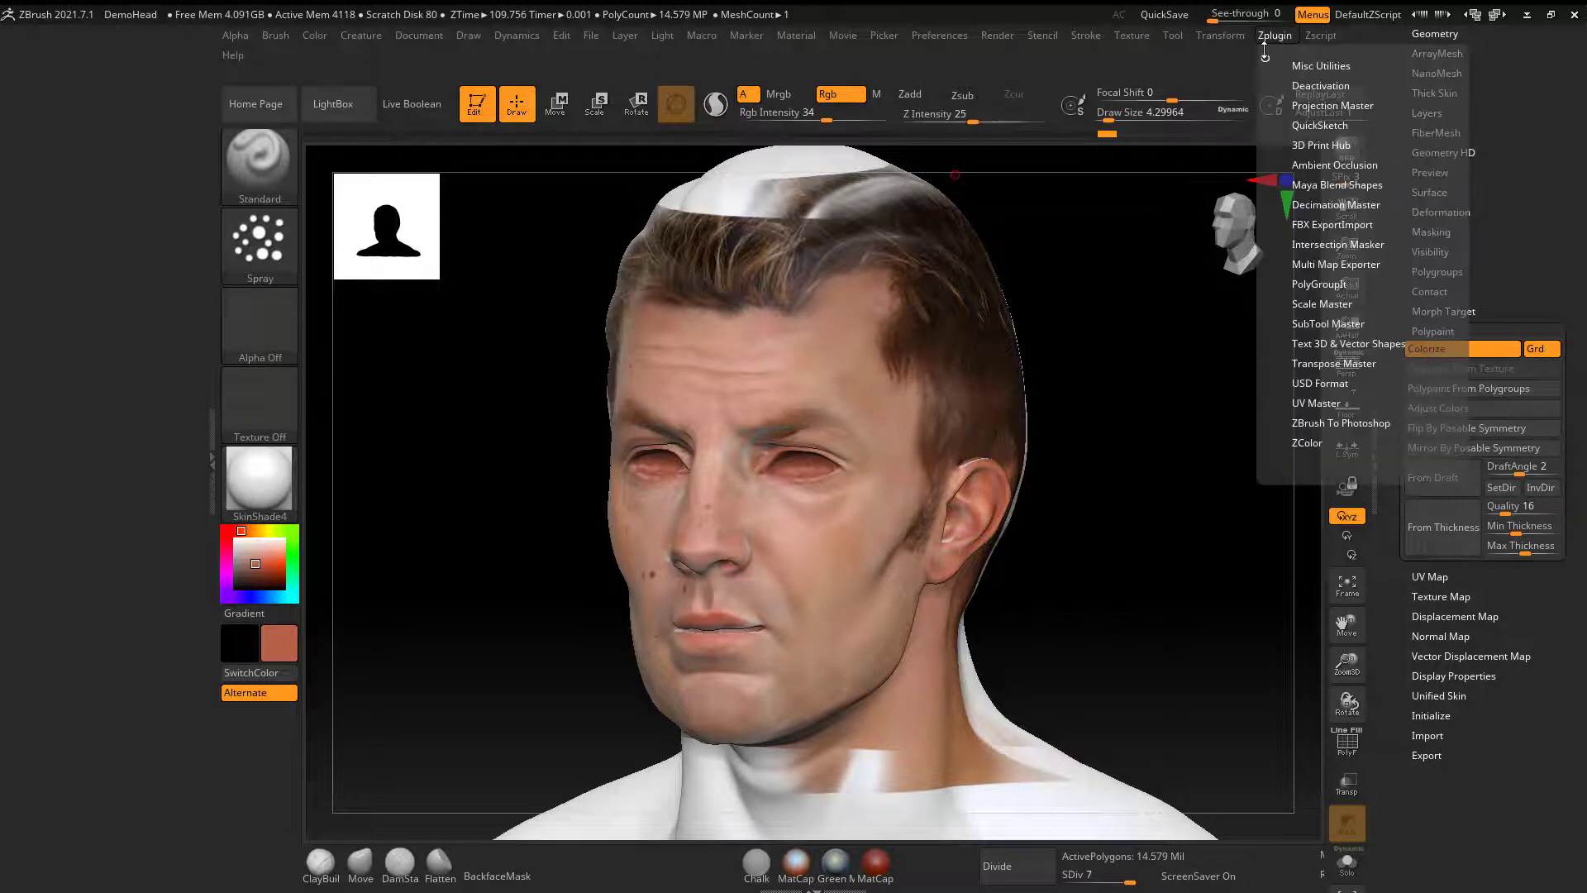
drag(1258, 63, 13, 197)
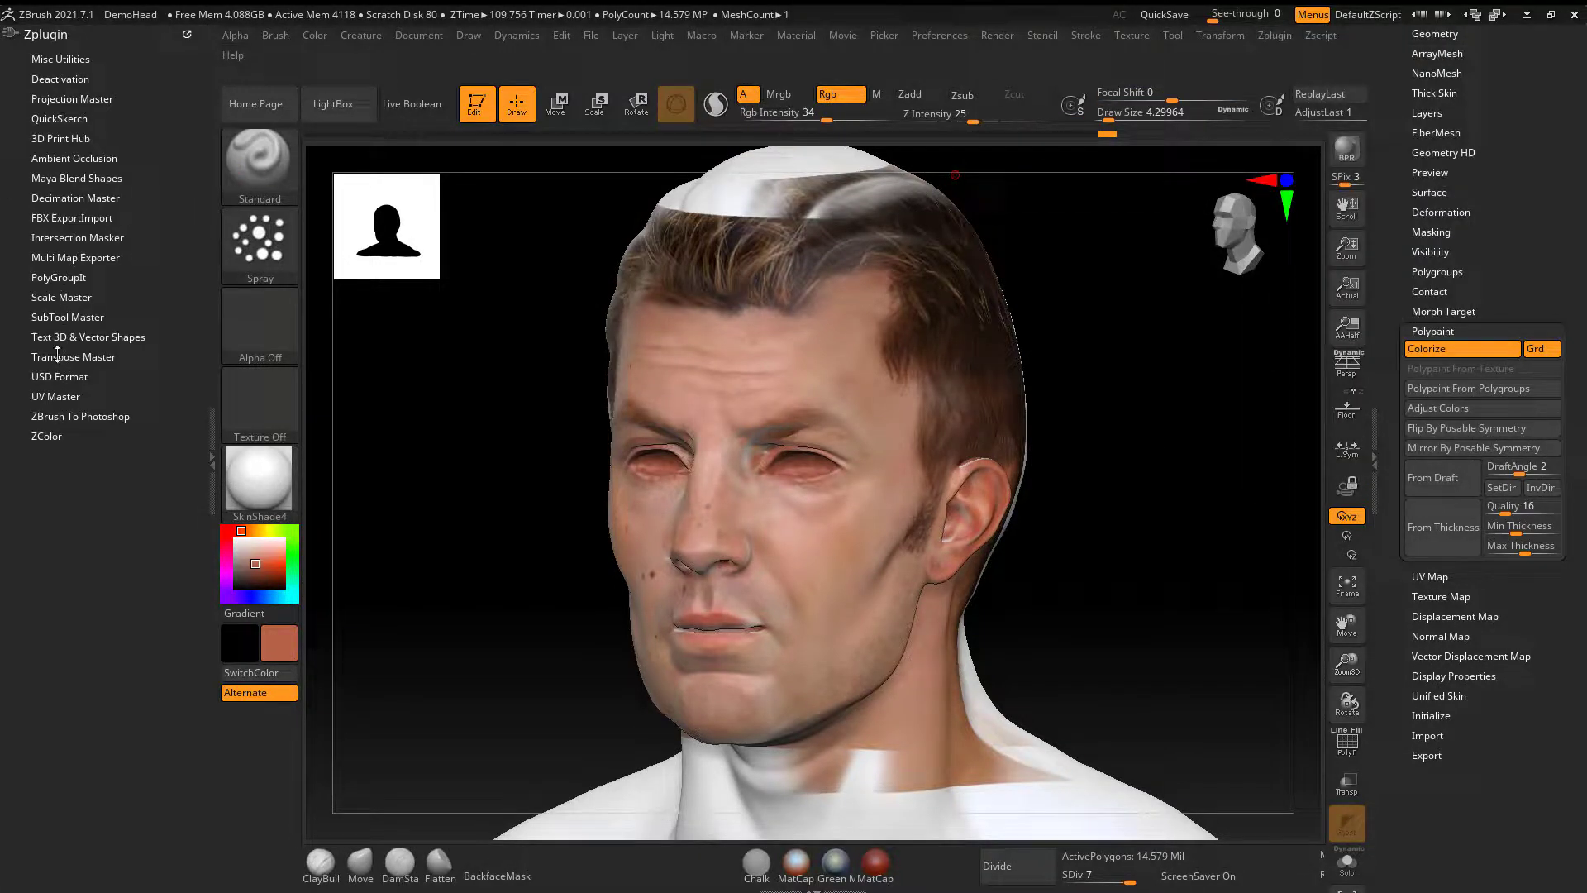
click(59, 396)
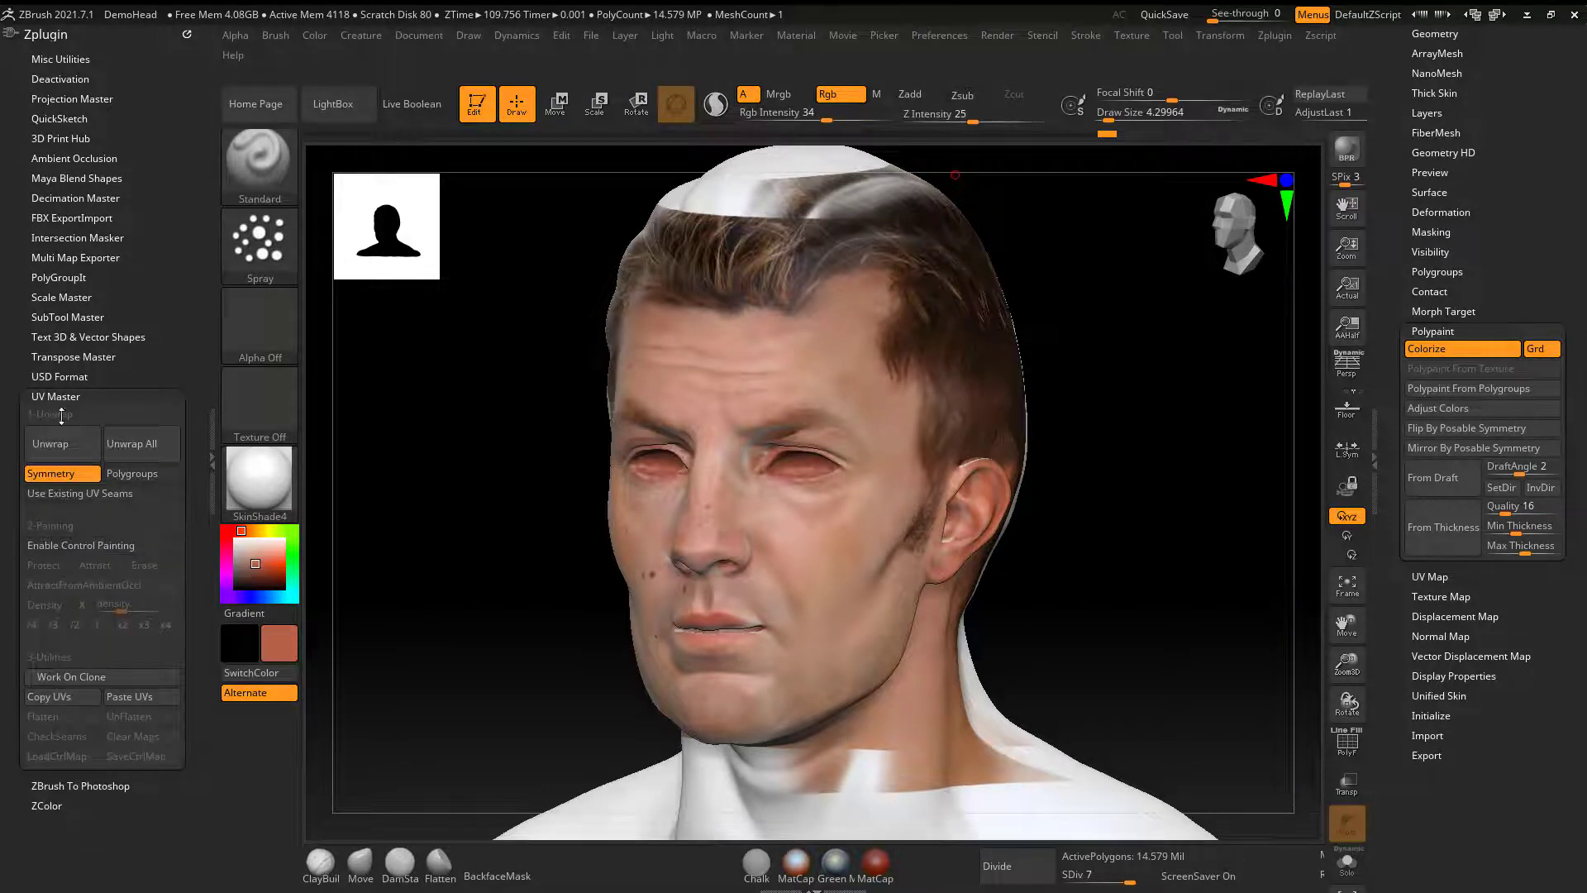
click(130, 674)
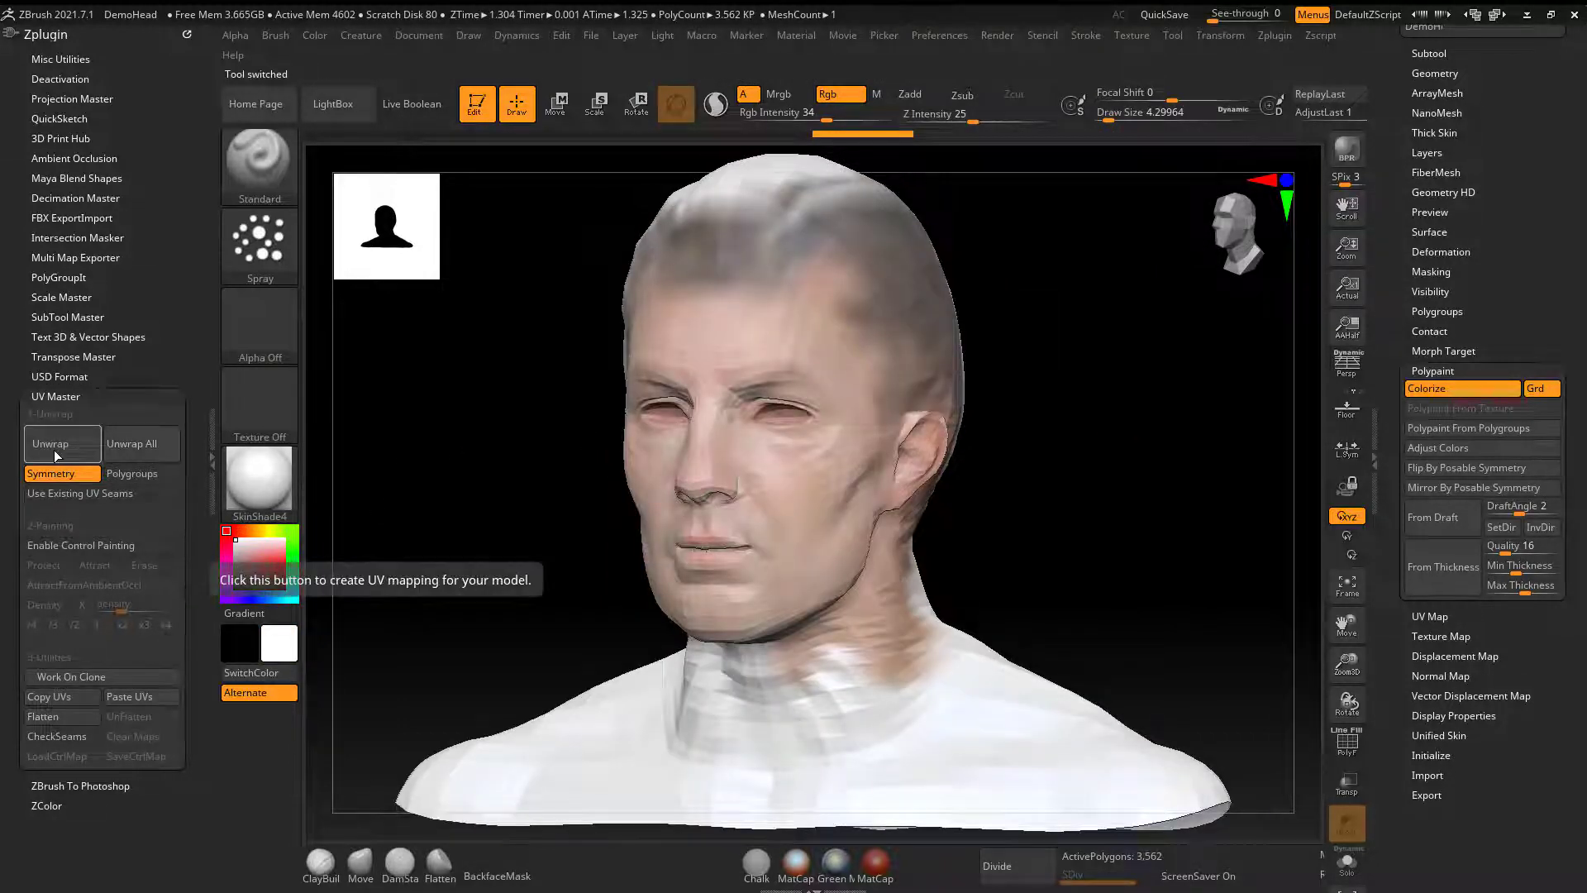
- Unwrap the clone with Symmetry on, check its UV seams from the front, and switch the seam display off again
click(53, 450)
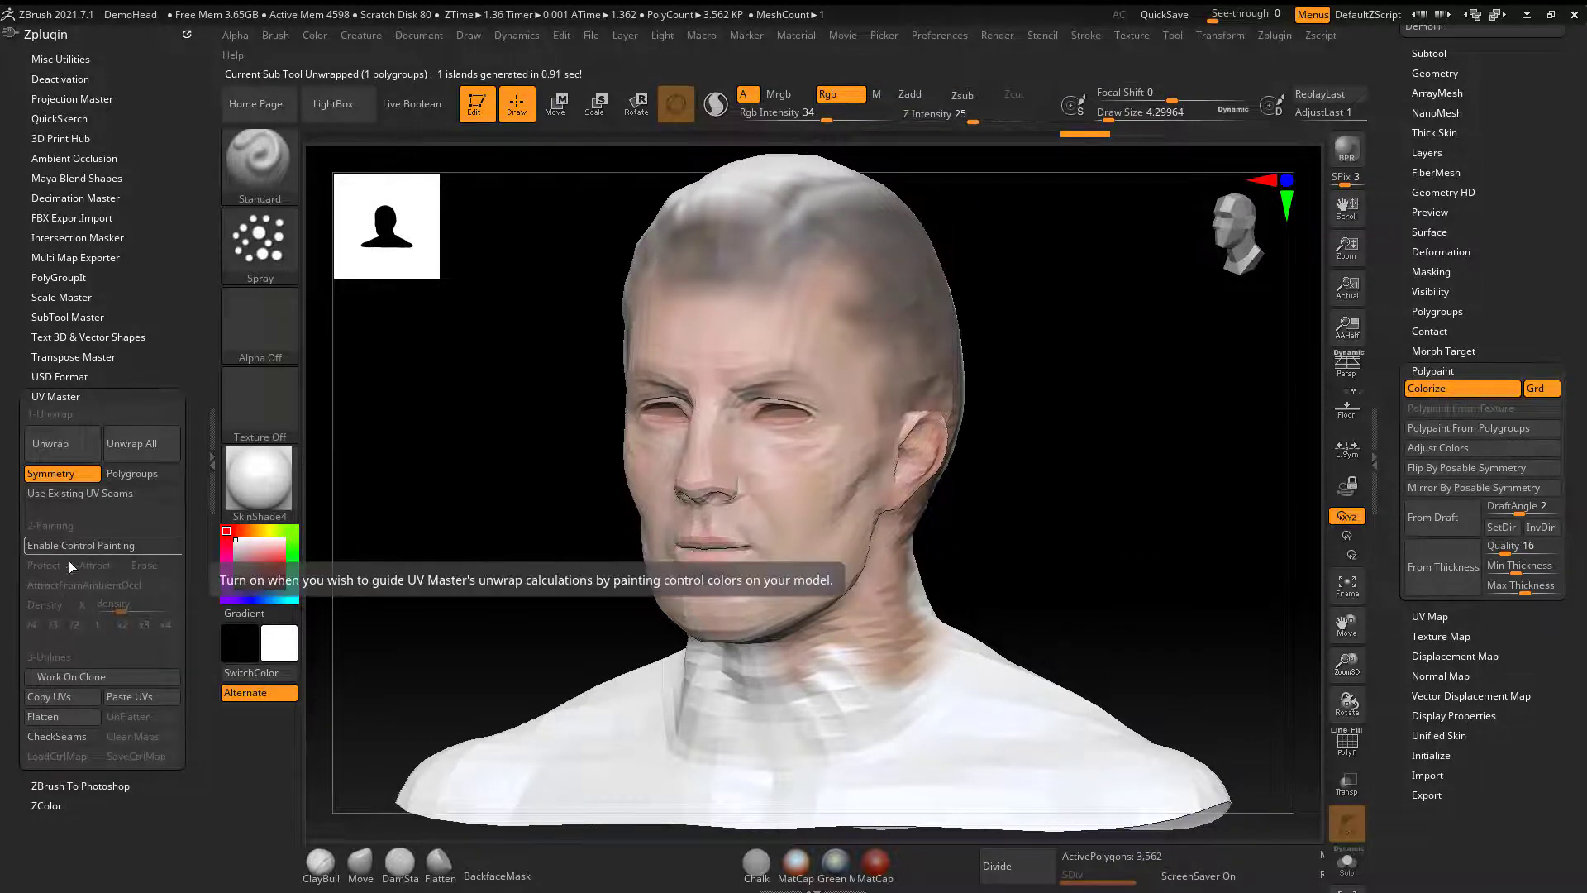
click(73, 737)
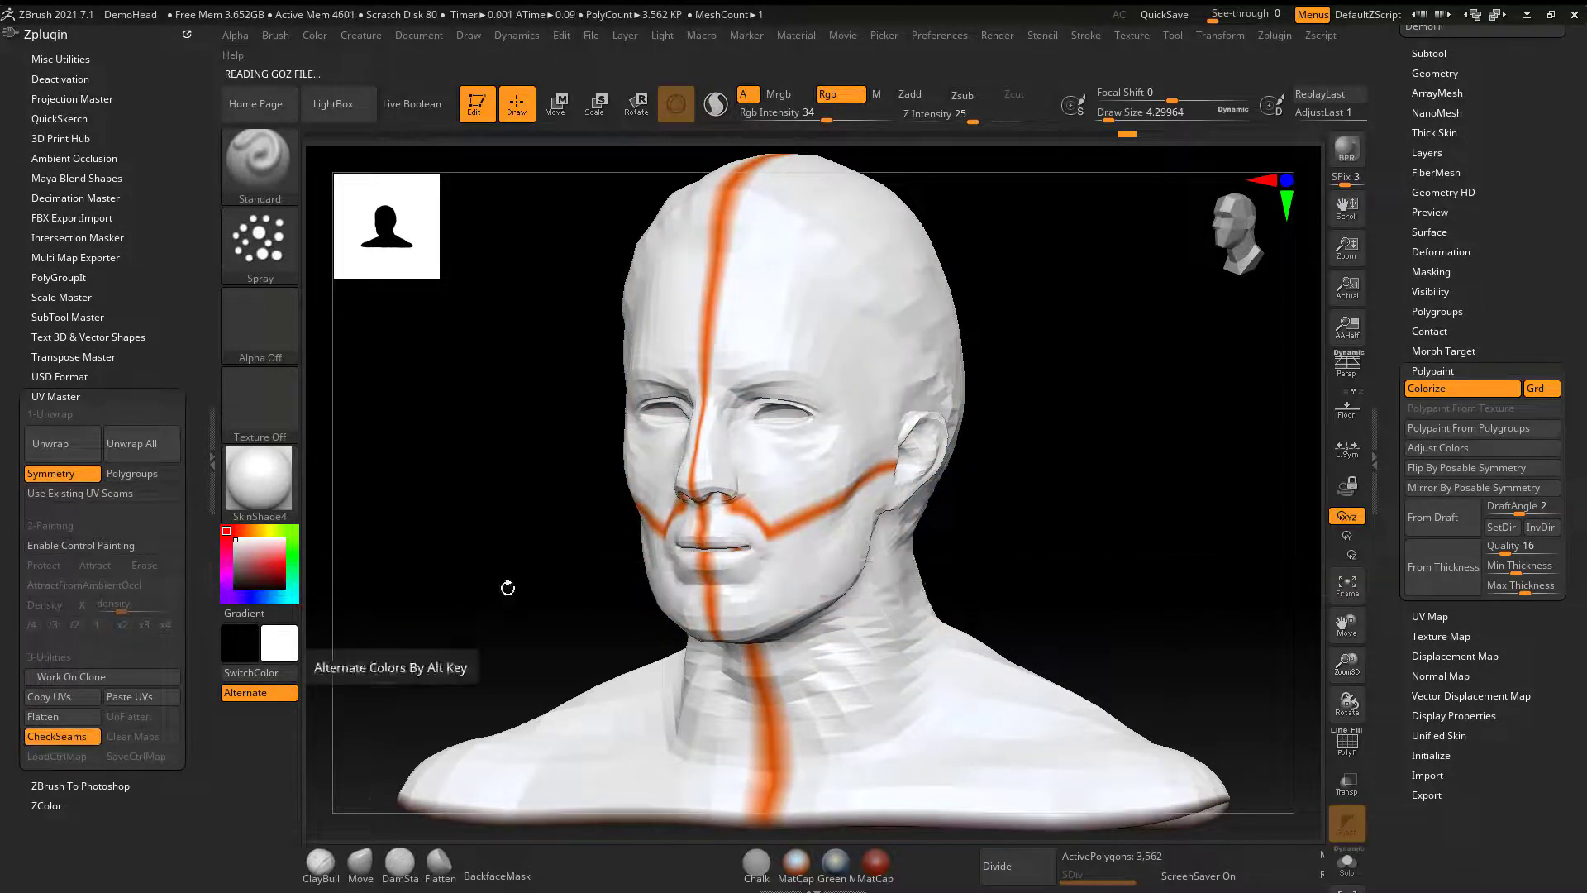
mouse_move(513, 584)
shift+mouse_down()
mouse_move(556, 560)
mouse_move(628, 570)
mouse_move(552, 524)
mouse_move(529, 529)
shift+mouse_up()
click(116, 547)
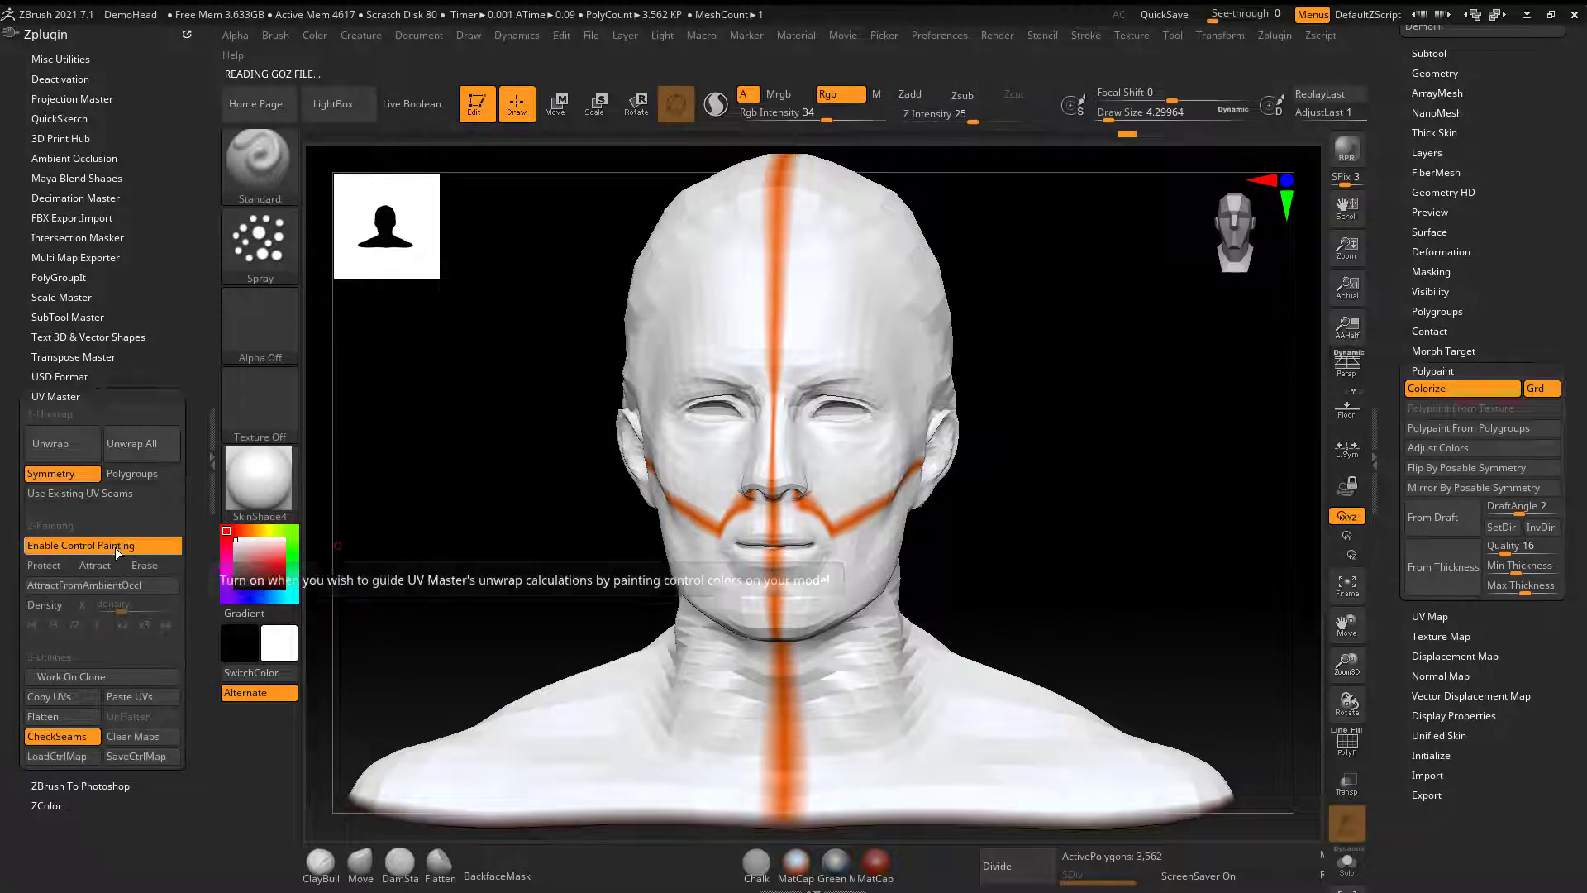
click(74, 548)
click(69, 738)
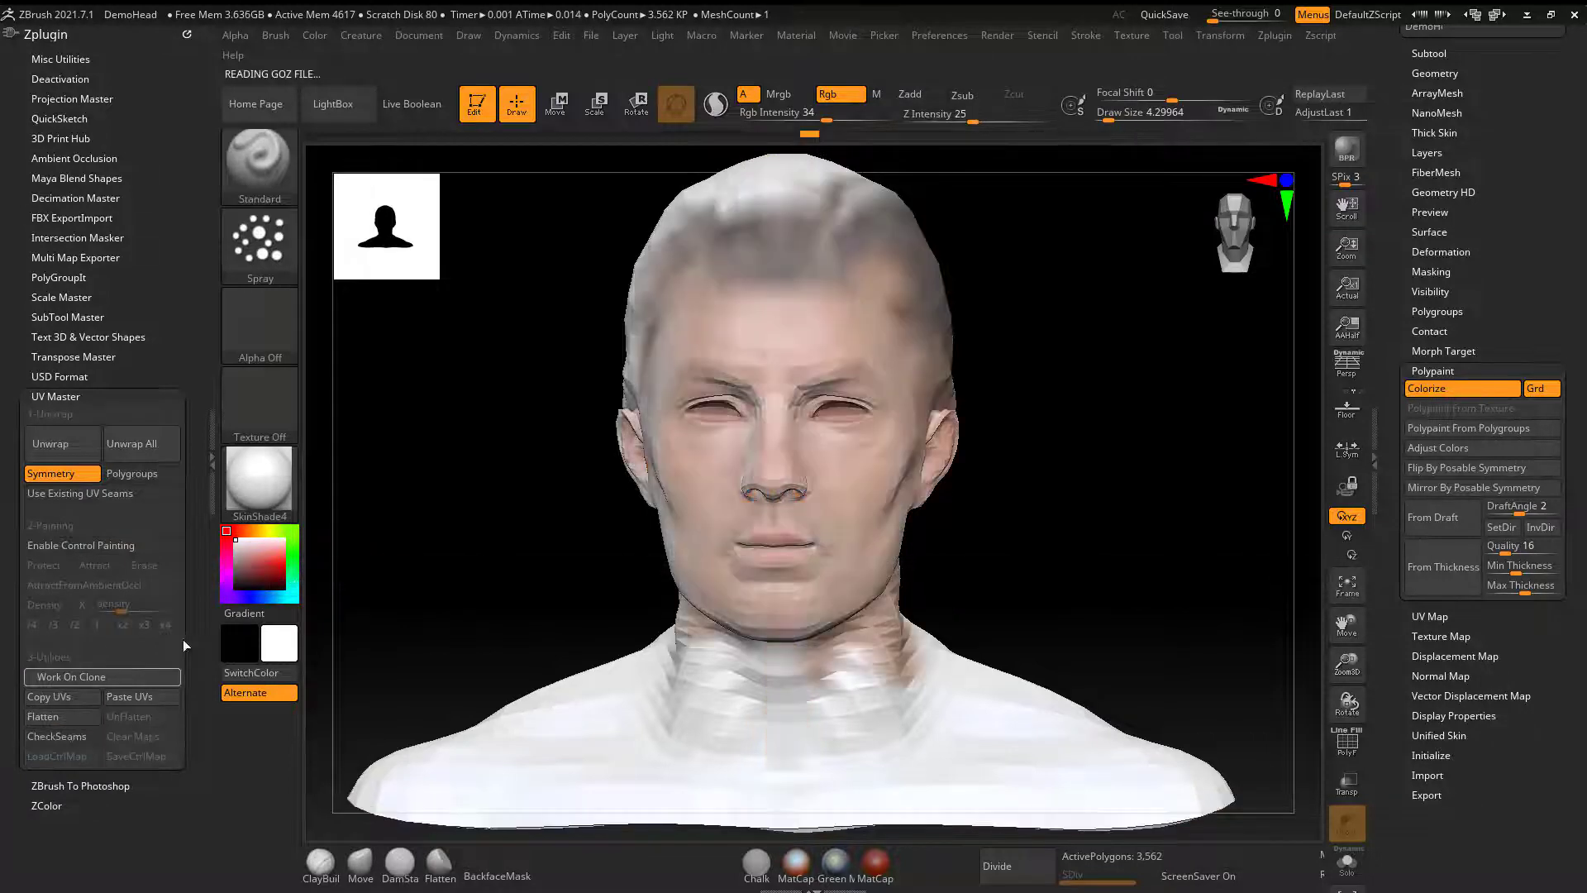
- Enable Control Painting and paint Protect over the face, ears and front of the neck at a draw size of about 90
click(83, 545)
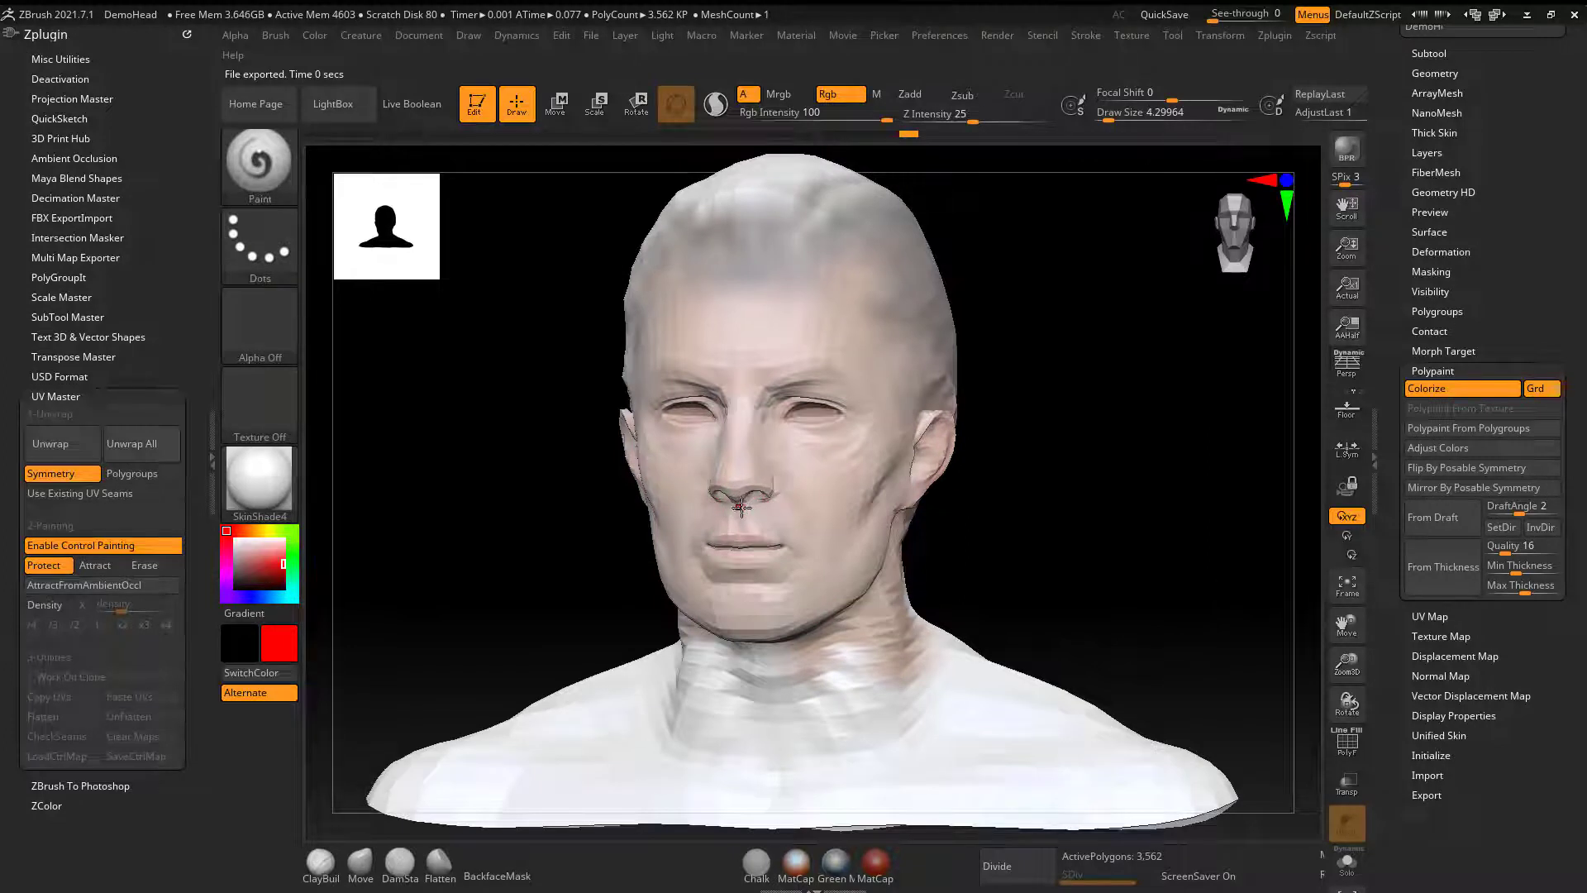
key(space)
mouse_move(750, 514)
mouse_down()
mouse_move(791, 473)
mouse_move(744, 331)
mouse_move(768, 310)
mouse_up()
drag(1151, 397, 1017, 389)
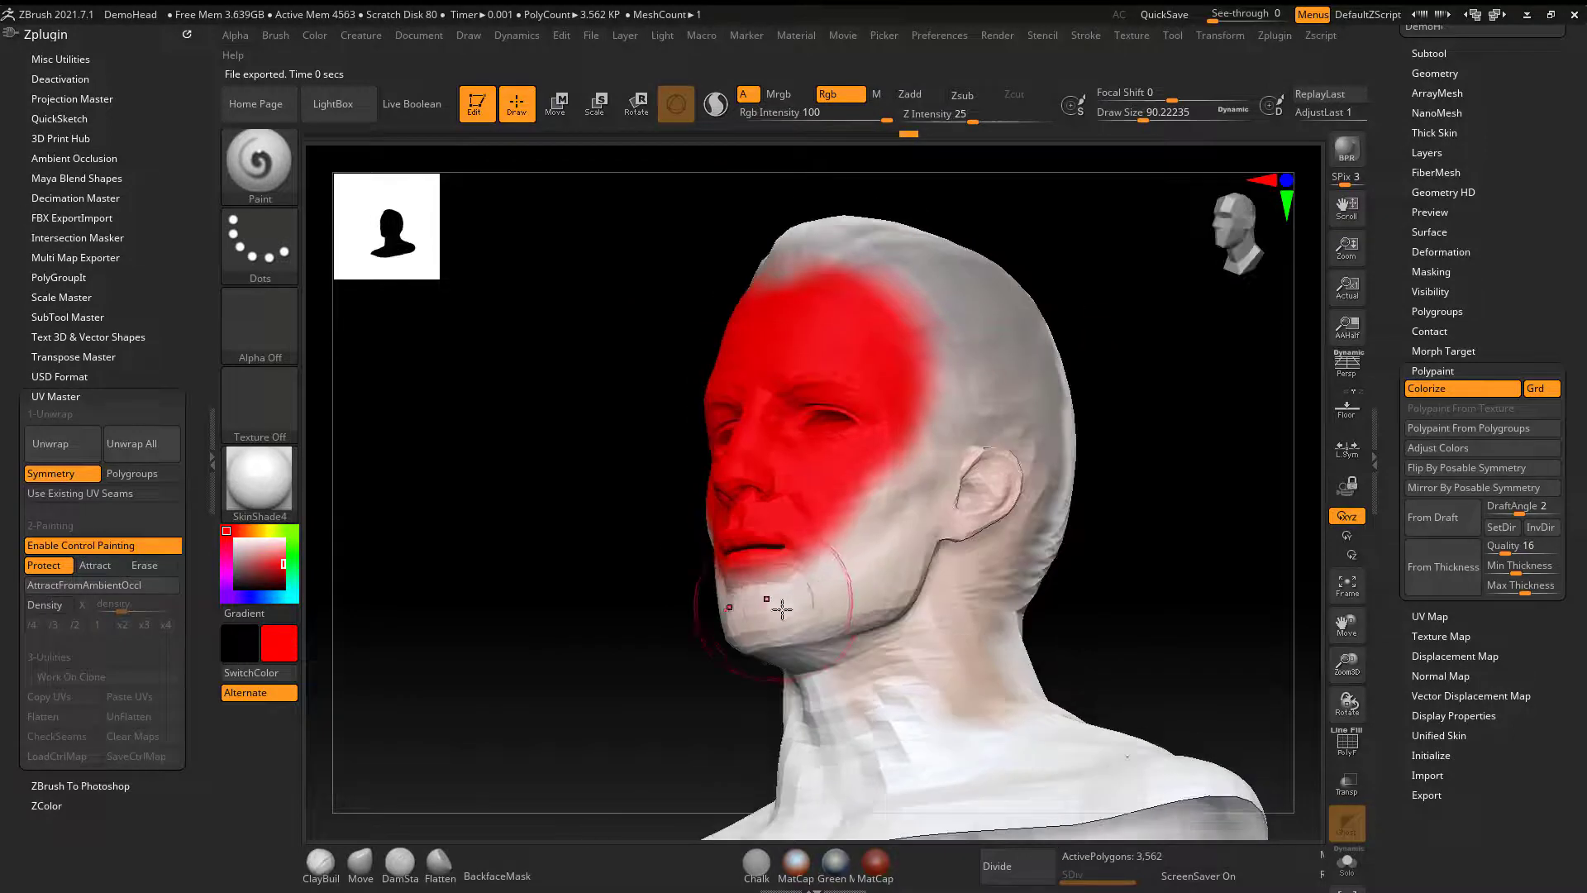
mouse_move(793, 599)
mouse_down()
mouse_move(859, 596)
mouse_move(934, 628)
mouse_move(971, 497)
mouse_move(918, 397)
mouse_move(909, 290)
mouse_move(794, 240)
mouse_move(961, 493)
mouse_move(999, 524)
mouse_move(876, 669)
mouse_move(816, 619)
mouse_up()
drag(500, 572, 913, 520)
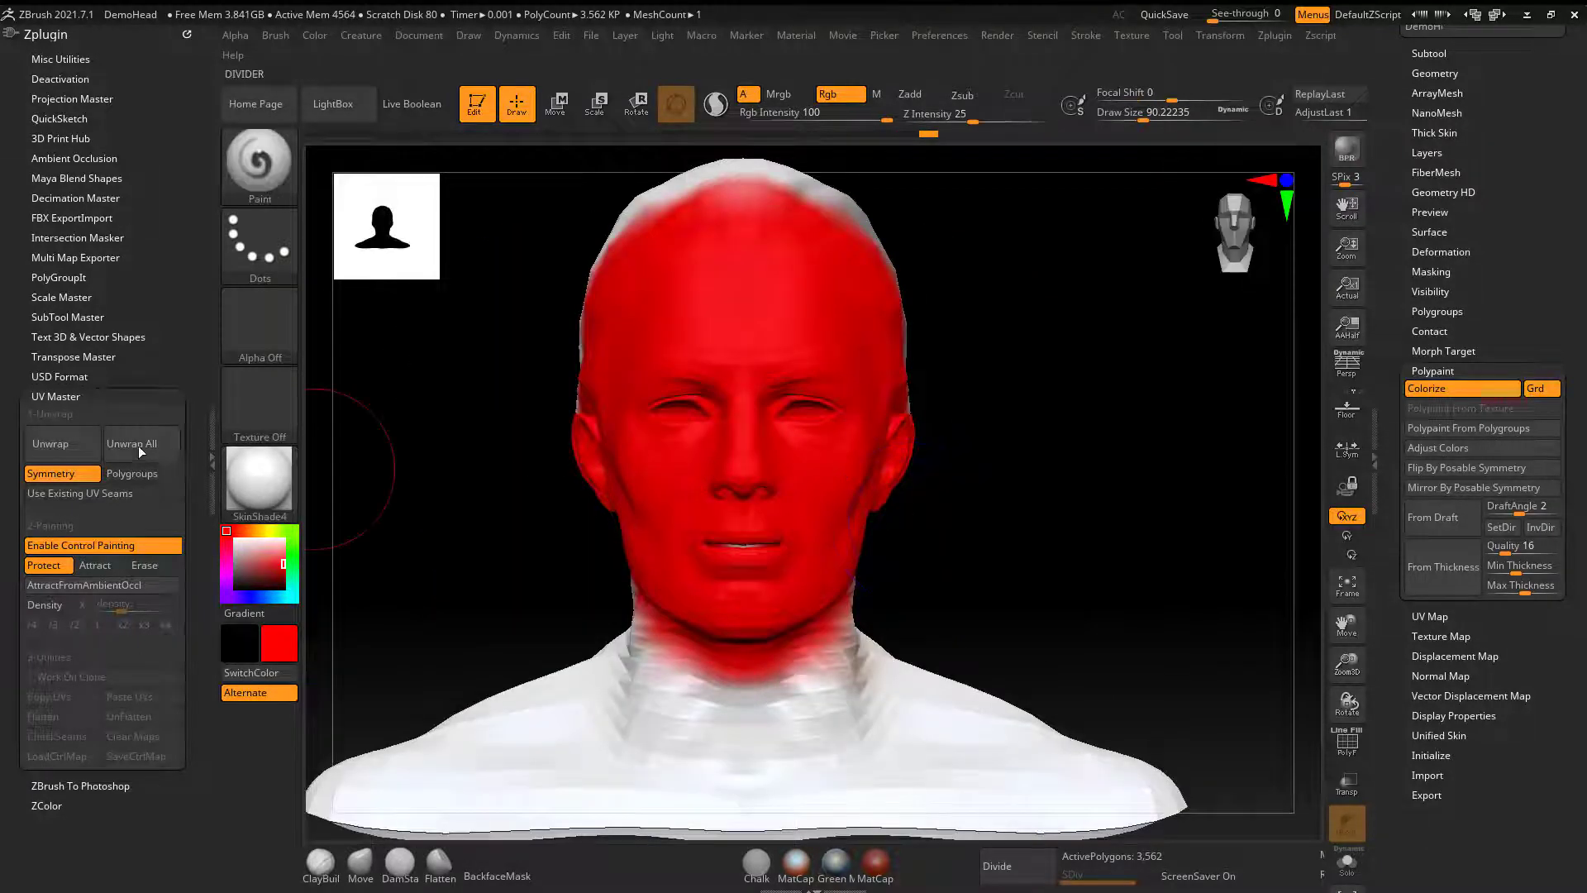
- Unwrap the clone using the painted protection and check the UV seams around the back and front of the head
click(62, 444)
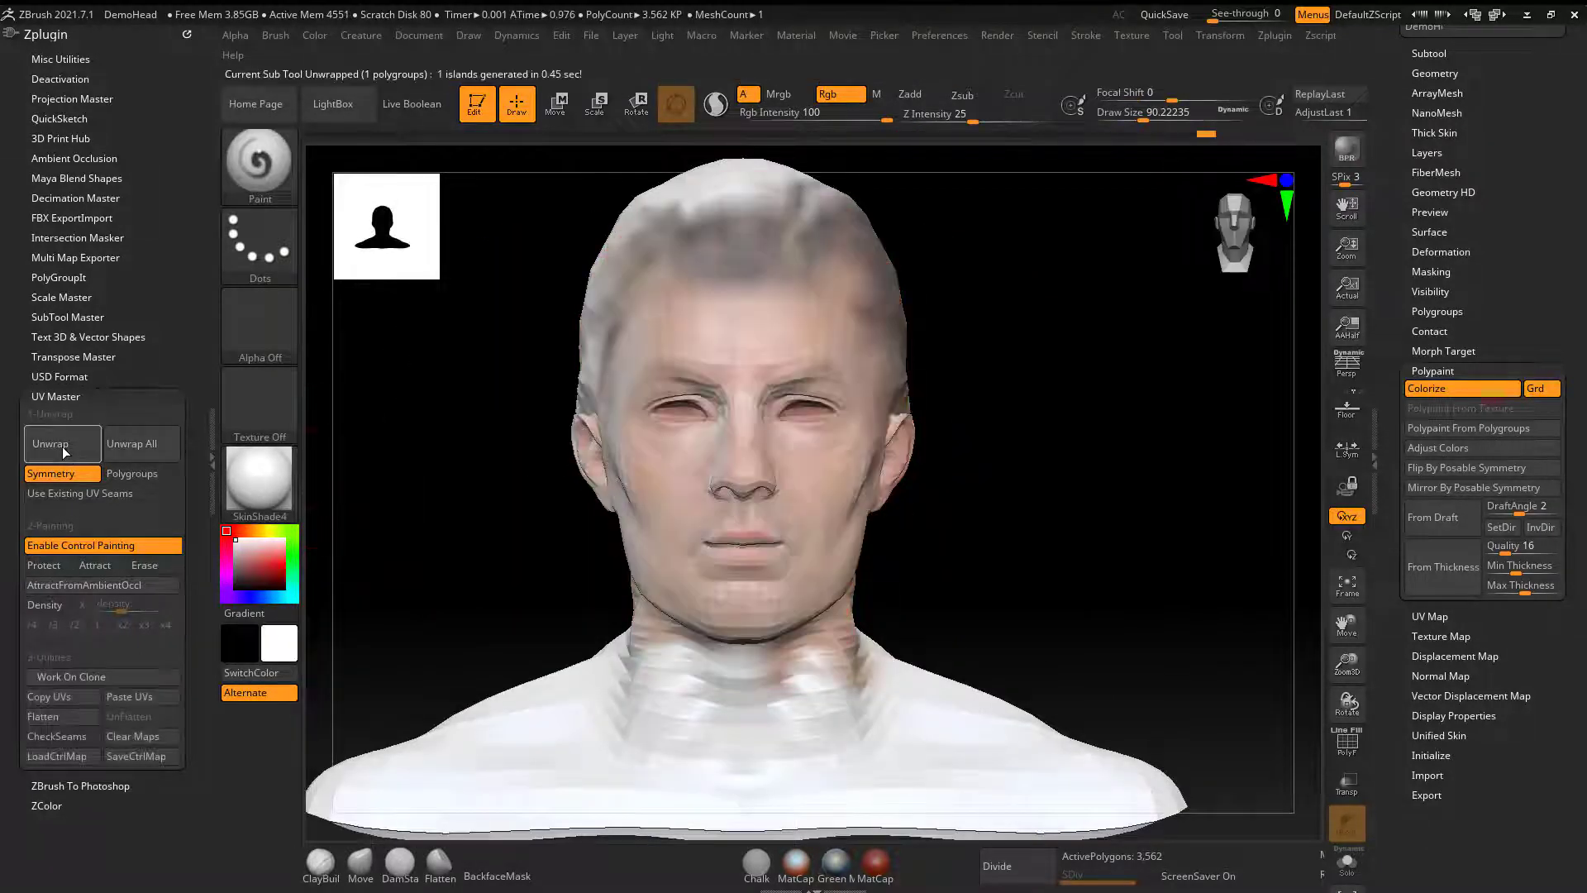
drag(412, 478, 617, 490)
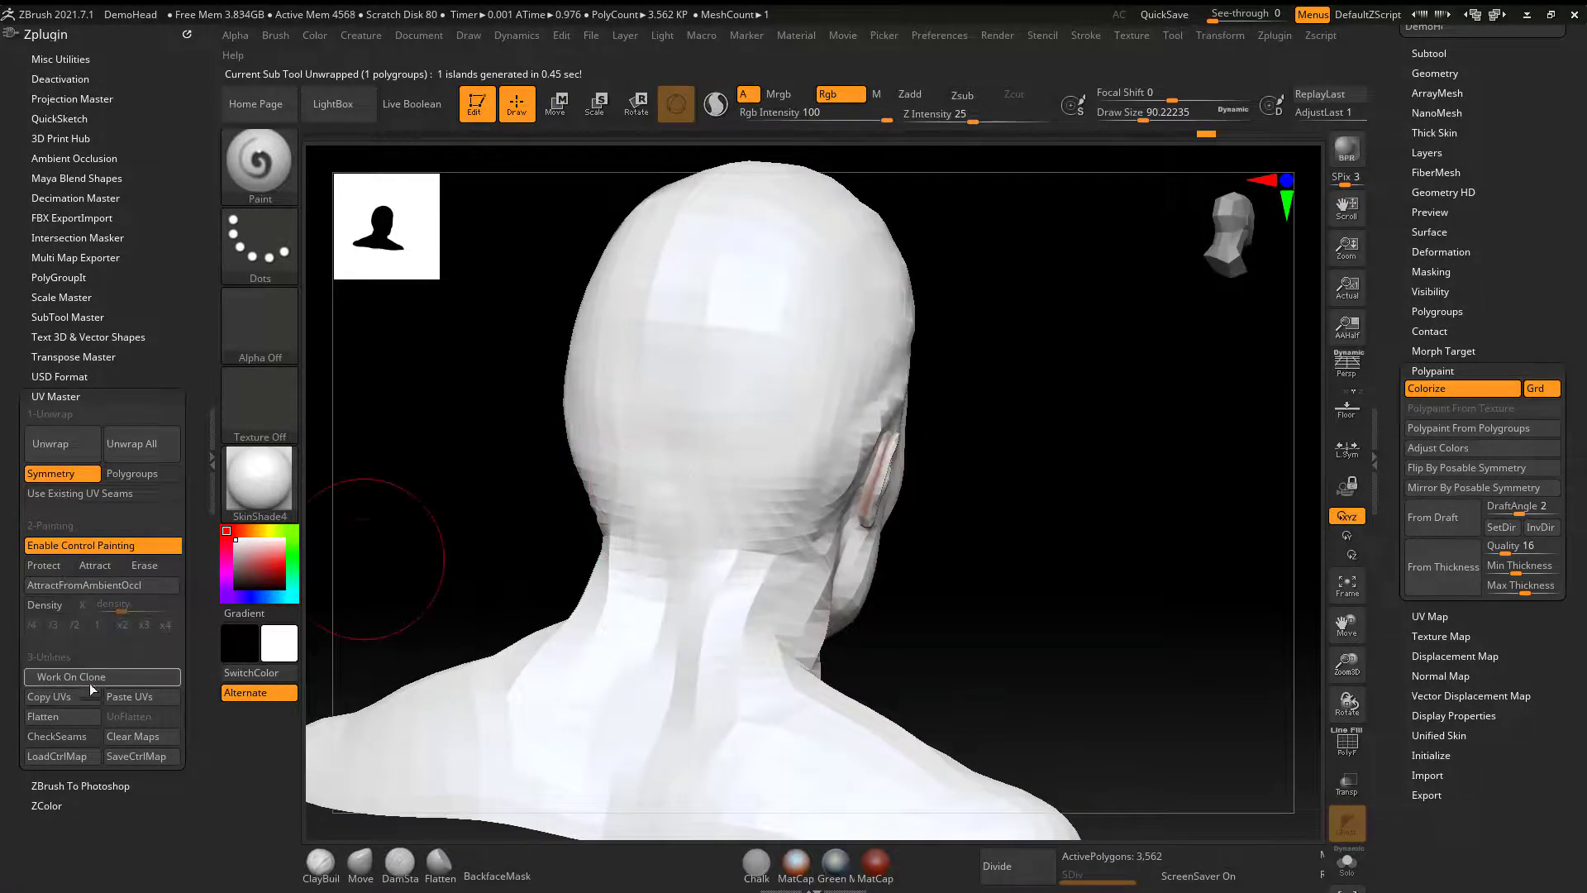
click(71, 737)
drag(455, 605, 1140, 535)
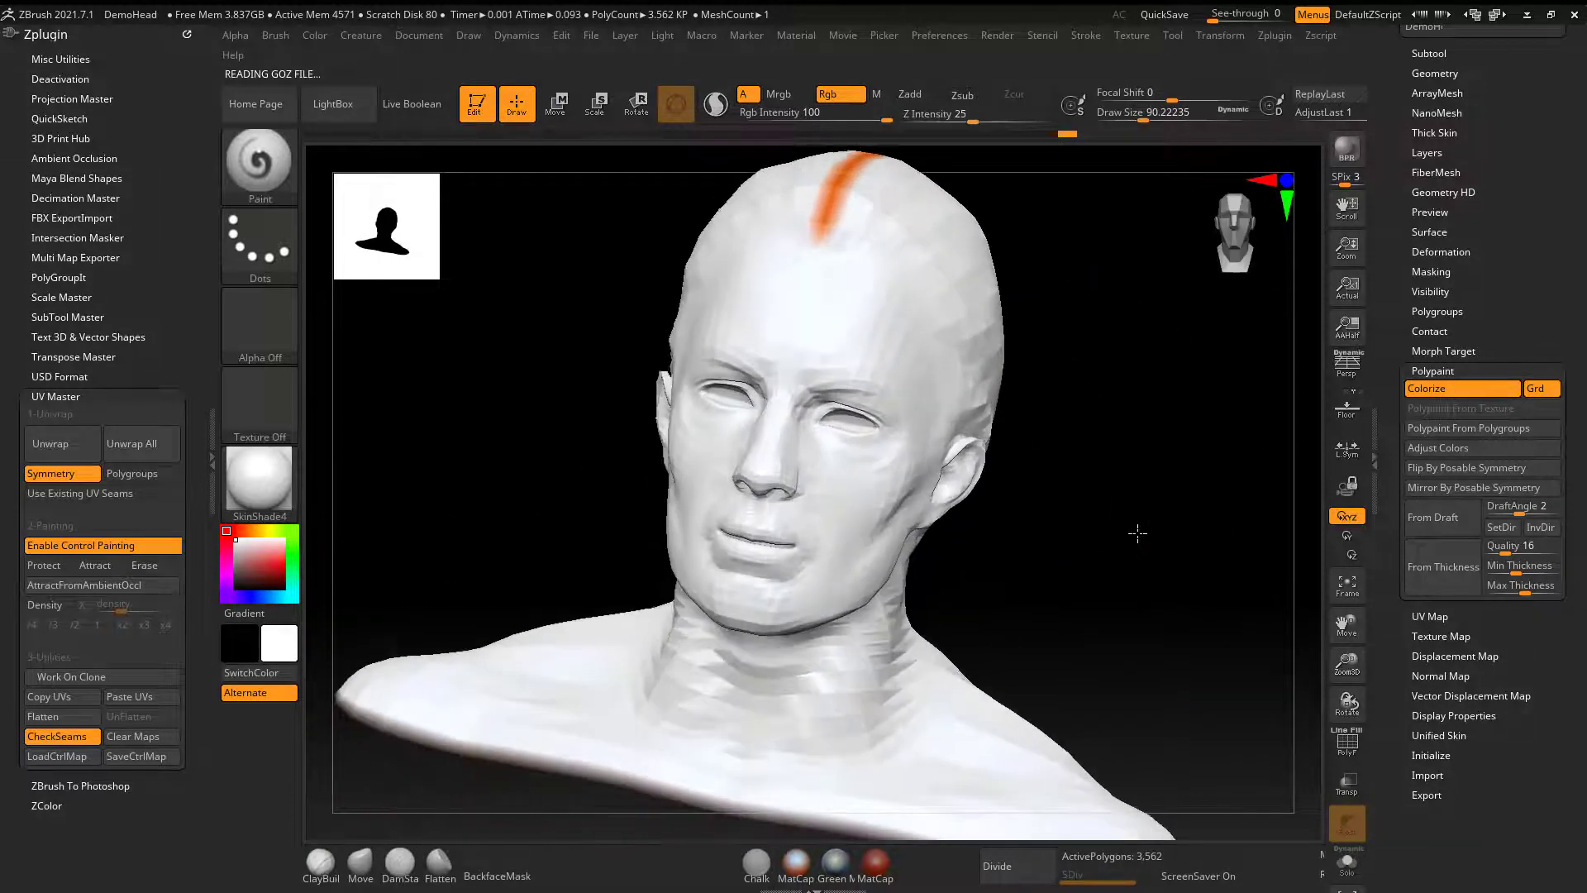
- Flatten the clone to inspect its UV layout, and unflatten it back to the head
click(70, 718)
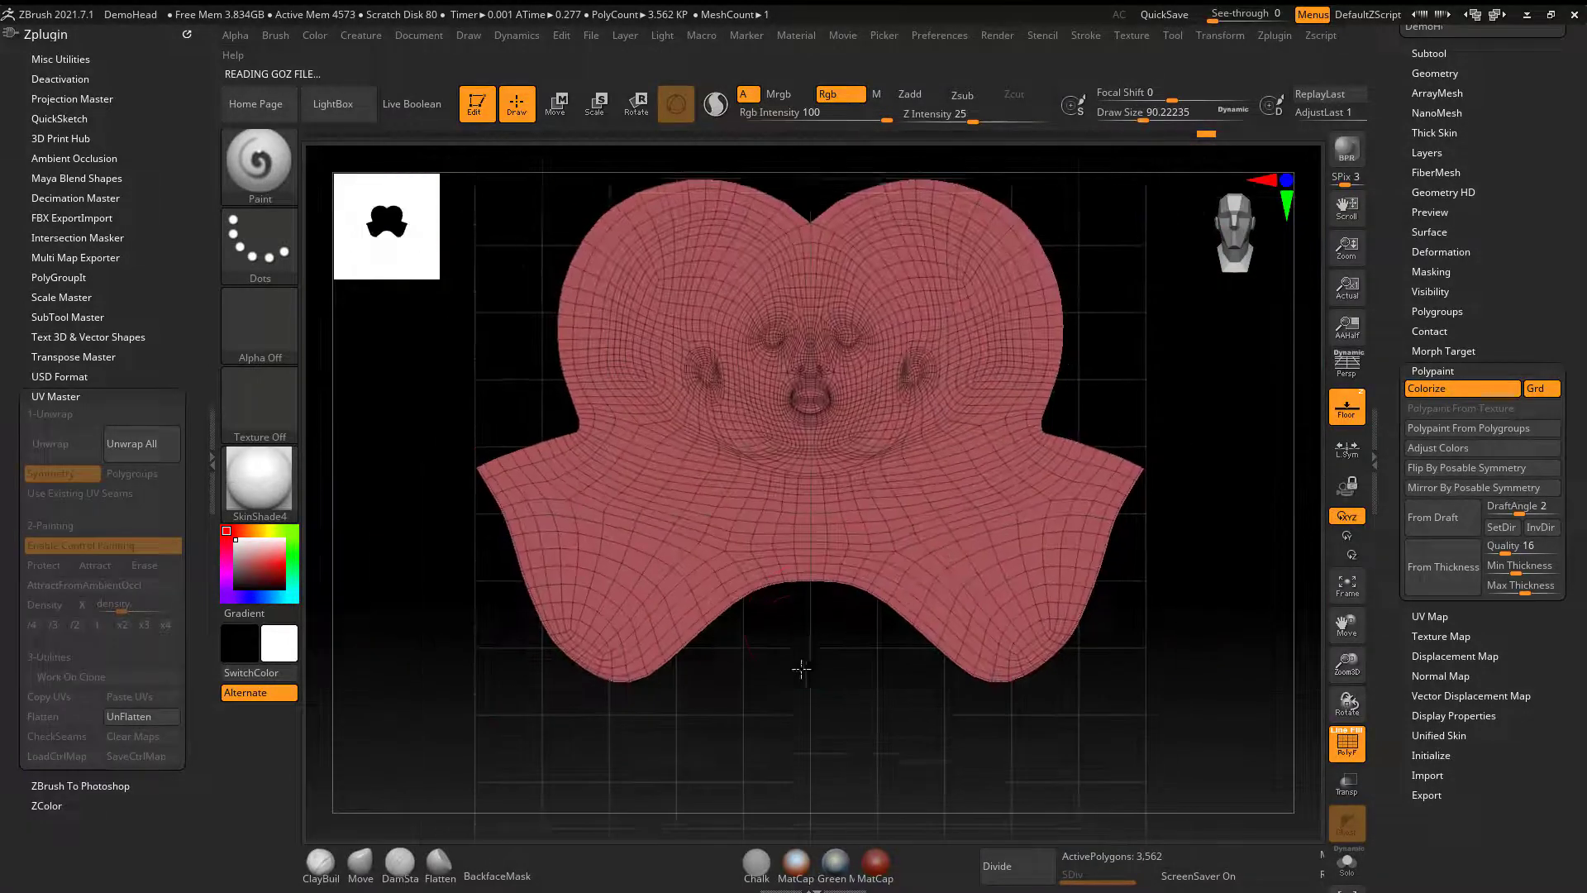
click(145, 721)
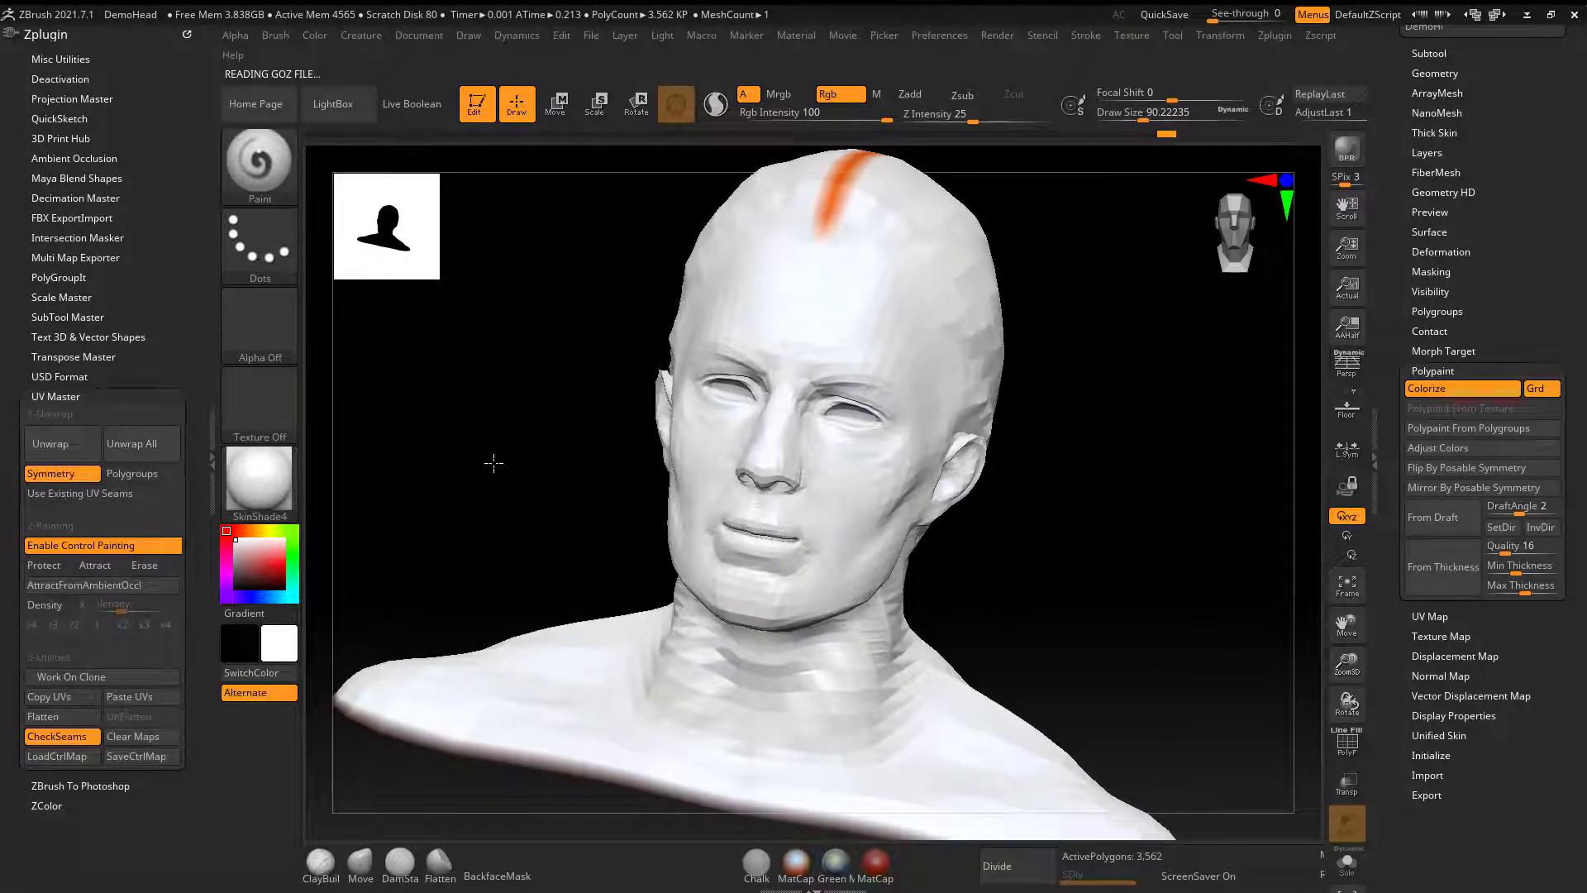
- Copy the clone's UVs, switch to the original painted DemoHead_1 tool and paste the UVs onto it
click(57, 698)
scroll(1454, 248, up, 5)
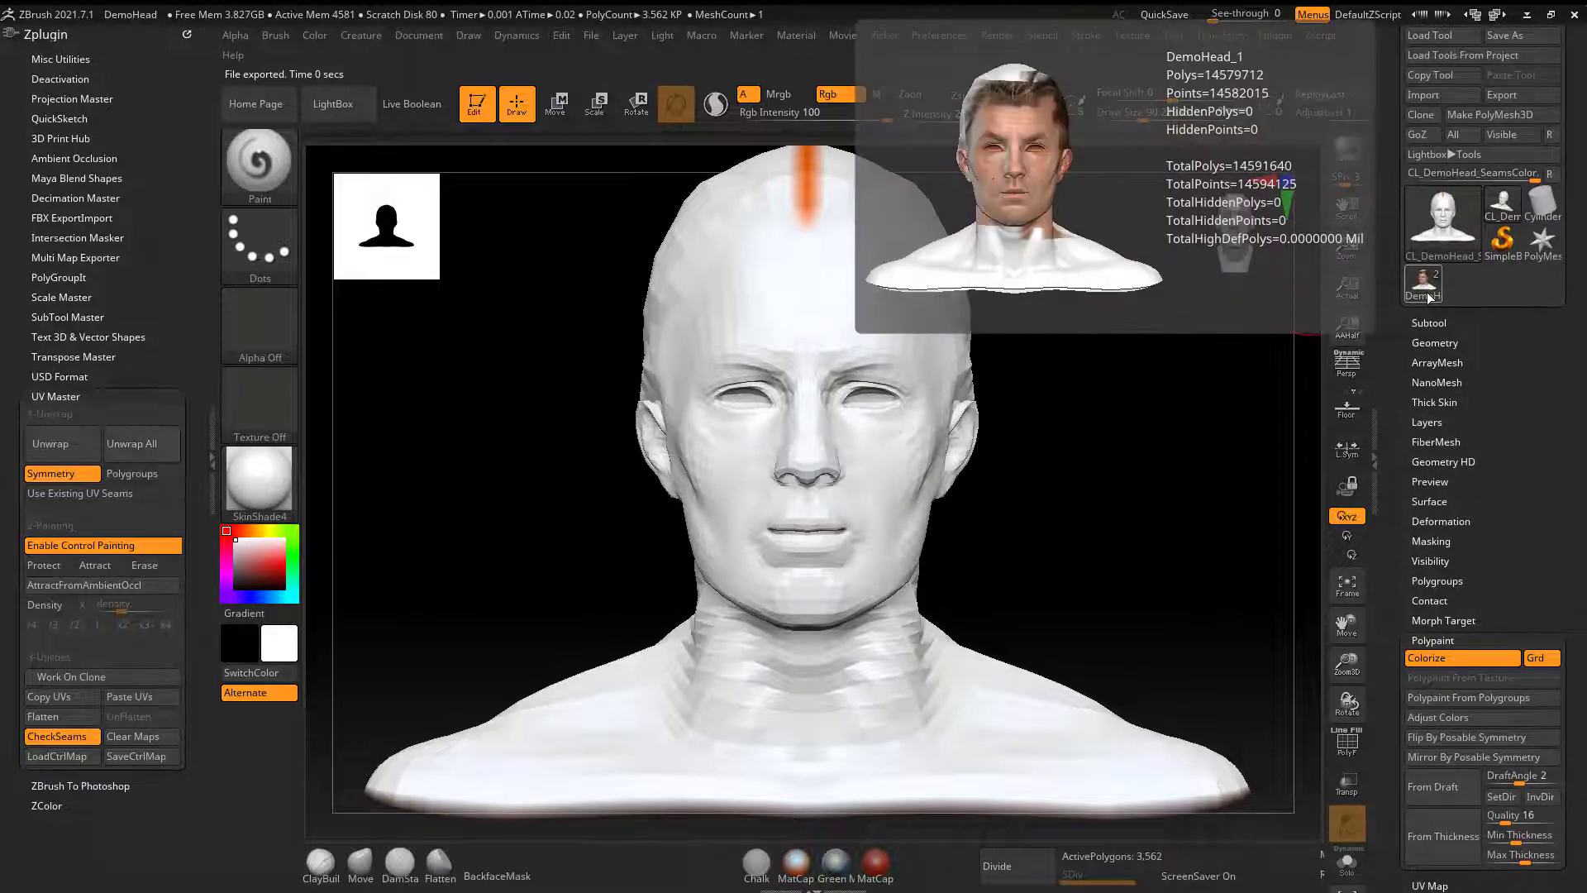
click(1424, 285)
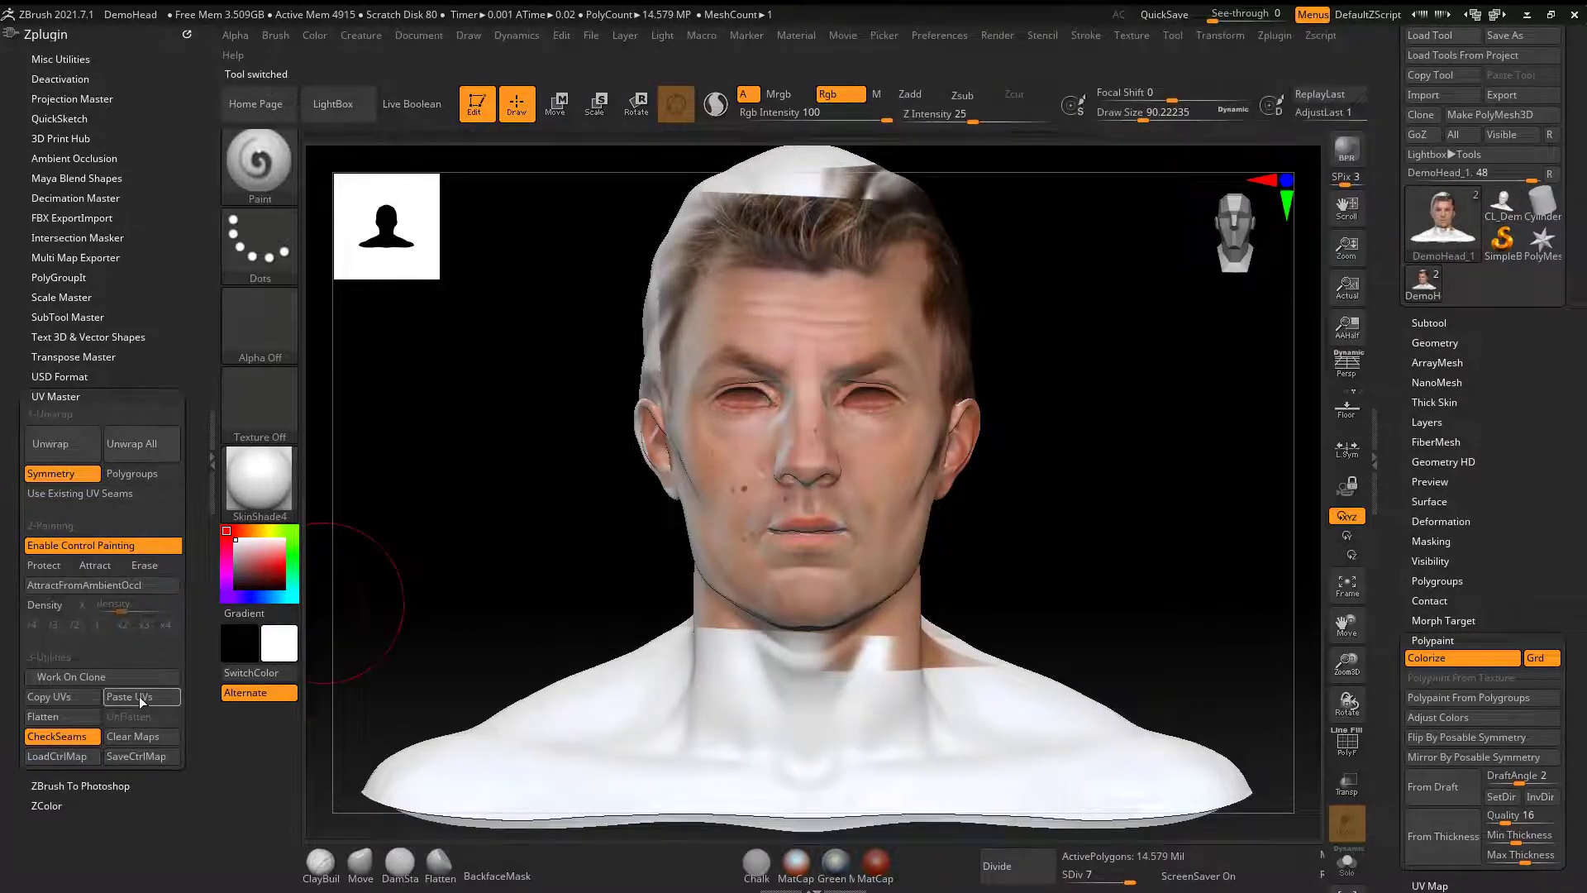
click(139, 696)
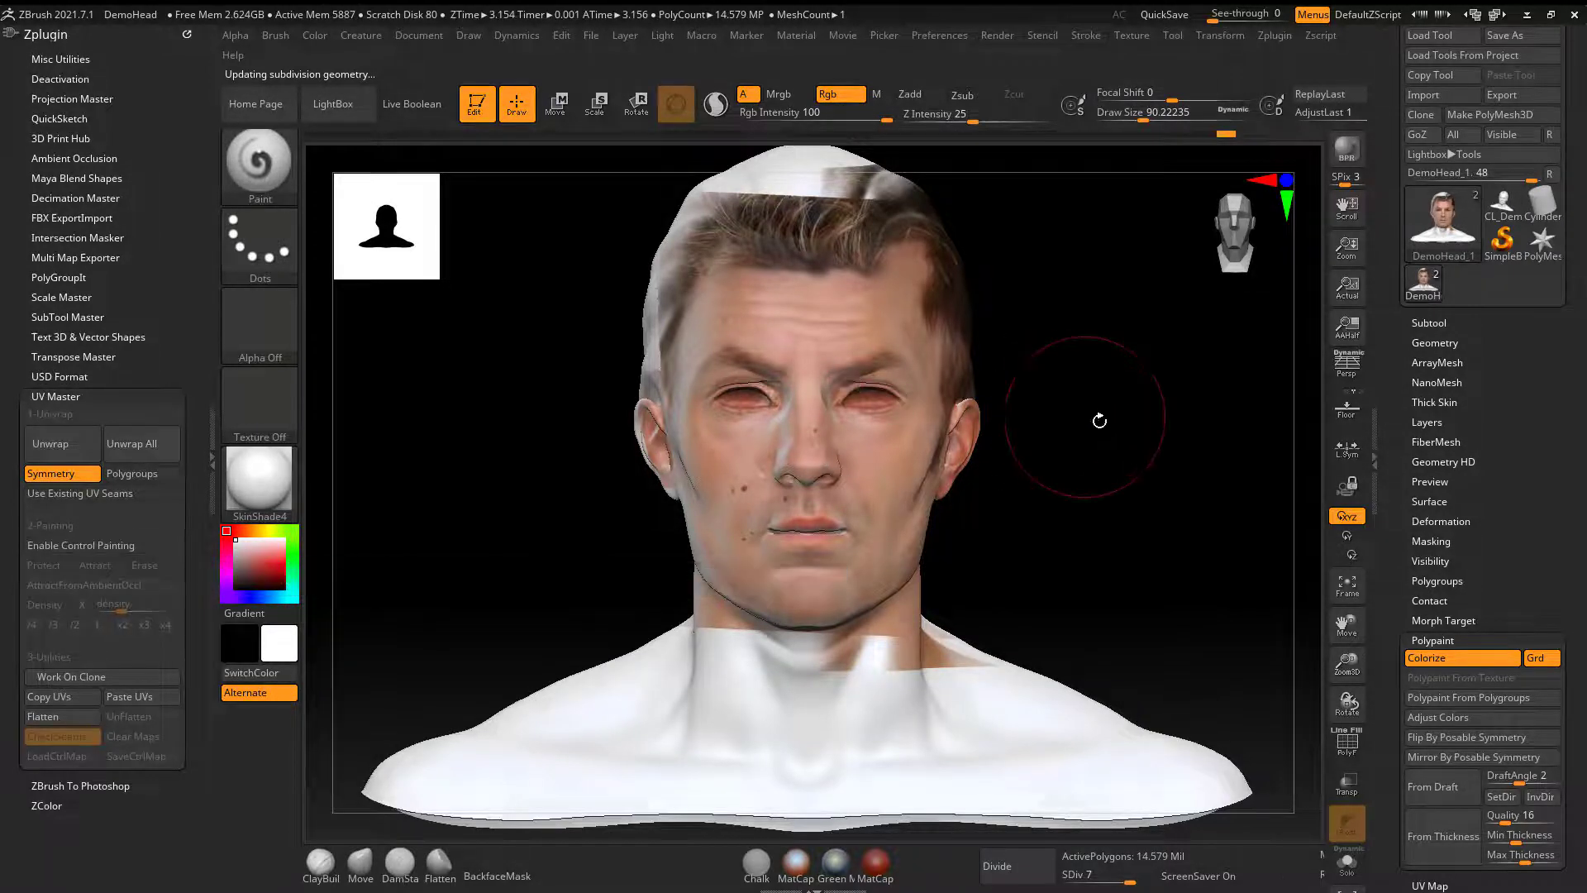
- Expand the head's UV Map settings and set the UV map size to 8192
drag(1098, 418, 1154, 450)
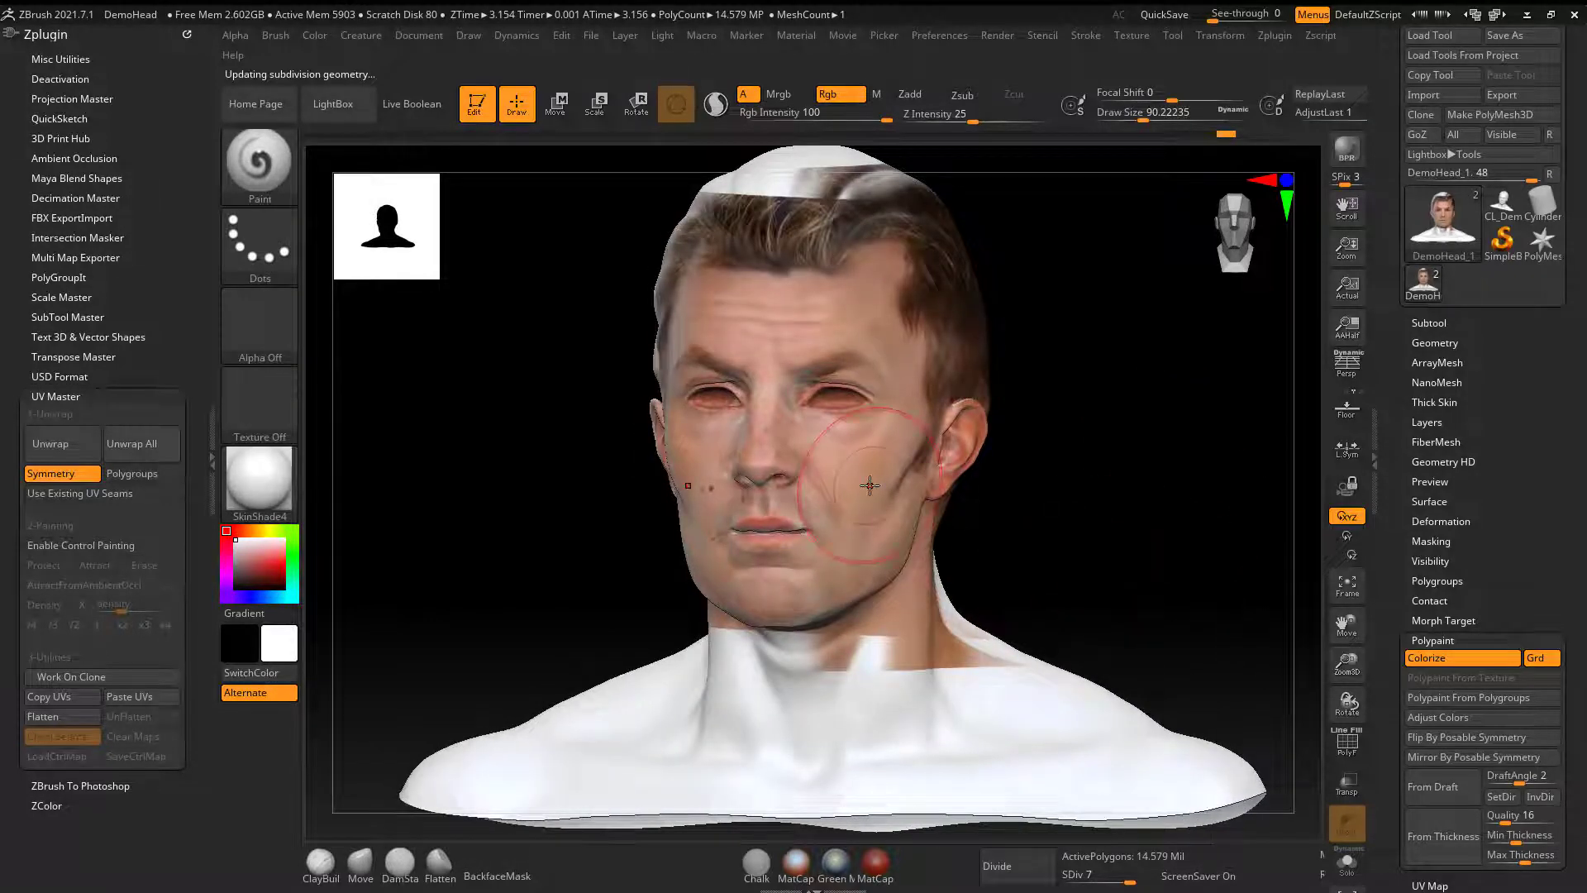
scroll(1405, 610, down, 5)
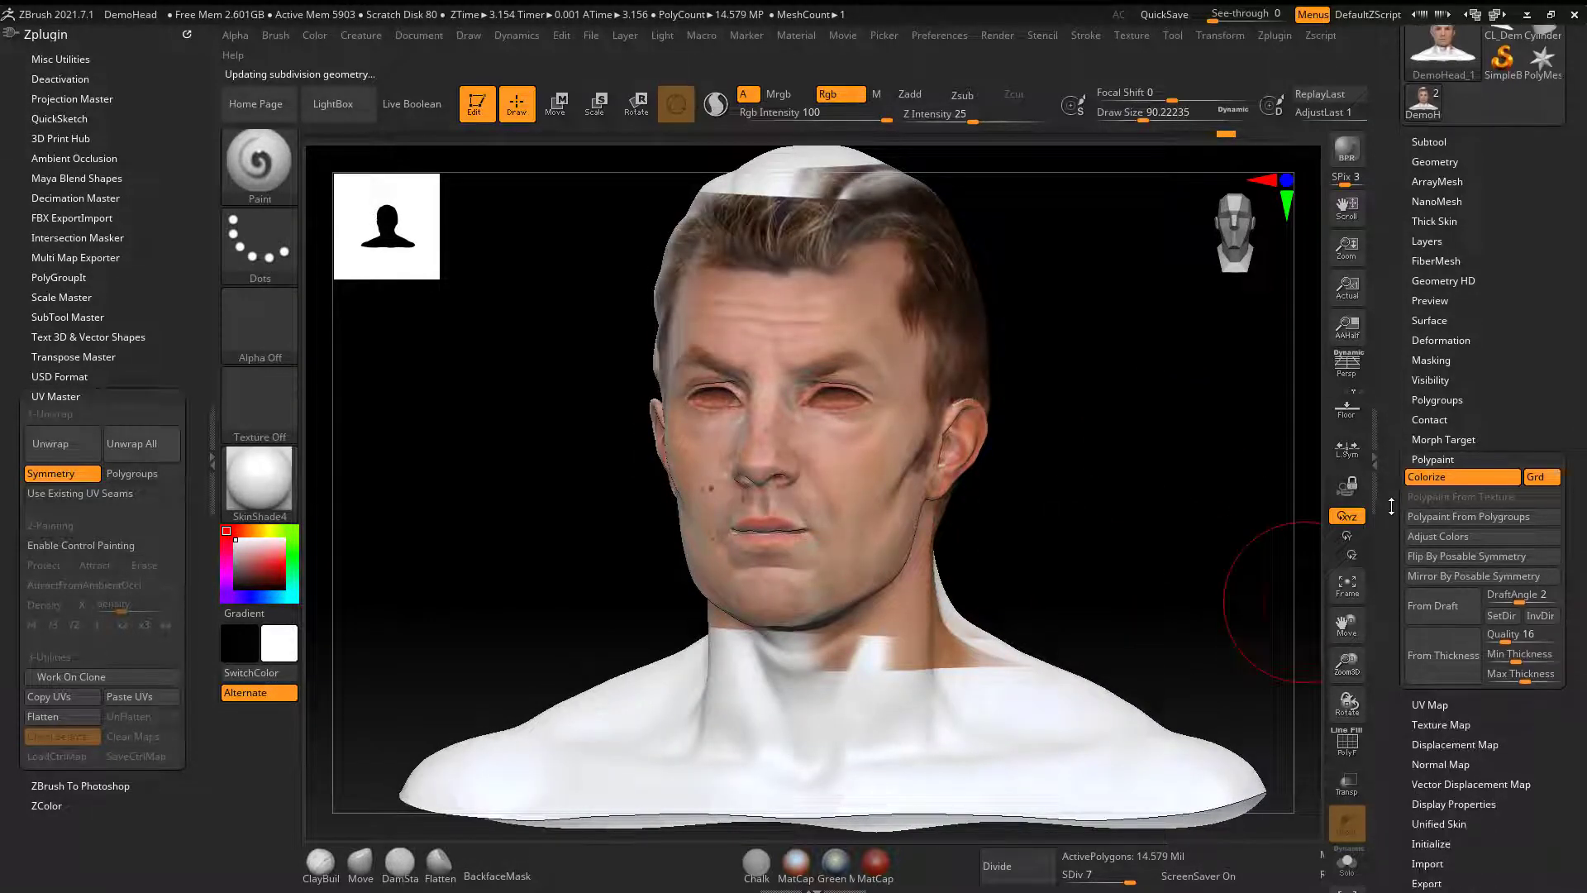
click(1439, 549)
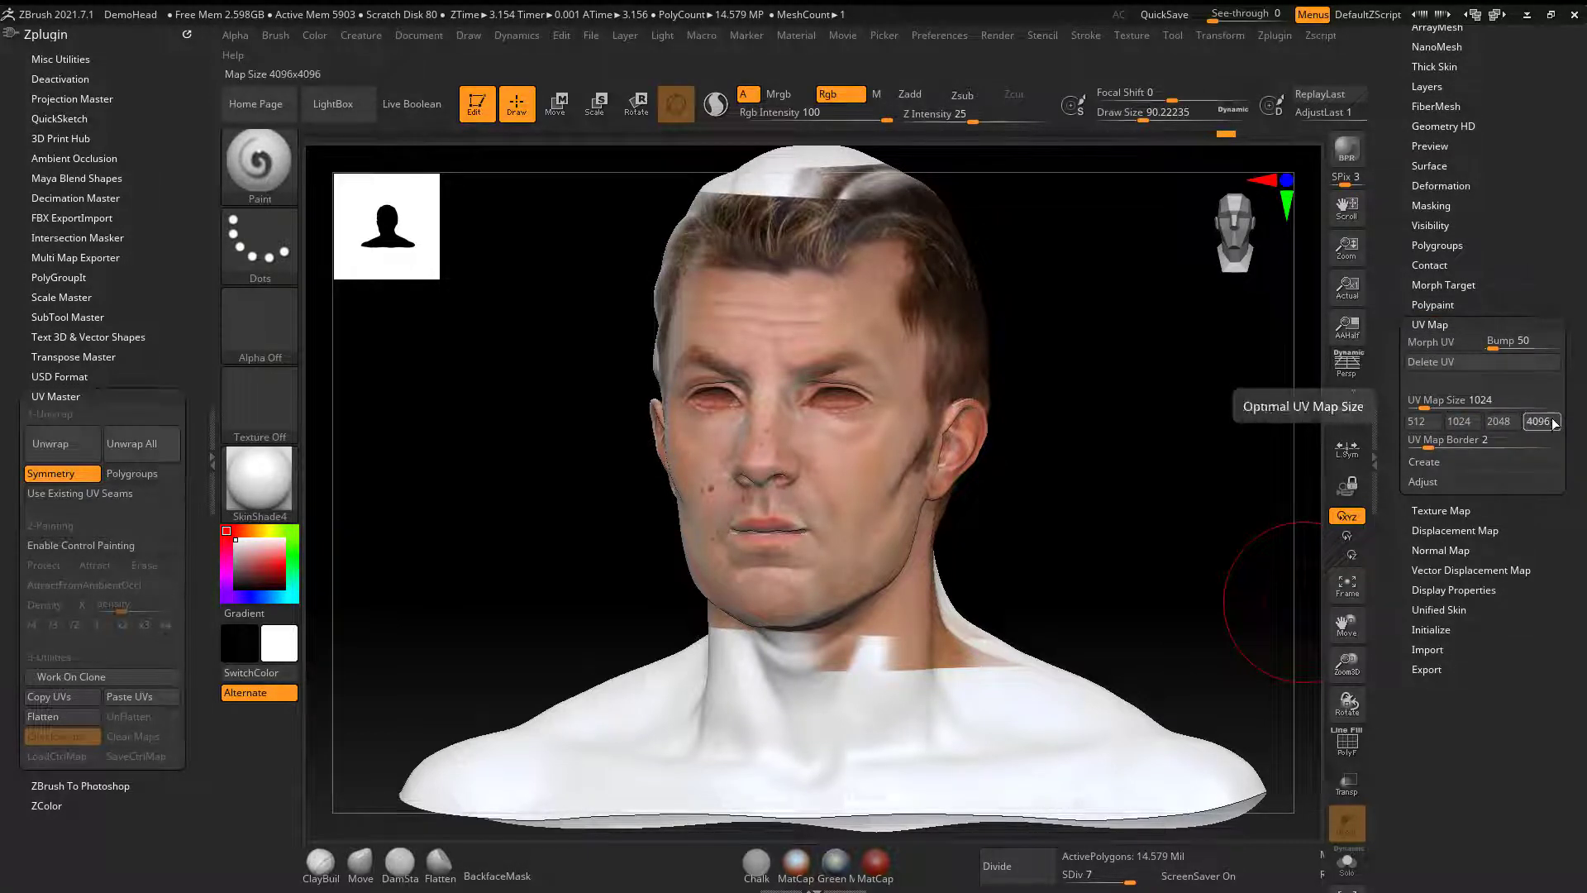
click(1539, 422)
drag(1479, 406, 1562, 410)
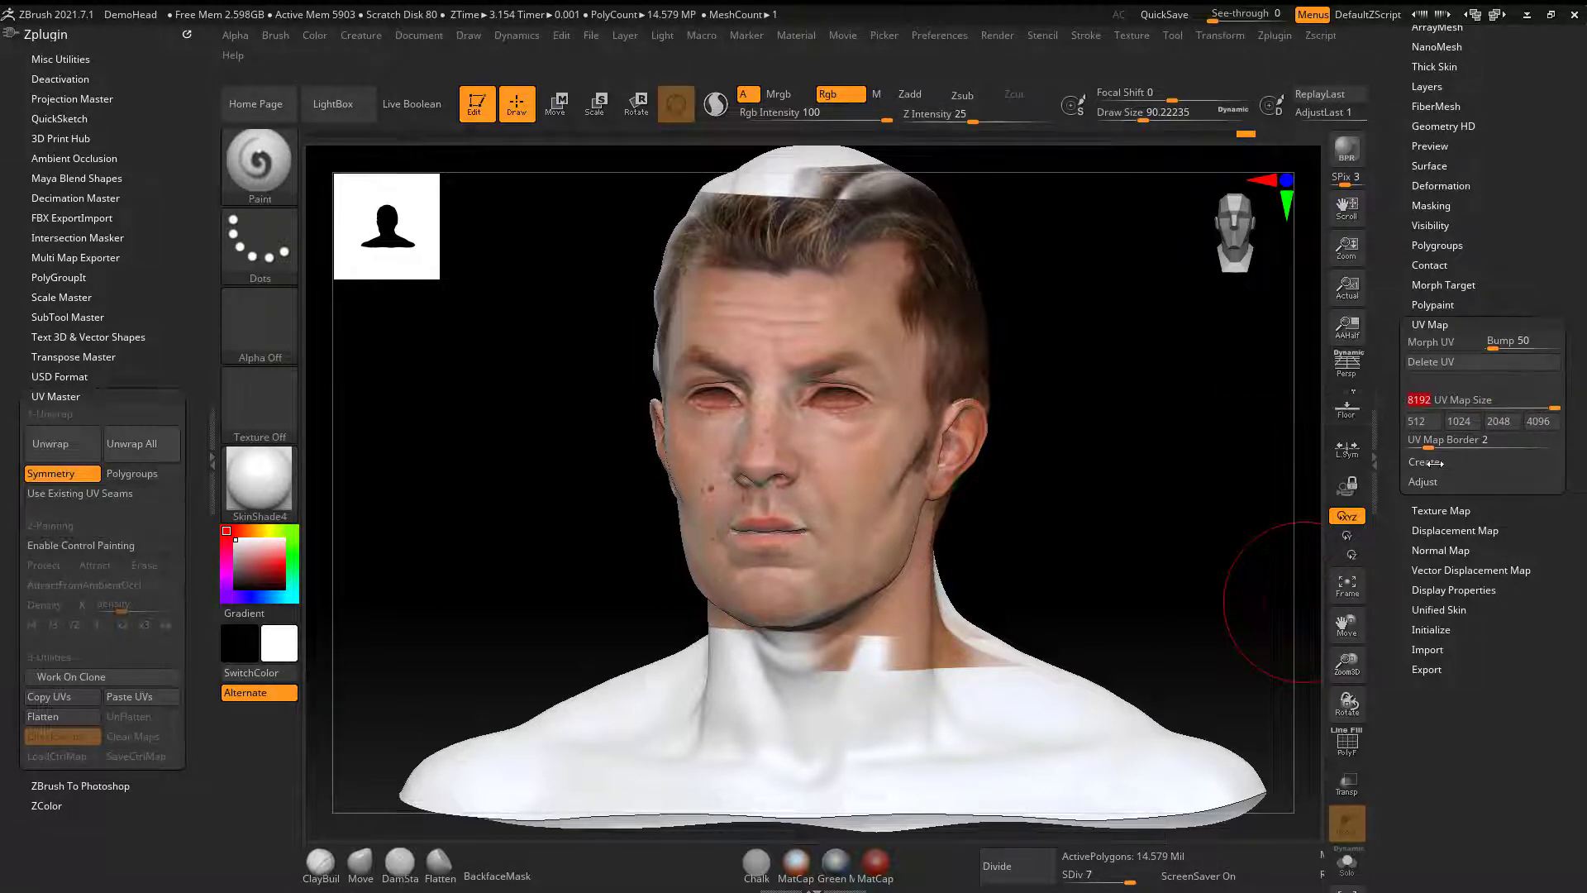
- Create a new blank texture in the head's Texture Map settings and accept the undo history notice
click(1445, 510)
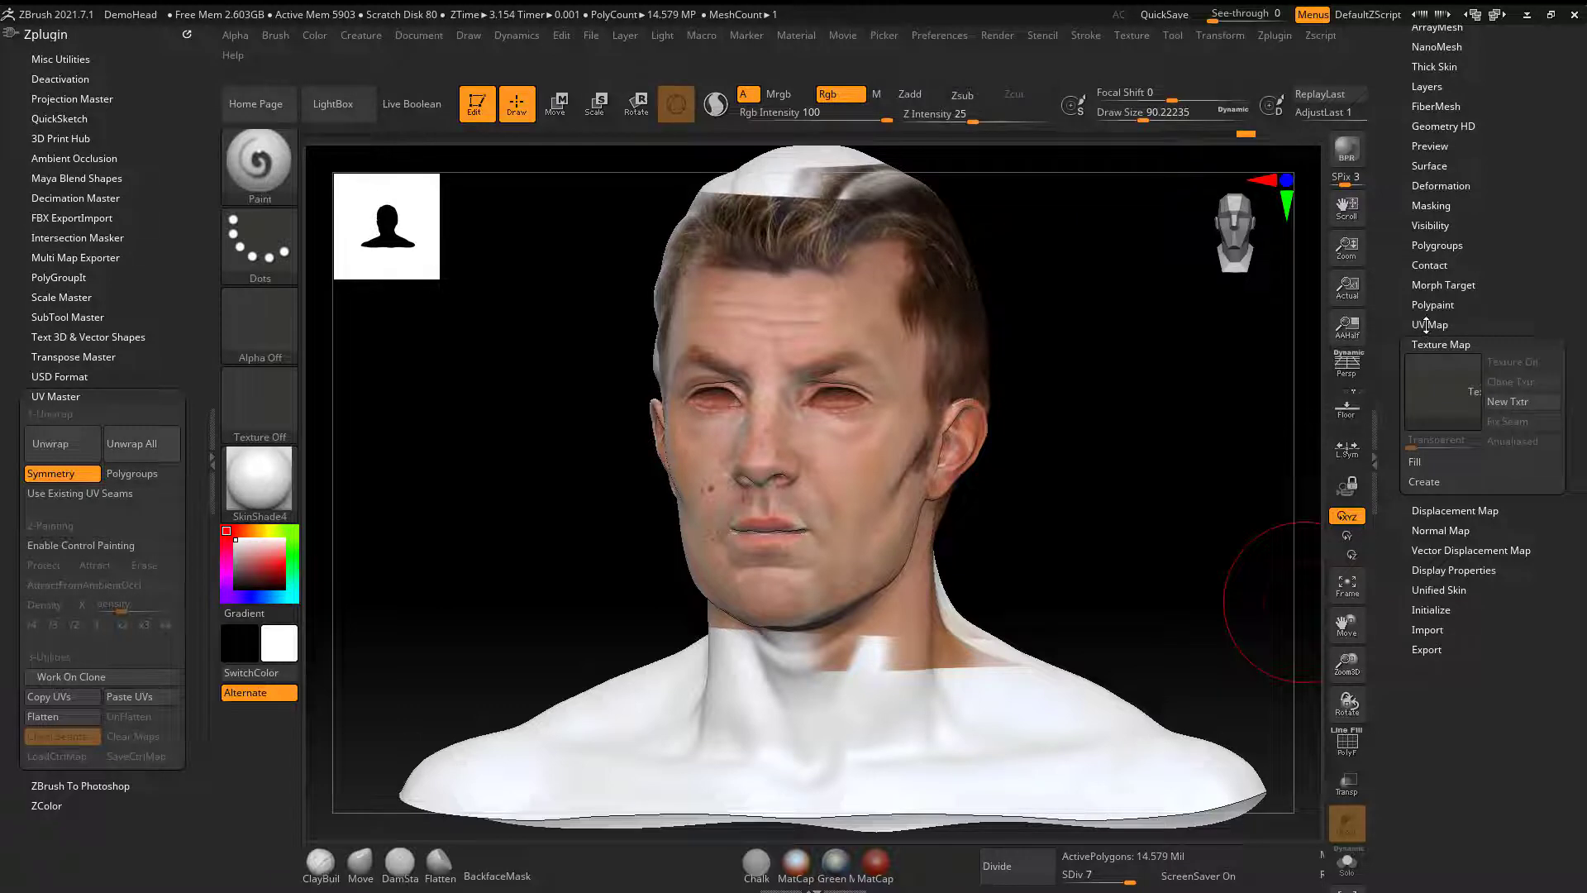
click(1520, 402)
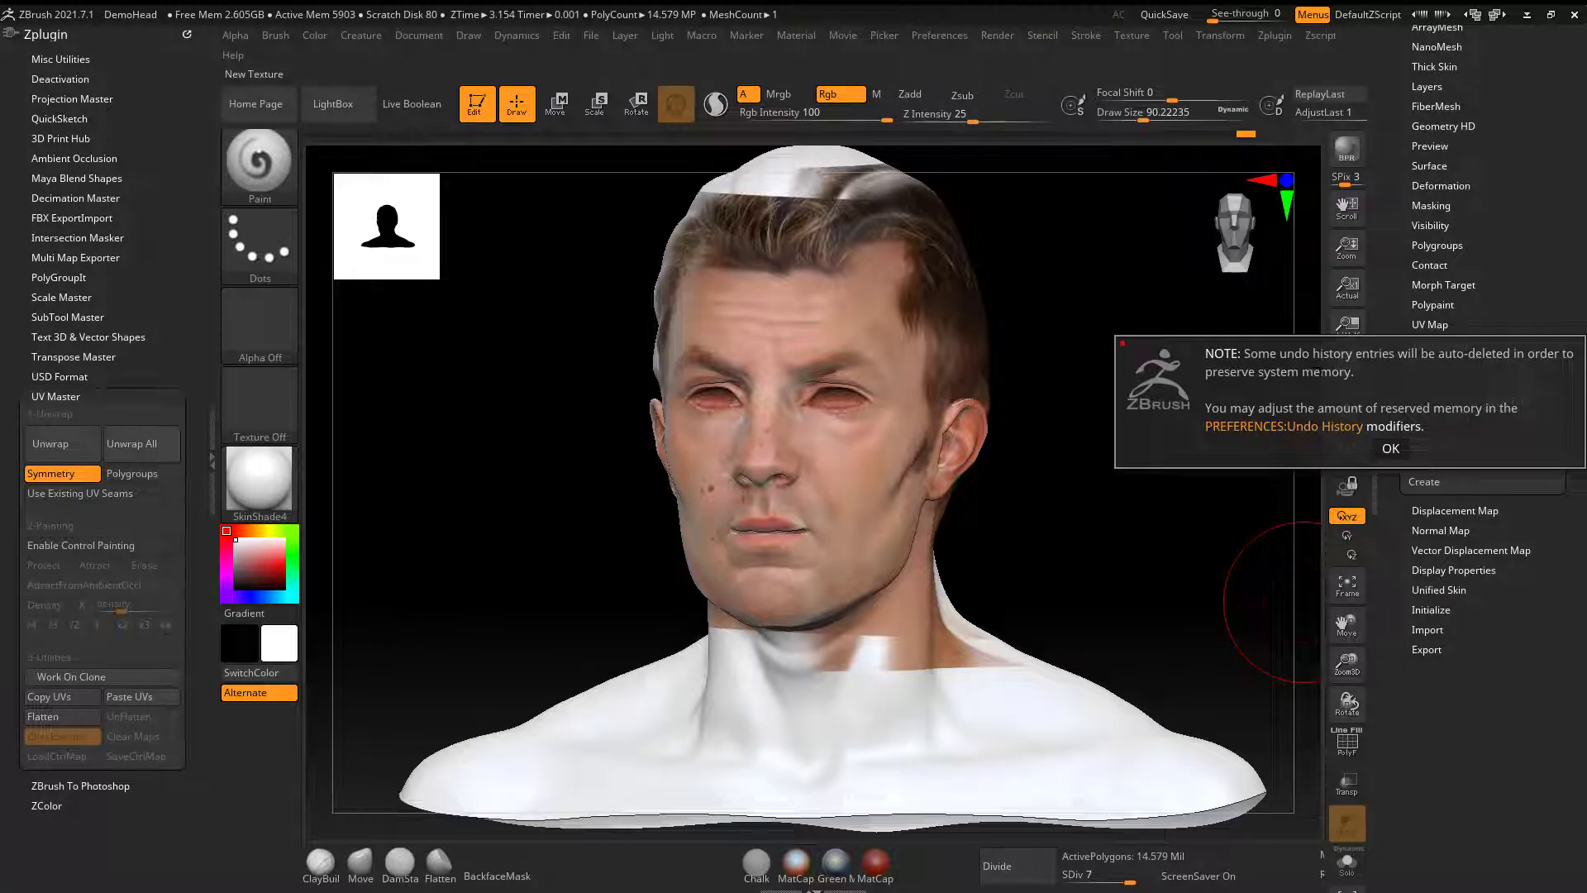
click(1391, 448)
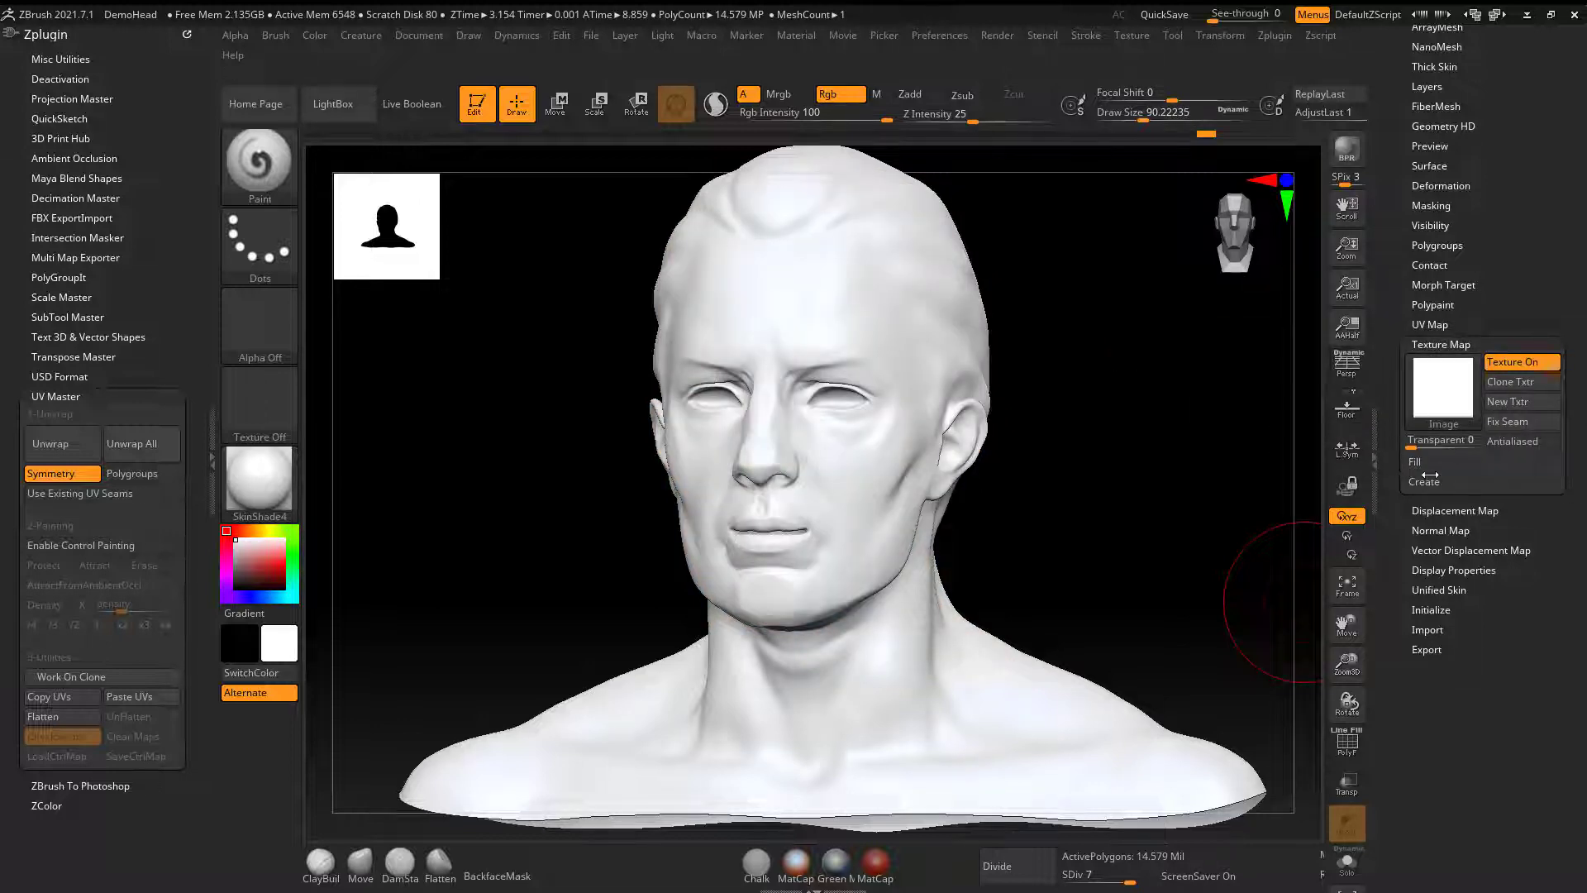
- Check the Colorize setting, and toggle Texture On to compare the blank texture with the polypaint, leaving it off
click(1433, 304)
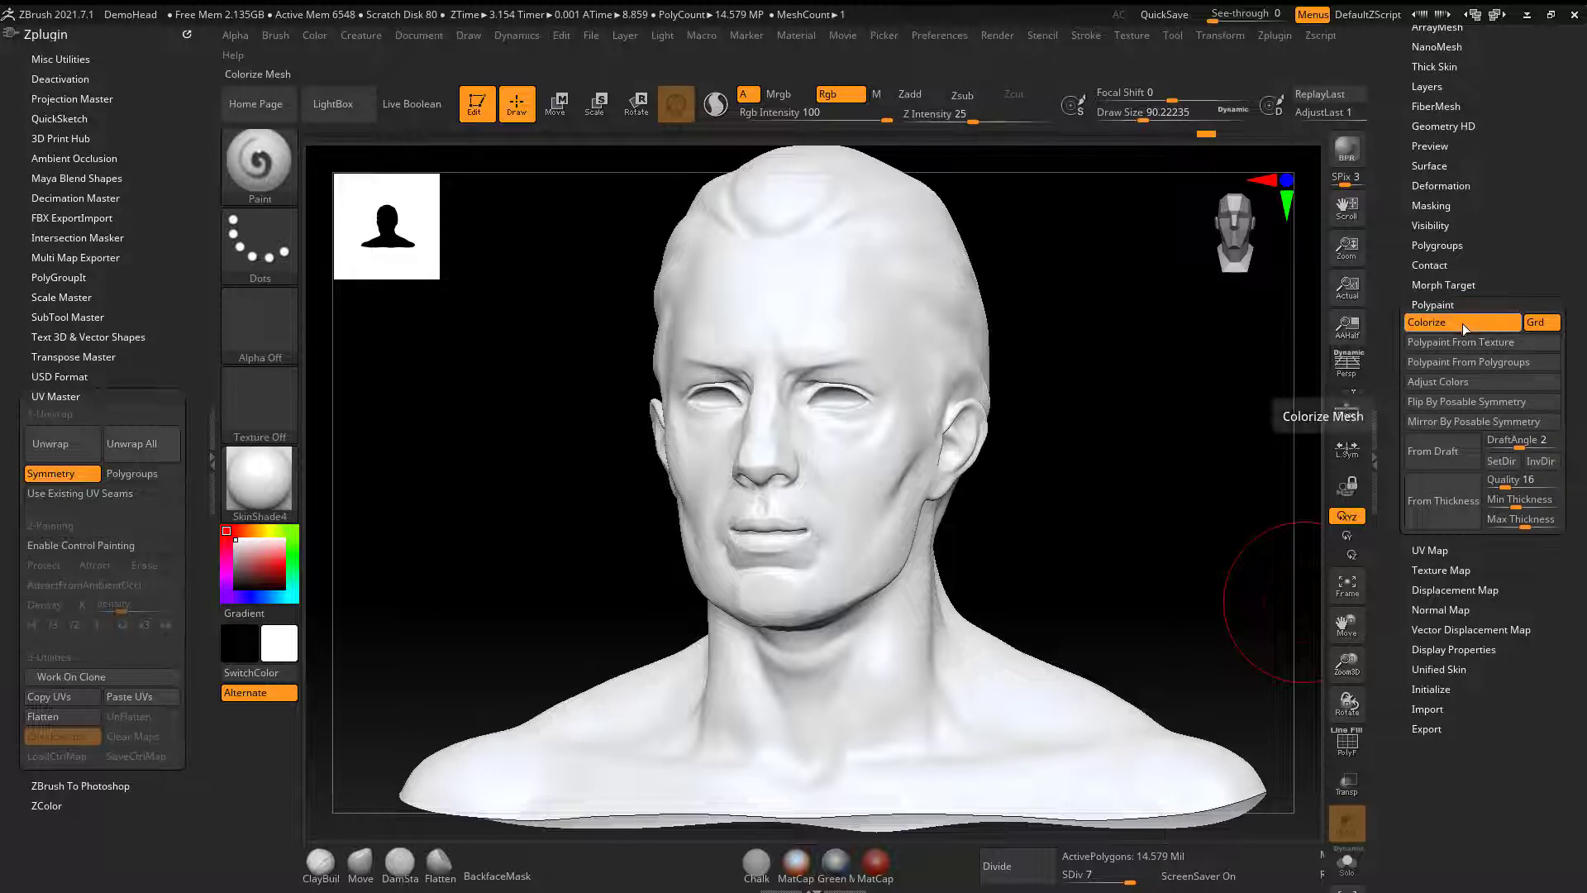
click(1438, 304)
click(1440, 344)
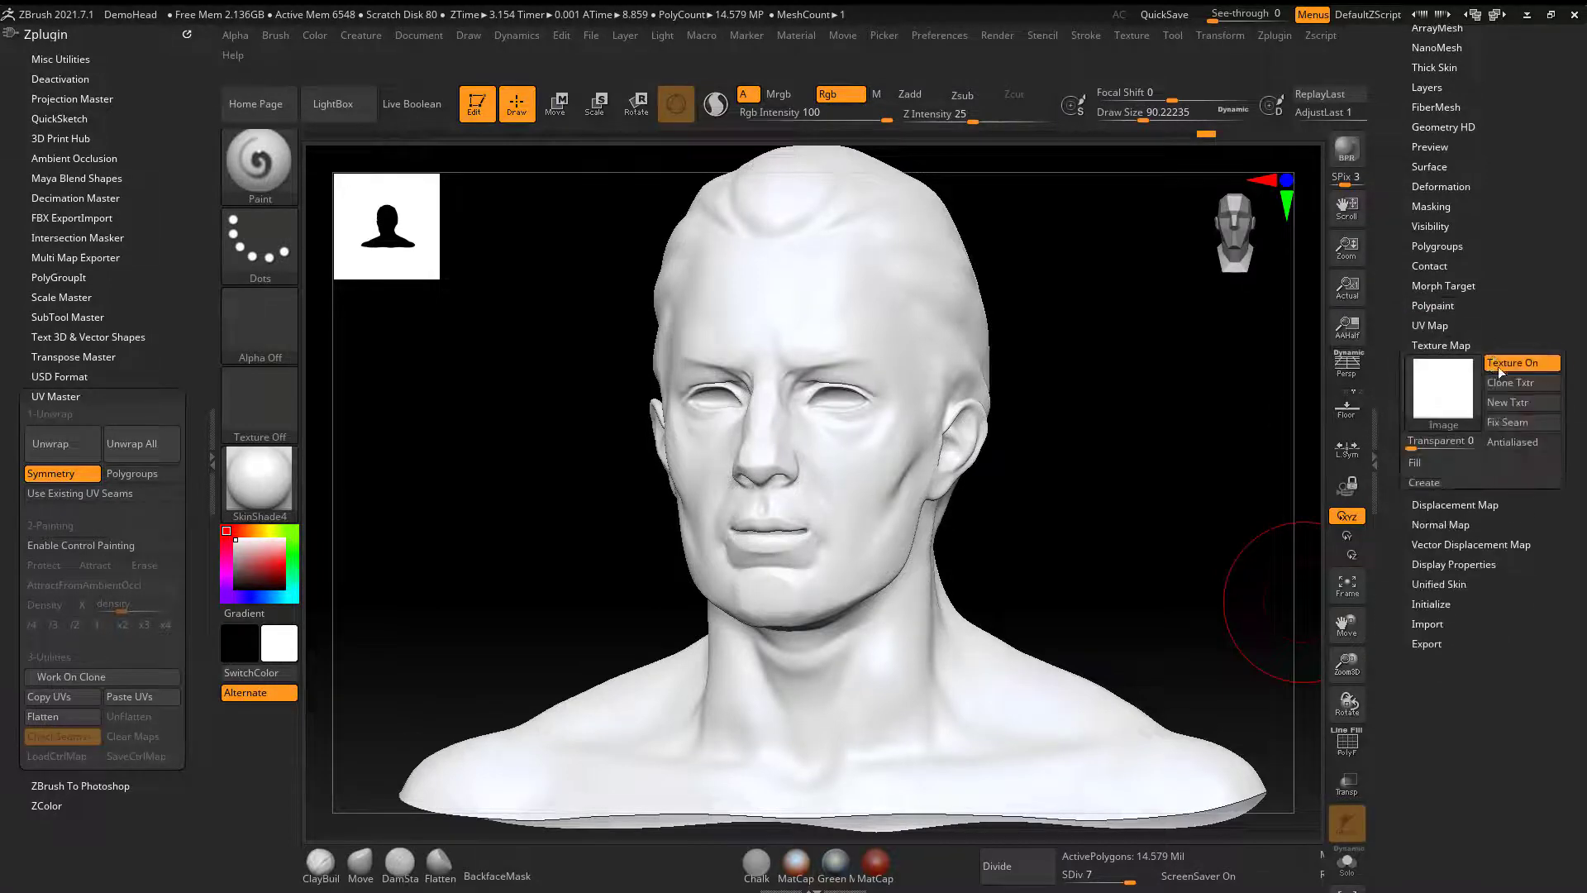
click(1521, 364)
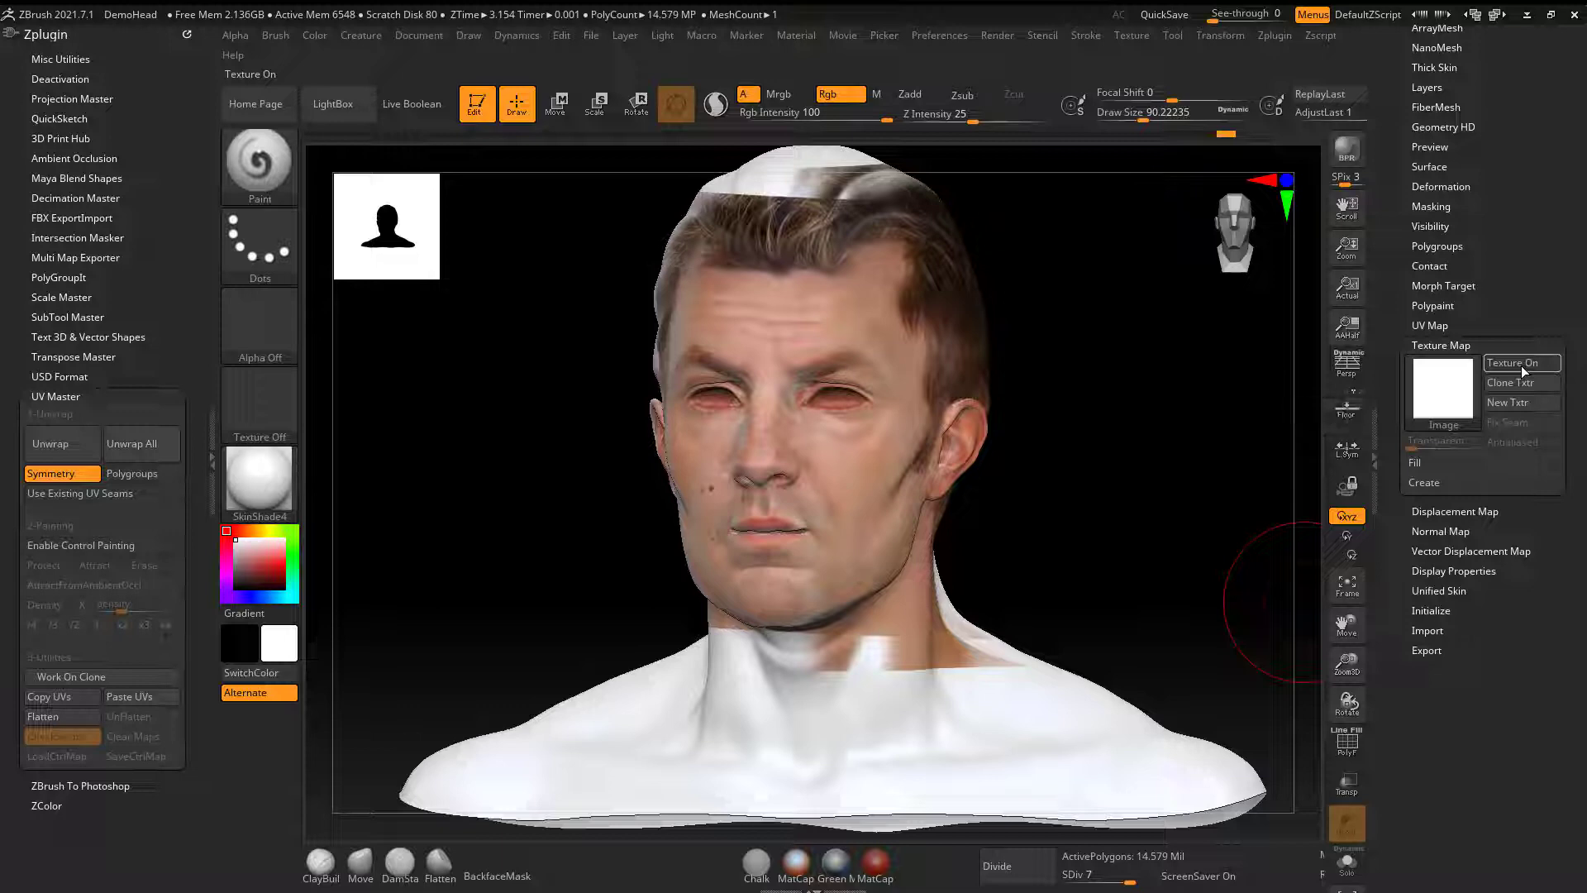
click(1521, 365)
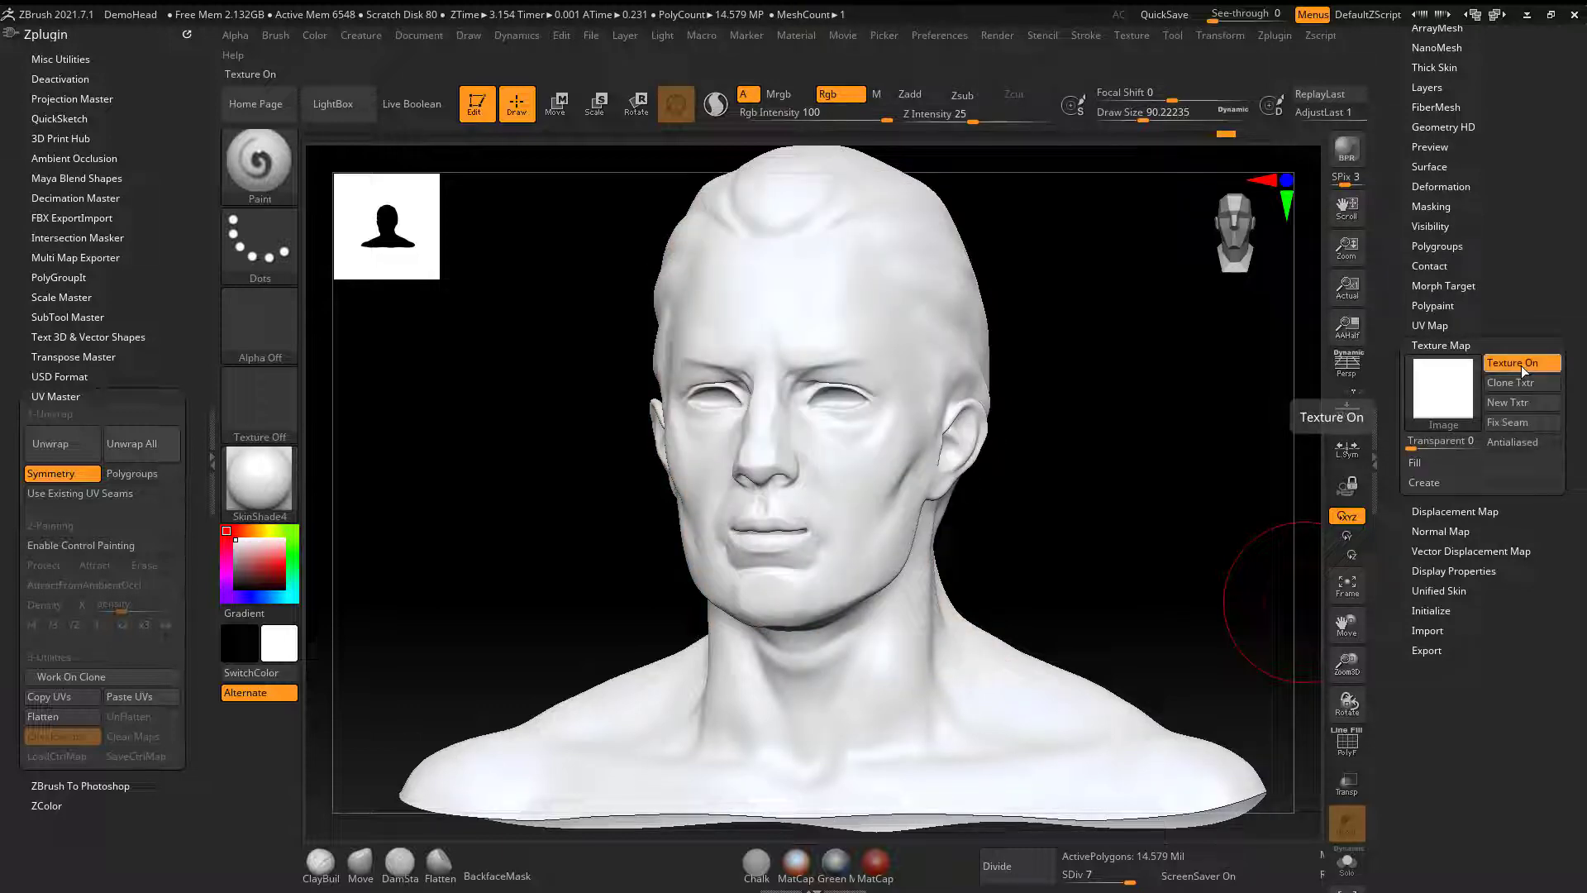
click(1521, 365)
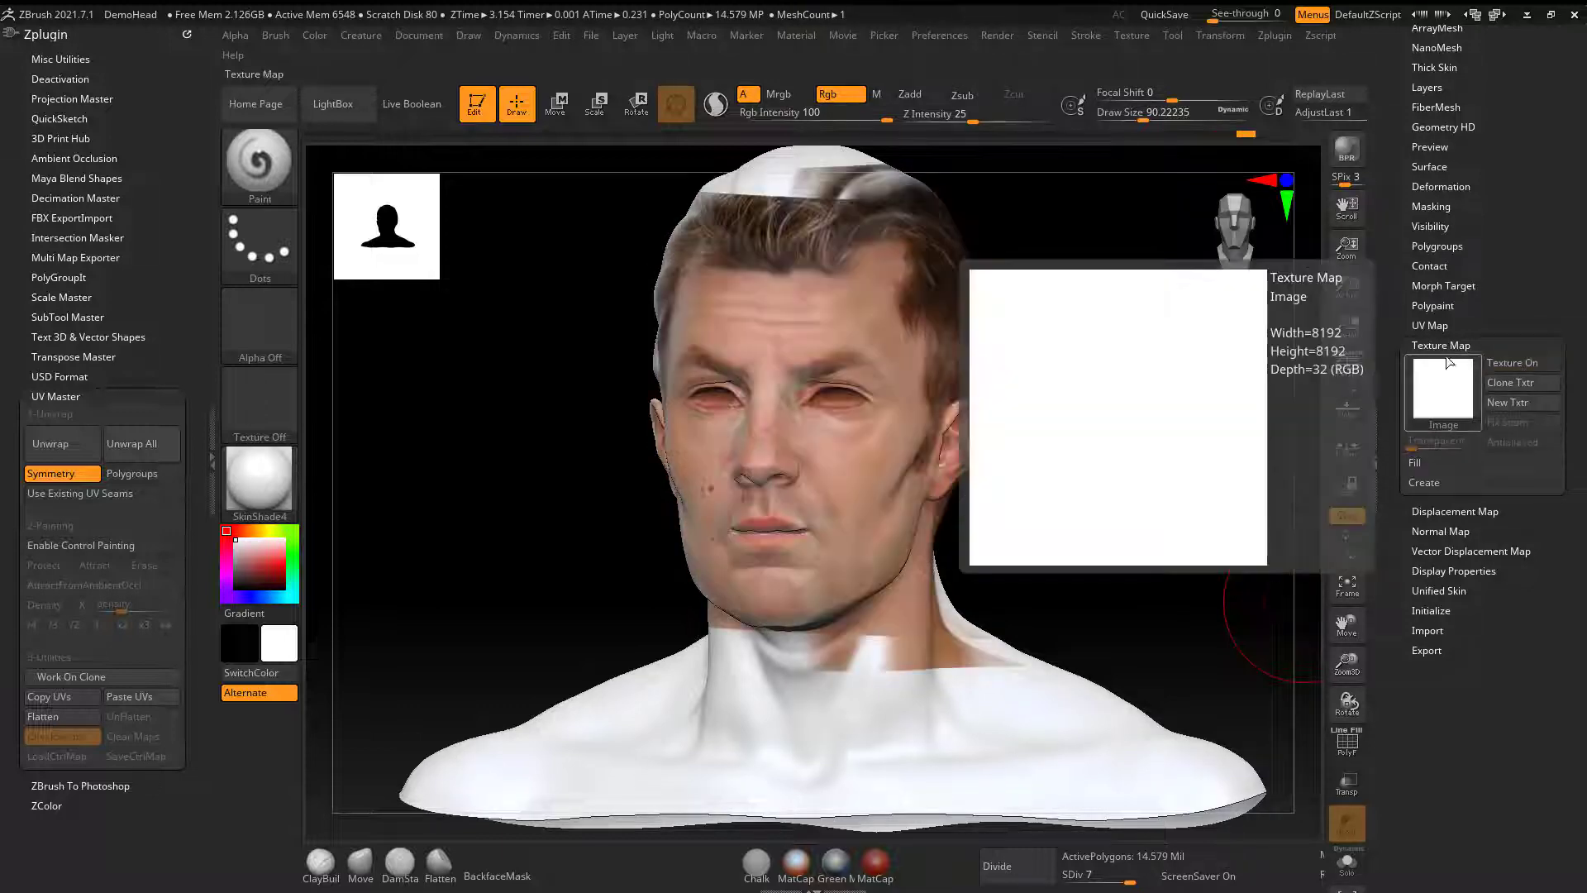
- Create a new texture map from the head's polypaint and preview it
click(1422, 482)
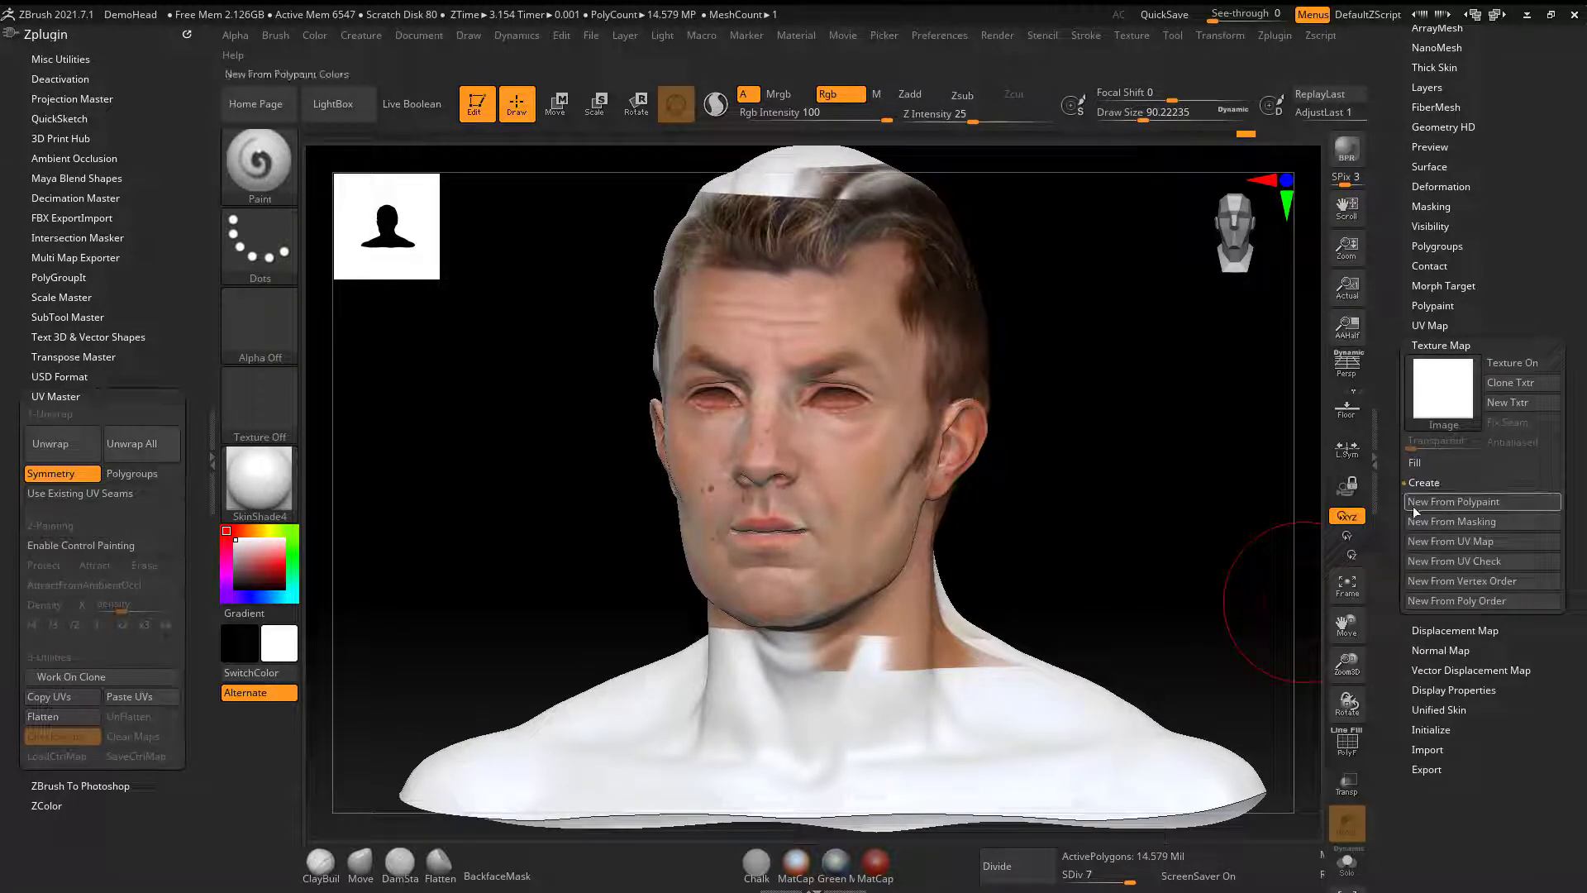
click(1460, 501)
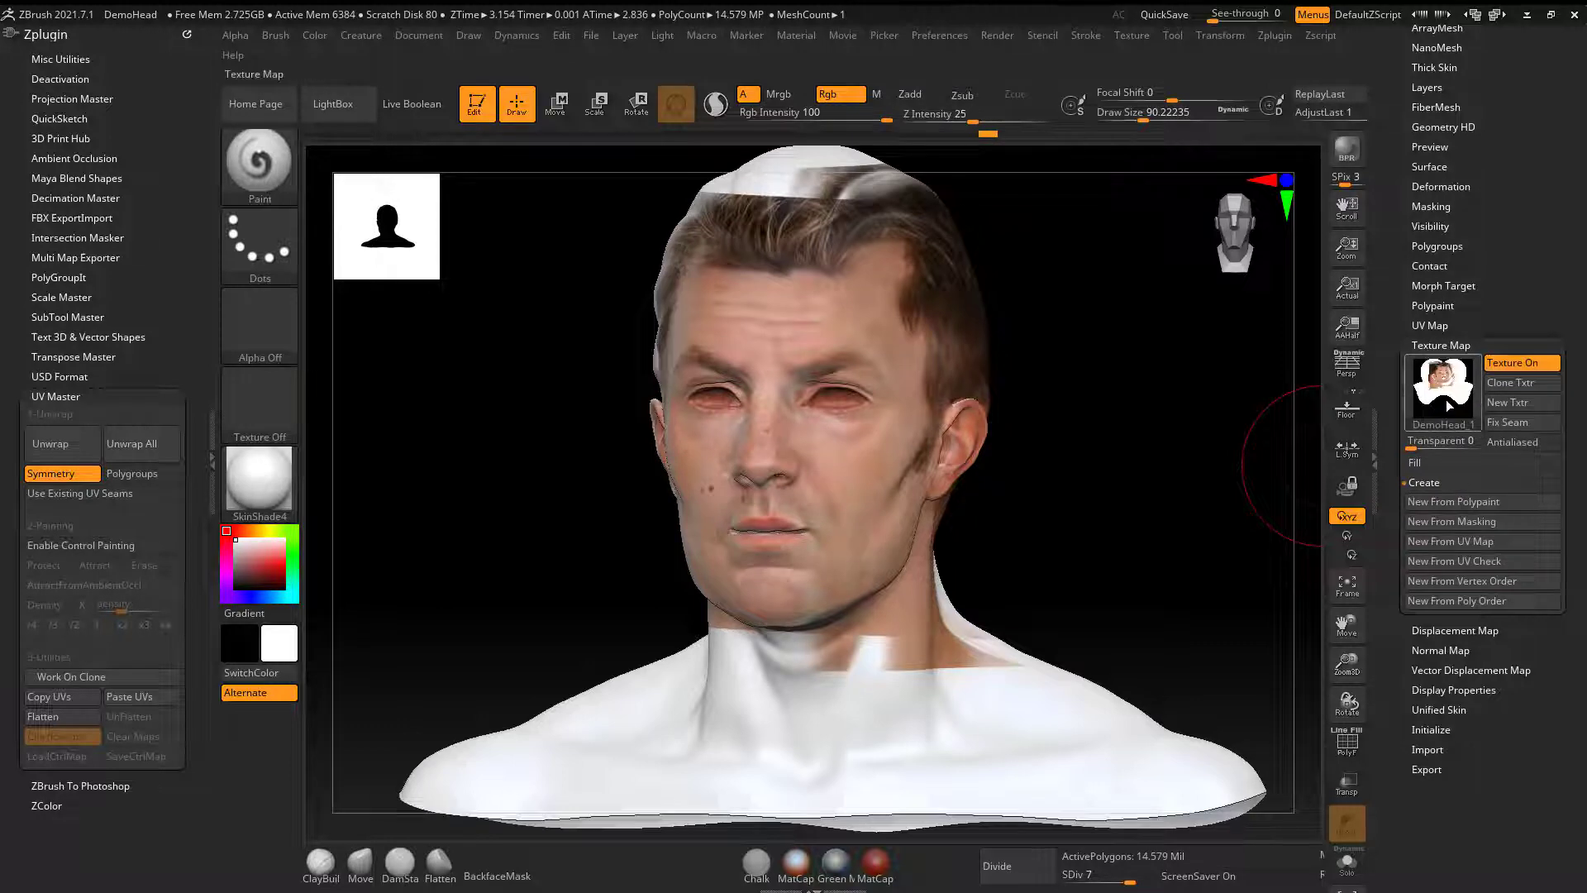
mouse_move(1446, 400)
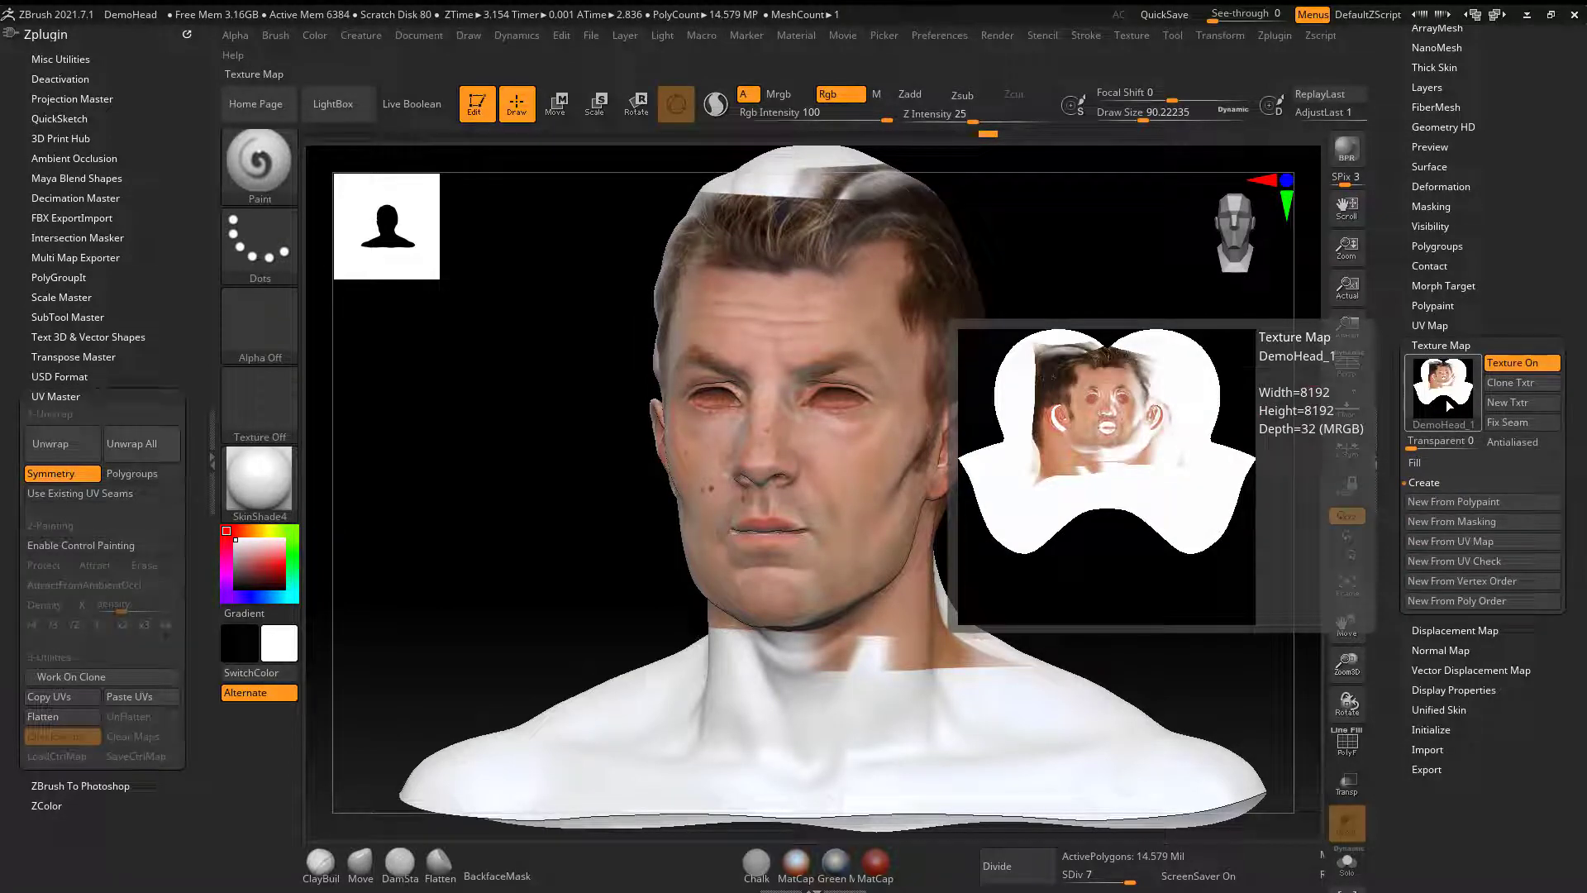